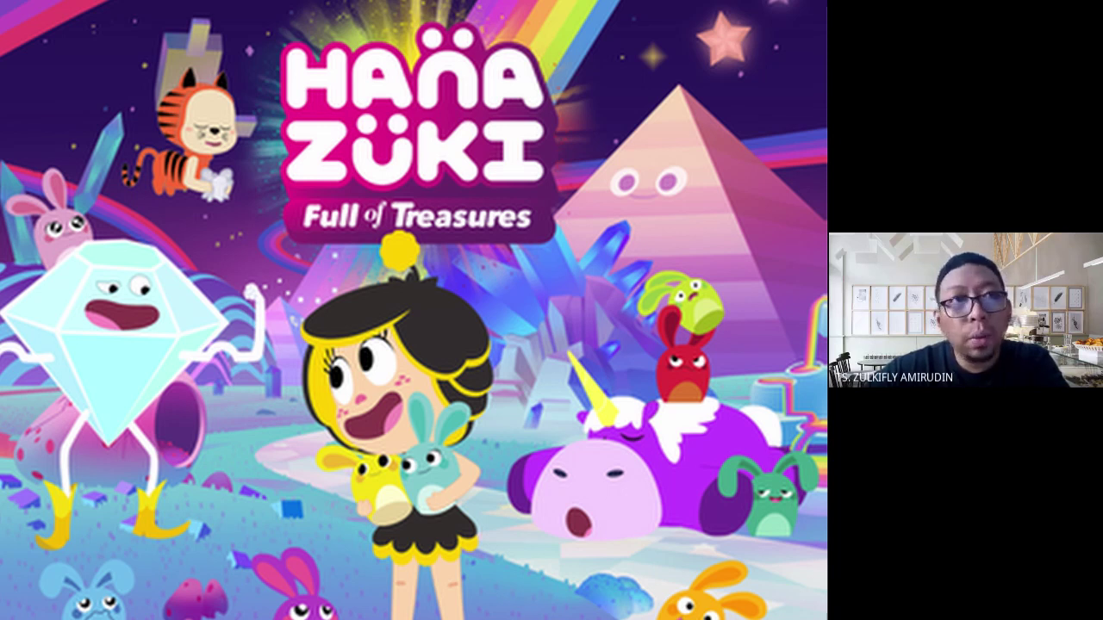
- Leave the cartoon poster and its example folder, and switch to the untitled document in Adobe Animate
key(Escape)
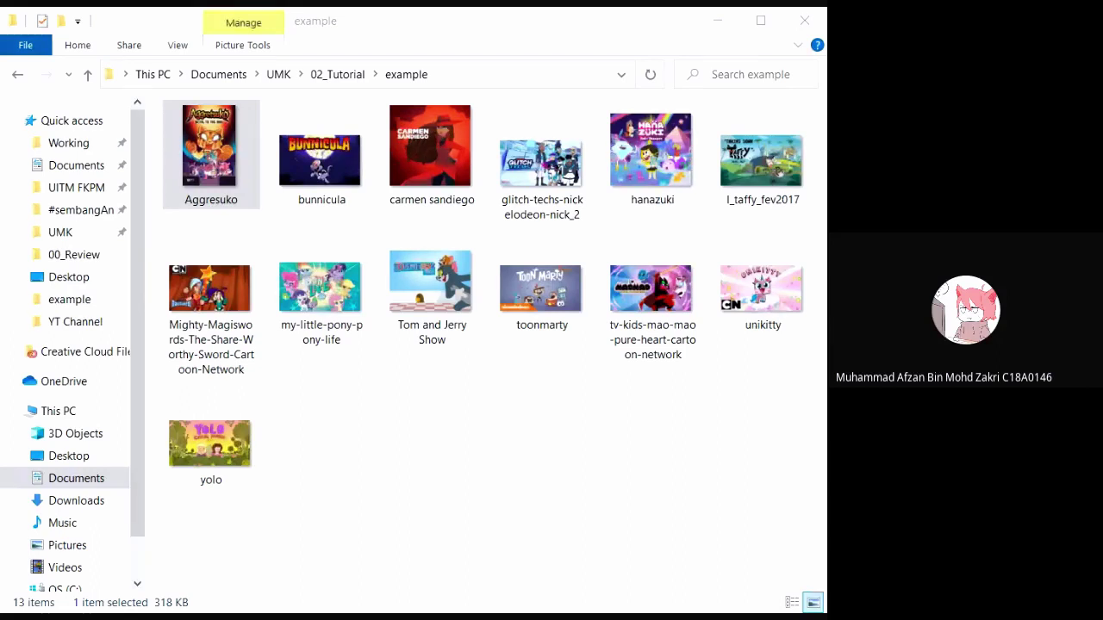
click(717, 21)
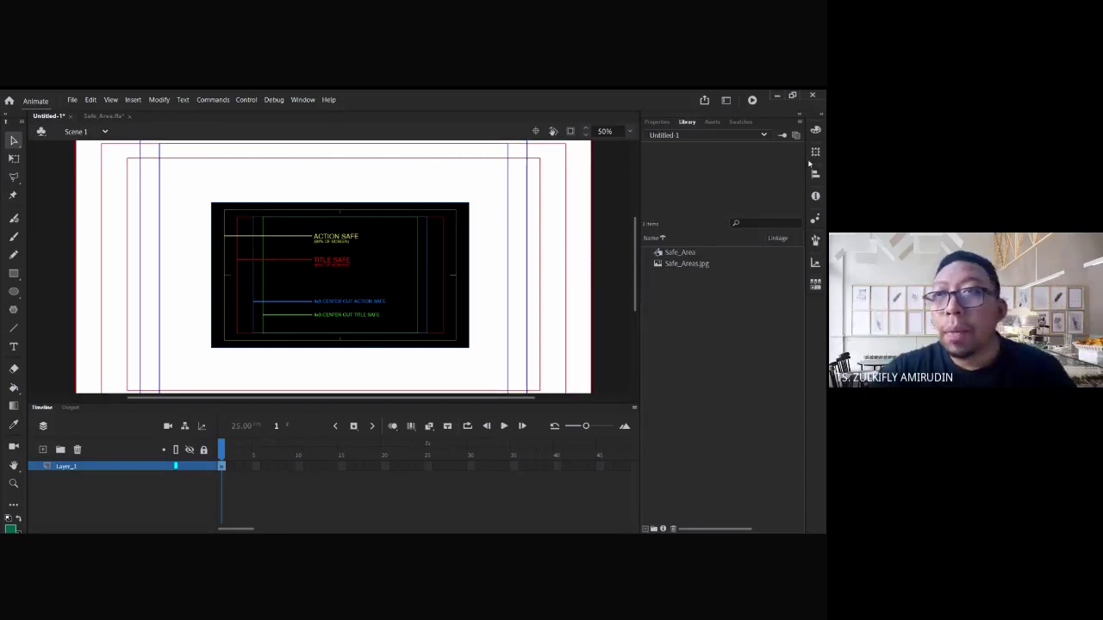
click(792, 96)
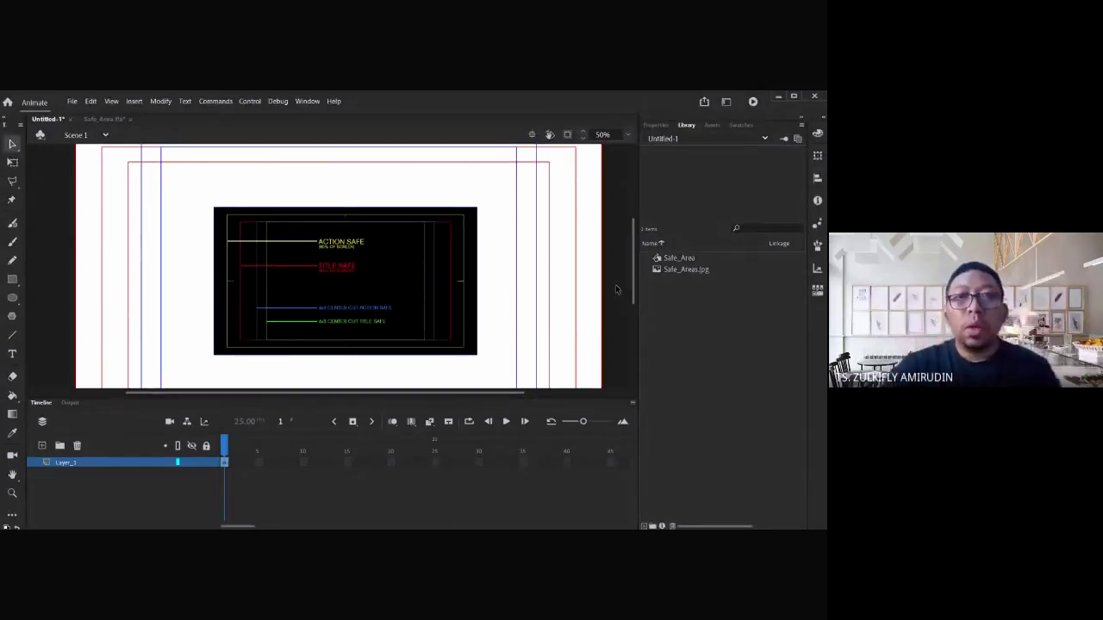
click(793, 96)
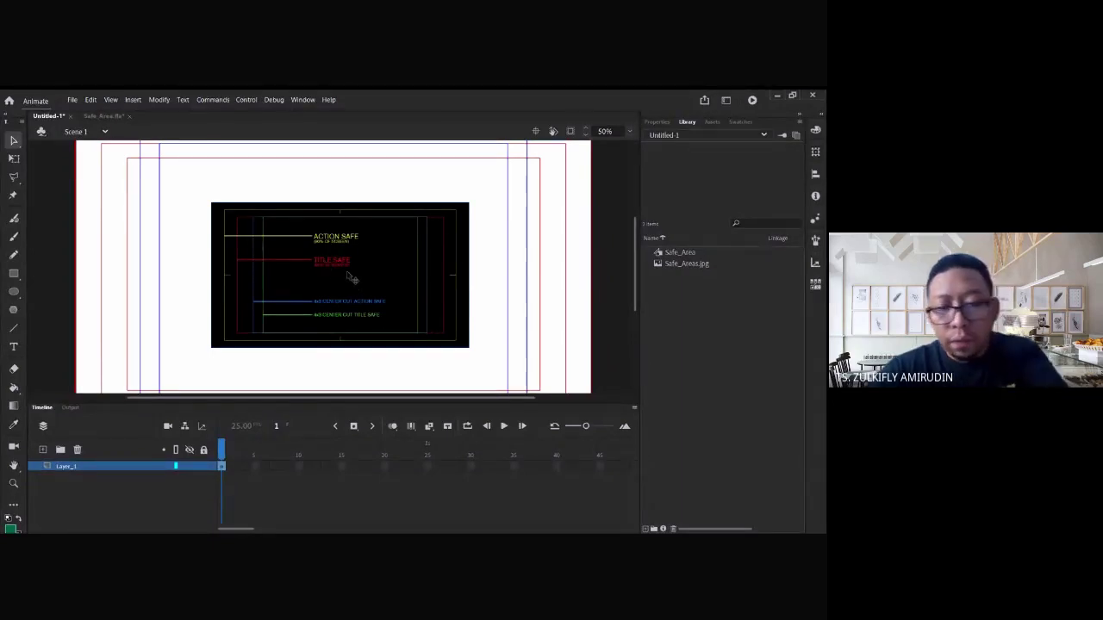
- Examine the action safe, title safe and 4x3 center cut borders on the safe-area reference image
scroll(350, 277, up, 1)
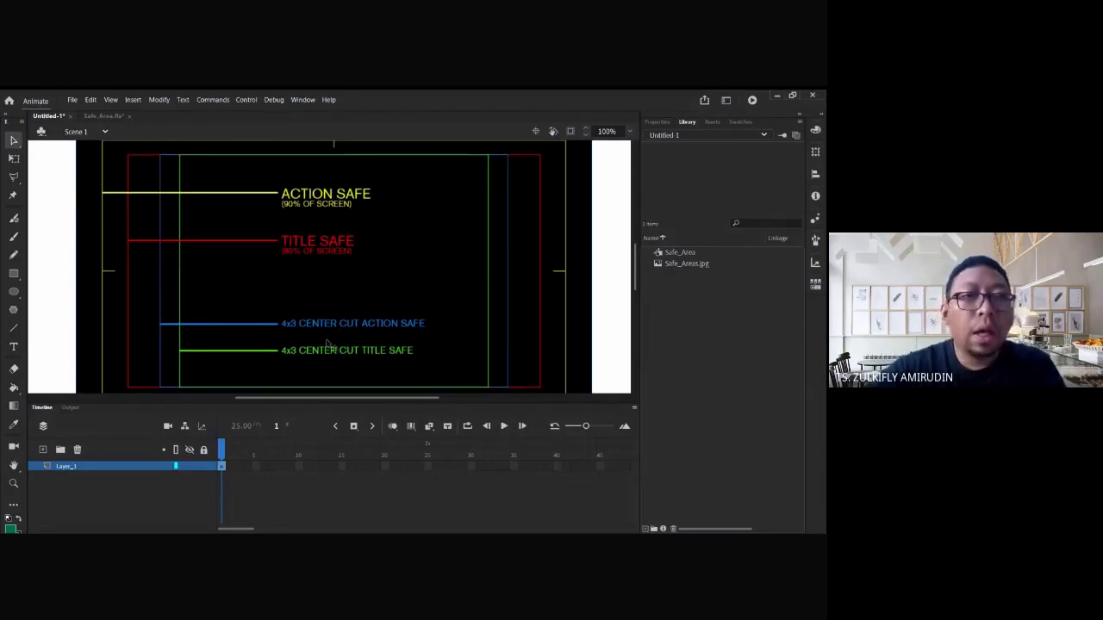
scroll(382, 355, down, 1)
scroll(384, 345, up, 1)
scroll(384, 327, up, 1)
scroll(387, 320, down, 1)
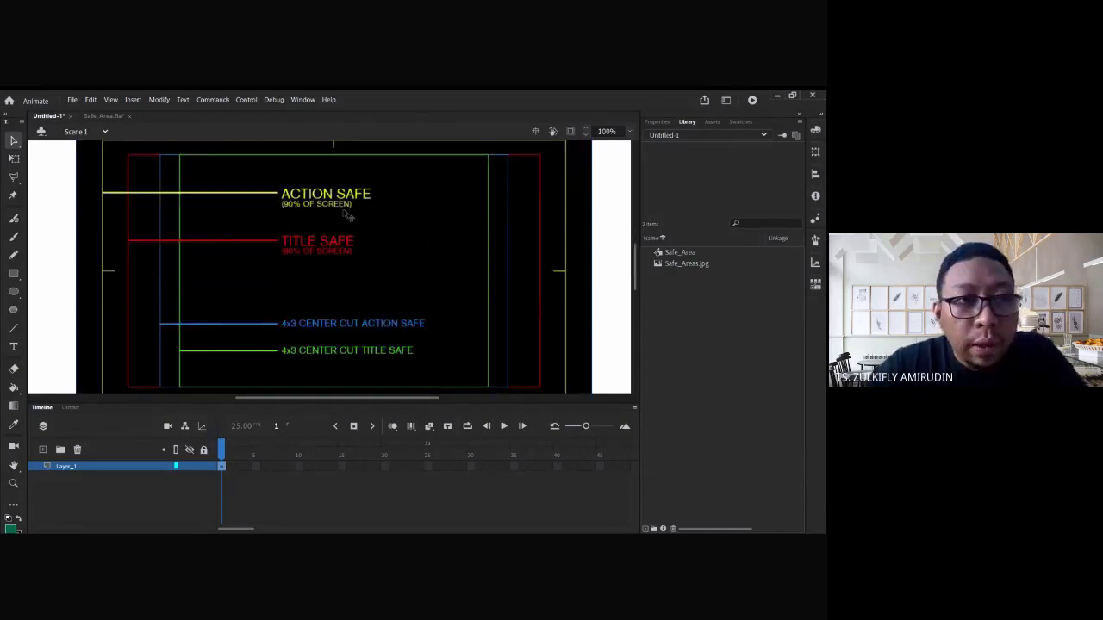
scroll(238, 255, up, 1)
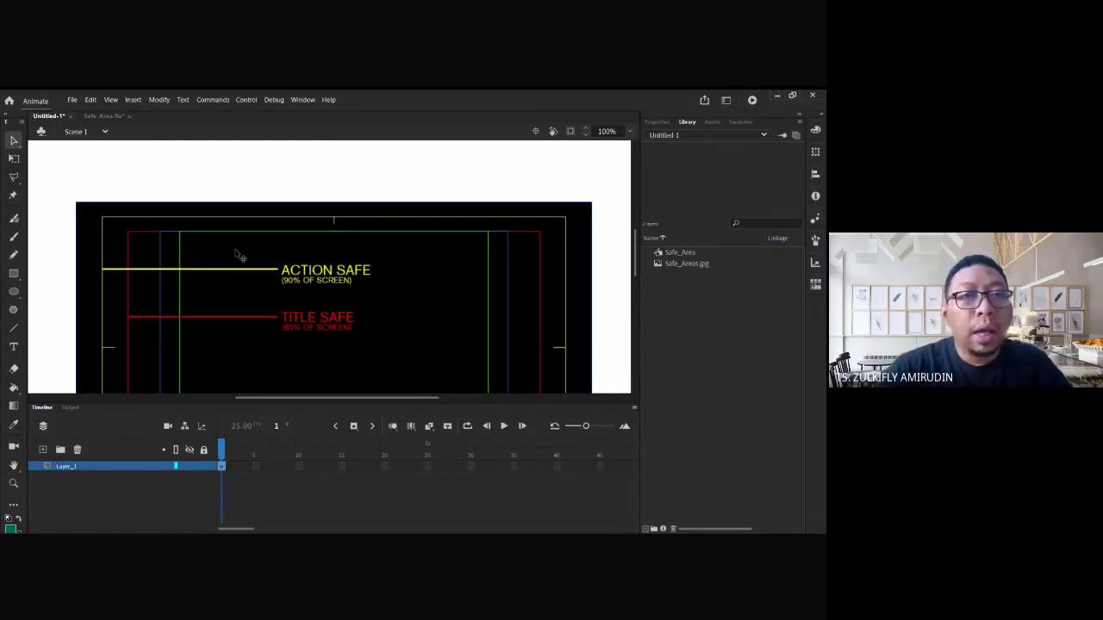
scroll(239, 231, down, 1)
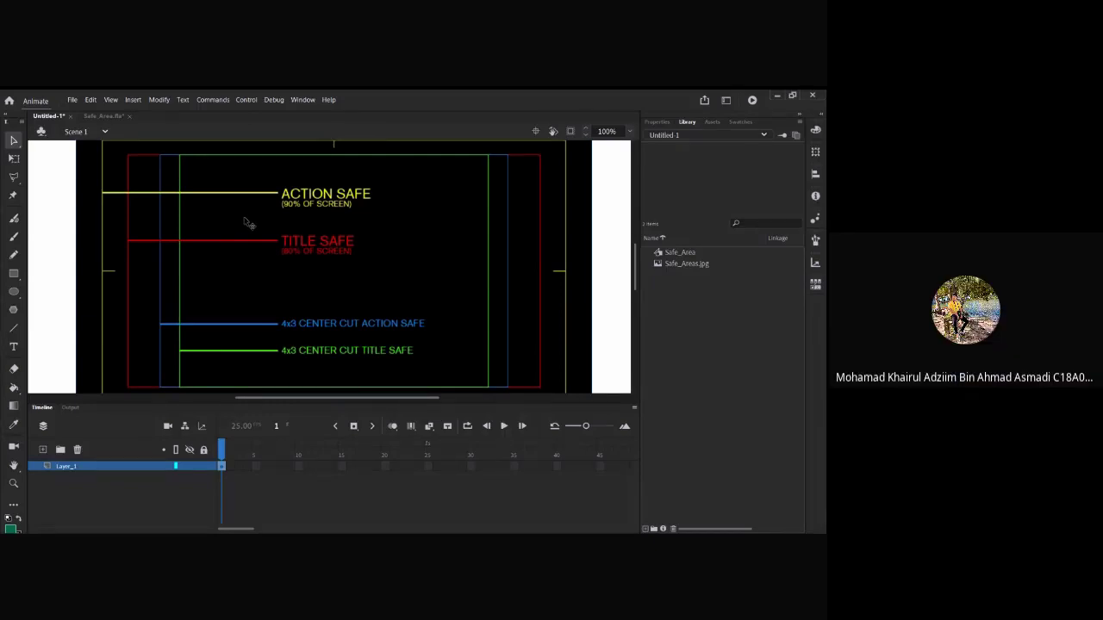
scroll(247, 222, up, 1)
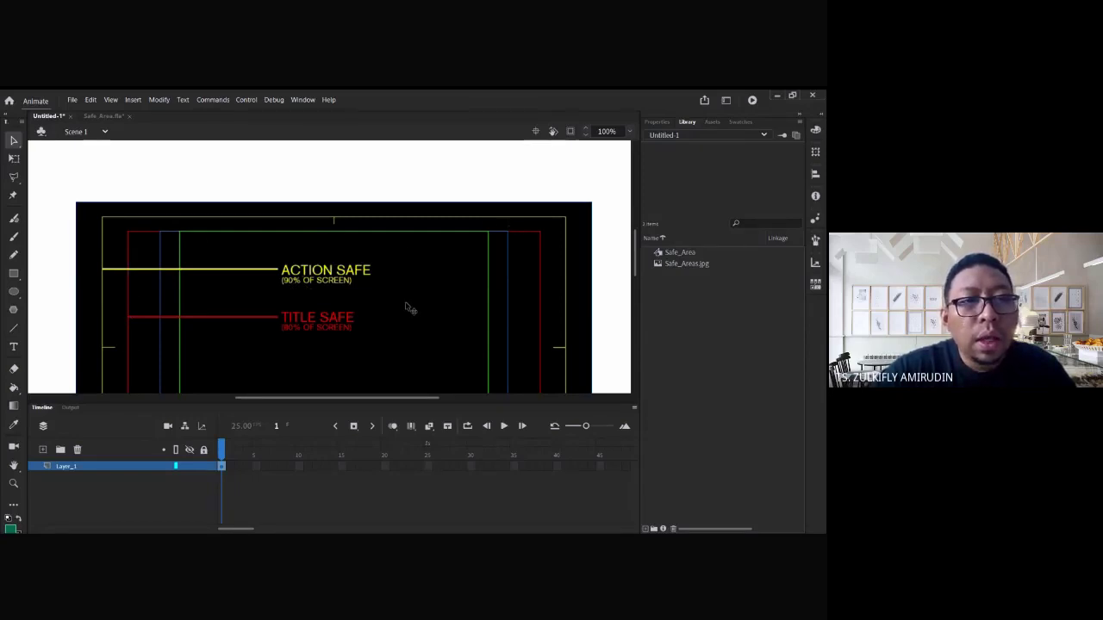
scroll(408, 308, down, 2)
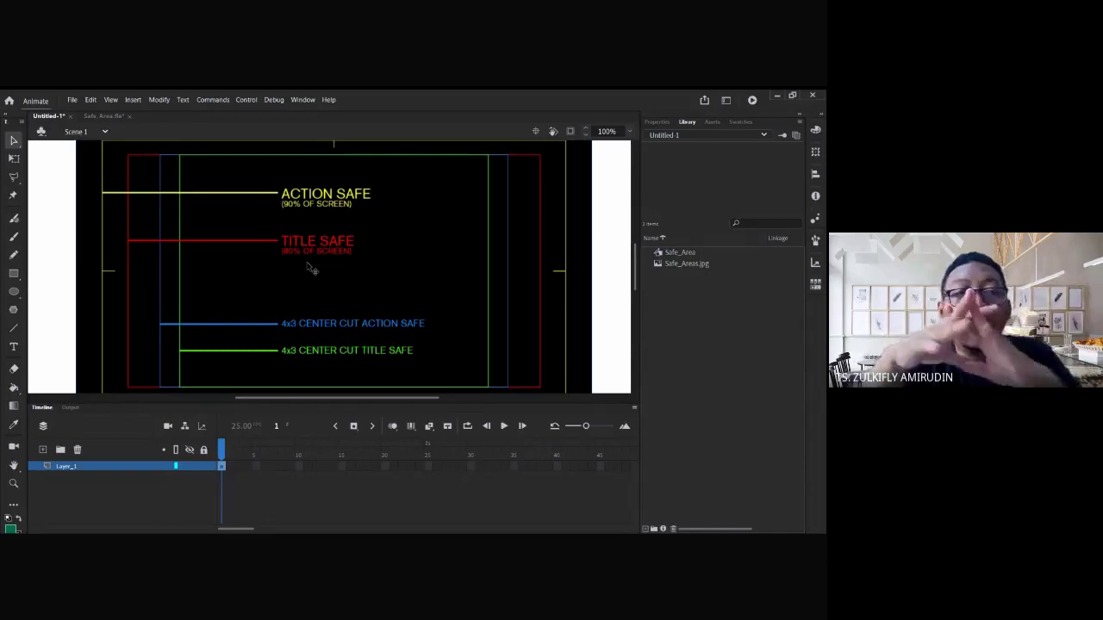
scroll(203, 217, down, 2)
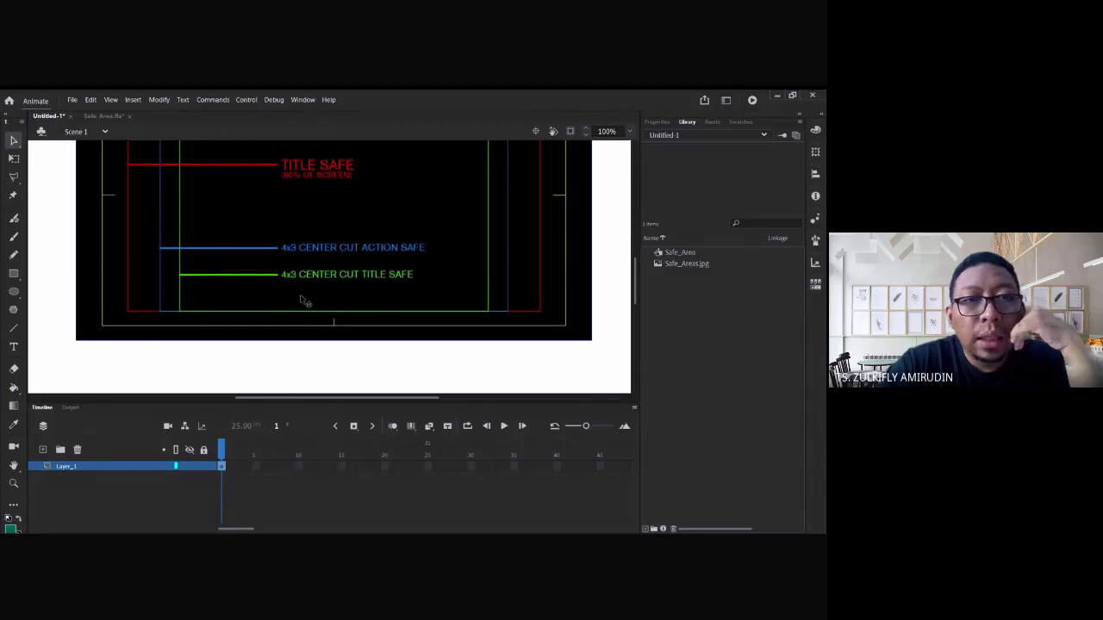
scroll(313, 295, up, 3)
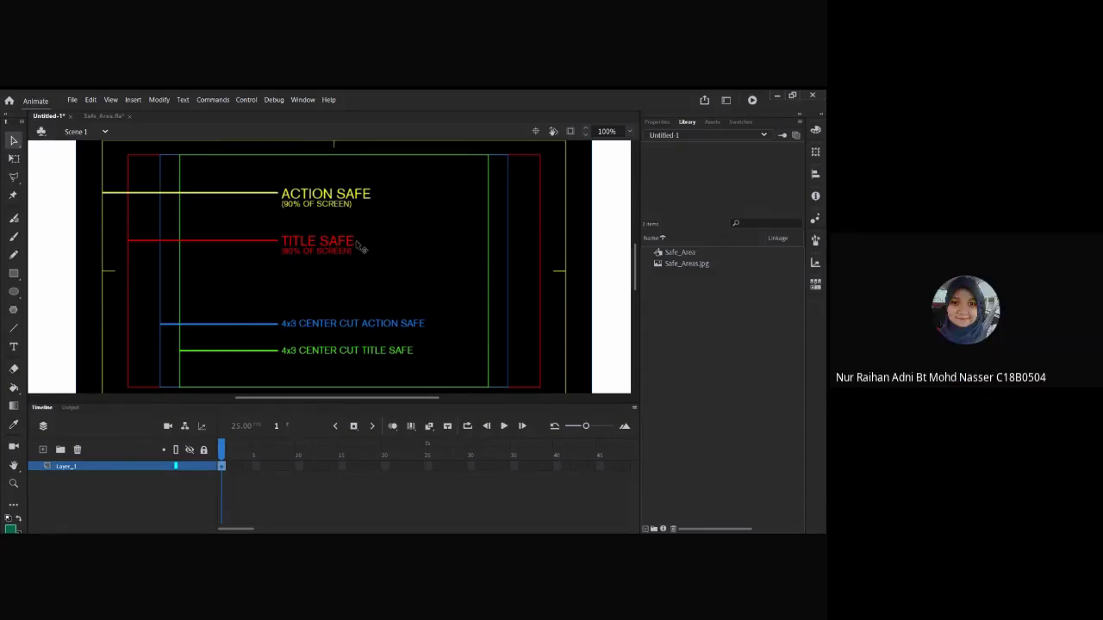
scroll(369, 254, down, 3)
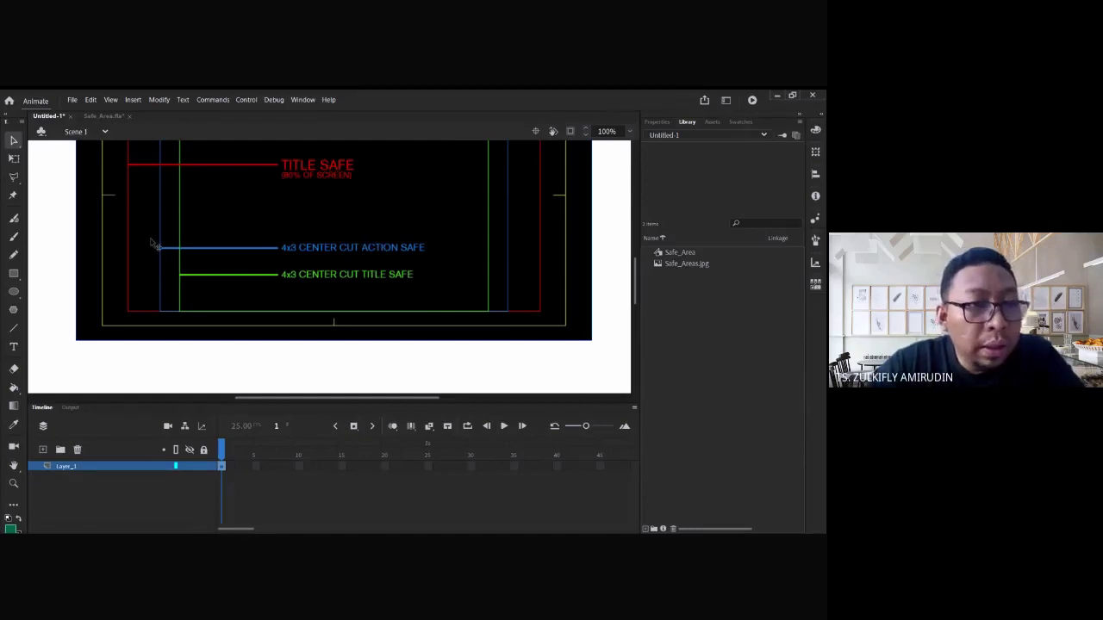
scroll(312, 229, up, 3)
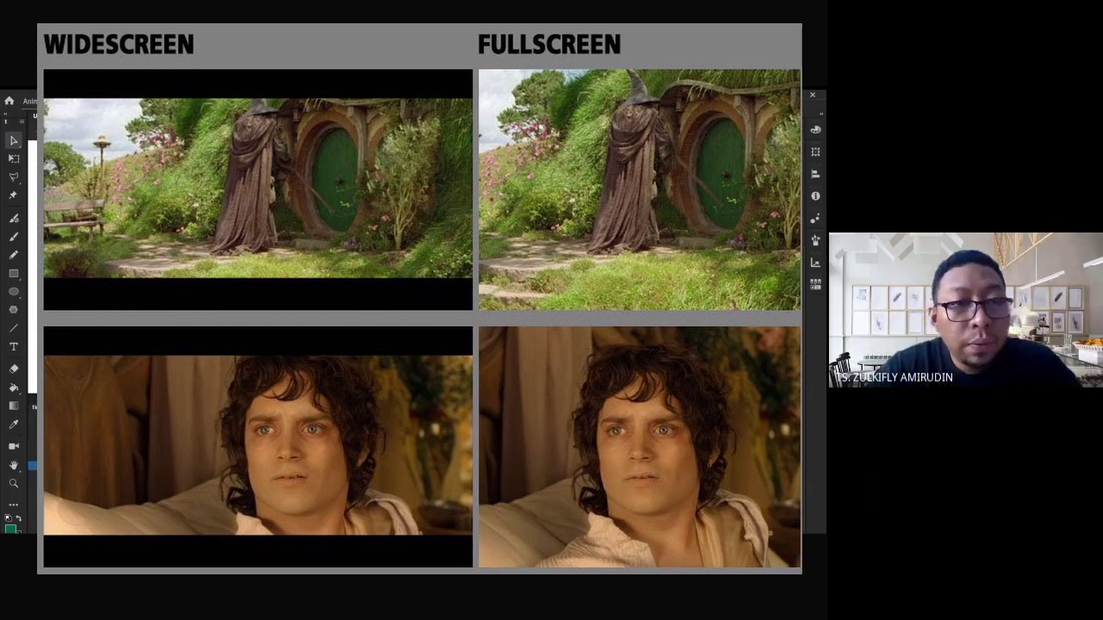
- Return from the widescreen and fullscreen comparison picture to Animate and review the safe-area reference image again
key(alt+Tab)
scroll(439, 250, up, 2)
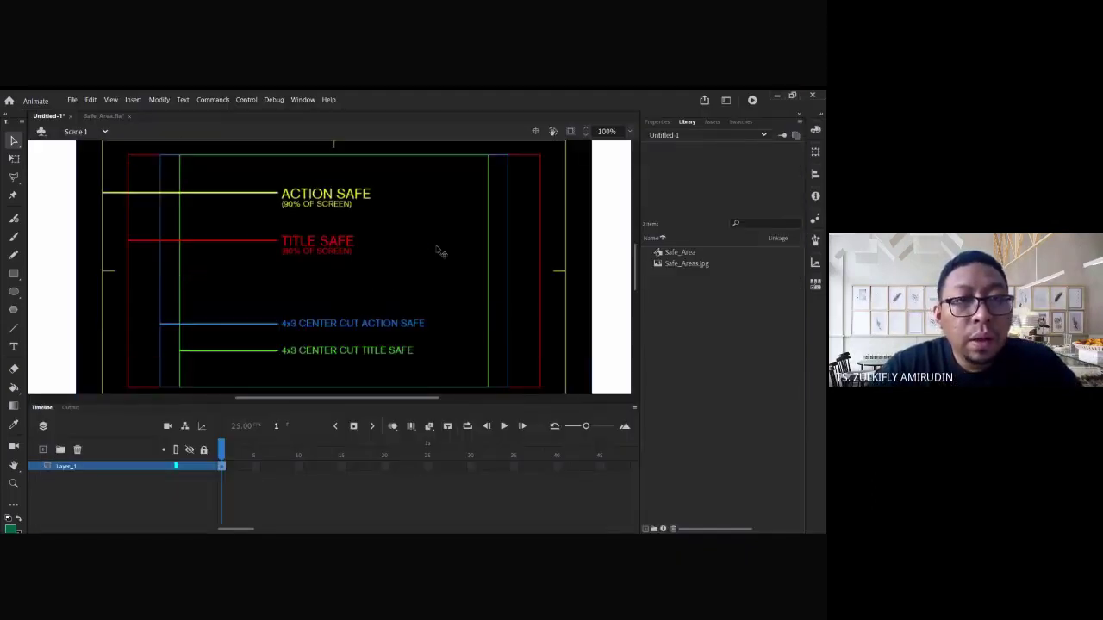
scroll(436, 255, up, 2)
scroll(436, 257, down, 2)
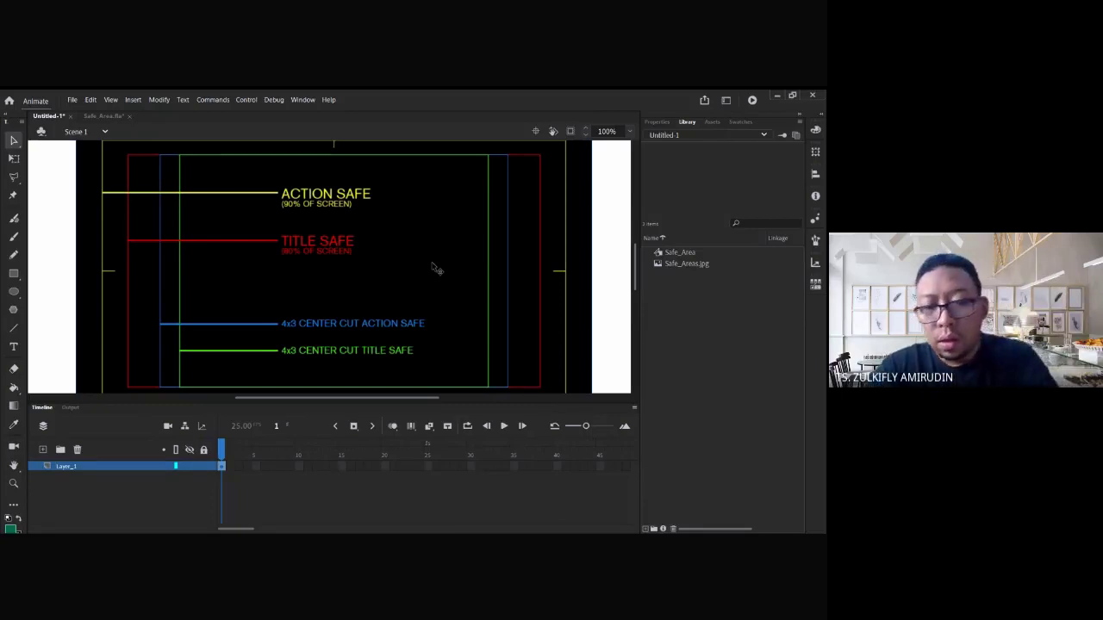
- Delete the black safe-area reference image from the stage, leaving only the guide outlines
key(Delete)
key(ctrl+minus)
key(ctrl+minus)
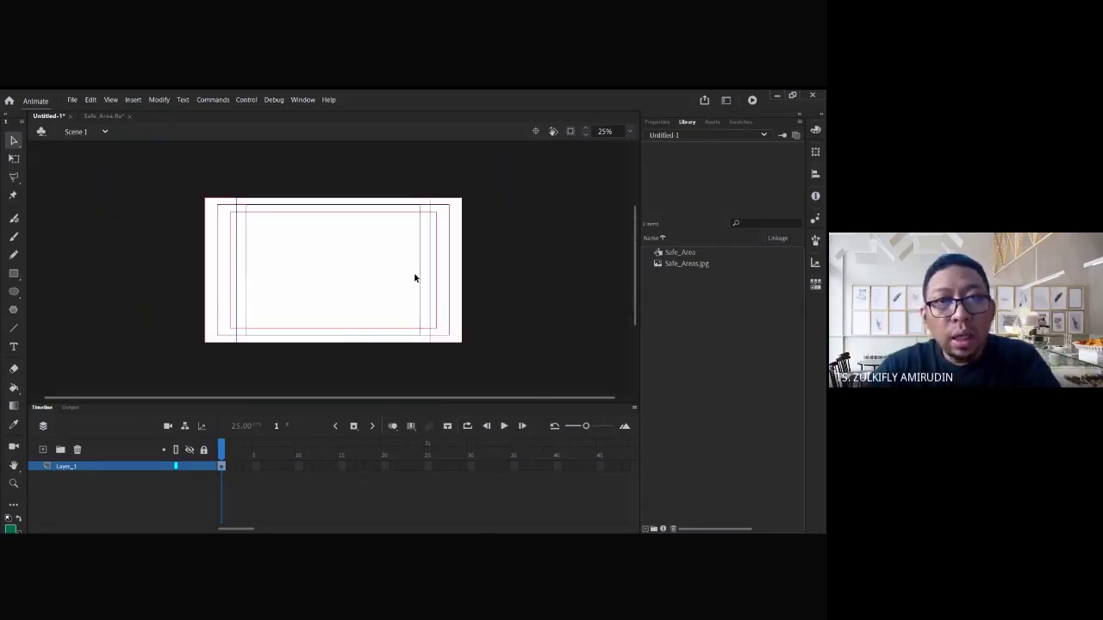
key(ctrl+equal)
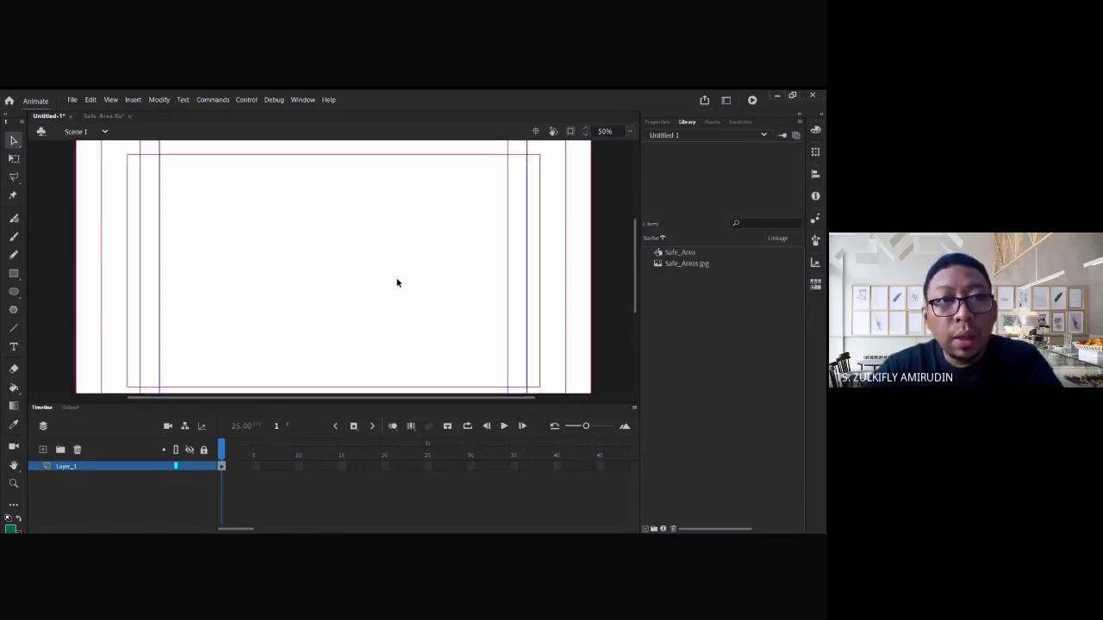
key(ctrl+minus)
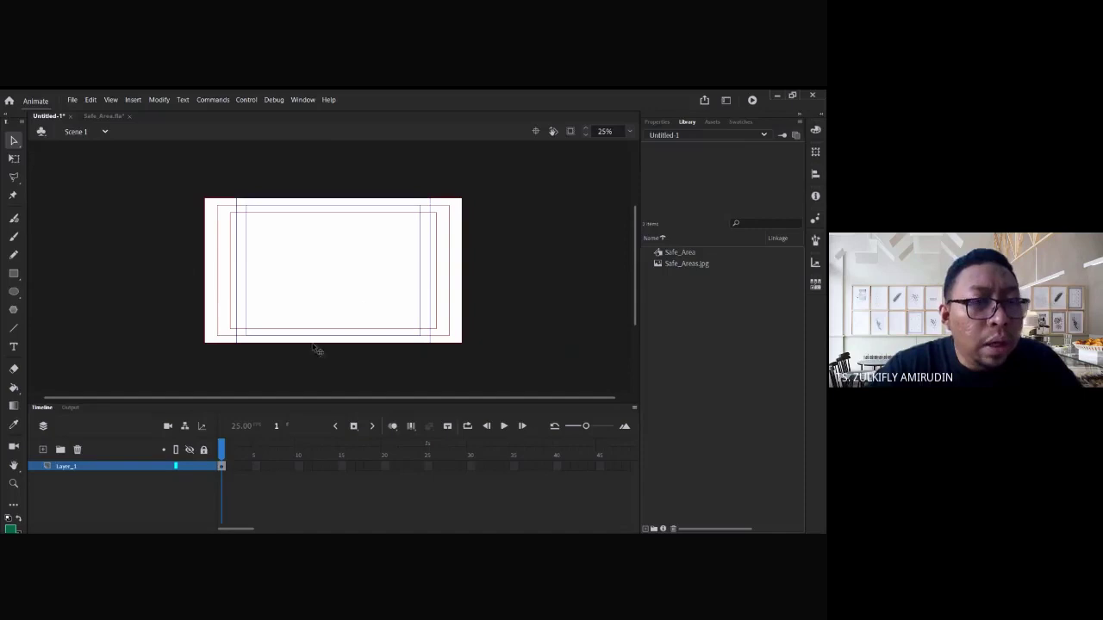
- Rename the guide outlines' layer to Safe_Area and lock it
double_click(70, 466)
text(Safe Area)
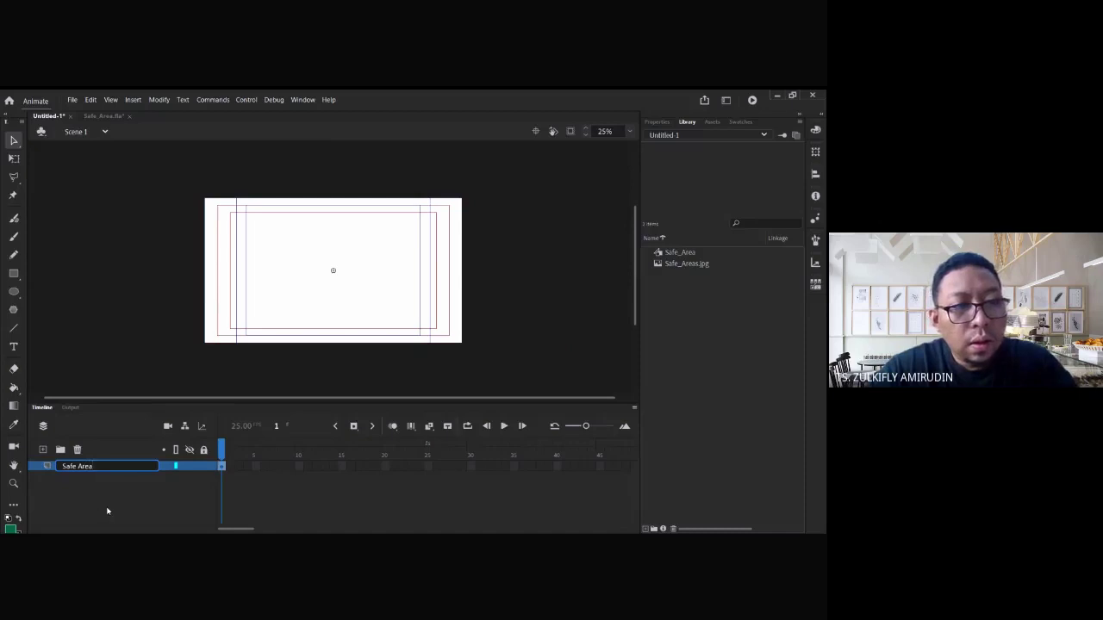
key(Return)
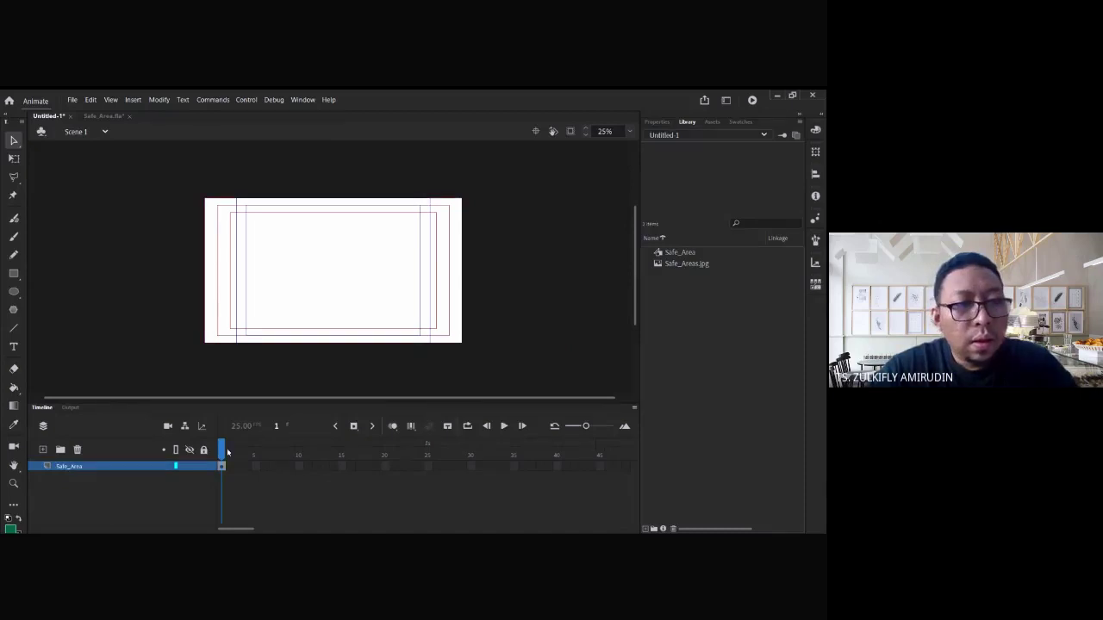
click(204, 466)
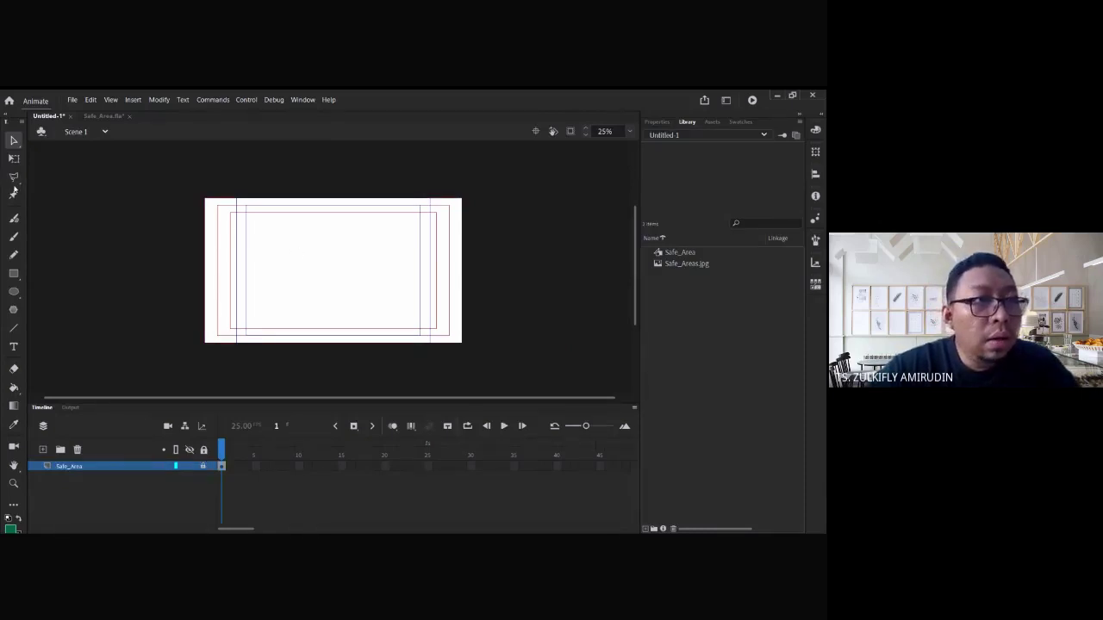
- Add a new layer above Safe_Area, and try a small brush mark between the two outer guide borders before undoing it
click(14, 236)
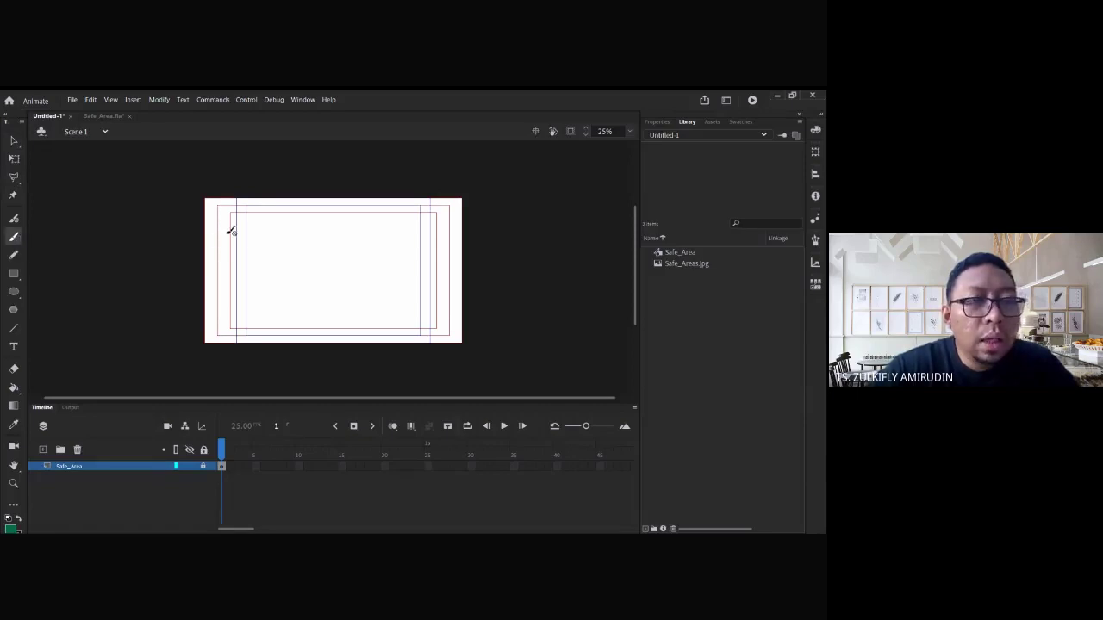
click(43, 449)
mouse_move(225, 243)
mouse_down()
mouse_move(222, 231)
mouse_move(222, 249)
mouse_up()
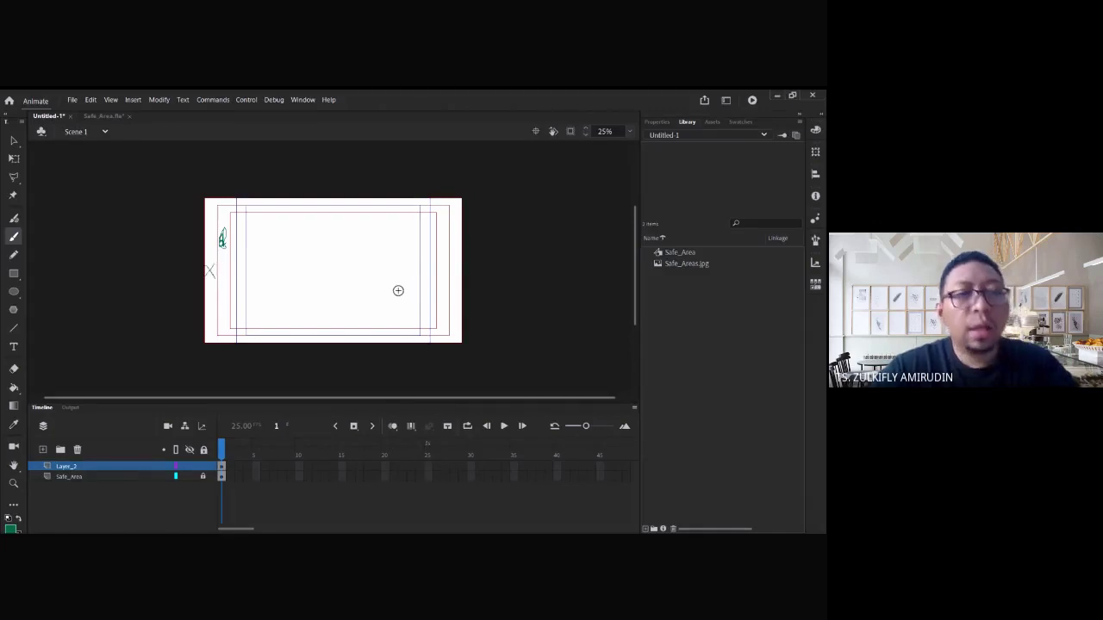
key(ctrl+z)
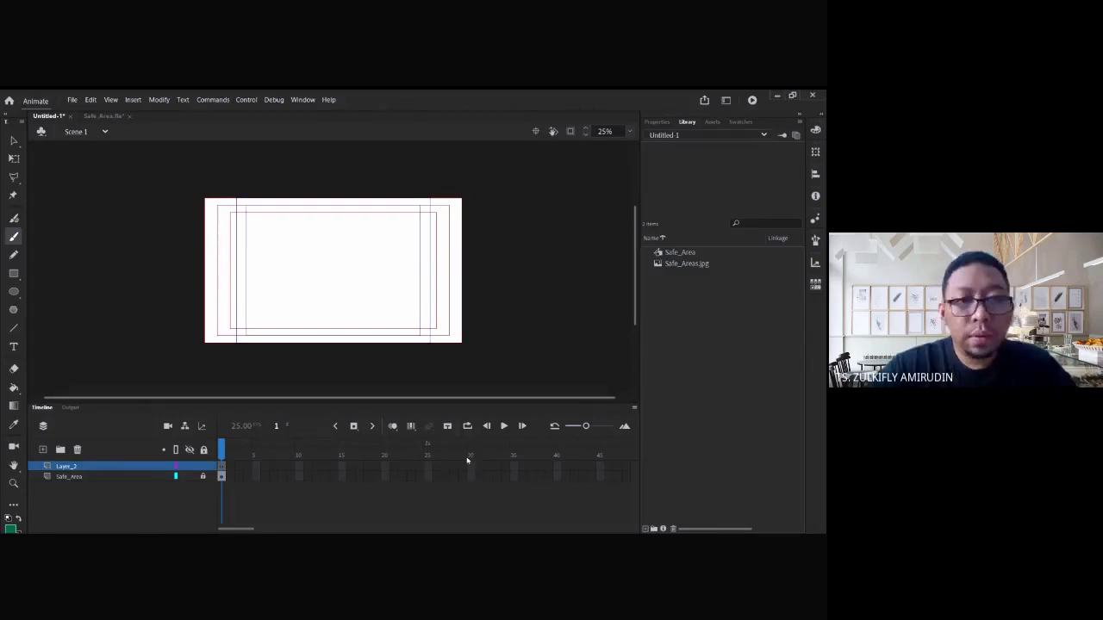
- Place the pakpandir.jpg character image at the centre of the stage on the new layer
click(13, 139)
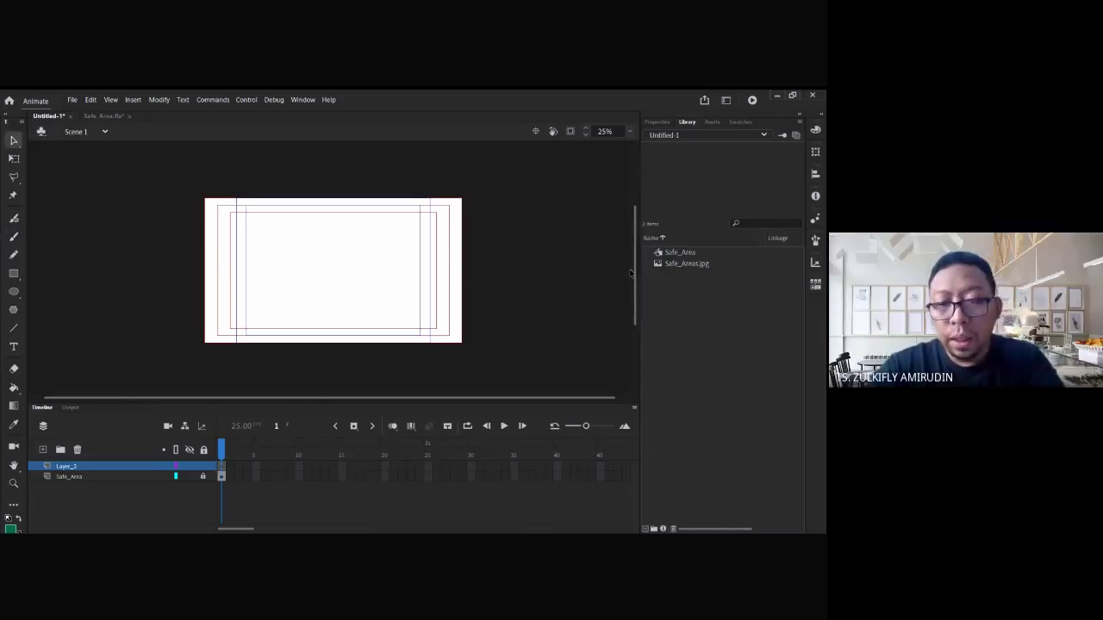
mouse_move(637, 271)
mouse_down()
mouse_move(638, 259)
mouse_move(639, 268)
mouse_up()
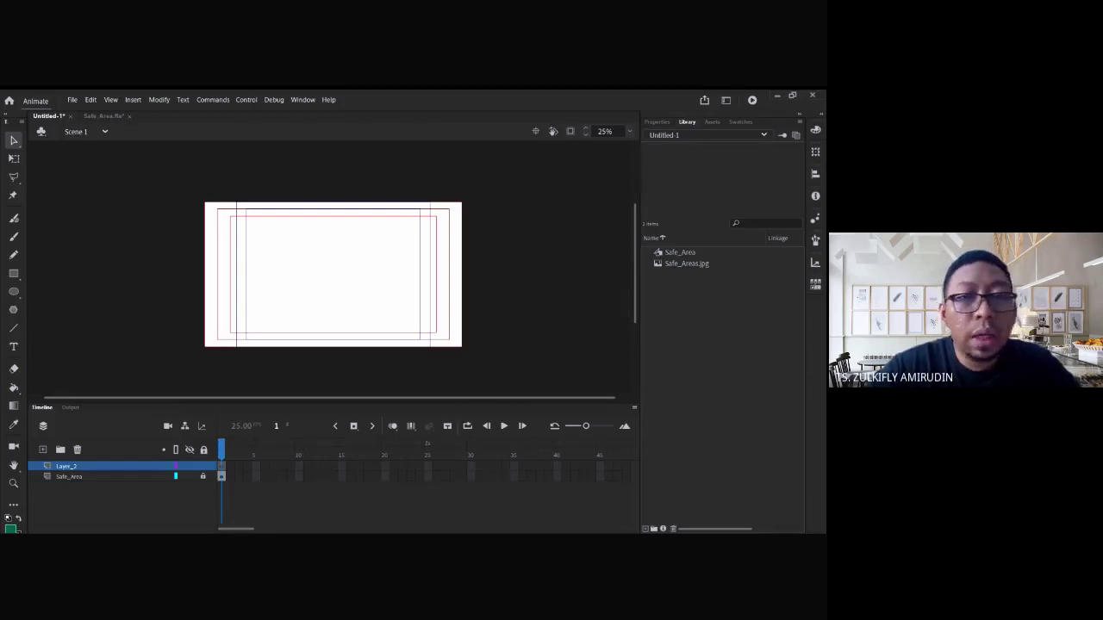
drag(316, 288, 310, 288)
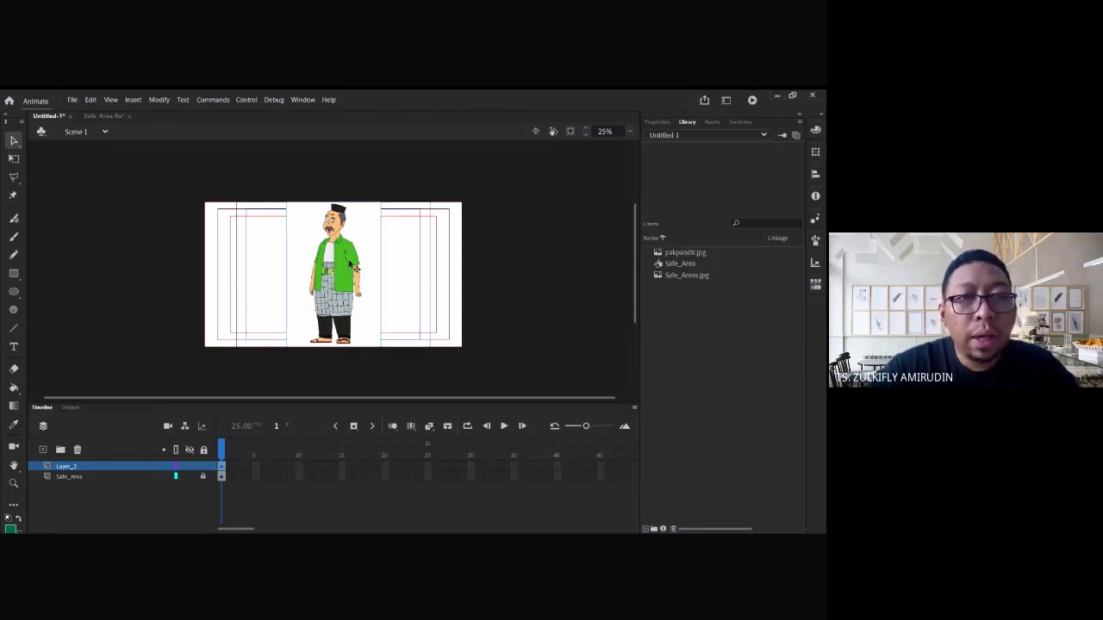
- Examine the pakpandir character up close, from the hat and face down to the shirt and waist
scroll(349, 262, up, 1)
drag(343, 250, 344, 294)
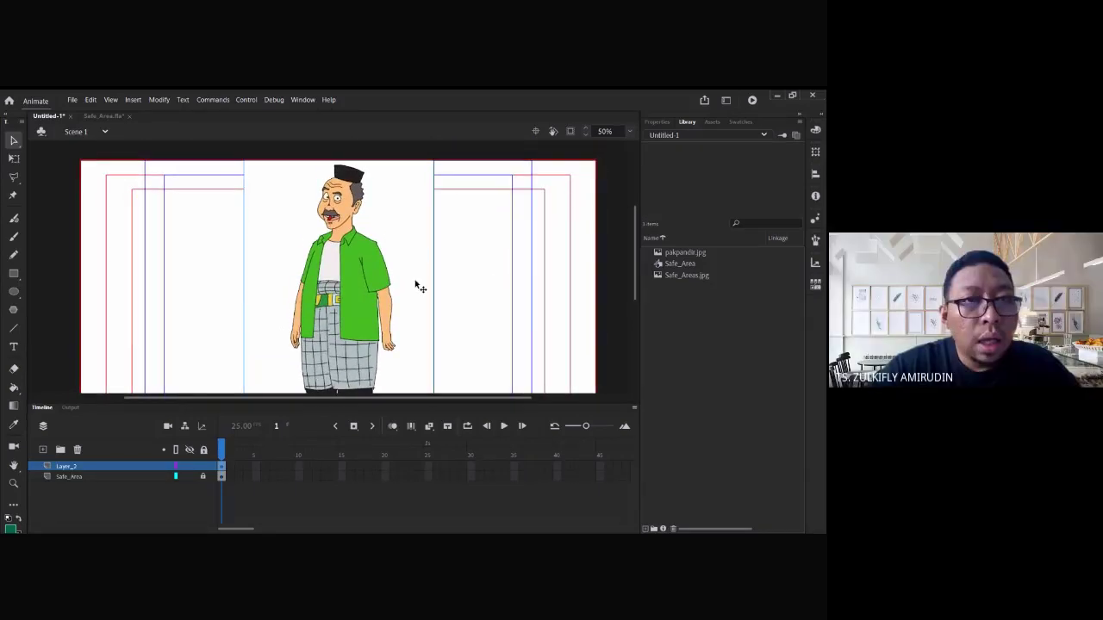
ctrl+click(346, 205)
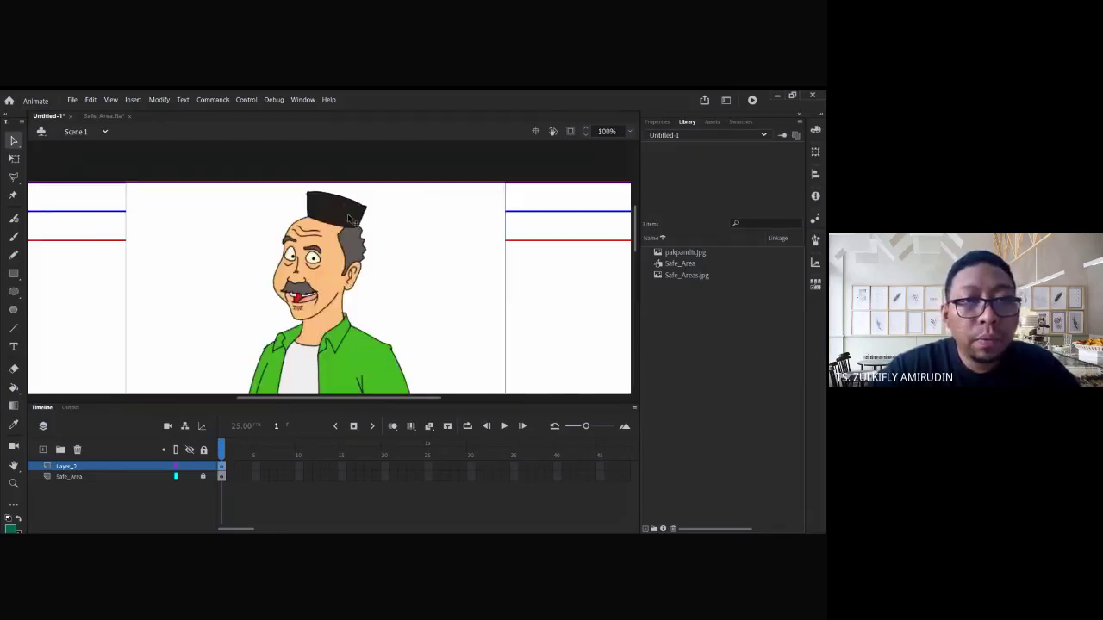
mouse_move(335, 297)
mouse_down()
mouse_move(334, 255)
mouse_move(338, 309)
mouse_up()
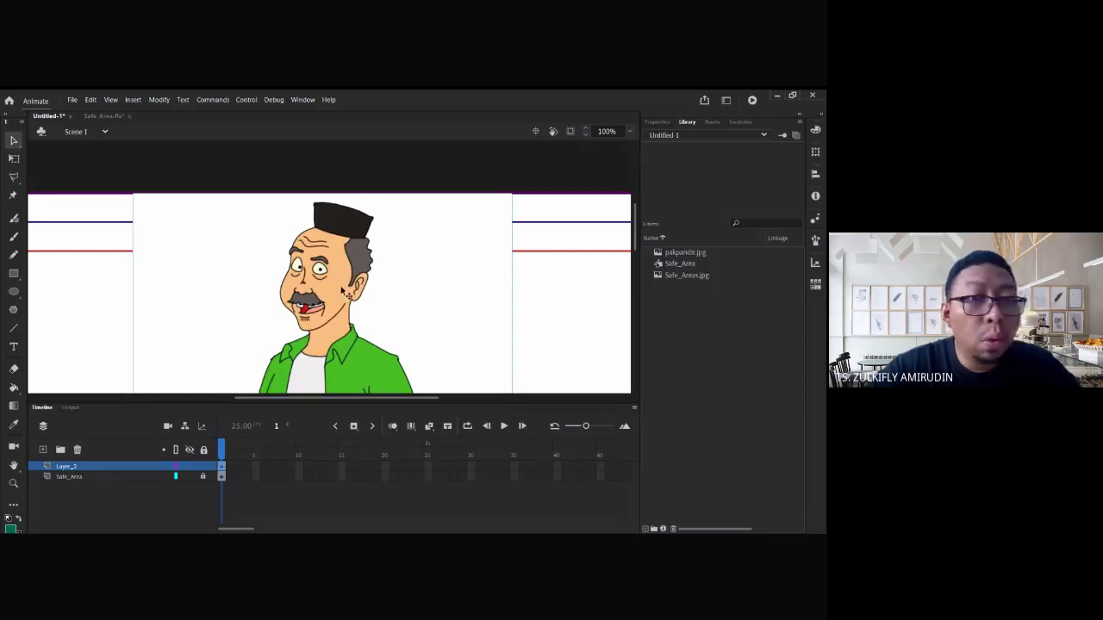
scroll(369, 303, down, 5)
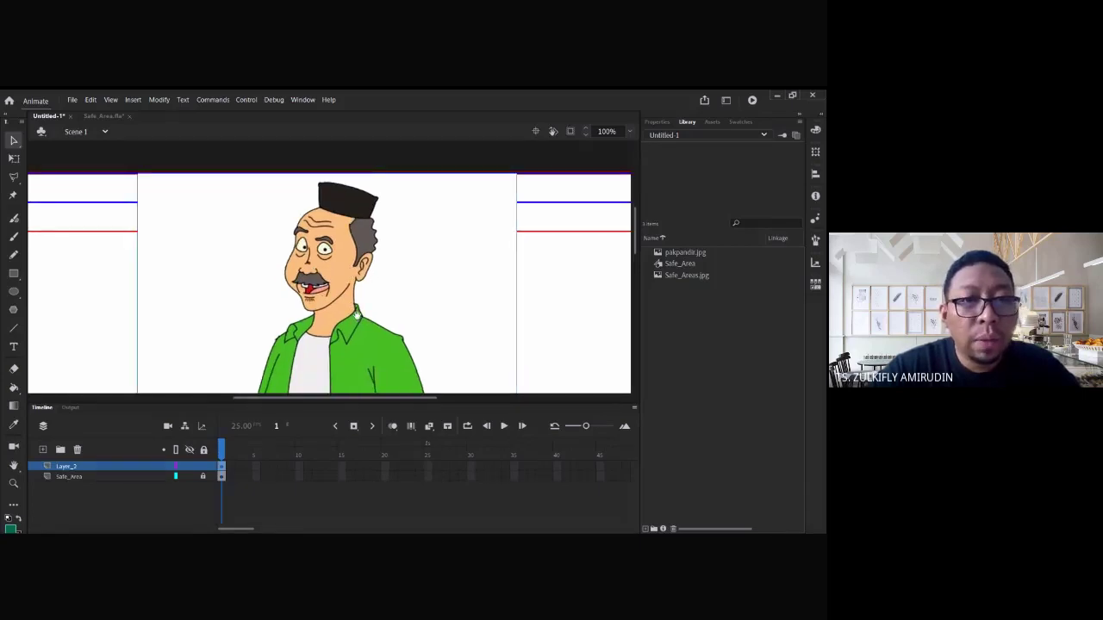
scroll(375, 207, up, 2)
scroll(376, 221, down, 1)
scroll(382, 231, up, 4)
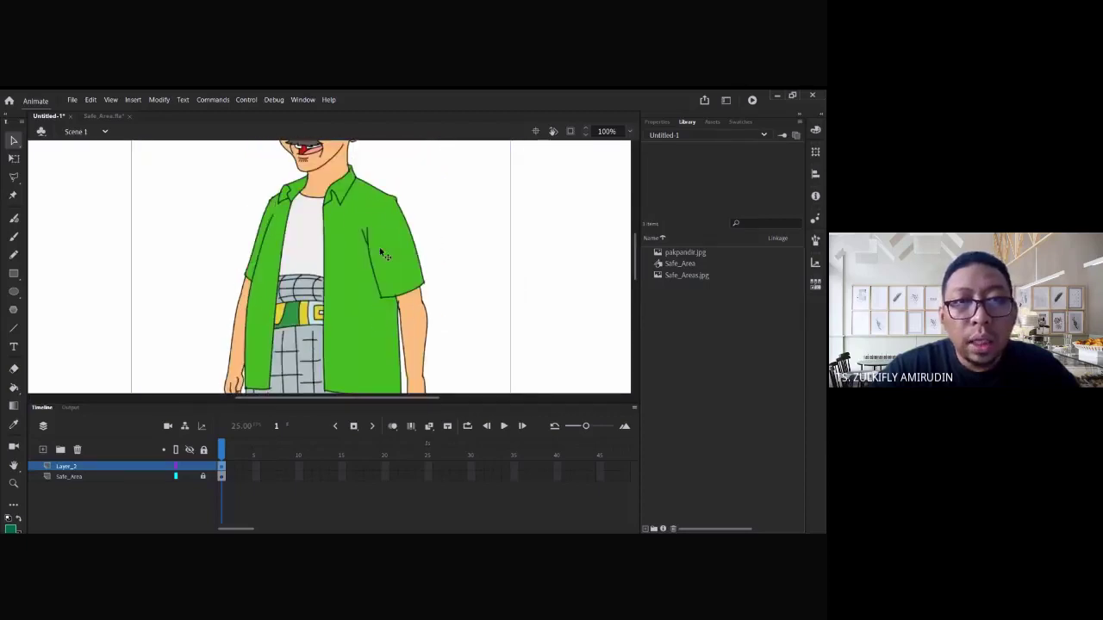
scroll(379, 250, up, 2)
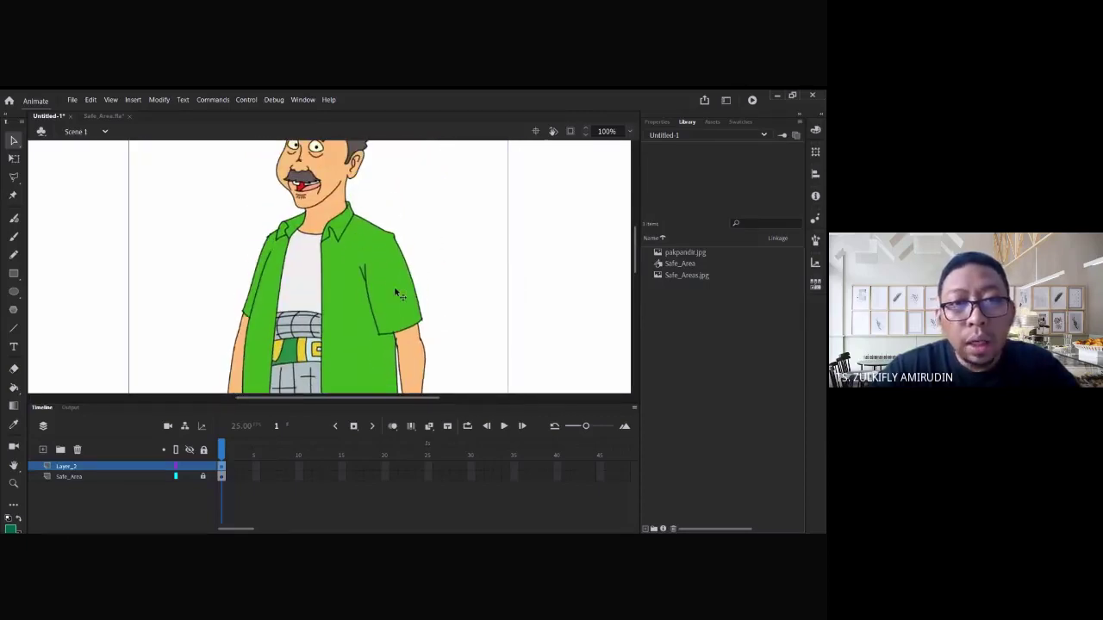
drag(397, 338, 401, 337)
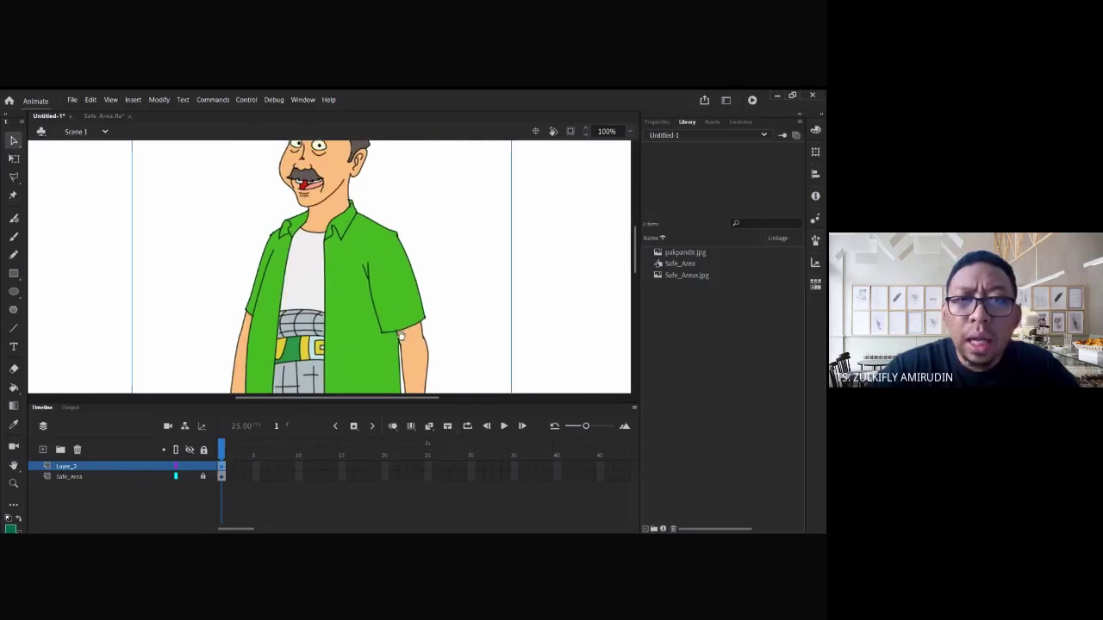
- Examine the character's lower half, from the open shirt and belt down to the checked cloth, hands and legs
scroll(392, 285, down, 5)
scroll(384, 239, up, 2)
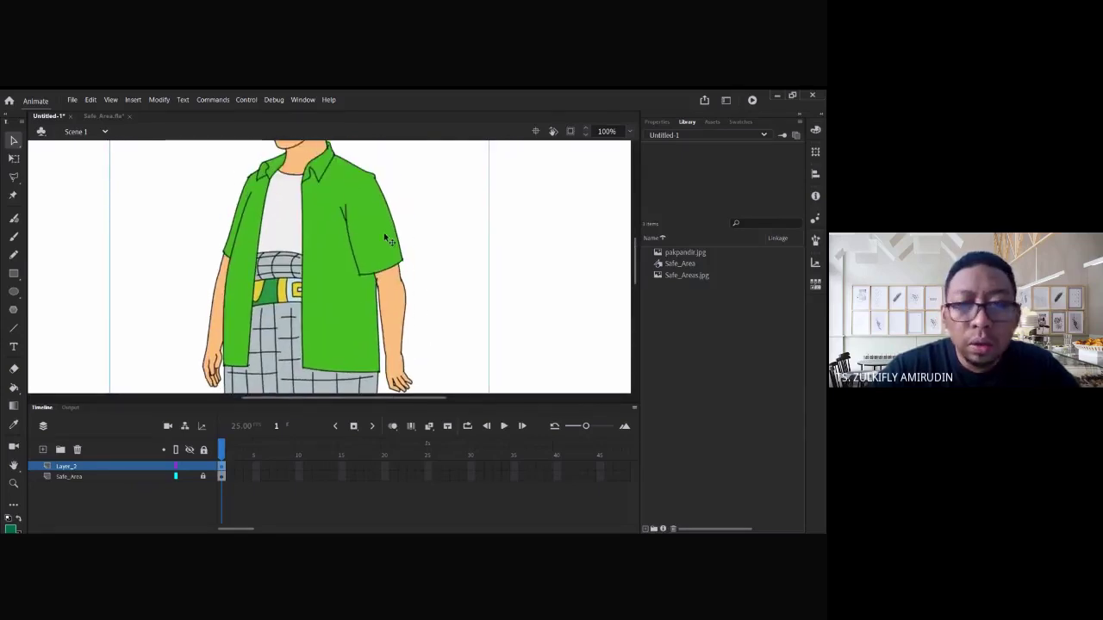
drag(320, 320, 364, 212)
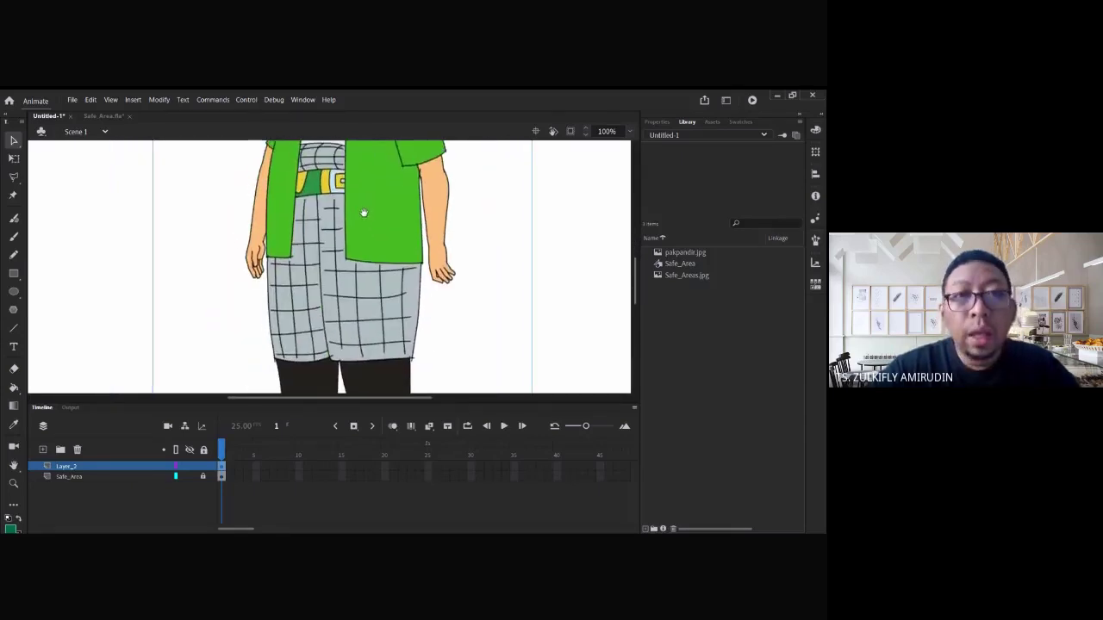
scroll(363, 215, up, 3)
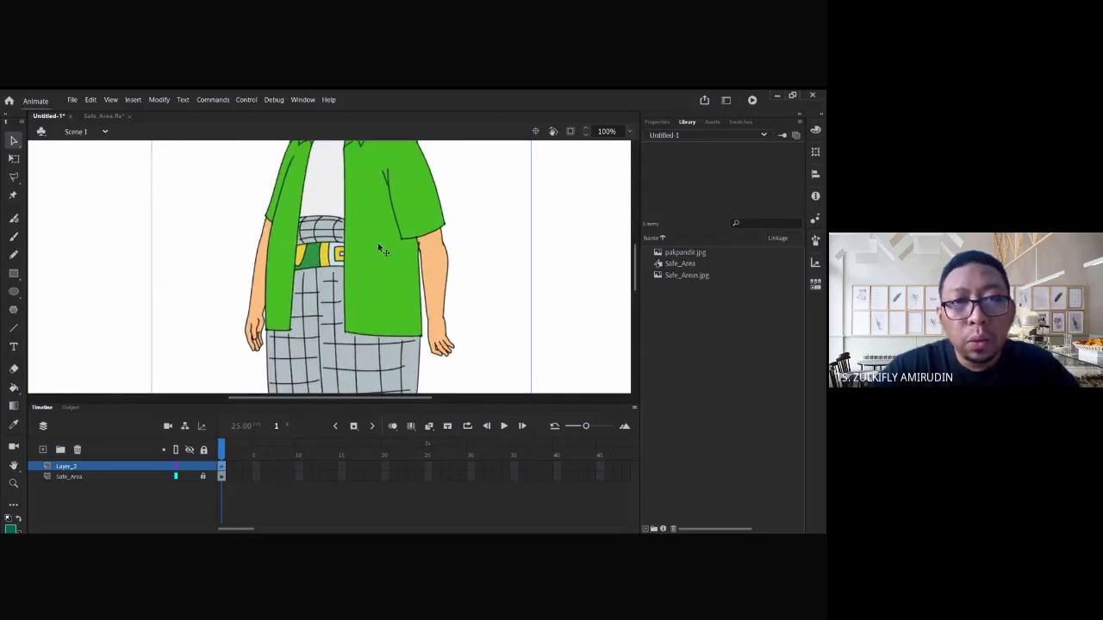
scroll(372, 329, down, 5)
scroll(362, 328, up, 4)
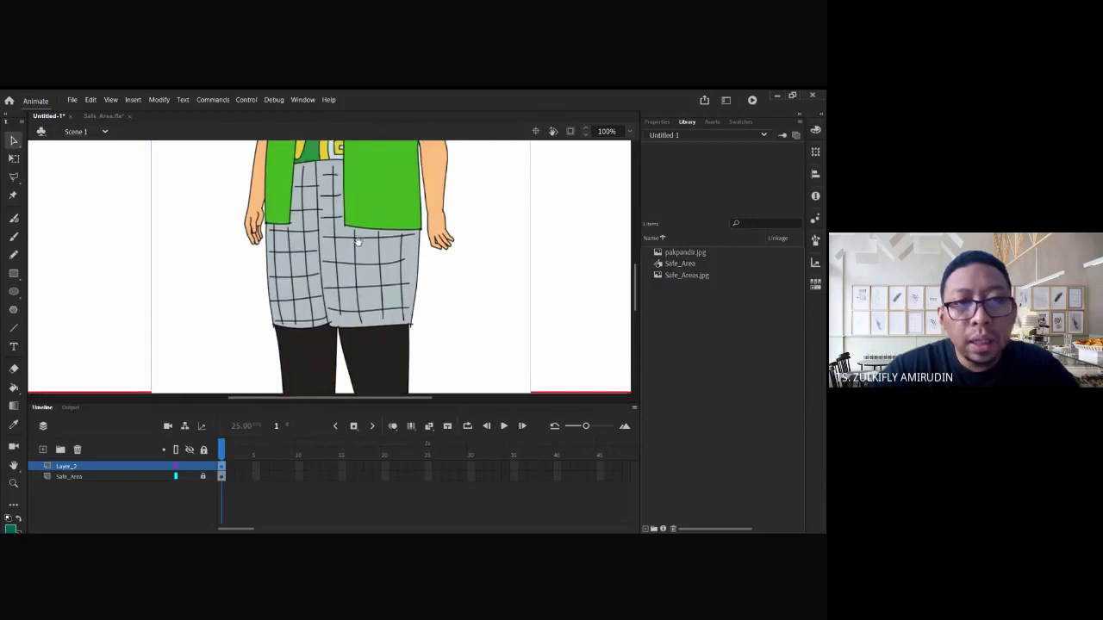
scroll(362, 319, up, 3)
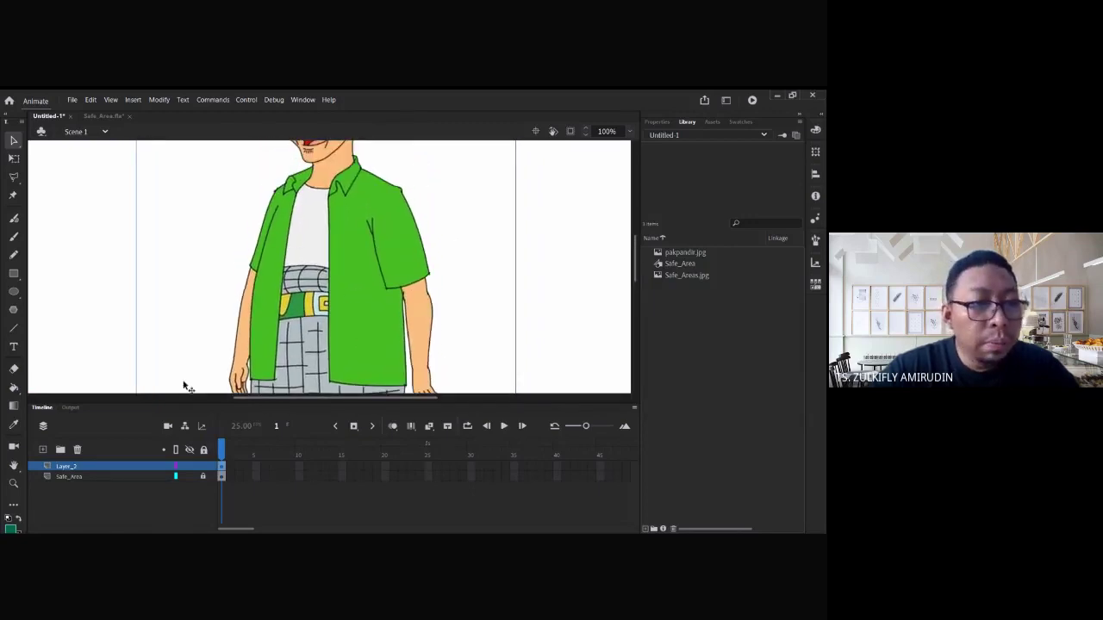
- Rename the character image's layer to ref, lock it, and add a new layer above it
double_click(82, 467)
text(ref)
key(Return)
click(204, 466)
click(42, 449)
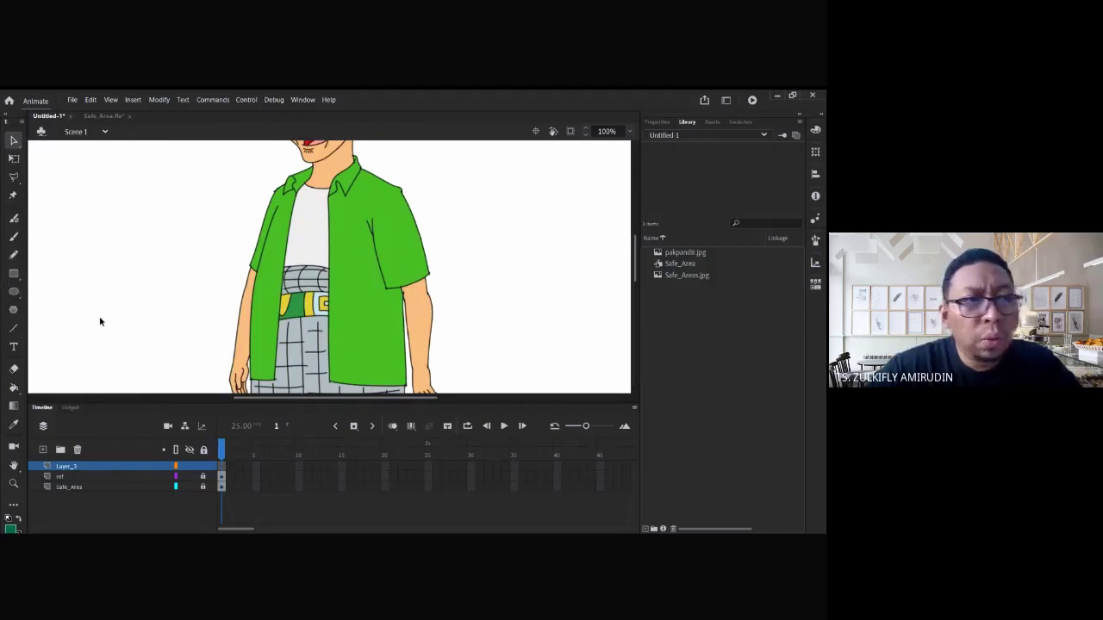
- Set up the Line tool with a red stroke for tracing on the new layer
click(14, 331)
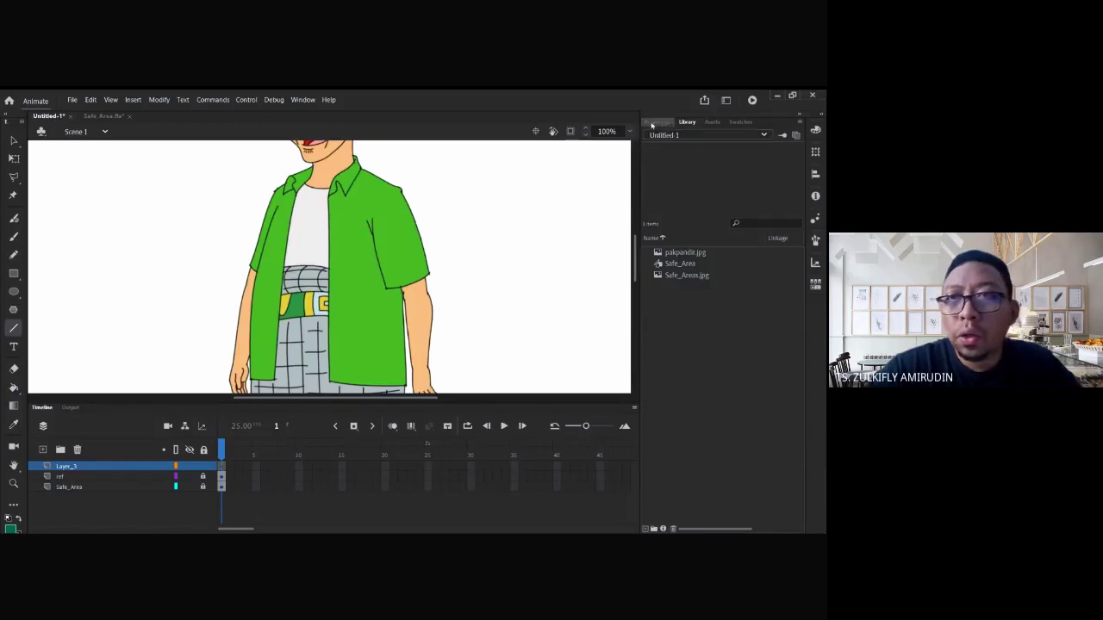
click(656, 121)
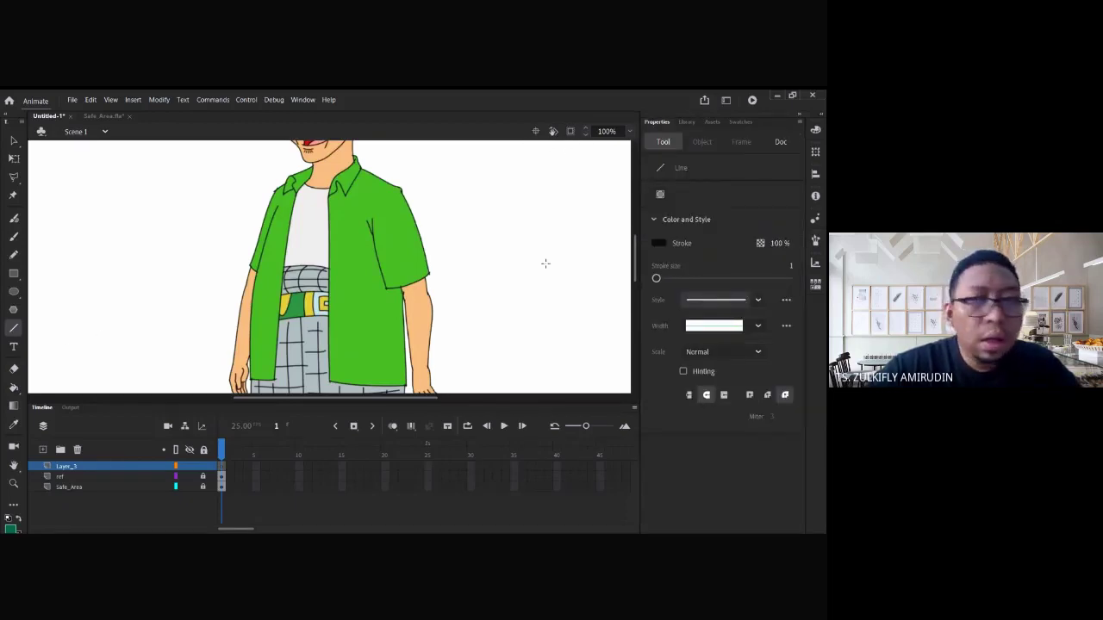
click(657, 245)
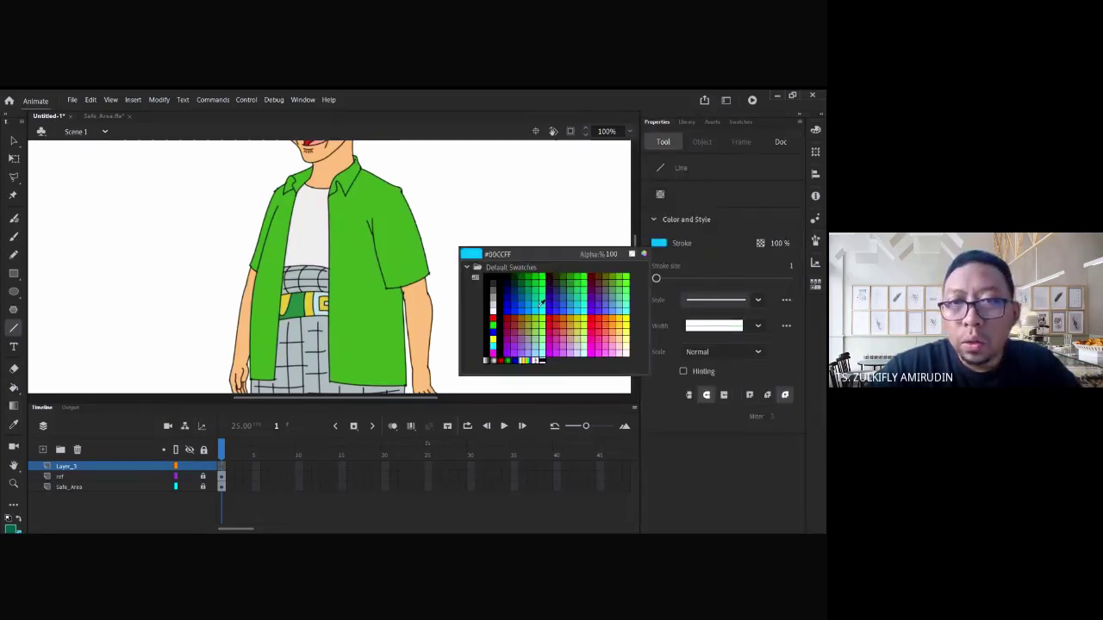
click(495, 315)
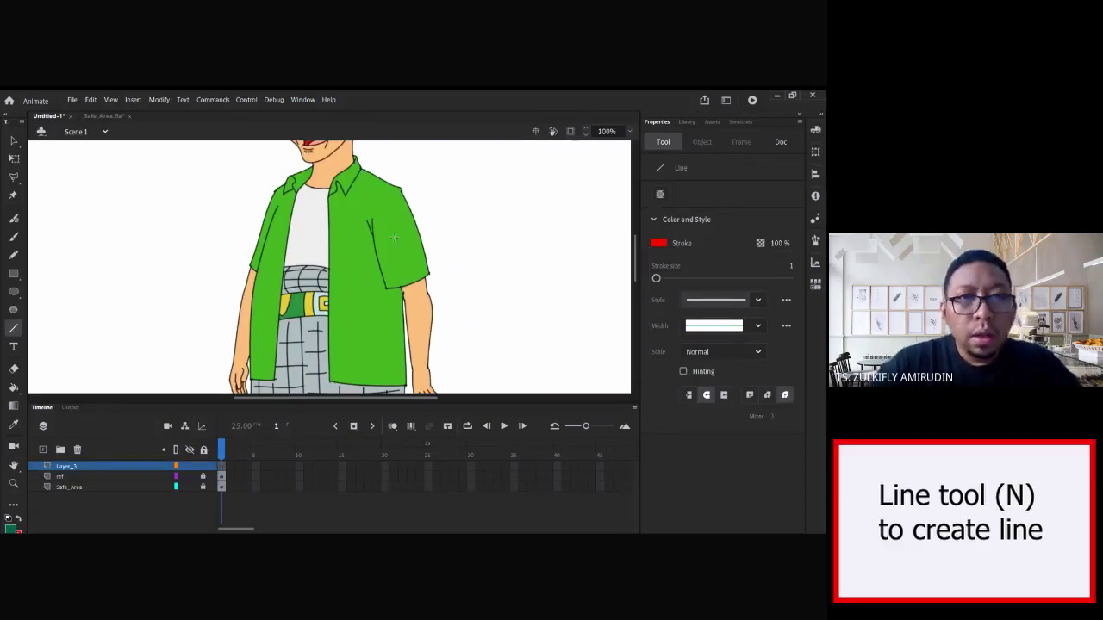
- Trace the outer edge of the sleeve beside the white background with a line from shoulder to hem, and bend it to match the curve
ctrl+click(404, 247)
drag(339, 233, 356, 251)
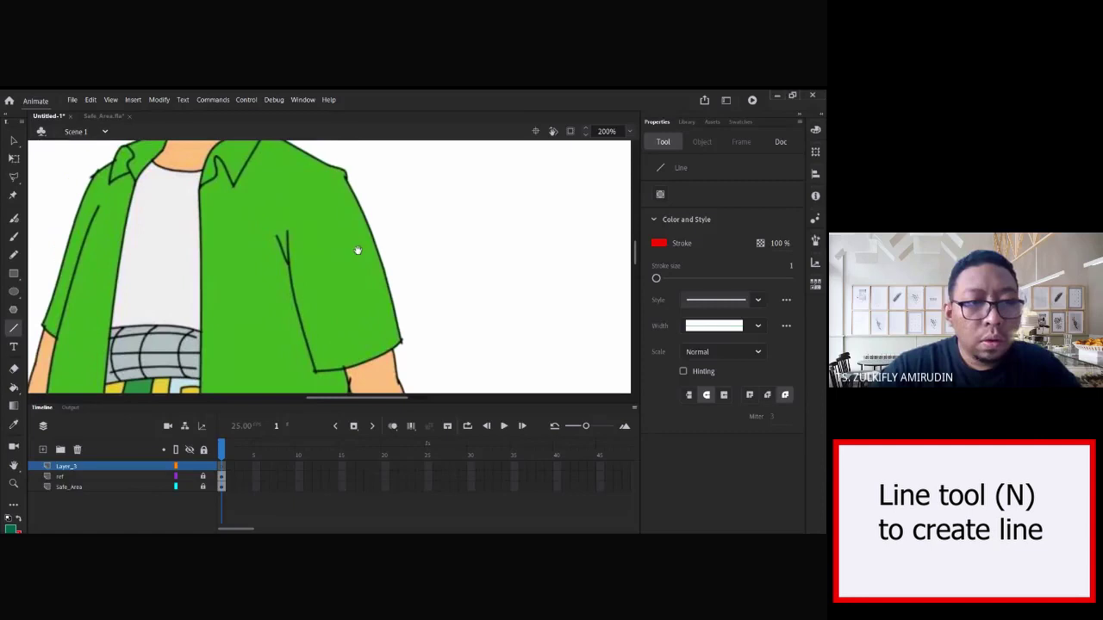
drag(346, 178, 401, 344)
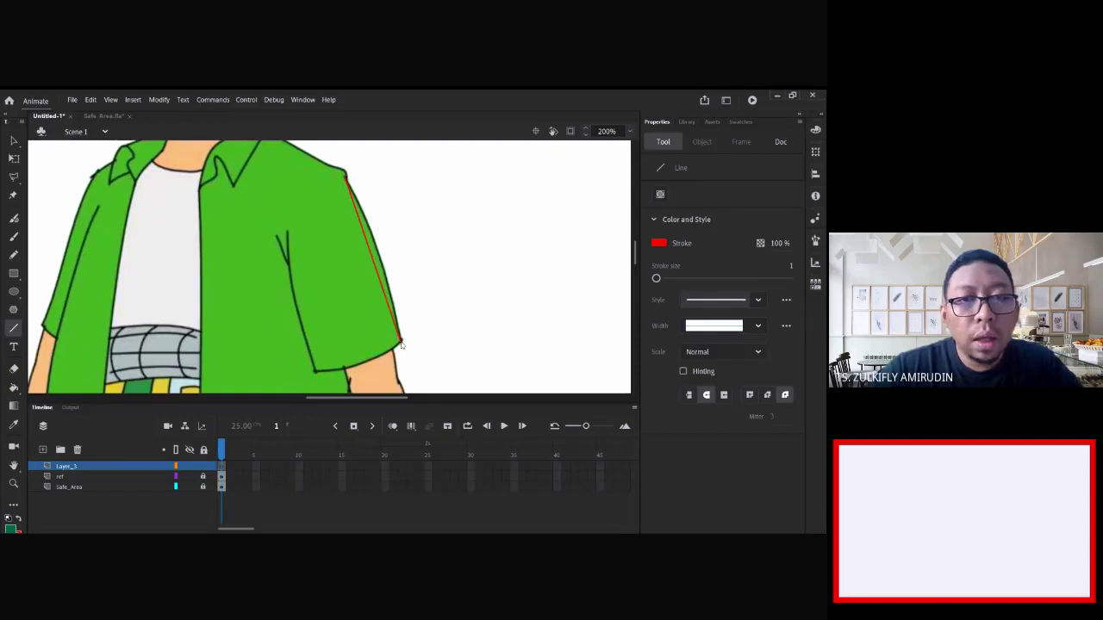
ctrl+click(374, 252)
drag(349, 279, 390, 304)
click(14, 141)
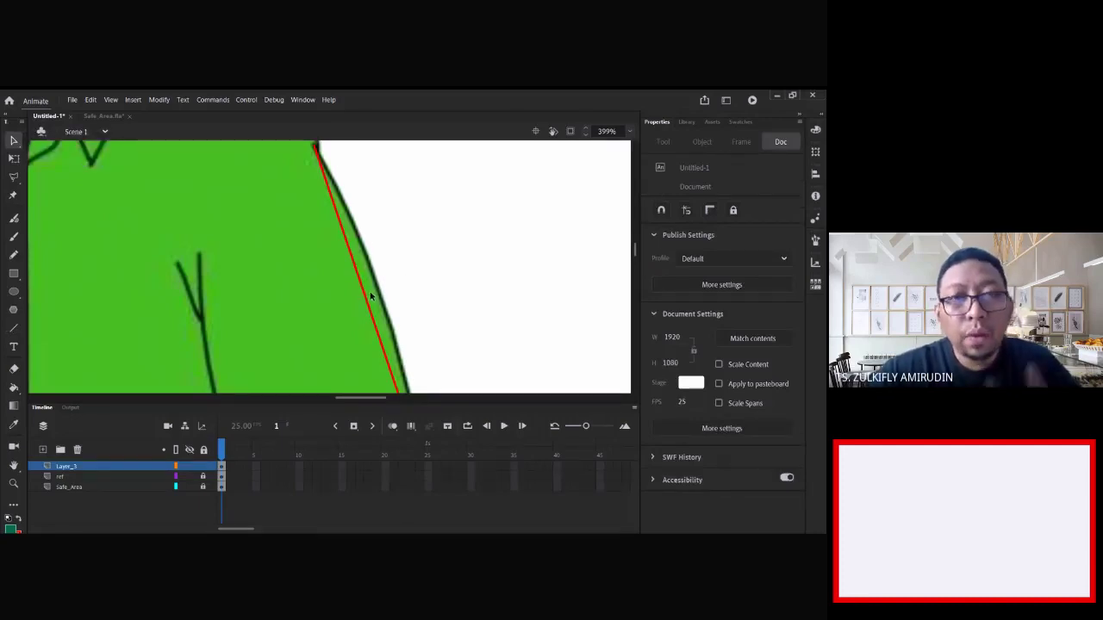
drag(410, 283, 423, 301)
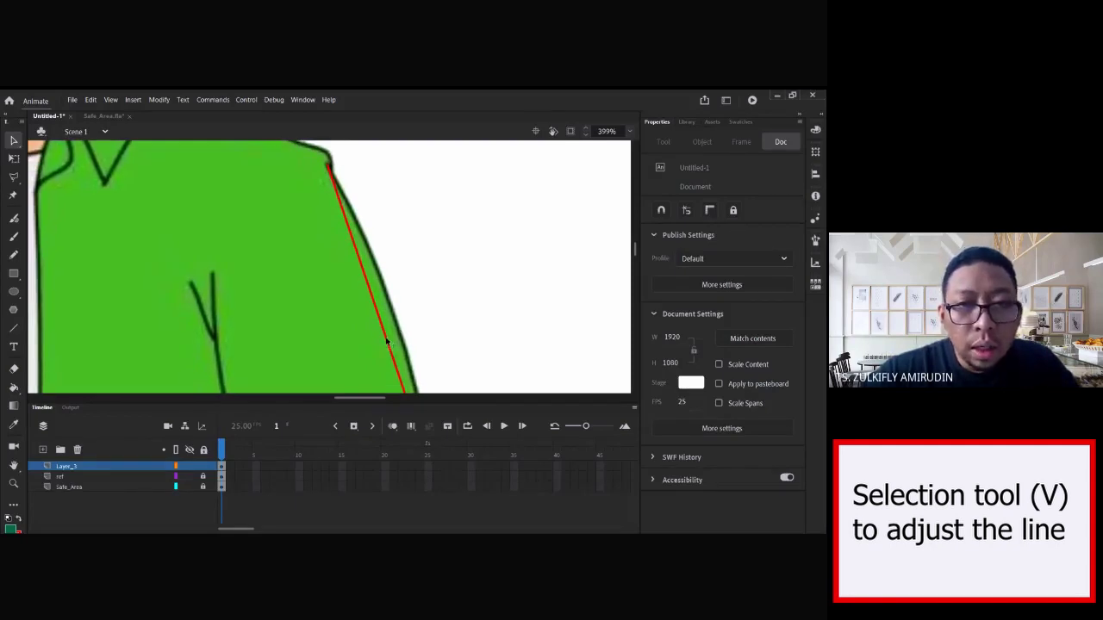
drag(387, 342, 430, 173)
- Draw a line along the same sleeve's hem, running slightly past the outer corner, and bend it to follow the hem's curve
key(space)
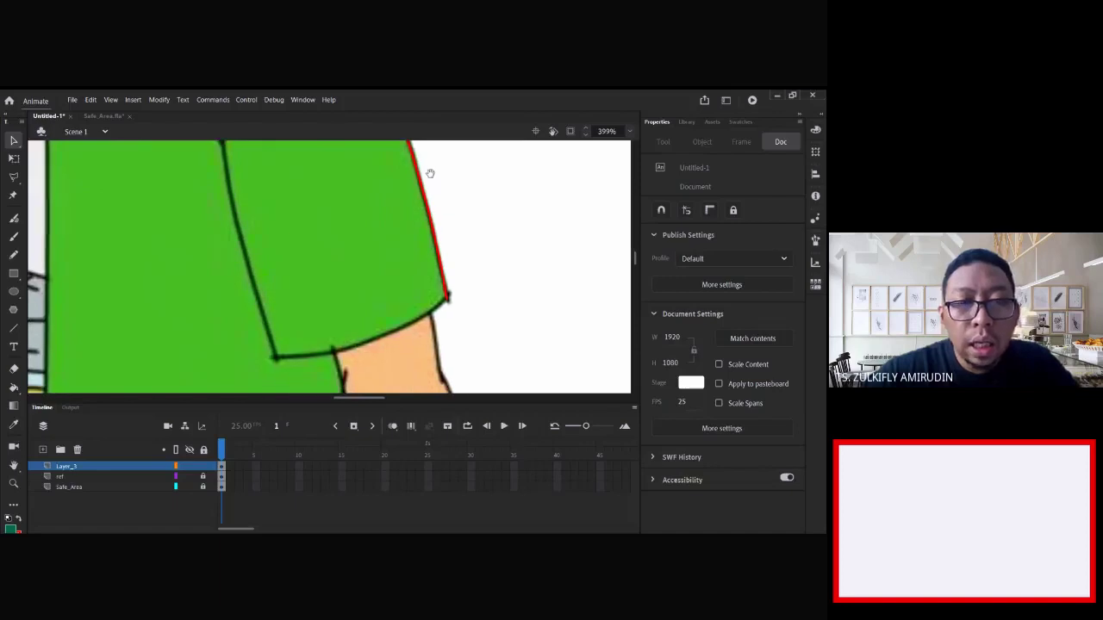
key(n)
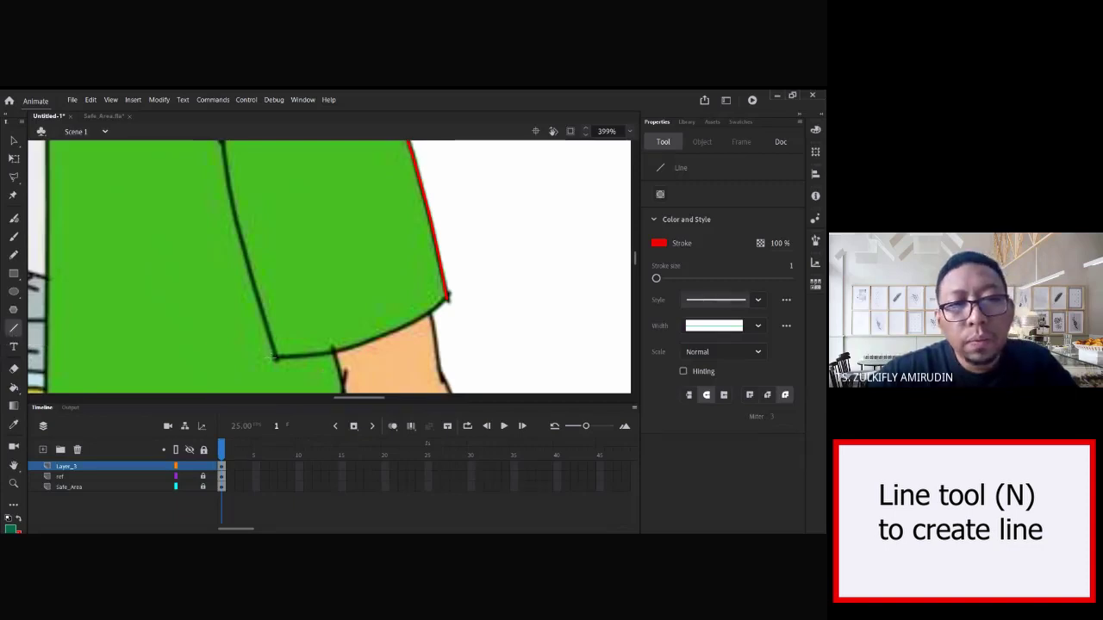
drag(278, 357, 456, 291)
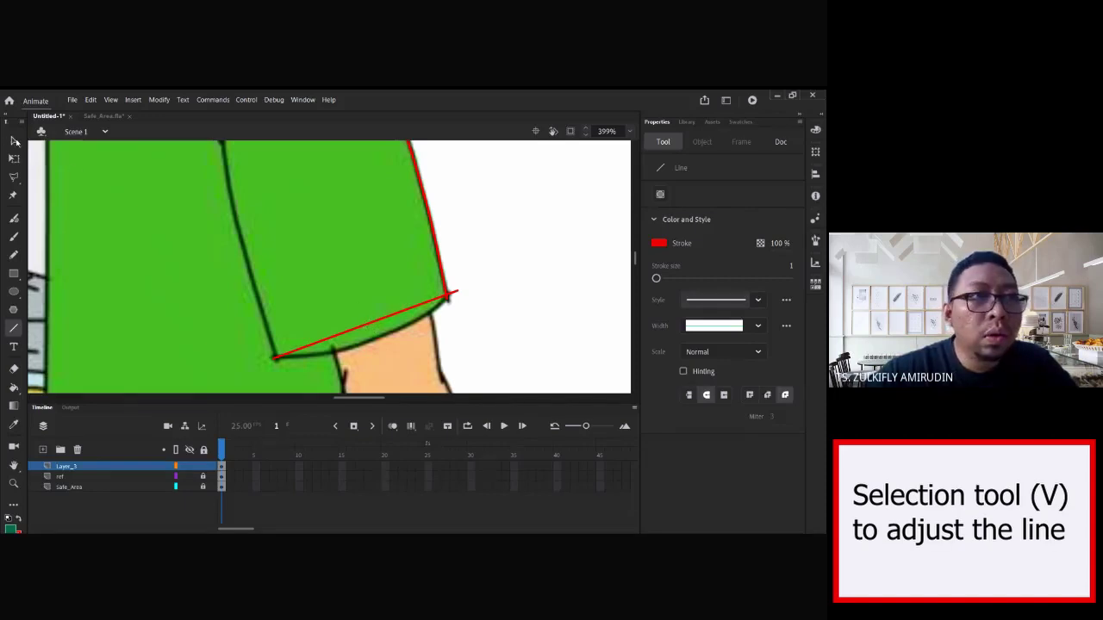
click(14, 140)
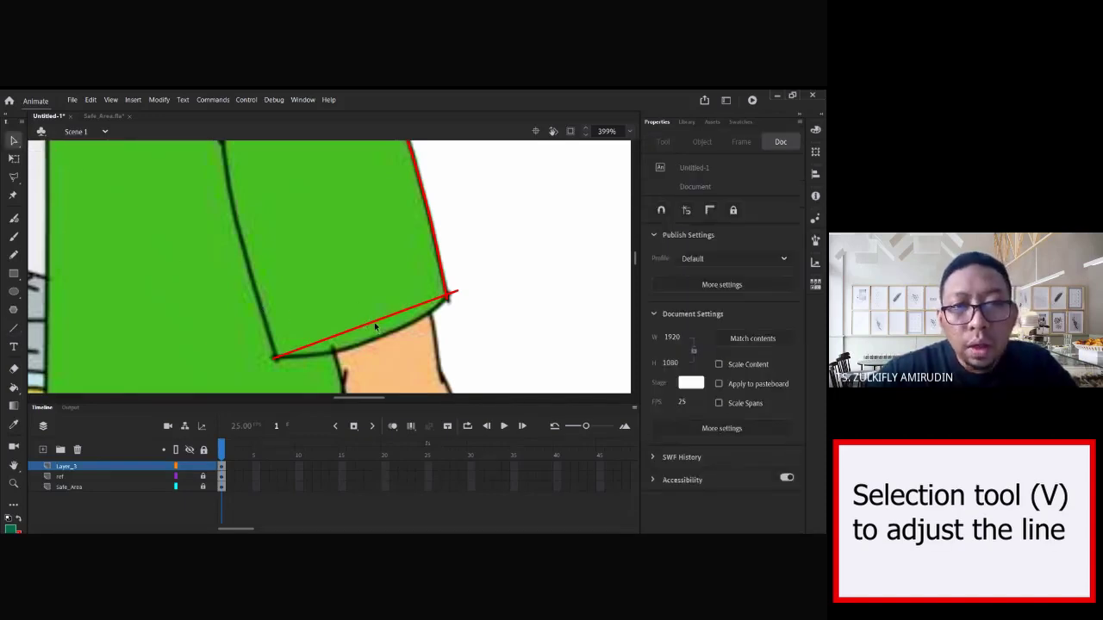
drag(374, 325, 387, 335)
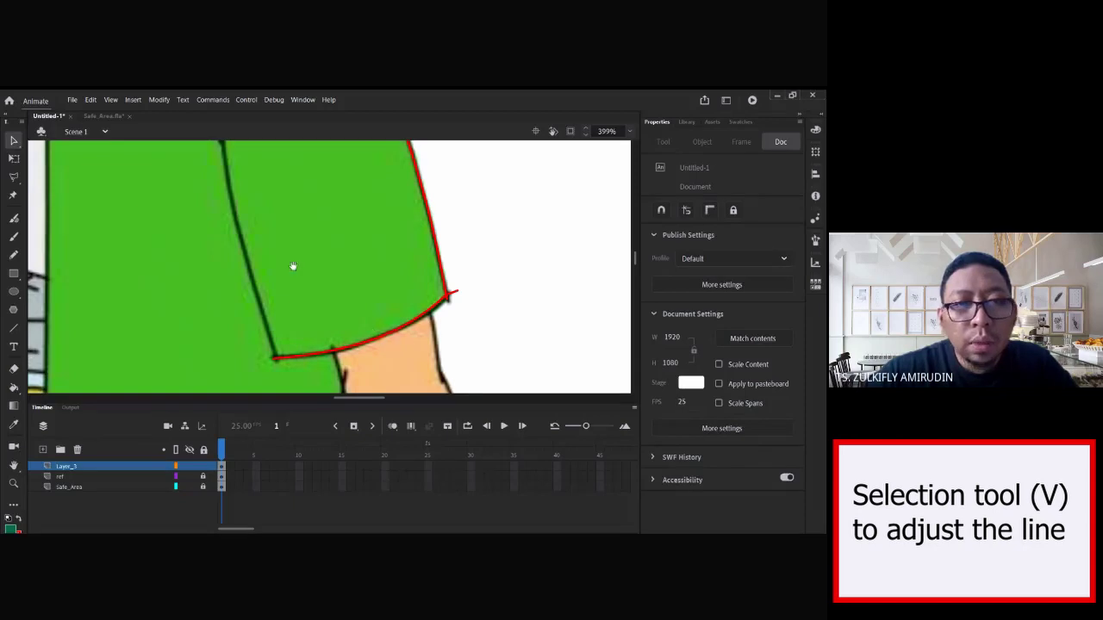
- Draw a line along the sleeve's inner edge from the hem up to the armpit crease, and bend it onto the reference outline
drag(293, 266, 330, 292)
key(ctrl+minus)
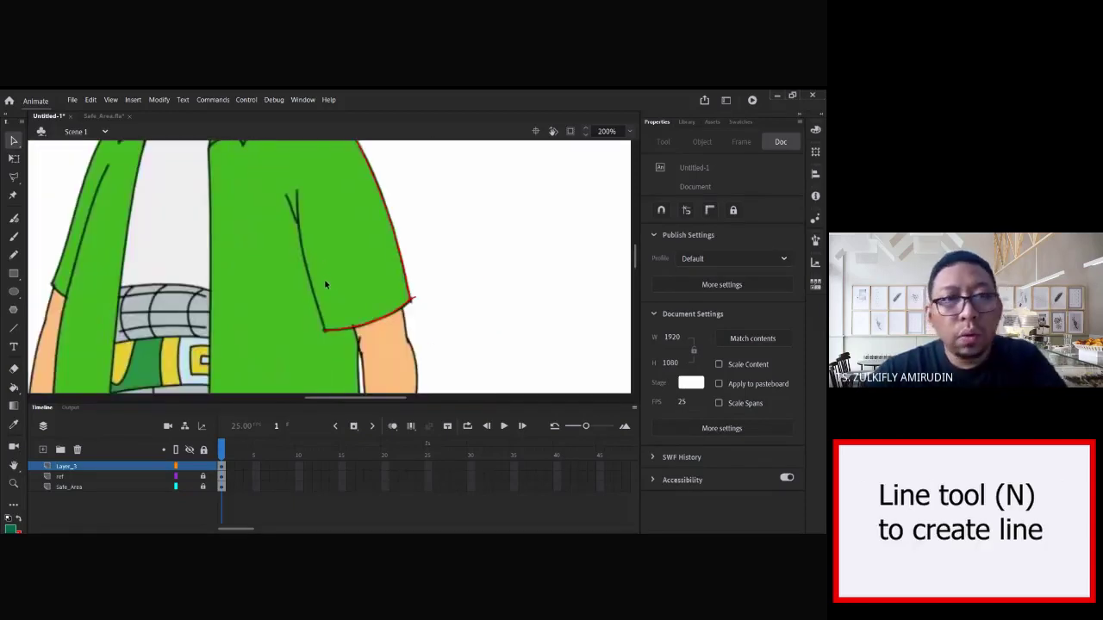
key(n)
drag(326, 330, 297, 194)
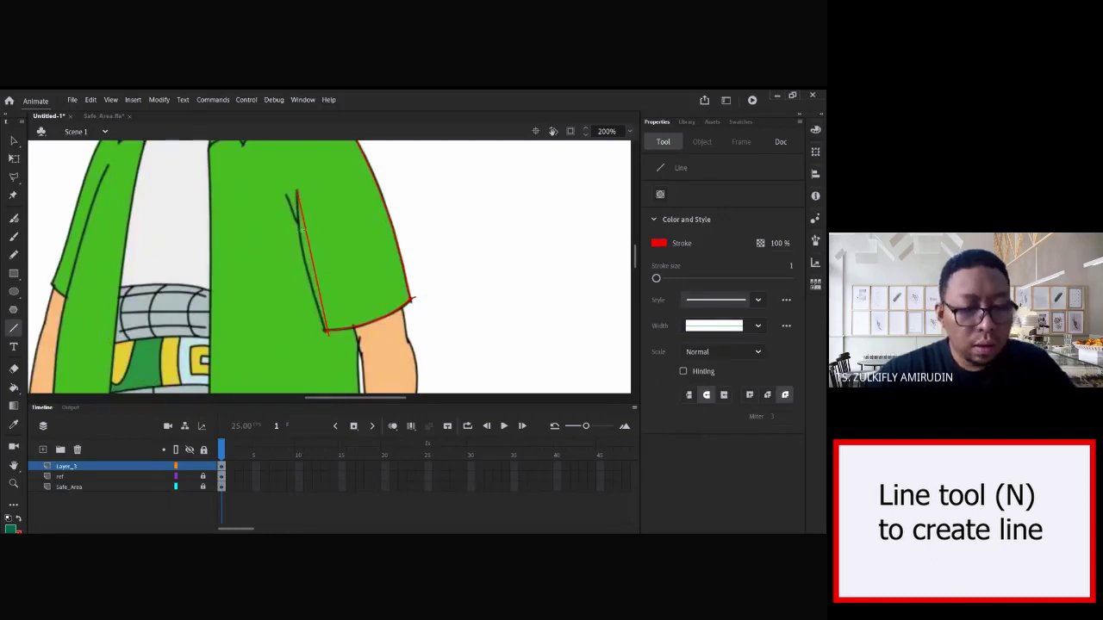
key(v)
drag(312, 262, 306, 271)
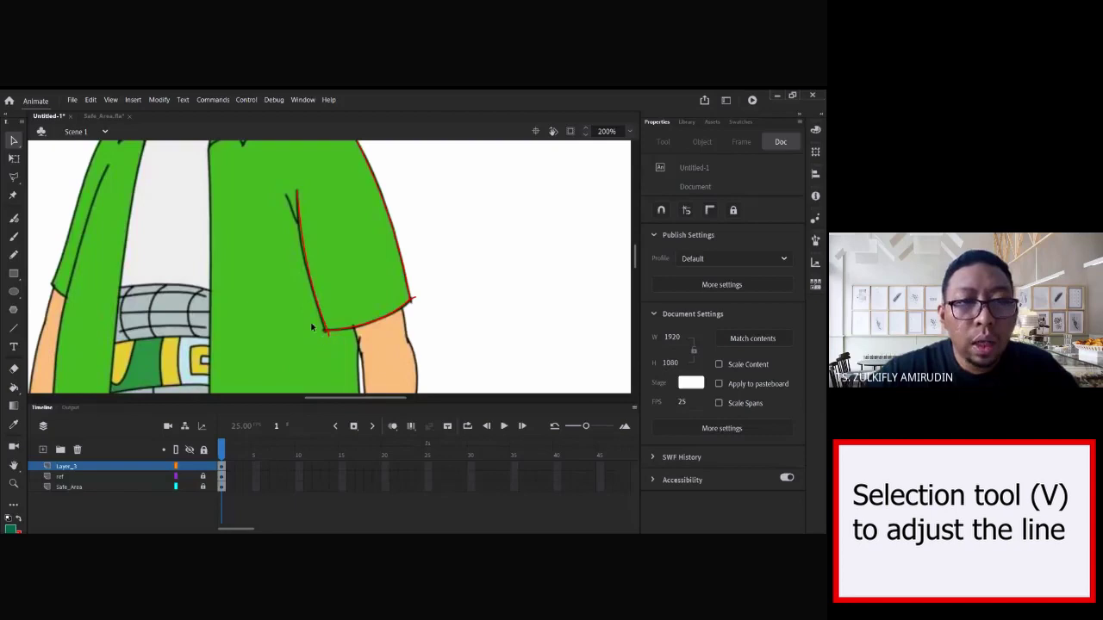
- Delete the extra line ends that overshoot the inner and outer corners of the sleeve hem
scroll(320, 333, up, 5)
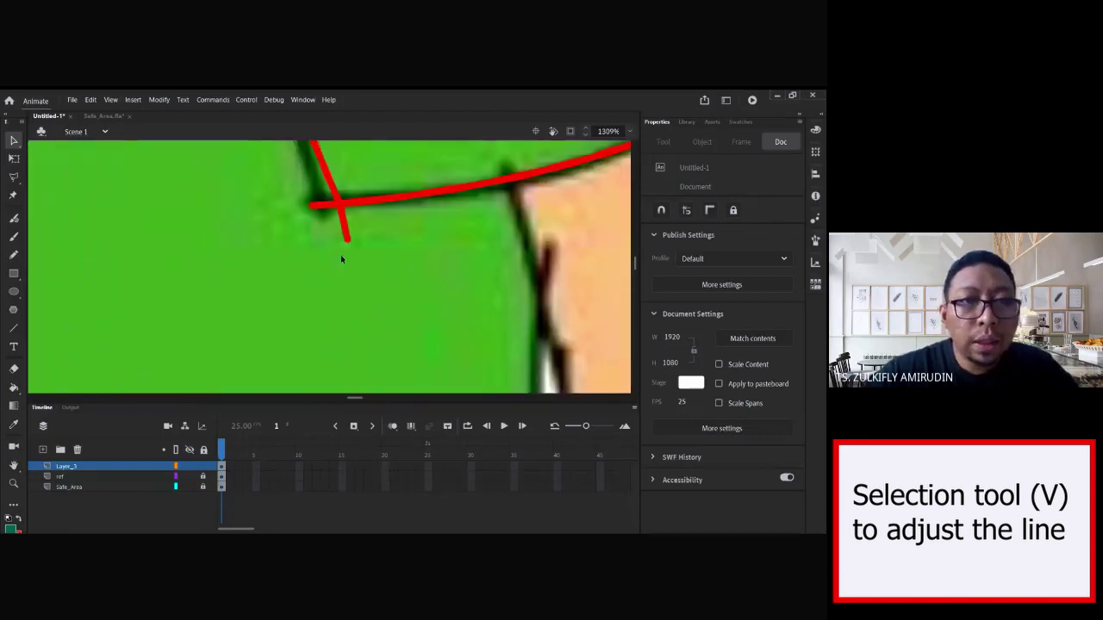
click(322, 210)
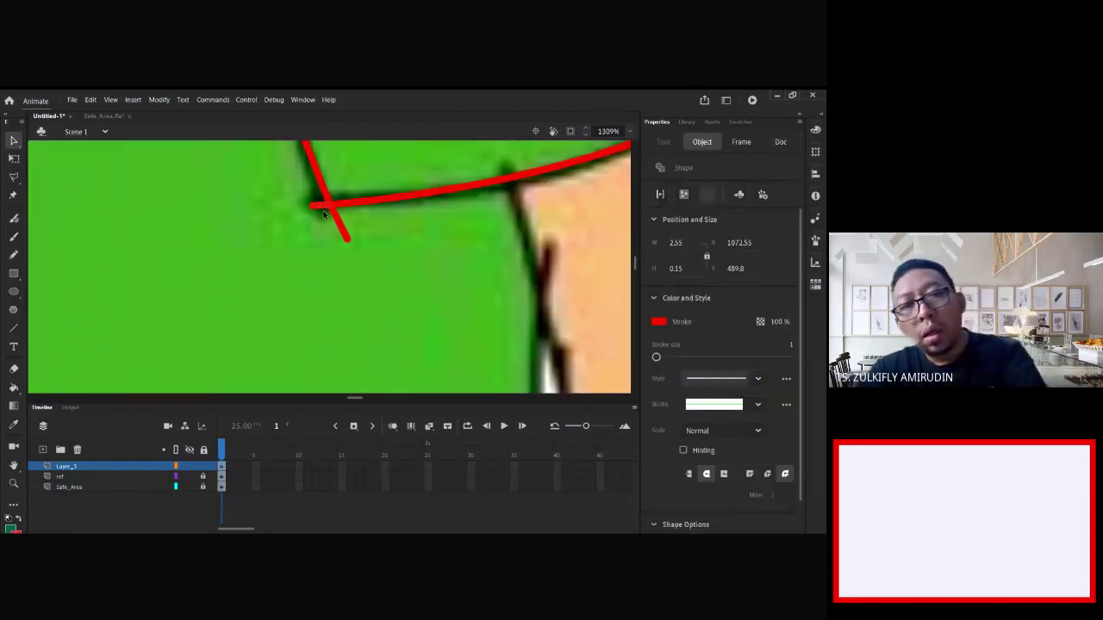
key(Delete)
click(344, 228)
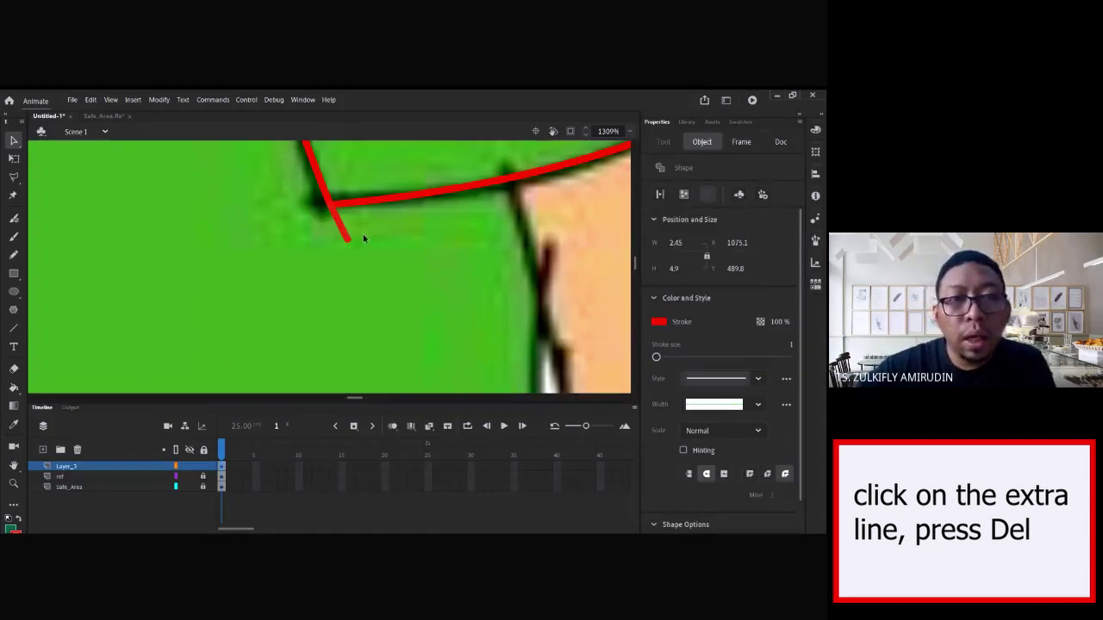
key(Delete)
drag(543, 226, 337, 339)
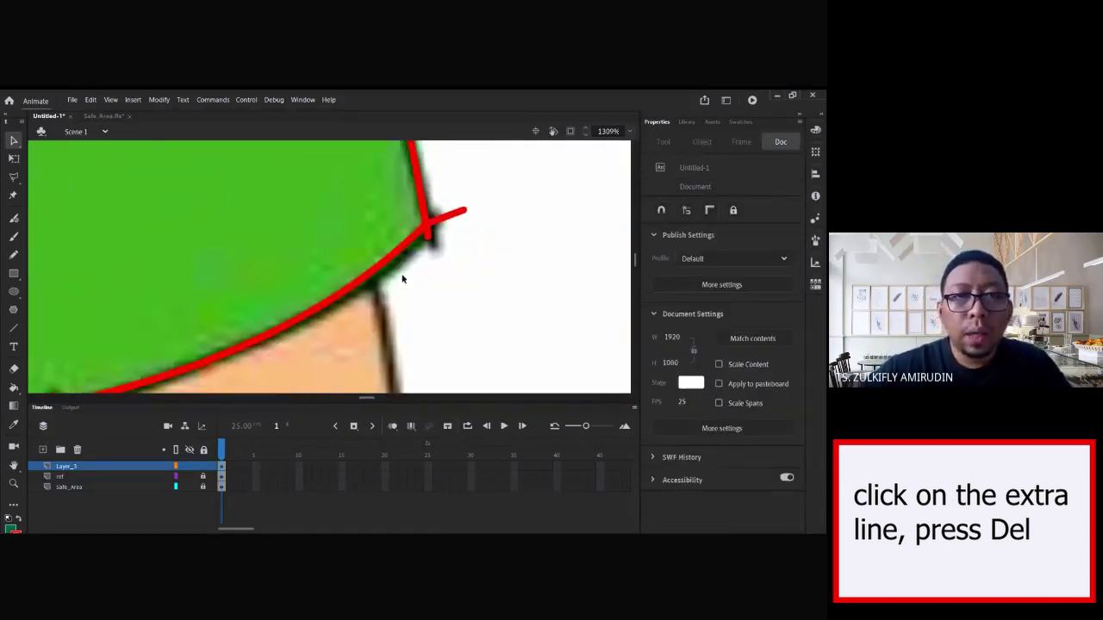
click(444, 221)
key(Delete)
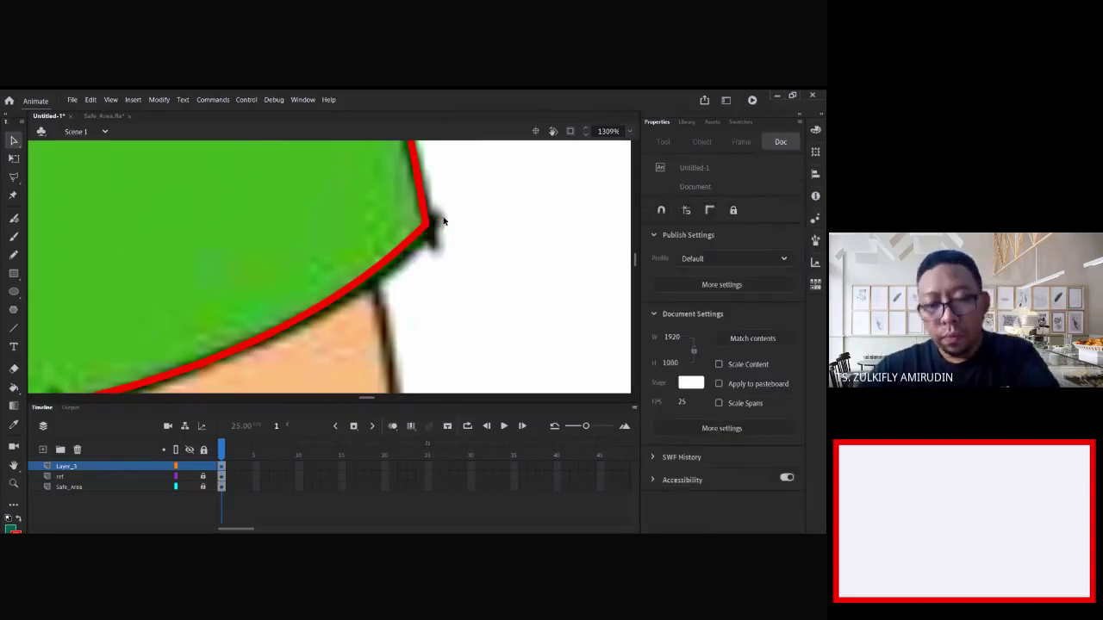
- Trace the arm below the sleeve with a short line on each side and a long line down its inner edge to the wrist
key(ctrl+minus)
key(ctrl+minus)
key(ctrl+minus)
drag(317, 315, 325, 275)
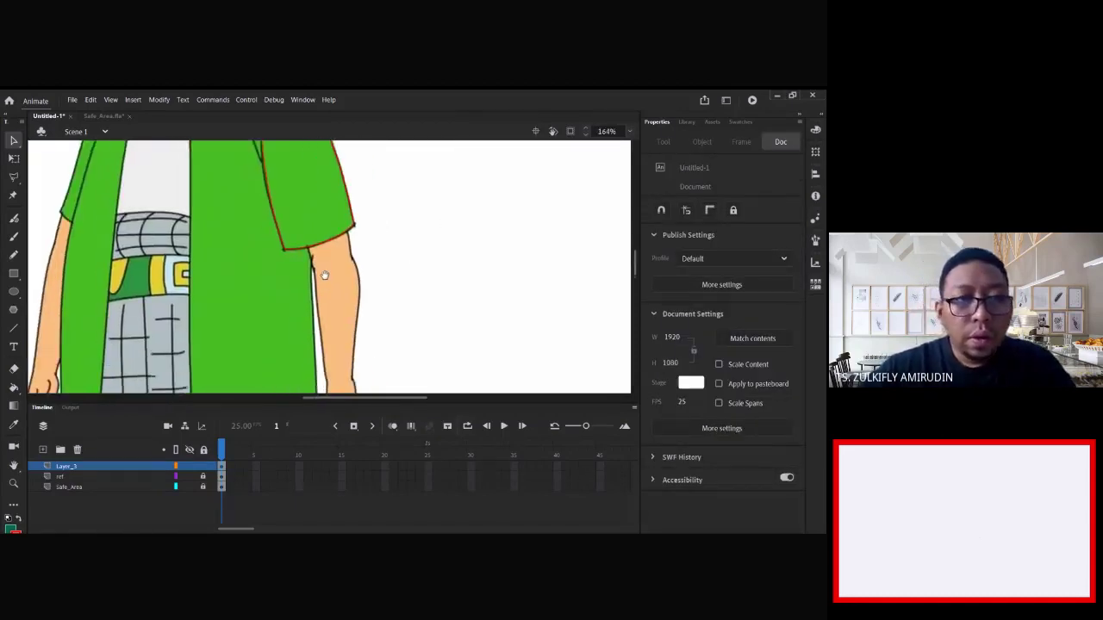
scroll(317, 260, up, 2)
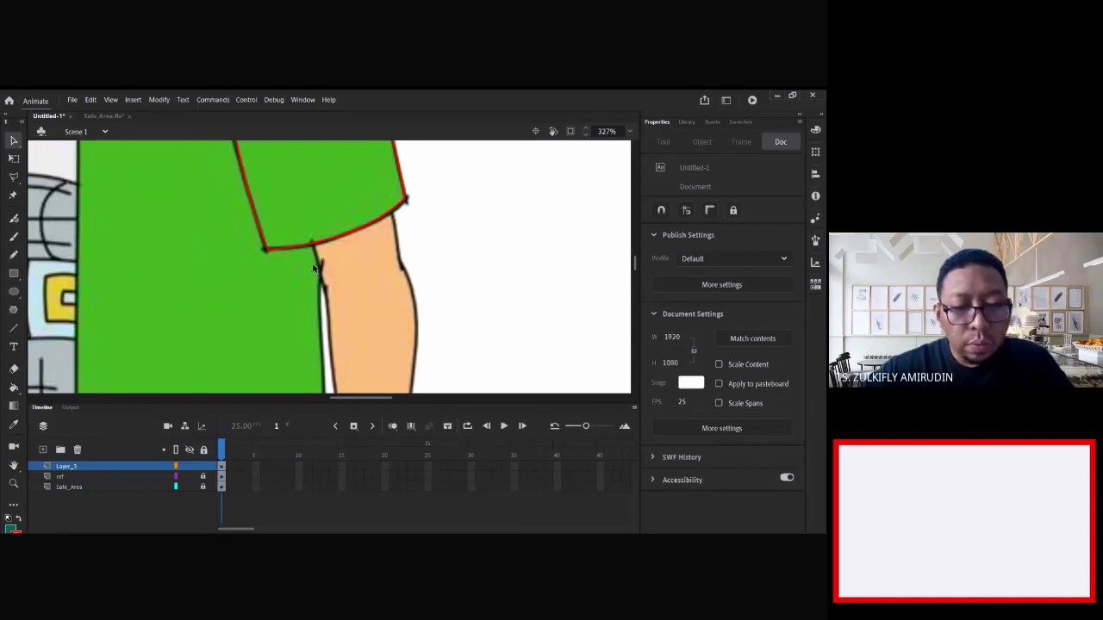
key(n)
drag(315, 257, 330, 304)
drag(389, 205, 402, 276)
mouse_move(332, 326)
mouse_down()
mouse_move(364, 172)
mouse_move(356, 216)
mouse_up()
drag(355, 172, 378, 388)
scroll(376, 389, down, 2)
key(v)
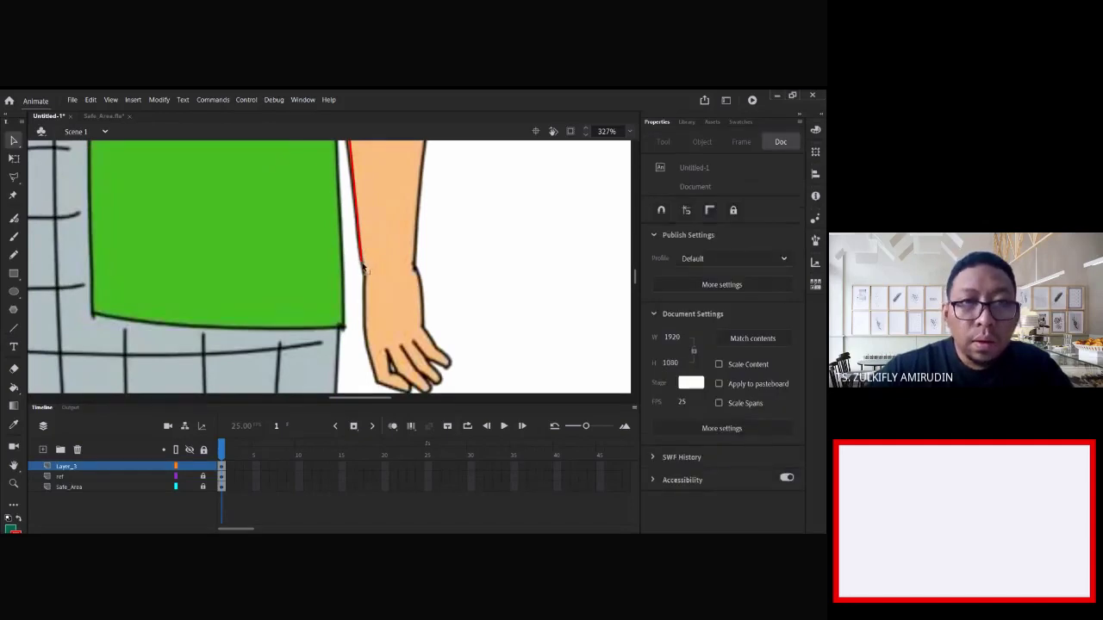
- Delete the extra line end where the two inner arm lines cross below the sleeve
scroll(366, 288, up, 3)
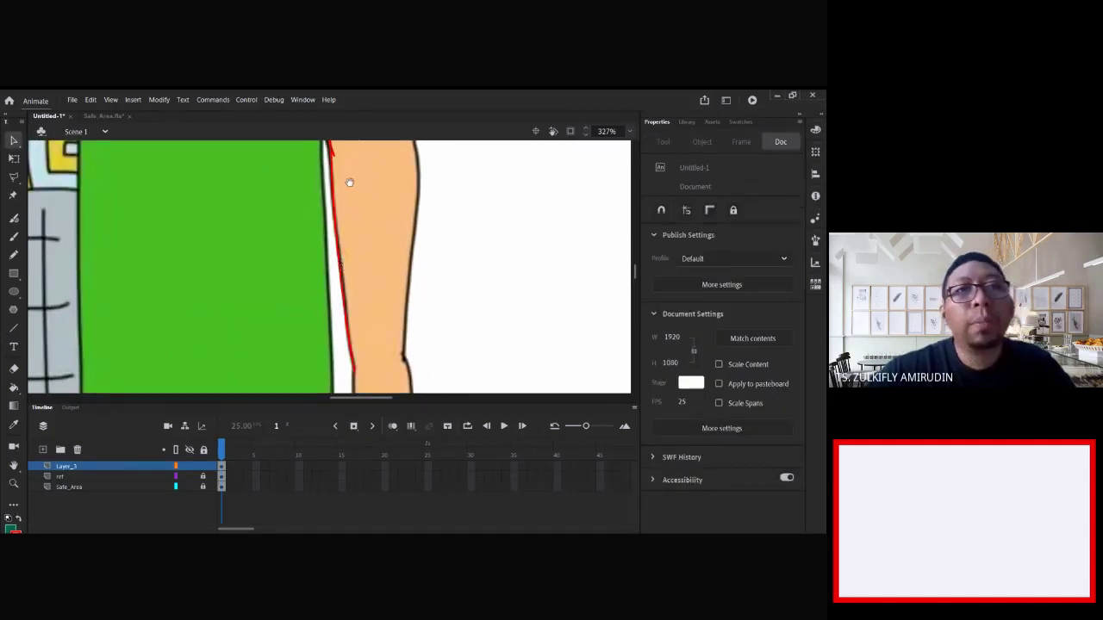
scroll(334, 254, up, 1)
click(336, 228)
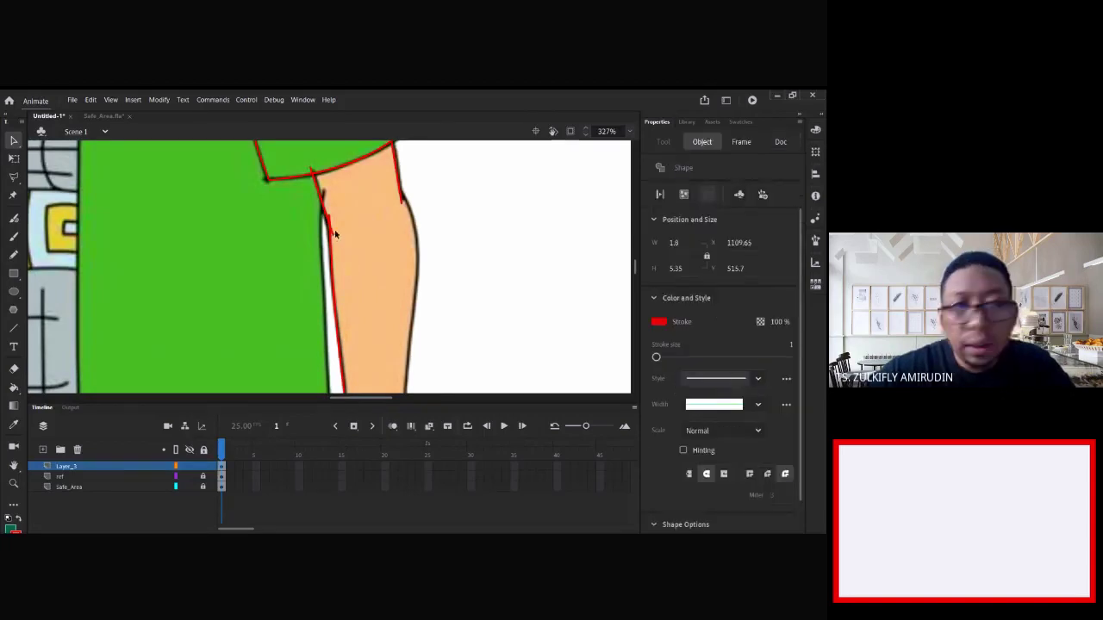
key(Delete)
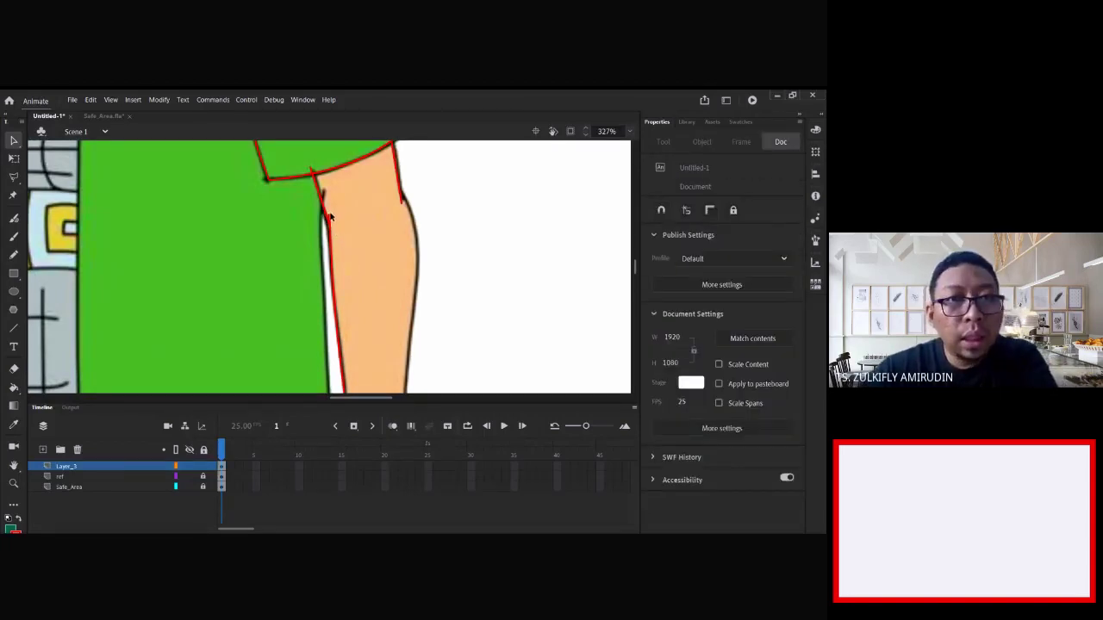
click(330, 219)
click(342, 227)
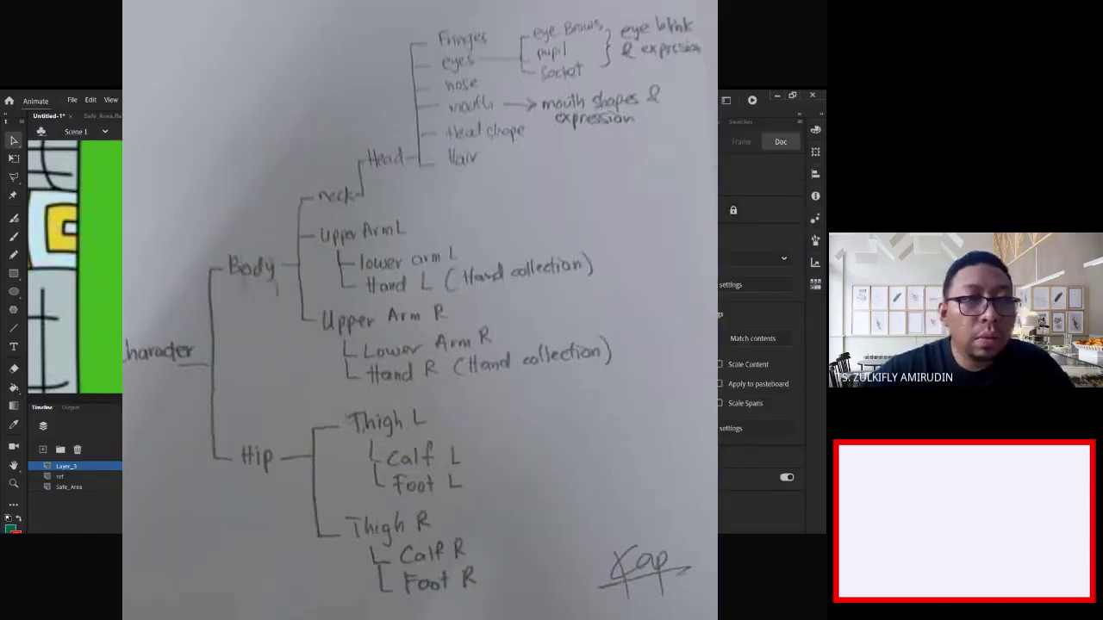
scroll(75, 267, down, 3)
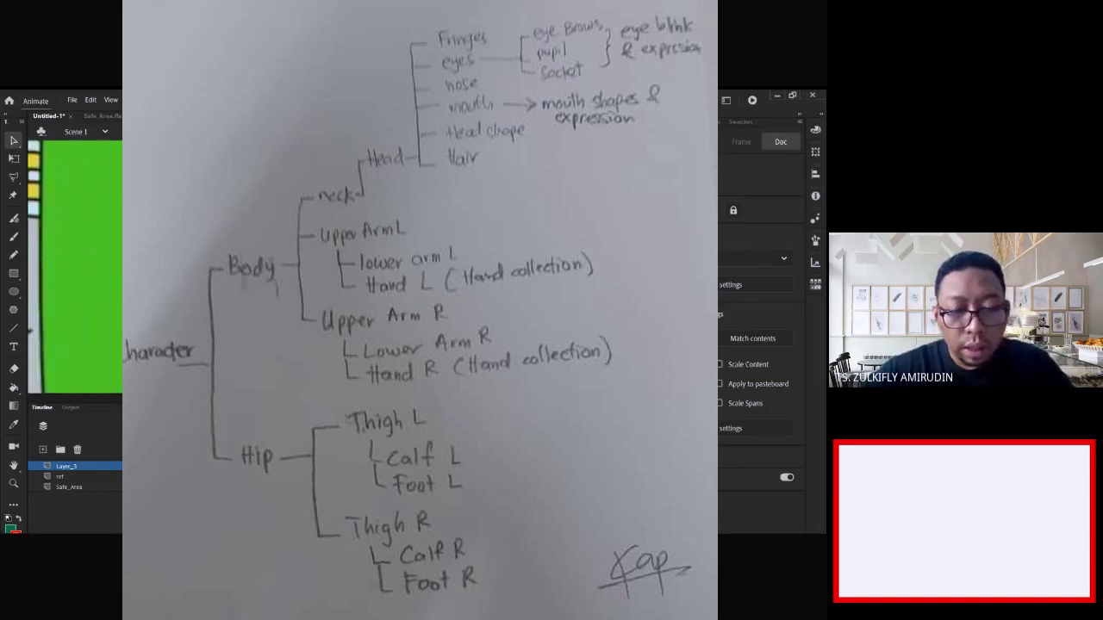
- Draw a line down the forearm's outer edge to the wrist and bend its upper part onto the reference outline
key(n)
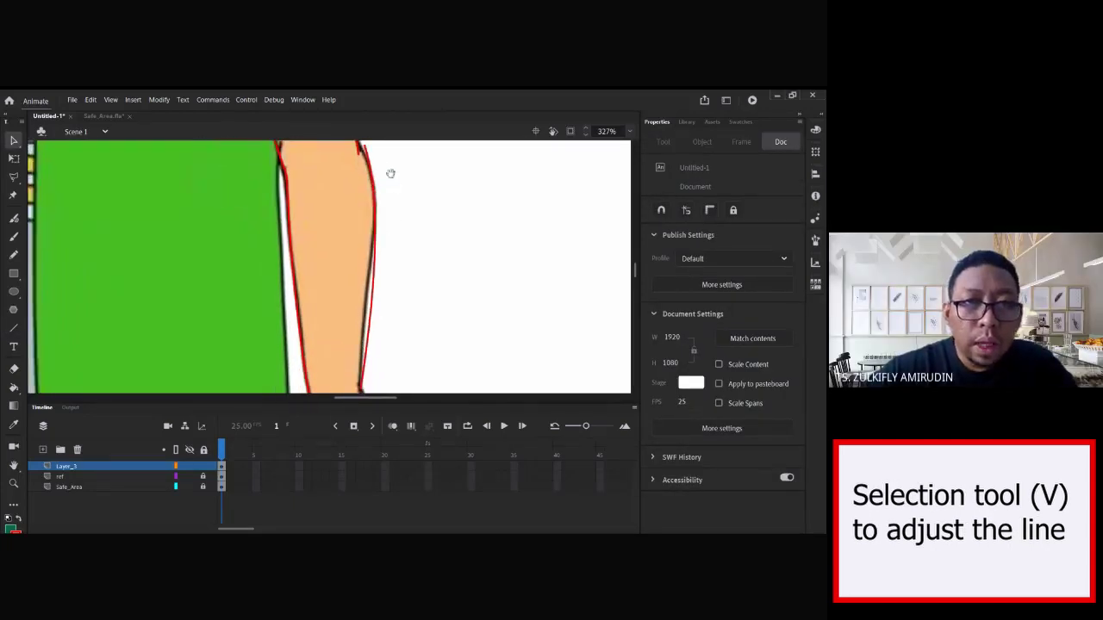
drag(366, 320, 349, 315)
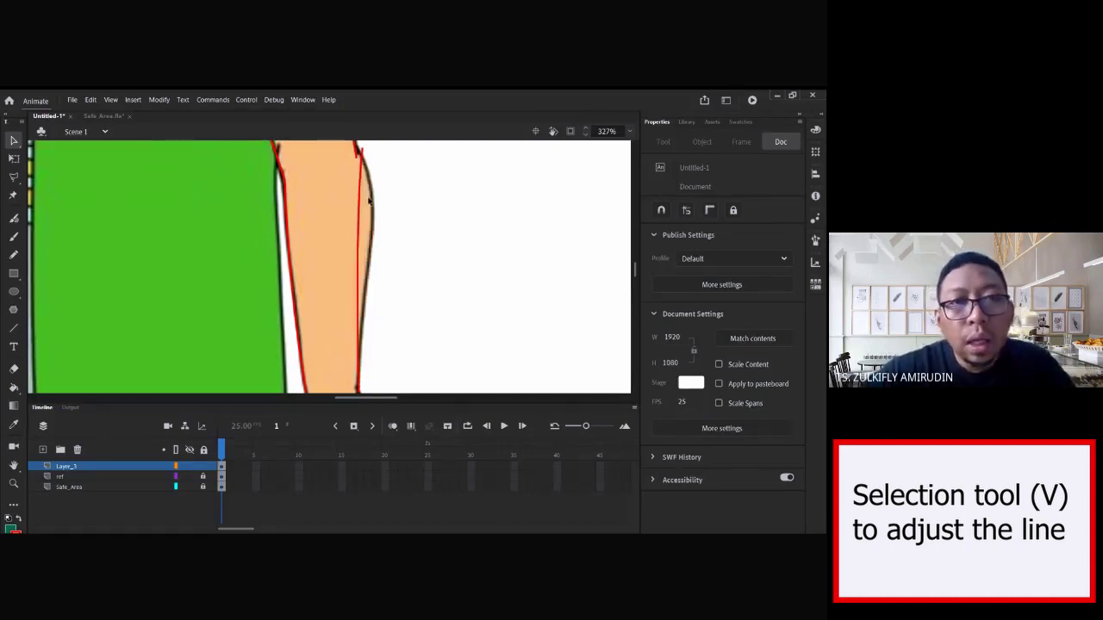
mouse_move(362, 204)
mouse_down()
mouse_move(394, 202)
mouse_move(381, 205)
mouse_up()
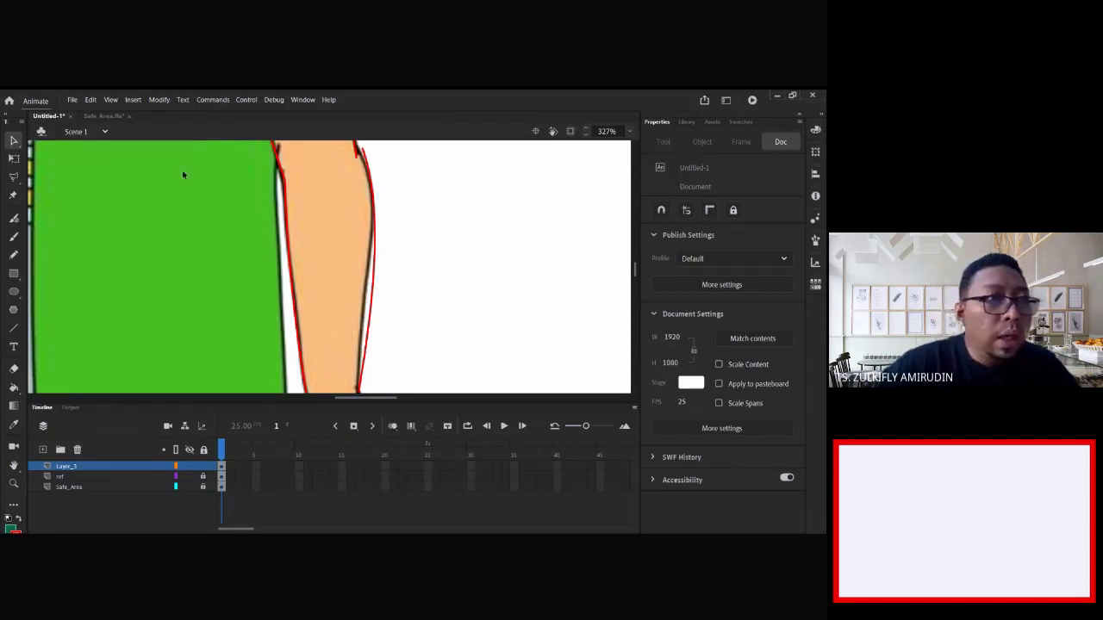
- Split the outer forearm line with a short cross line at its widest point, bend the lower part onto the outline, and delete the cross line
click(13, 329)
drag(365, 224, 388, 229)
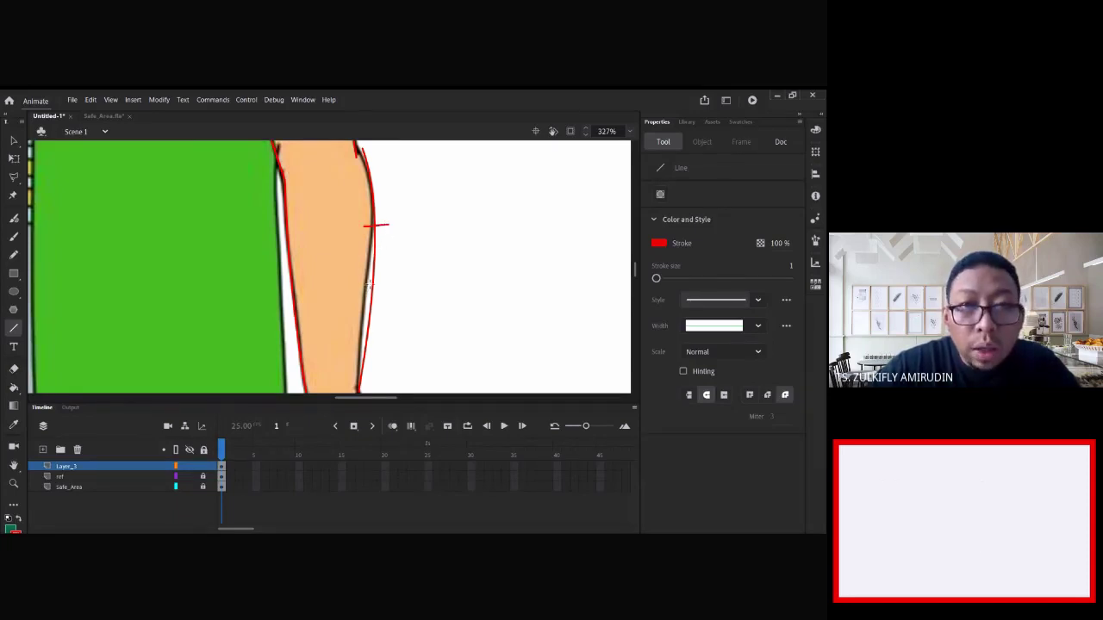
key(v)
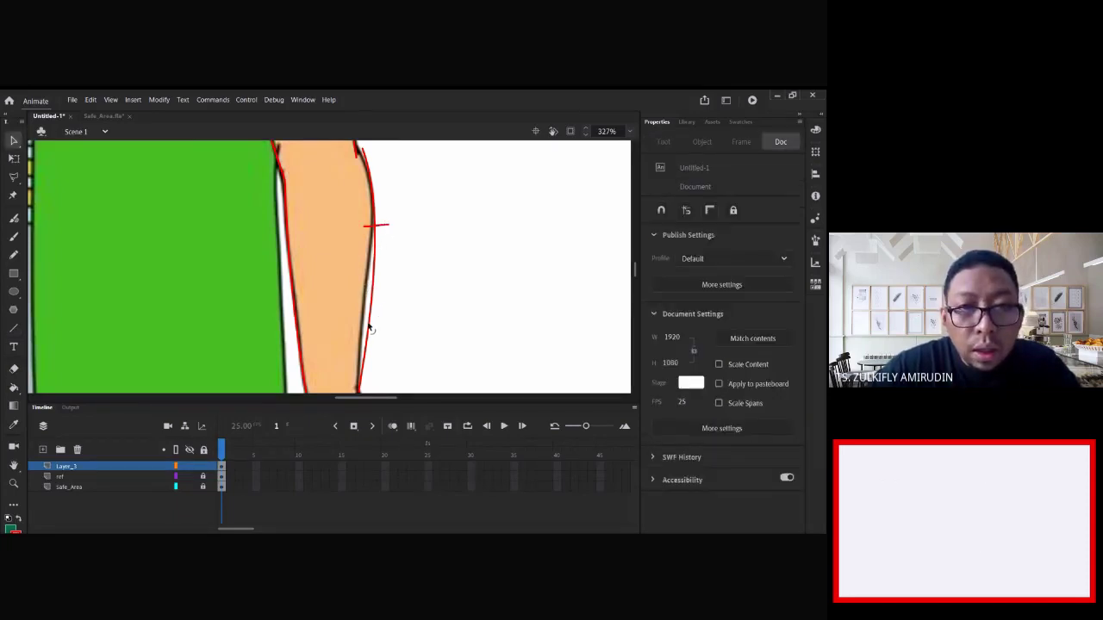
drag(369, 326, 362, 327)
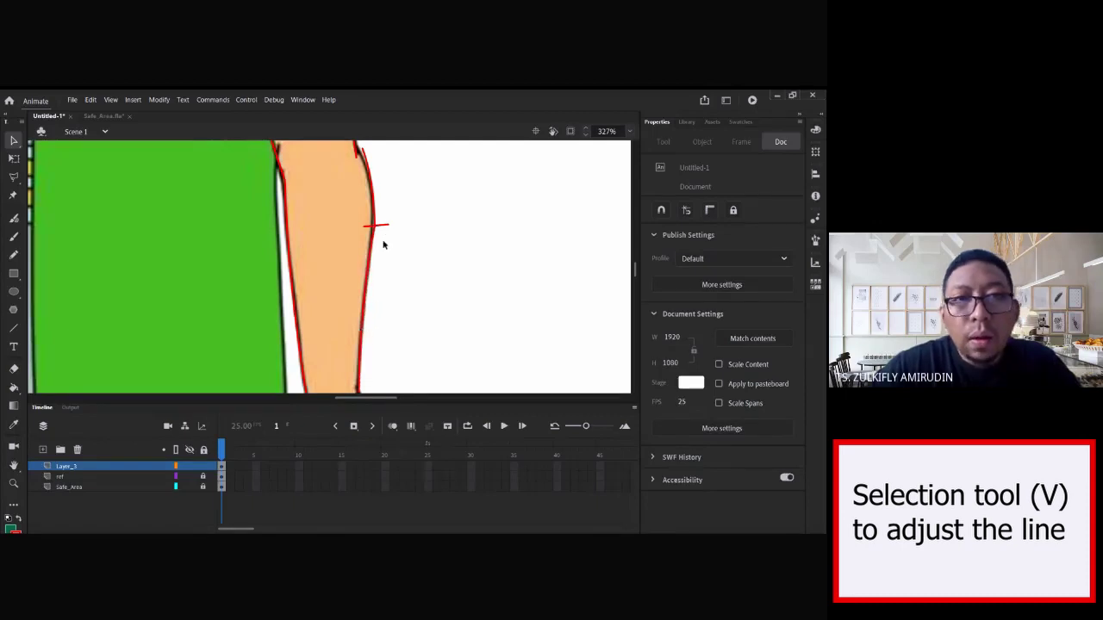
click(382, 226)
key(Delete)
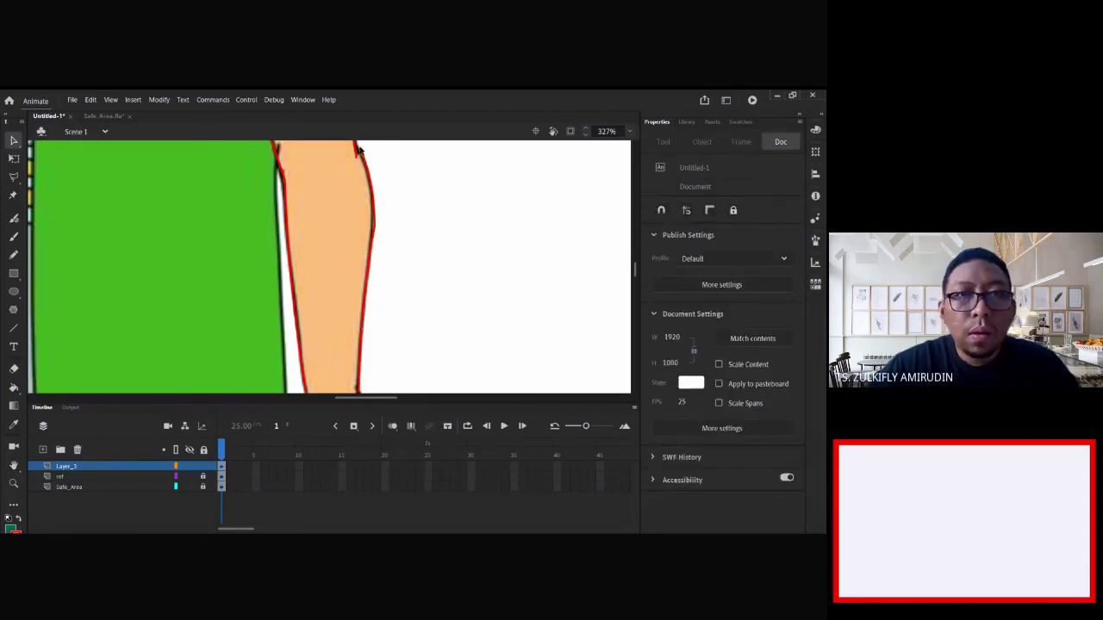
- Adjust the corner point on the outer forearm line onto the reference outline with the Subselection tool
click(13, 140)
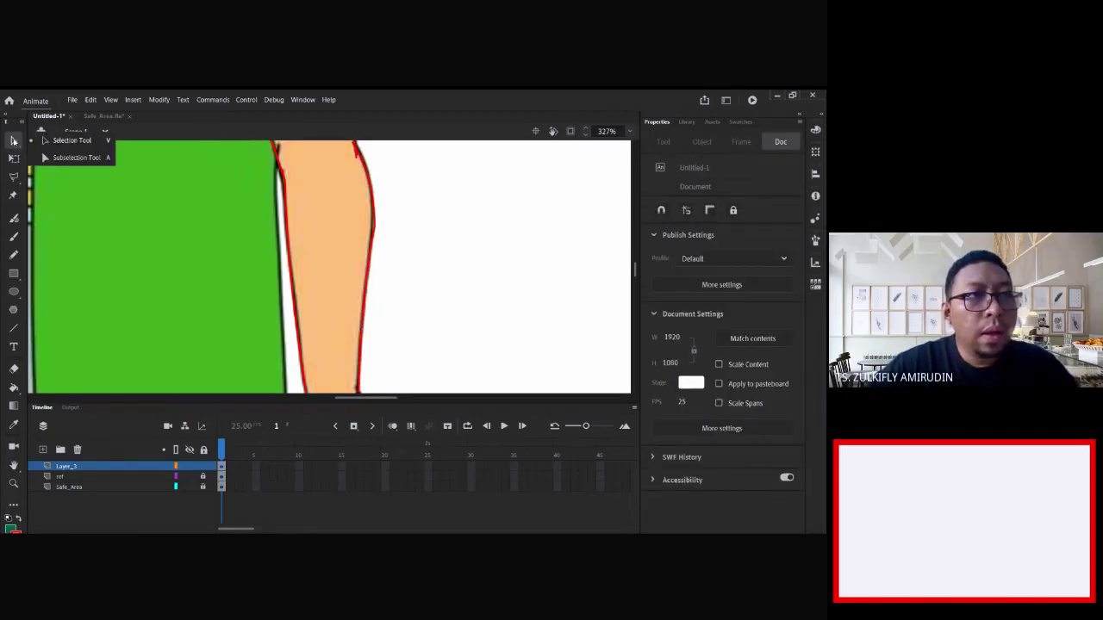
click(85, 158)
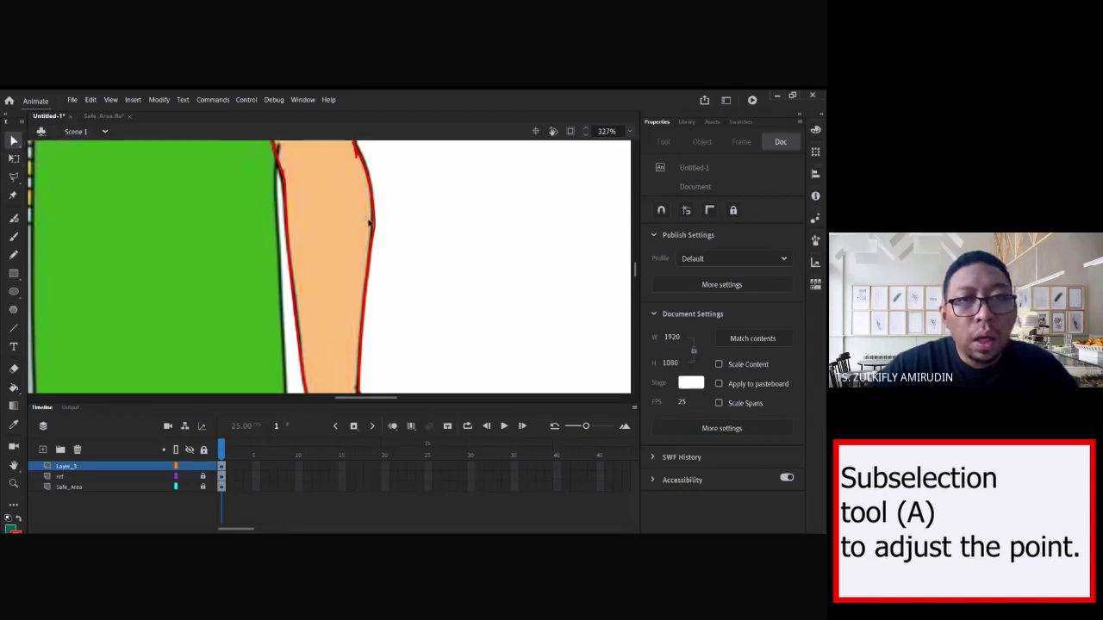
key(ctrl+space)
ctrl+click(369, 258)
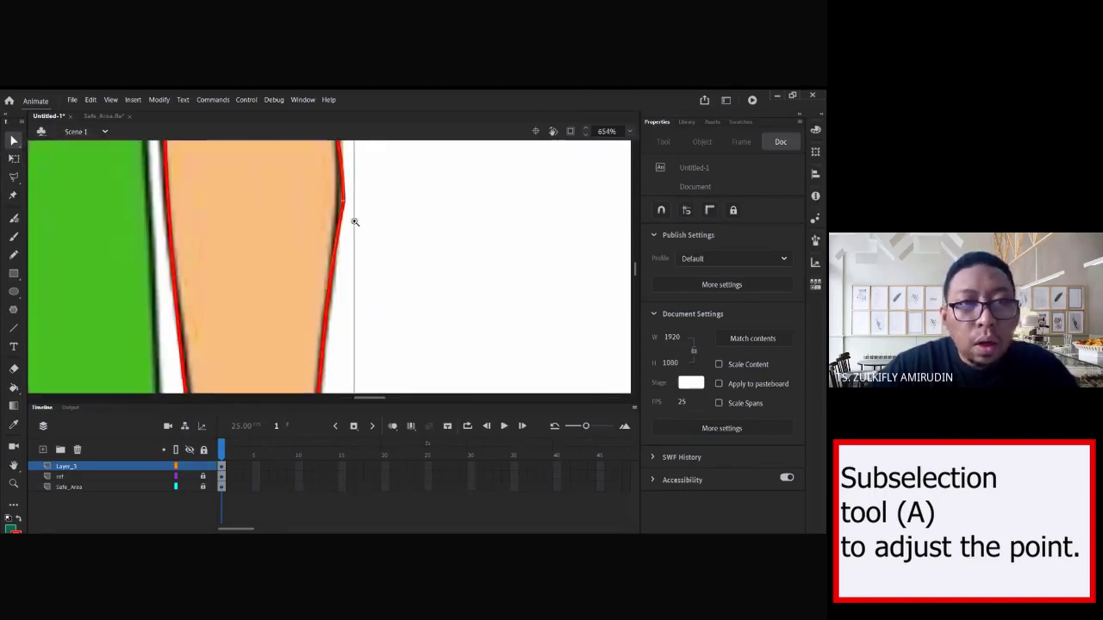
ctrl+click(354, 221)
drag(295, 212, 346, 255)
key(space)
drag(312, 349, 332, 267)
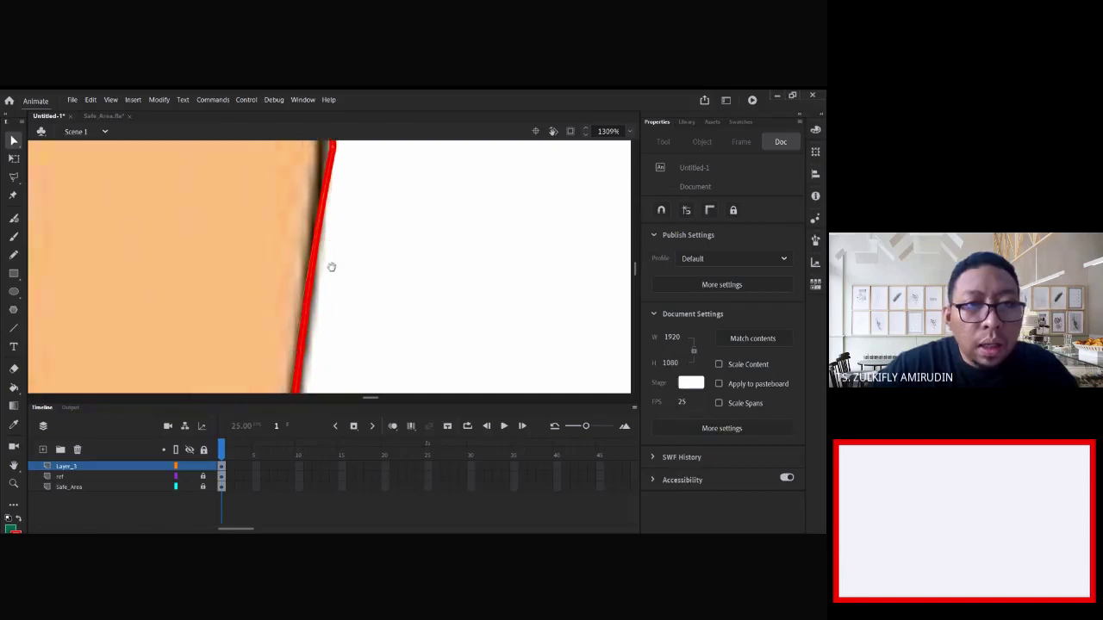
mouse_move(301, 327)
mouse_down()
mouse_move(235, 291)
mouse_move(359, 310)
mouse_move(362, 256)
mouse_move(323, 283)
mouse_up()
key(space)
drag(379, 221, 349, 272)
ctrl+shift+click(349, 272)
- Trace the hand's inner edge, the underside of the lowest finger and the gaps between the fingers with straight lines
scroll(387, 178, left, 2)
scroll(409, 148, down, 5)
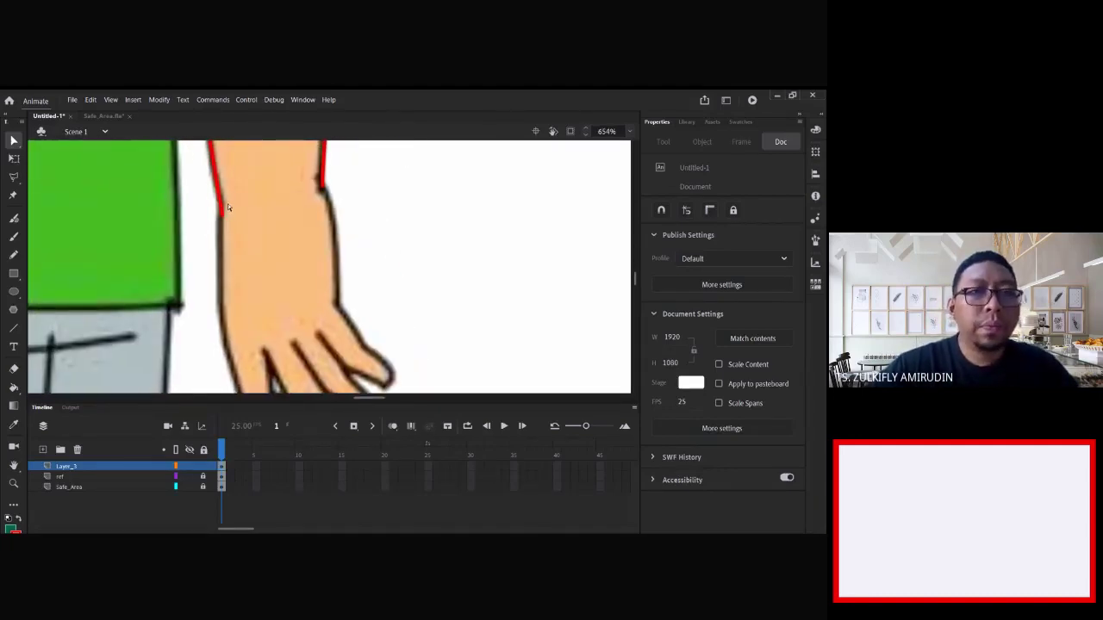
key(n)
scroll(342, 202, down, 1)
scroll(342, 202, left, 2)
mouse_move(275, 216)
mouse_down()
mouse_move(281, 300)
mouse_move(274, 205)
mouse_up()
key(space)
mouse_move(268, 172)
mouse_down()
mouse_move(296, 276)
mouse_move(389, 303)
mouse_up()
drag(314, 197, 417, 307)
mouse_move(345, 188)
mouse_down()
mouse_move(379, 255)
mouse_move(428, 281)
mouse_move(383, 207)
mouse_move(398, 226)
mouse_move(462, 250)
mouse_up()
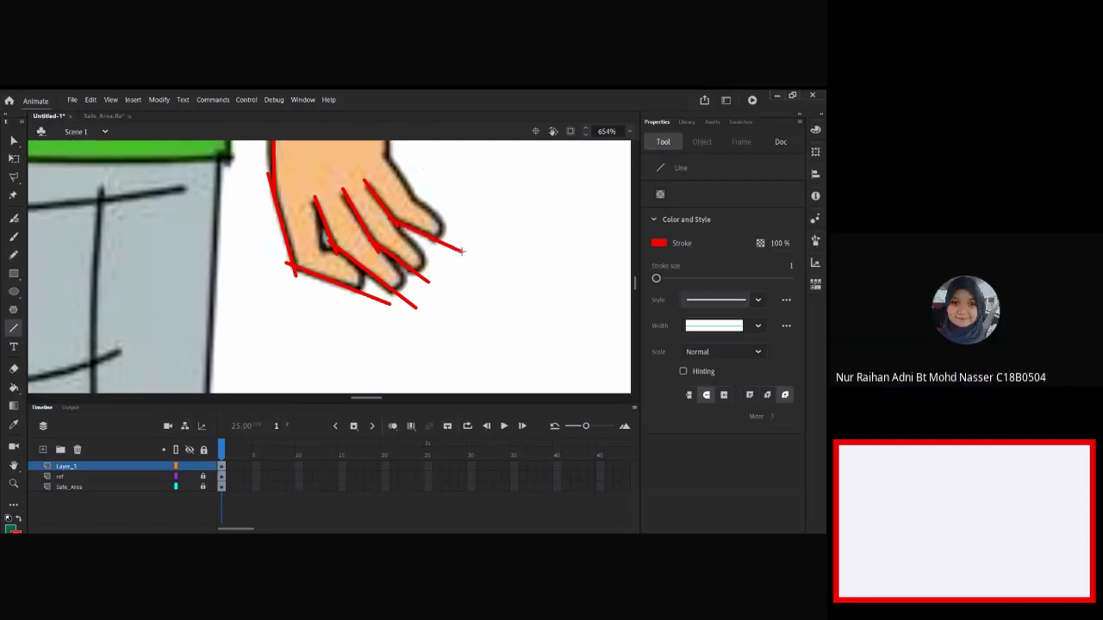
- Trace the outermost finger's upper edge from the knuckle and round its fingertip with a curved line
scroll(436, 211, up, 2)
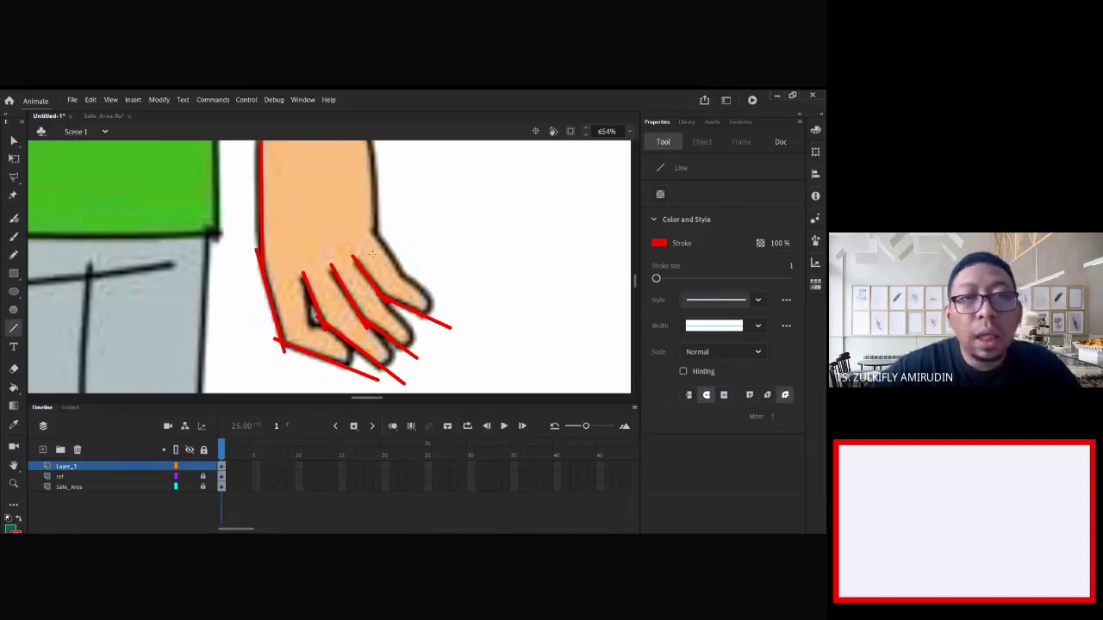
drag(373, 231, 427, 323)
key(v)
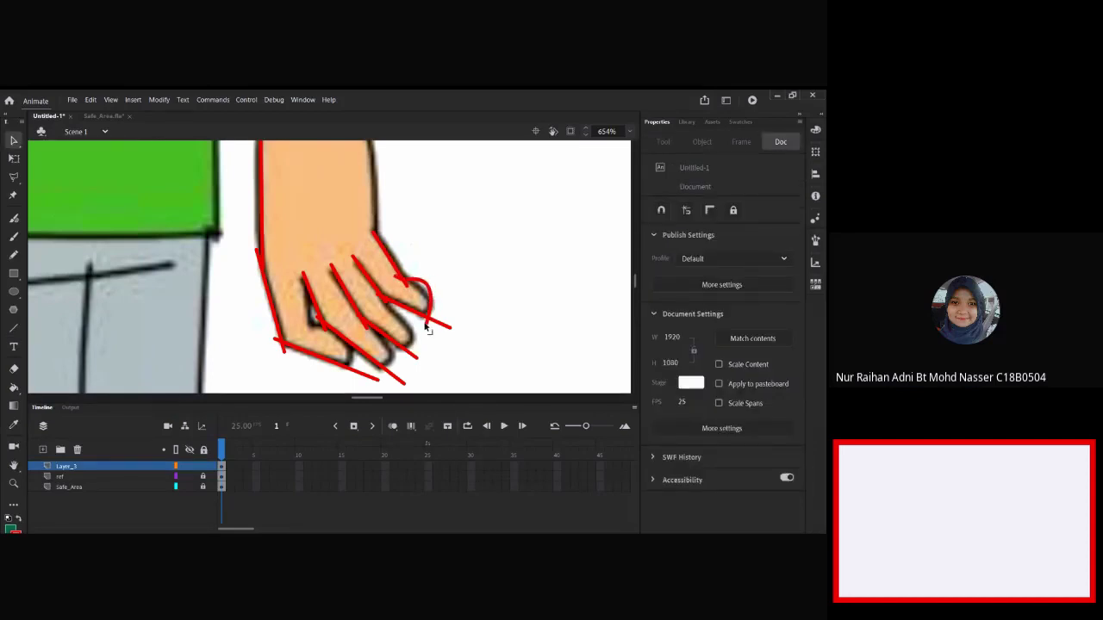
- Draw a line along the hand's outer edge, join its upper end to the forearm line at the wrist, and bend it onto the outline
scroll(393, 235, up, 3)
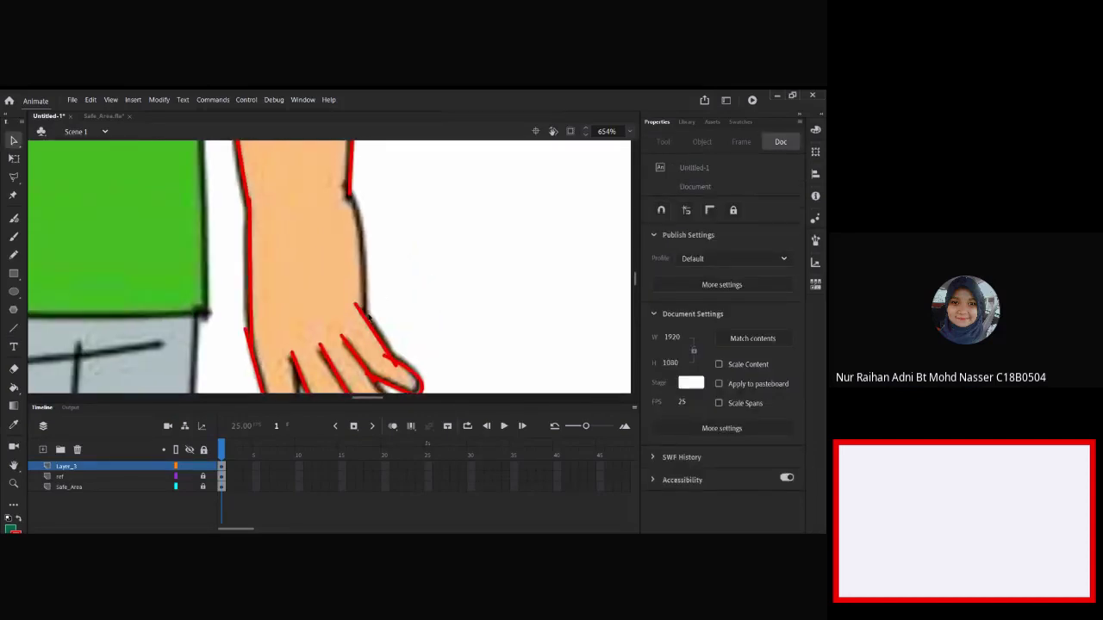
key(n)
drag(361, 322, 366, 211)
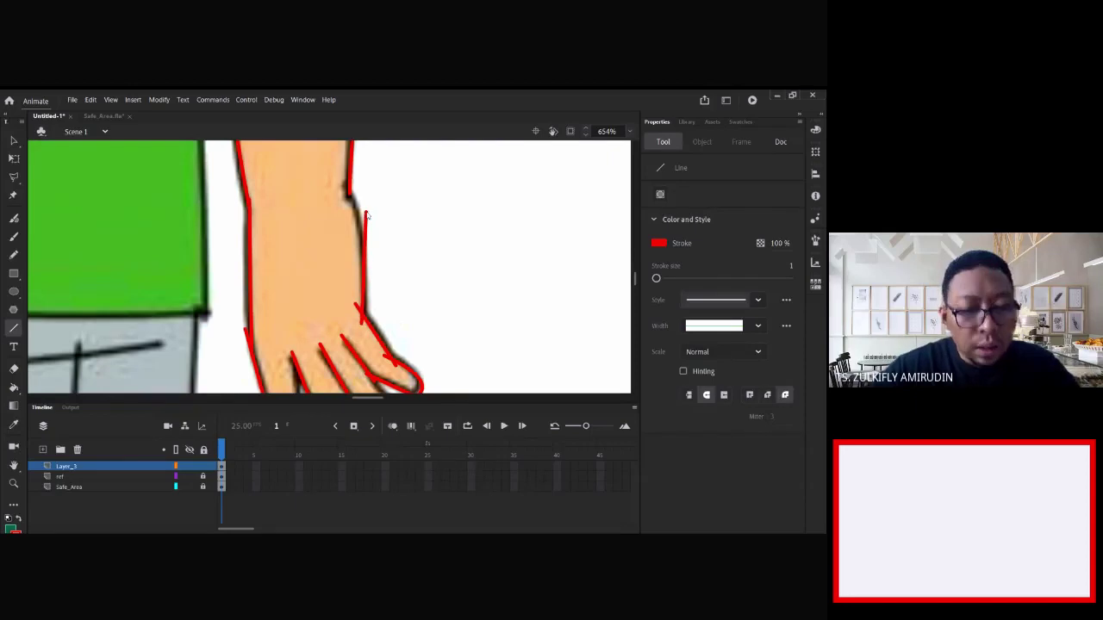
key(v)
drag(367, 266, 376, 256)
mouse_move(366, 214)
mouse_down()
mouse_move(347, 191)
mouse_move(349, 201)
mouse_up()
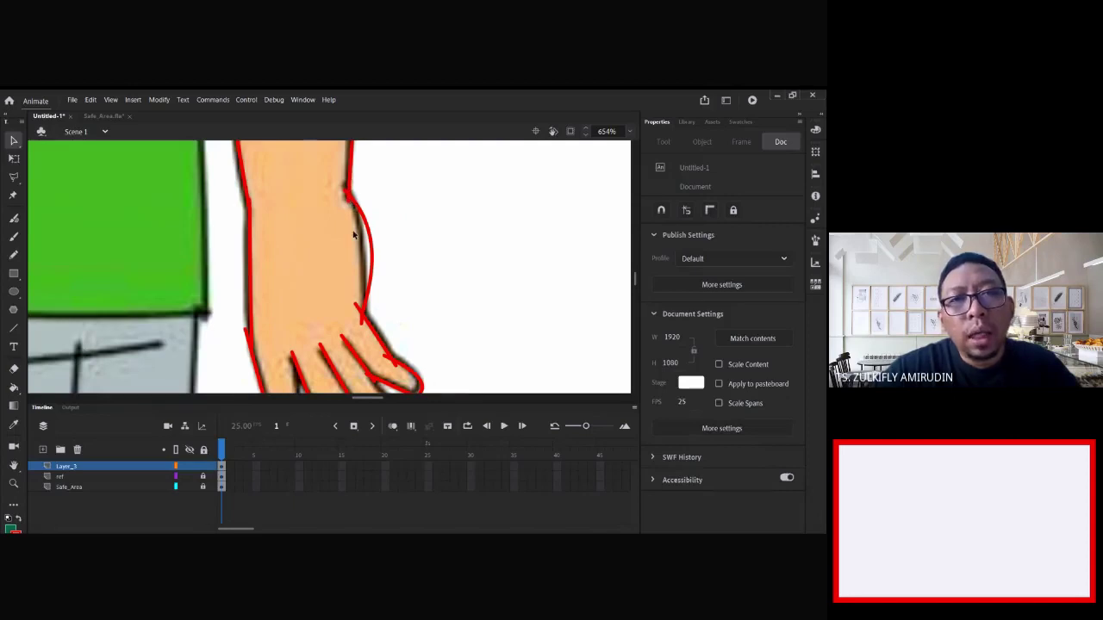
drag(373, 252, 367, 242)
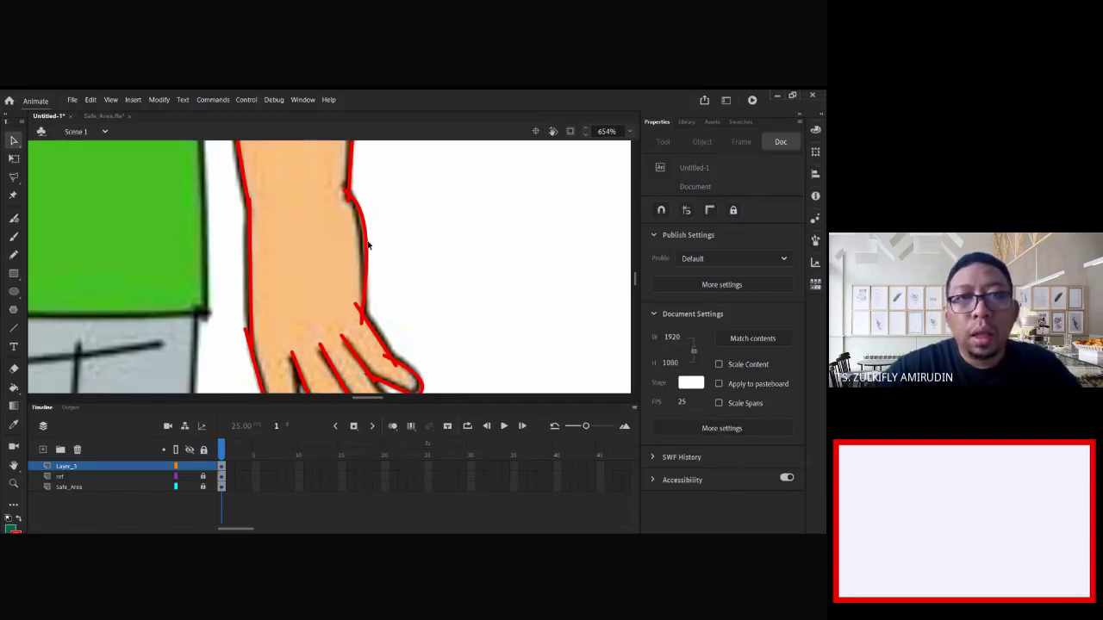
- Delete the extra line ends at the outer wrist, at the knuckle and along the outermost finger's upper edge
click(349, 203)
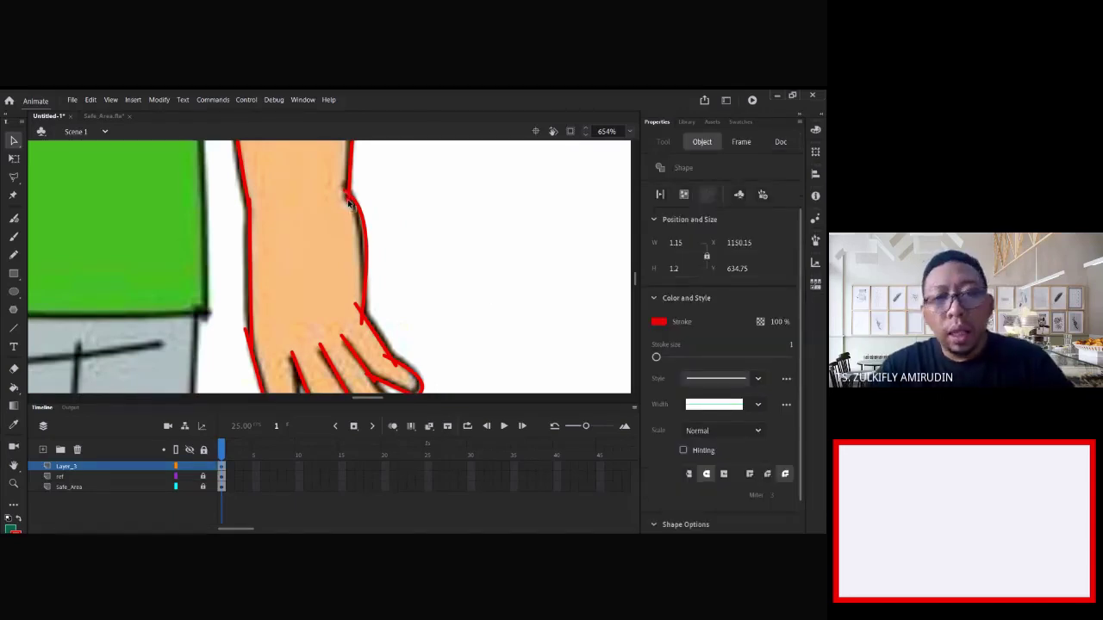
key(Delete)
click(349, 204)
key(Delete)
click(360, 312)
key(Delete)
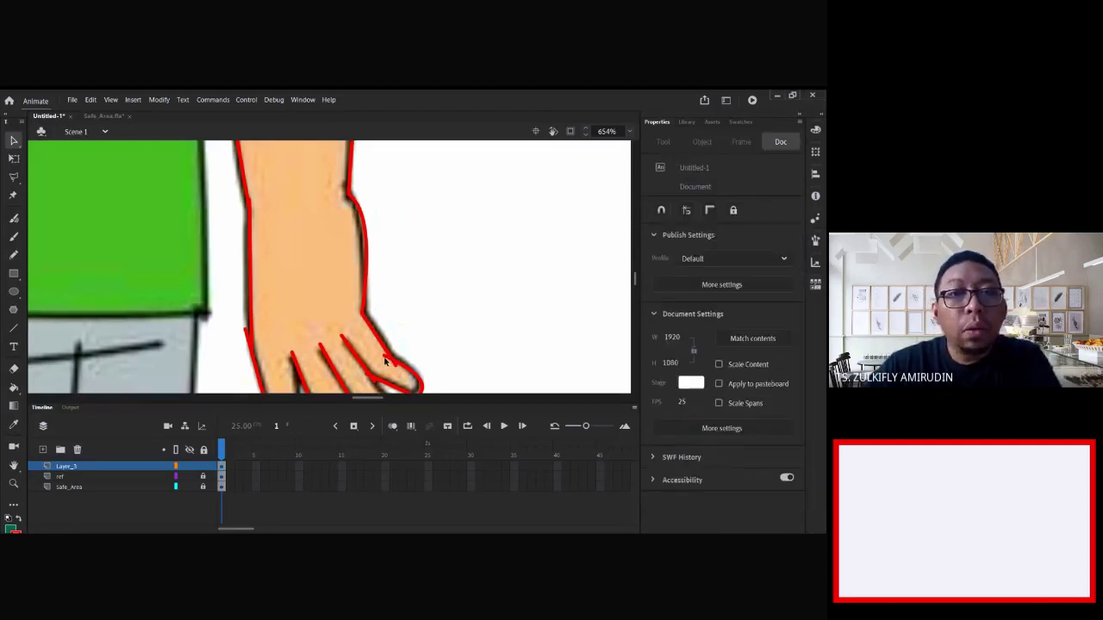
click(390, 364)
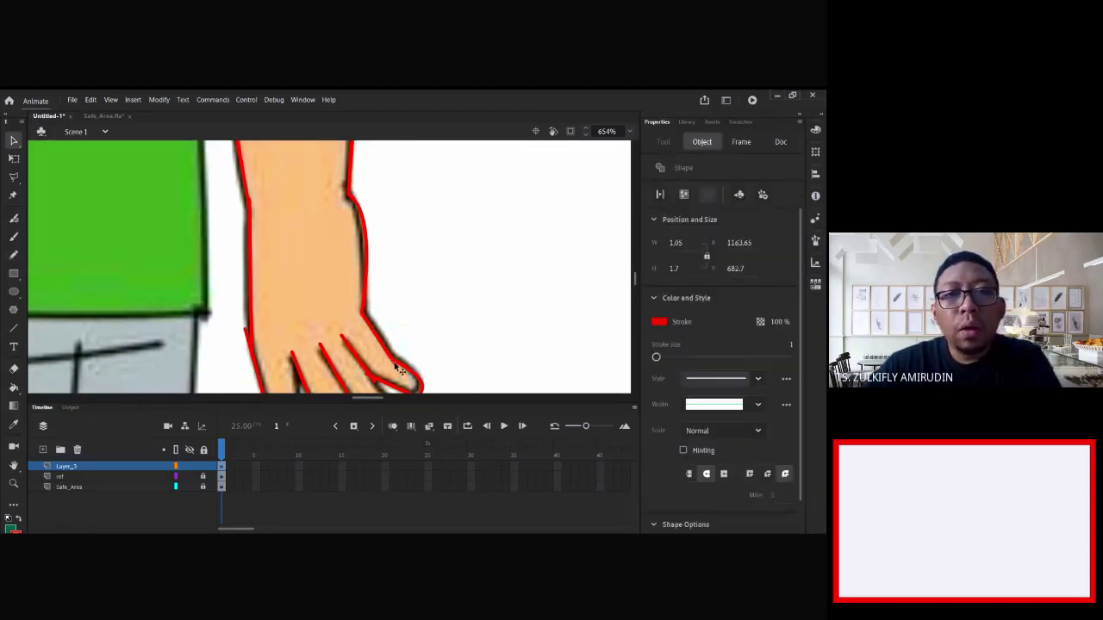
click(440, 355)
- Delete the extra line ends beside and beyond the outermost finger's tip
scroll(445, 347, down, 3)
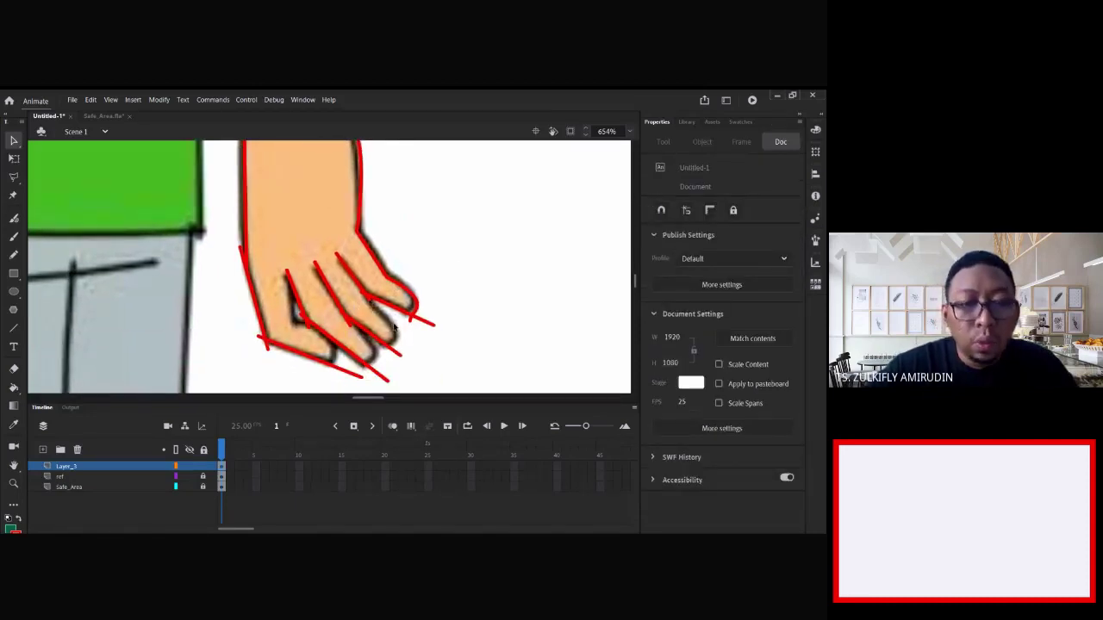
click(371, 304)
click(367, 300)
click(361, 295)
key(Delete)
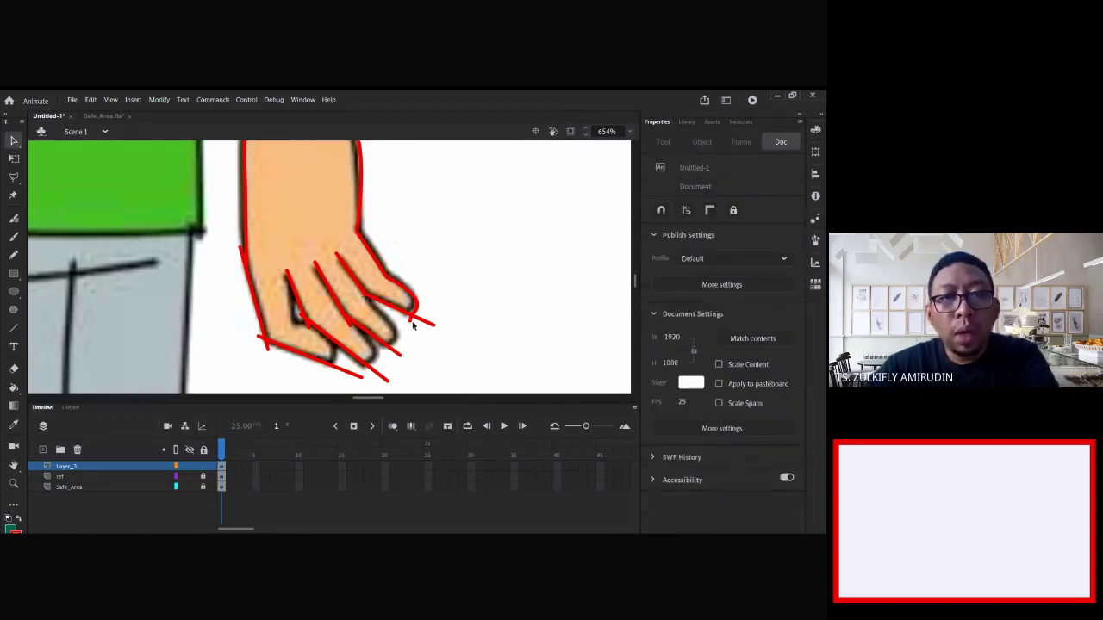
click(410, 319)
key(Delete)
click(424, 323)
key(Delete)
- Draw short lines closing the remaining fingertips and tracing the creases between the fingers
key(n)
drag(374, 305, 399, 330)
key(v)
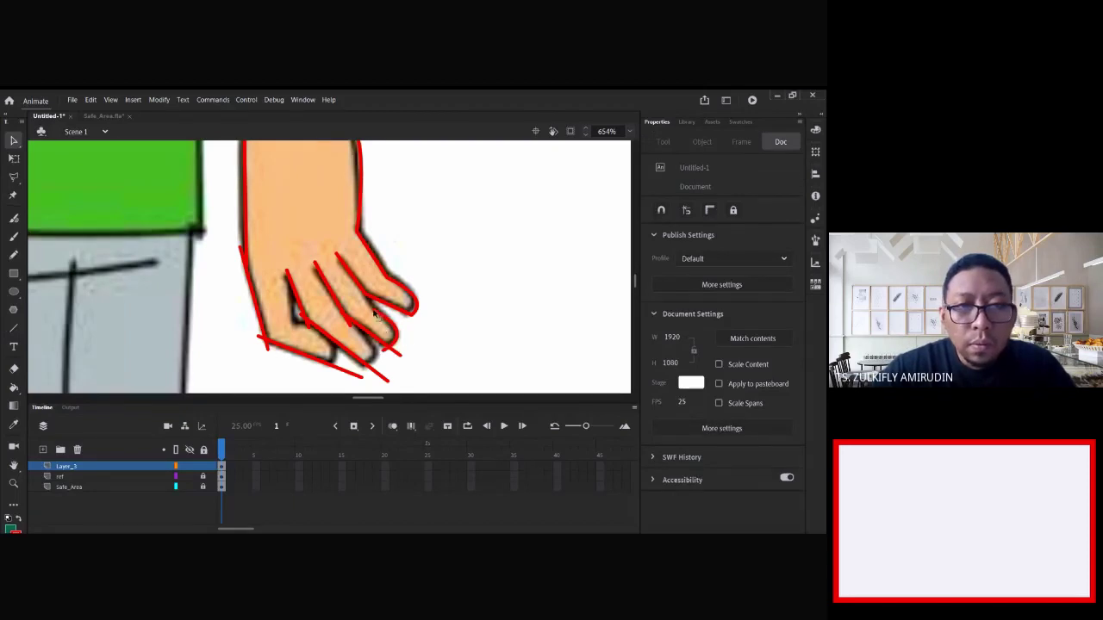
key(n)
drag(333, 336, 330, 374)
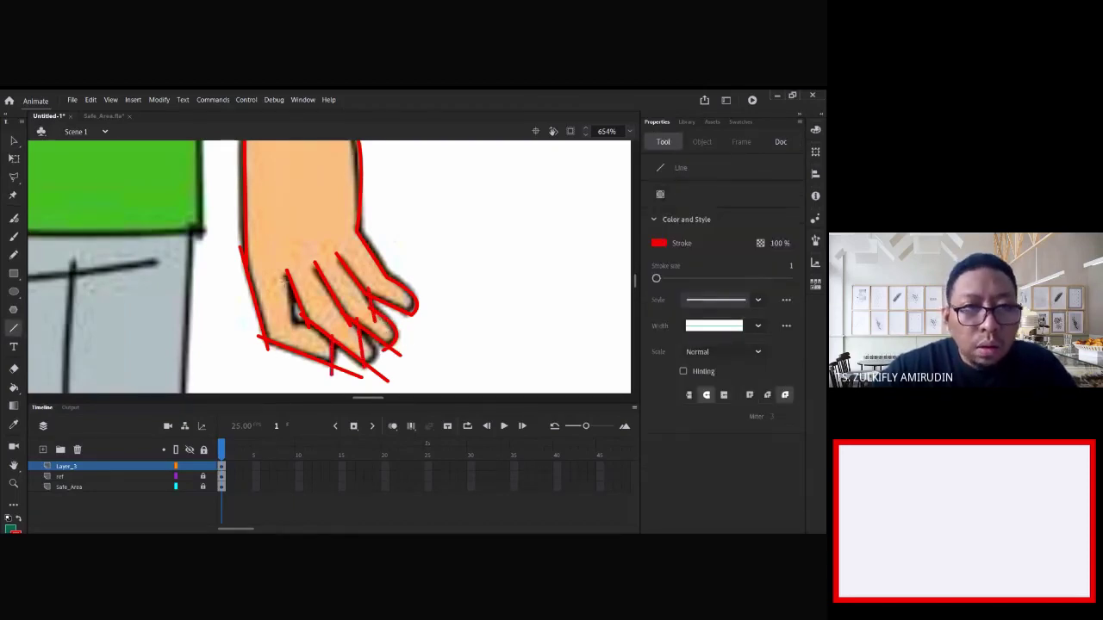
mouse_move(295, 278)
mouse_down()
mouse_move(288, 330)
mouse_move(313, 324)
mouse_up()
key(v)
- Delete the extra line ends at the hand's lower inner corner and beyond the middle fingertips
click(266, 347)
shift+click(259, 337)
key(Delete)
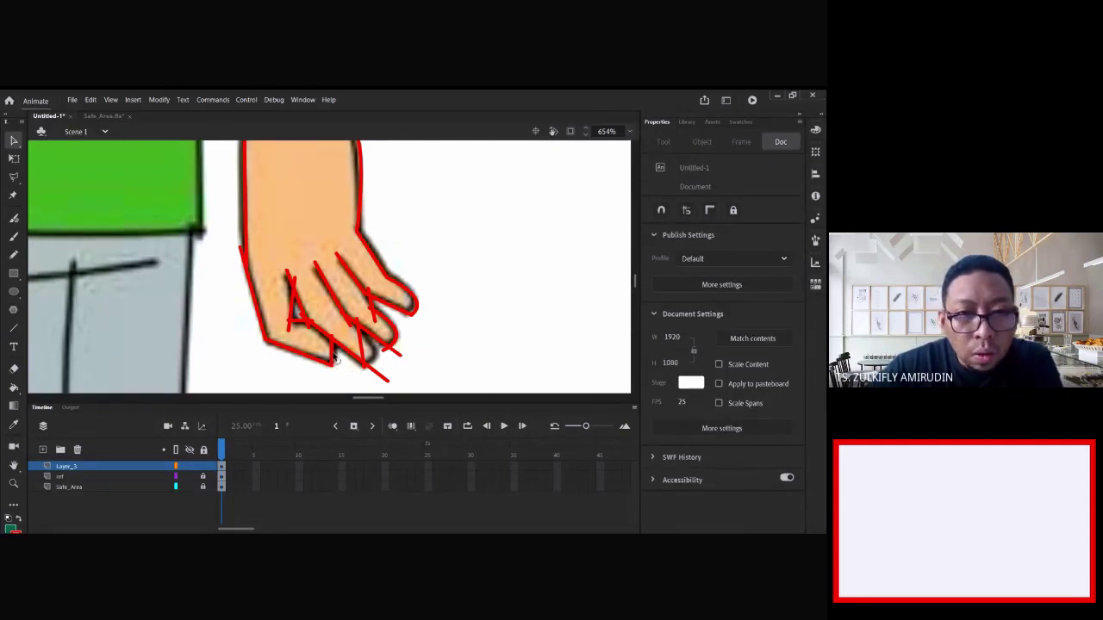
click(370, 369)
key(Delete)
click(381, 352)
key(Delete)
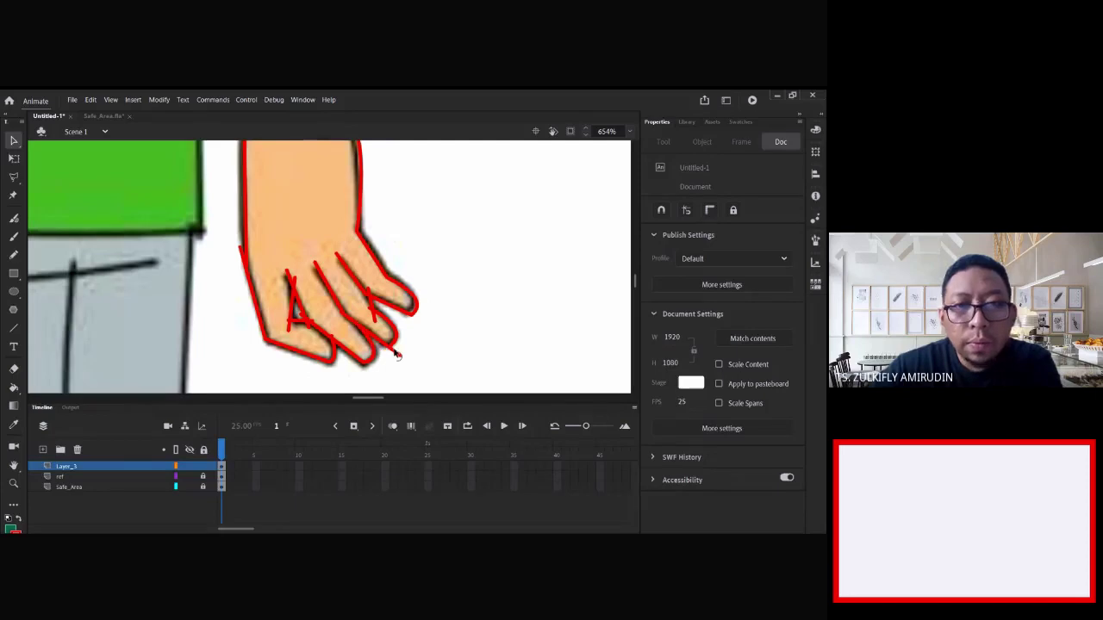
- Delete the extra line ends in the innermost finger gap and on the hand's inner edge
click(307, 332)
key(Delete)
click(302, 317)
key(Delete)
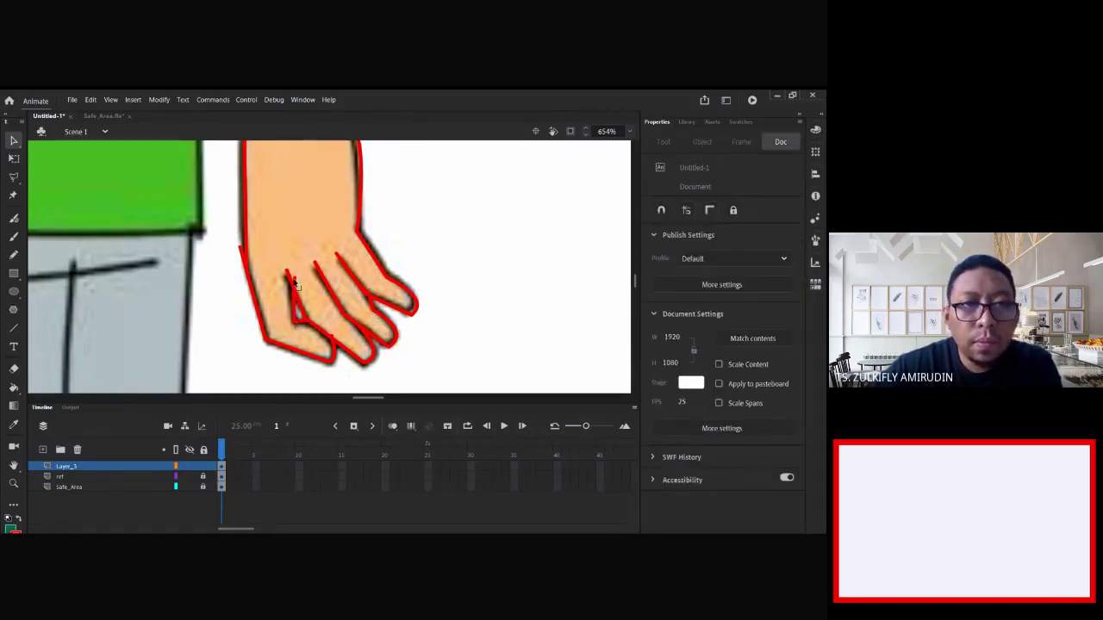
click(244, 258)
key(Delete)
- Hide the ref layer so that only the traced sleeve, arm and hand lines are shown
drag(327, 219, 374, 311)
key(ctrl+minus)
key(ctrl+minus)
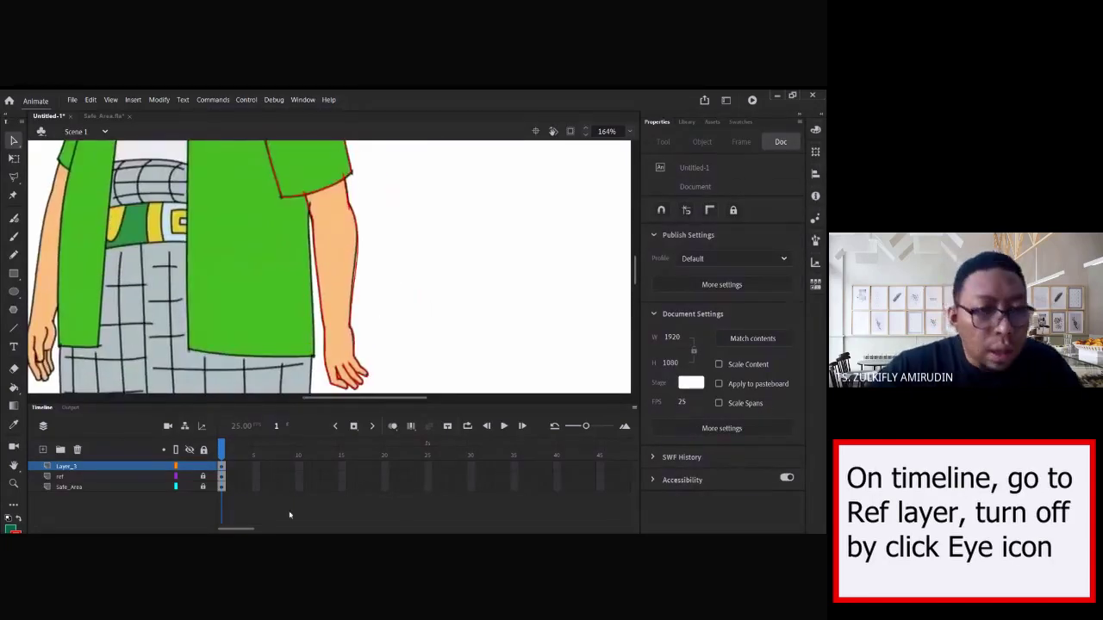
click(189, 477)
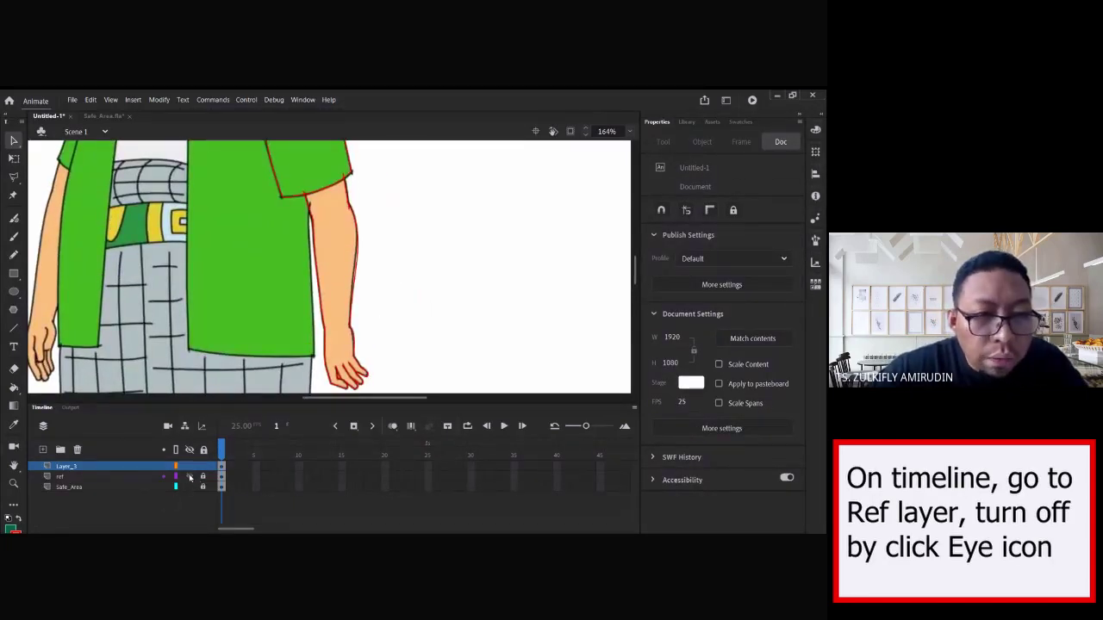
click(189, 476)
mouse_move(411, 251)
mouse_down()
mouse_move(440, 388)
mouse_move(440, 279)
mouse_move(372, 184)
mouse_move(423, 259)
mouse_move(416, 235)
mouse_up()
scroll(281, 271, up, 3)
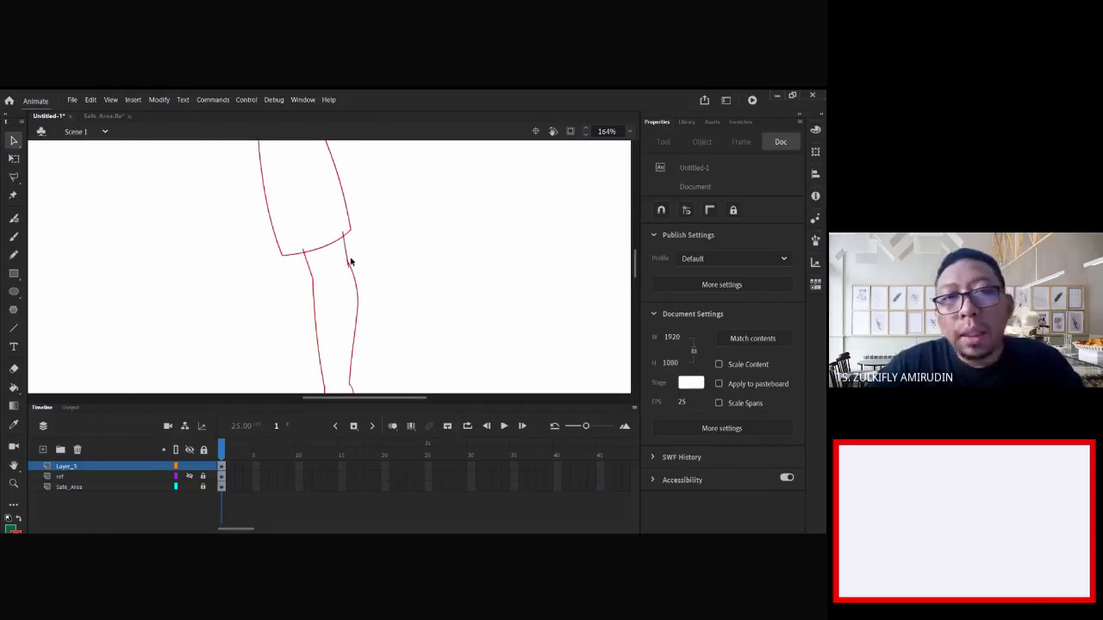
- Select all the sleeve outlines together with the two short upper-arm lines that run out below the sleeve hem
drag(350, 261, 373, 287)
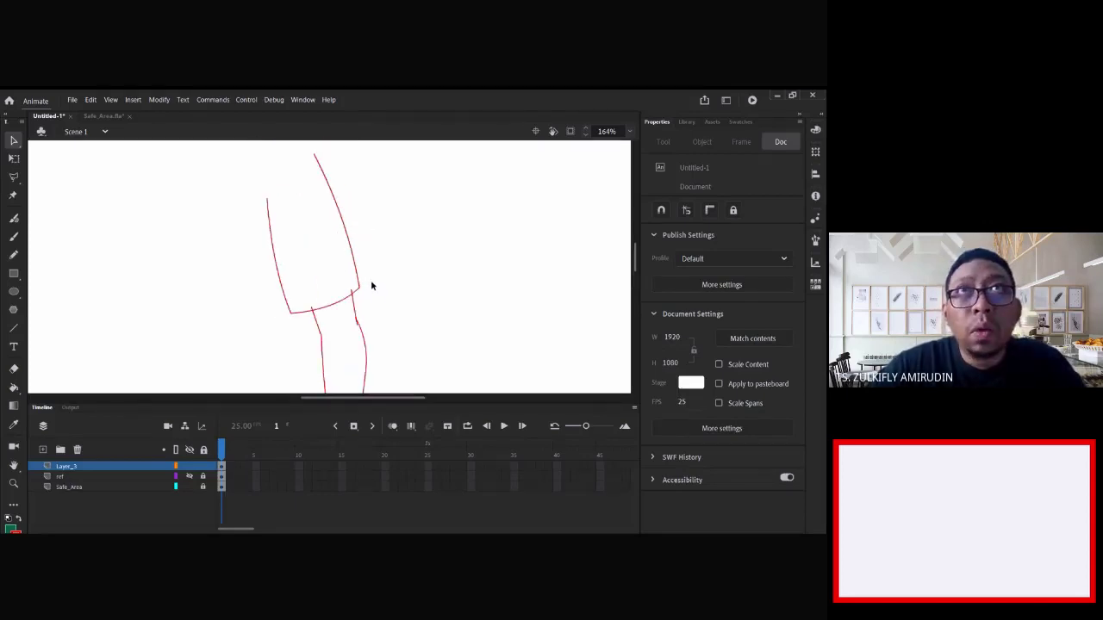
click(291, 309)
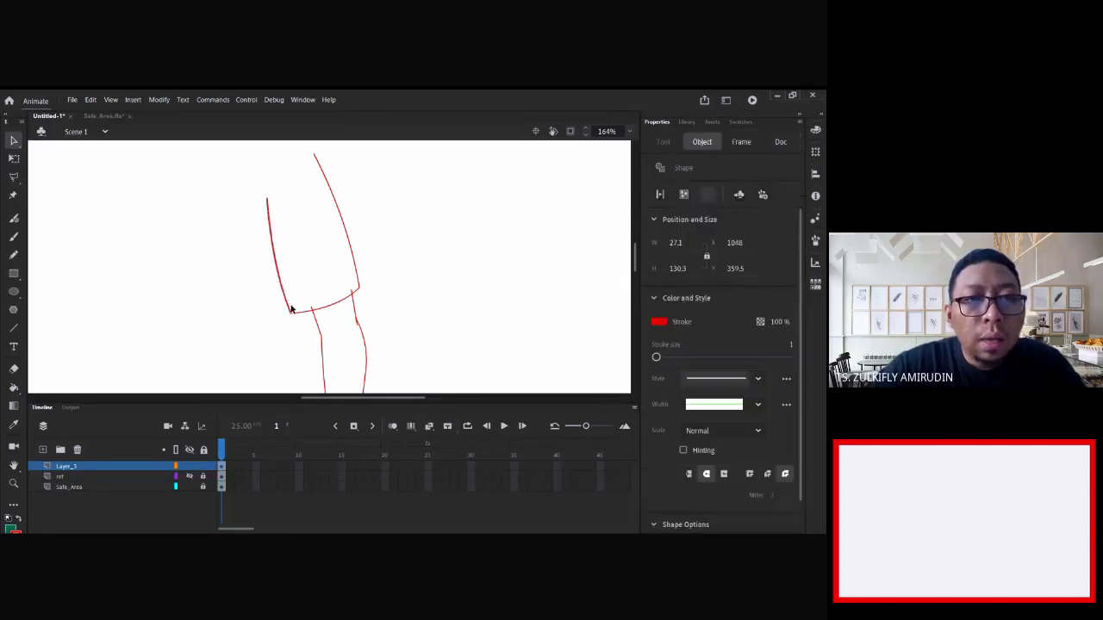
key(z)
click(329, 322)
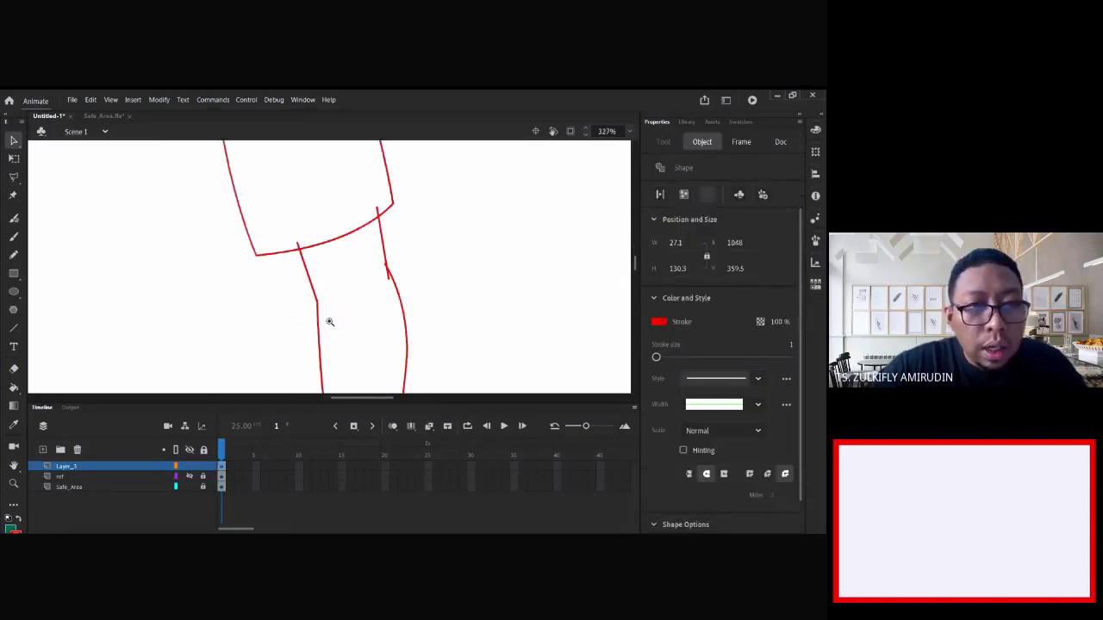
shift+click(313, 290)
shift+click(346, 238)
shift+click(384, 268)
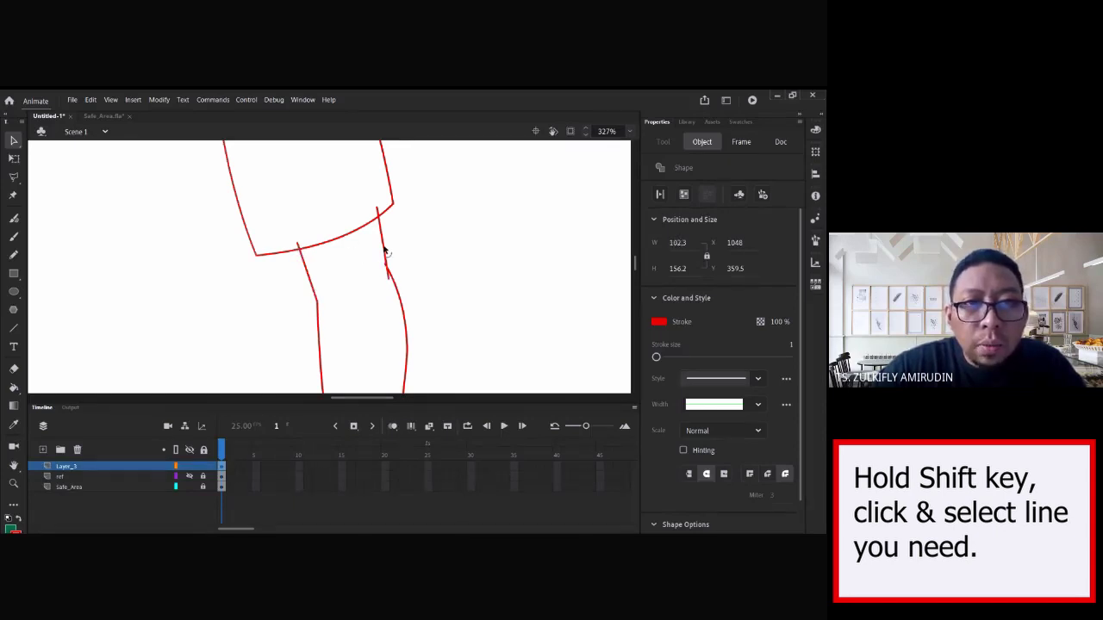
shift+click(386, 212)
shift+click(390, 200)
drag(371, 182, 384, 339)
mouse_move(344, 236)
mouse_down()
mouse_move(352, 302)
mouse_move(337, 177)
mouse_up()
drag(337, 278, 313, 188)
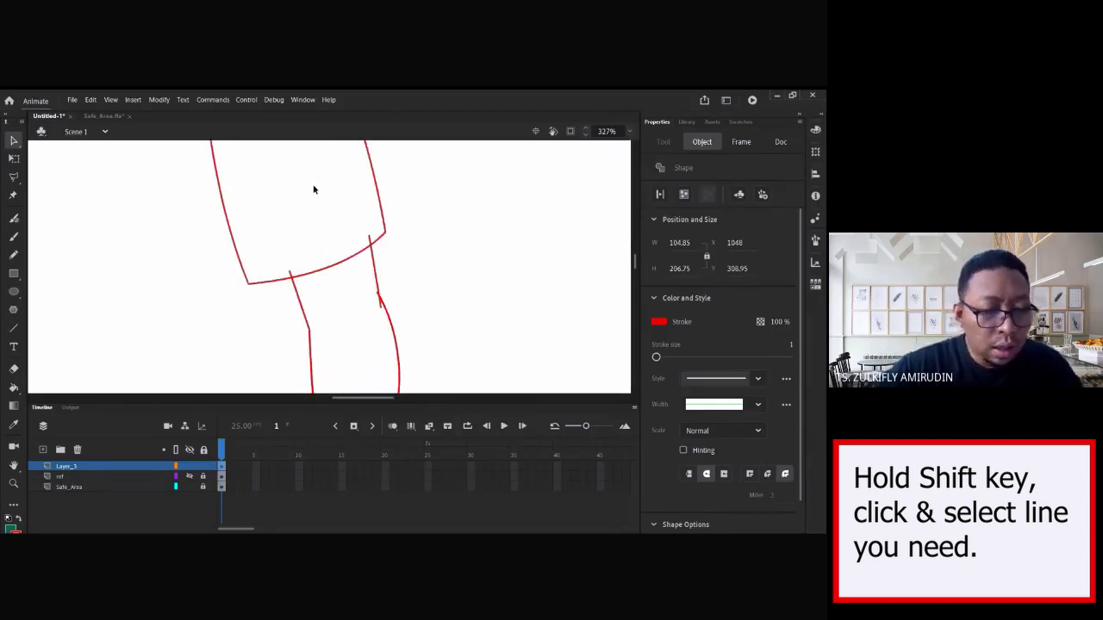
- Convert the selected sleeve and upper-arm lines to a graphic symbol named Pandir_UpperArm_L
key(F8)
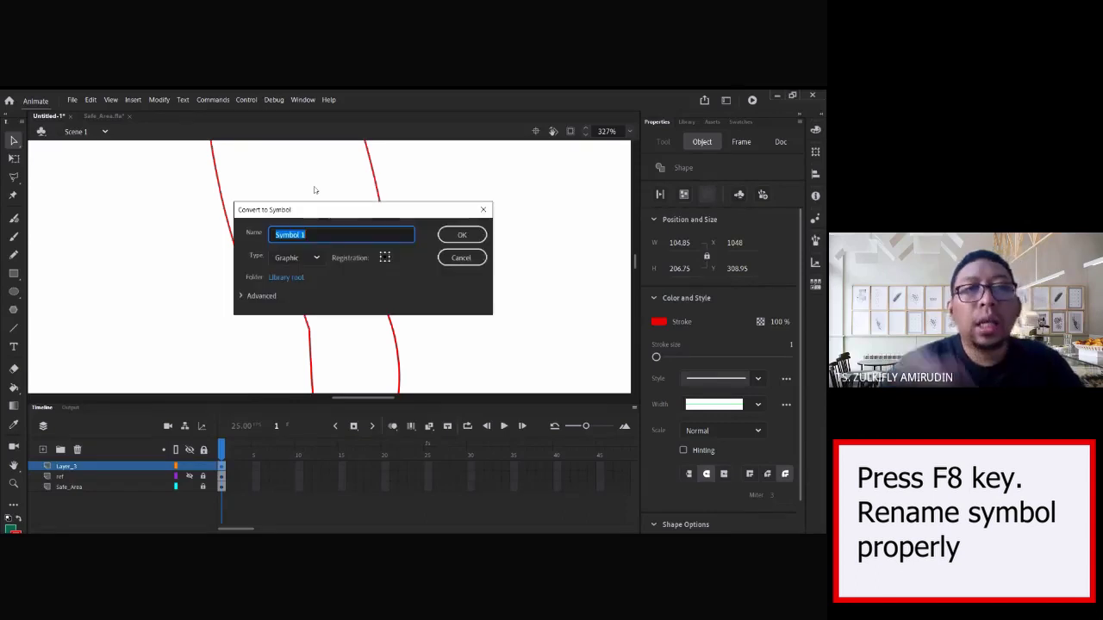
text(Pandir)
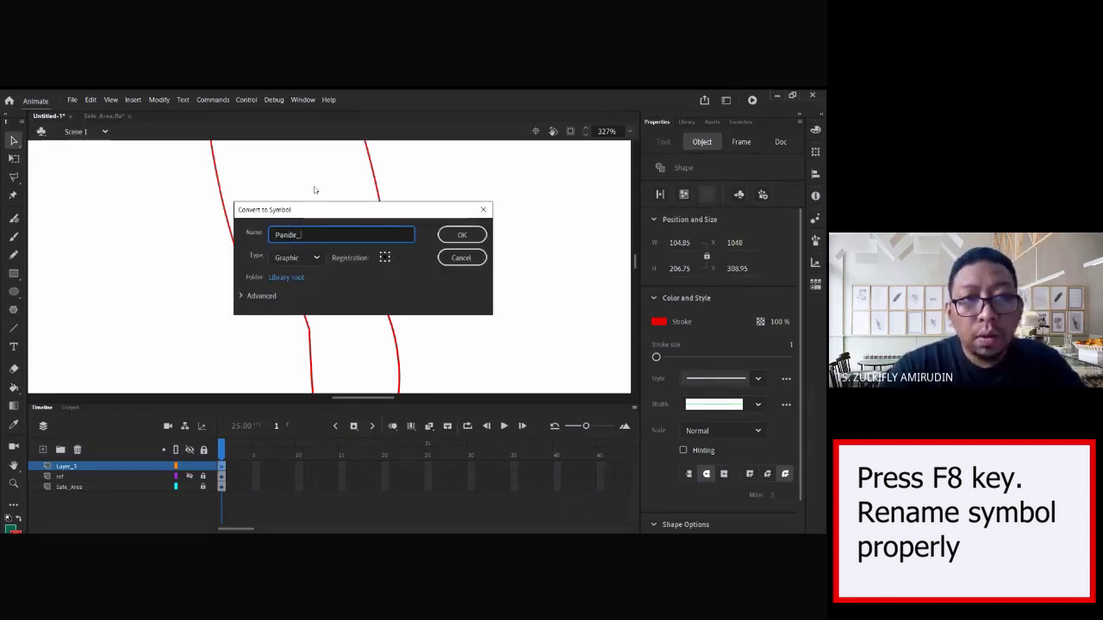
text(_UpperArm)
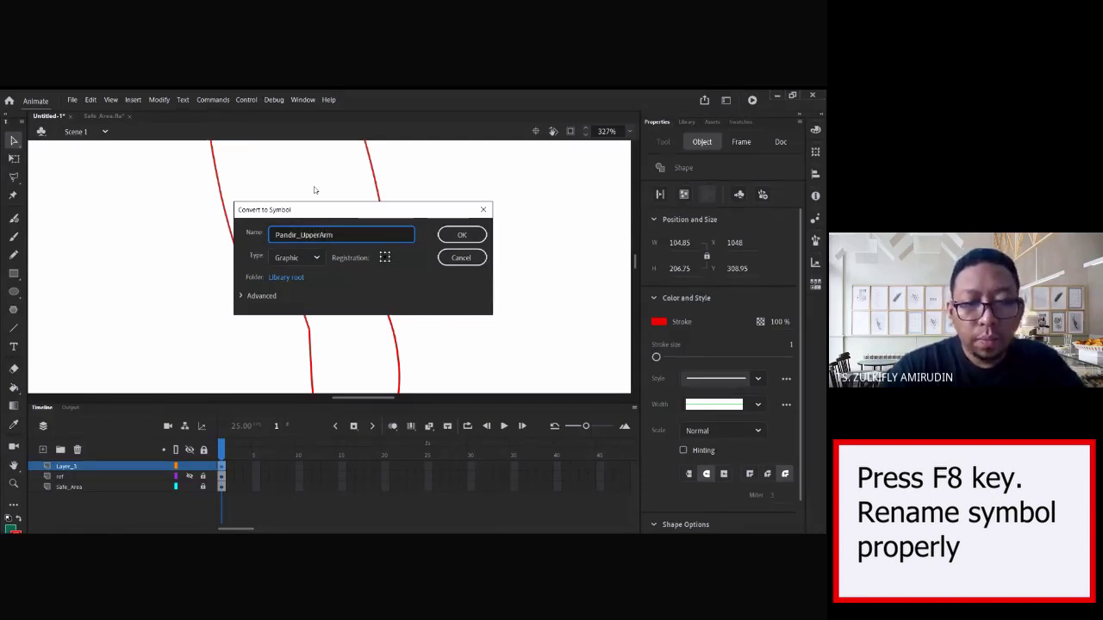
text(_L)
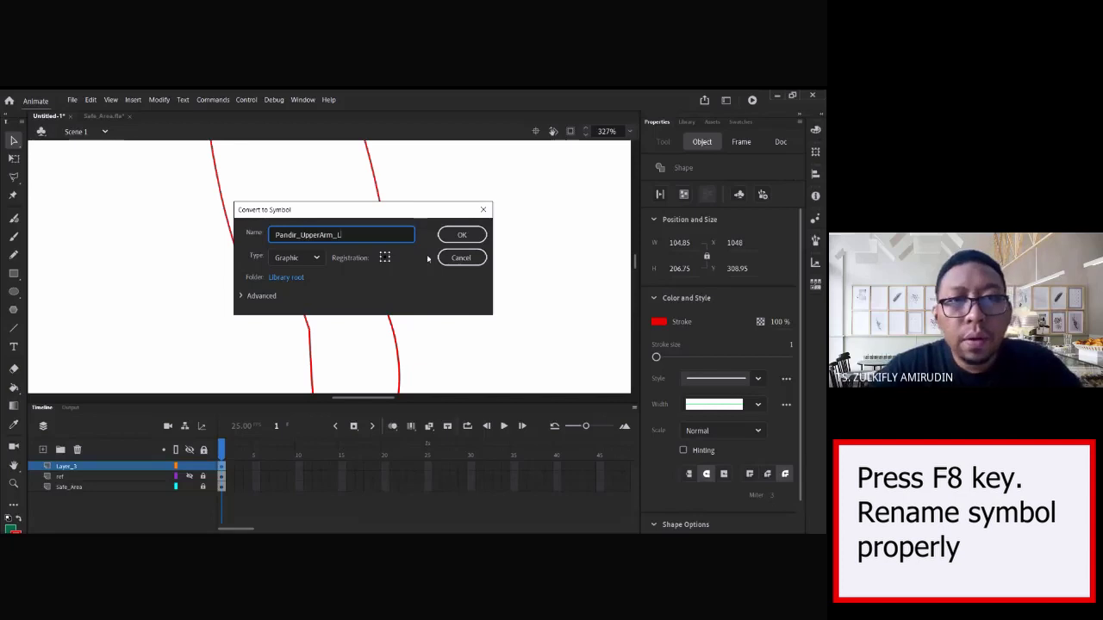
click(449, 236)
- Move the upper-arm symbol's pivot point from its centre up to the shoulder joint using Free Transform
drag(305, 197, 328, 337)
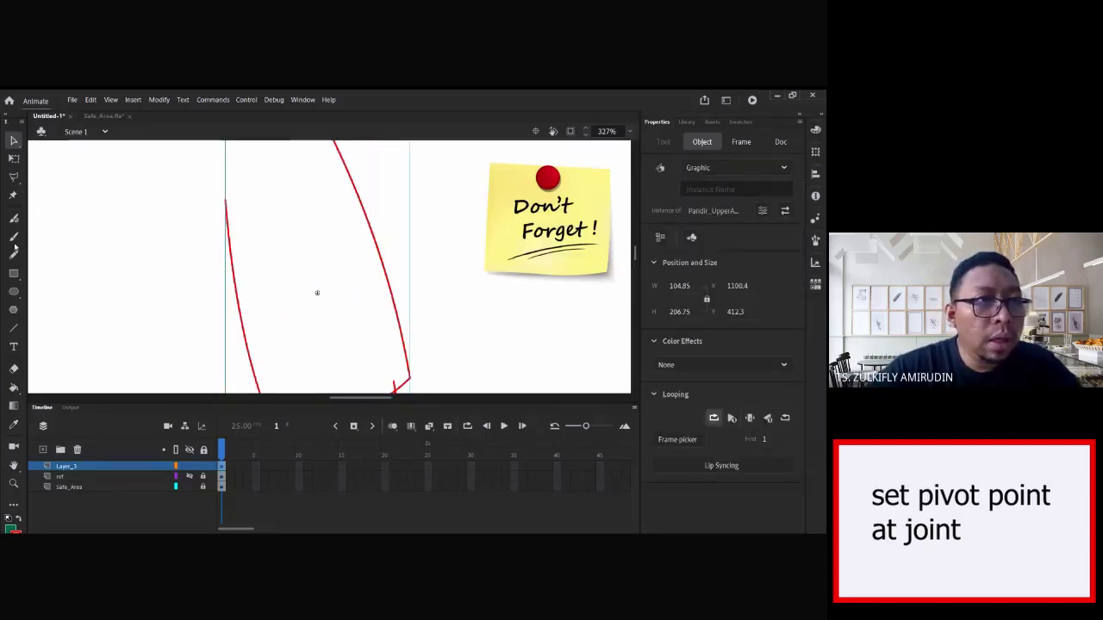
click(14, 158)
drag(328, 273, 290, 209)
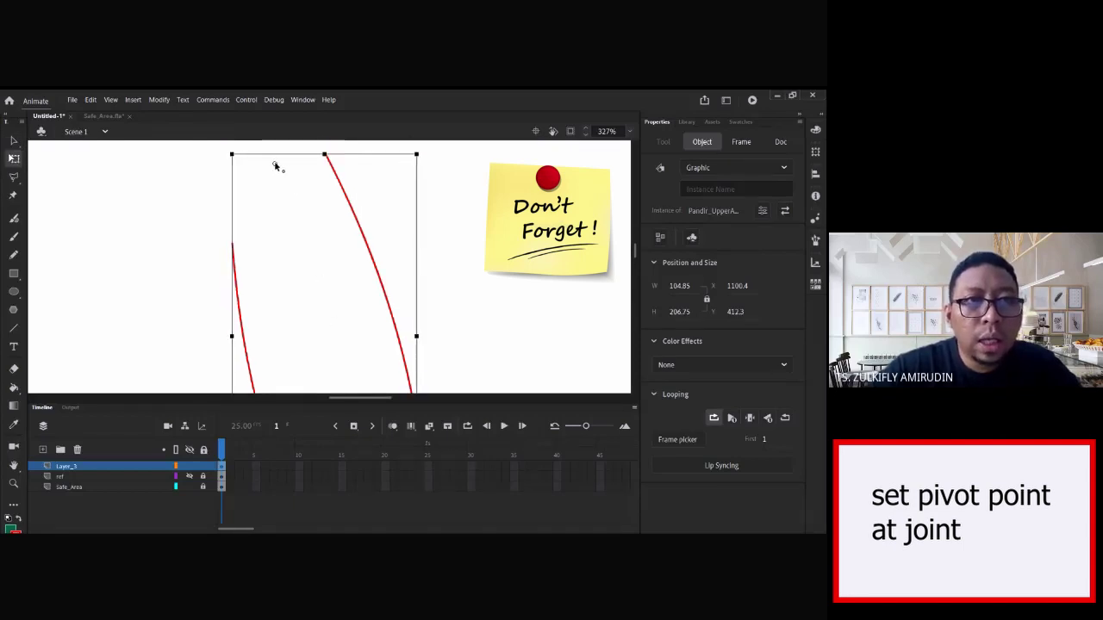
- Show the ref layer and select the two long lower-arm outlines between the elbow and the wrist
scroll(314, 268, down, 4)
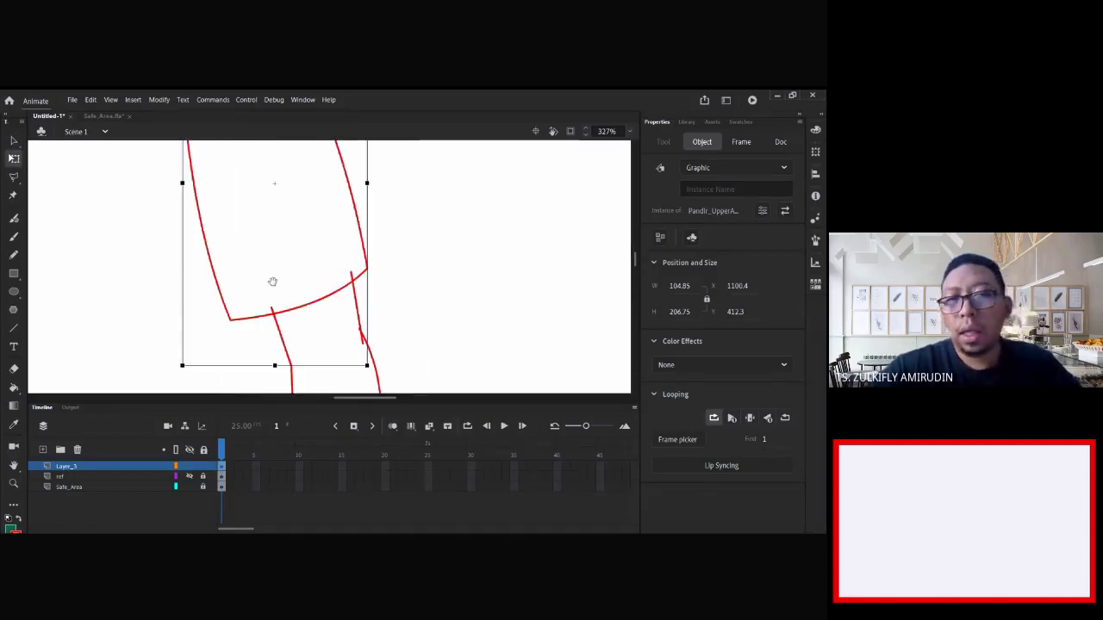
scroll(309, 293, down, 2)
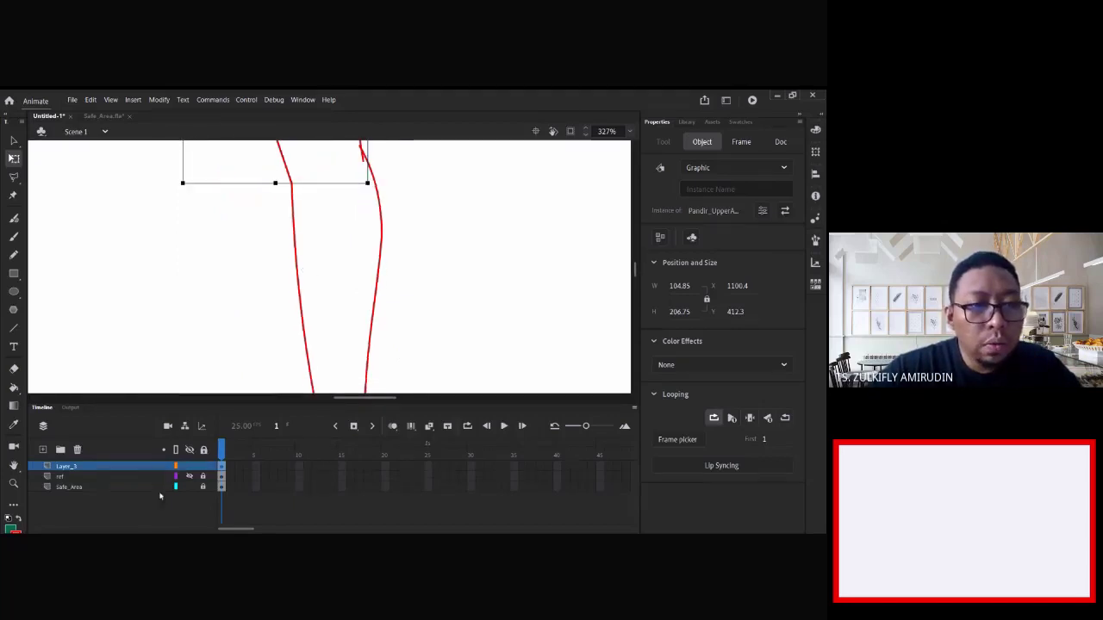
click(188, 476)
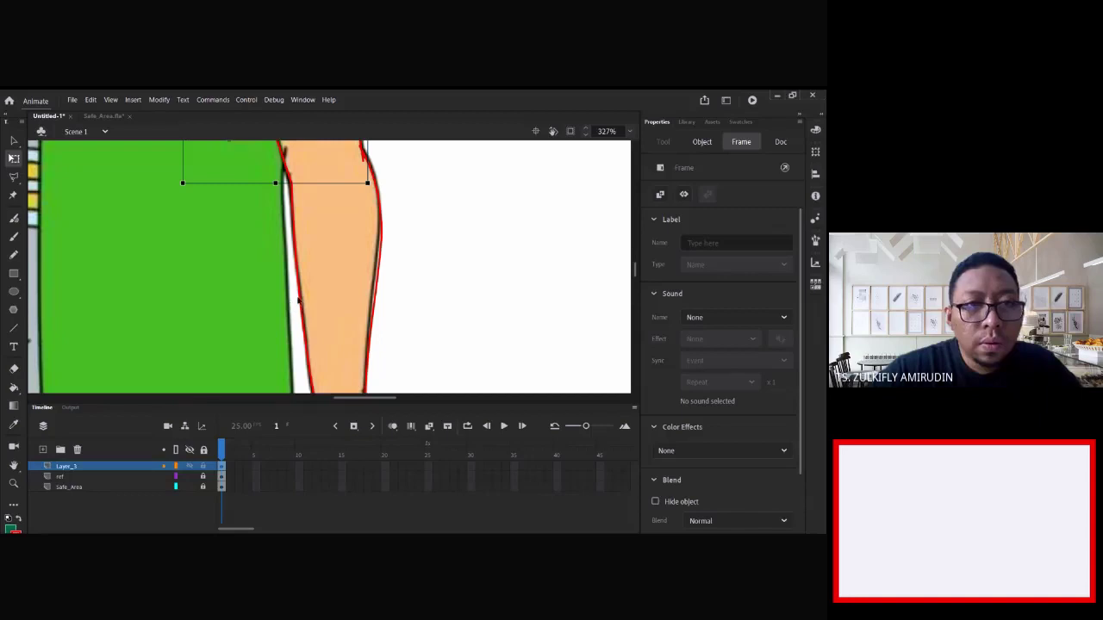
click(302, 297)
shift+click(374, 277)
drag(364, 319, 345, 162)
drag(318, 210, 330, 315)
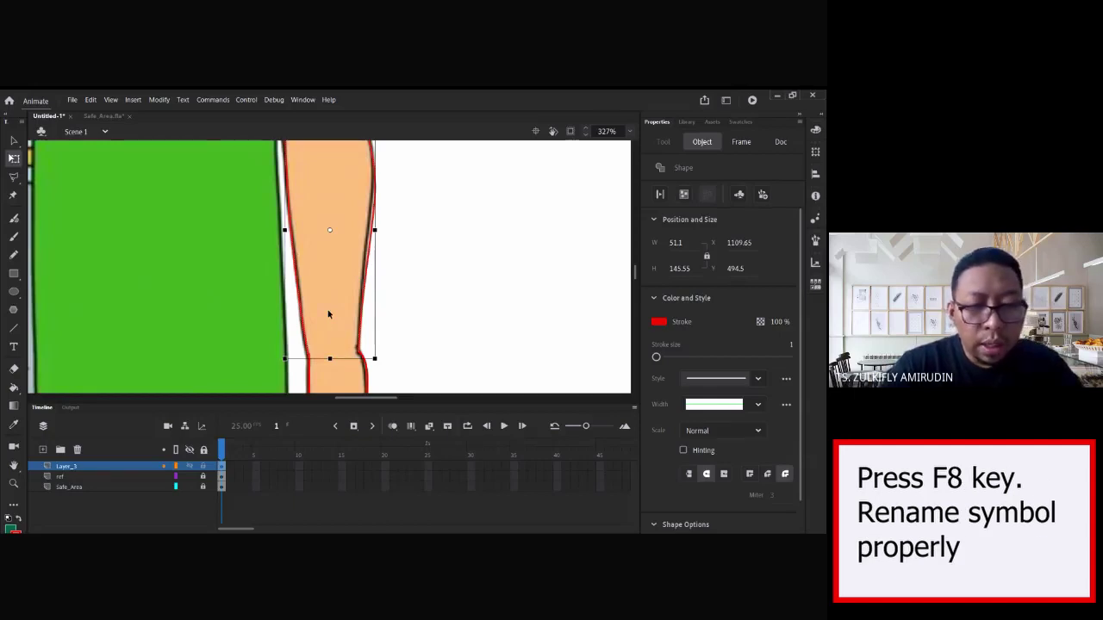
- Convert the selected lower-arm lines to a graphic symbol named Pandir_LowerArm_
key(F8)
text(P)
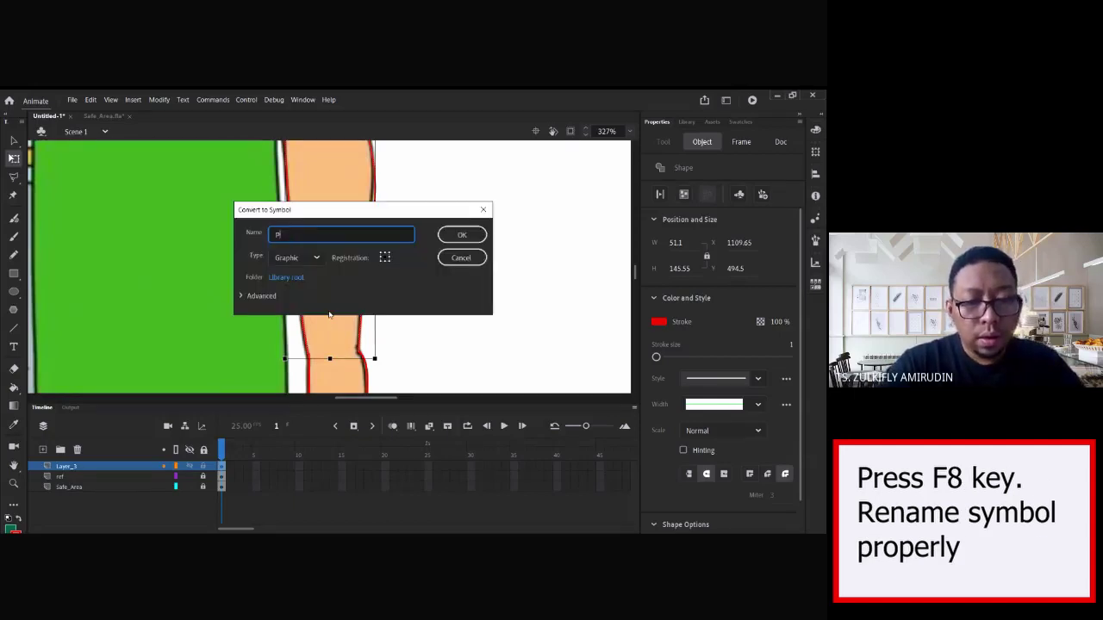
text(andir_Lower)
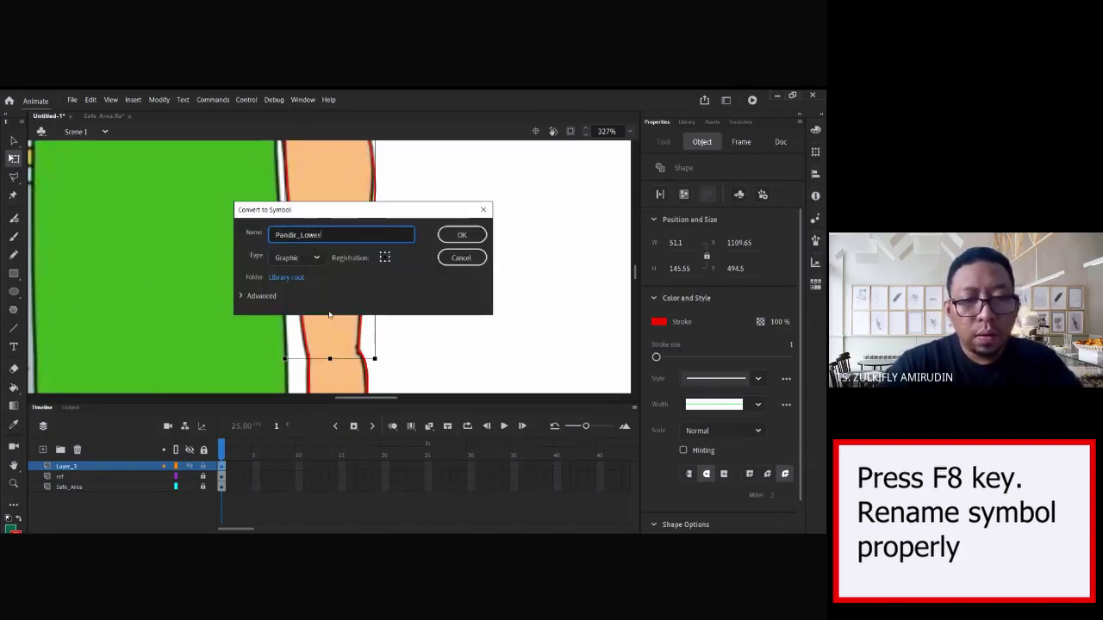
text(Arm_)
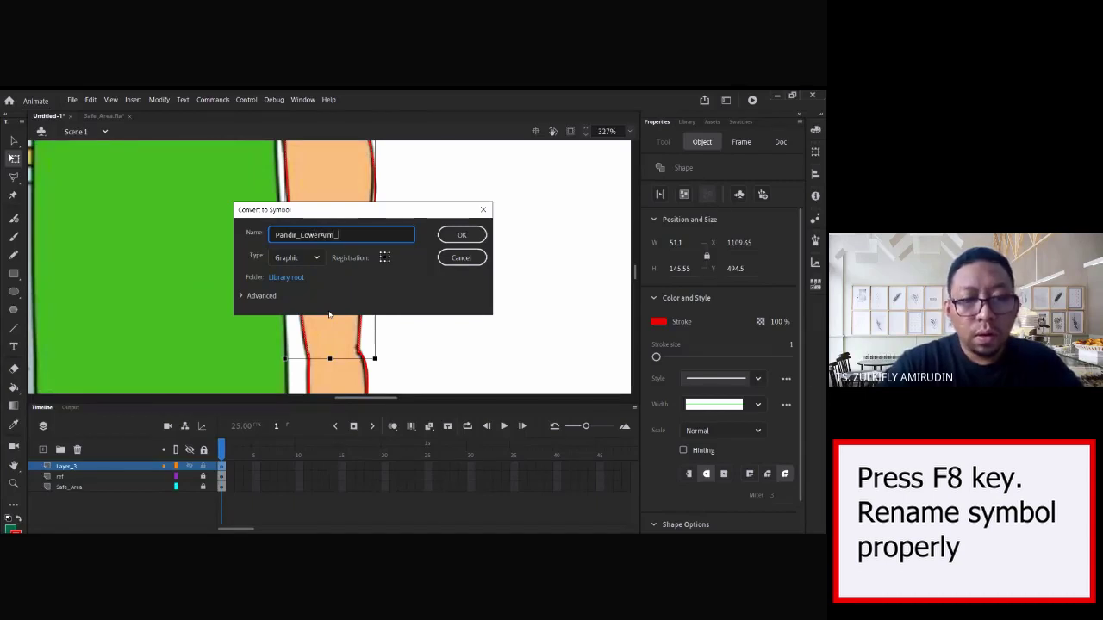
key(Return)
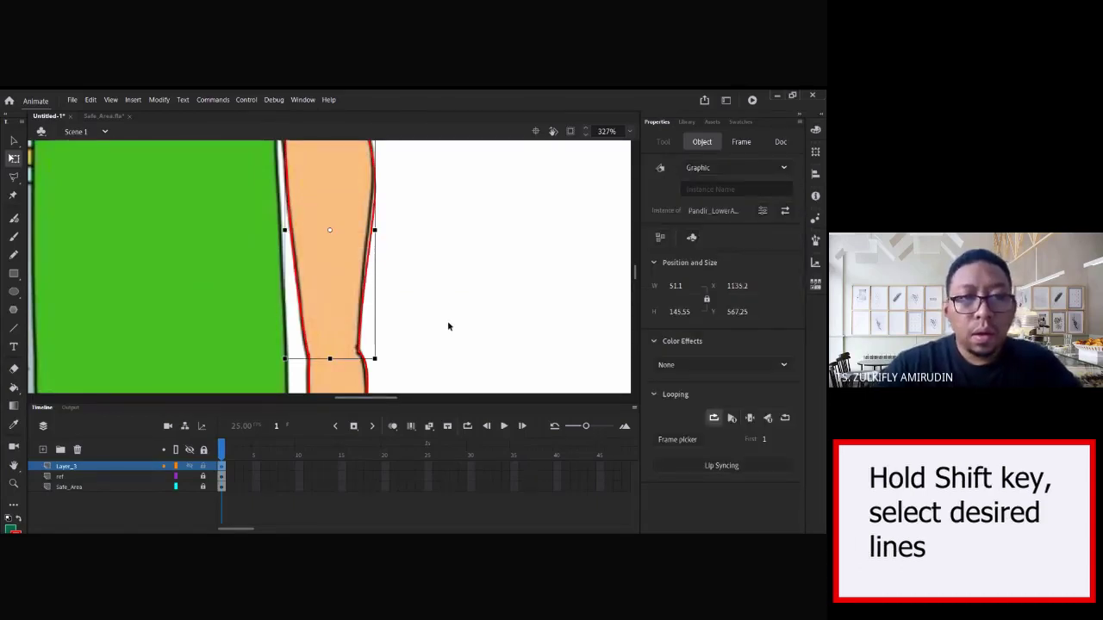
- Select all the hand and finger lines below the wrist and convert them to a graphic symbol named Pandir_Hand_L
scroll(431, 322, down, 3)
drag(243, 176, 479, 362)
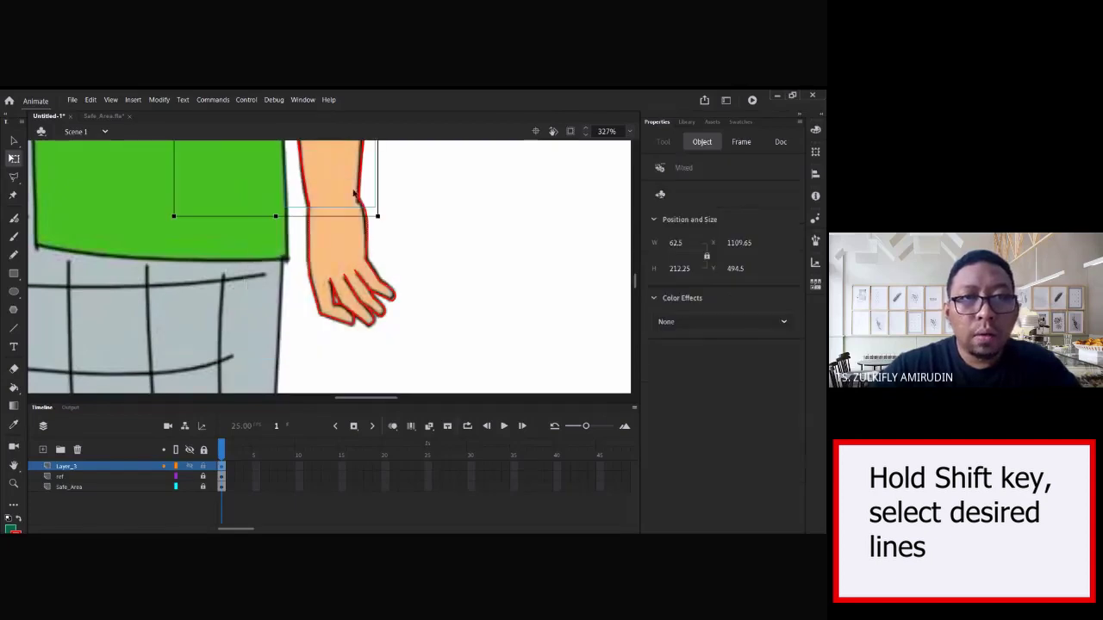
click(308, 189)
key(F8)
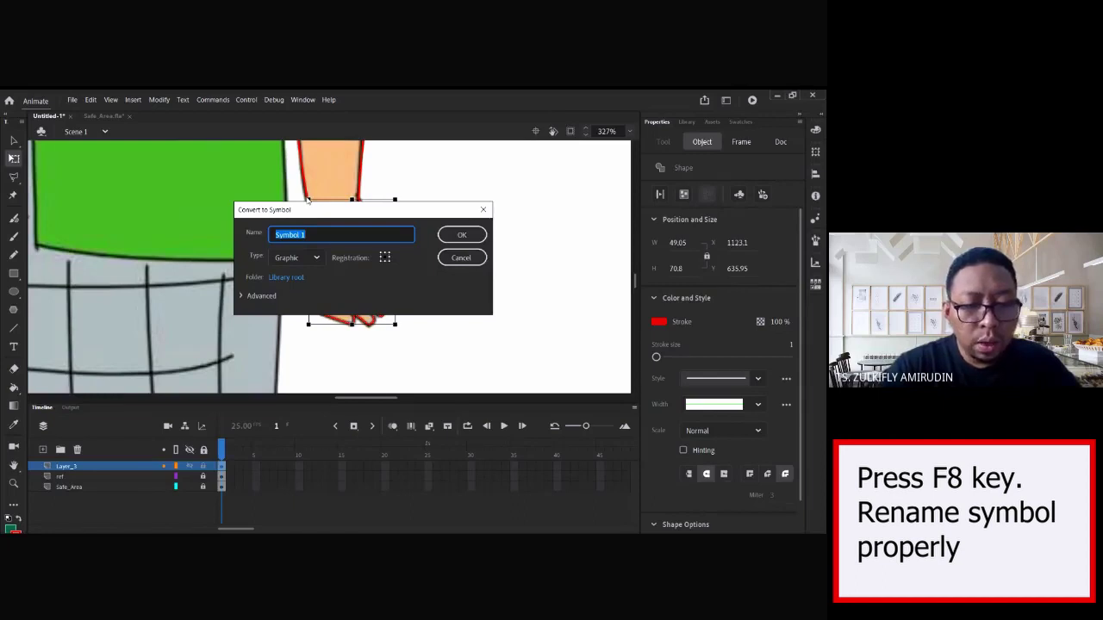
text(Pandir_Hand_L)
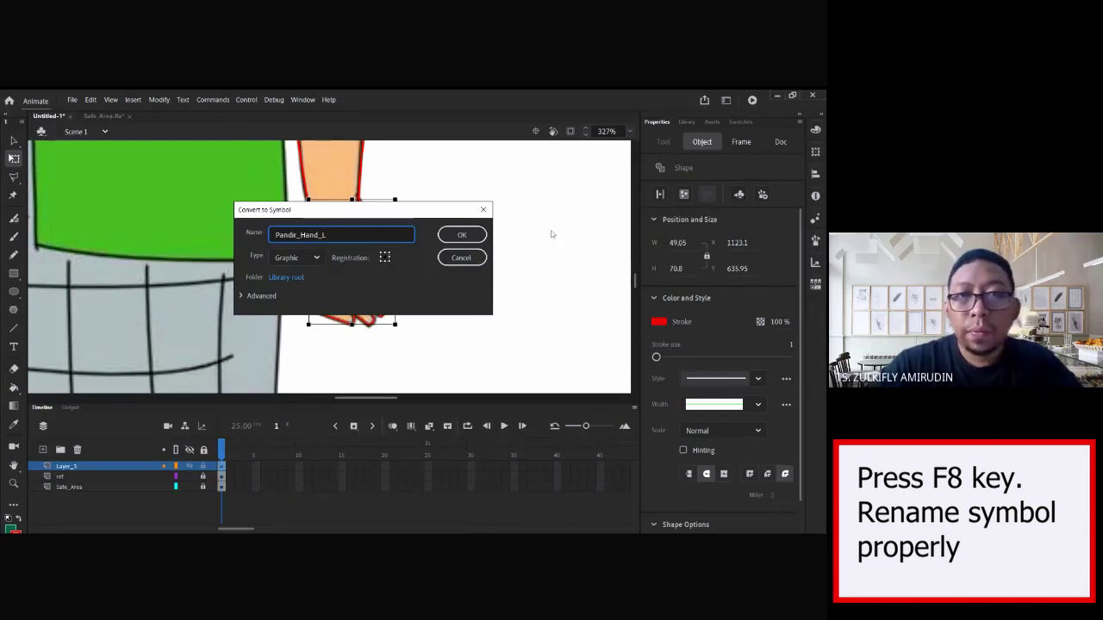
click(462, 234)
- Open the Pandir_UpperArm_L symbol for editing in place with the ref layer showing behind it
scroll(455, 260, up, 3)
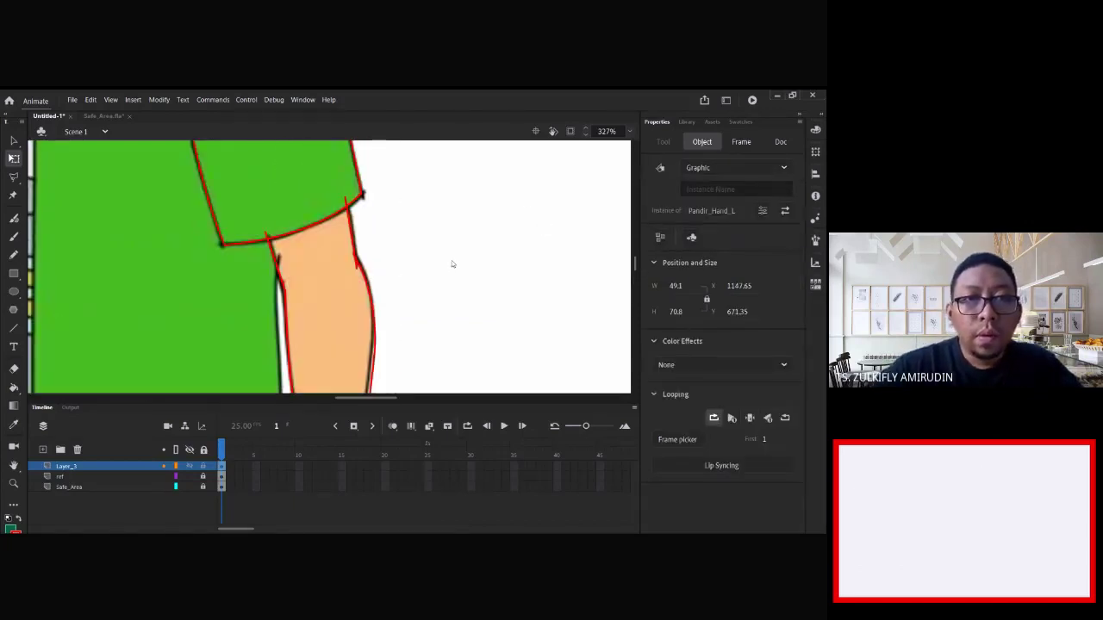
click(190, 477)
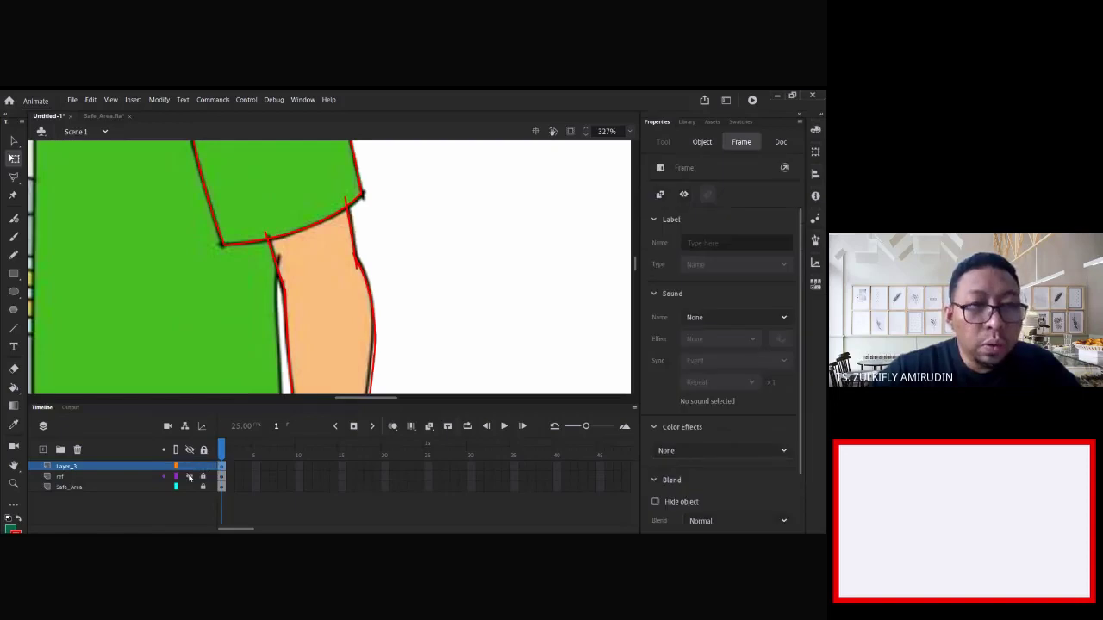
click(190, 477)
scroll(262, 229, up, 5)
scroll(262, 229, down, 2)
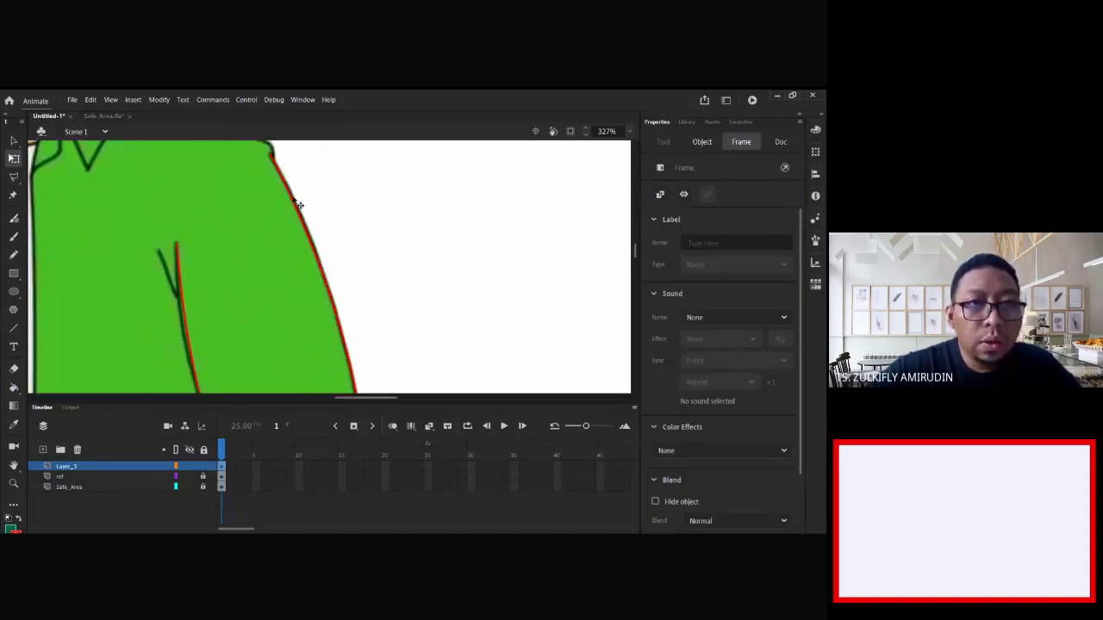
double_click(271, 233)
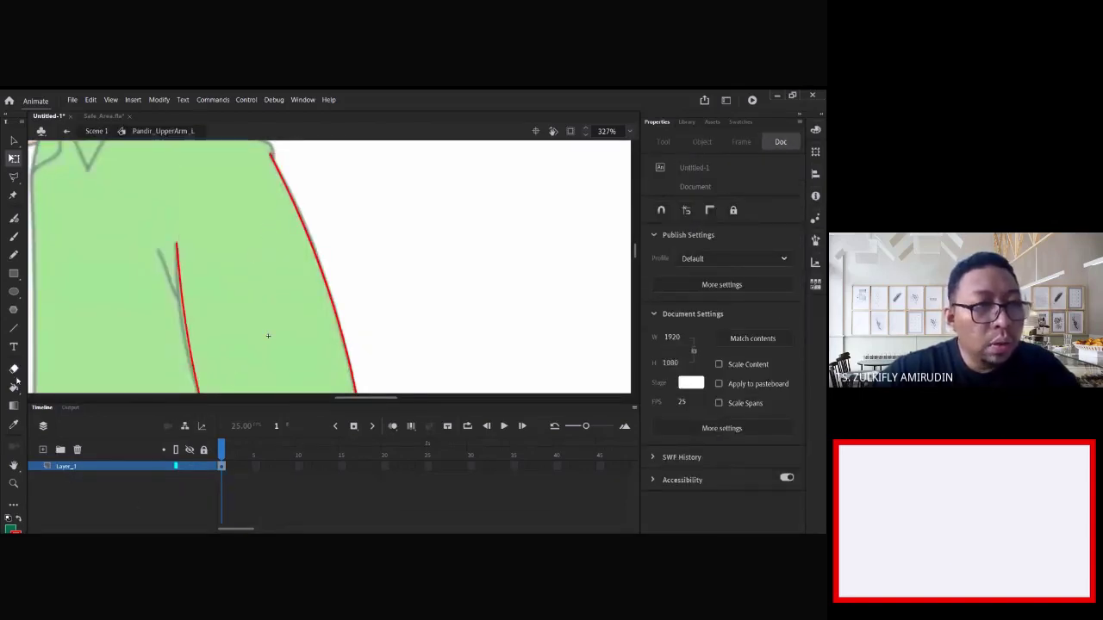
- Draw a blue line joining the open upper ends of the sleeve outline and bend it outward into a rounded shoulder
click(14, 329)
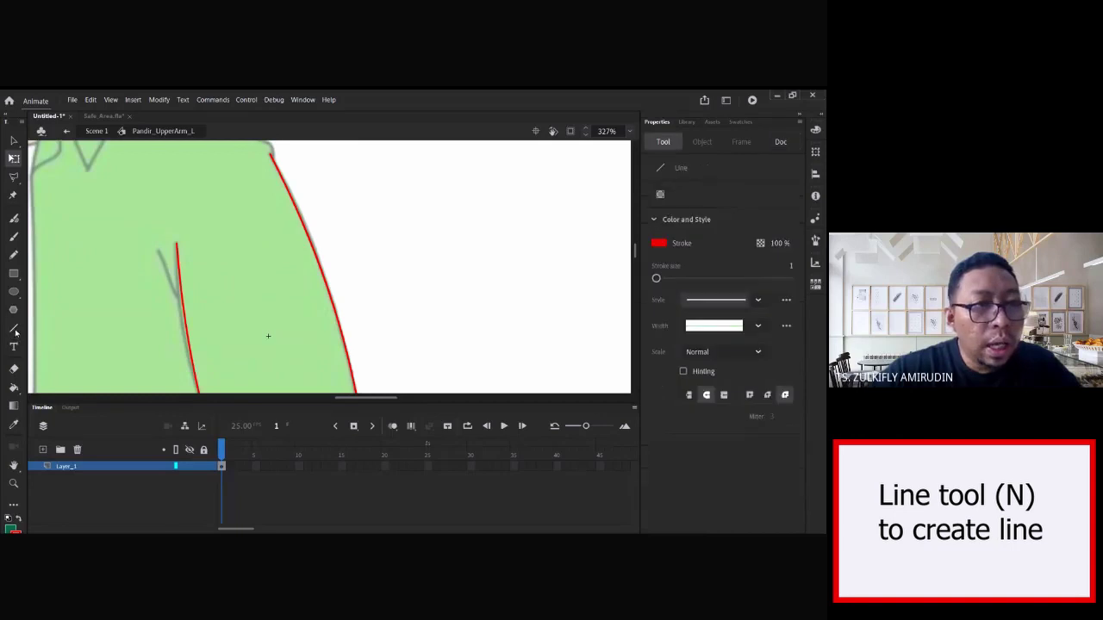
click(661, 243)
click(526, 306)
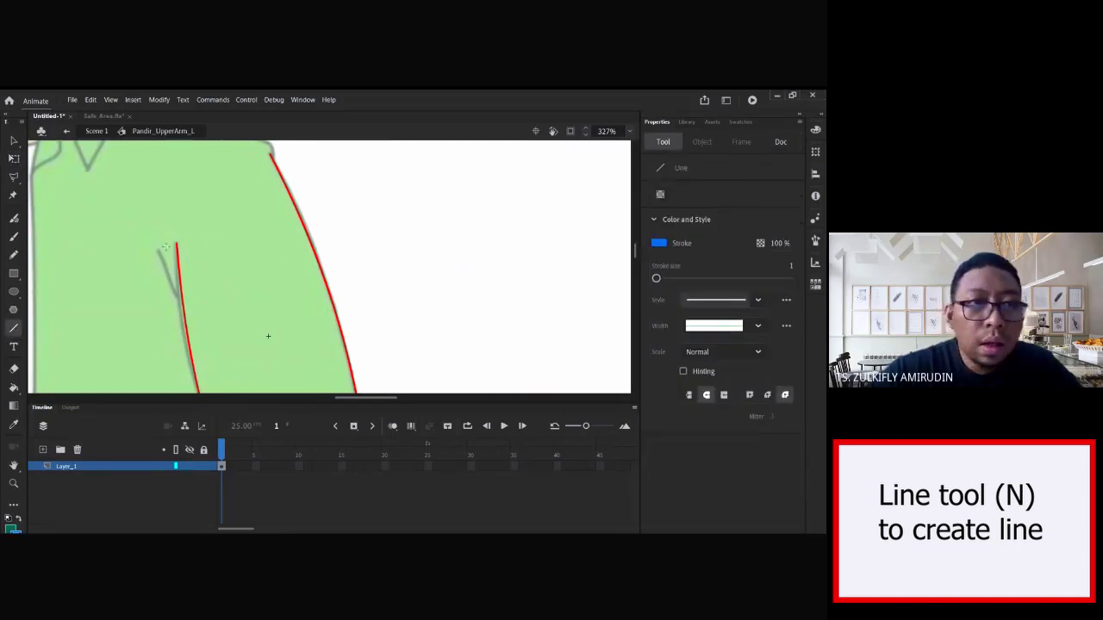
drag(173, 249, 275, 157)
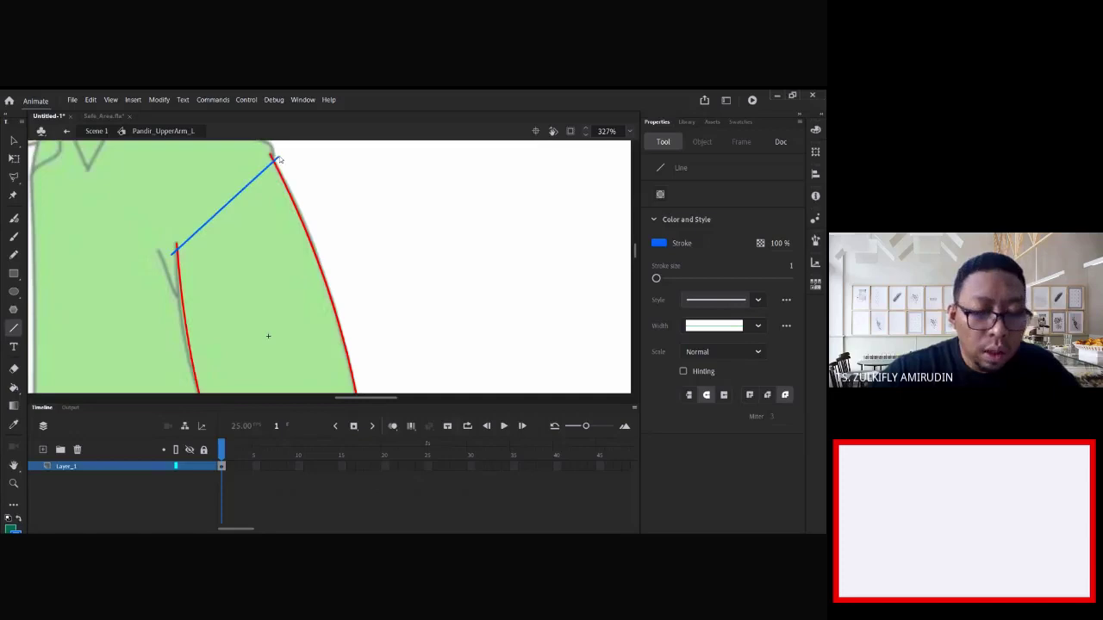
key(v)
drag(241, 193, 219, 173)
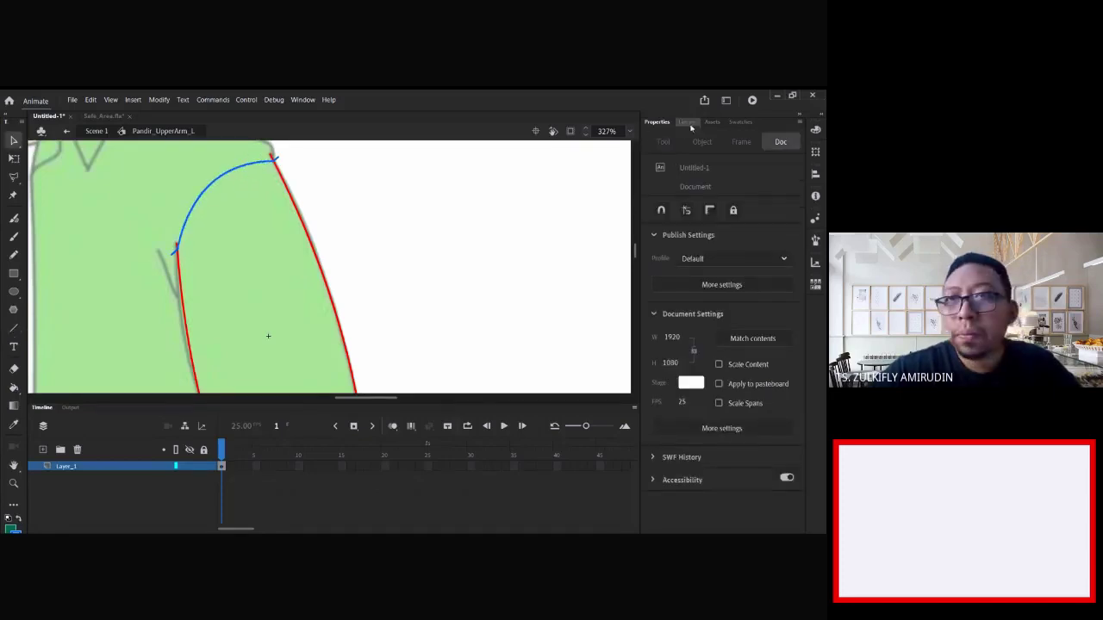
- Fill the closed sleeve shape with dark green using the Paint Bucket
key(k)
click(658, 244)
click(531, 286)
click(279, 311)
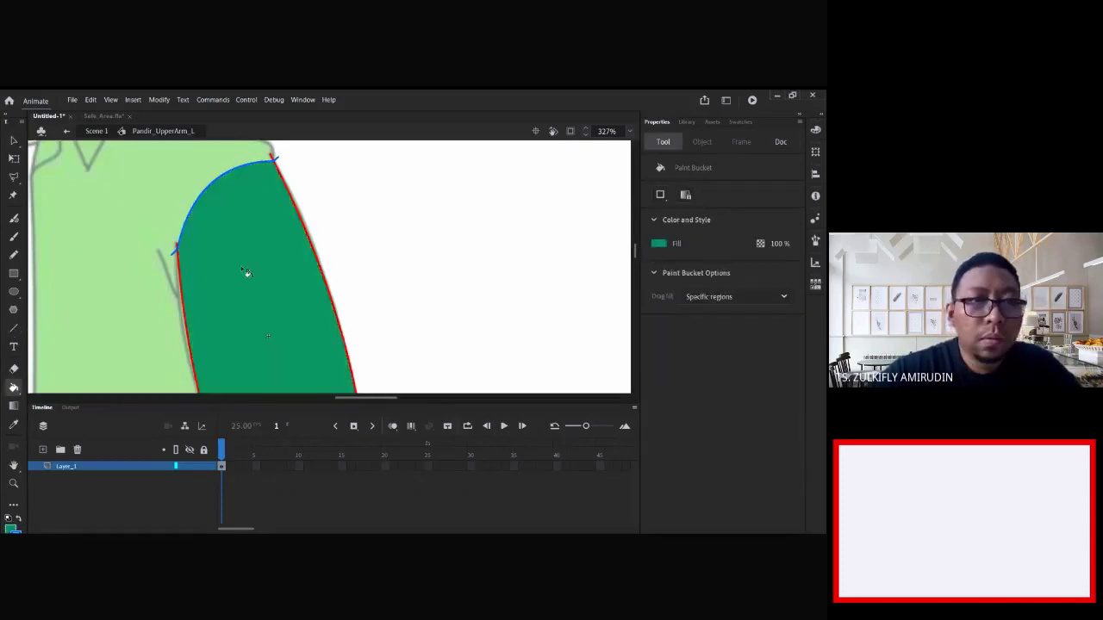
key(v)
click(179, 244)
click(399, 212)
- Add a new layer in the symbol and draw a blue, unfilled circle over the elbow area below the sleeve
scroll(394, 244, down, 2)
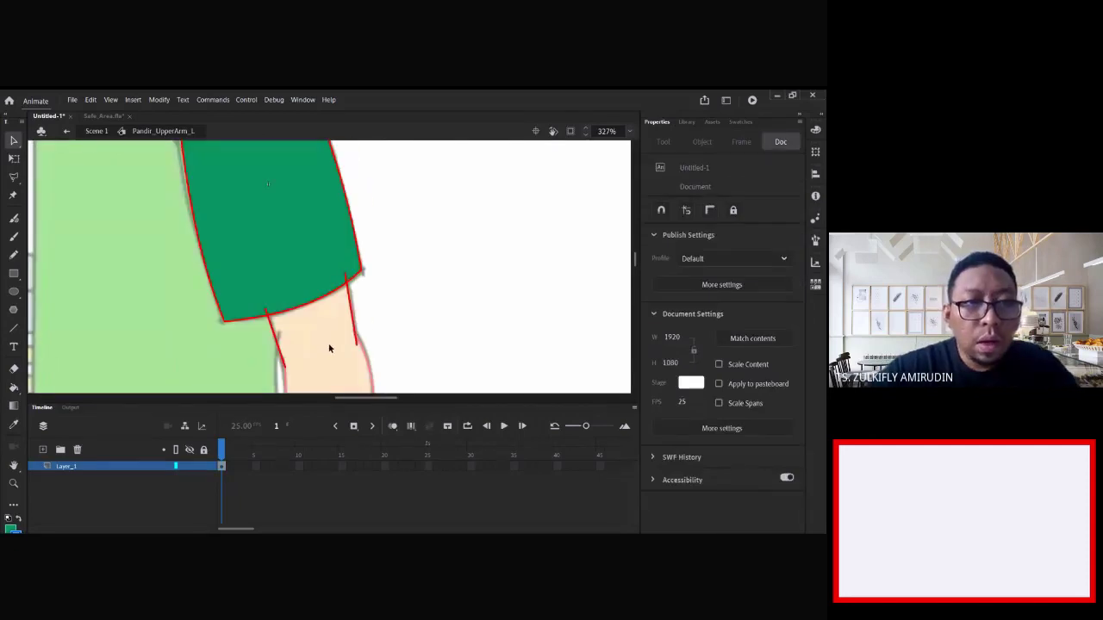
scroll(330, 348, down, 1)
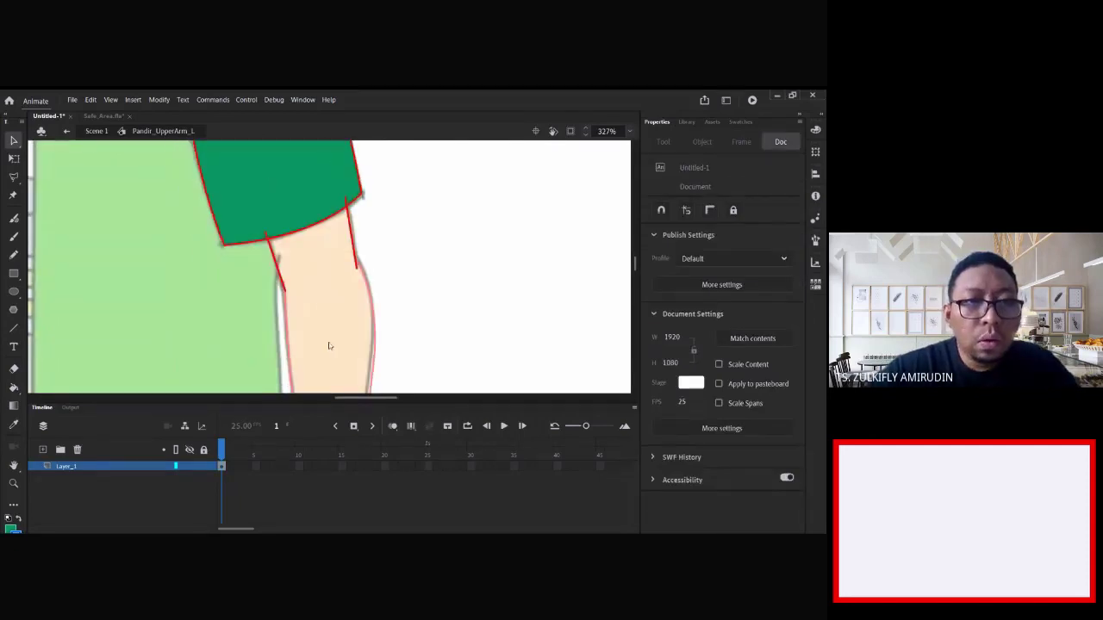
click(42, 449)
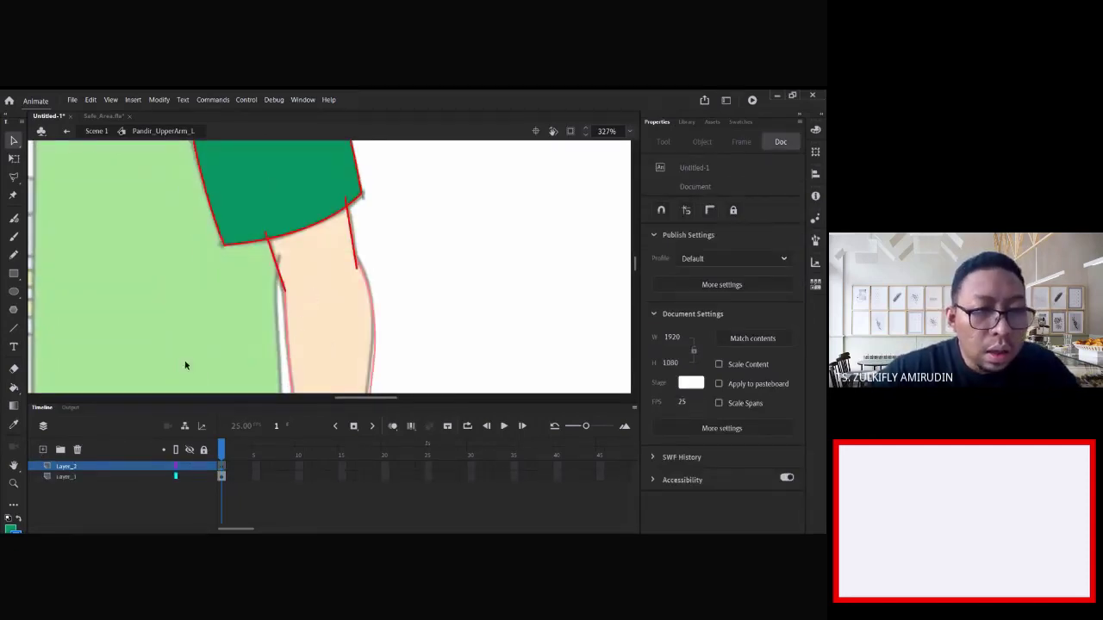
click(13, 292)
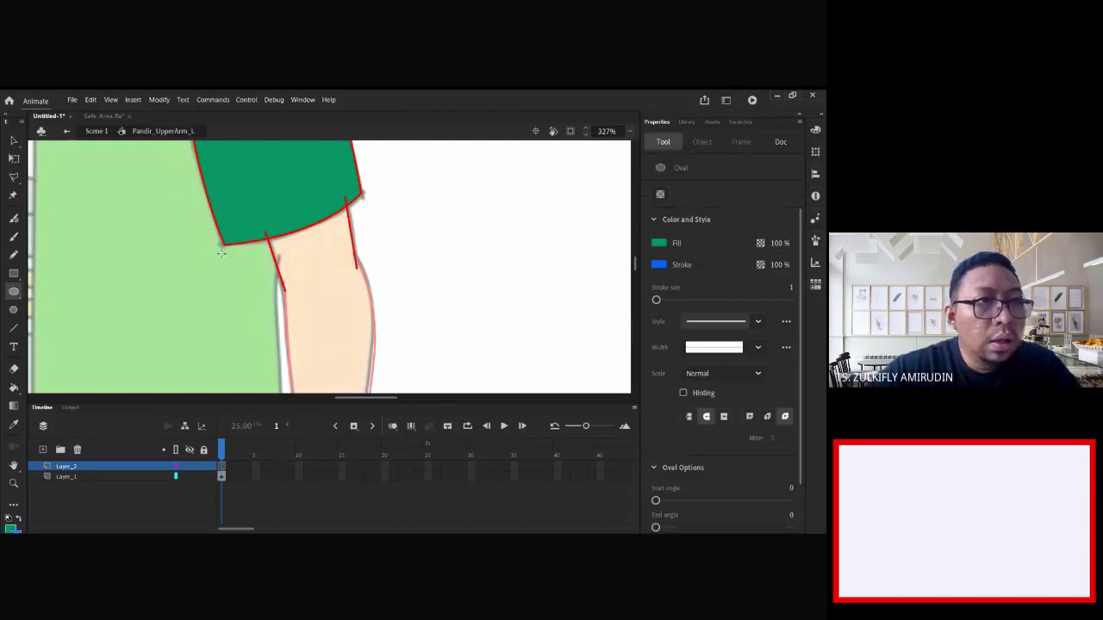
click(661, 245)
click(616, 253)
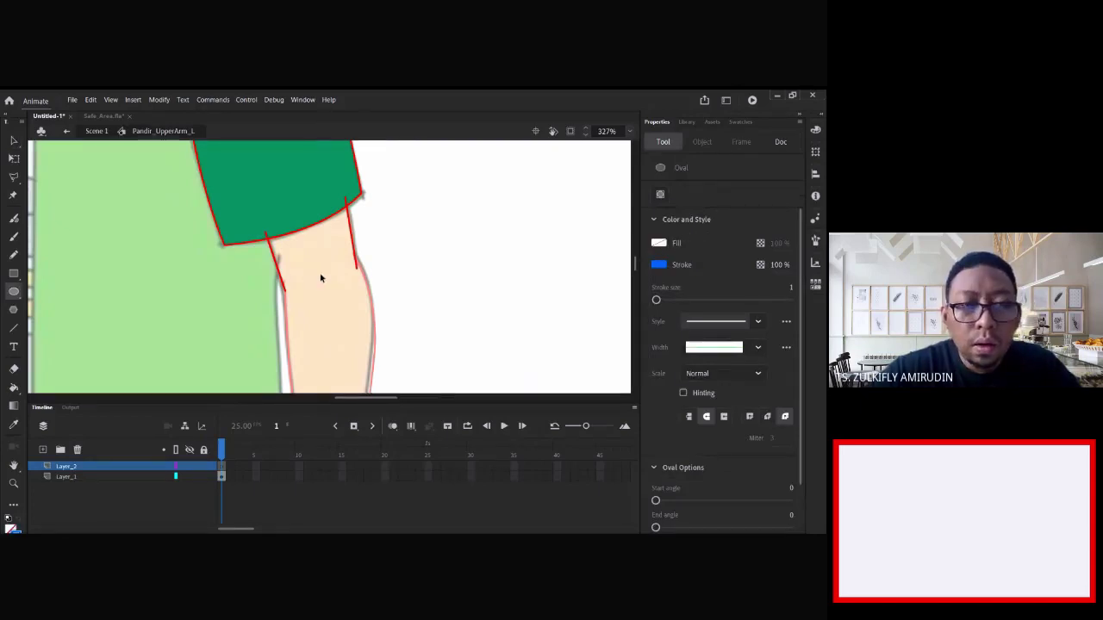
ctrl+click(320, 276)
drag(263, 215, 405, 360)
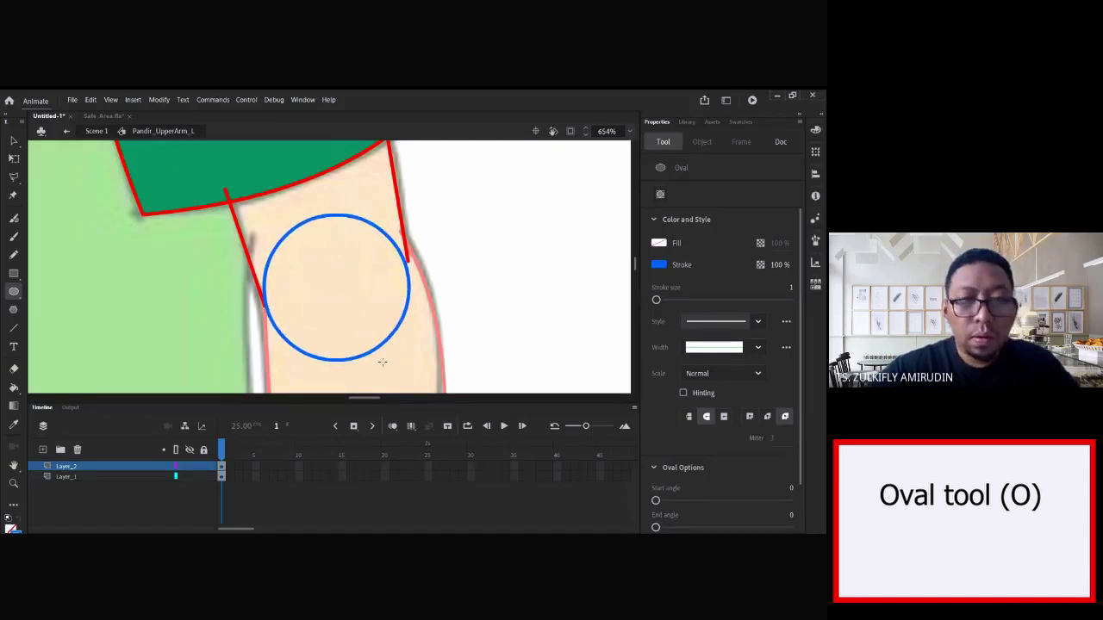
- Move the circle up between the two arm lines and scale it to about 43.45 px to span the arm's width
key(v)
click(379, 352)
drag(379, 352, 381, 333)
key(q)
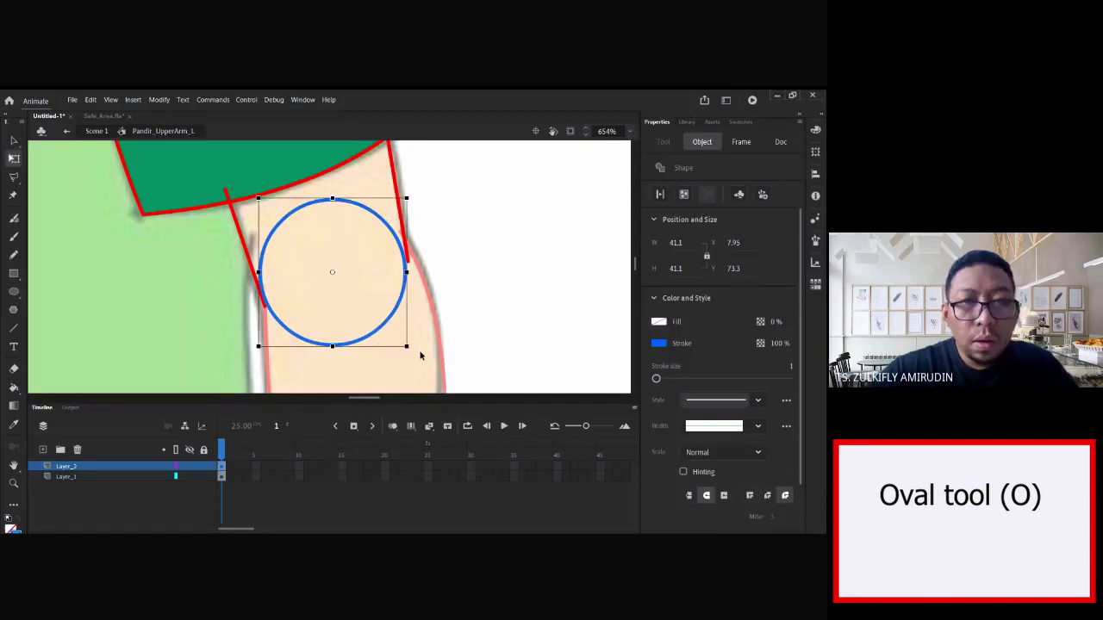
drag(406, 346, 389, 331)
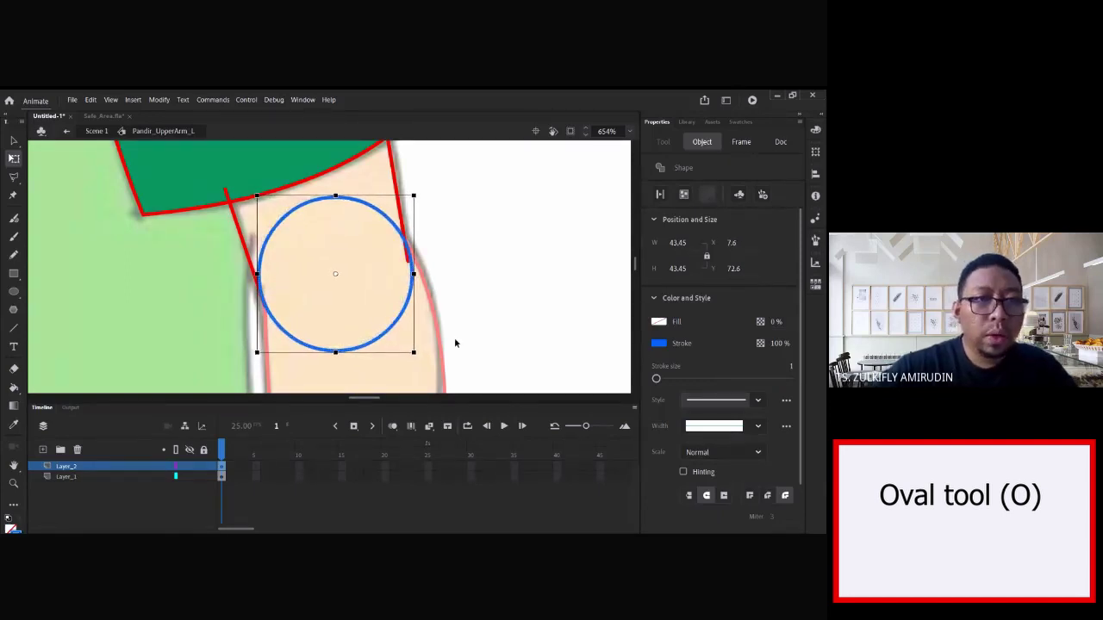
- Move the circle's layer below Layer_1 and set it as a mask layer
drag(98, 470, 93, 481)
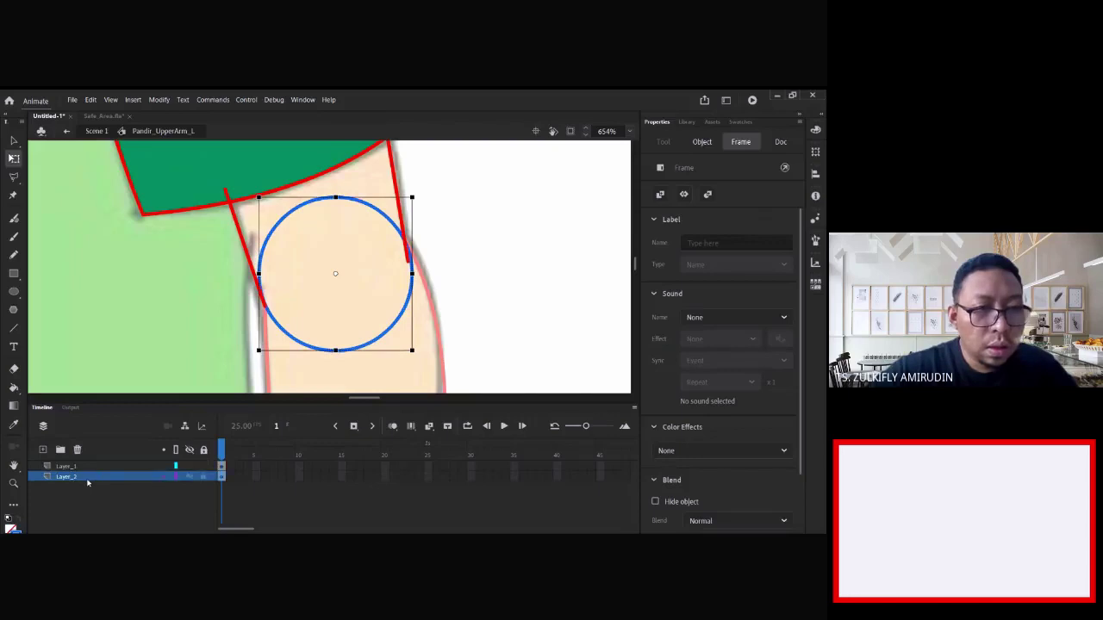
right_click(93, 483)
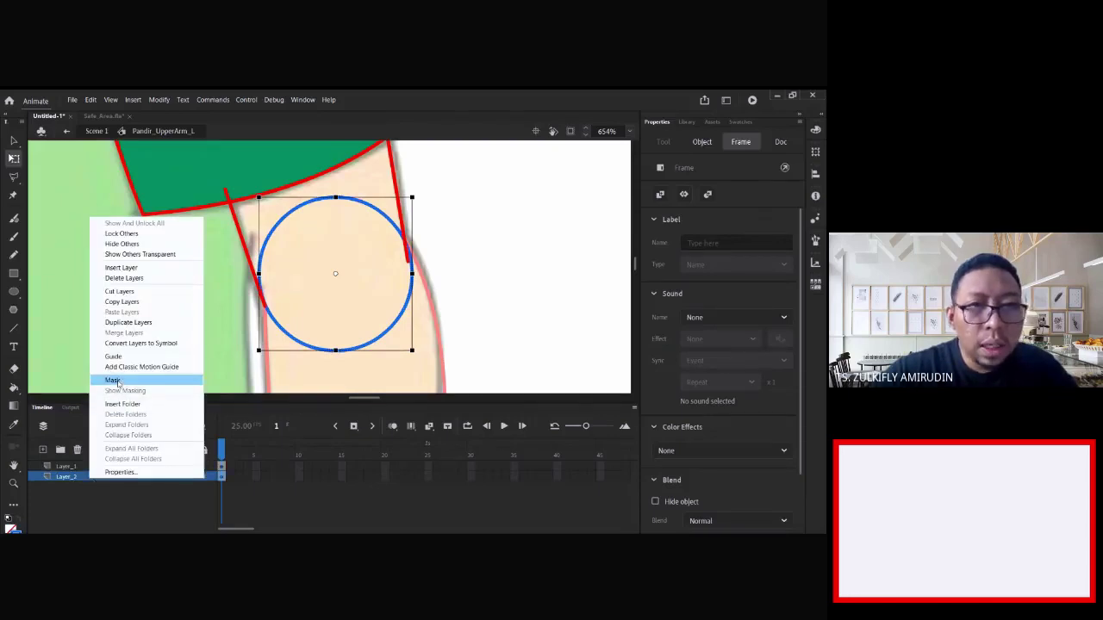
click(115, 380)
click(113, 501)
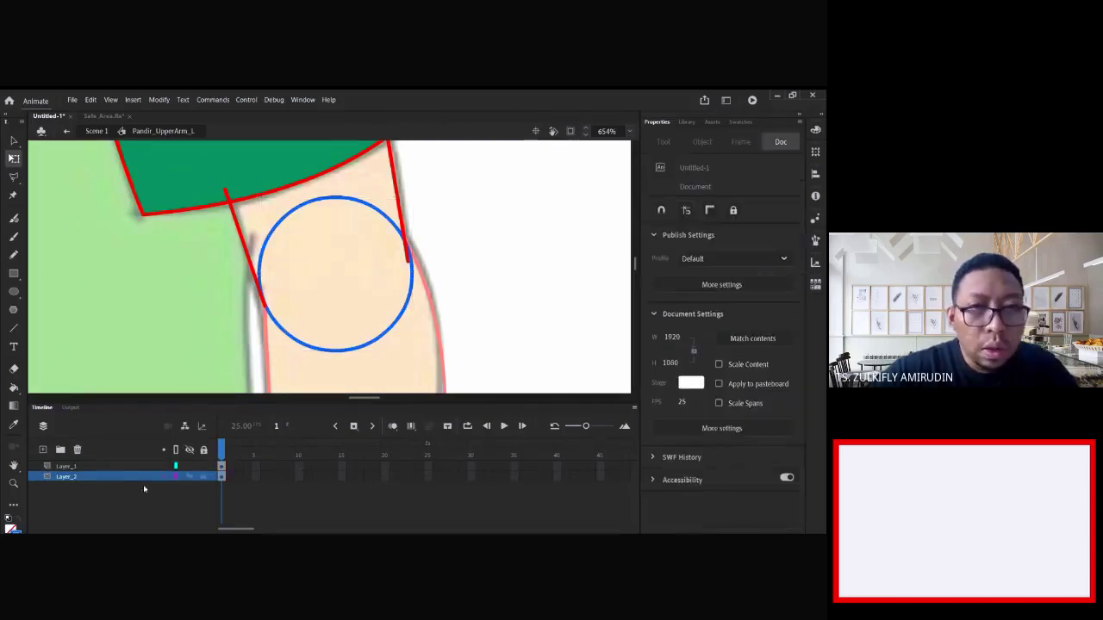
- Copy the elbow circle and paste it in place on Layer_1 with the sleeve artwork
click(361, 348)
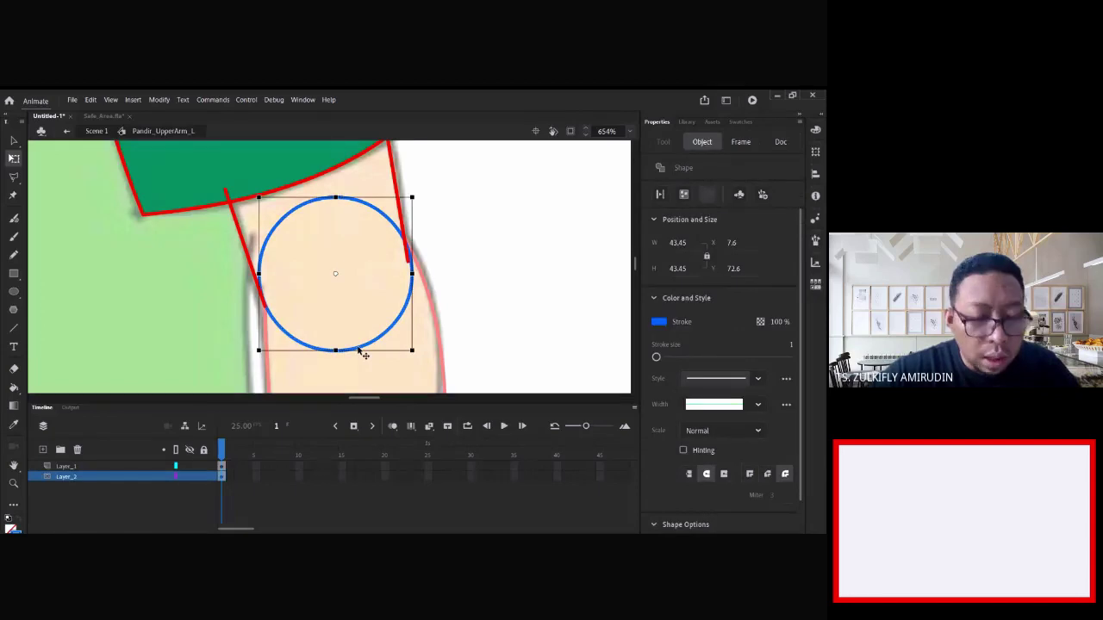
click(116, 465)
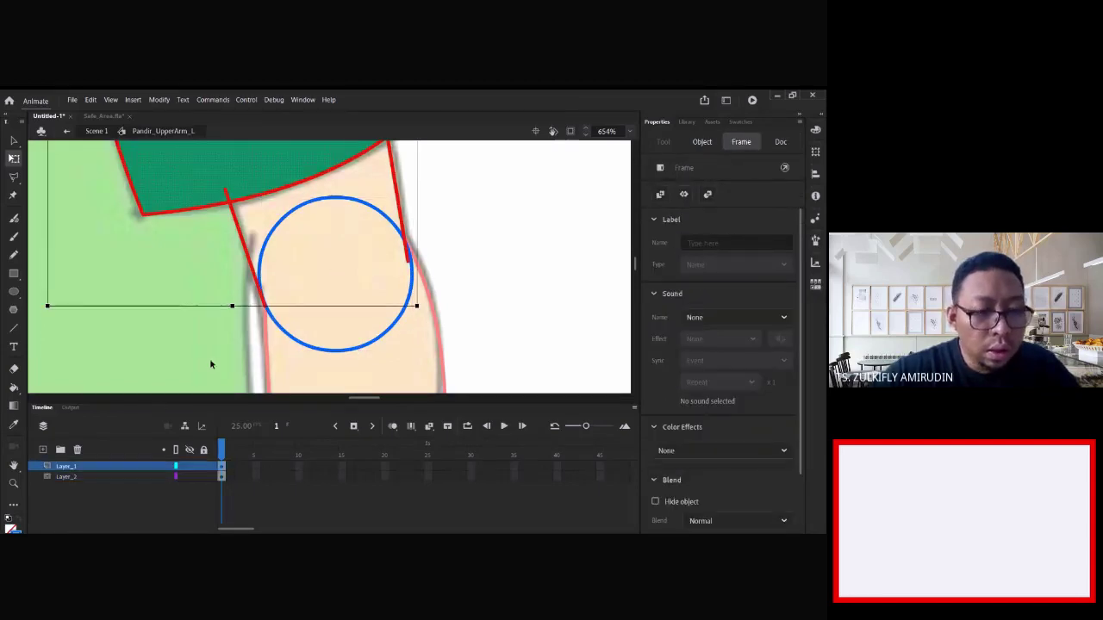
click(488, 282)
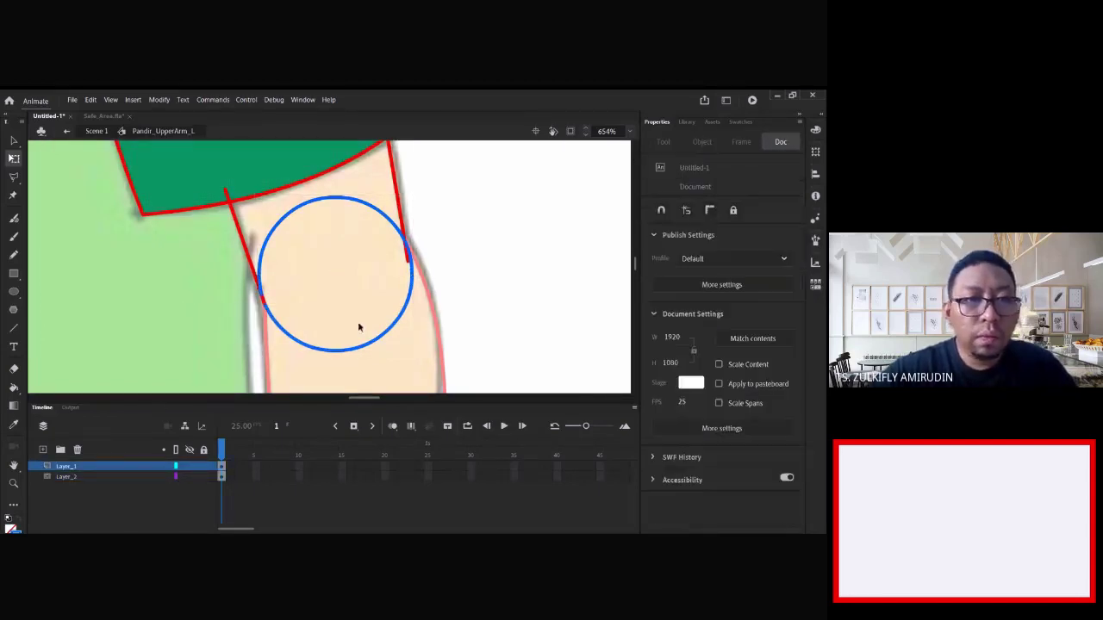
- Hide the original circle's layer and delete the upper arc of the copied circle, leaving the rounded elbow end
click(189, 476)
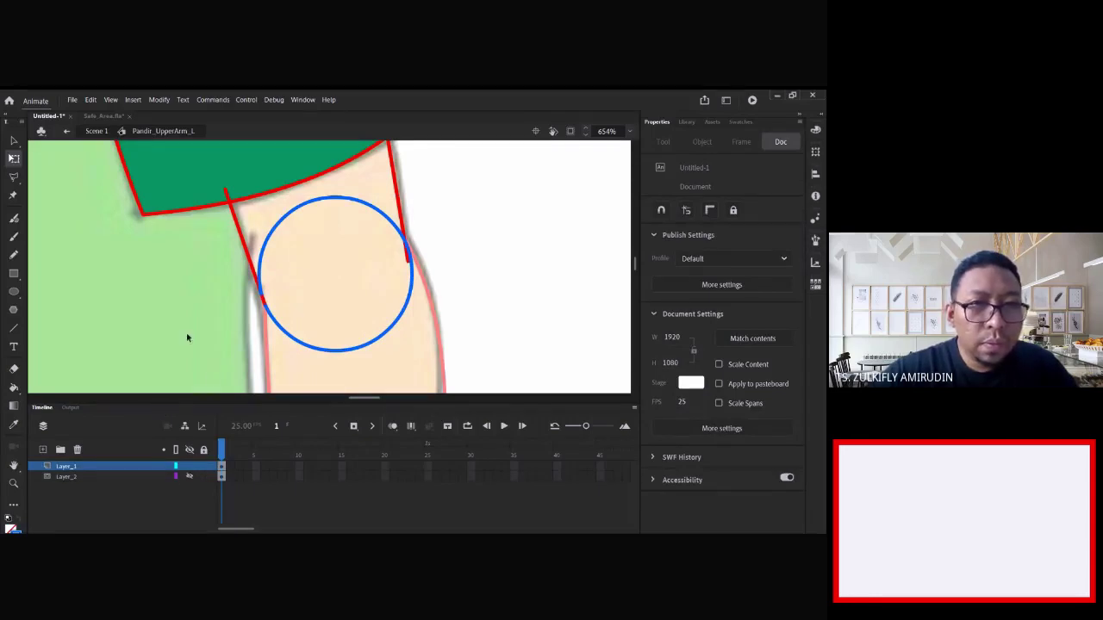
click(298, 213)
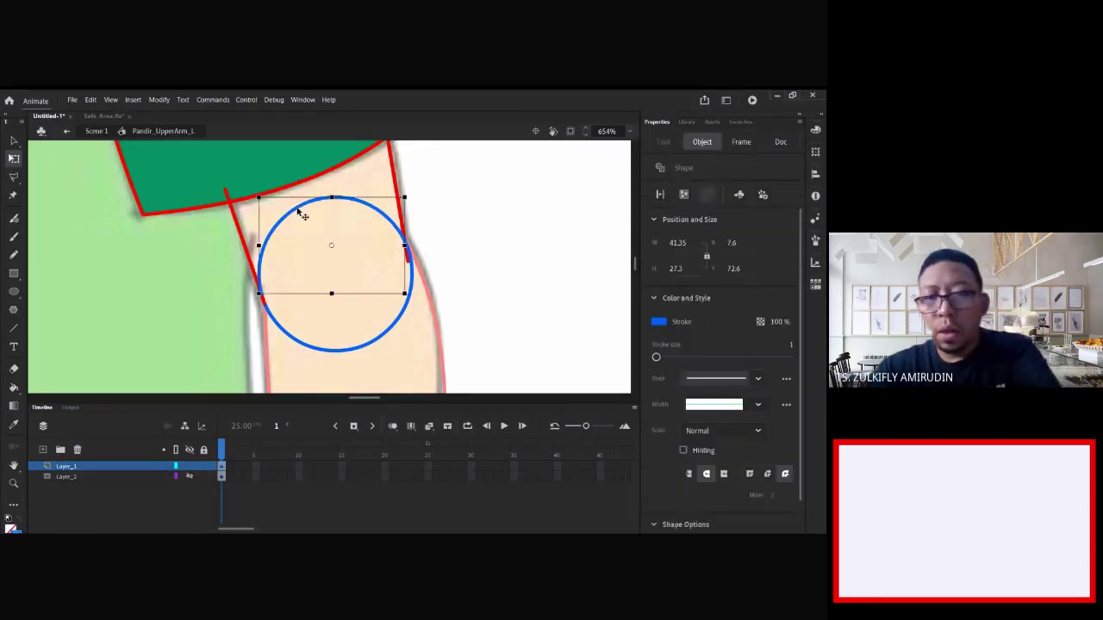
key(Delete)
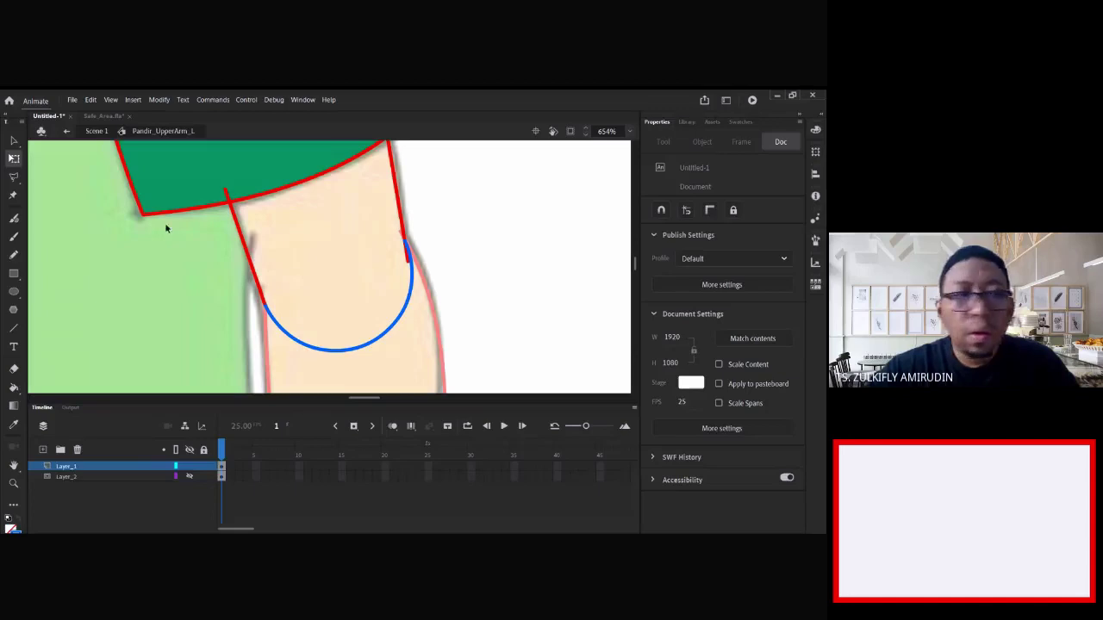
- Fill the closed arm area below the sleeve with skin tone #FFCC99 and delete the blue elbow arc
click(15, 389)
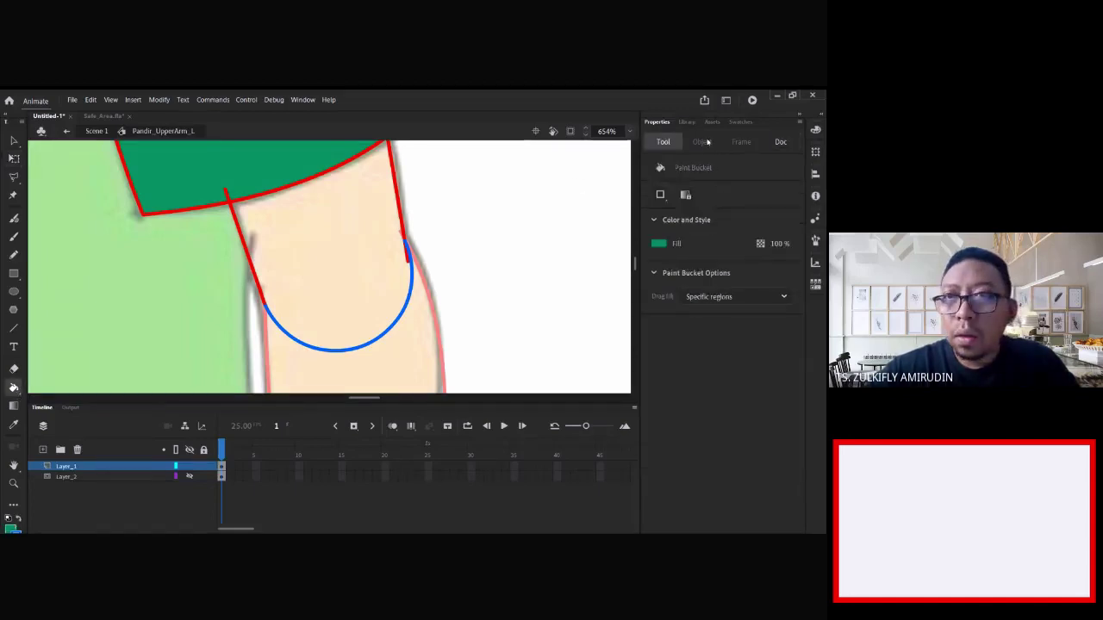
click(660, 245)
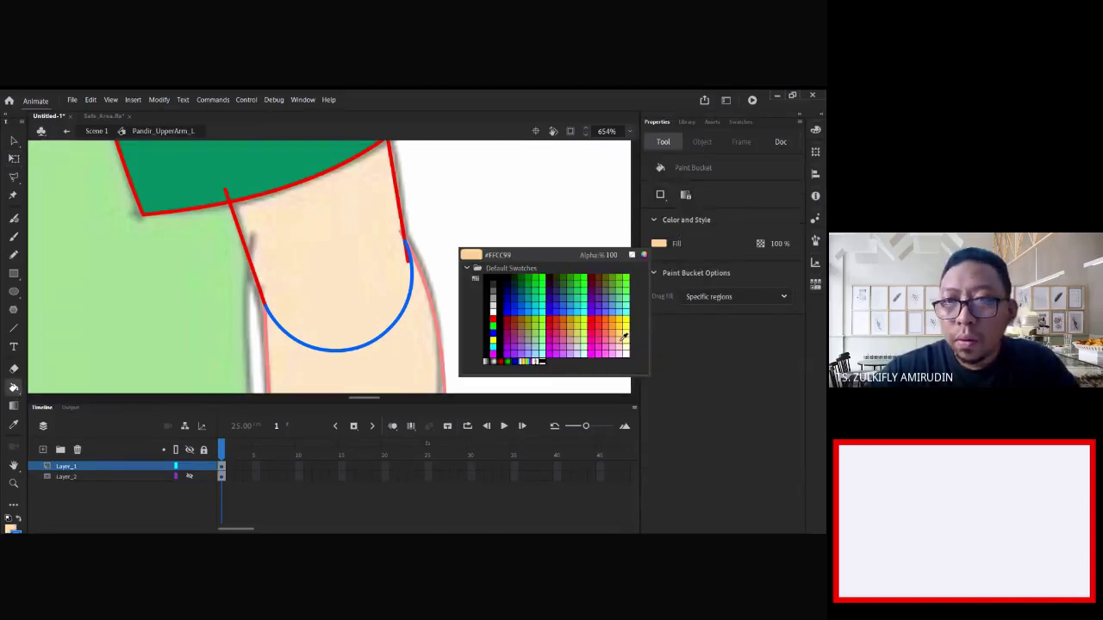
click(623, 345)
click(358, 297)
key(v)
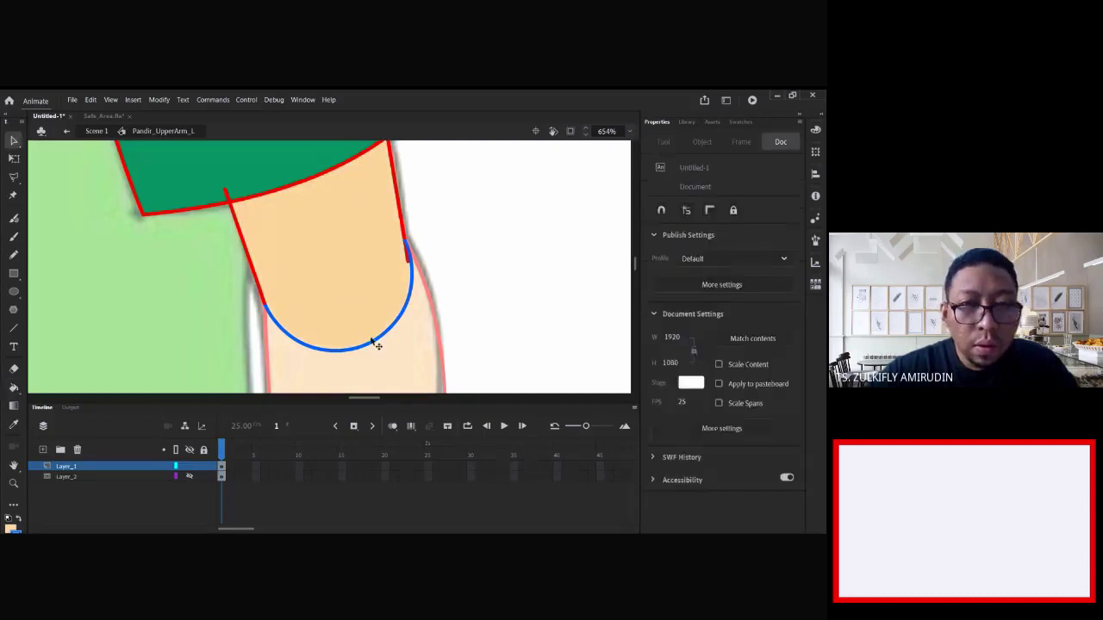
click(373, 348)
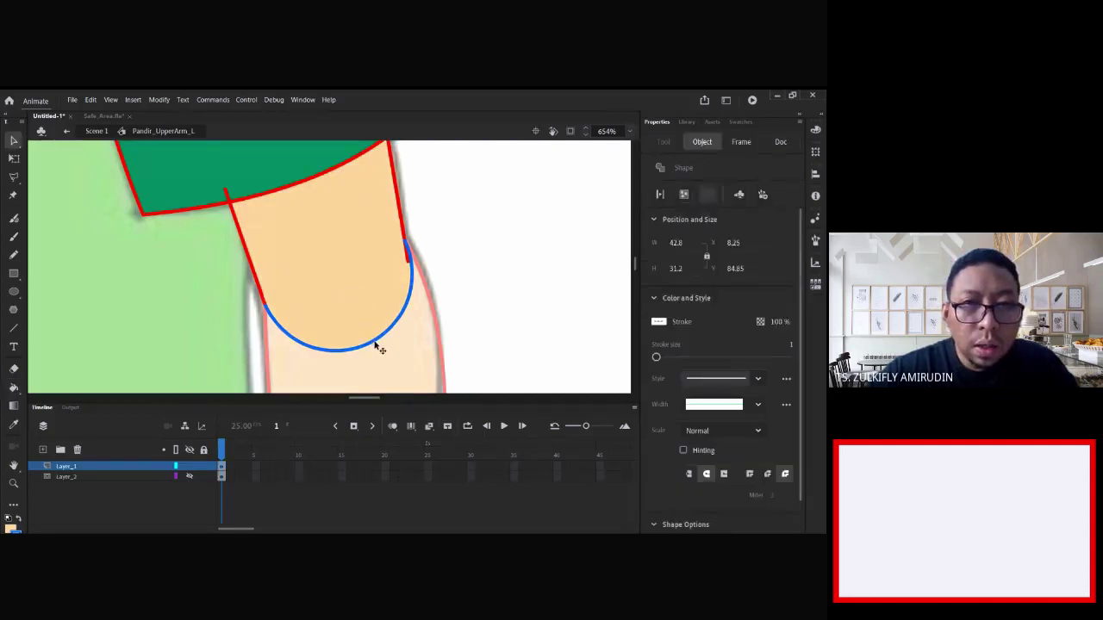
key(Delete)
- Place the circle's layer above Layer_1, show it and hide Layer_1
click(95, 477)
drag(100, 463, 100, 465)
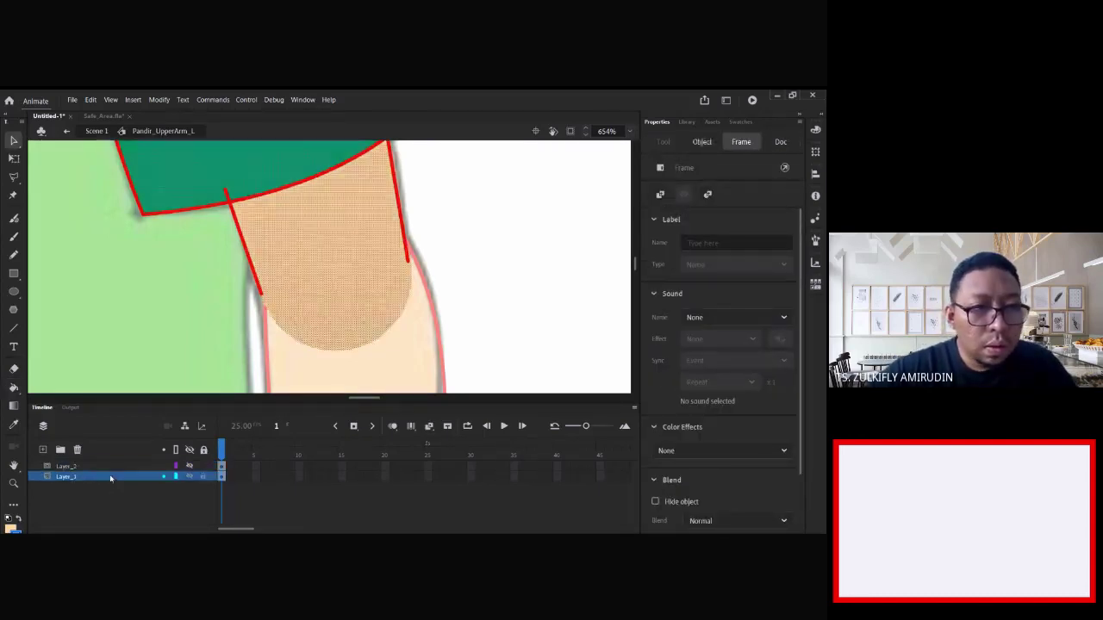
click(190, 476)
click(190, 466)
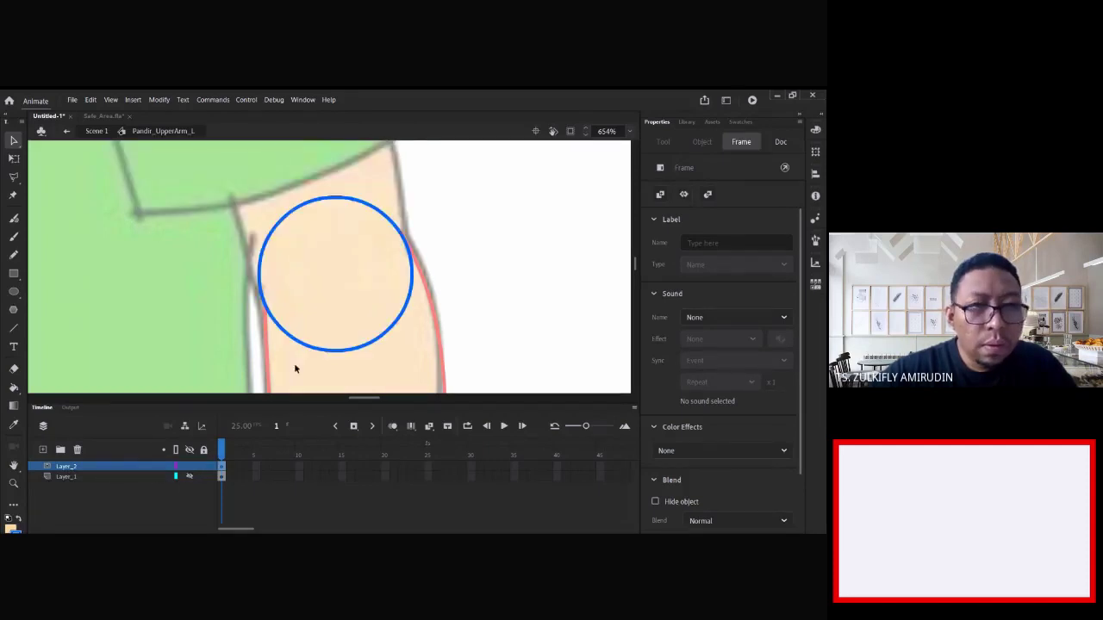
- Mark the circle's centre point with a red dot using the Classic Brush at size 1
click(362, 347)
click(14, 159)
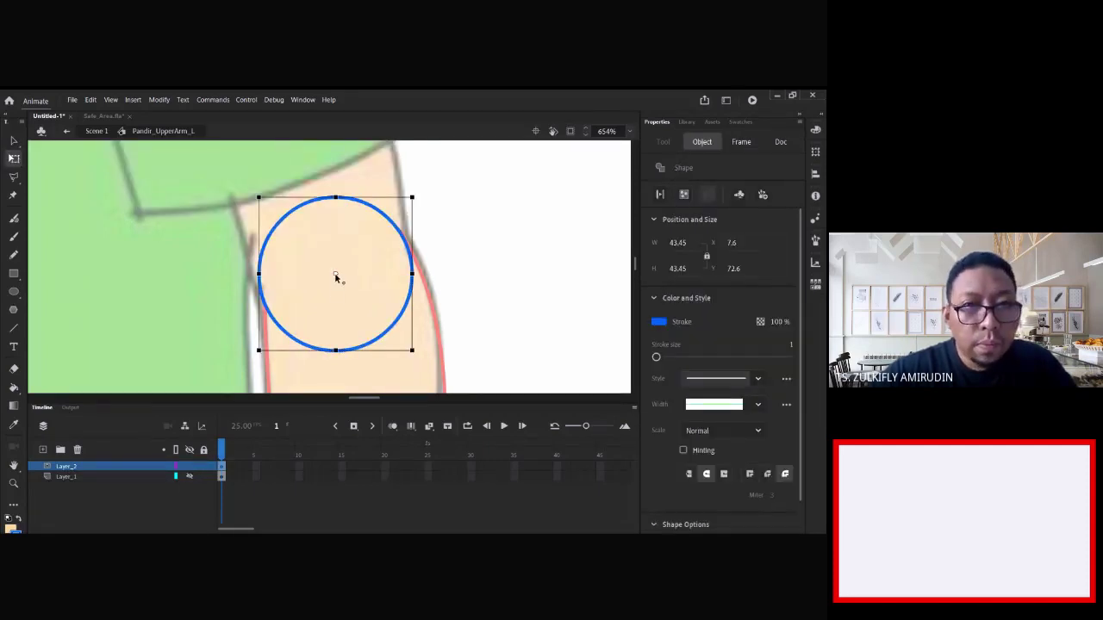
key(b)
key(v)
click(319, 349)
key(q)
key(b)
click(659, 246)
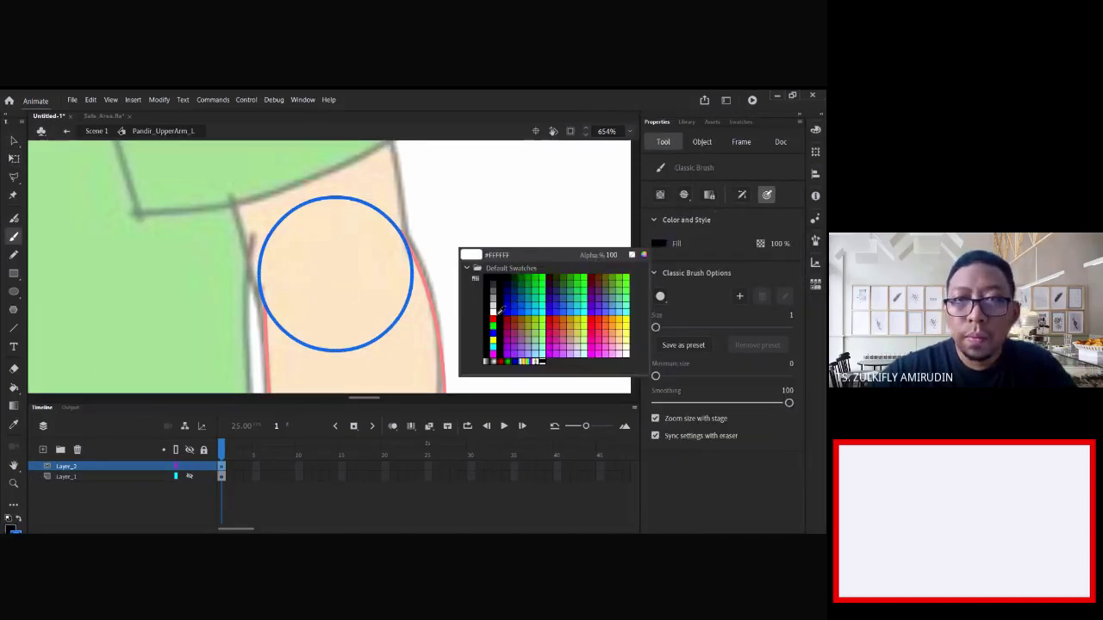
click(492, 329)
key(v)
key(q)
click(340, 272)
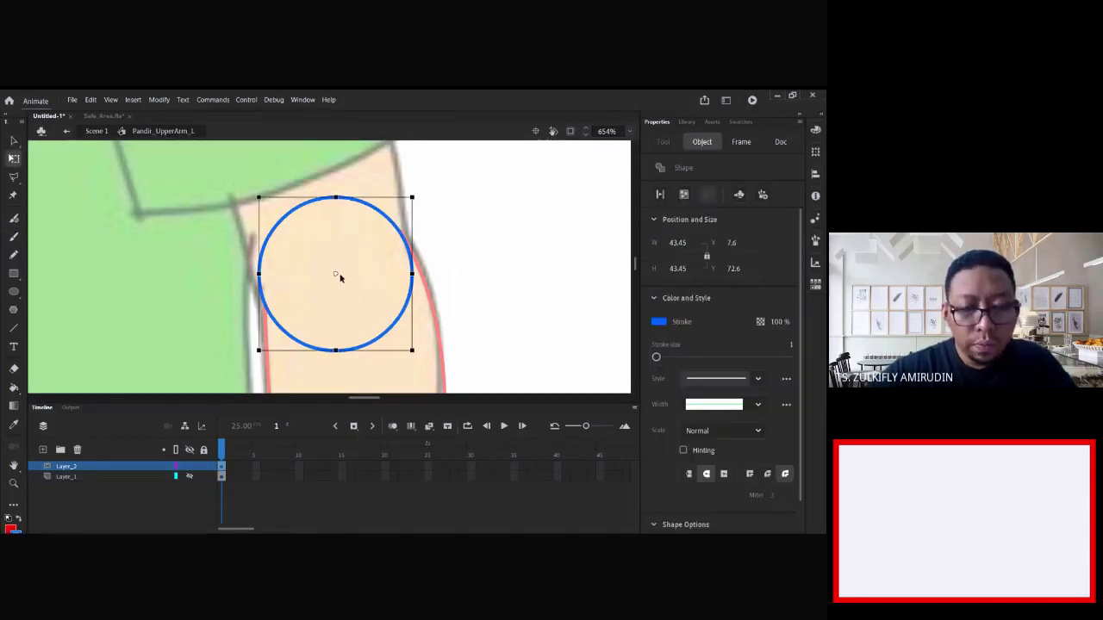
key(b)
click(334, 273)
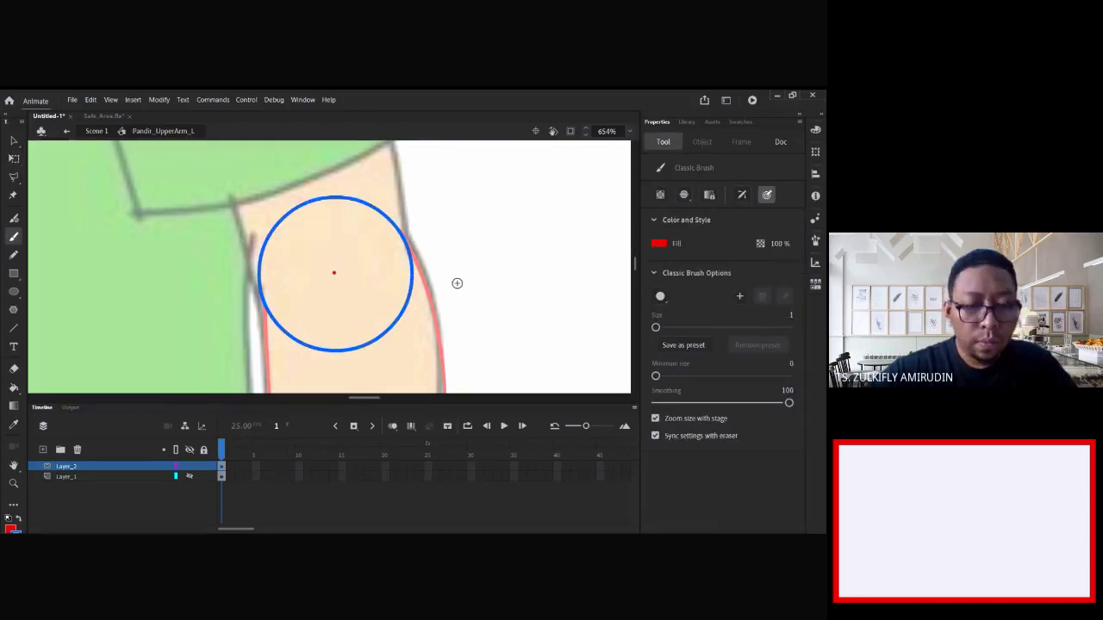
key(v)
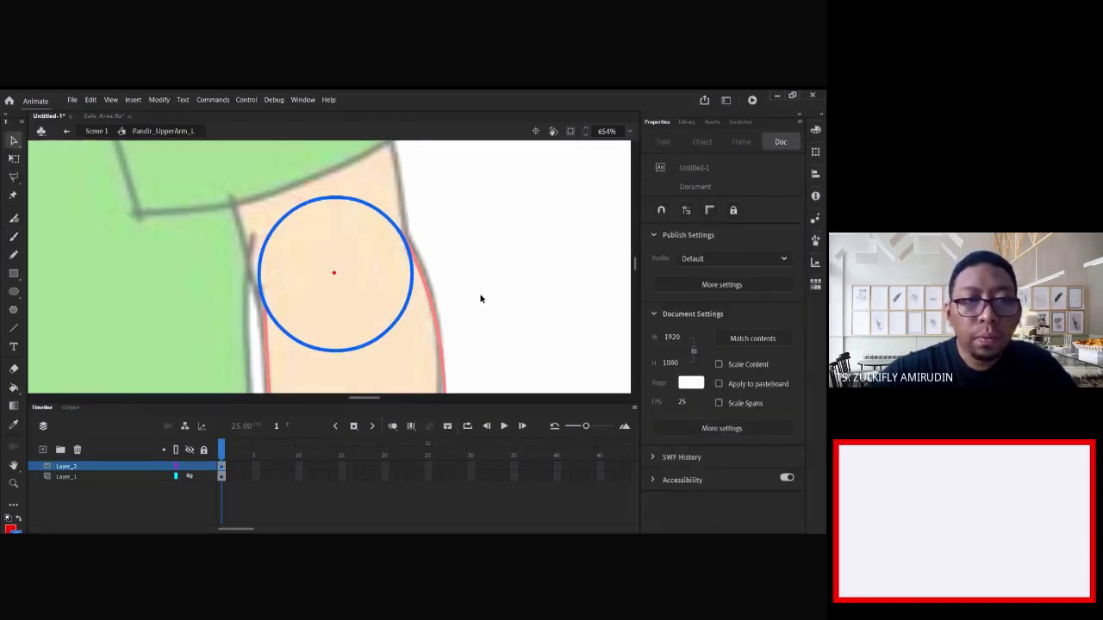
- Turn off the mask setting on the circle layer inside Pandir_UpperArm_L and return to Scene 1
double_click(153, 338)
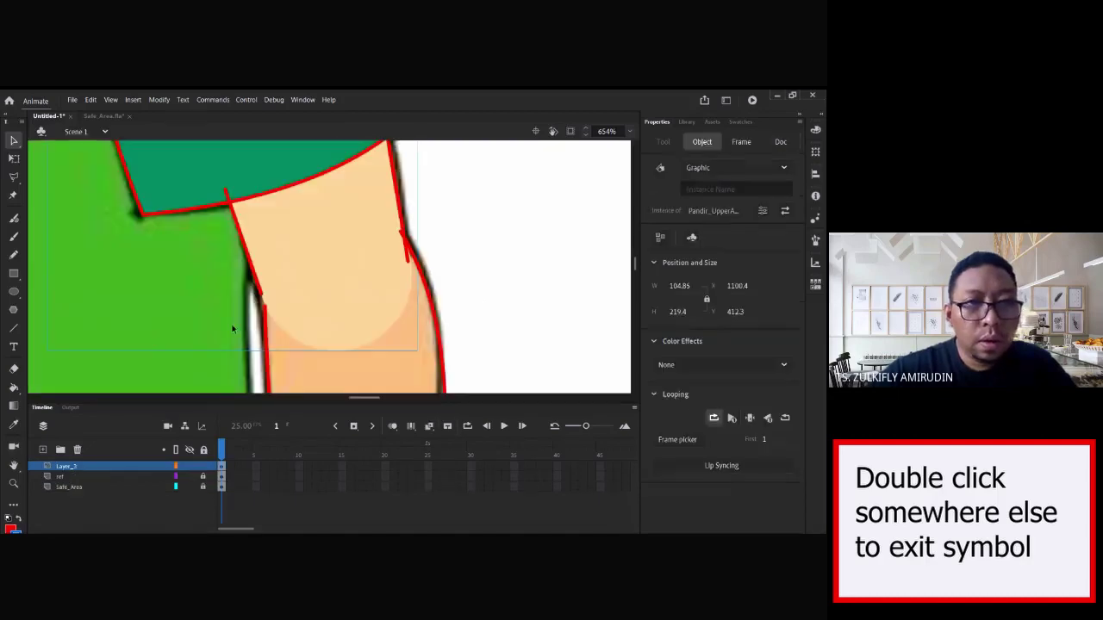
key(ctrl+minus)
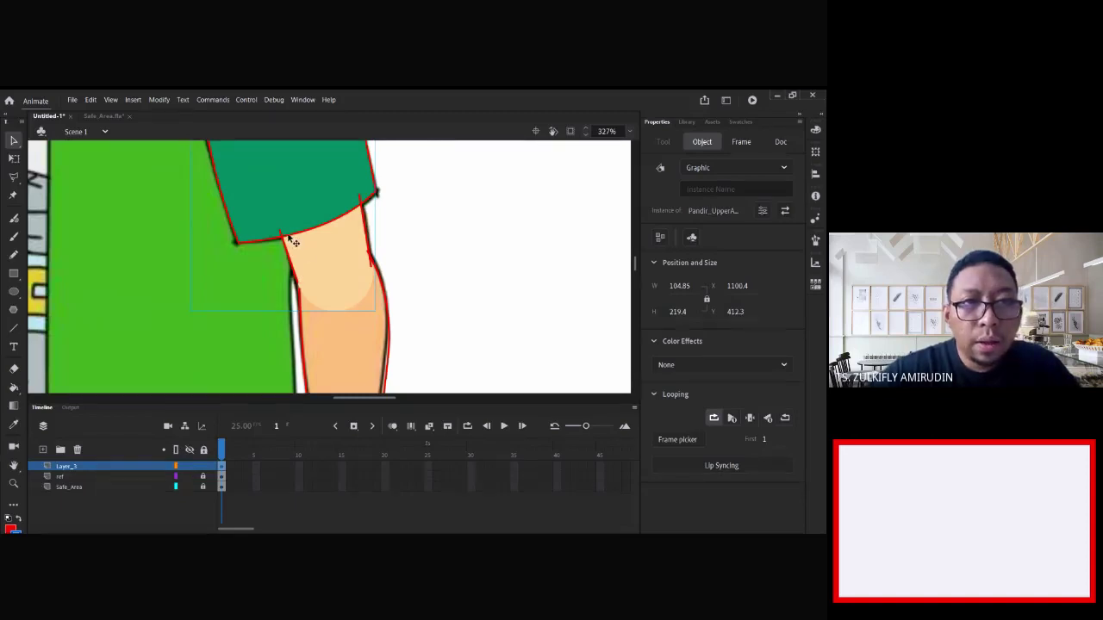
double_click(334, 272)
right_click(85, 468)
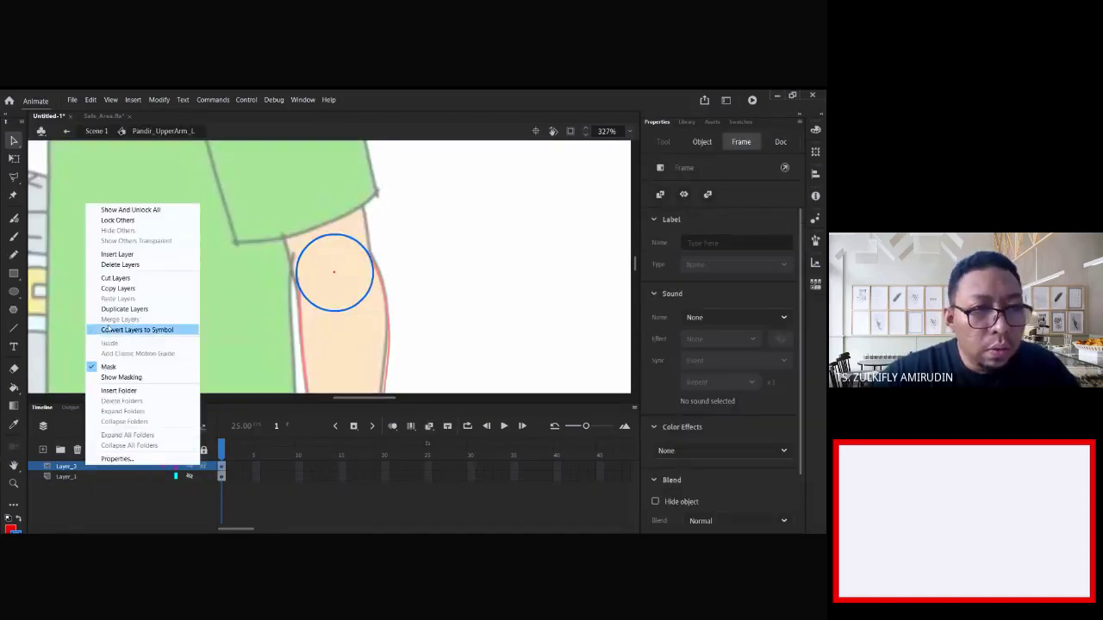
click(111, 365)
double_click(473, 291)
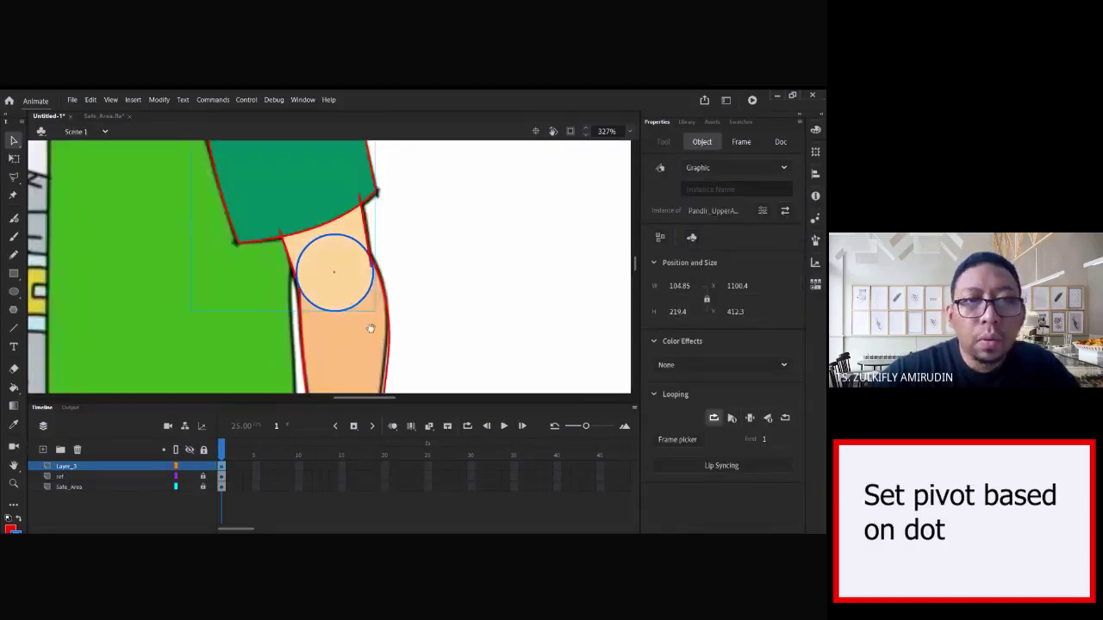
- Open the Pandir_LowerArm_L symbol for editing in place, with nothing selected
drag(381, 349, 401, 278)
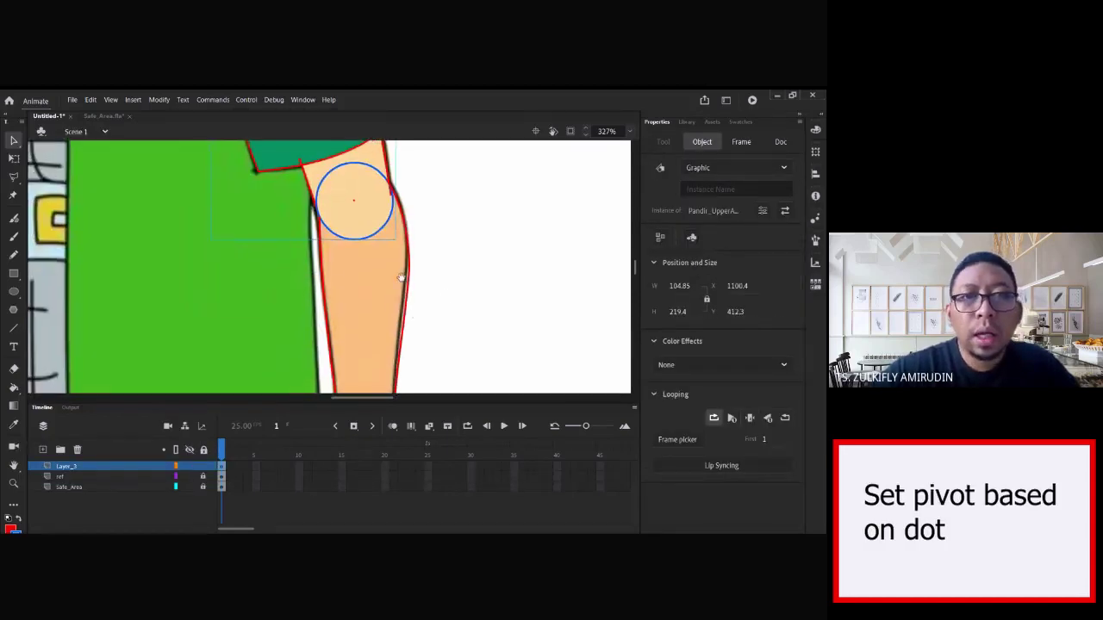
click(410, 336)
double_click(410, 336)
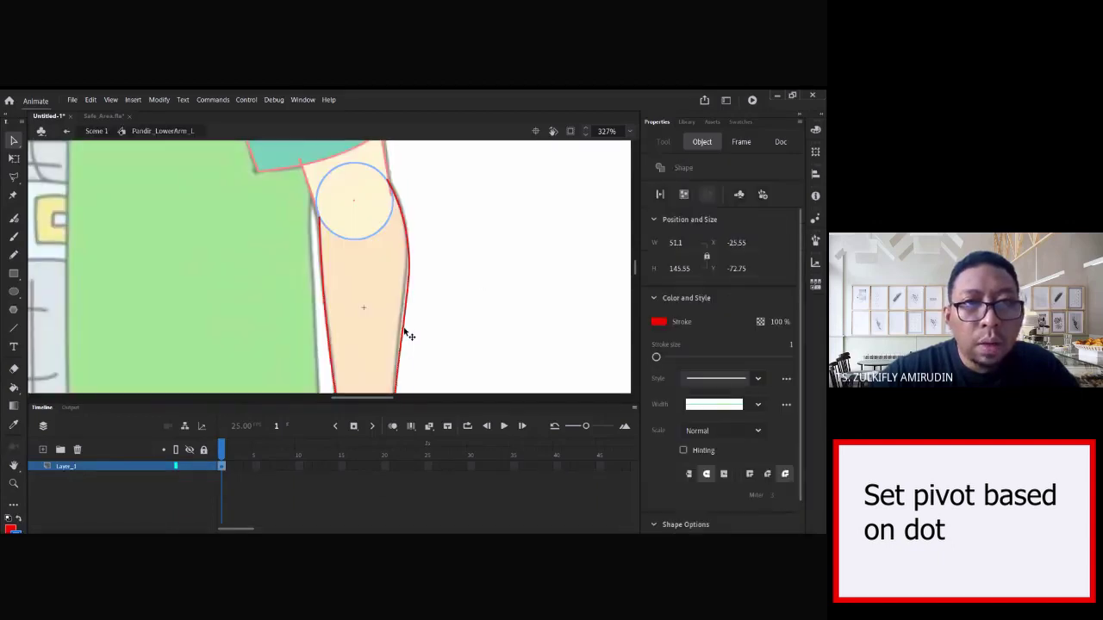
click(483, 293)
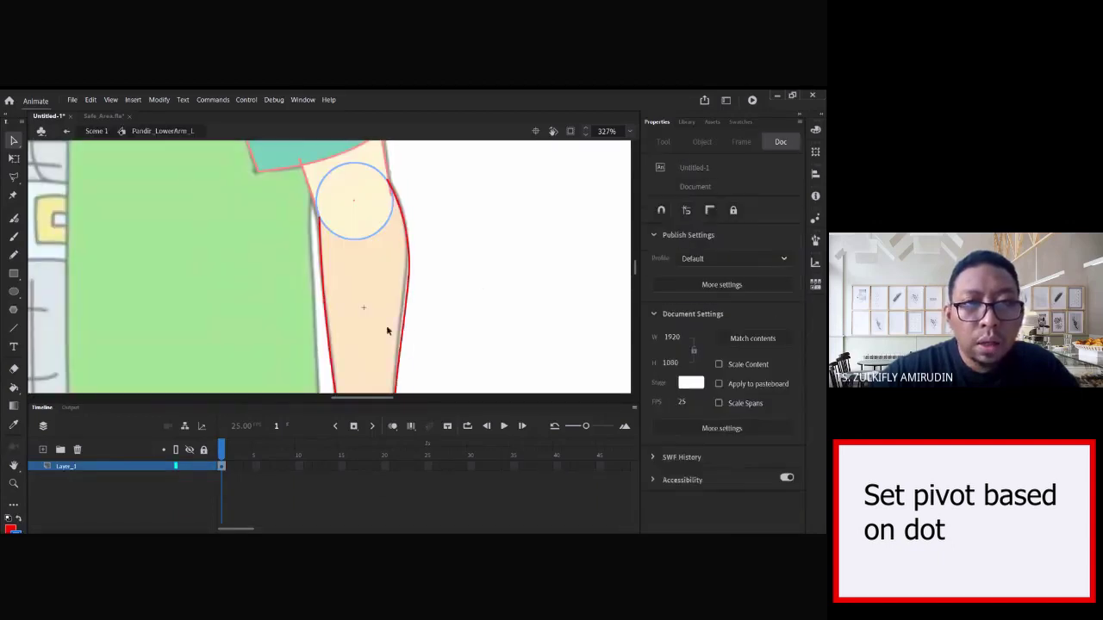
- In Scene 1, move the Pandir_LowerArm_L instance's transformation point onto the red elbow dot, test its rotation and undo the test
click(96, 131)
key(q)
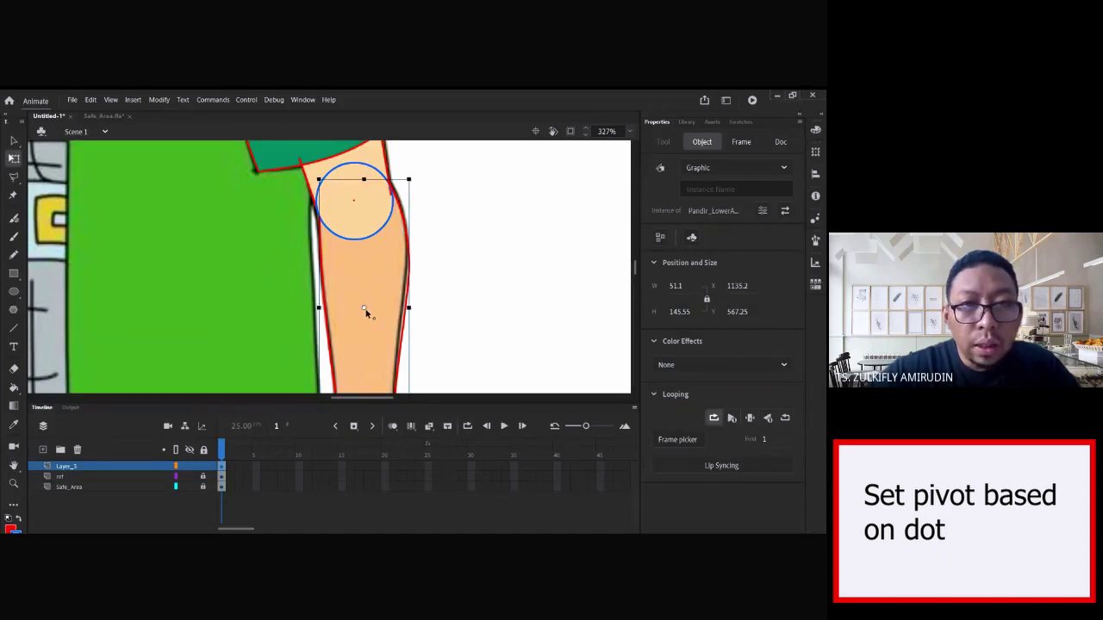
drag(363, 308, 353, 202)
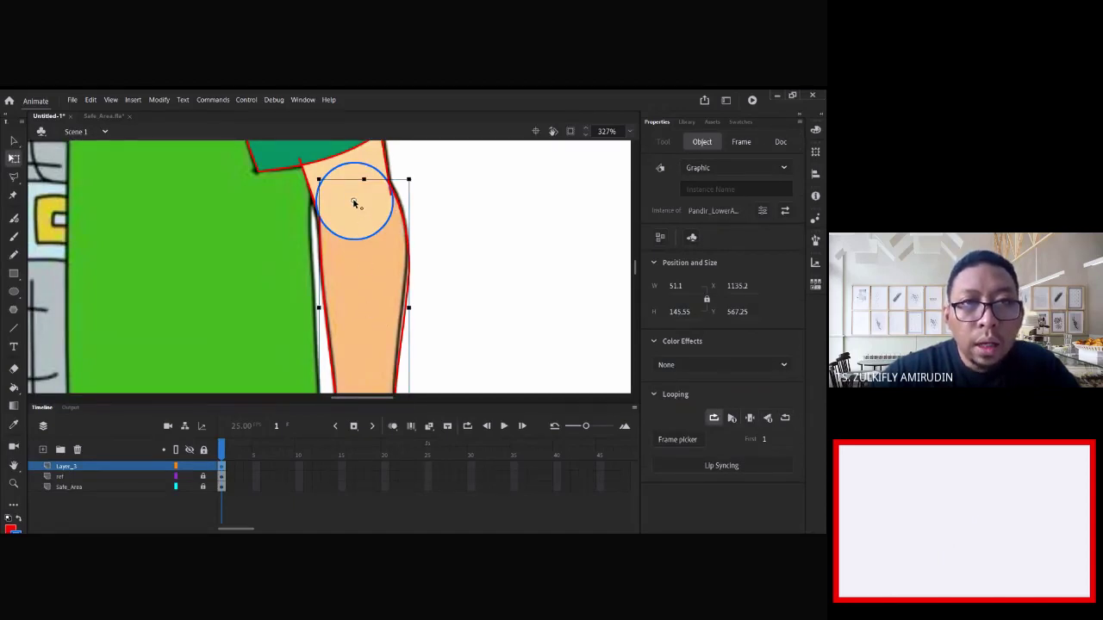
drag(417, 186, 380, 288)
key(ctrl+z)
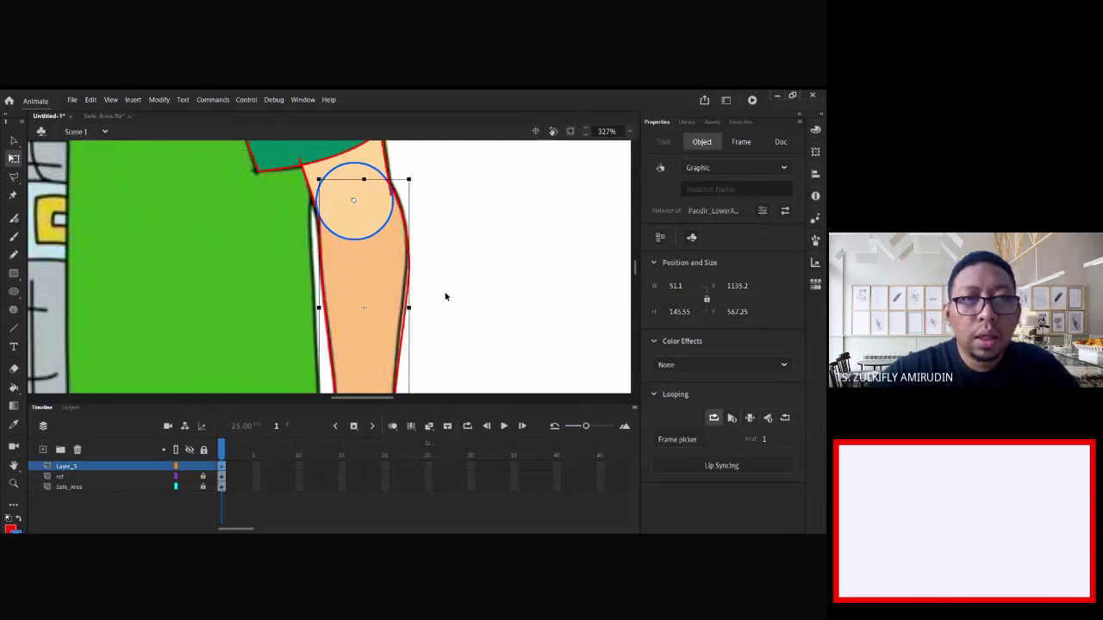
- Copy the blue elbow circle from inside Pandir_UpperArm_L and return to Scene 1
double_click(402, 213)
double_click(433, 243)
double_click(383, 233)
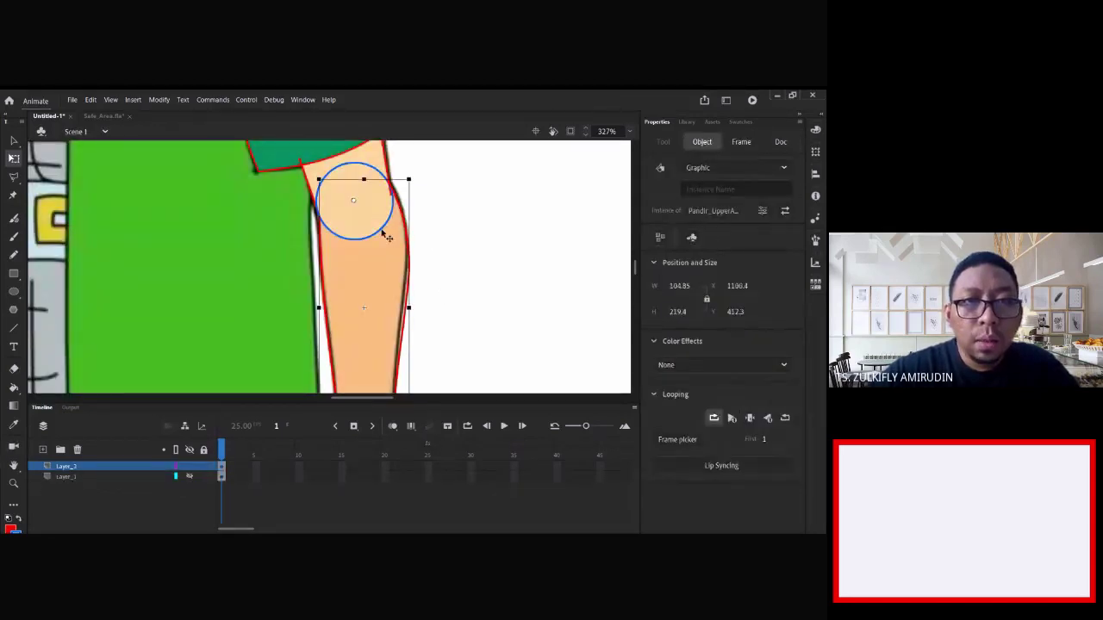
click(382, 232)
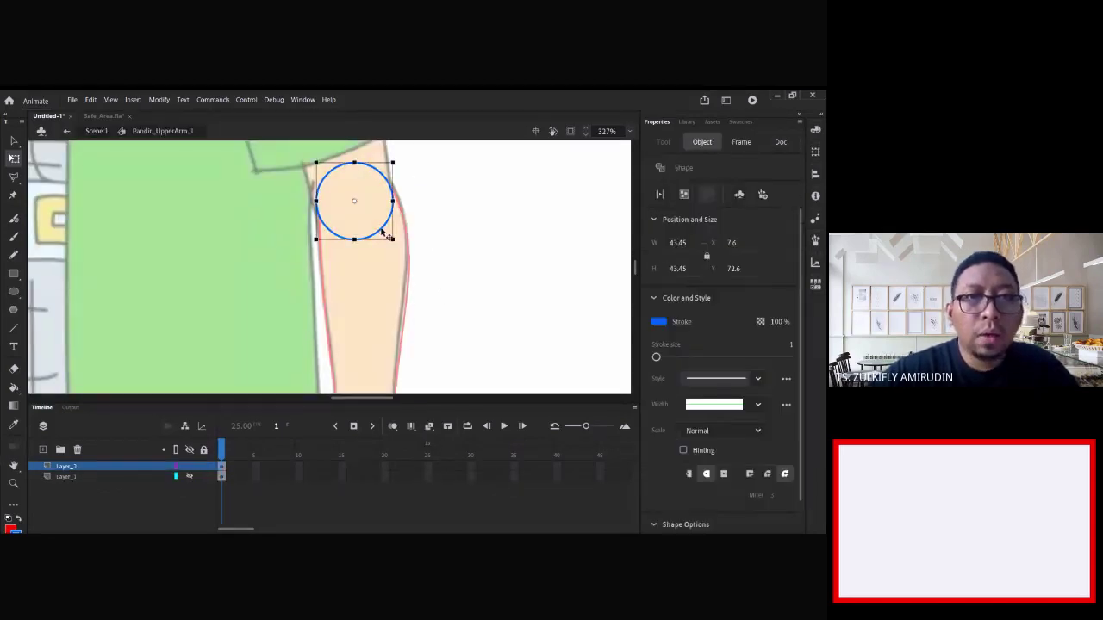
double_click(449, 263)
- Open Pandir_LowerArm_L in place, add a layer above Layer_1 and paste the copied circle onto it
click(410, 260)
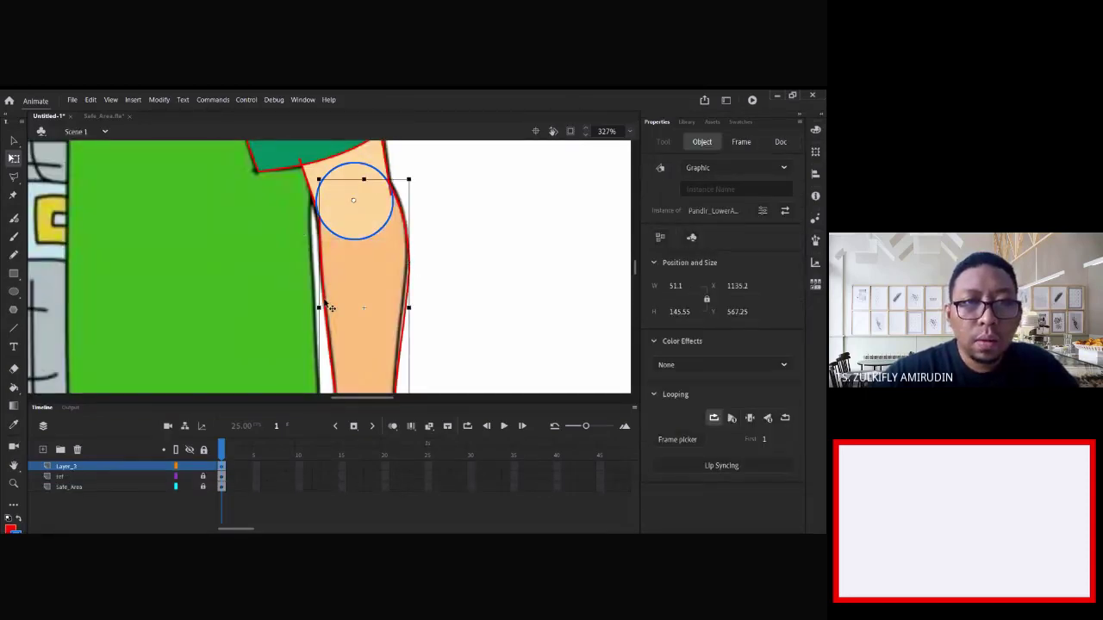
double_click(359, 272)
click(45, 450)
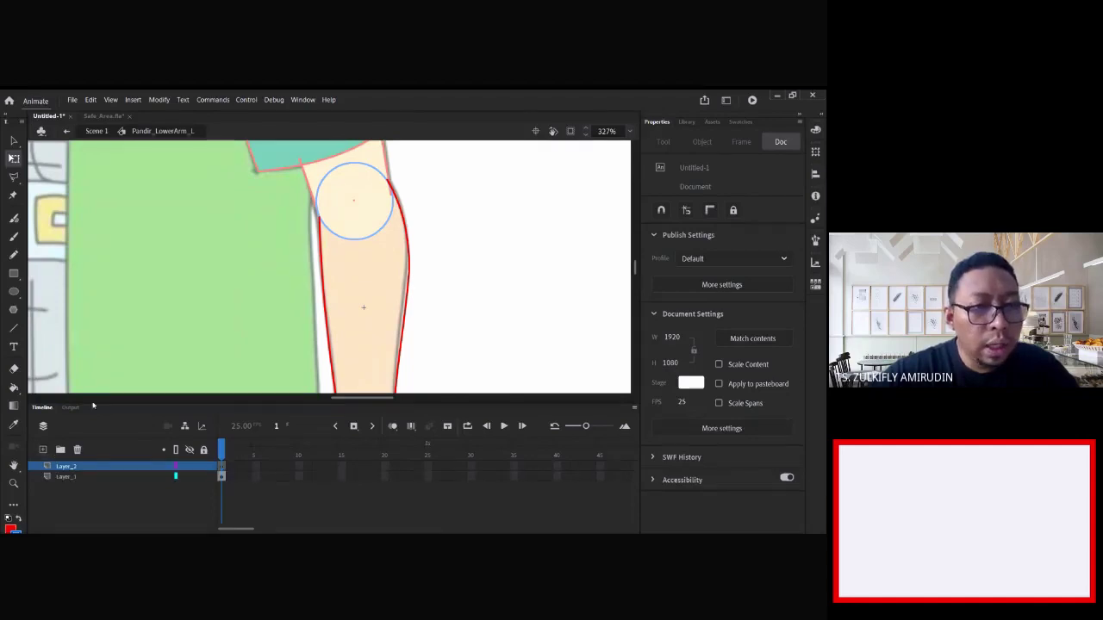
click(420, 251)
key(ctrl+v)
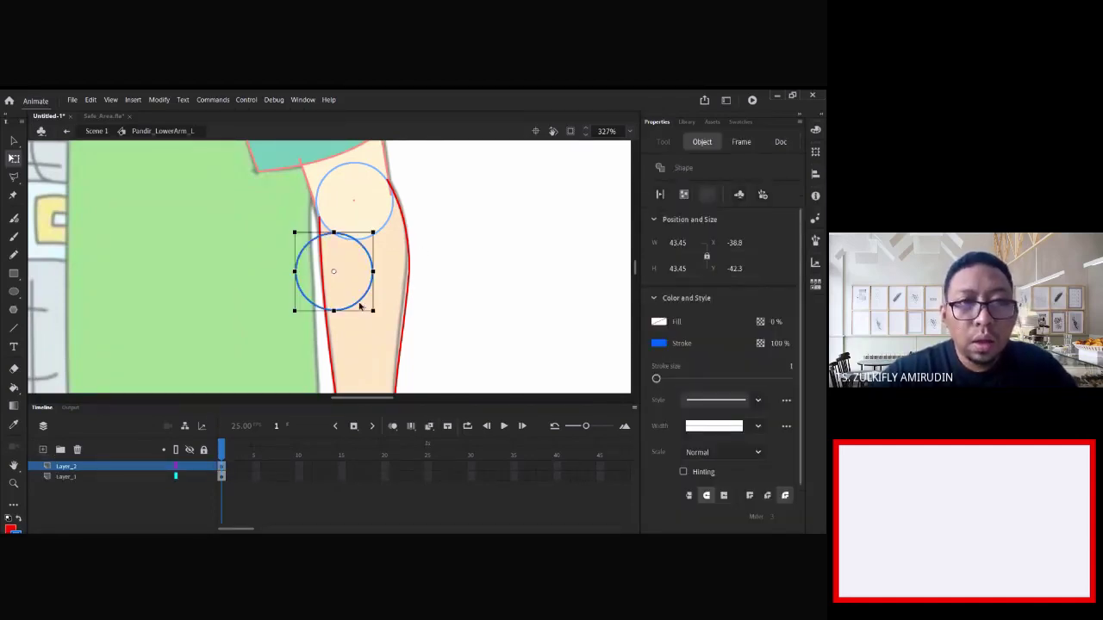
- Align the pasted circle exactly over the upper arm's elbow circle, at X -27.2, Y -82.3
drag(362, 302, 383, 232)
key(Up)
key(Up)
key(Left)
key(Up)
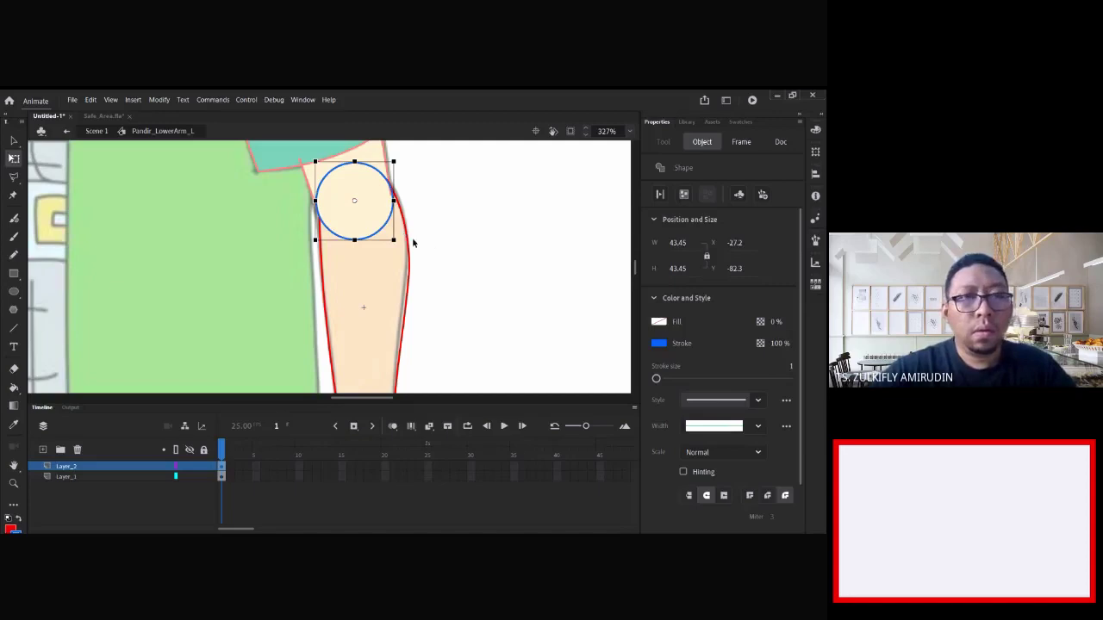
click(441, 241)
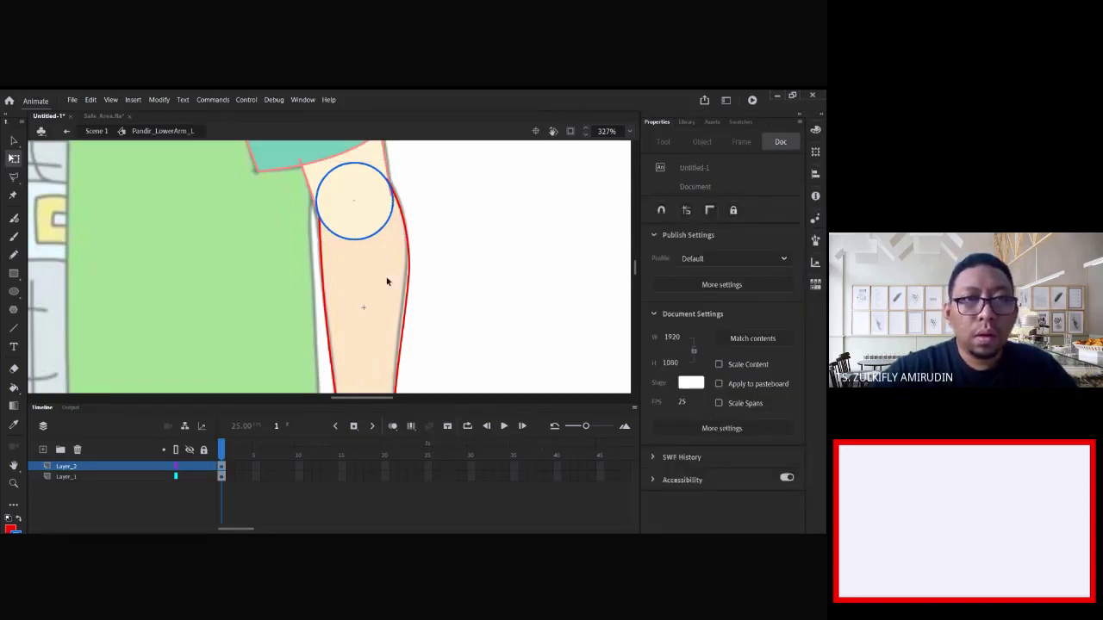
- Copy the aligned circle in place onto Layer_1 and hide the Layer_2 original
click(360, 168)
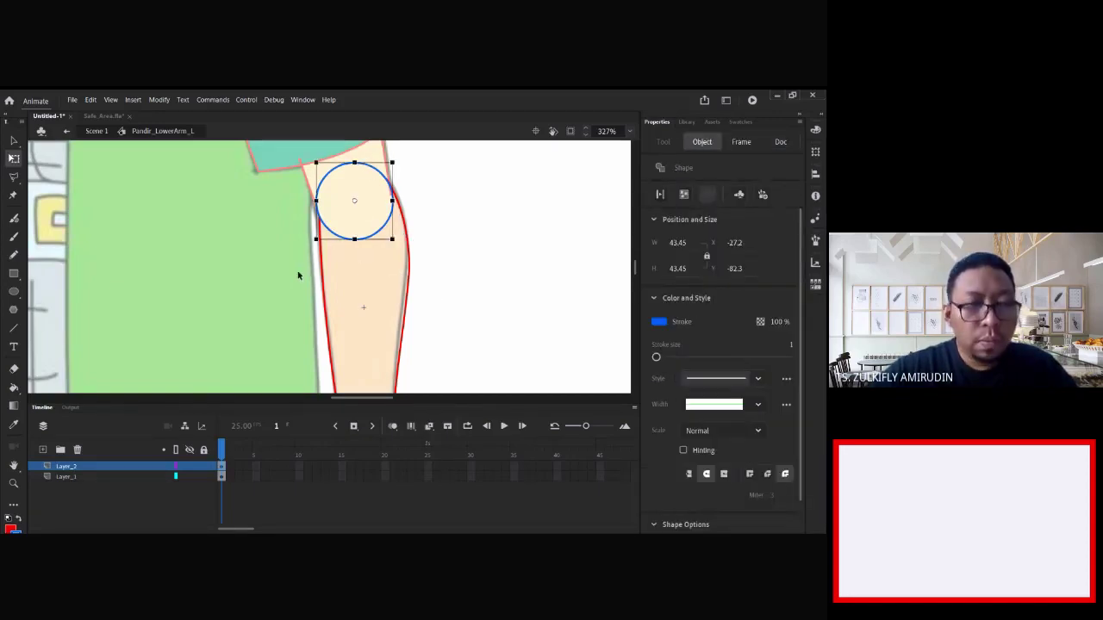
click(66, 479)
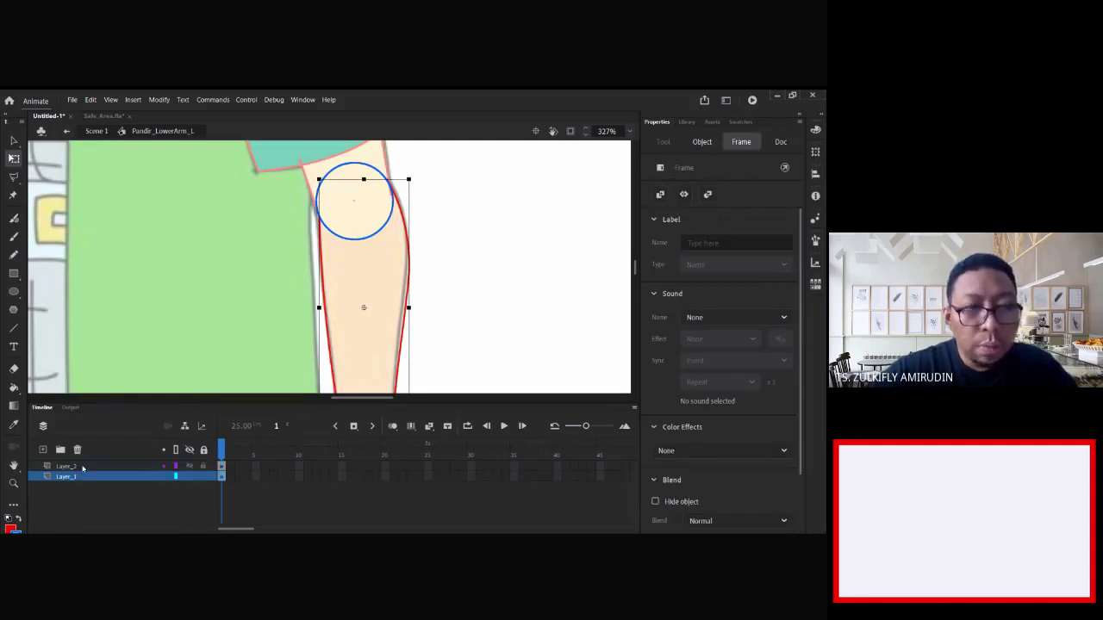
click(205, 302)
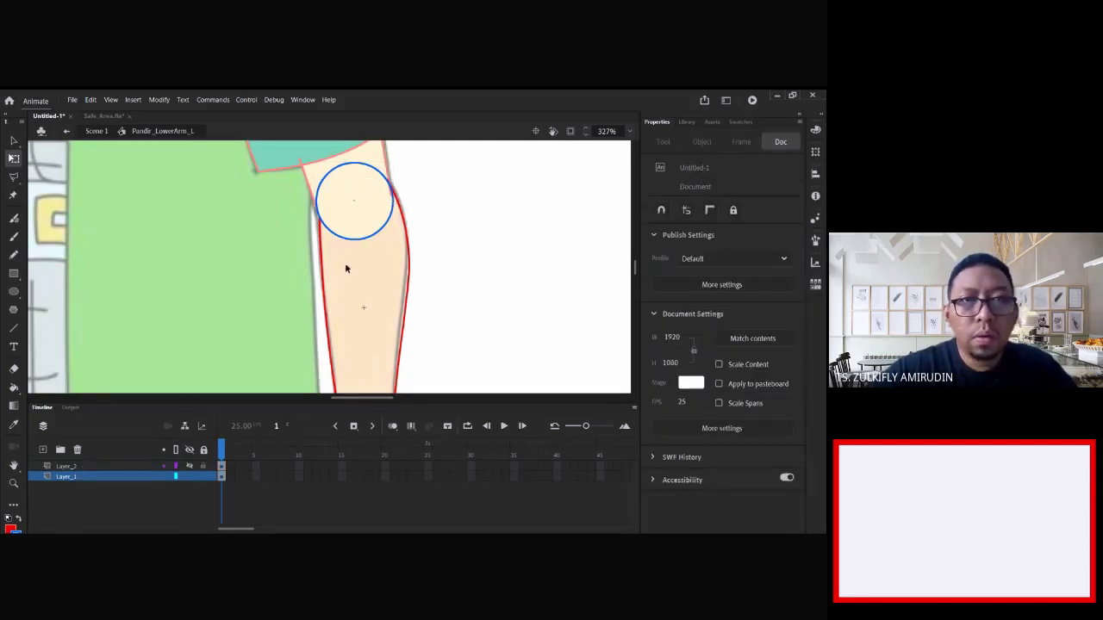
- Examine closely where the lower arm's two outline strokes meet the elbow circle on both sides
click(351, 241)
click(418, 246)
ctrl+click(327, 216)
click(330, 242)
click(317, 269)
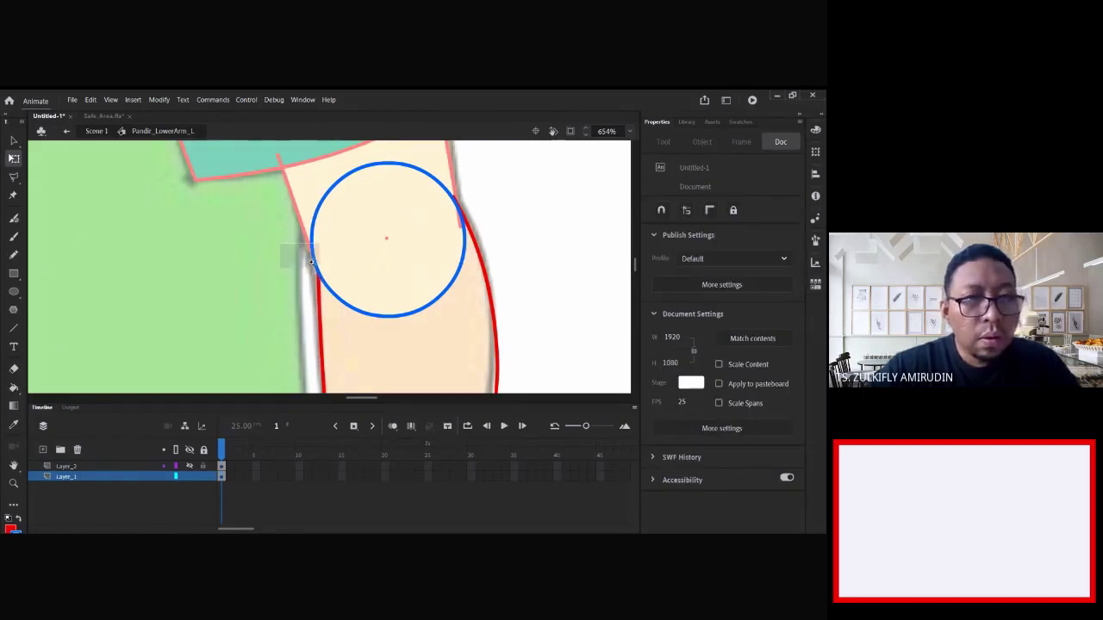
scroll(314, 276, up, 5)
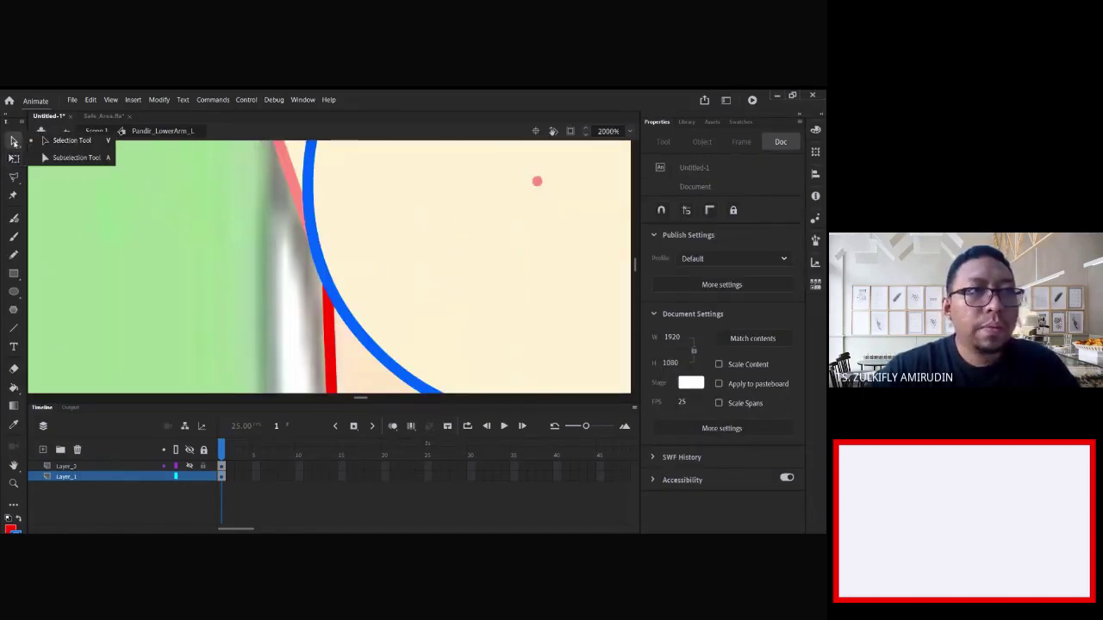
click(14, 141)
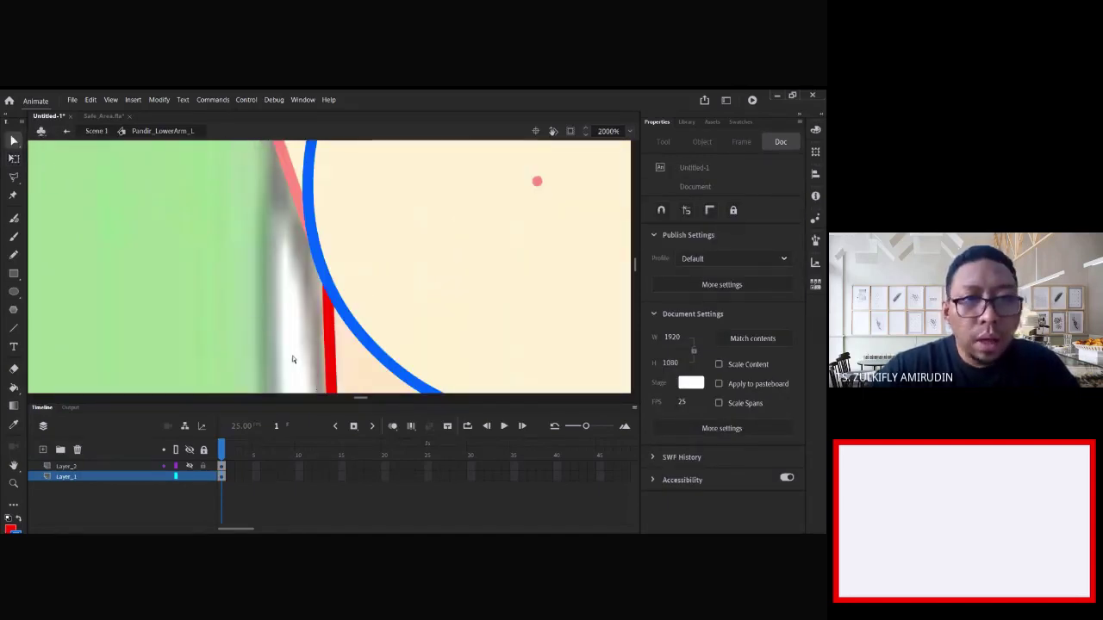
click(330, 283)
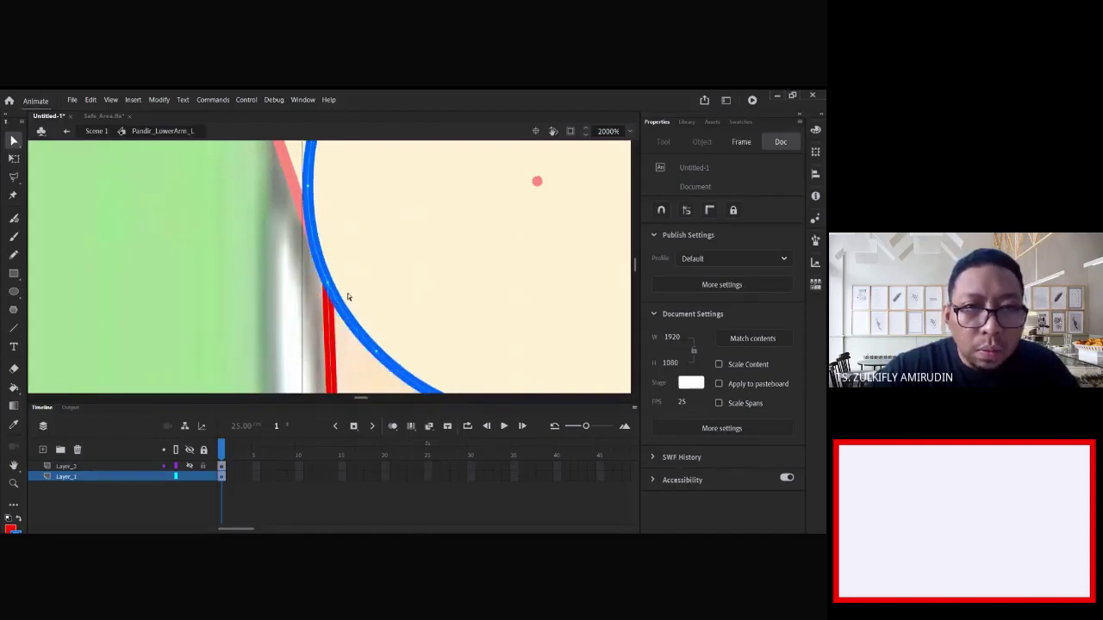
scroll(371, 294, down, 2)
scroll(372, 294, down, 1)
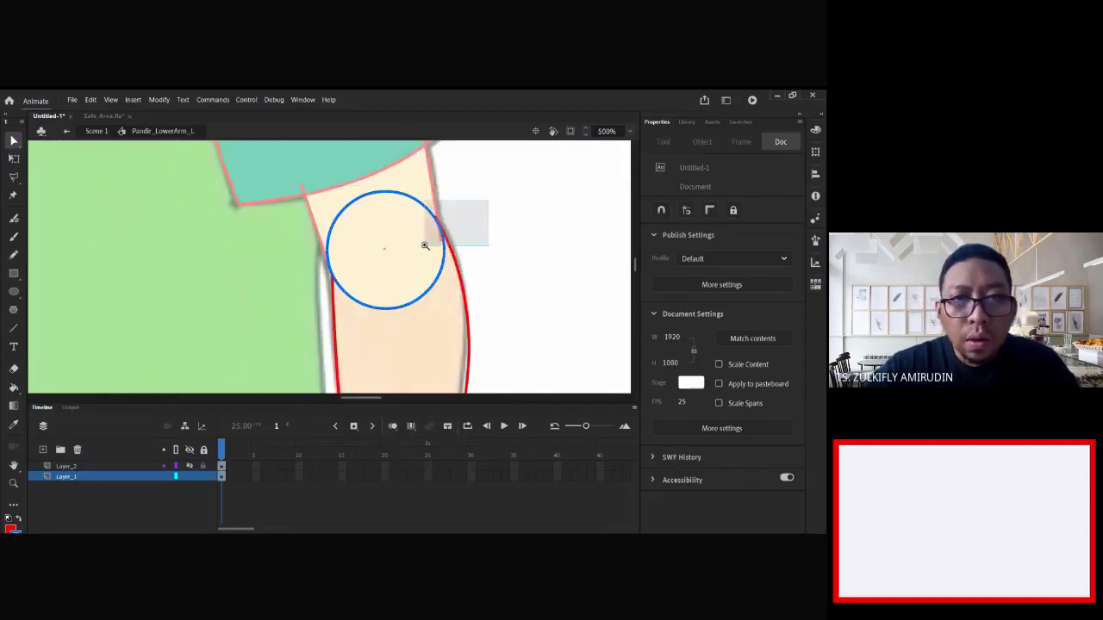
scroll(279, 286, up, 2)
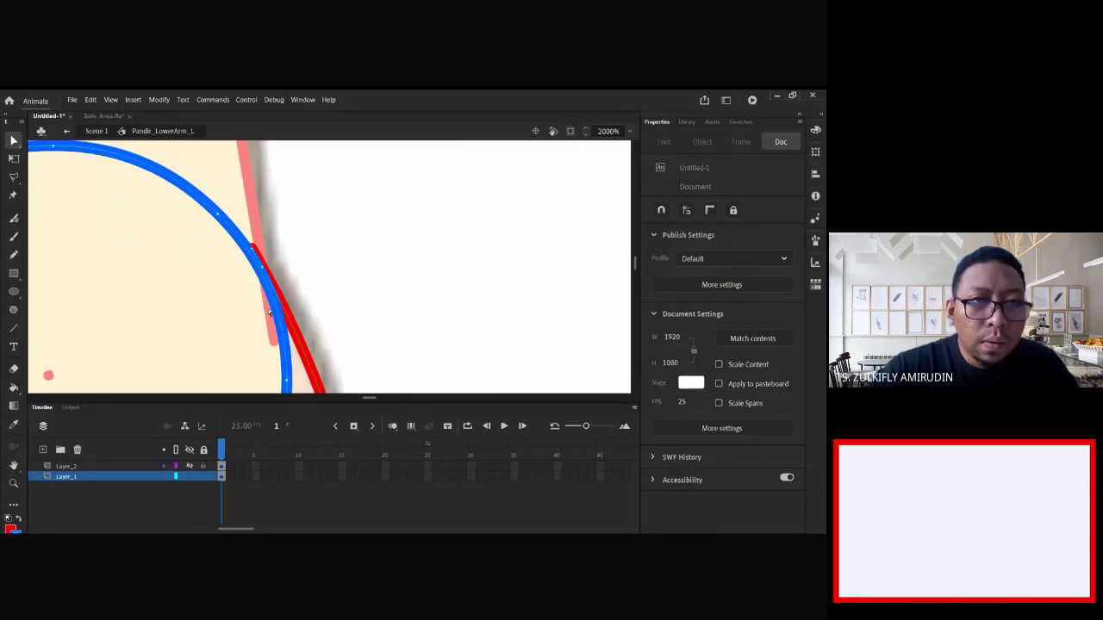
click(257, 270)
scroll(242, 377, down, 1)
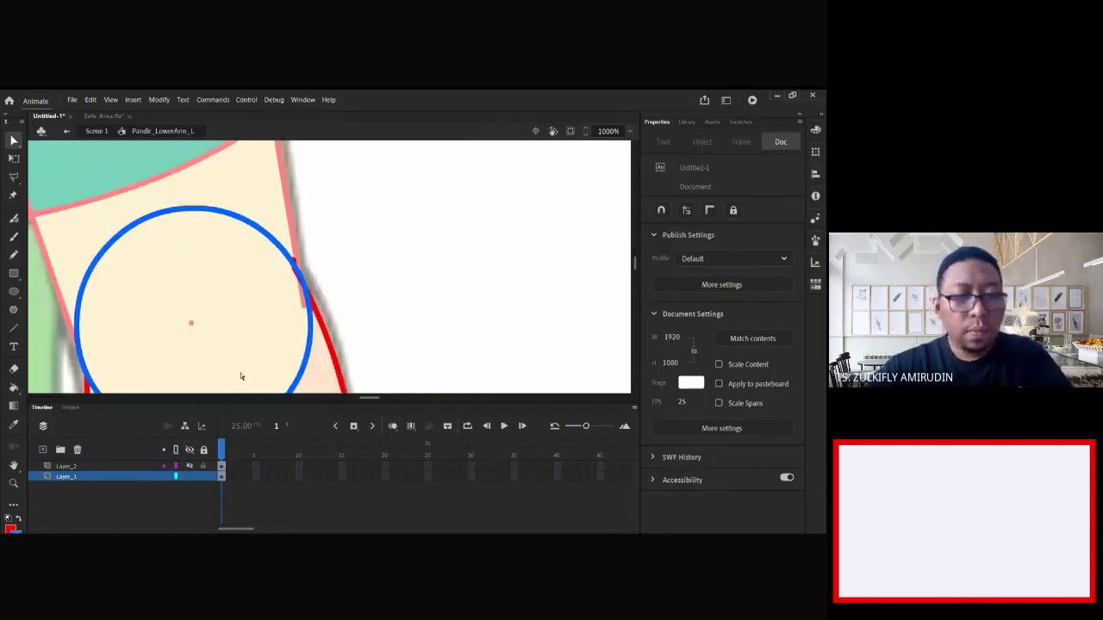
- Delete the circle's lower arc inside the arm and the short red outline stub overshooting the circle
click(302, 379)
click(370, 308)
scroll(367, 258, down, 1)
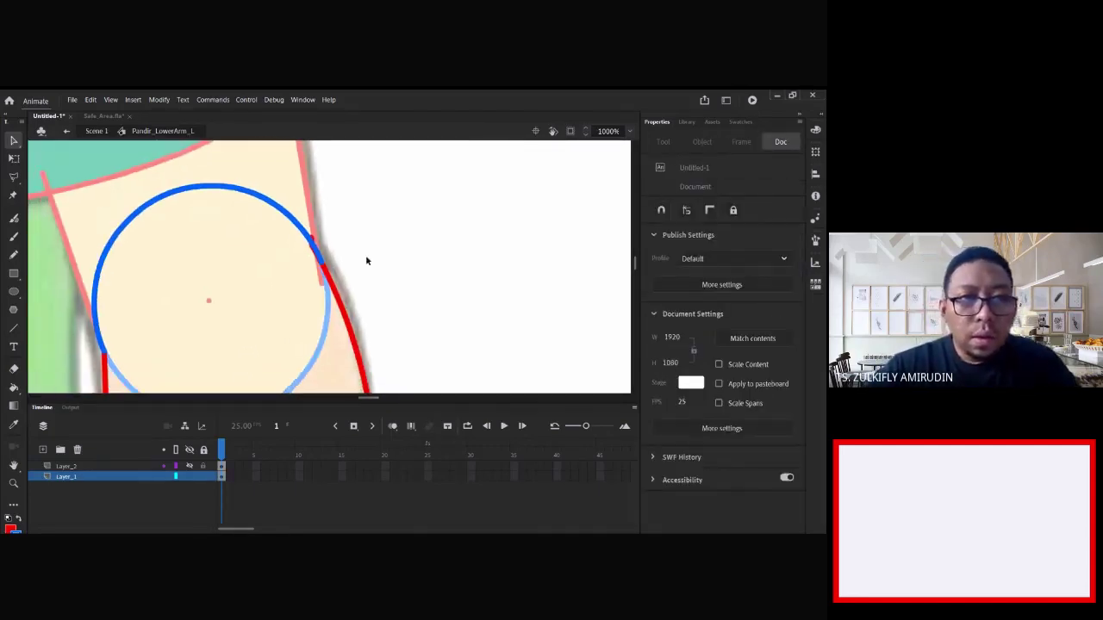
click(317, 243)
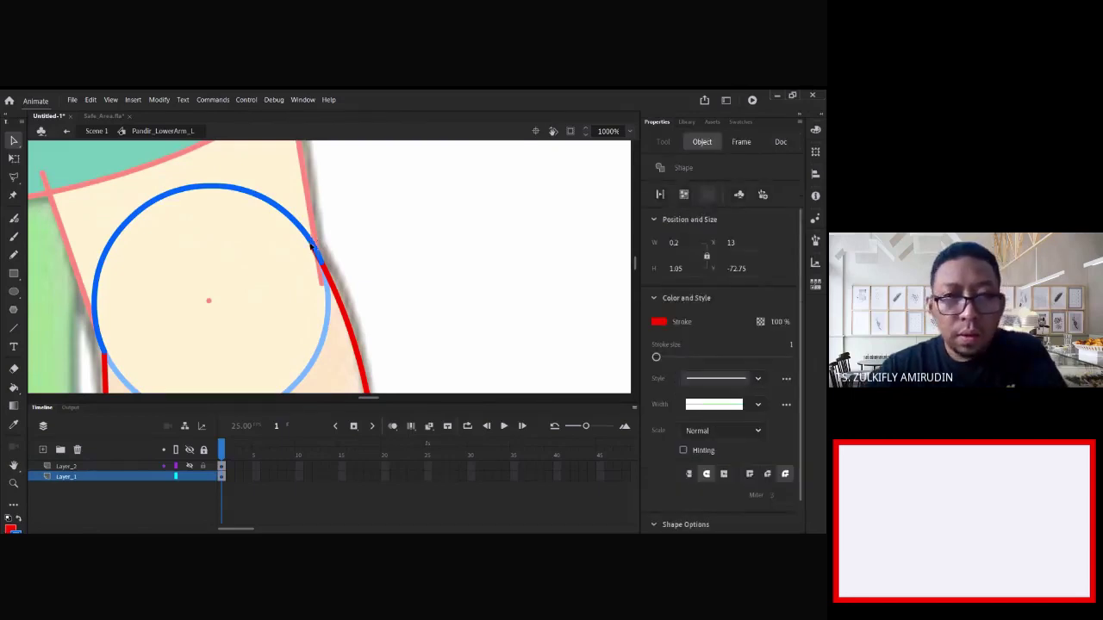
click(312, 252)
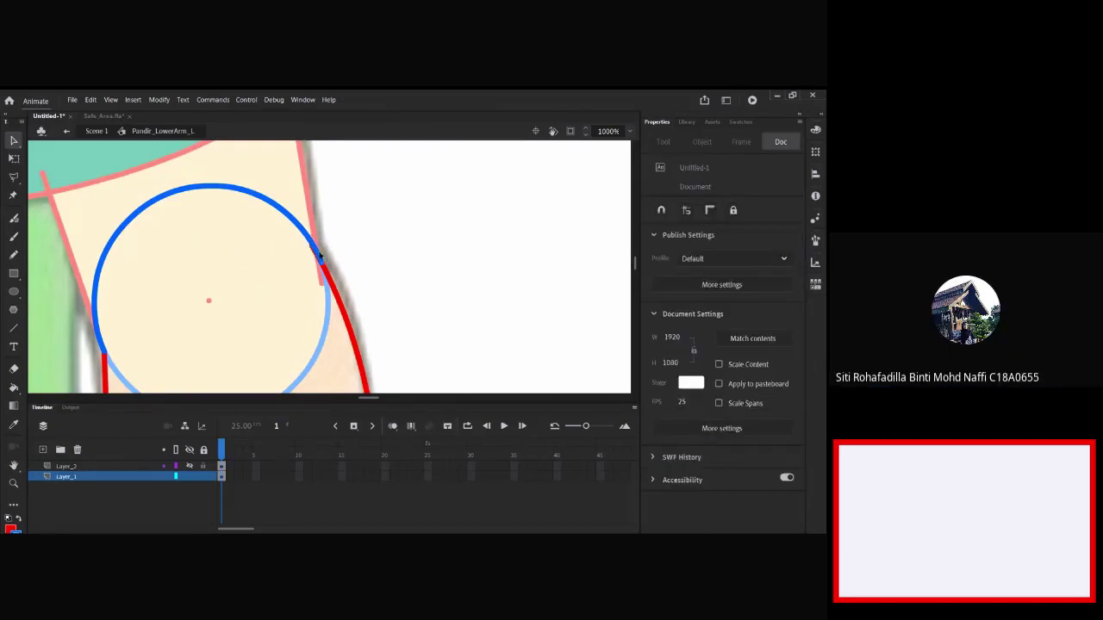
key(ctrl+minus)
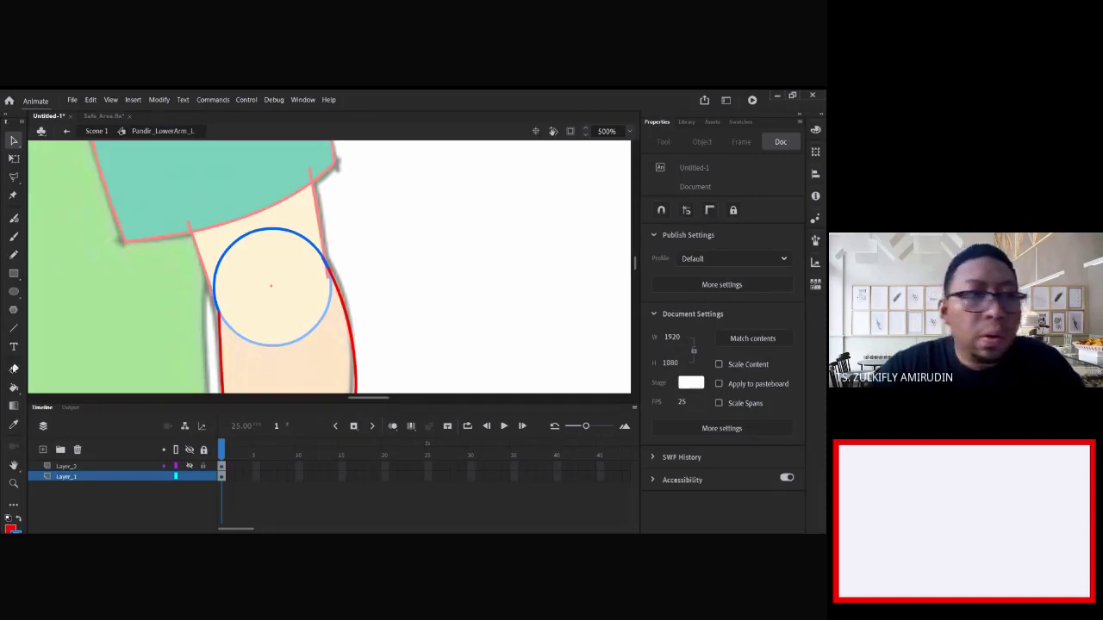
- Try to fill the lower arm with the light skin colour using the Paint Bucket
click(13, 388)
click(660, 244)
click(619, 340)
drag(286, 337, 310, 266)
click(660, 196)
click(660, 195)
drag(347, 341, 312, 249)
- Add a new layer above Layer_2 and draw a circle about 28.7 wide spanning the wrist with the Oval tool
click(69, 466)
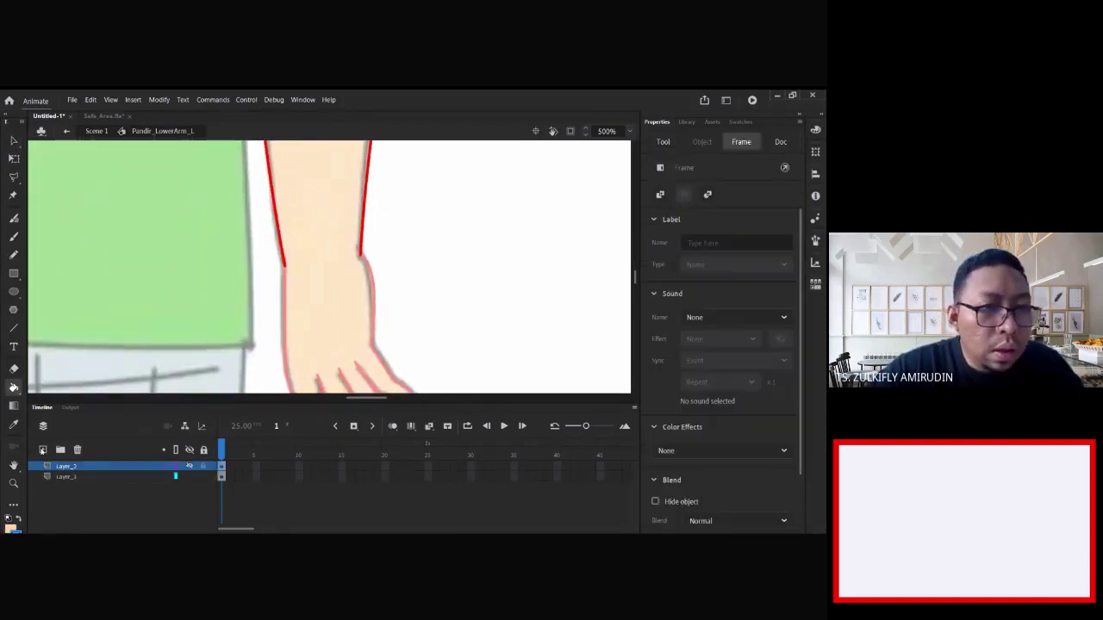
click(42, 450)
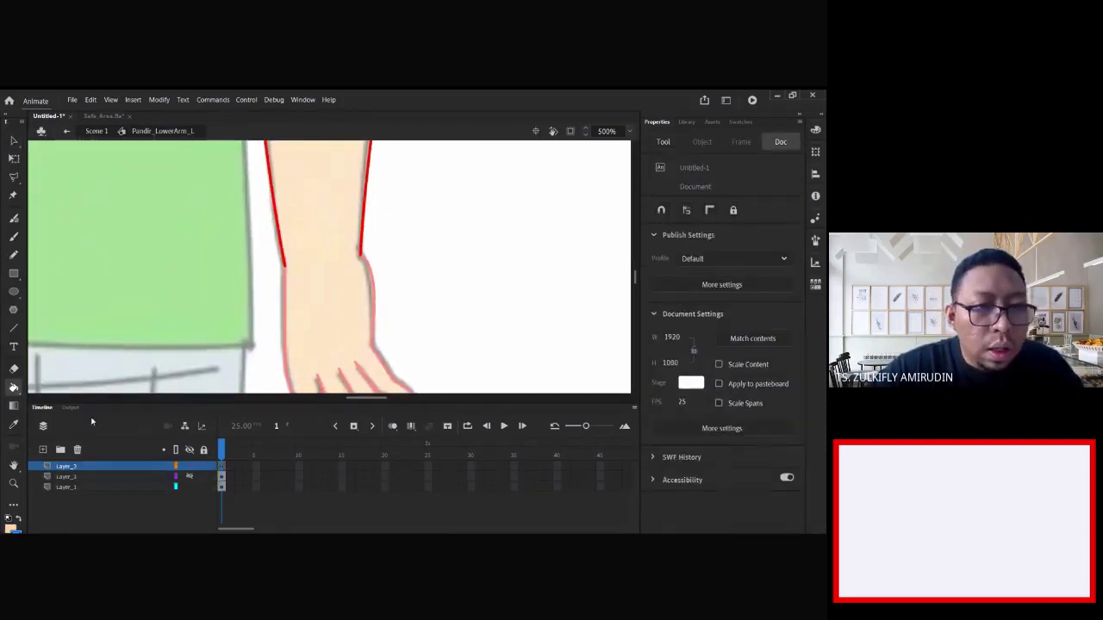
click(14, 292)
click(300, 252)
drag(299, 201, 457, 360)
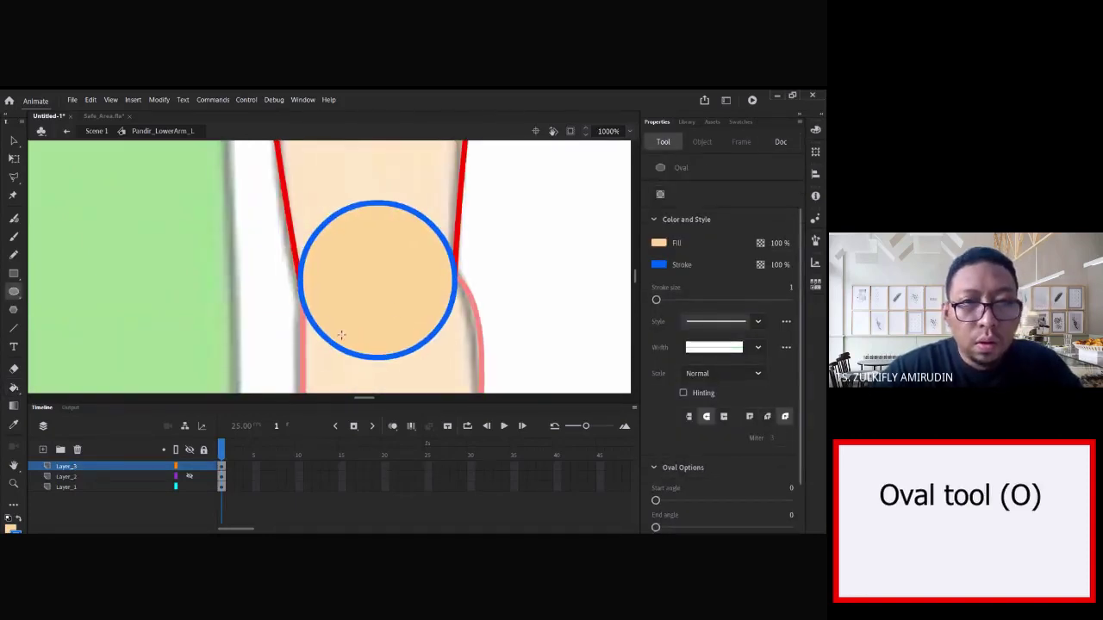
- Delete the wrist circle's skin-coloured fill and select its blue outline
key(v)
click(342, 335)
key(Delete)
click(424, 344)
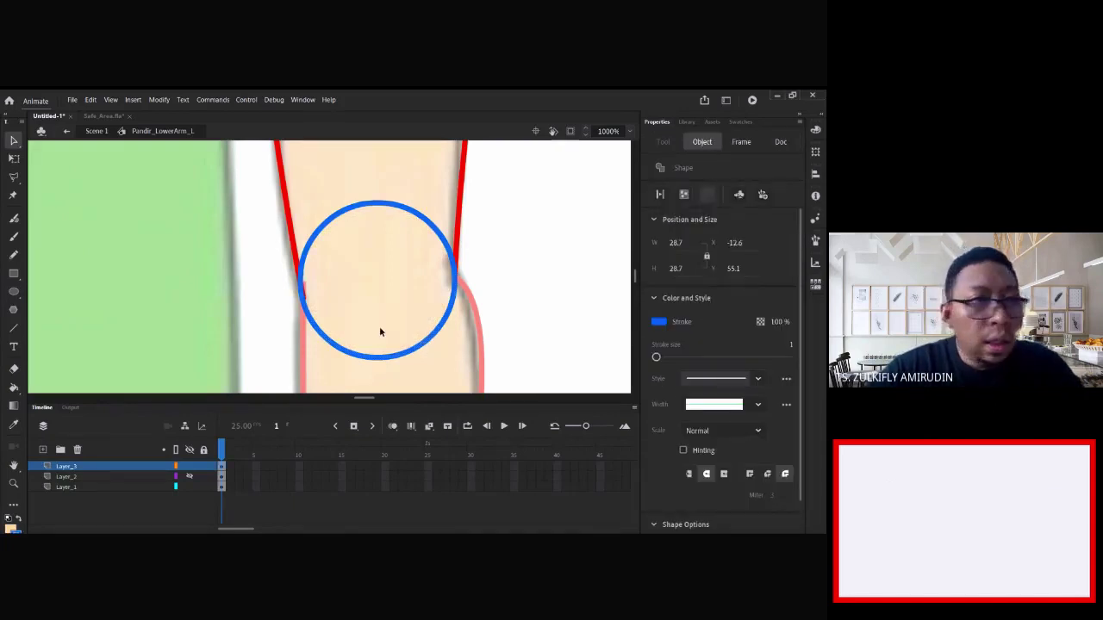
- Use Free Transform to locate the wrist circle's centre and shift the circle slightly to X -12.4, Y 55.4
click(21, 164)
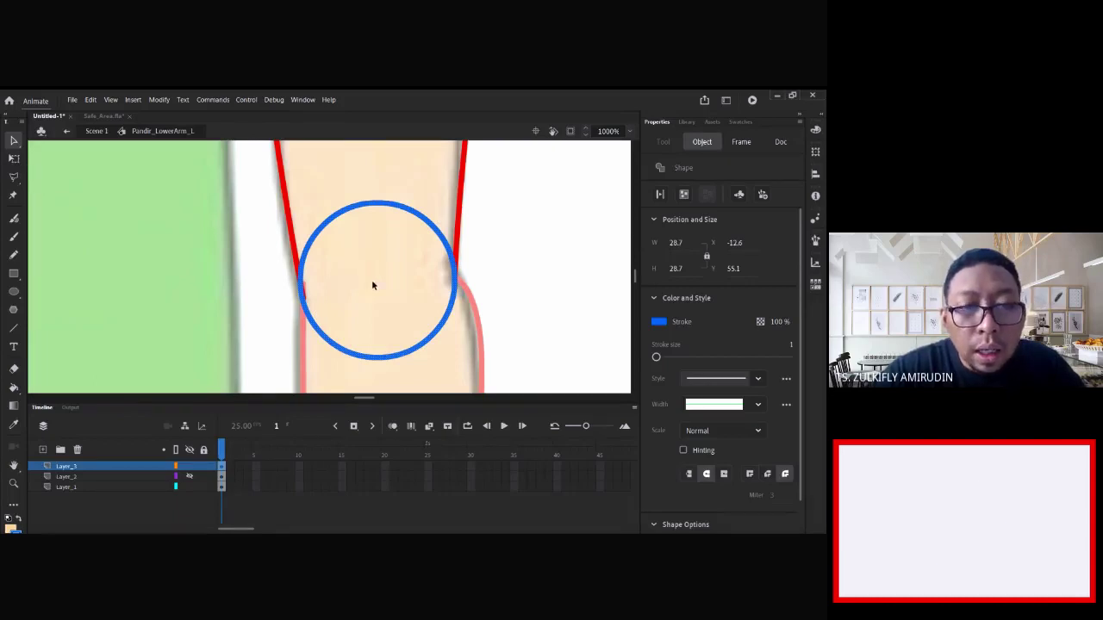
key(q)
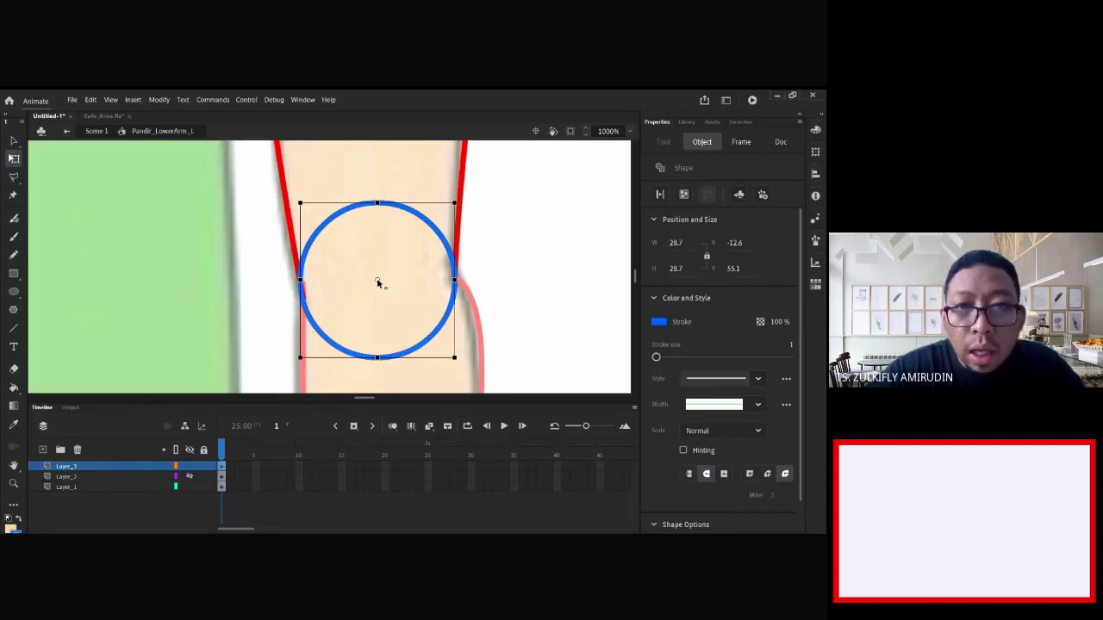
double_click(378, 281)
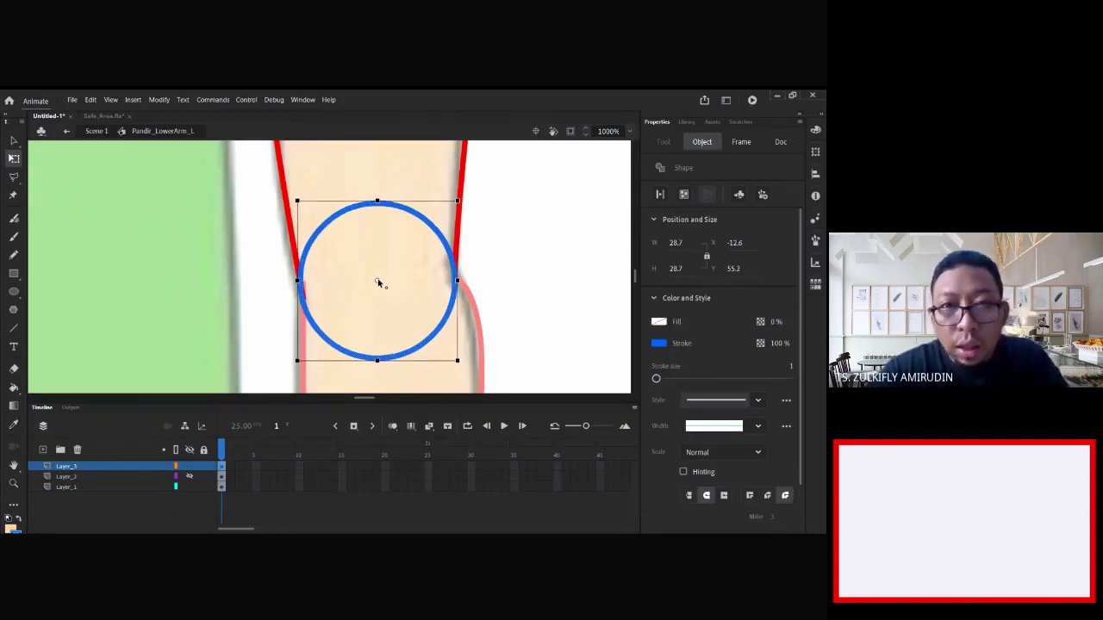
drag(418, 353, 417, 354)
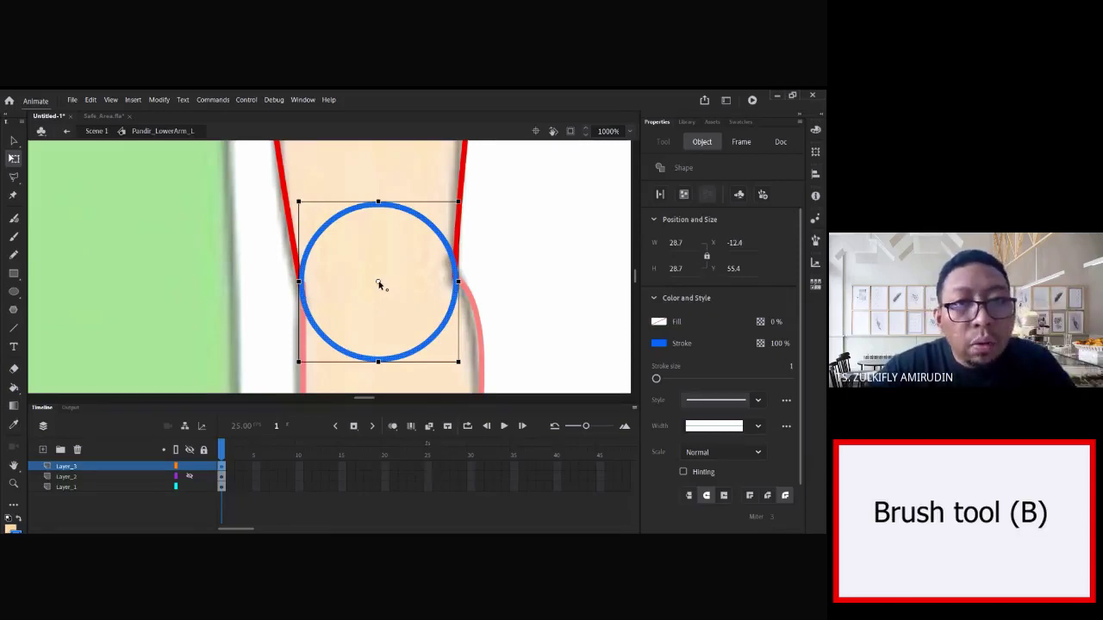
click(379, 285)
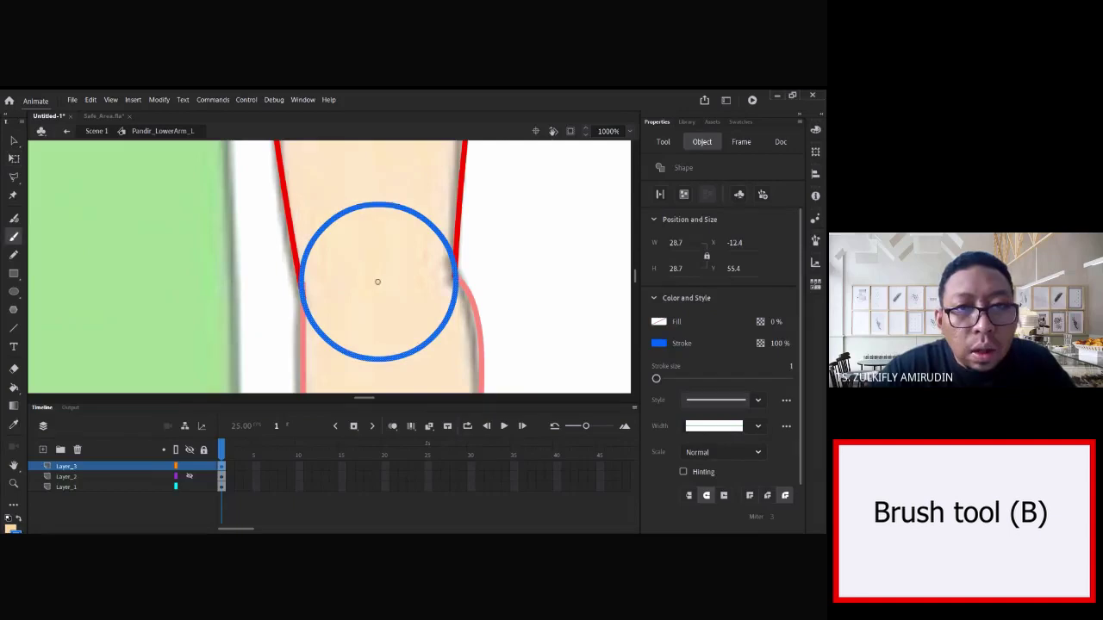
- Set the brush fill colour to red and paint a small dot at the centre of the blue wrist circle
key(b)
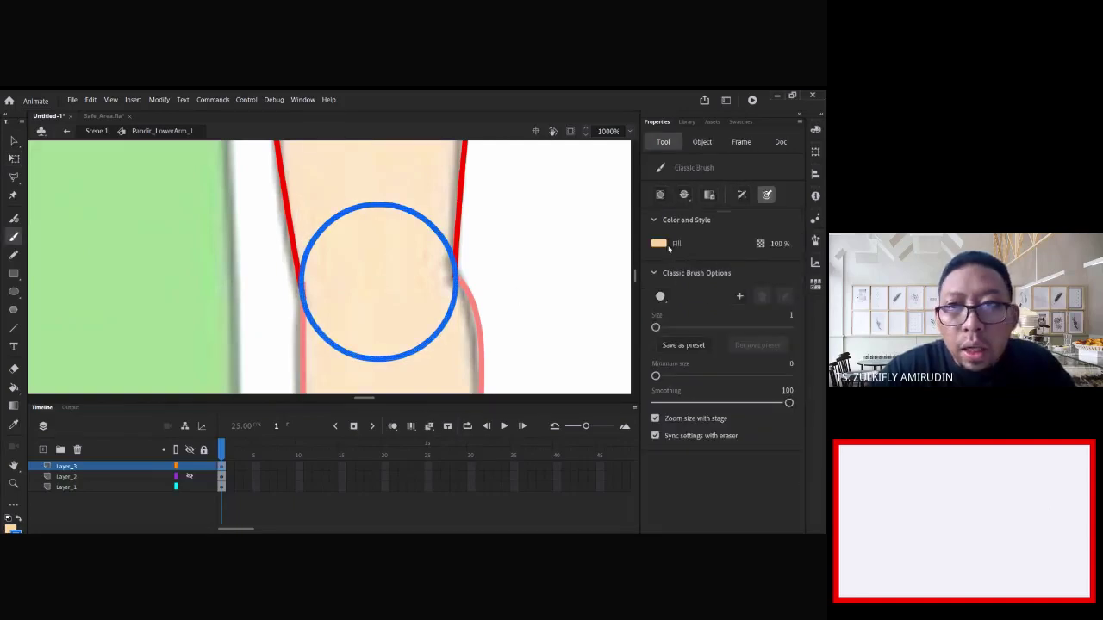
click(660, 244)
click(480, 325)
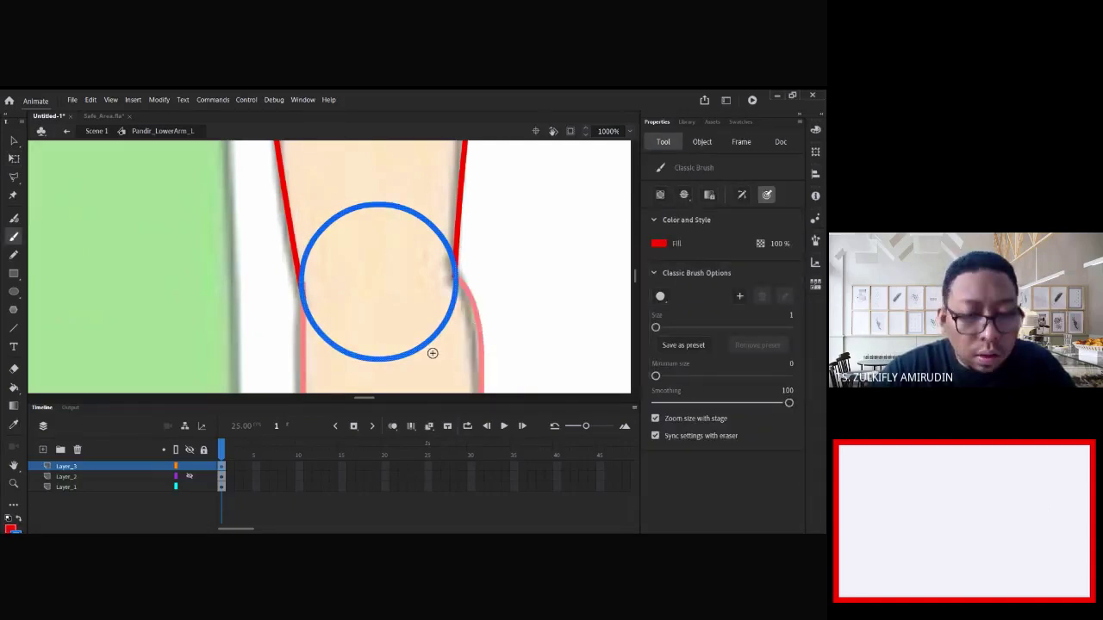
key(v)
click(417, 354)
click(14, 159)
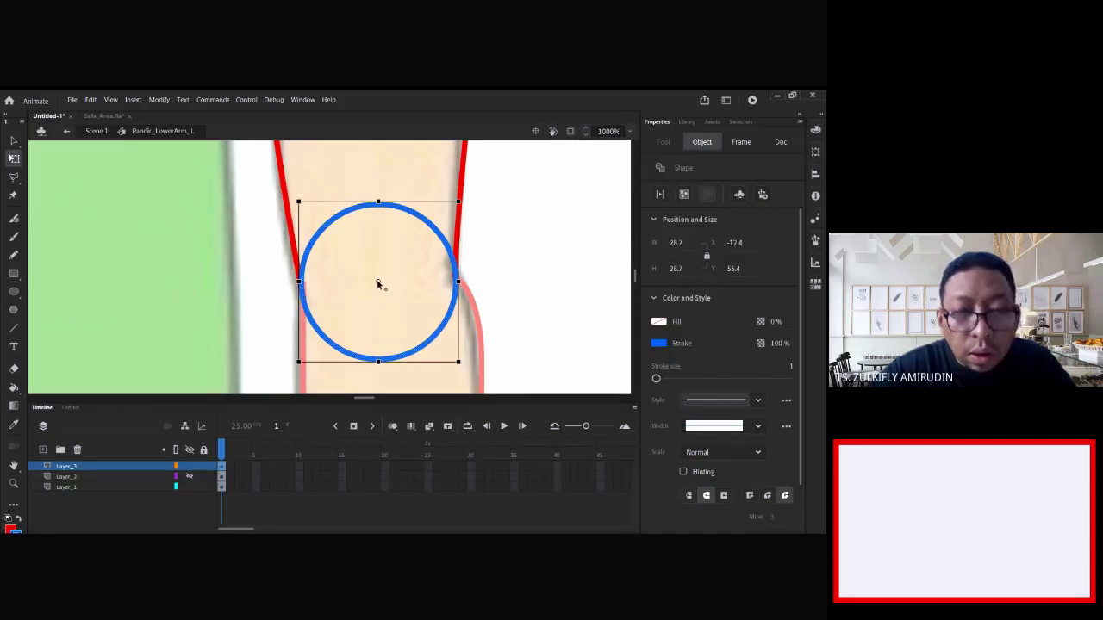
key(b)
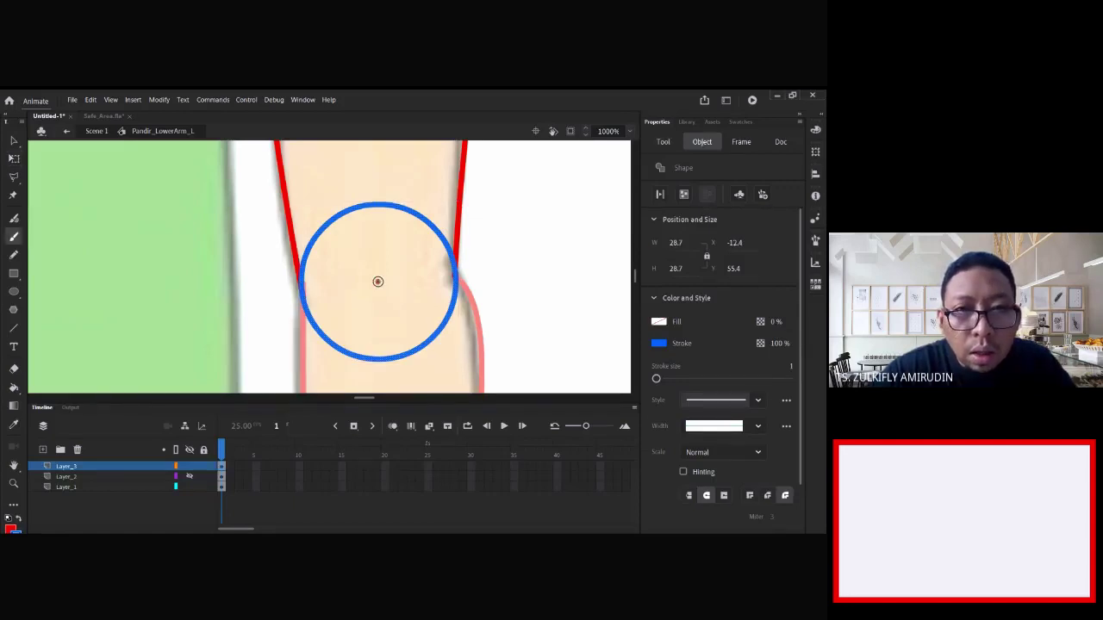
click(377, 282)
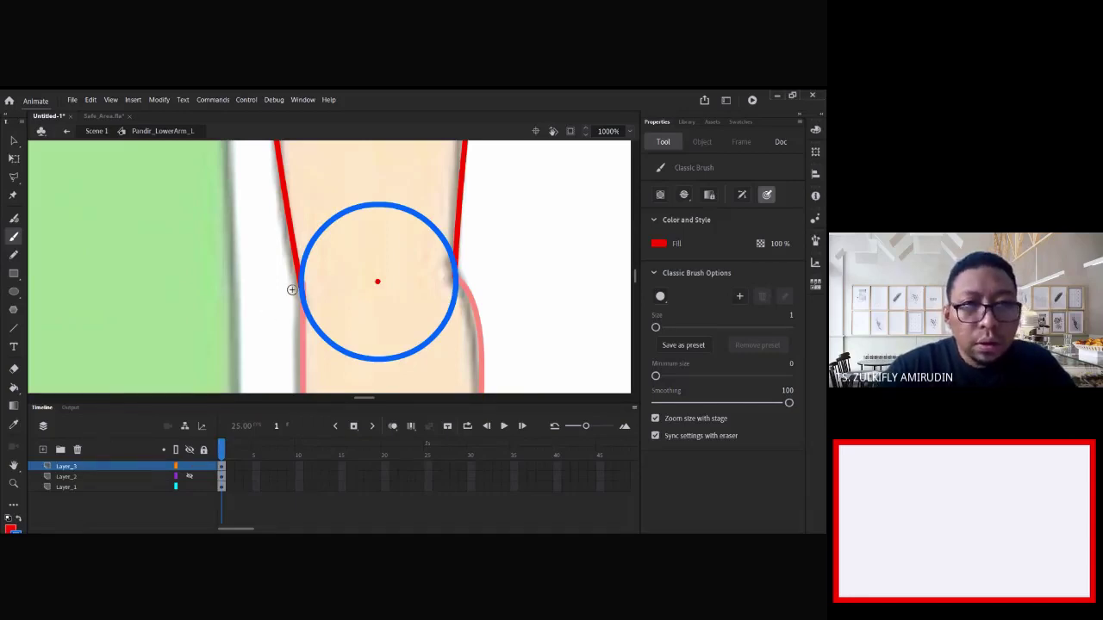
- Copy the wrist circle's outline, hide Layer_3, paste it in place on Layer_1 and delete its upper arc
key(v)
click(353, 211)
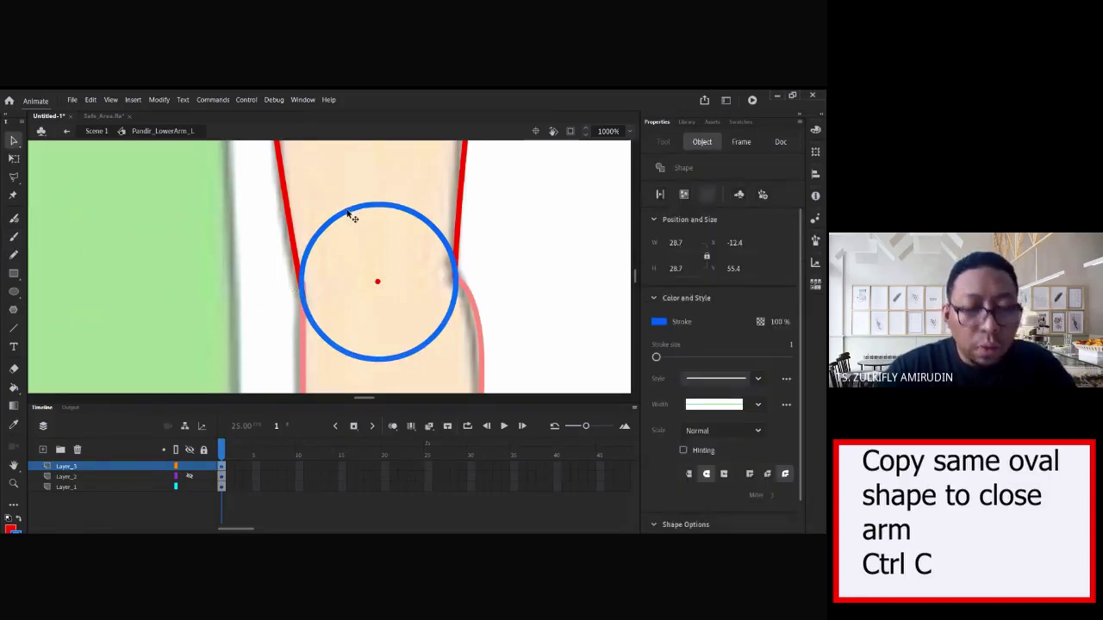
click(188, 467)
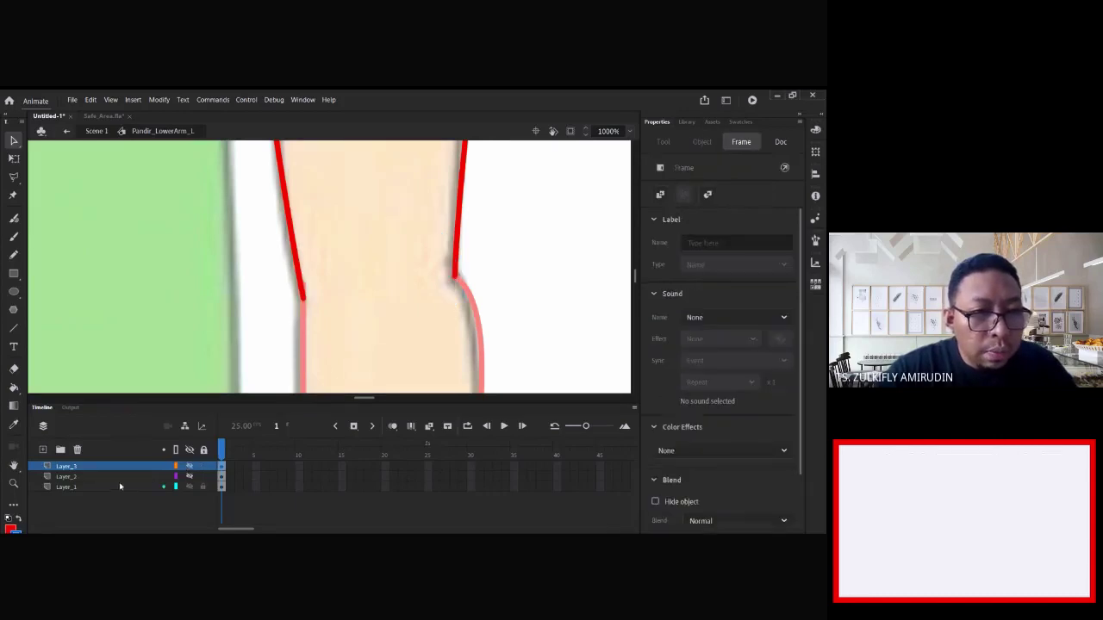
click(104, 488)
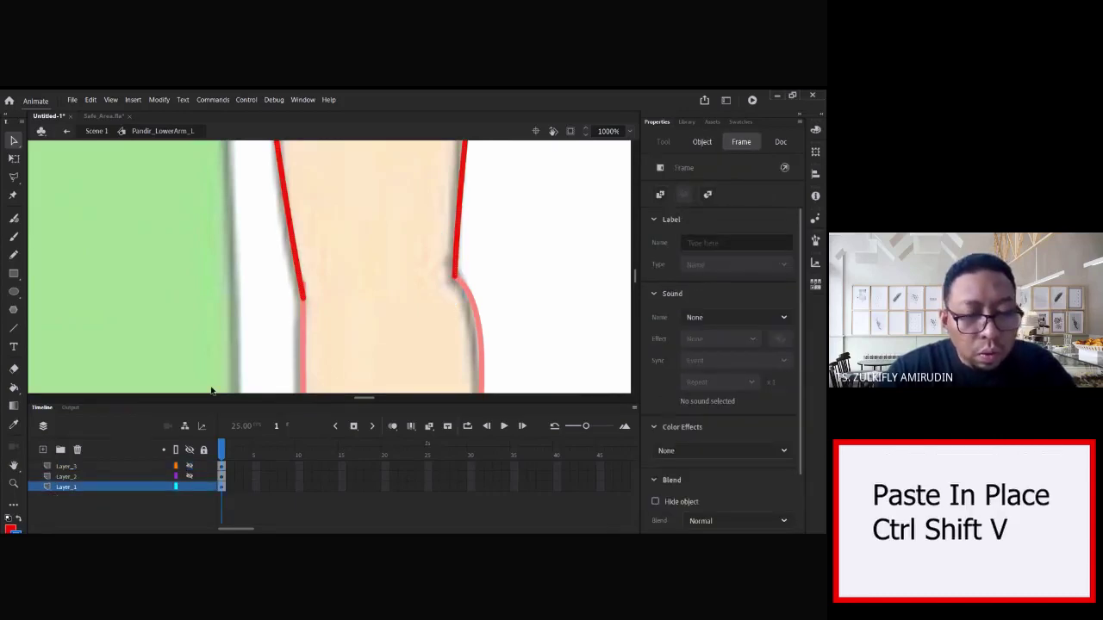
key(ctrl+shift+v)
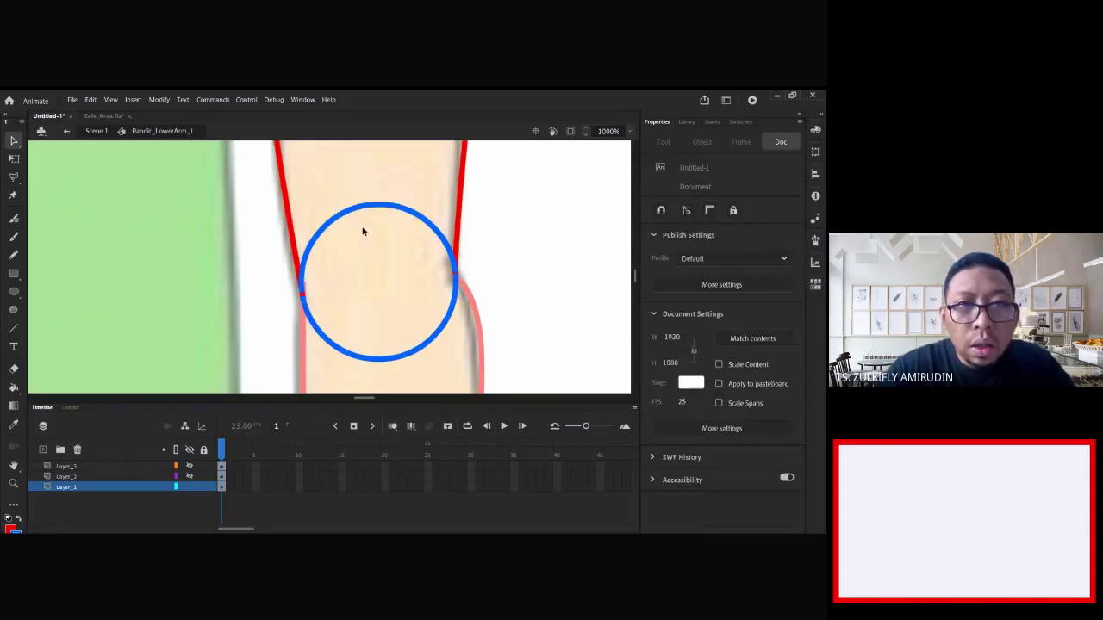
click(366, 210)
key(Delete)
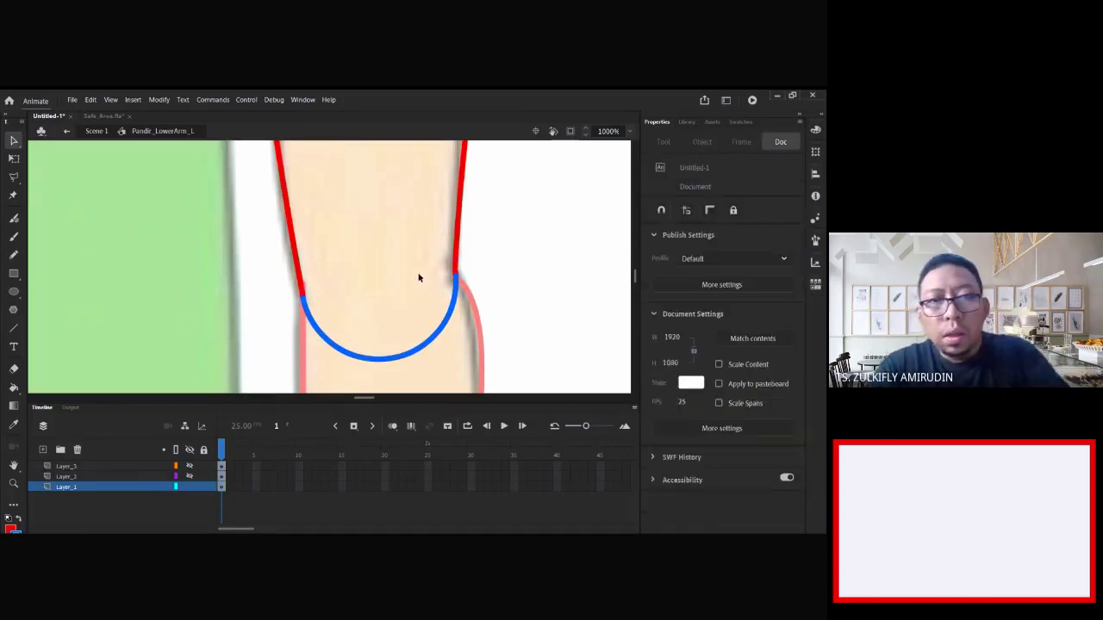
- Fill the closed lower arm on Layer_1 with the light skin colour using the Paint Bucket
scroll(273, 286, down, 3)
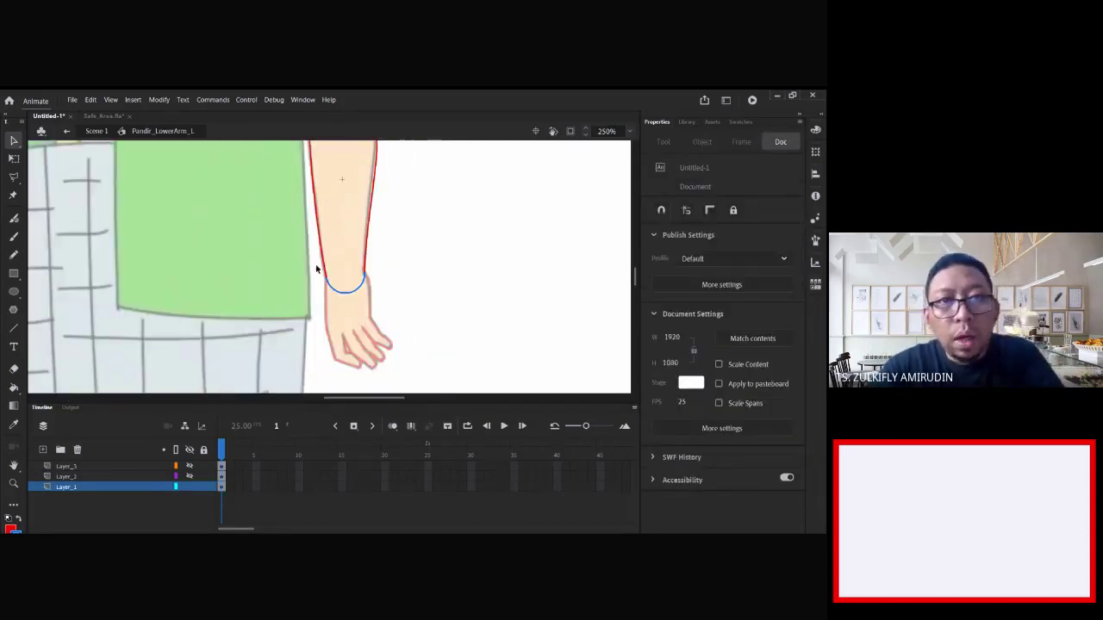
drag(342, 200, 362, 265)
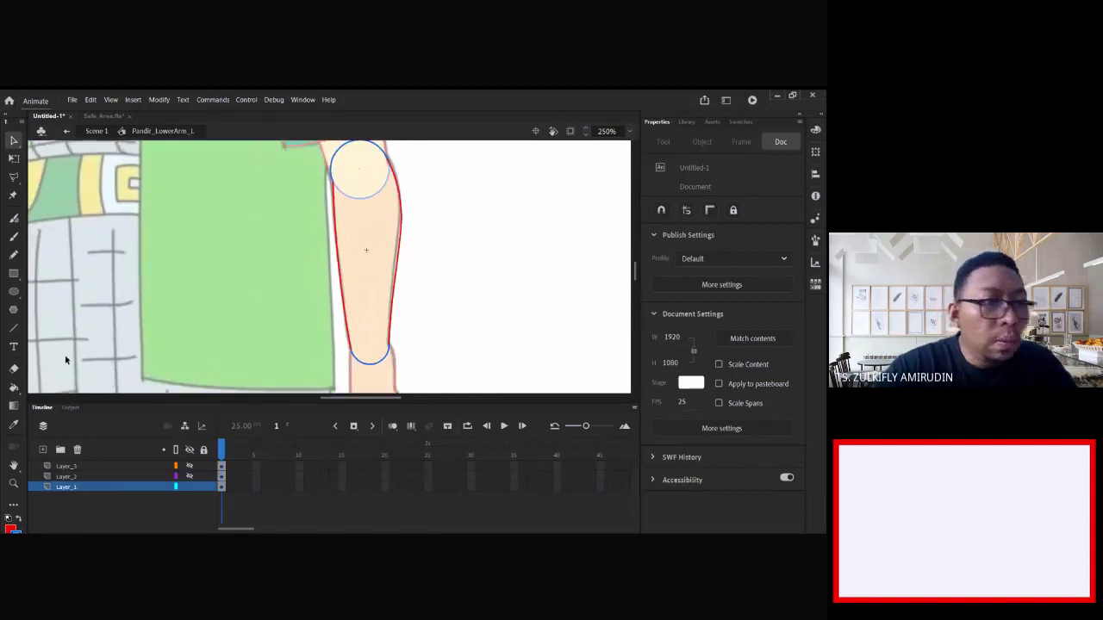
click(15, 387)
click(658, 243)
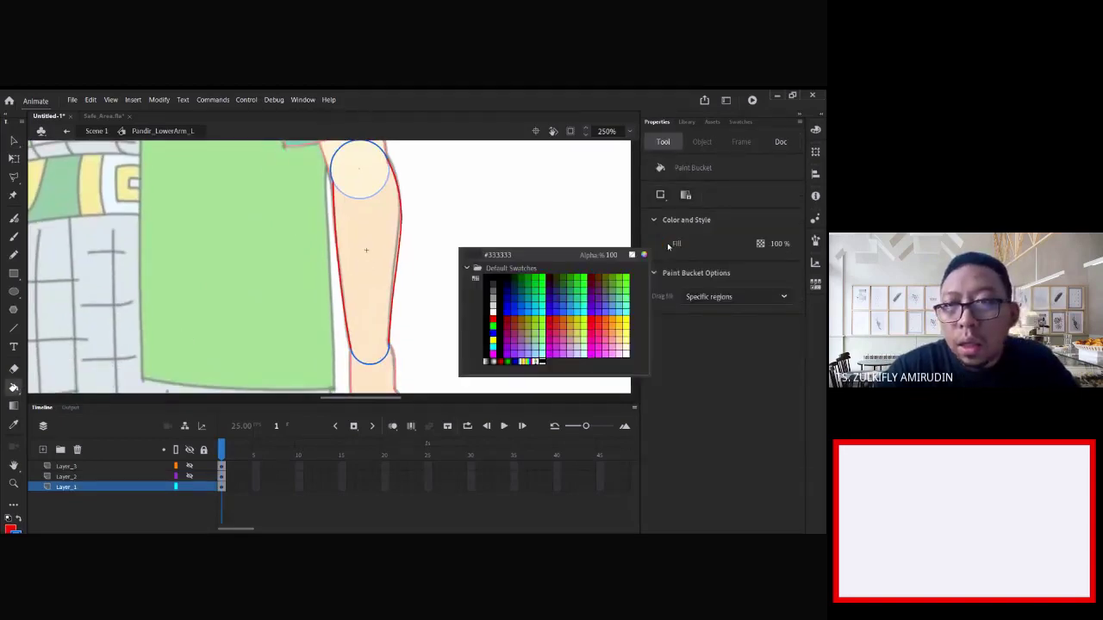
click(618, 340)
click(357, 258)
- Try to select the blue wrist arc separately from the red lower arm outline
key(v)
click(382, 361)
click(423, 336)
click(335, 157)
click(344, 337)
key(z)
drag(331, 330, 419, 387)
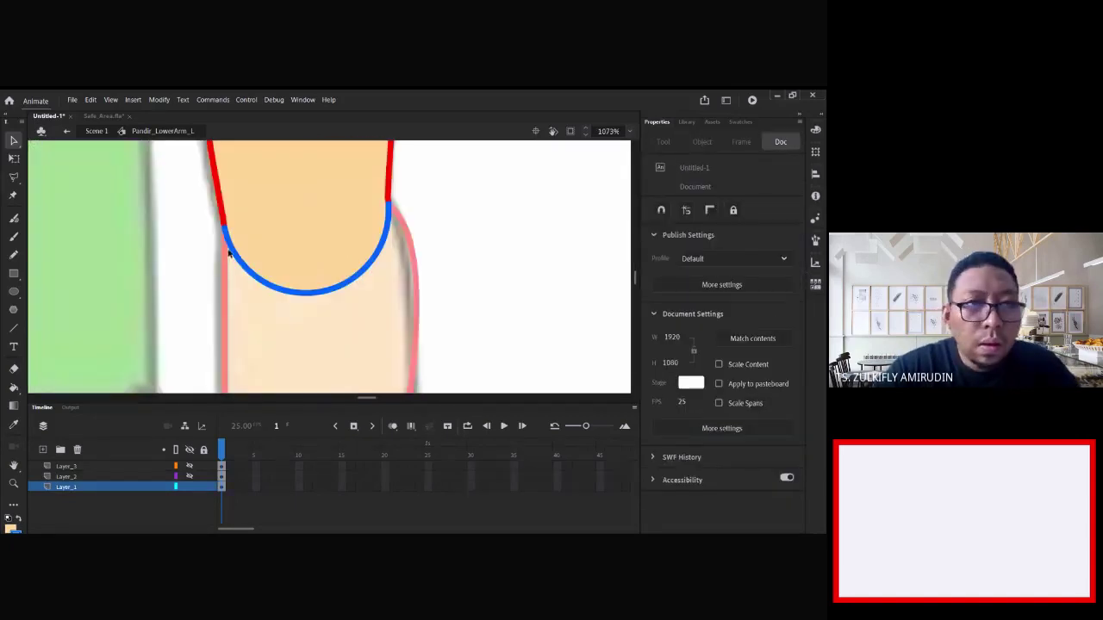
double_click(229, 249)
click(409, 205)
click(398, 205)
key(z)
drag(191, 241, 248, 208)
click(360, 319)
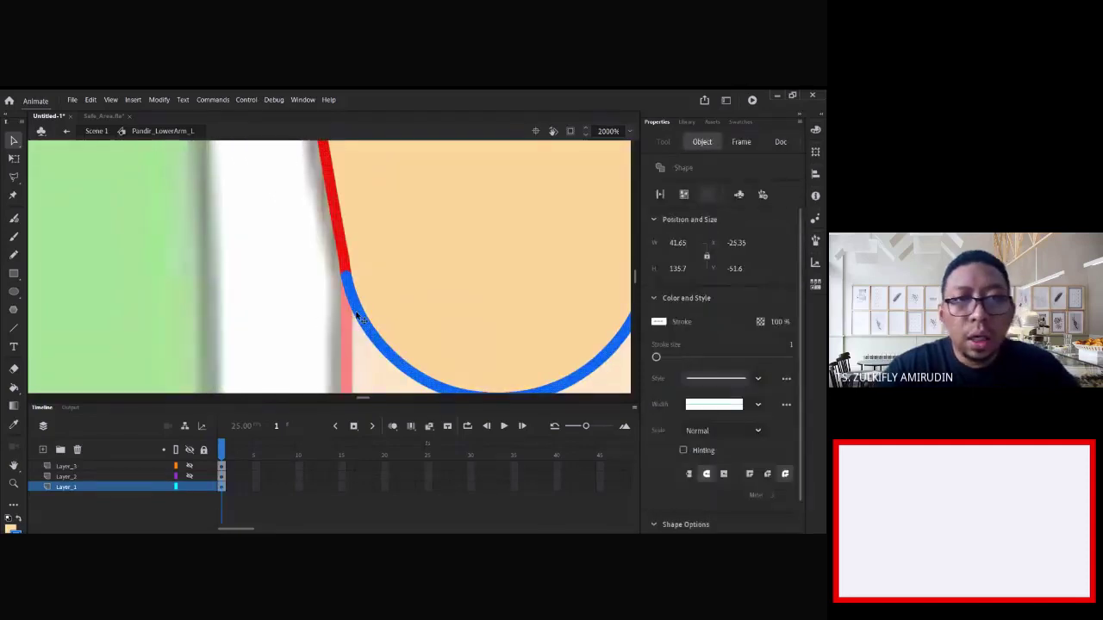
click(355, 310)
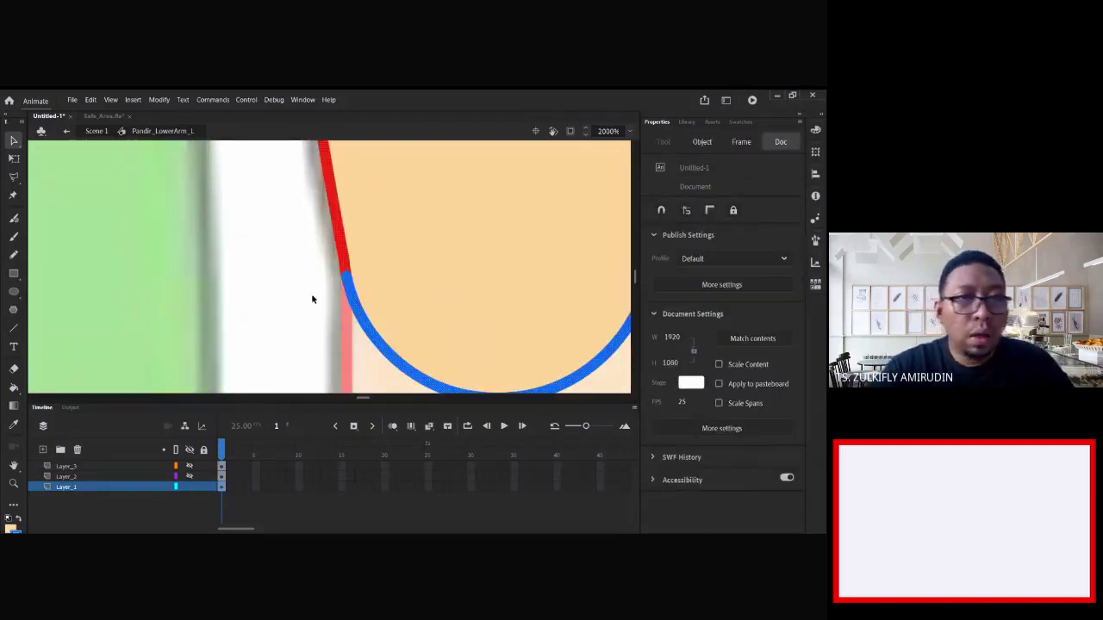
- Draw a short line across the left junction of the wrist arc and arm outline, and delete the arc and line remnants
click(14, 329)
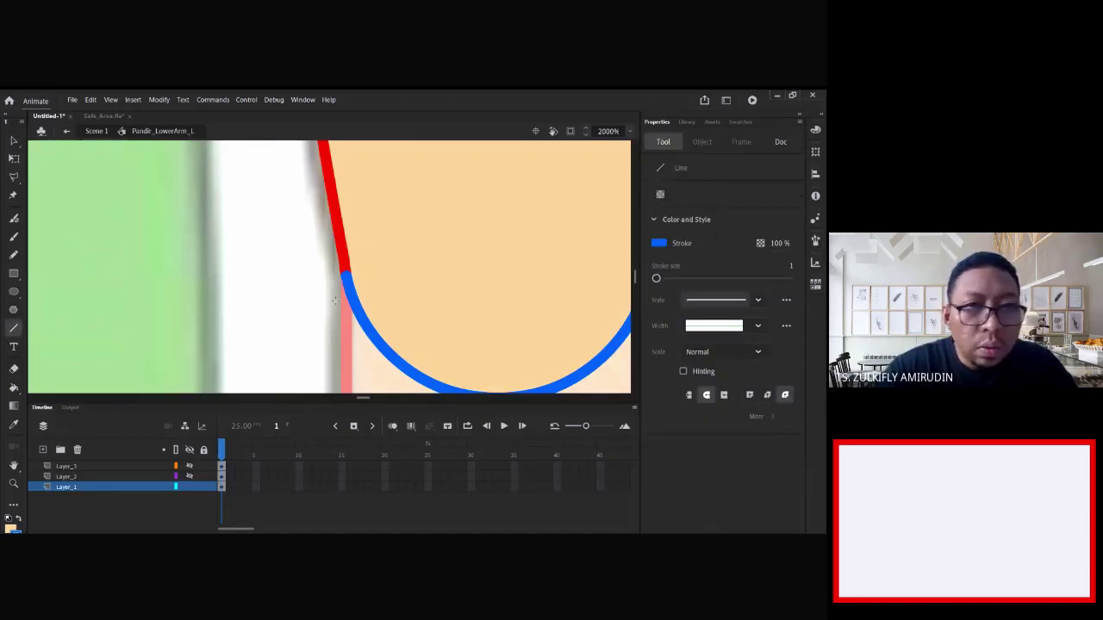
drag(331, 270, 366, 266)
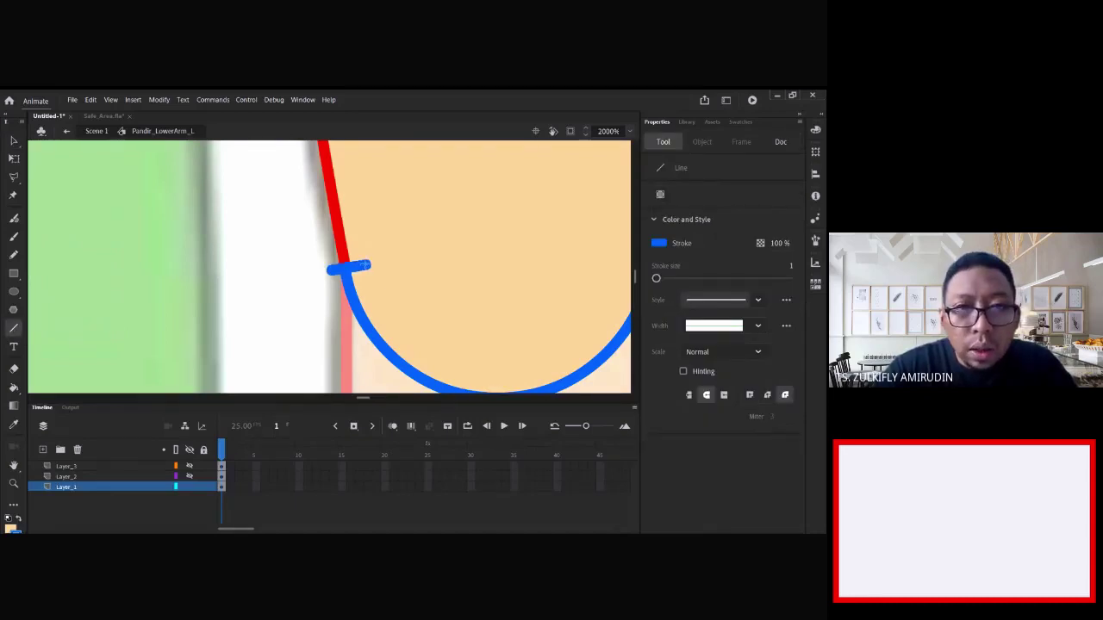
key(v)
click(354, 297)
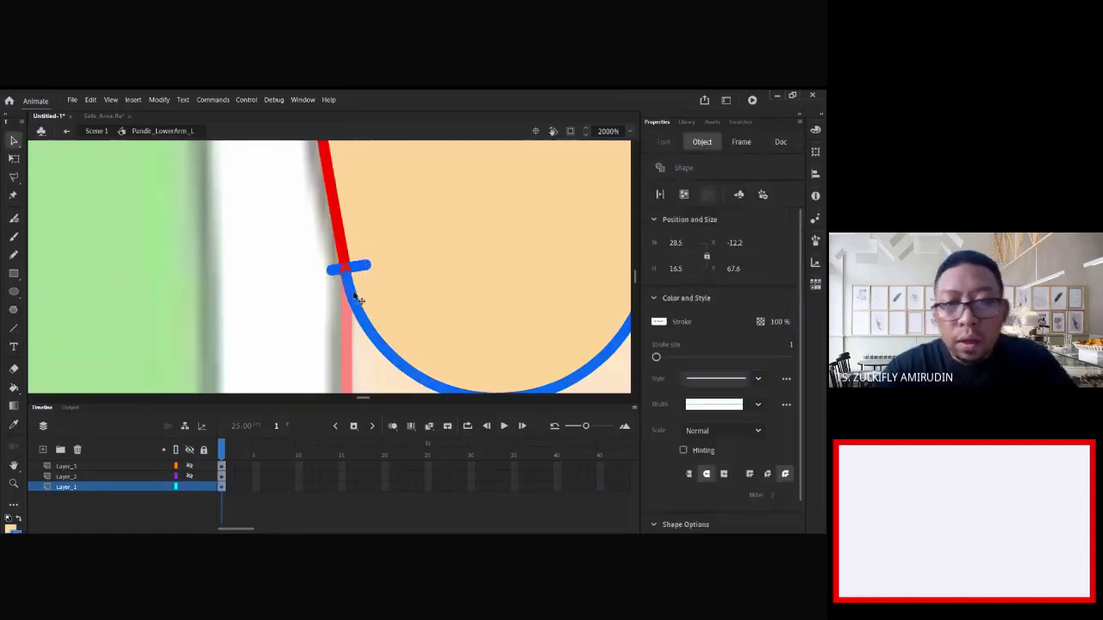
key(Delete)
click(339, 269)
key(Delete)
key(ctrl+minus)
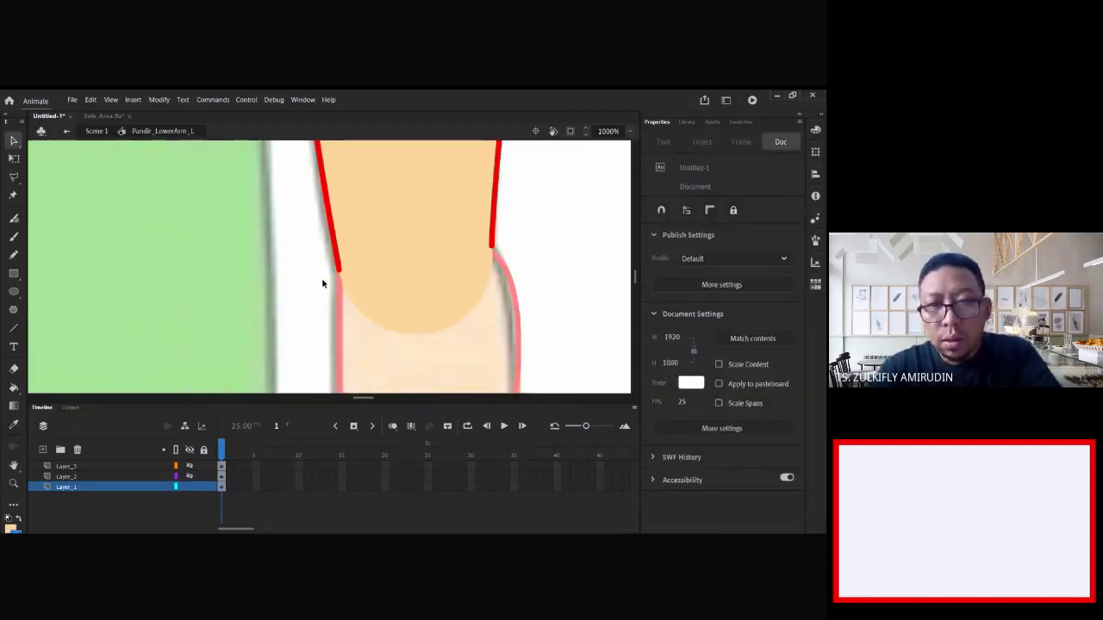
- Return to Scene 1 and hide the Safe_Area and ref layers so only the traced arm parts show
double_click(328, 315)
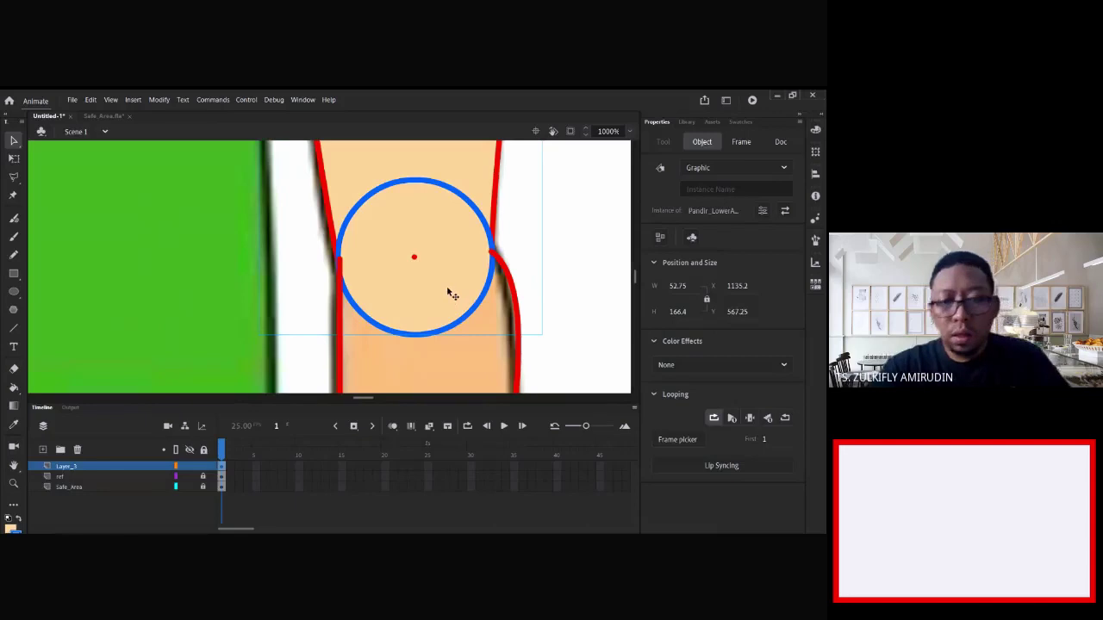
key(ctrl+minus)
key(ctrl+minus)
key(ctrl+minus)
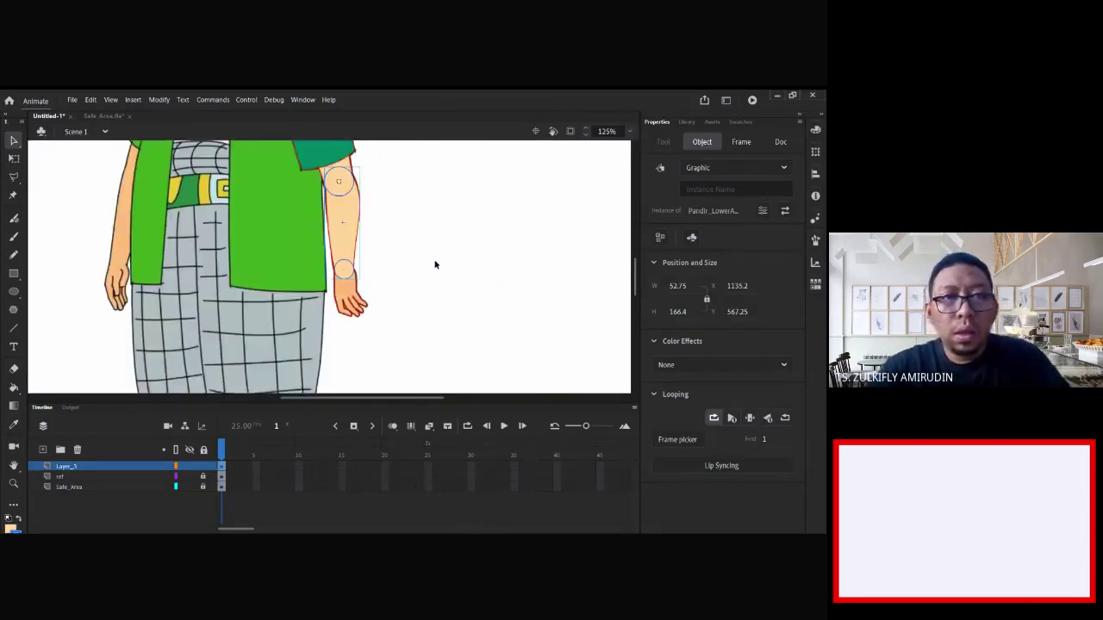
scroll(434, 276, up, 1)
click(380, 291)
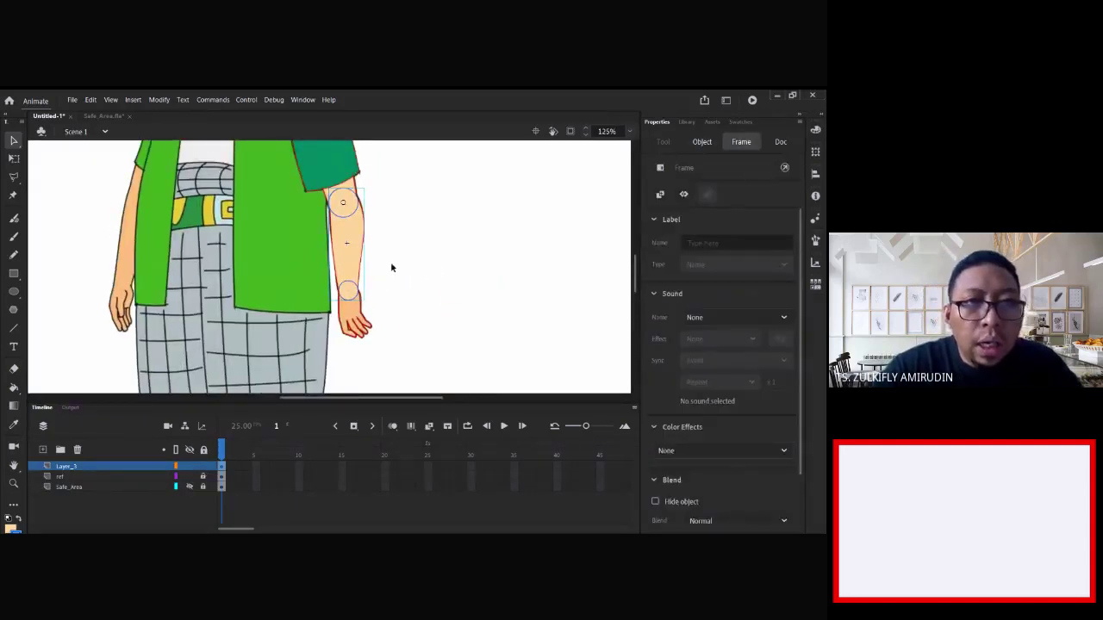
click(191, 477)
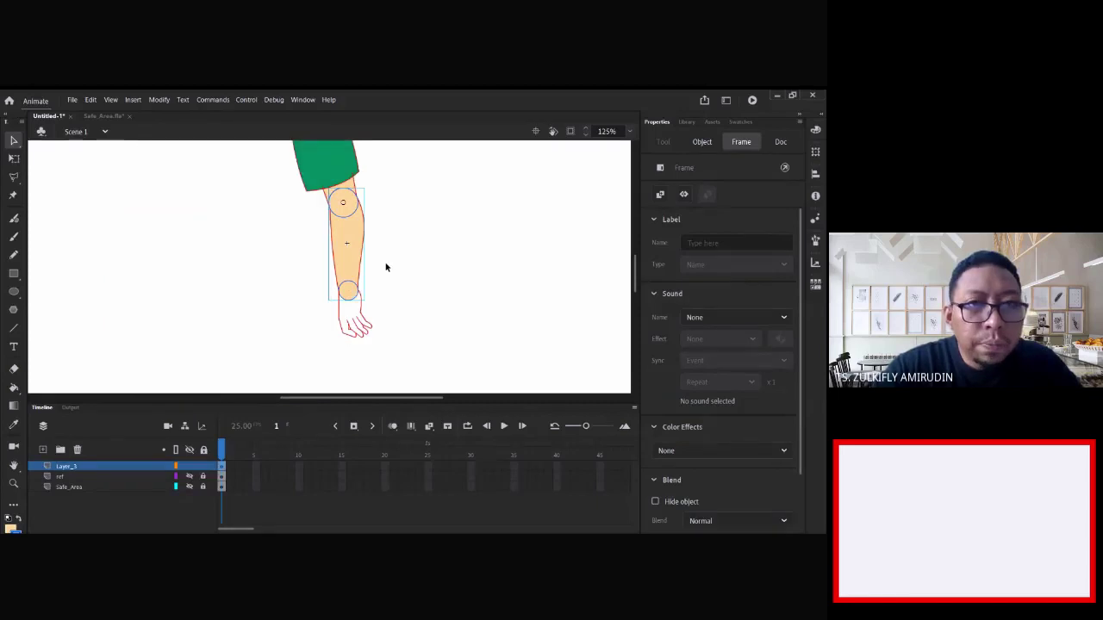
click(385, 241)
- Test-rotate the upper and lower arm symbols with Free Transform and undo each rotation
scroll(405, 258, up, 1)
click(336, 212)
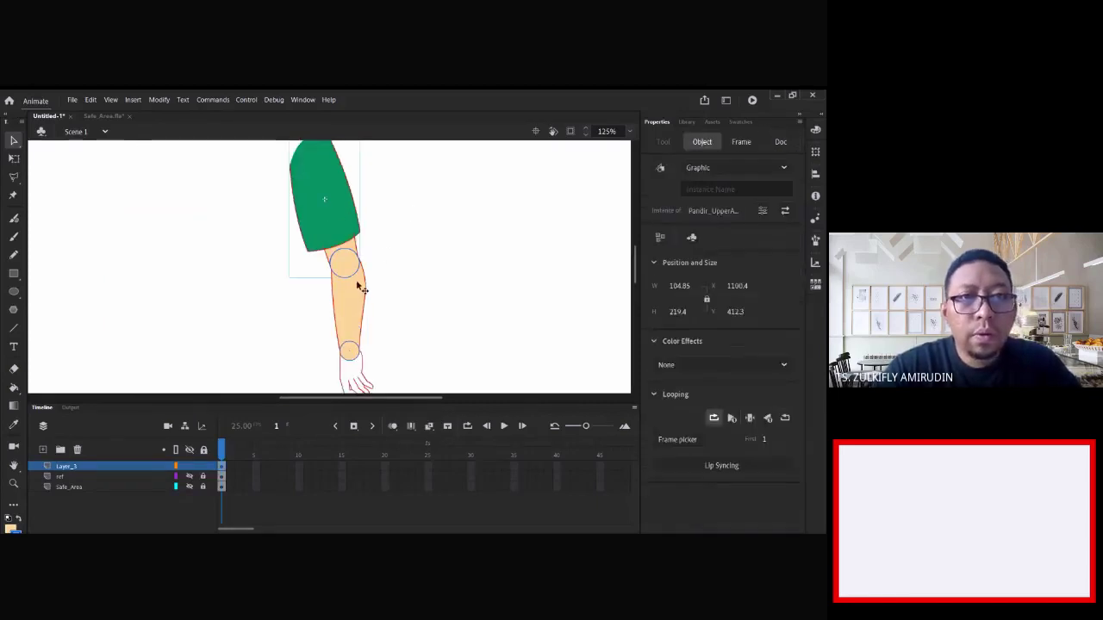
key(q)
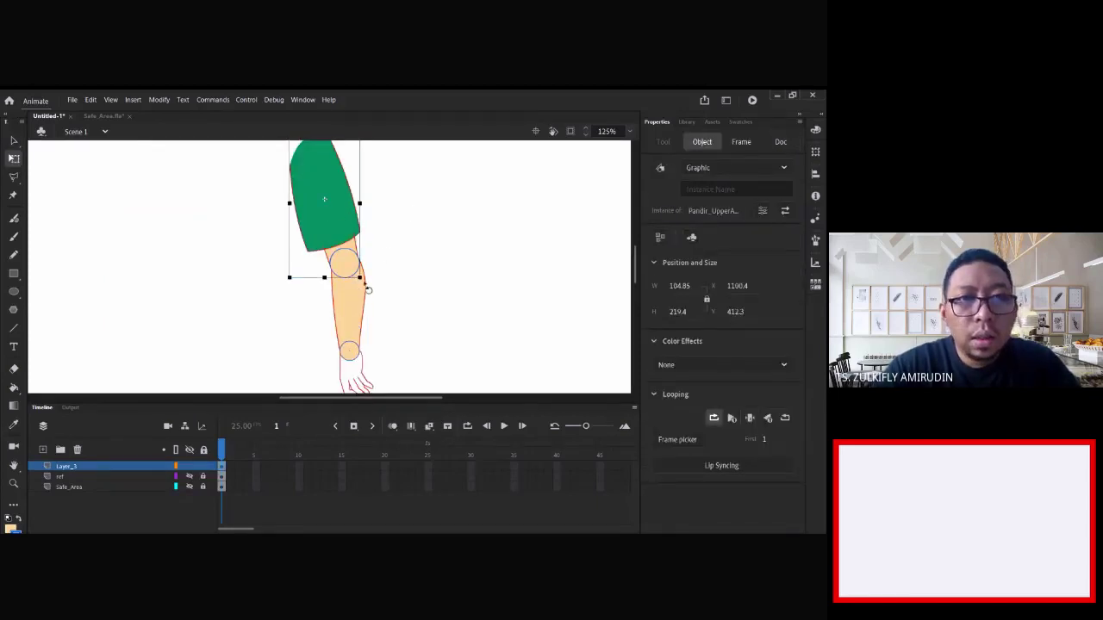
scroll(371, 297, up, 1)
drag(367, 321, 412, 294)
key(ctrl+z)
click(362, 330)
drag(399, 348, 343, 371)
key(ctrl+z)
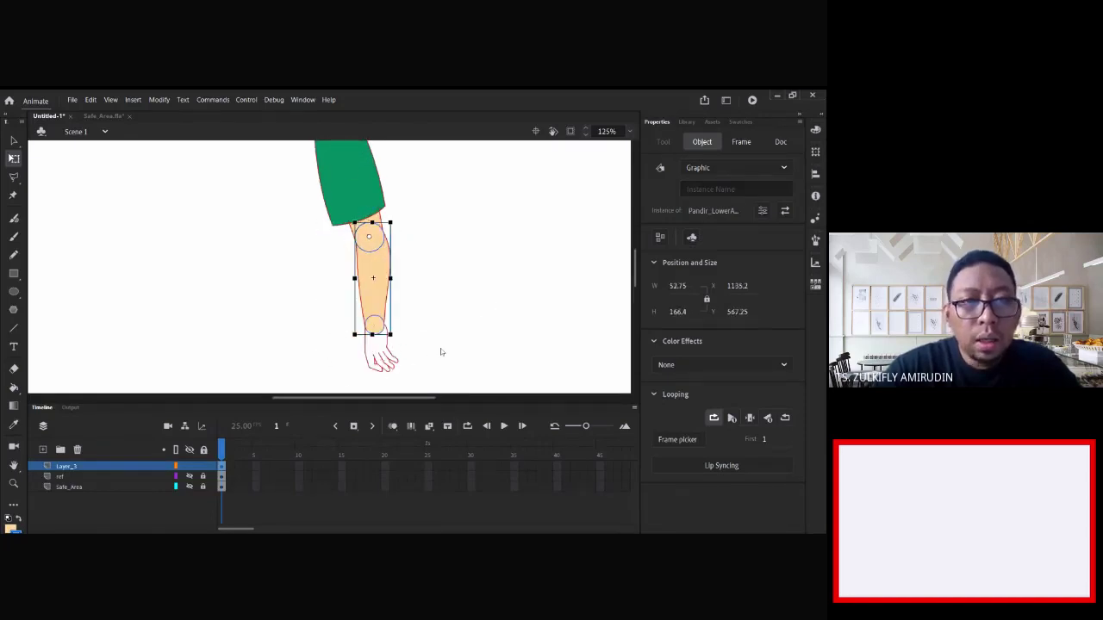
- Move the Pandir_Hand_L symbol's transformation point onto the red dot at the centre of the wrist circle
key(ctrl+=)
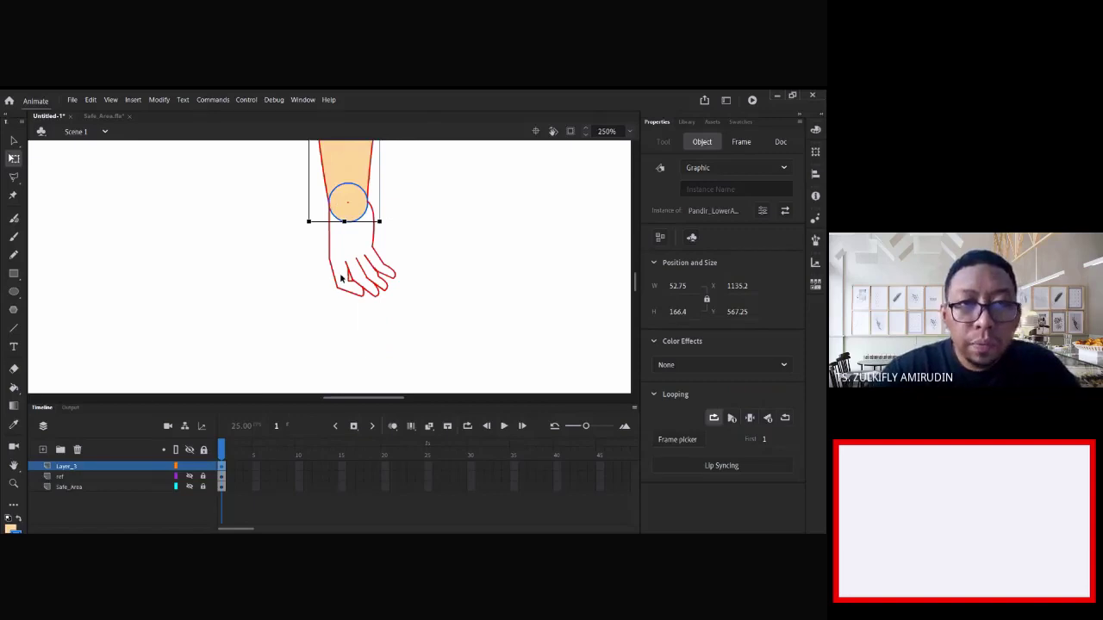
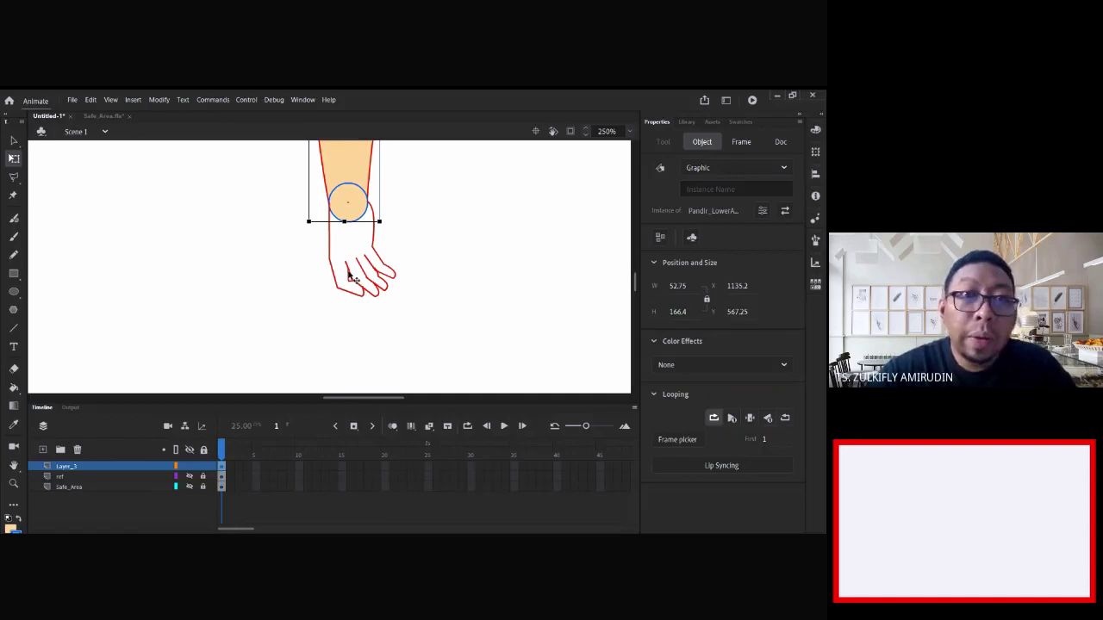
click(353, 278)
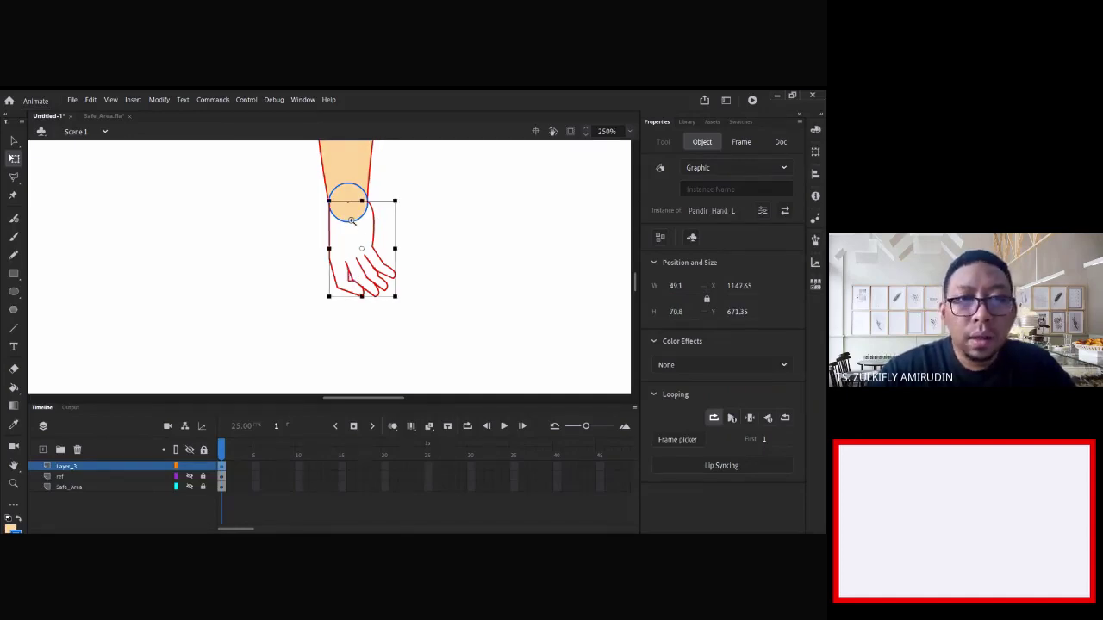
key(ctrl+equal)
drag(354, 302, 387, 264)
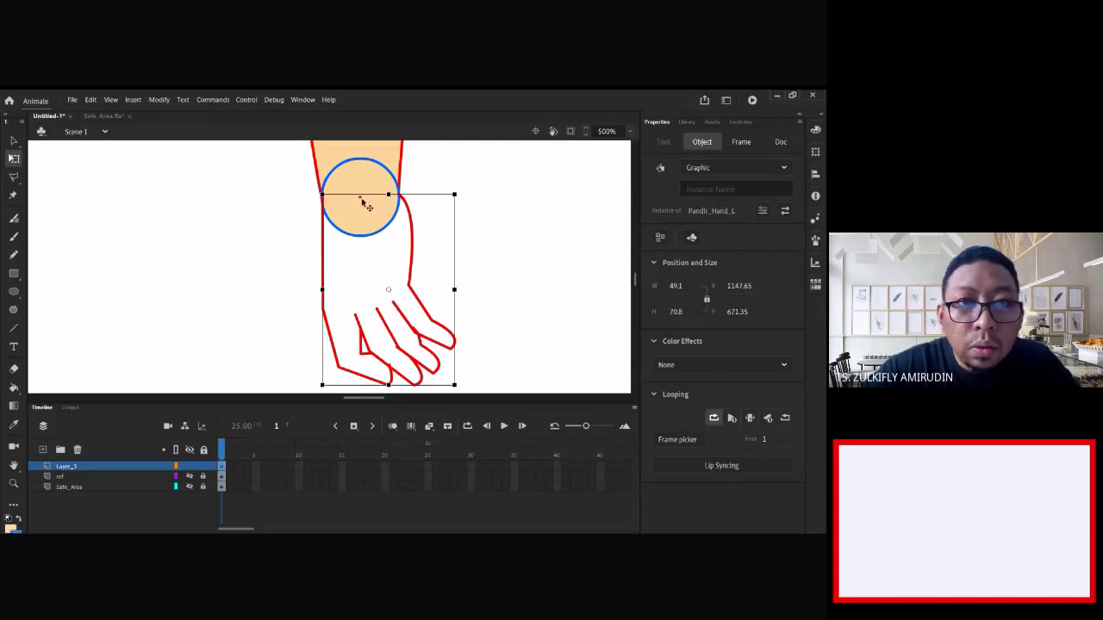
drag(388, 293, 362, 200)
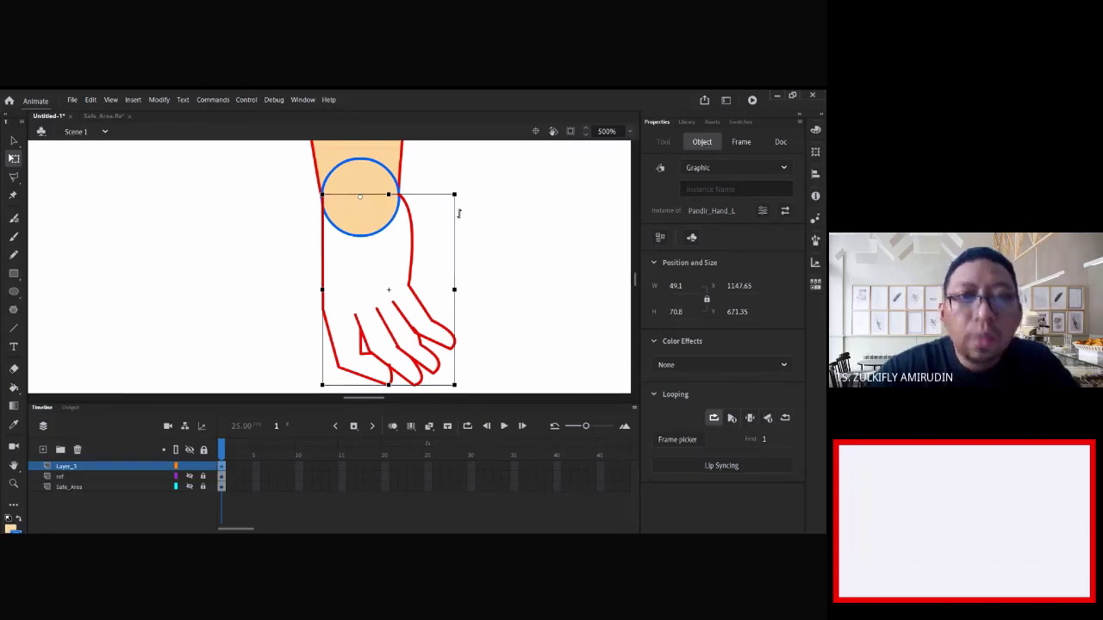
click(496, 235)
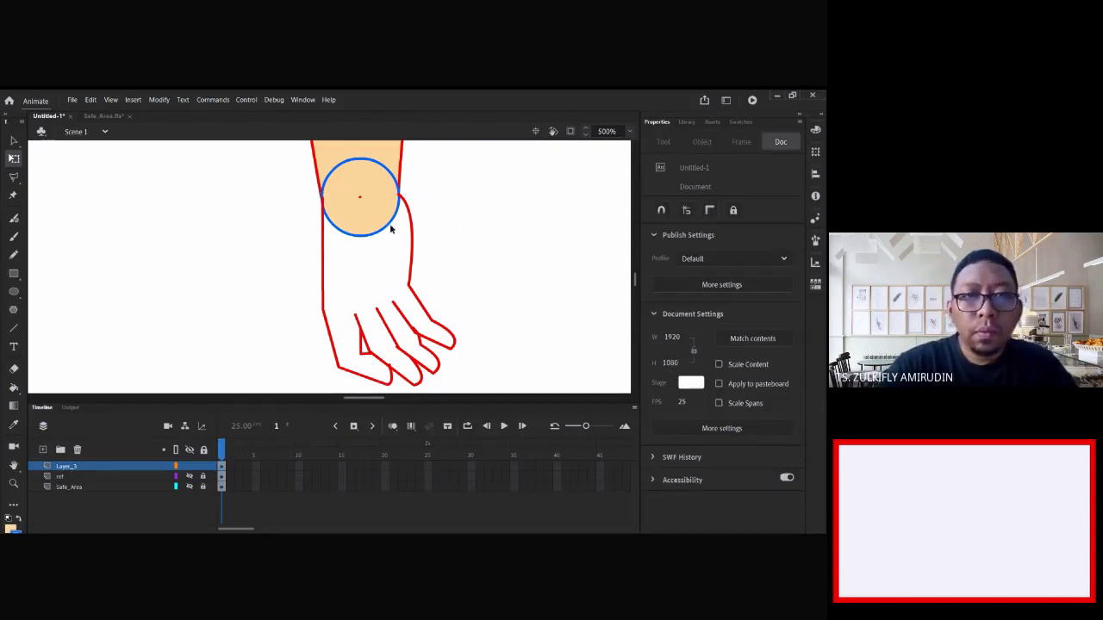
- Copy the wrist joint circle from Layer_3 of the Pandir_LowerArm_L symbol and add a new layer inside the Pandir_Hand_L symbol
double_click(389, 228)
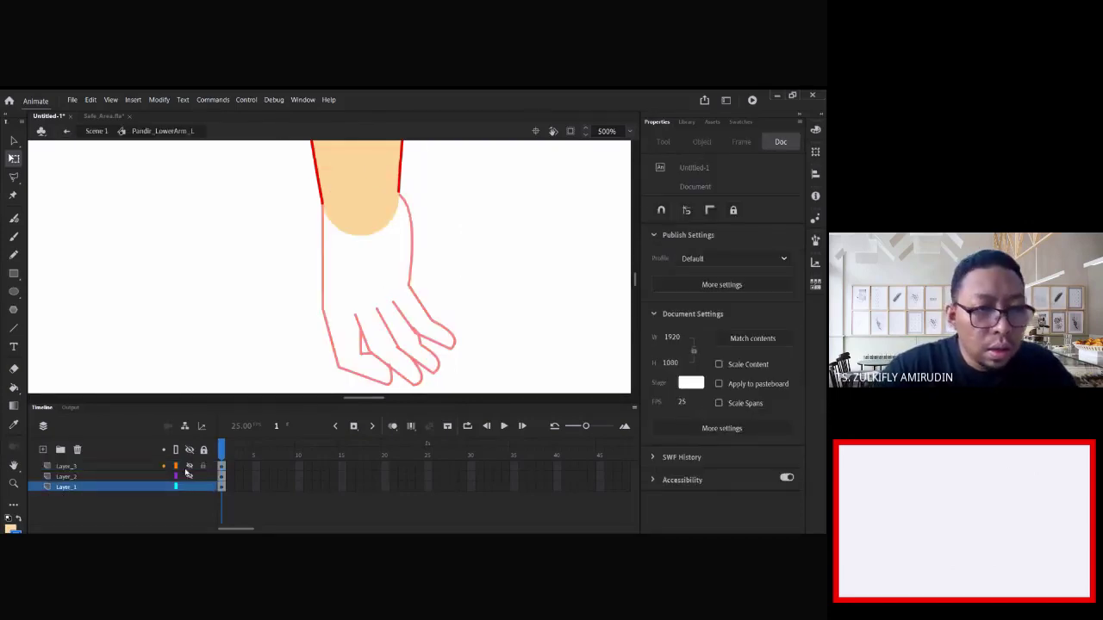
click(107, 467)
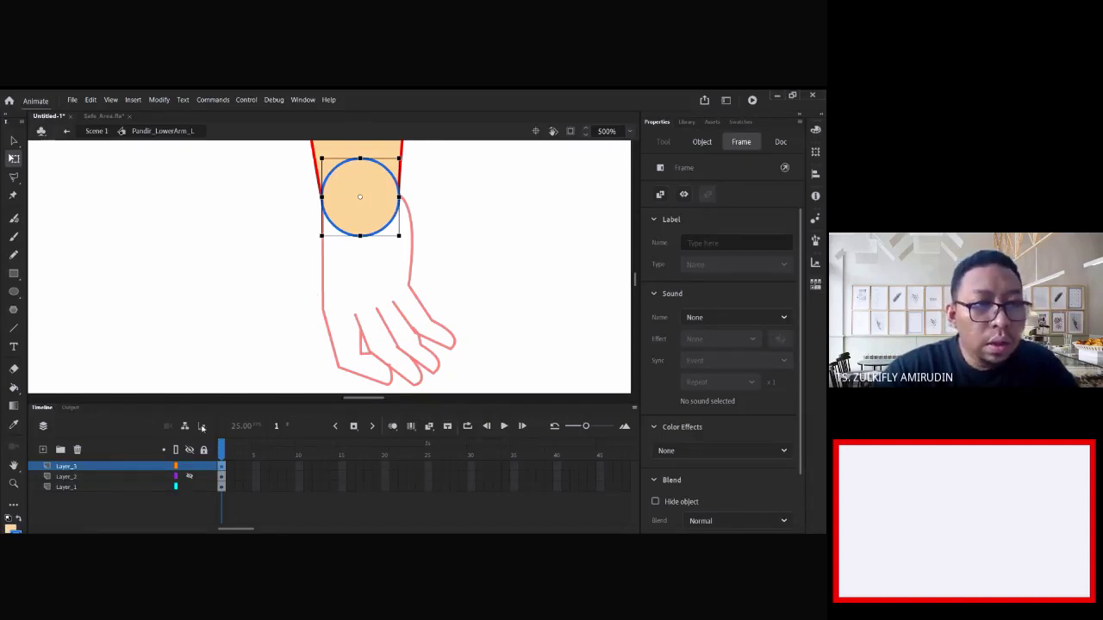
double_click(235, 309)
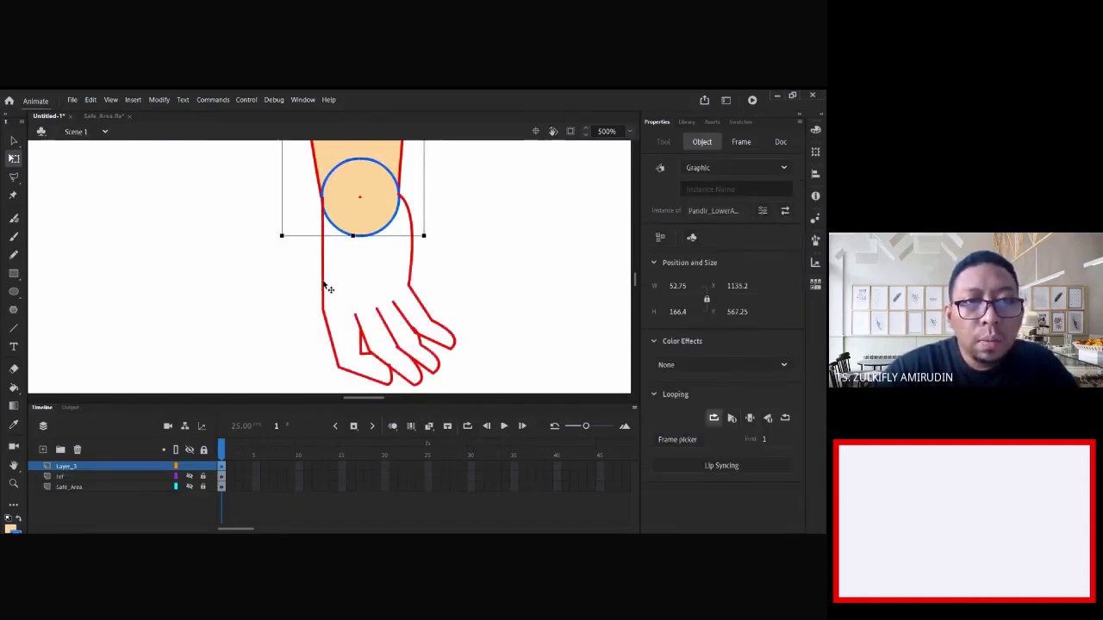
double_click(324, 285)
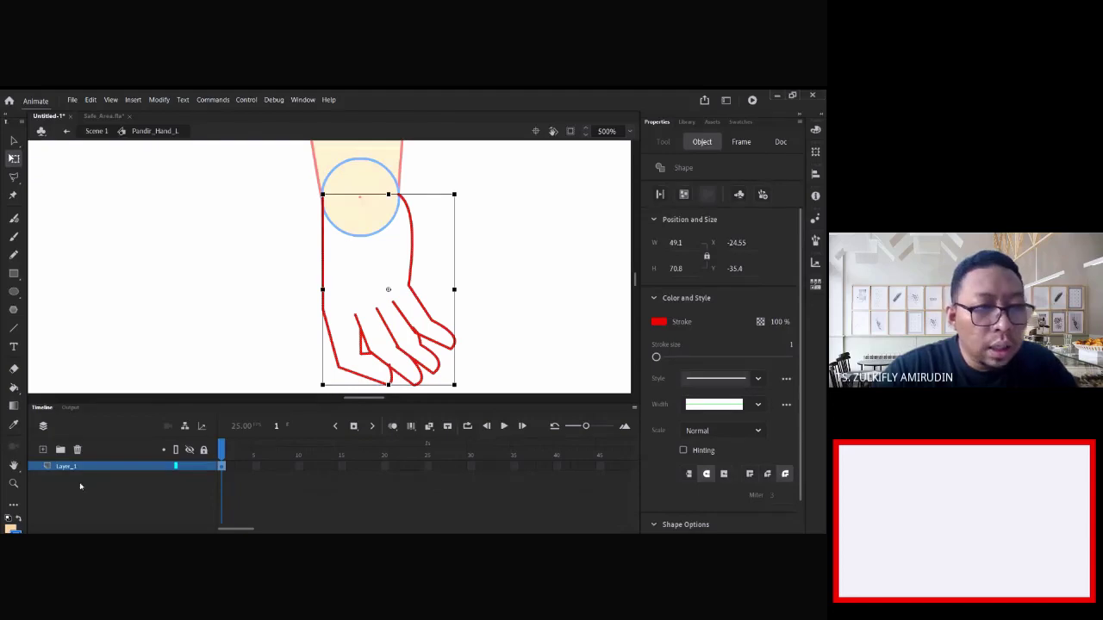
click(43, 449)
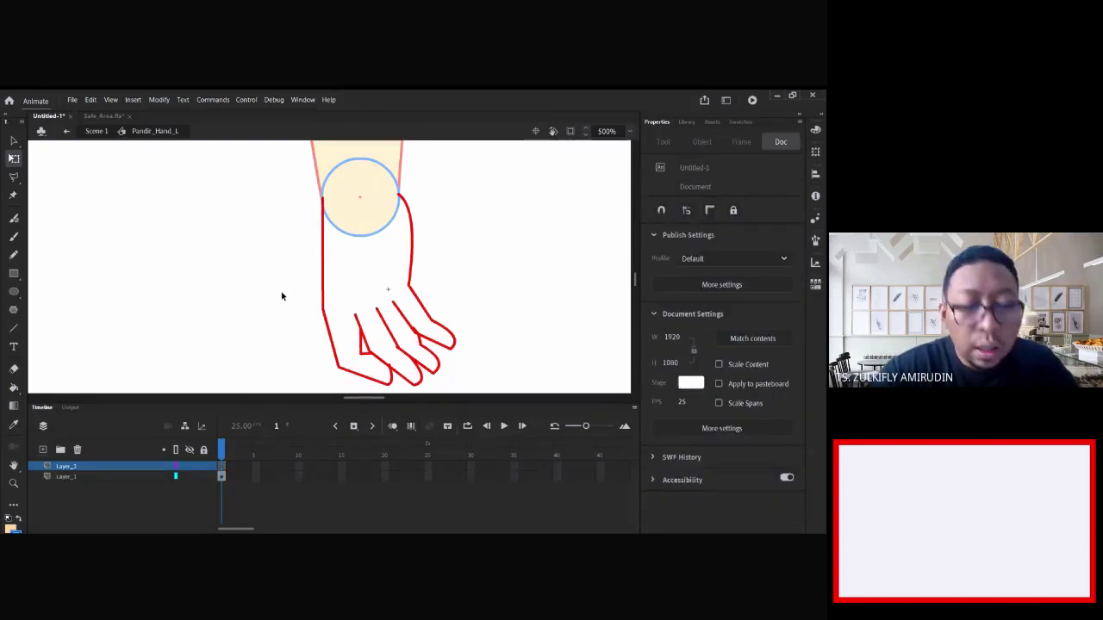
- Undo the circle's paste, copy the wrist circle again from Pandir_LowerArm_L, and reopen the Pandir_Hand_L symbol
key(ctrl+v)
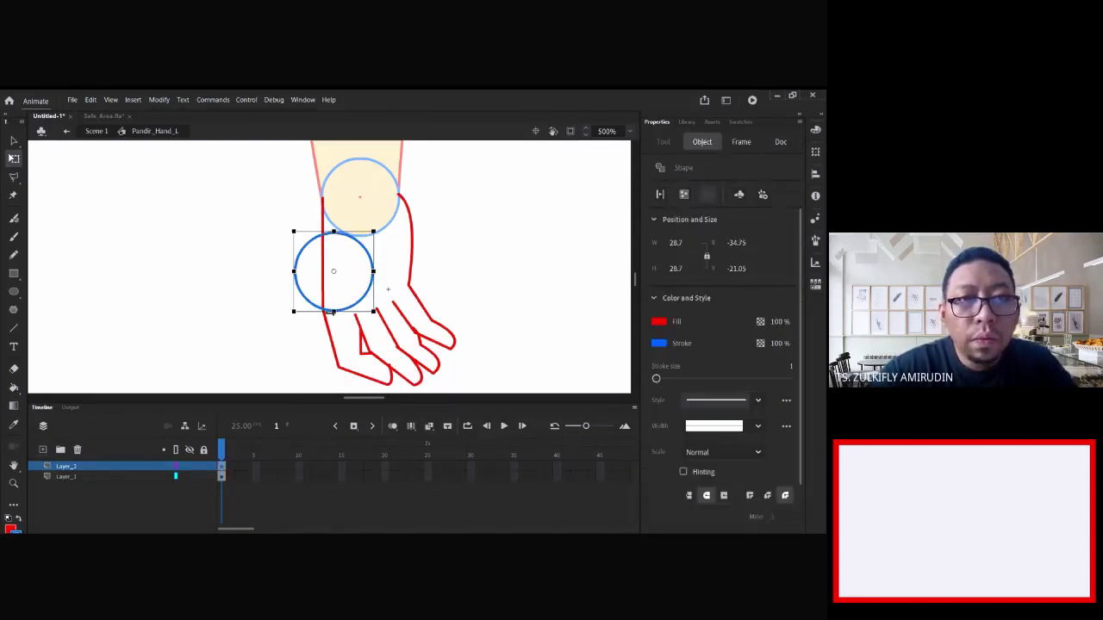
key(ctrl+z)
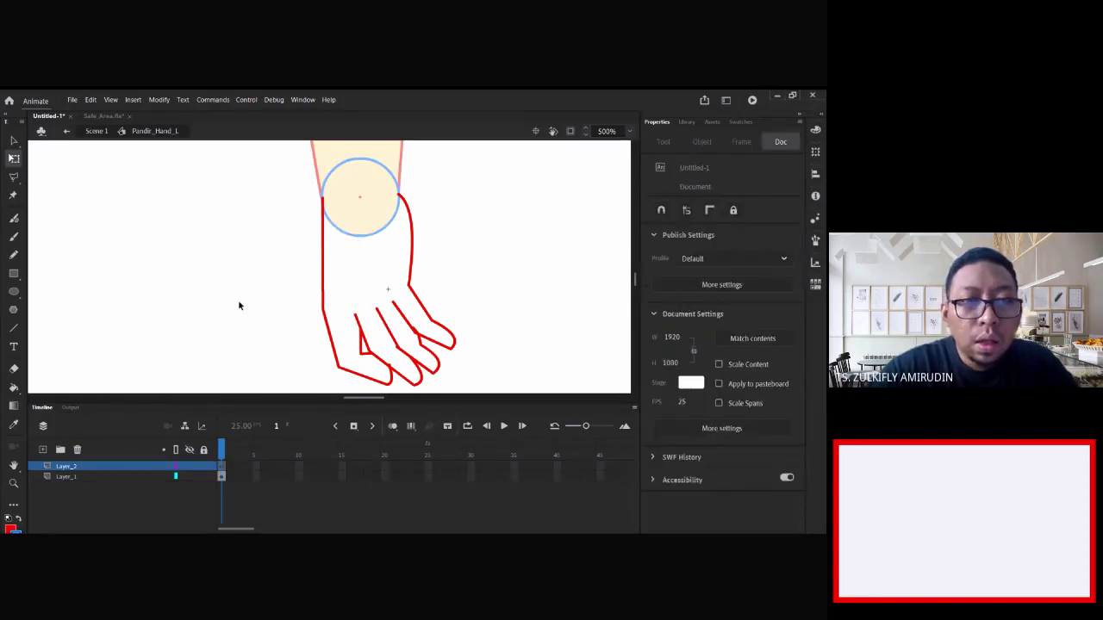
double_click(264, 279)
double_click(341, 235)
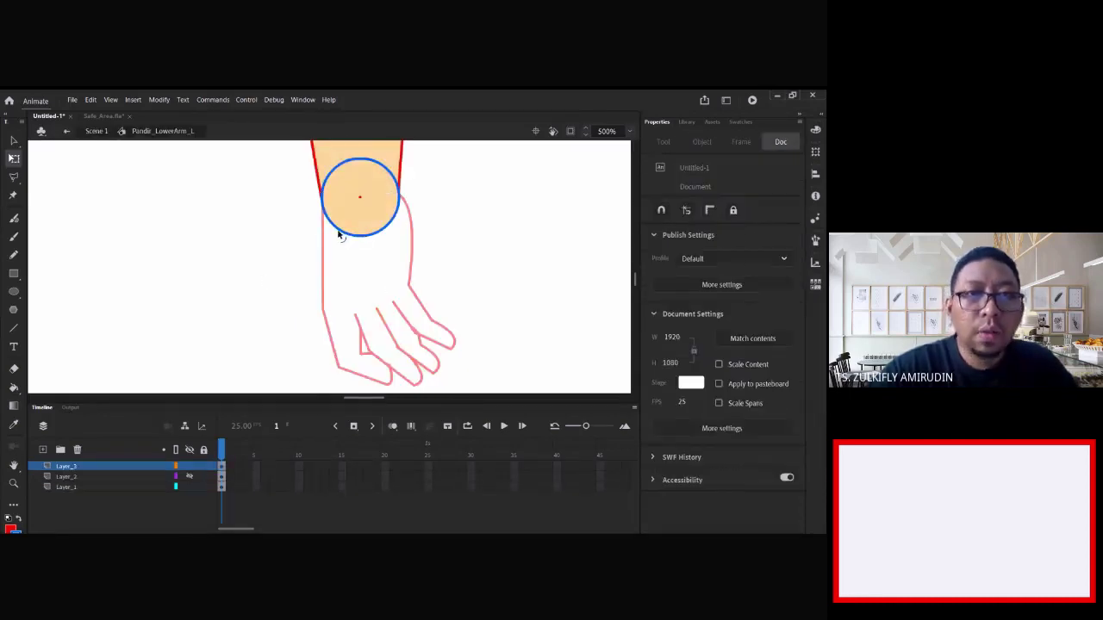
click(98, 469)
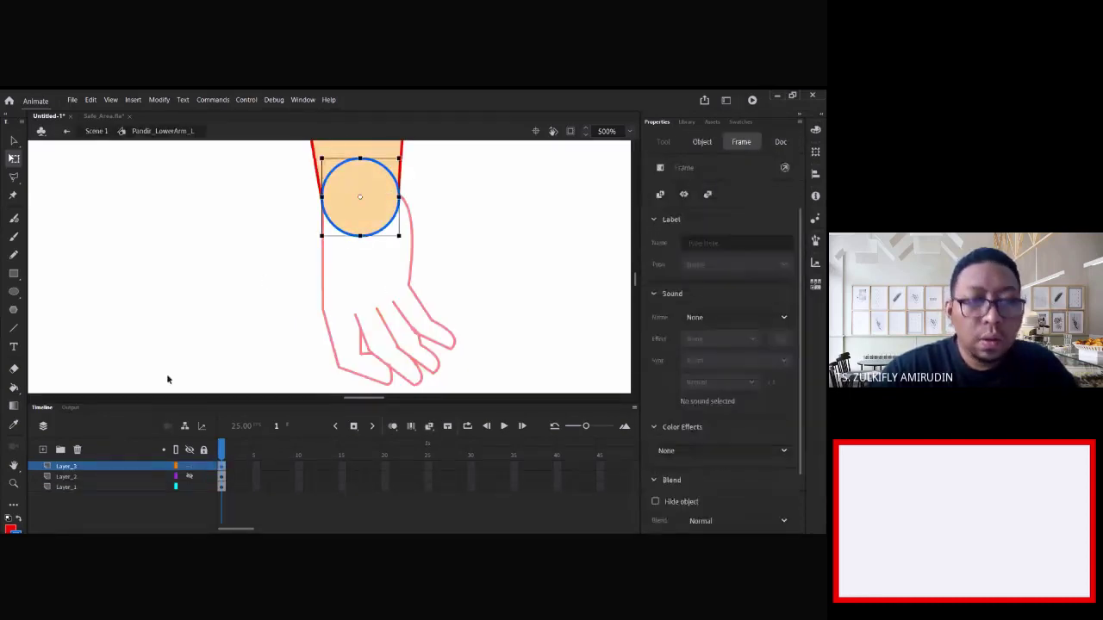
click(200, 328)
double_click(295, 319)
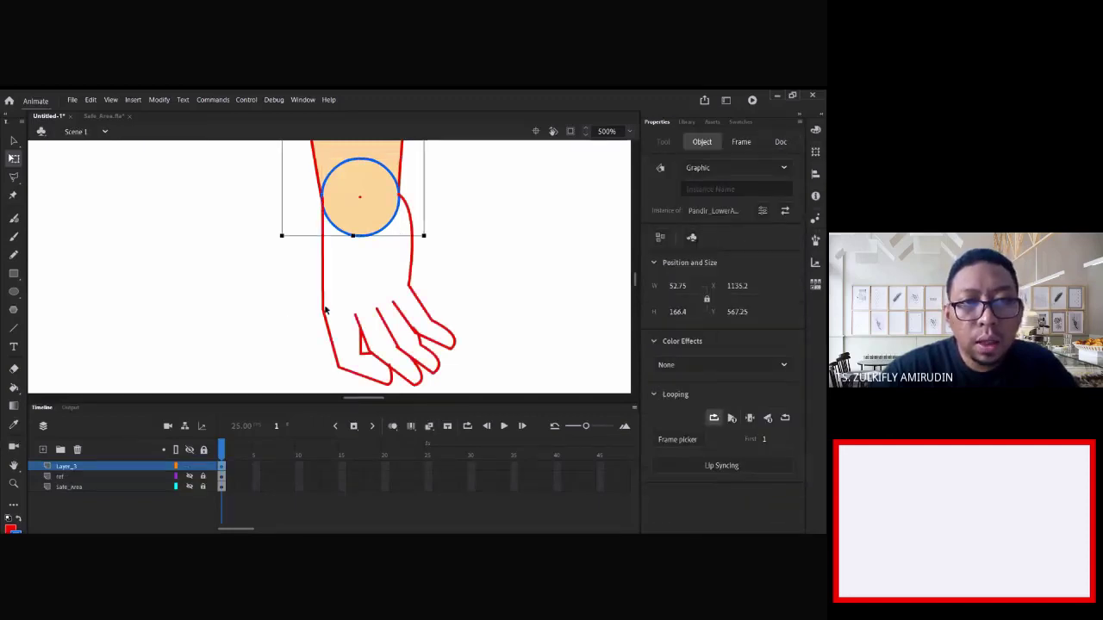
double_click(322, 312)
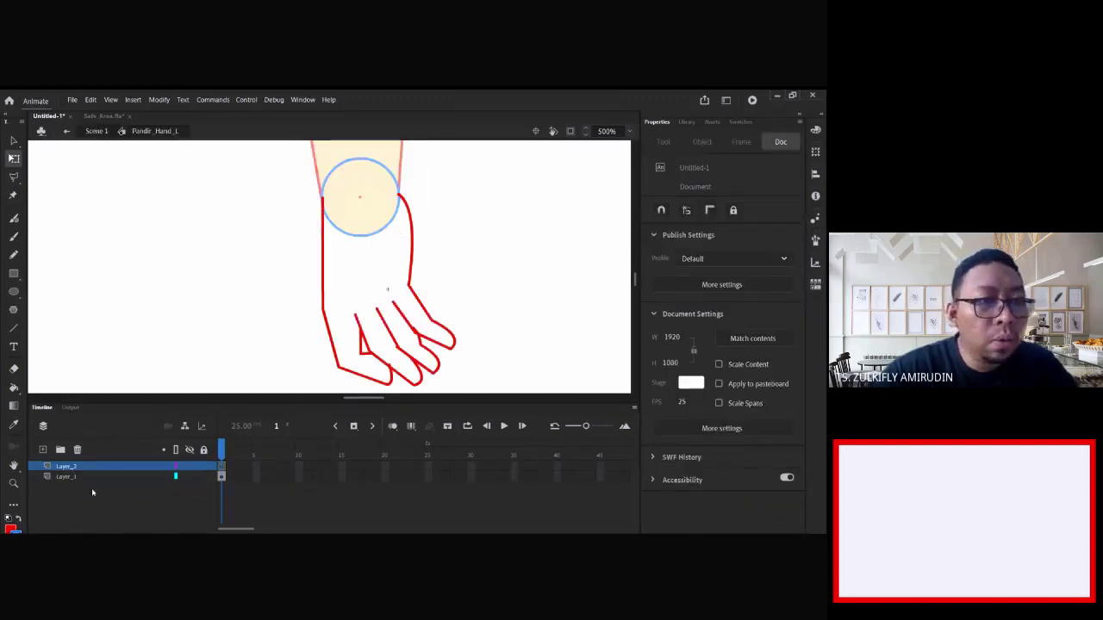
- Paste the wrist circle on the hand symbol's Layer_2 and align it with the lower arm's wrist circle
key(ctrl+v)
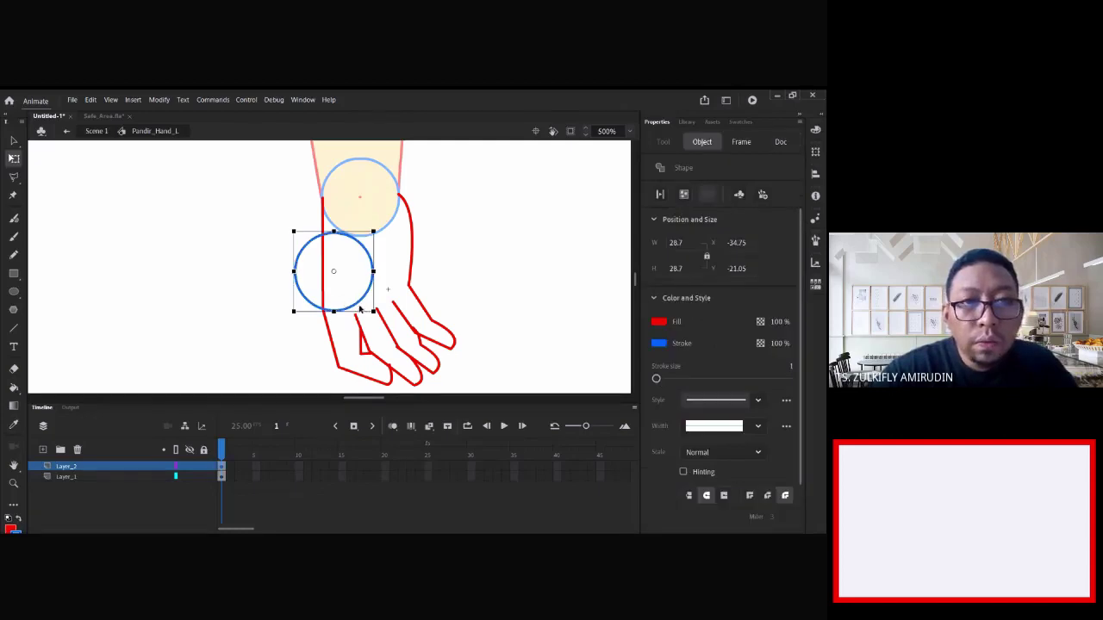
drag(360, 306, 388, 231)
key(ctrl+equal)
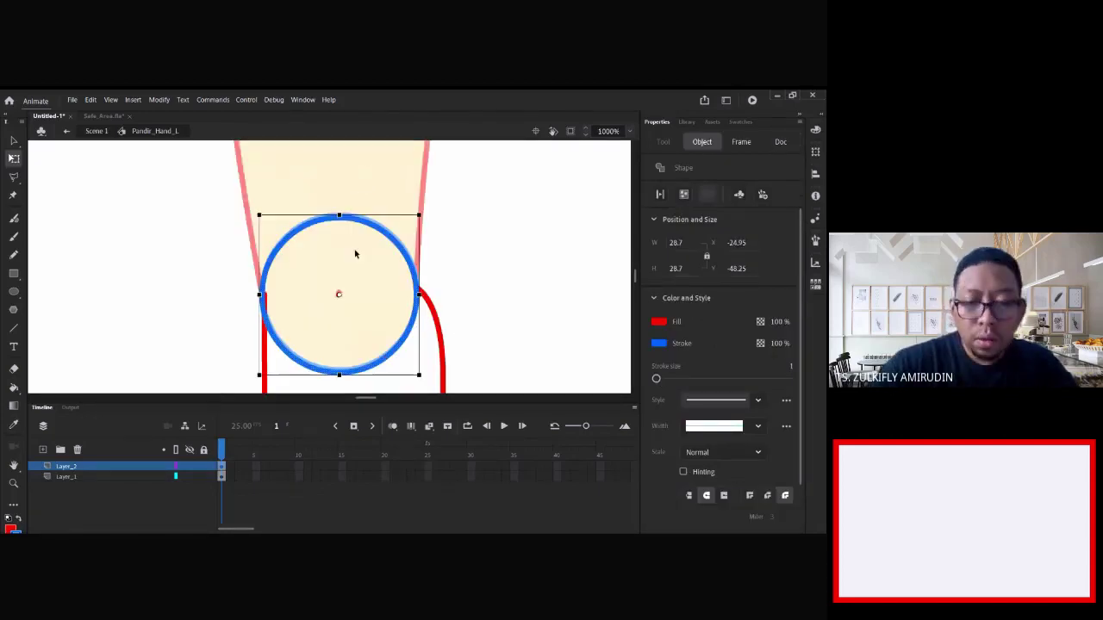
drag(369, 224, 371, 224)
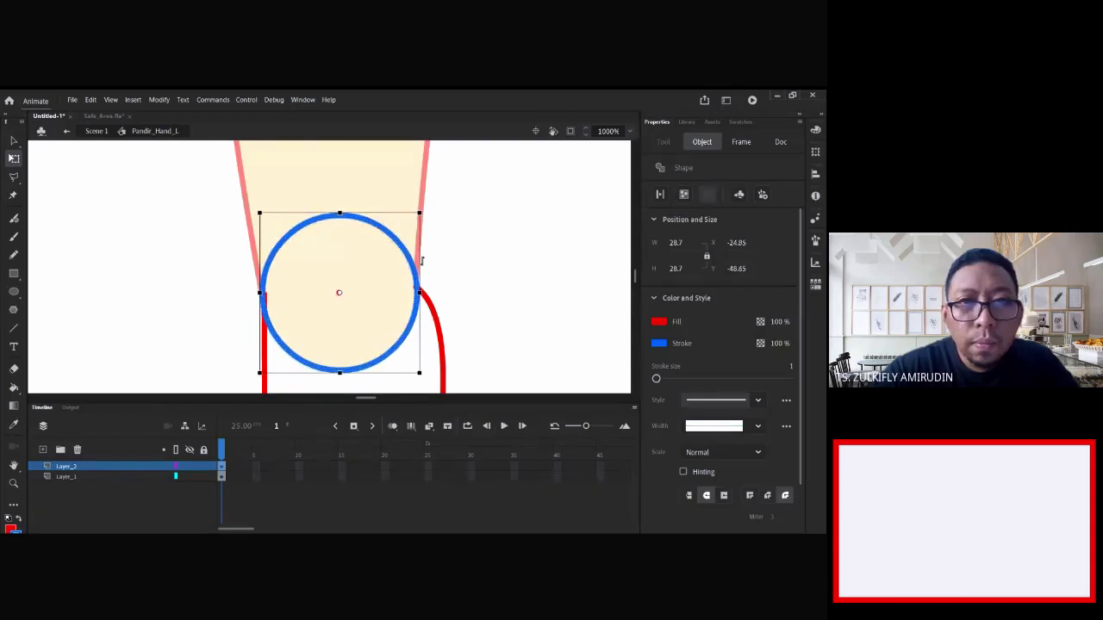
click(488, 312)
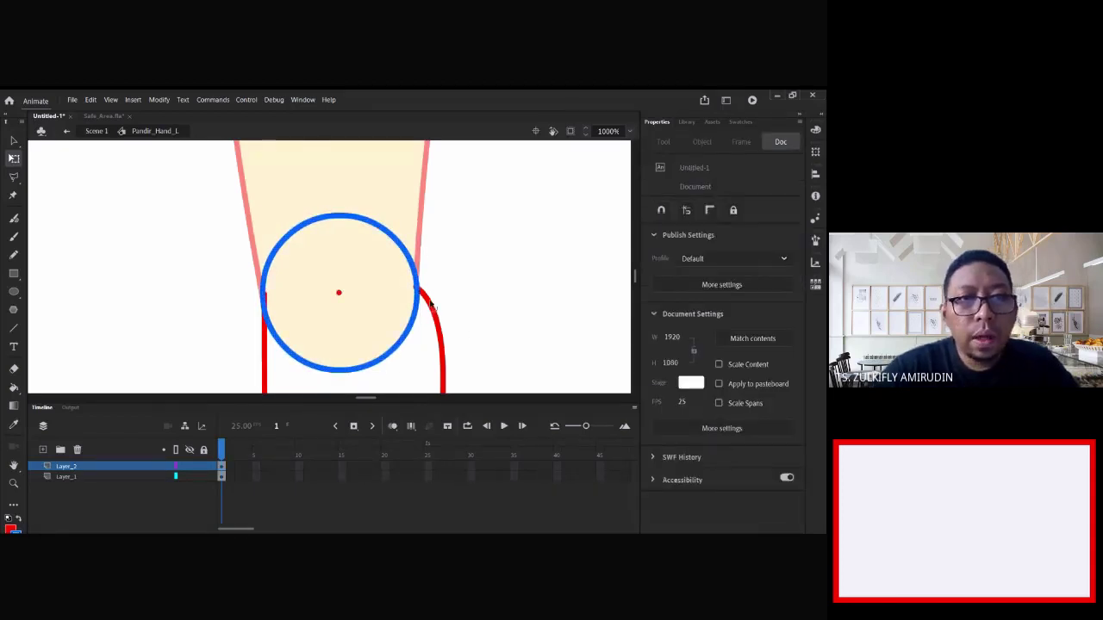
- With Layer_2 hidden, copy the circle's outline in place onto Layer_1 and delete its lower arc inside the hand
click(413, 326)
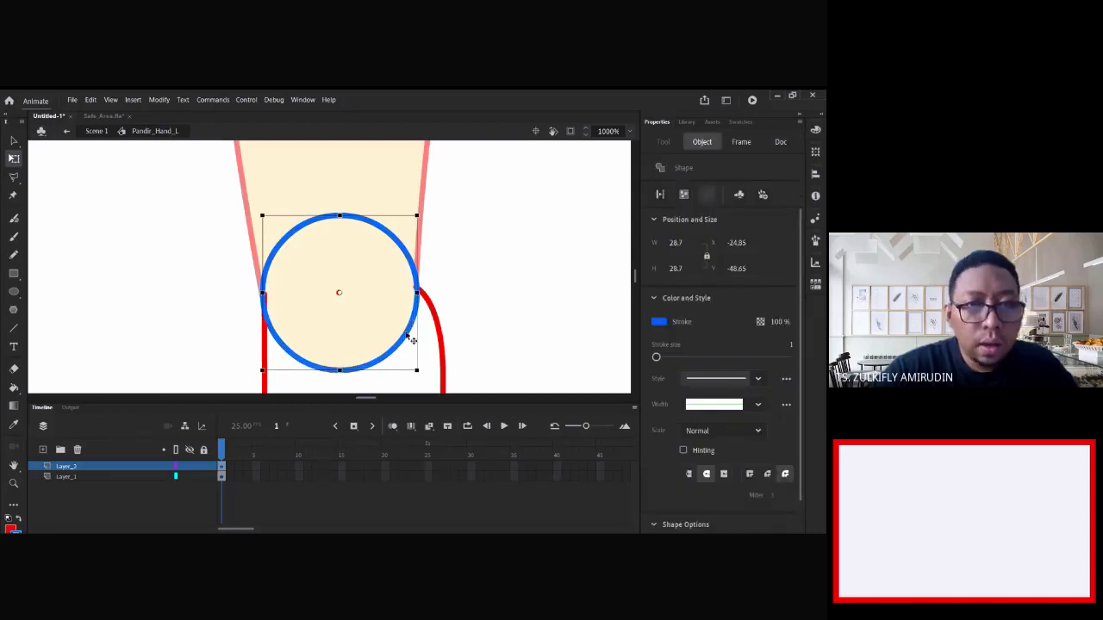
click(188, 467)
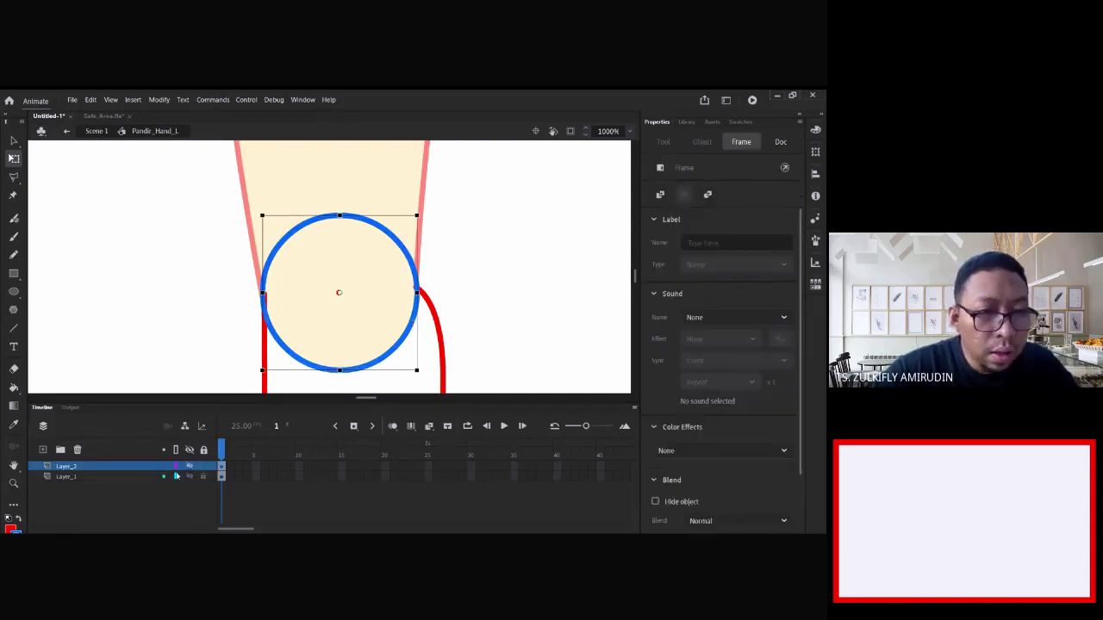
click(149, 476)
click(338, 368)
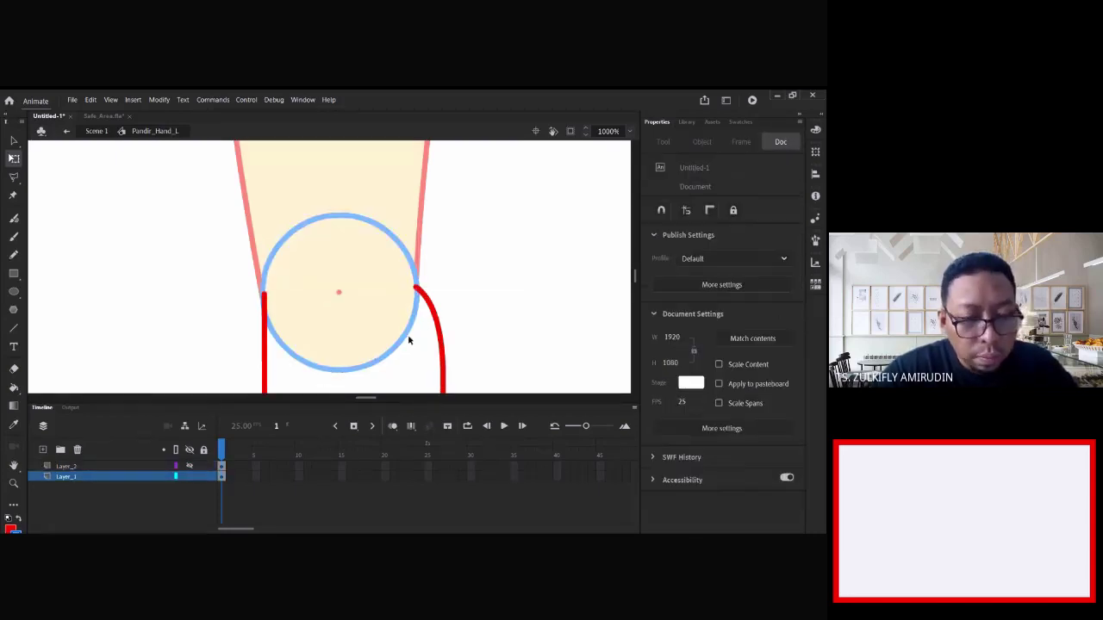
click(403, 334)
click(463, 293)
click(393, 358)
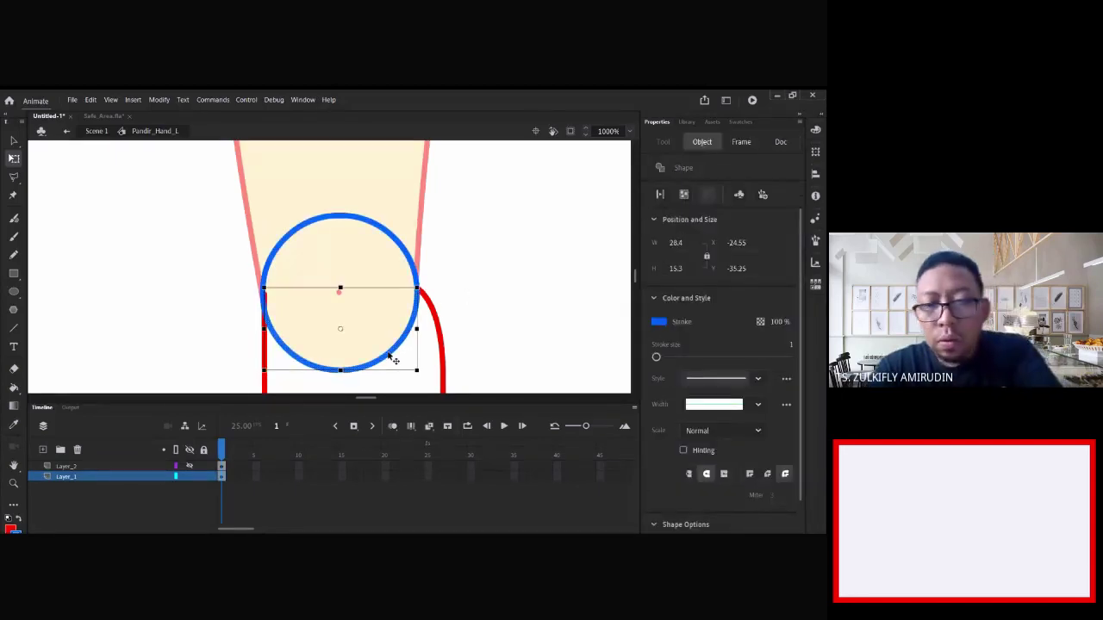
click(394, 360)
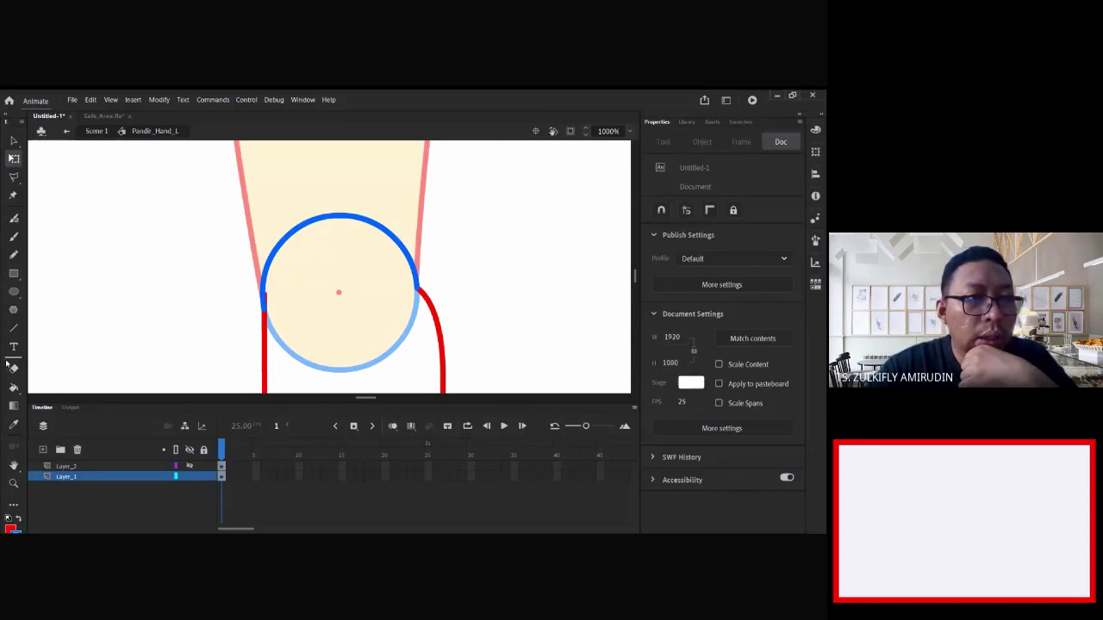
- Fill the hand with the arm's skin colour using the Paint Bucket and delete the blue upper wrist arc
click(14, 388)
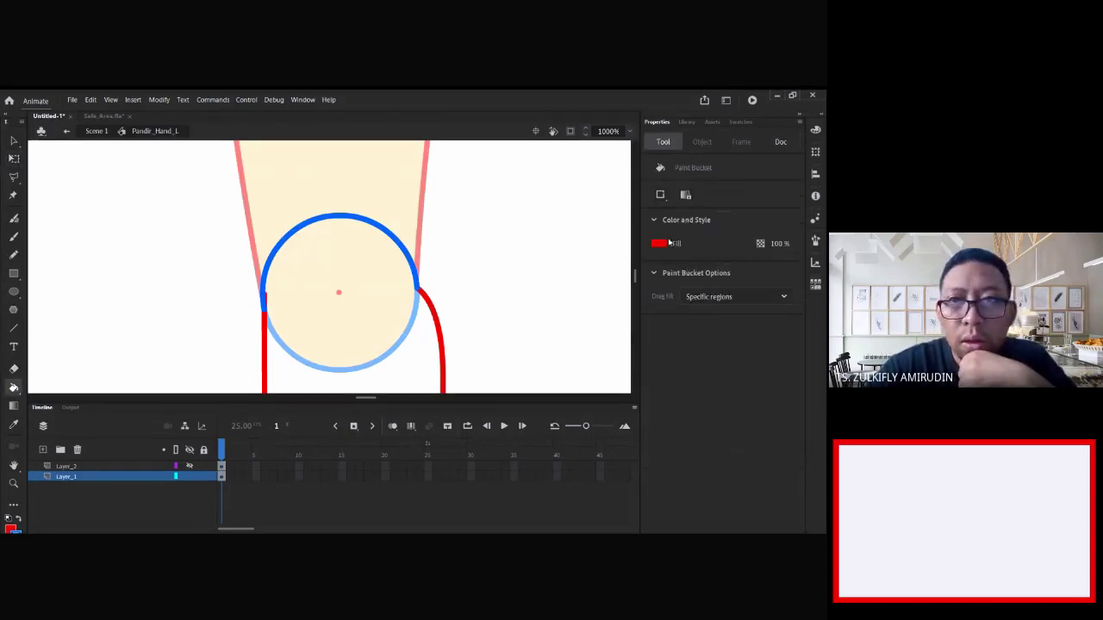
click(668, 243)
click(621, 333)
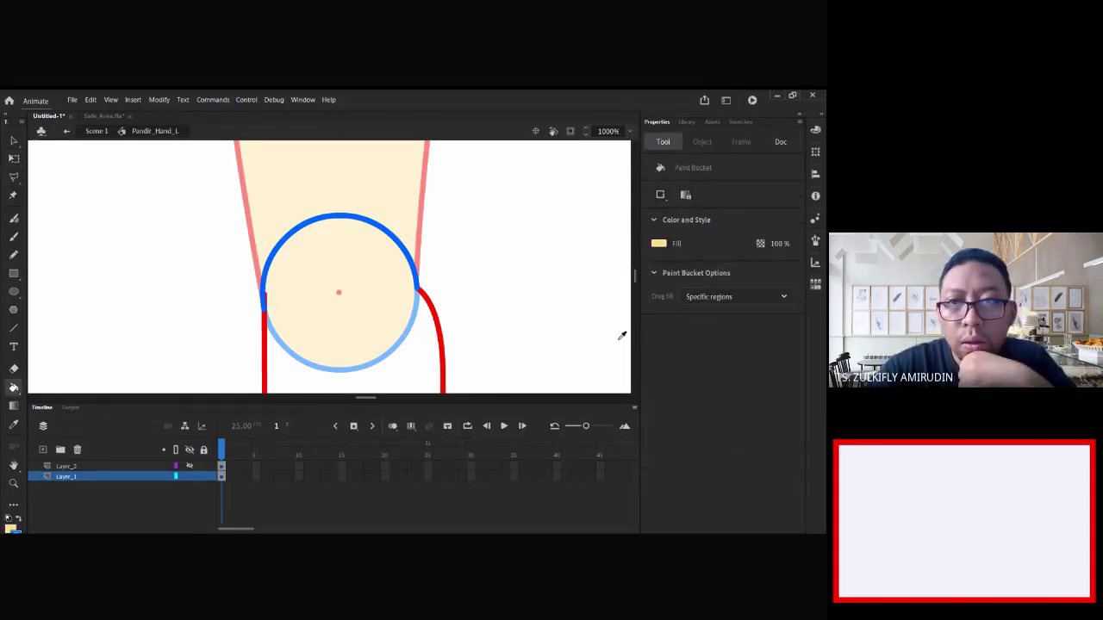
click(409, 337)
key(v)
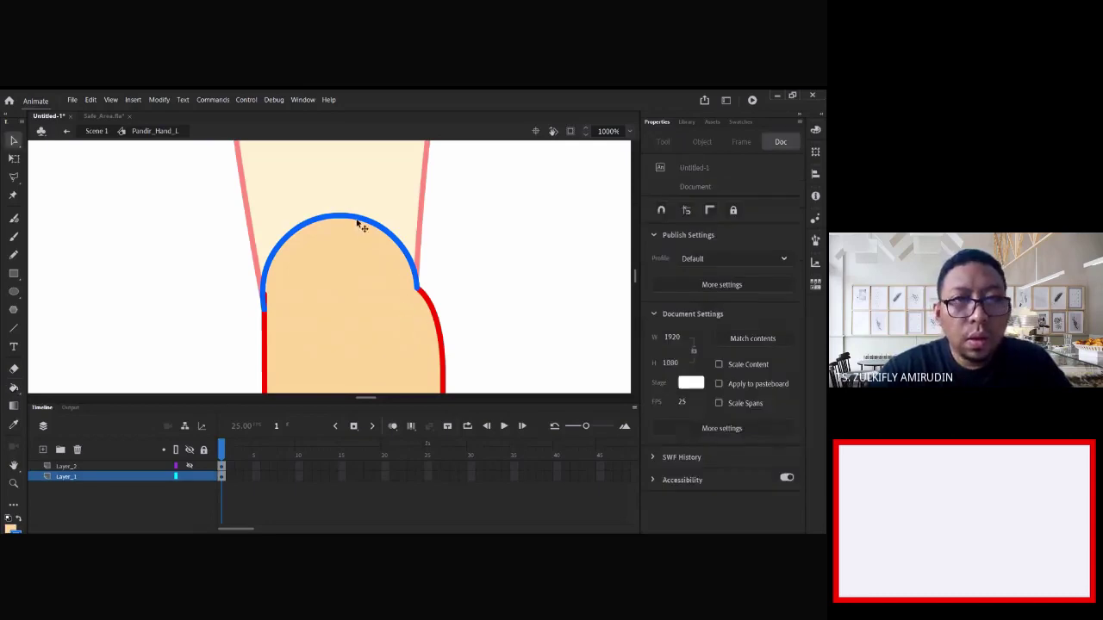
click(360, 222)
key(Delete)
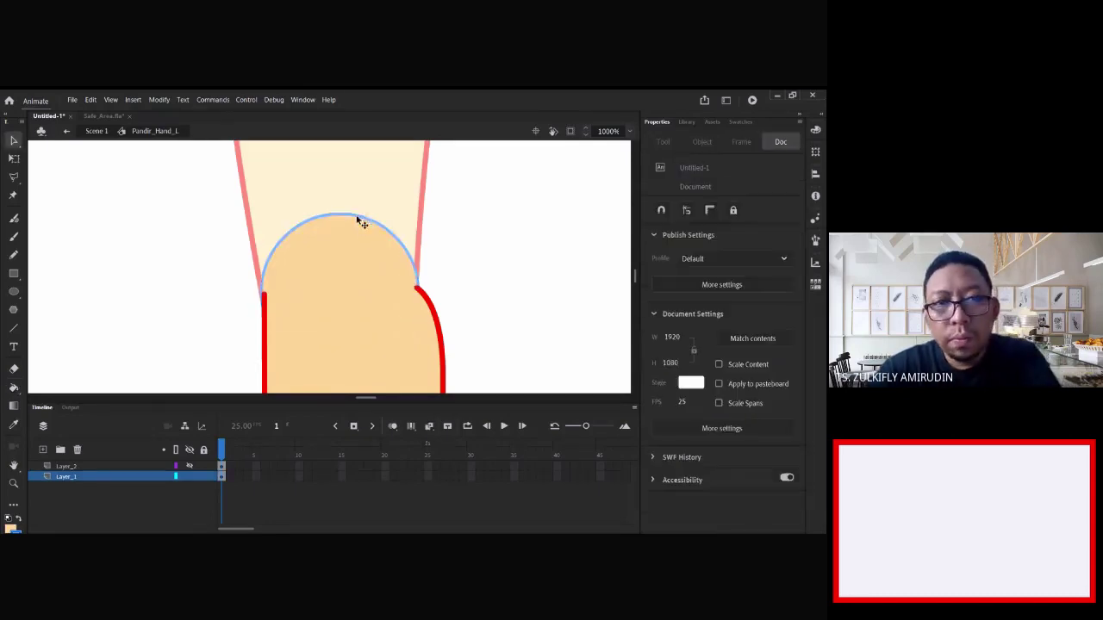
- Move the joint circle's Layer_2 below Layer_1 in the Pandir_Hand_L symbol
click(104, 466)
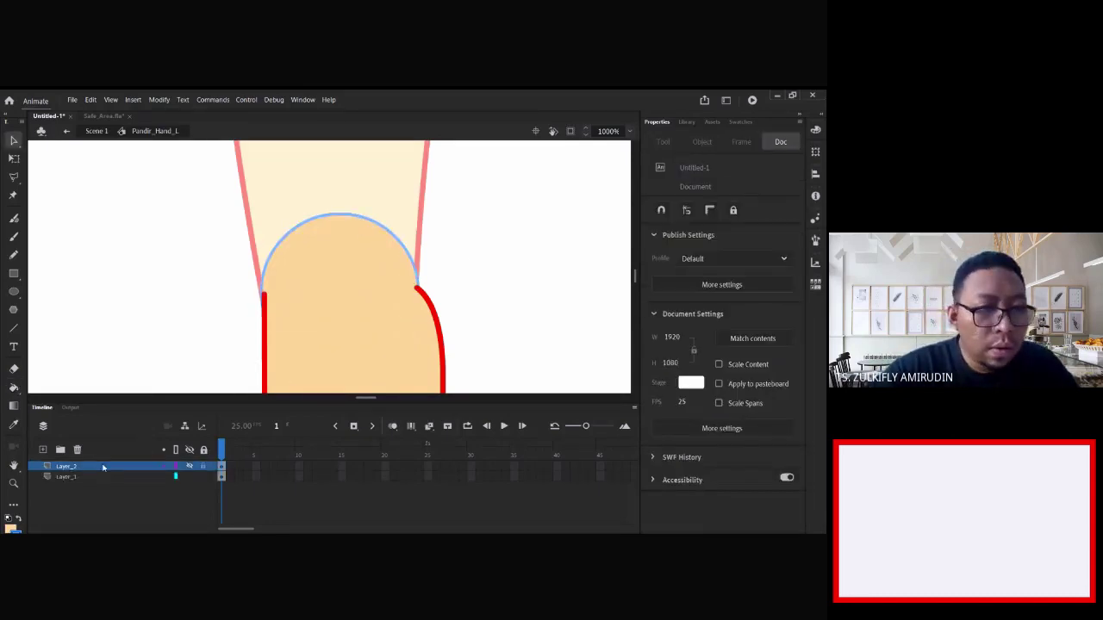
drag(104, 466, 97, 491)
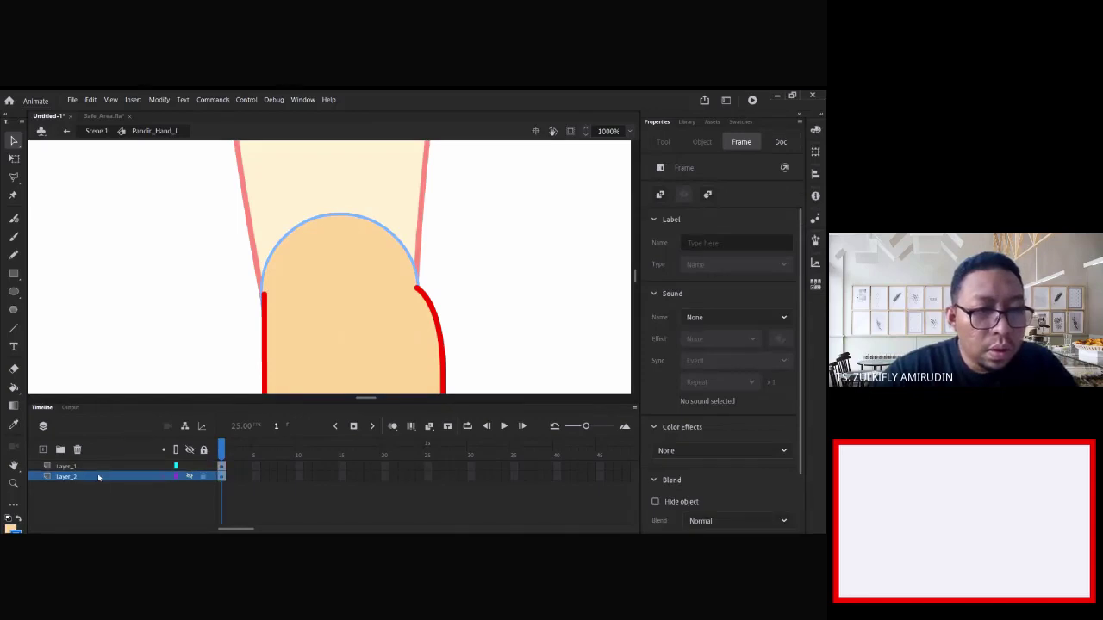
right_click(97, 473)
click(147, 375)
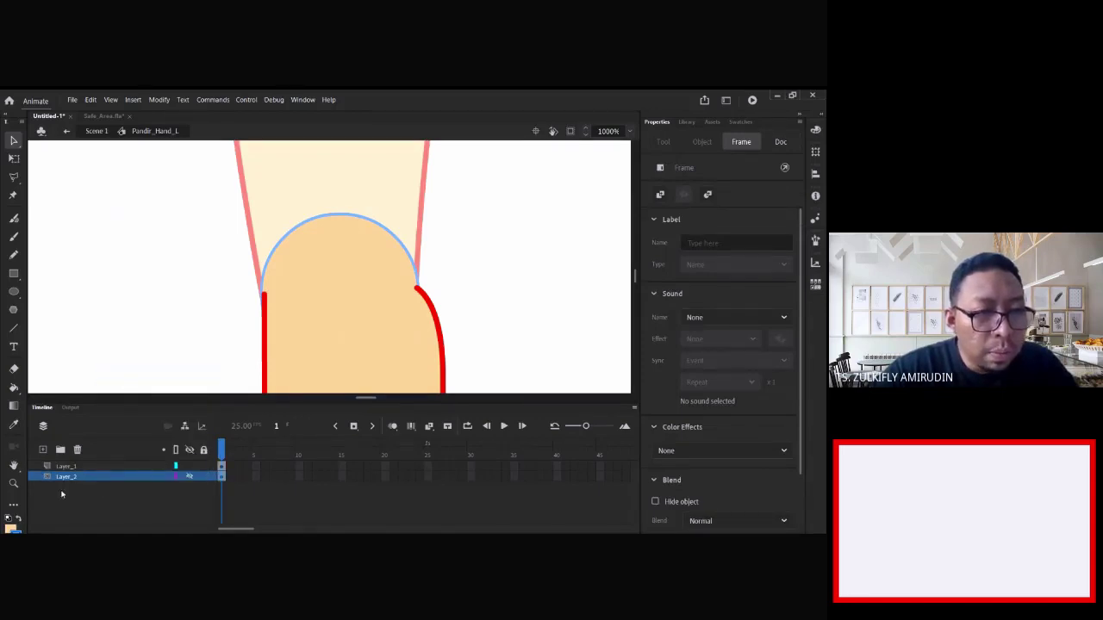
- Rename the hand drawing's Layer_1 as Hand_ and return to Scene 1
click(74, 477)
double_click(67, 467)
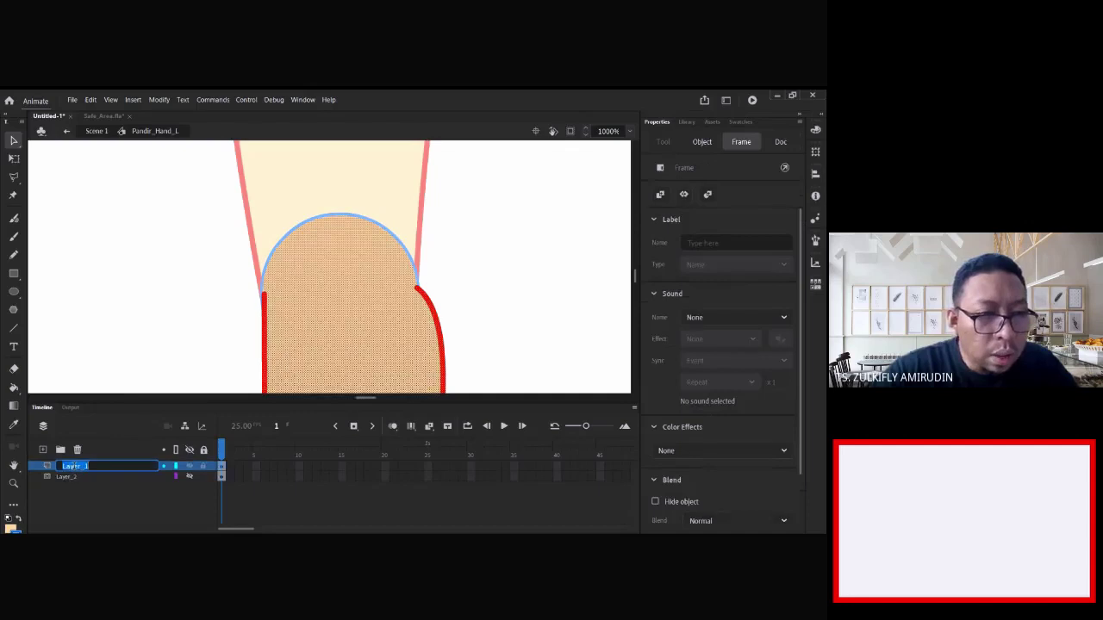
text(Han)
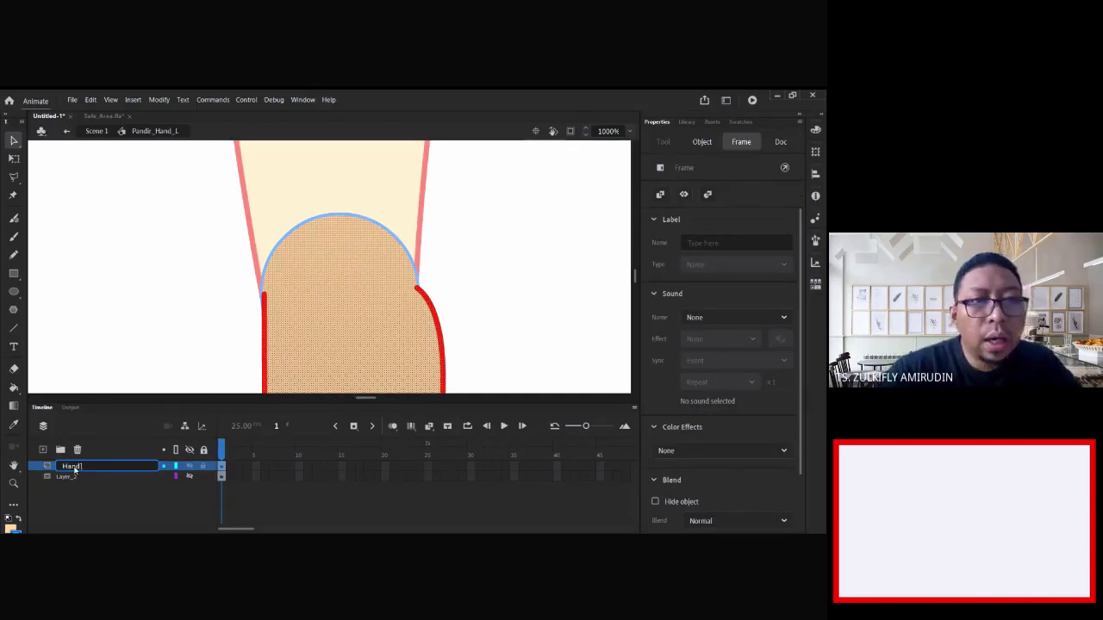
text(d)
double_click(207, 311)
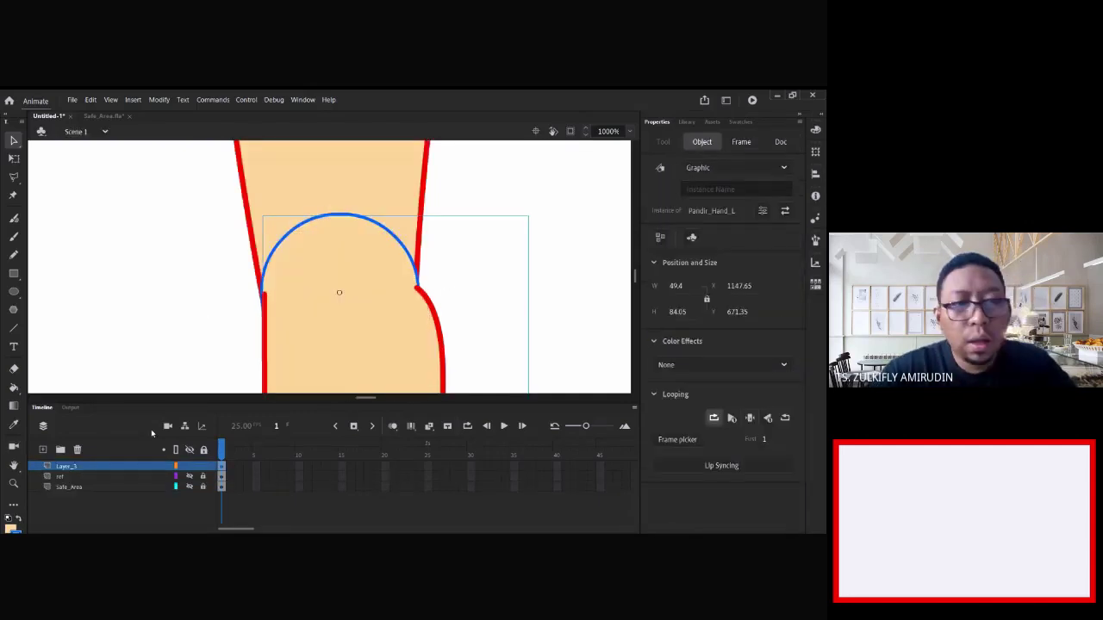
double_click(317, 315)
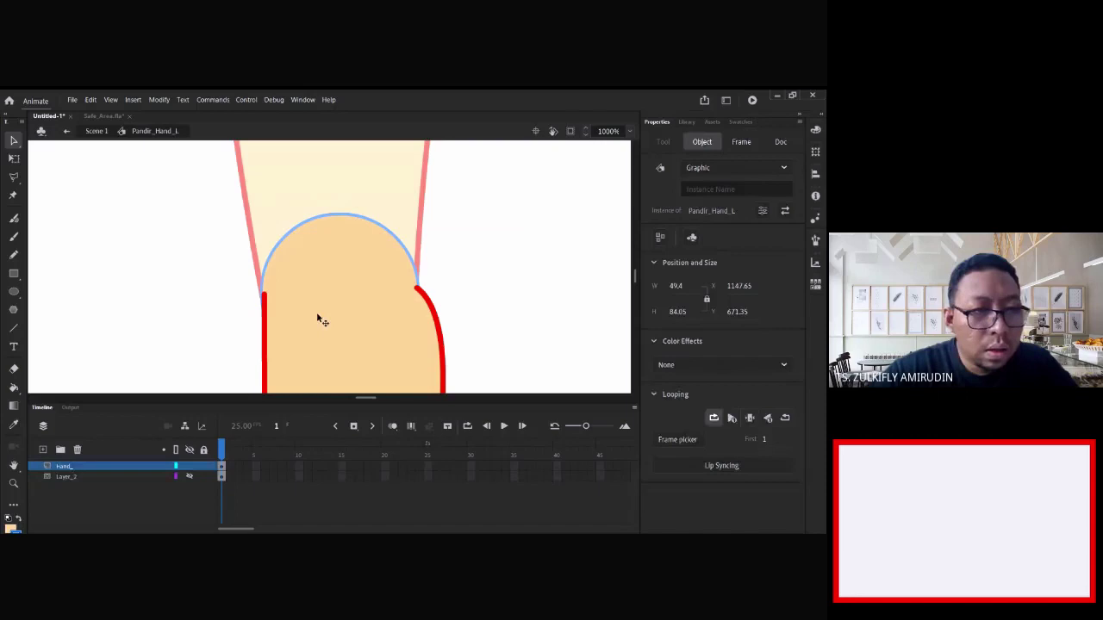
click(129, 477)
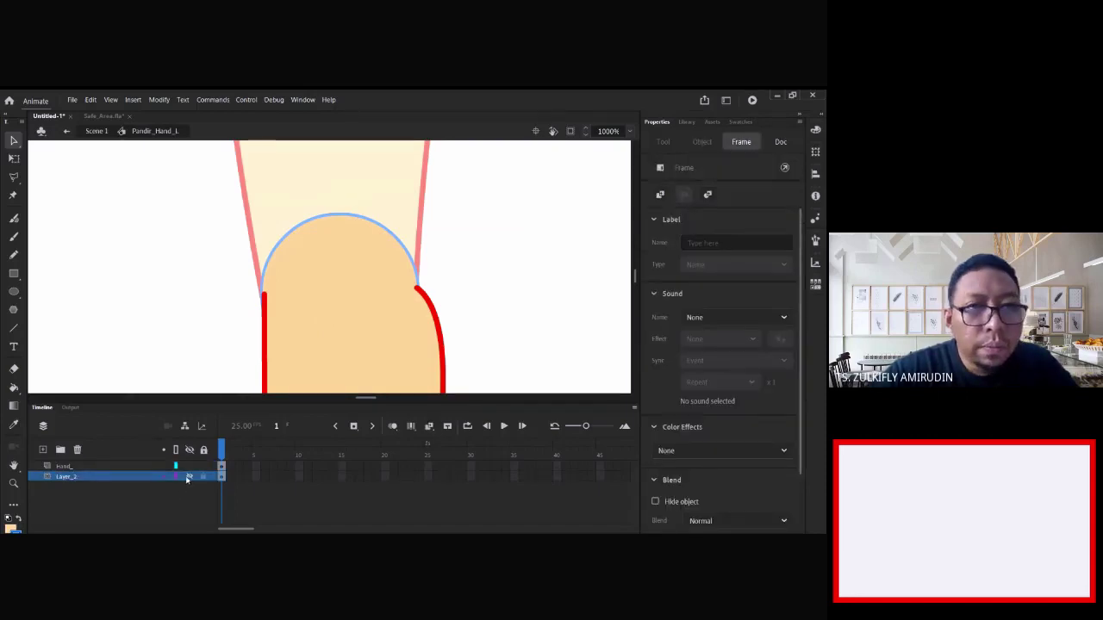
double_click(157, 303)
- Return to Scene 1, open the Pandir_LowerArm_L symbol for editing and select its Layer_3
click(283, 180)
click(335, 212)
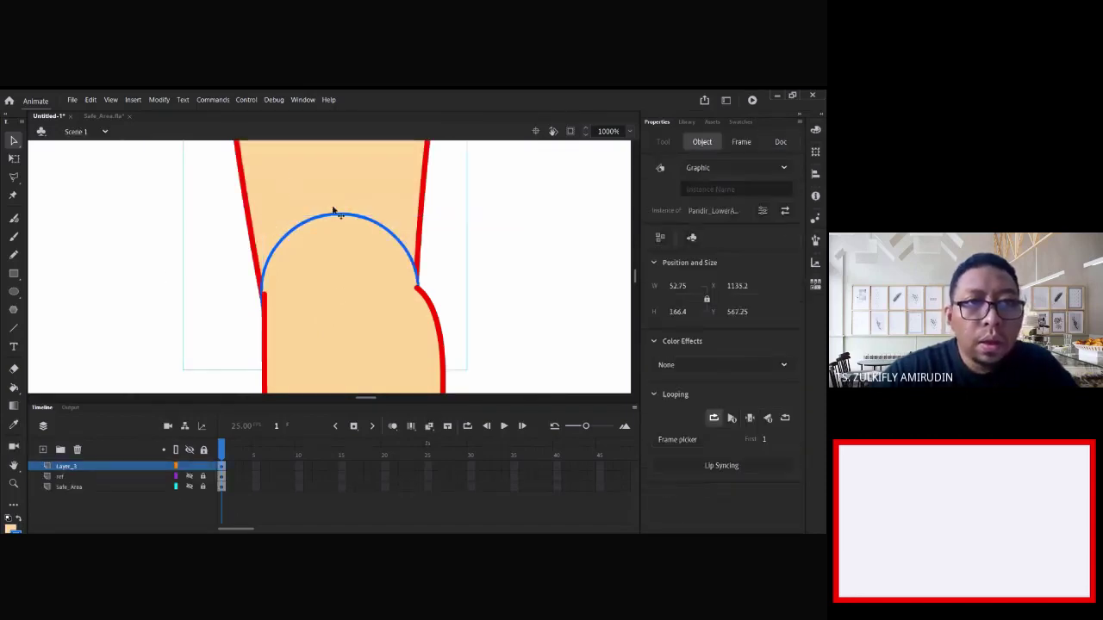
key(ctrl+minus)
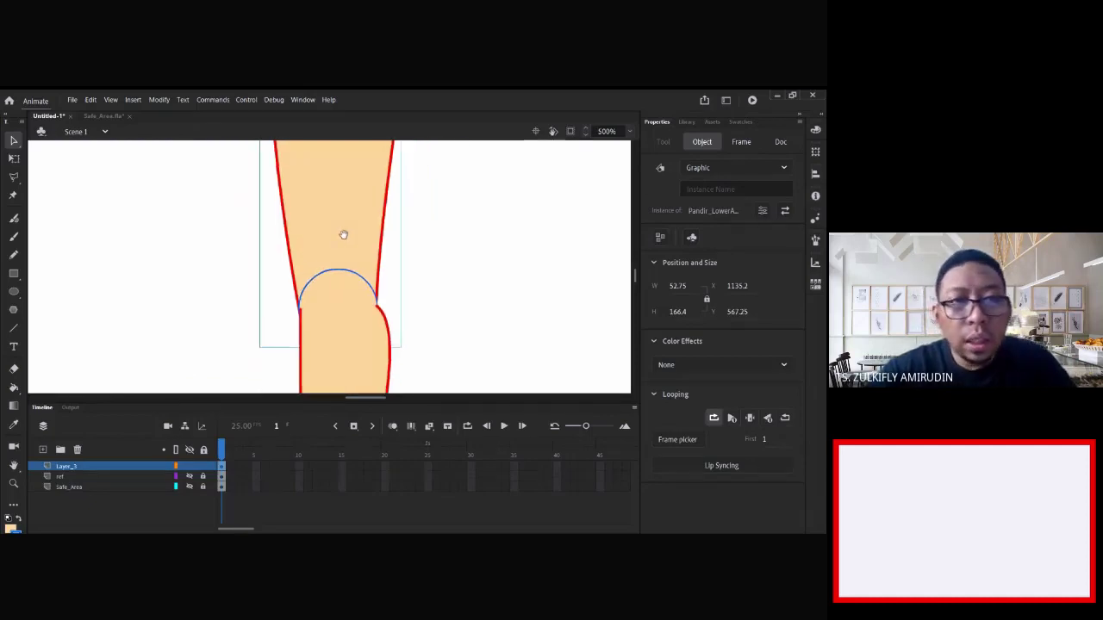
double_click(342, 226)
click(82, 464)
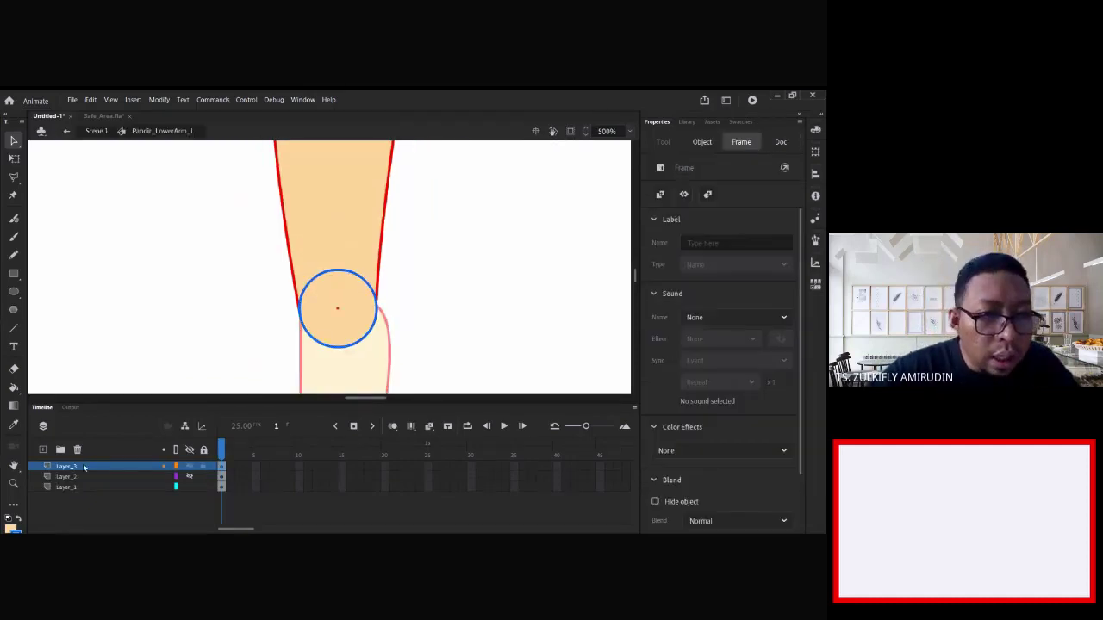
right_click(79, 466)
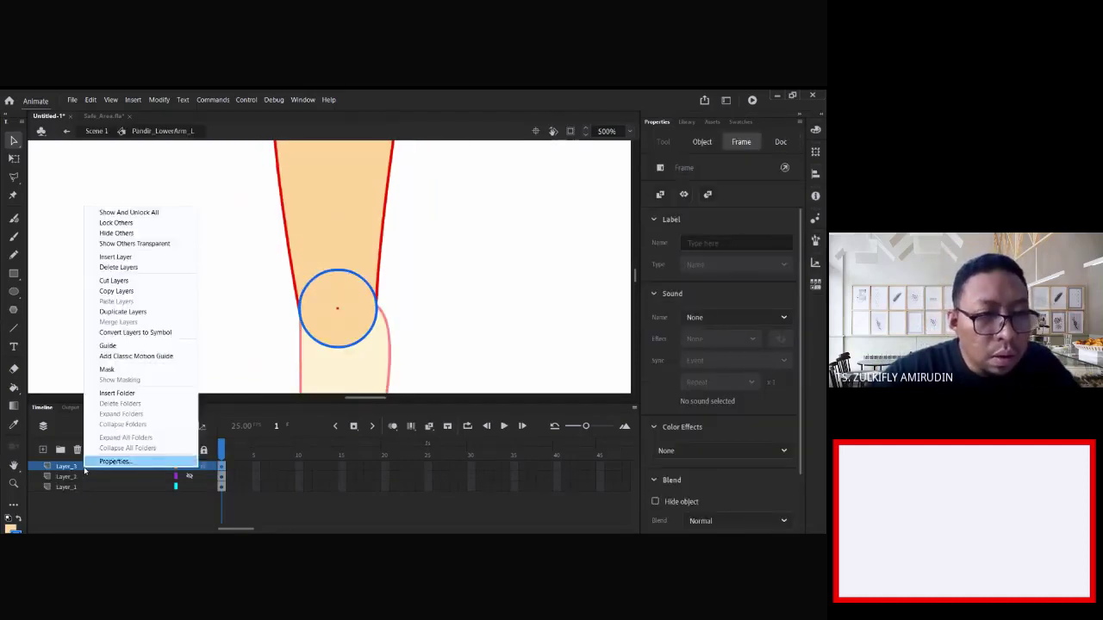
click(103, 370)
key(ctrl+z)
- Move the wrist circle's Layer_3 to the bottom of the lower arm symbol's layer stack
drag(91, 468, 89, 508)
right_click(88, 488)
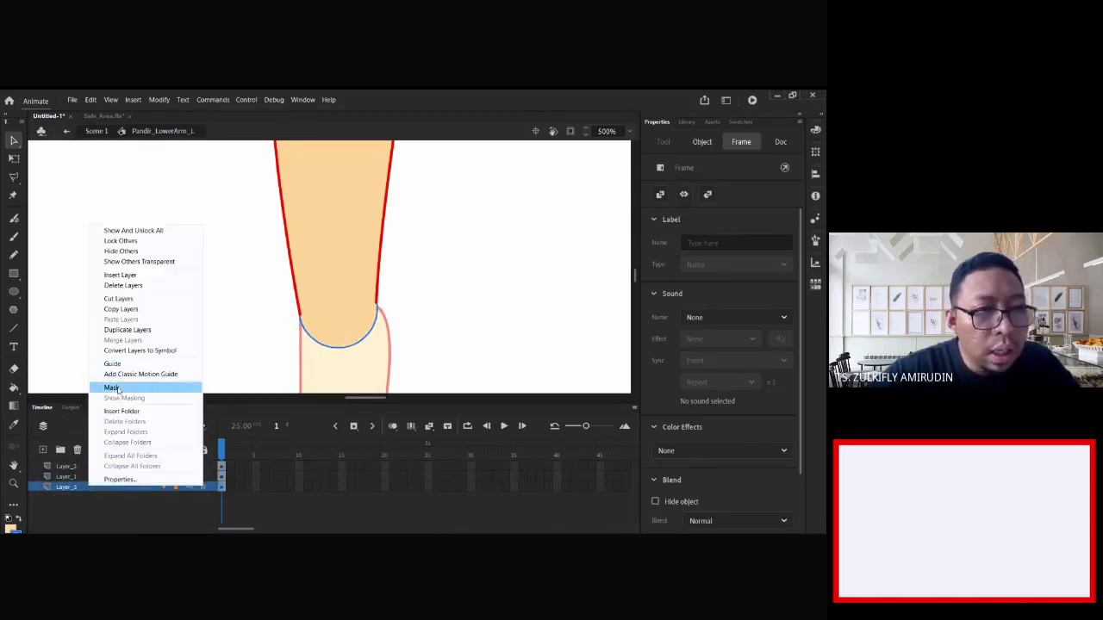
click(116, 389)
drag(80, 466, 85, 498)
right_click(85, 489)
click(79, 511)
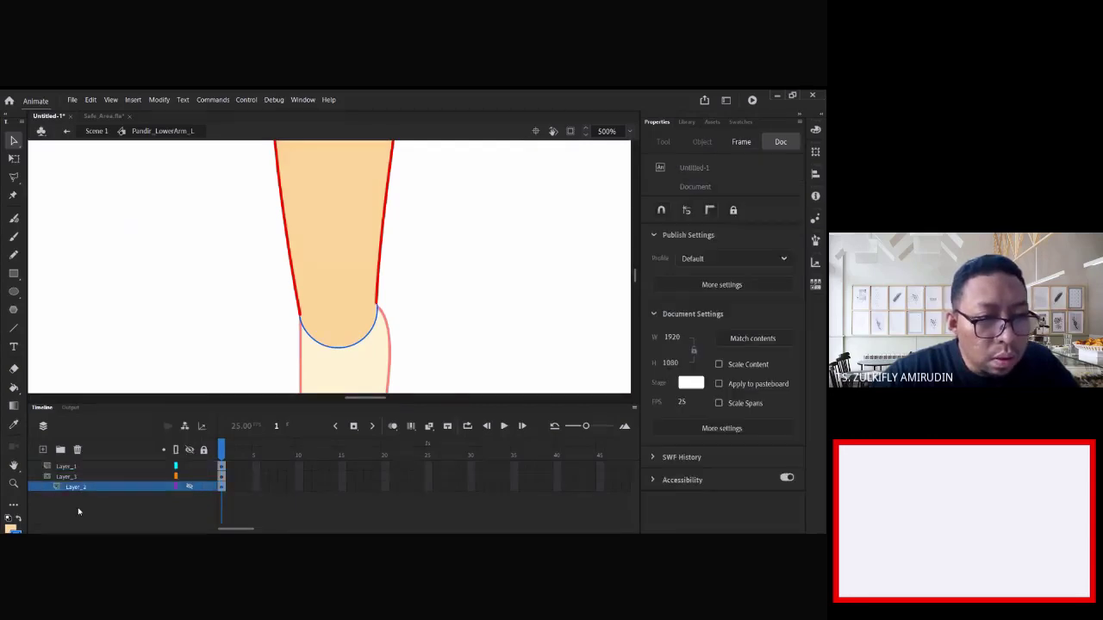
key(ctrl+z)
- Move Layer_2 between Layer_1 and Layer_3 in the lower arm symbol
drag(97, 469, 93, 479)
right_click(94, 481)
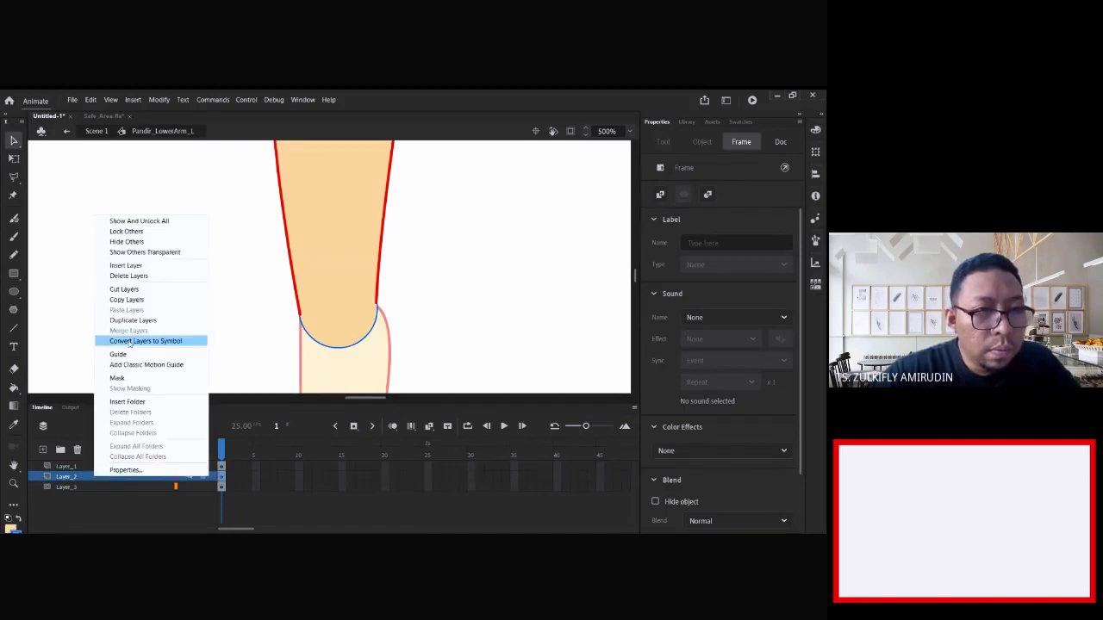
click(117, 378)
- Rename the lower arm drawing's Layer_1 as Lower_Arm and return to Scene 1
click(66, 466)
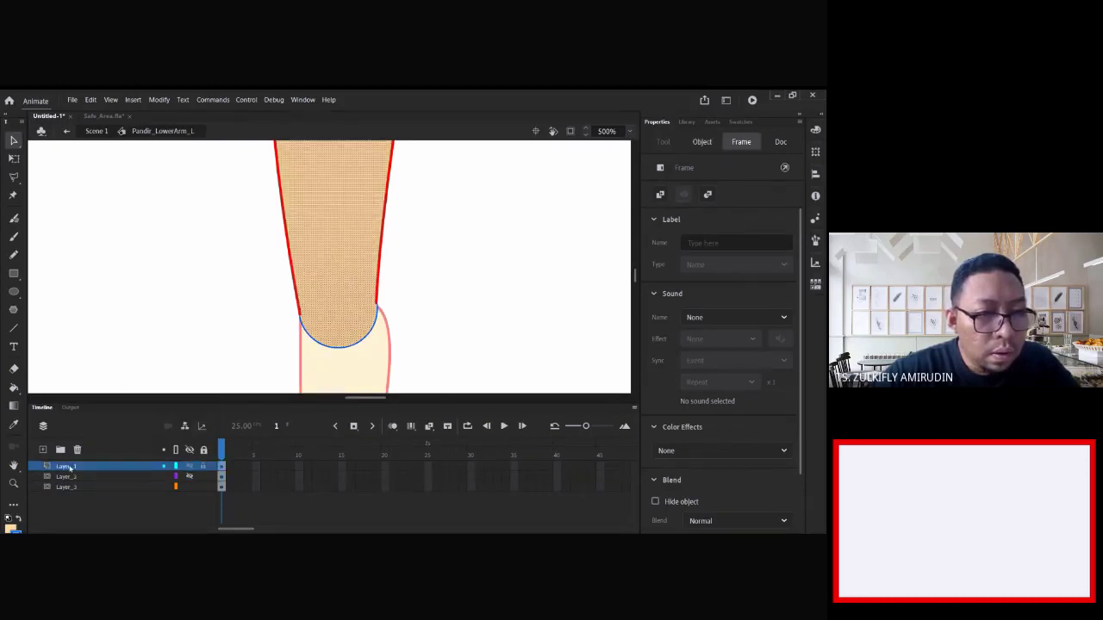
double_click(70, 467)
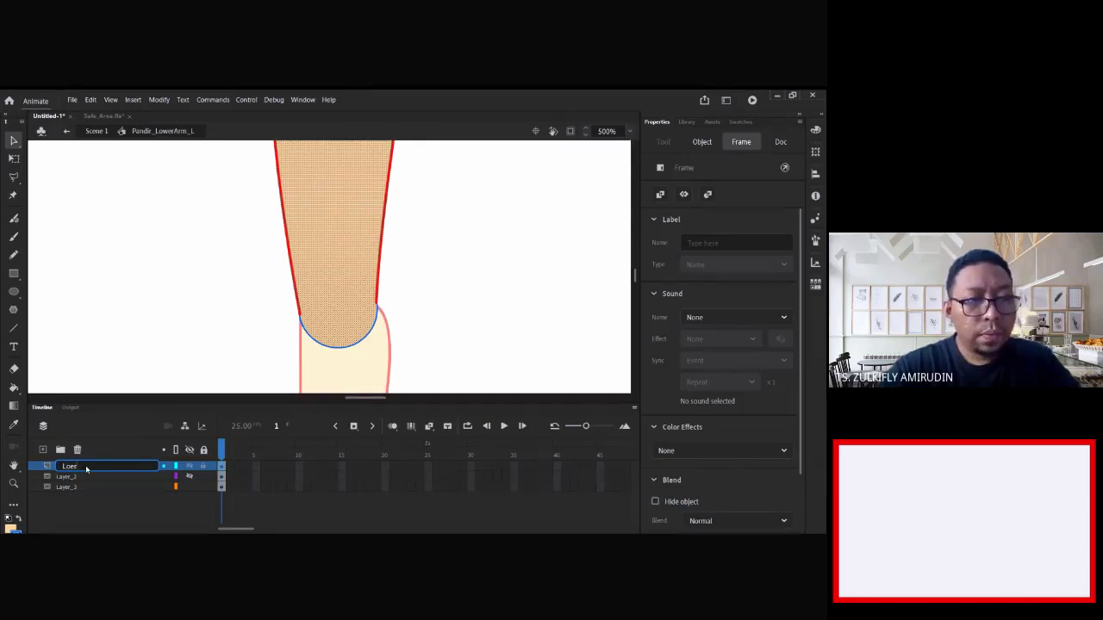
text(Lower_Arm)
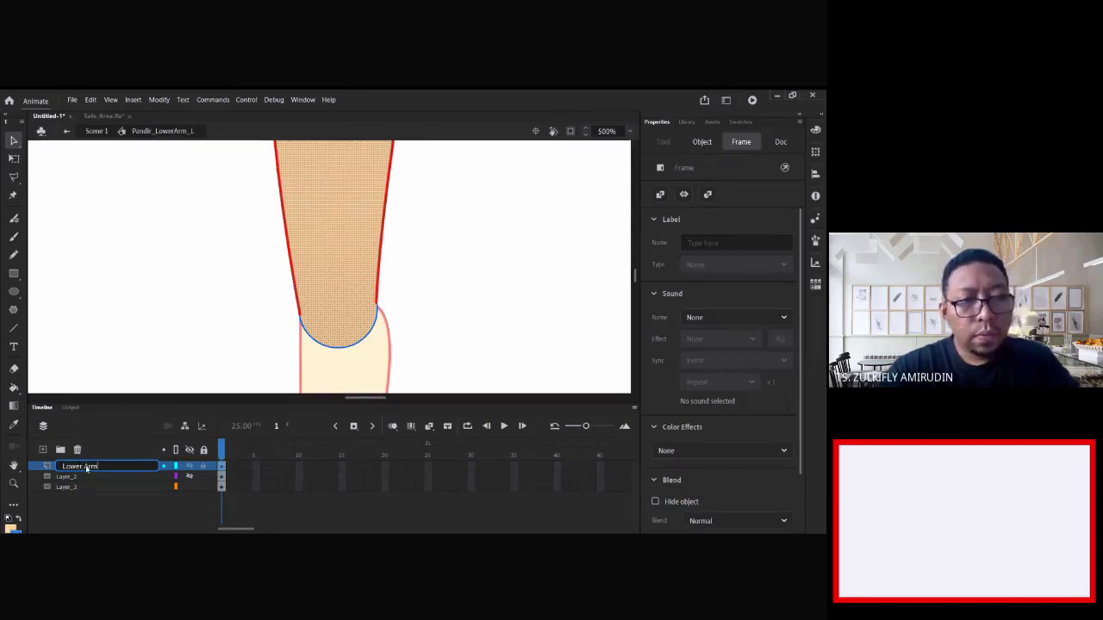
key(Return)
click(185, 340)
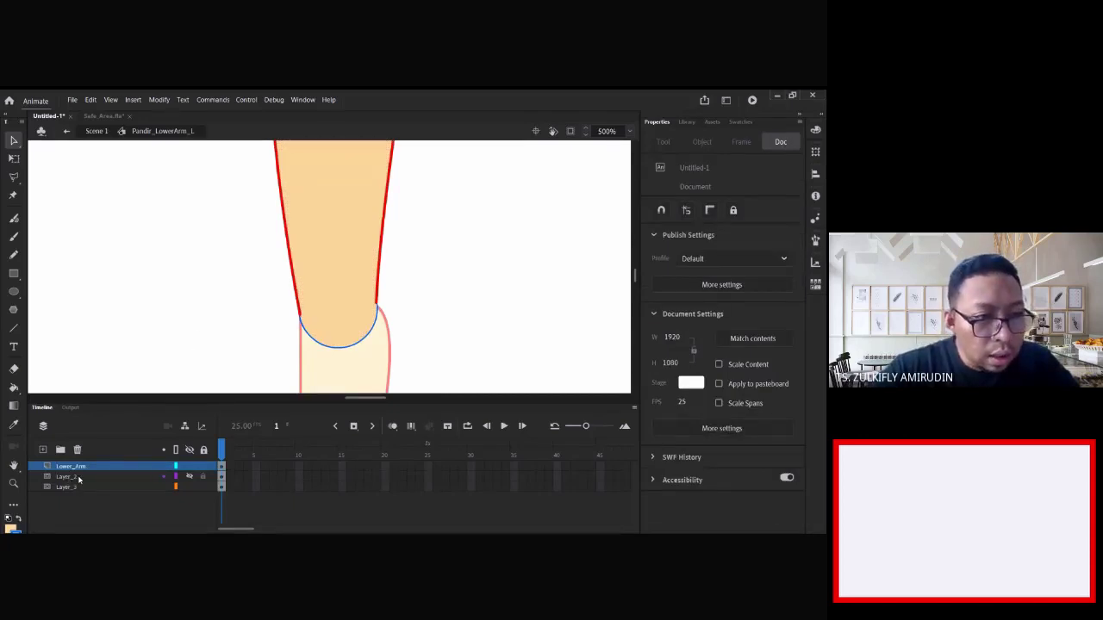
click(79, 479)
double_click(219, 316)
- In the Pandir_UpperArm_L symbol, show Layer_1 and move the elbow circle's Layer_3 below it, returning to Scene 1
key(ctrl+minus)
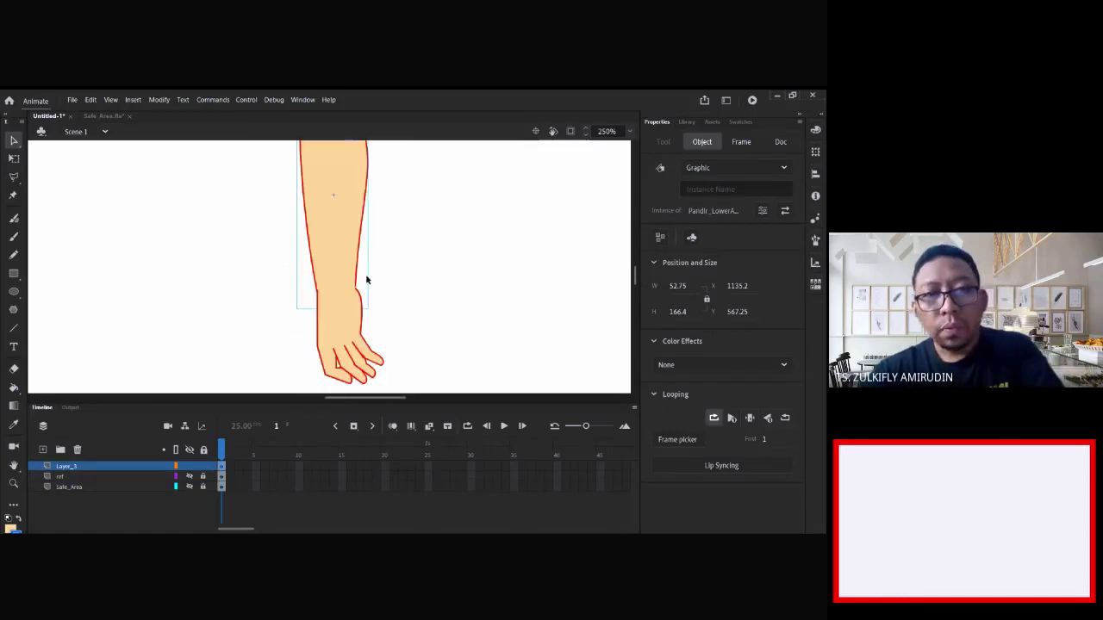
drag(395, 207, 393, 341)
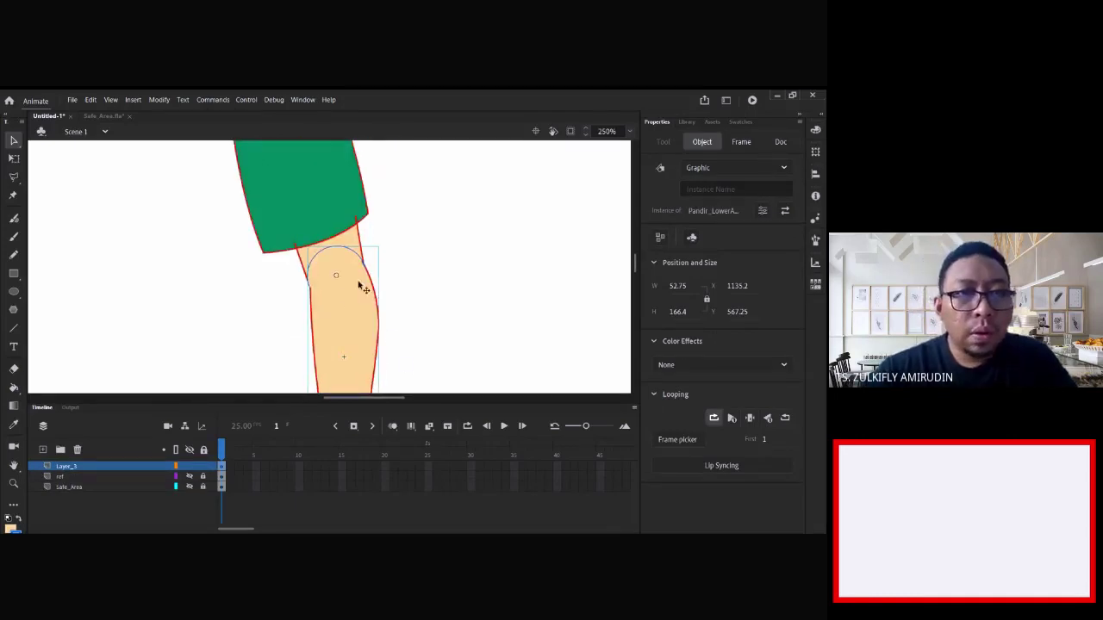
double_click(350, 236)
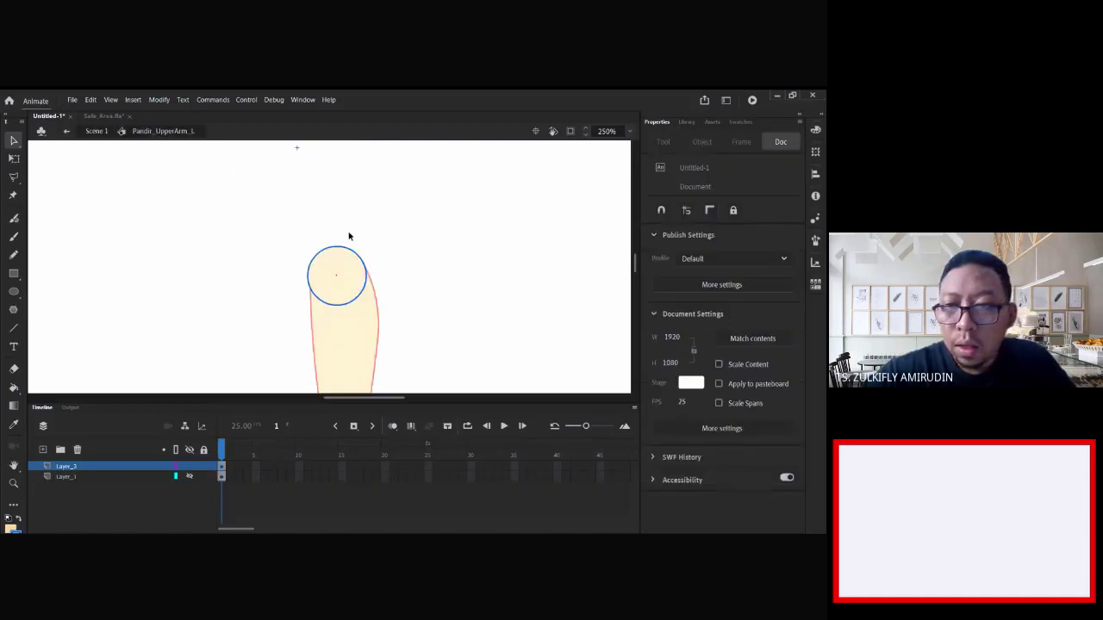
click(190, 476)
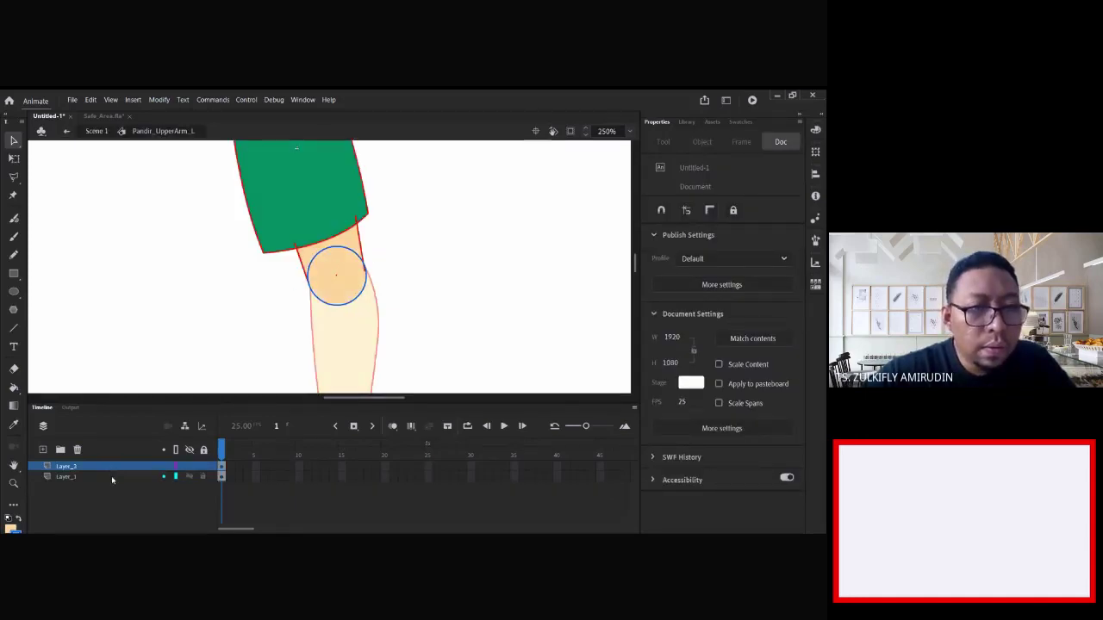
click(107, 467)
click(87, 477)
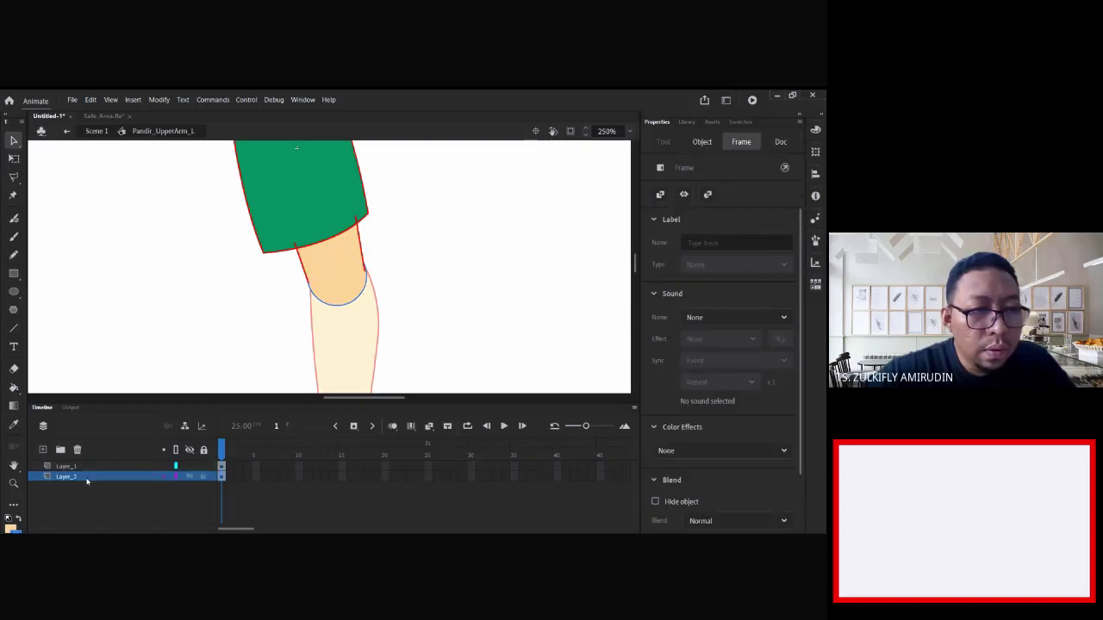
right_click(86, 476)
click(211, 343)
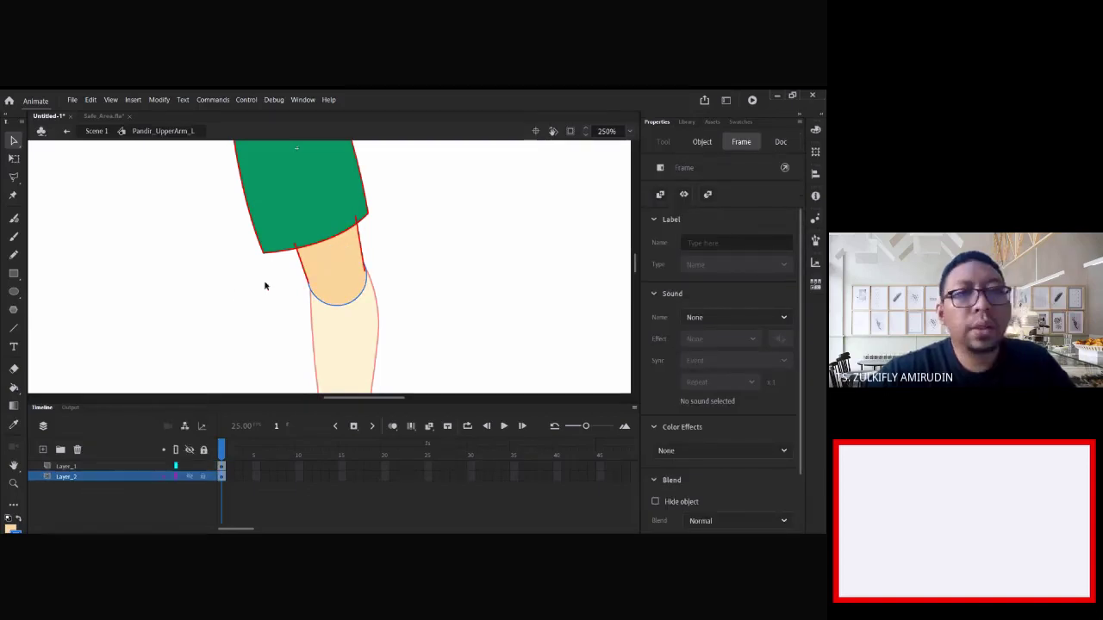
click(234, 292)
double_click(205, 313)
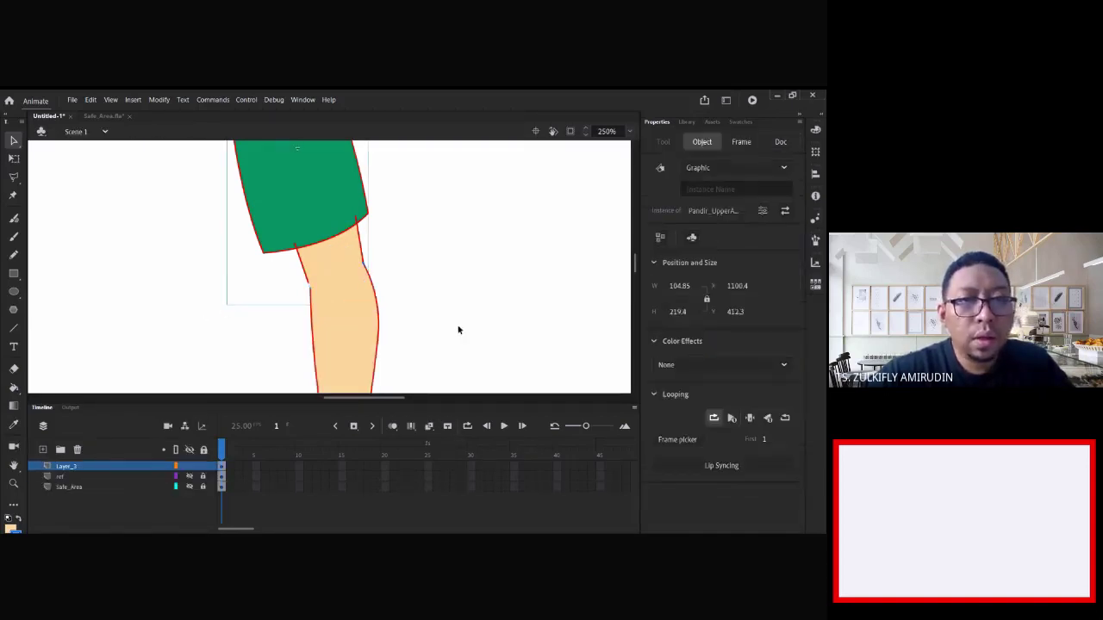
- Try rotating the upper arm about its shoulder pivot with Free Transform and undo the rotation
key(ctrl+minus)
click(416, 305)
click(338, 240)
key(q)
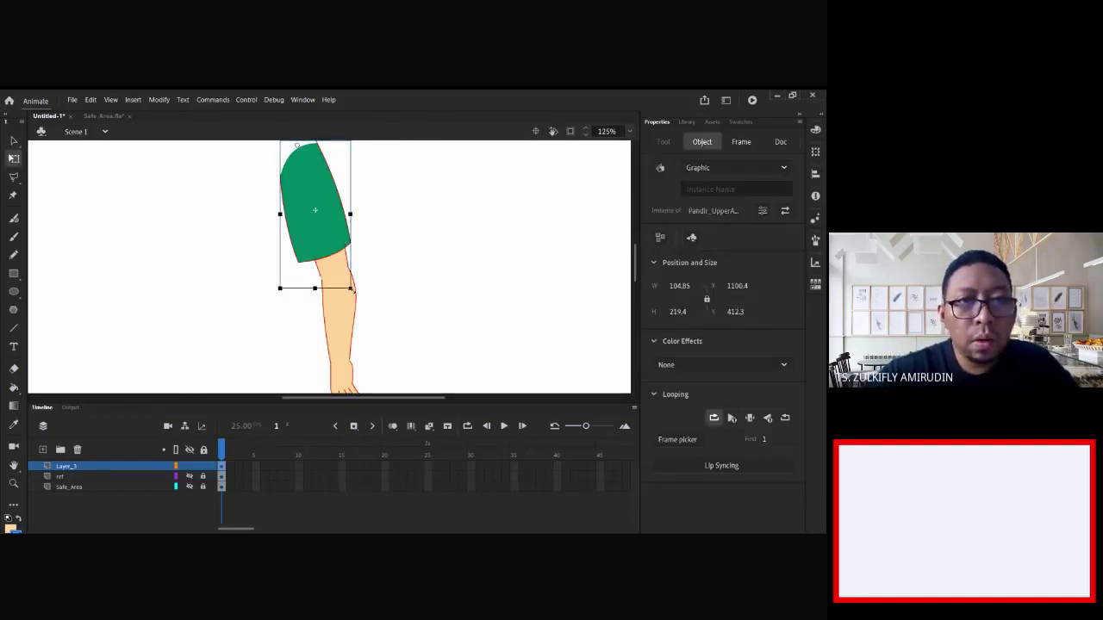
drag(355, 300, 411, 281)
key(ctrl+z)
- Try rotating the lower arm and the hand about their joint pivots and undo the test rotations
click(343, 319)
drag(360, 380, 438, 352)
key(ctrl+z)
scroll(437, 343, down, 5)
click(343, 246)
drag(348, 259, 386, 250)
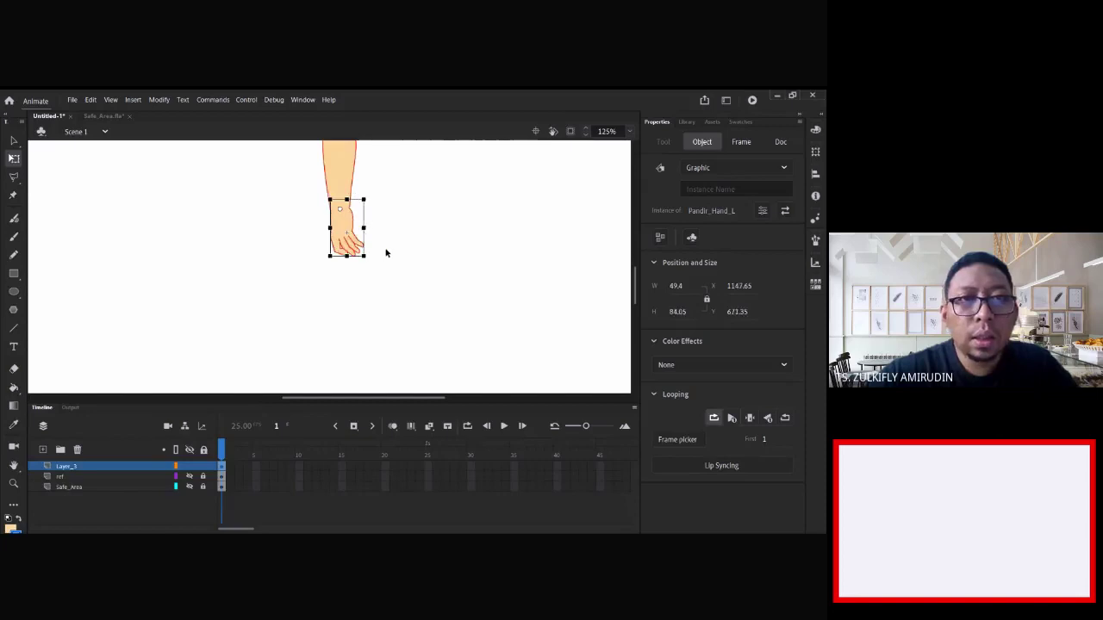
scroll(414, 302, up, 3)
click(419, 268)
click(351, 330)
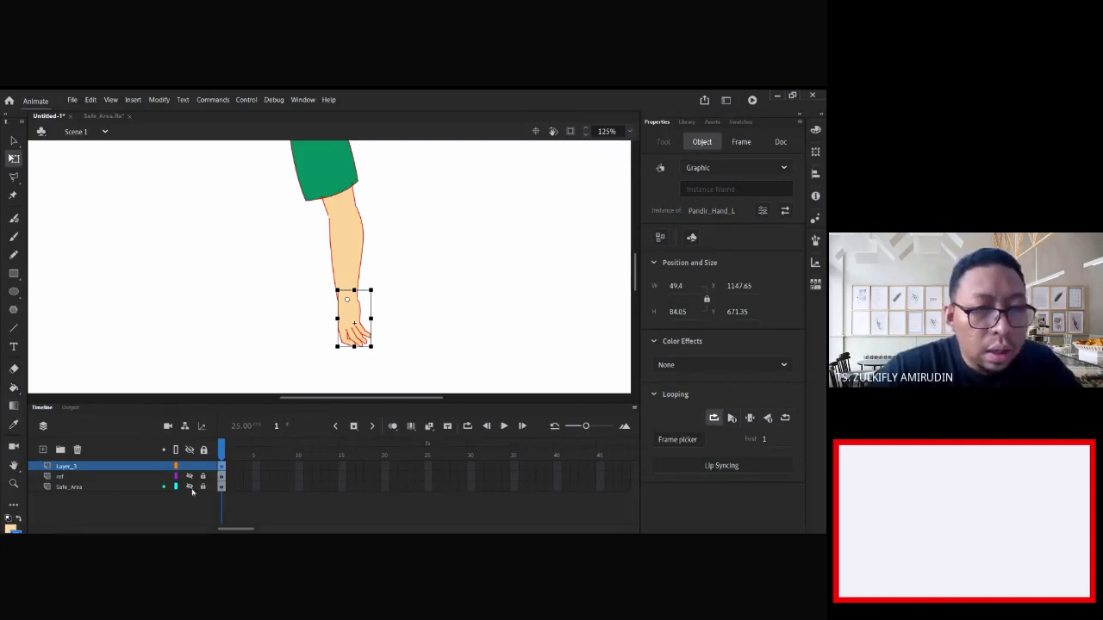
drag(268, 167, 375, 312)
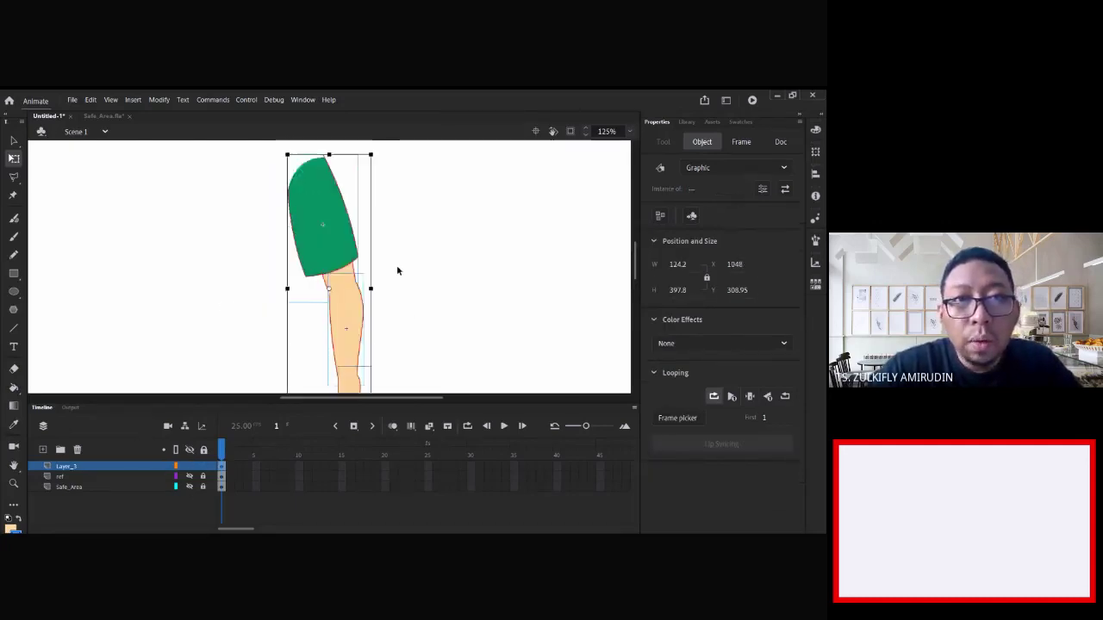
scroll(376, 275, down, 3)
click(66, 505)
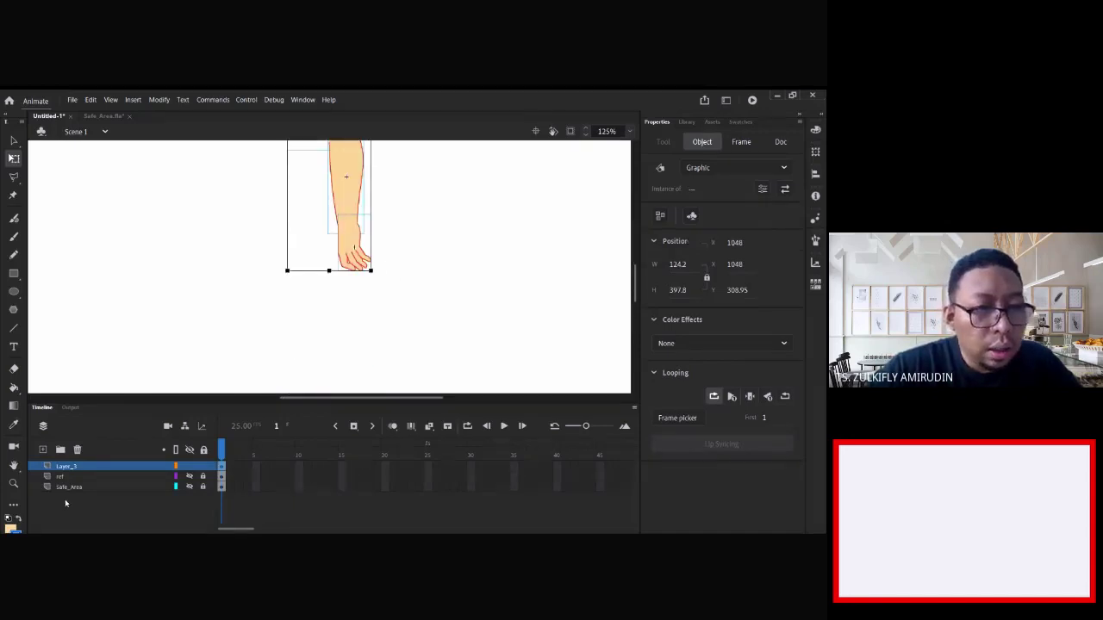
click(70, 468)
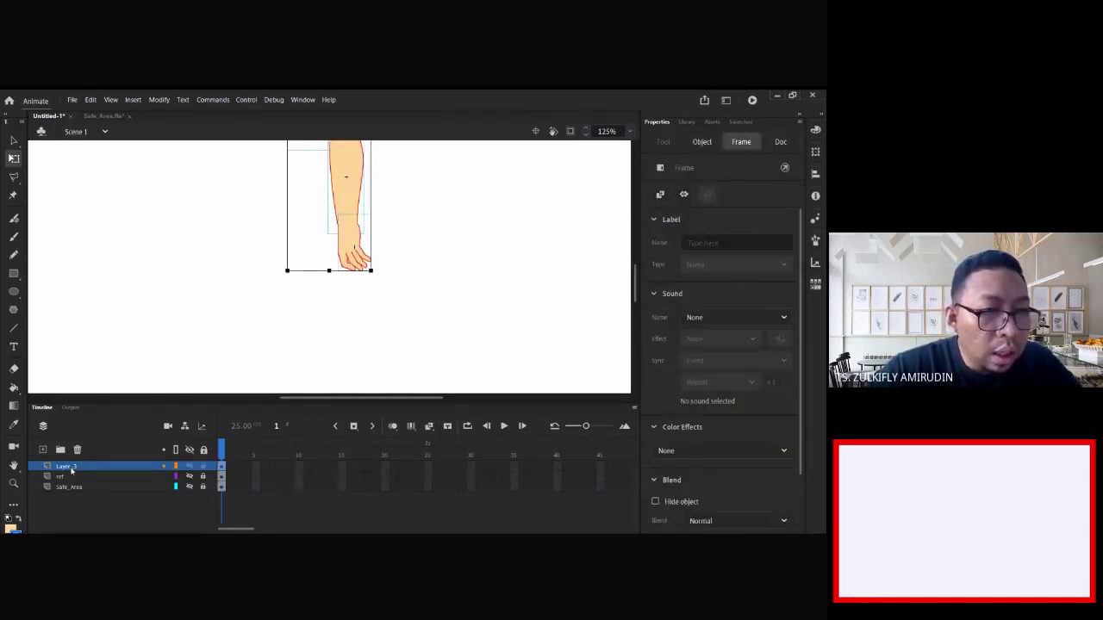
double_click(72, 467)
click(99, 515)
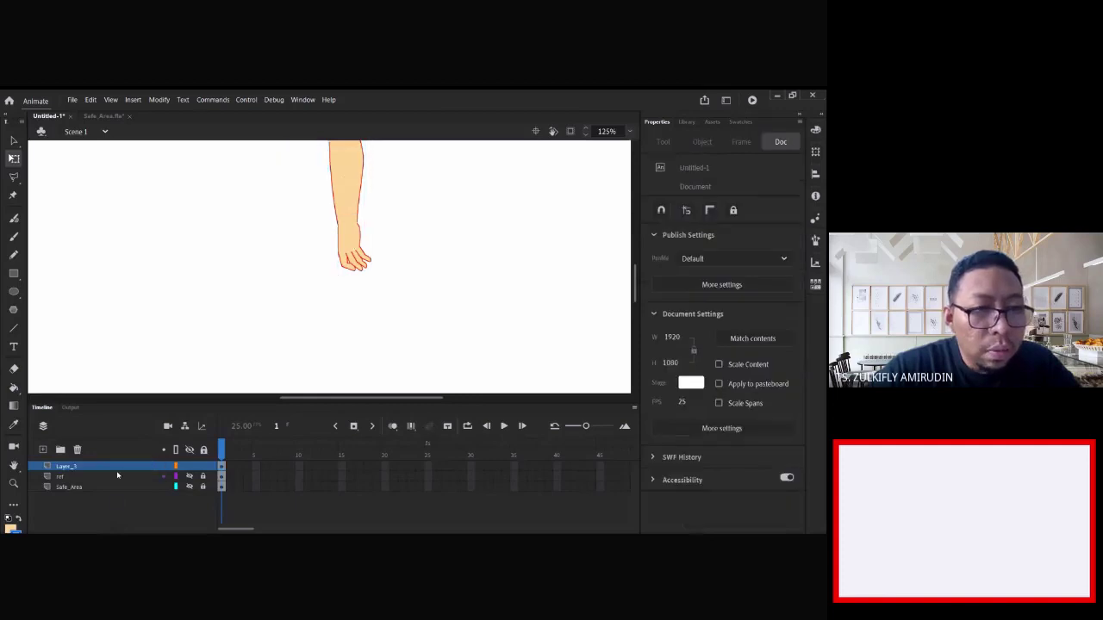
- Select the upper arm, lower arm and hand symbols and distribute them to layers
scroll(268, 307, up, 4)
drag(278, 224, 392, 400)
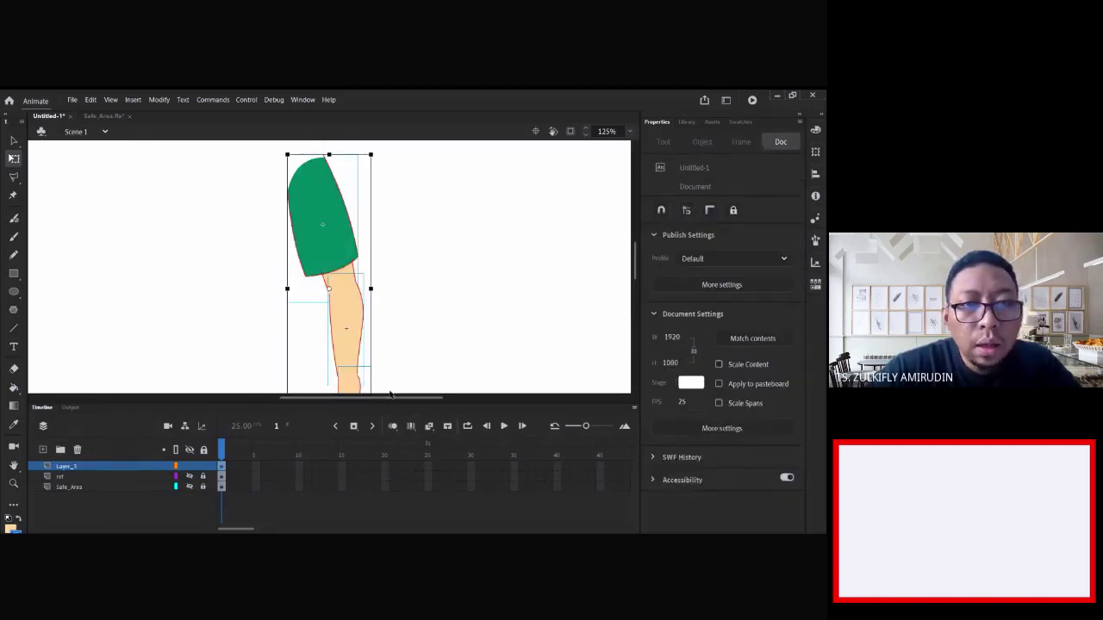
right_click(327, 254)
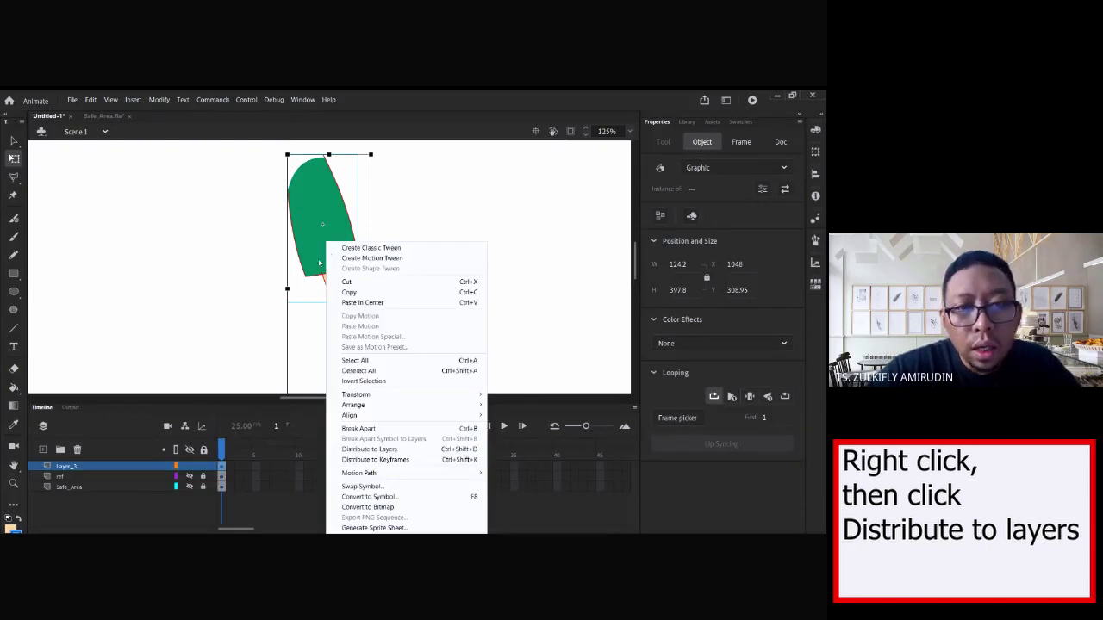
click(394, 450)
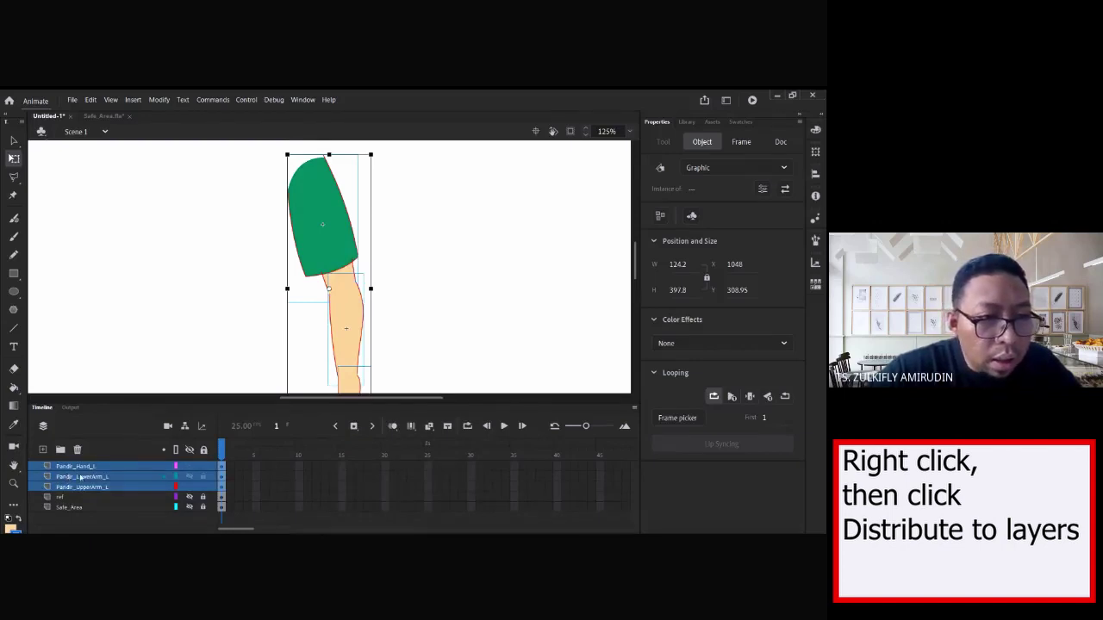
- Reorder the arm layers with Pandir_UpperArm_L first, Pandir_LowerArm_L second and Pandir_Hand_L third, above ref
click(96, 487)
click(87, 477)
click(86, 466)
click(83, 478)
click(88, 487)
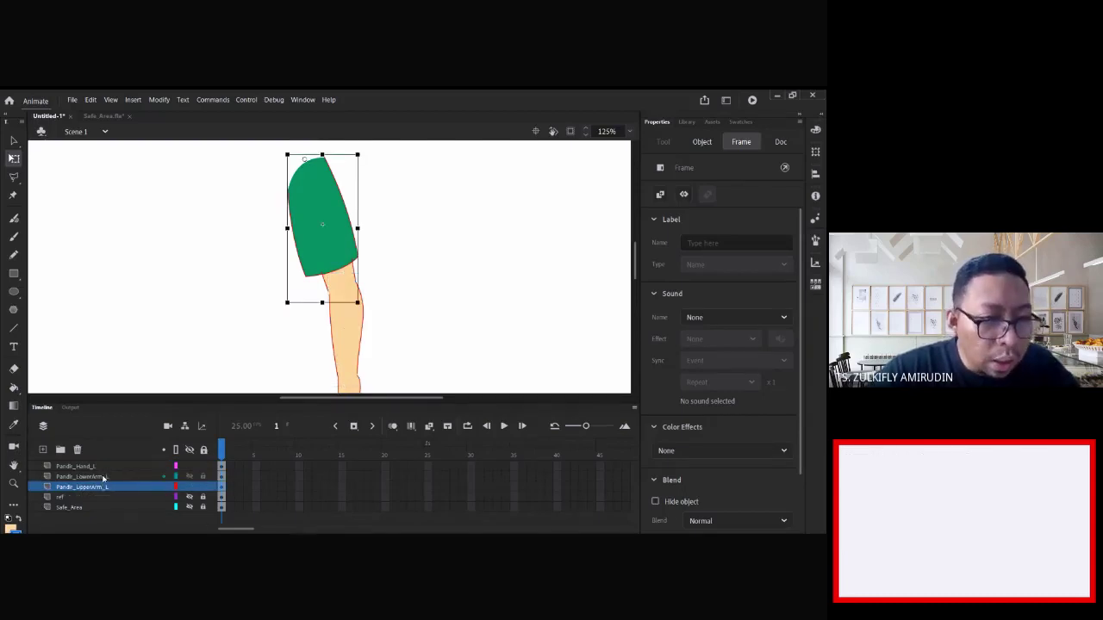
drag(103, 476, 114, 493)
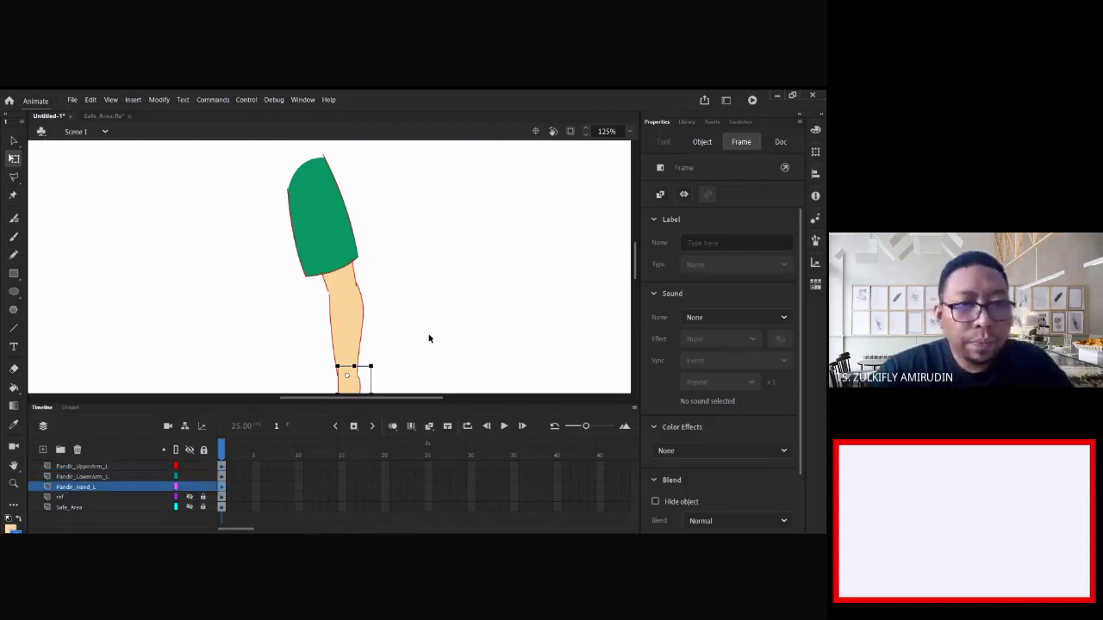
scroll(431, 336, down, 3)
drag(295, 264, 403, 331)
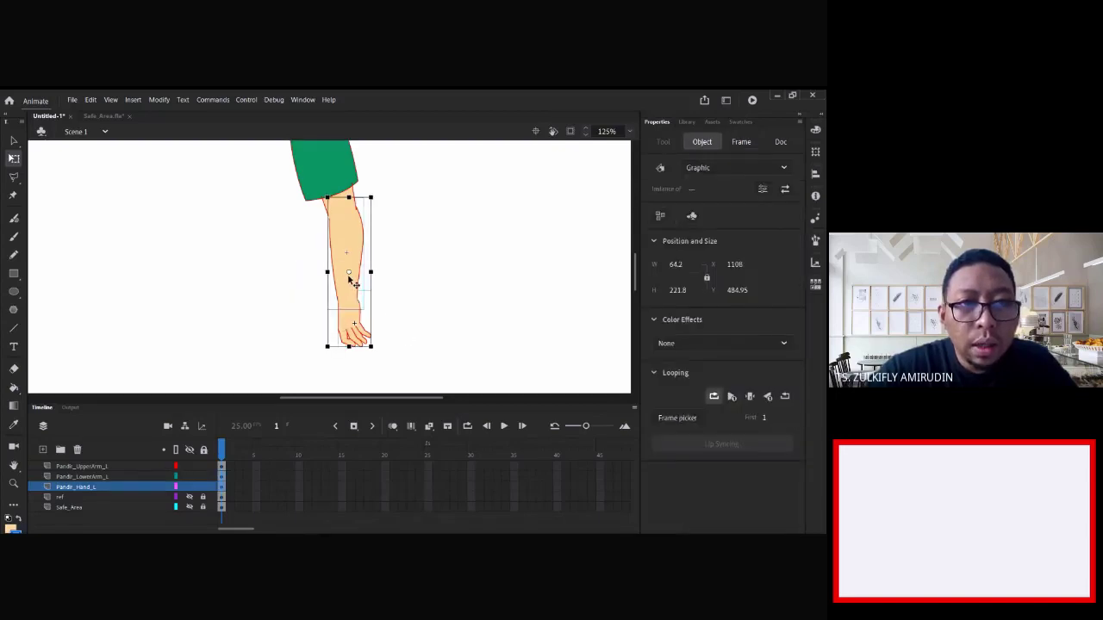
click(197, 326)
click(203, 475)
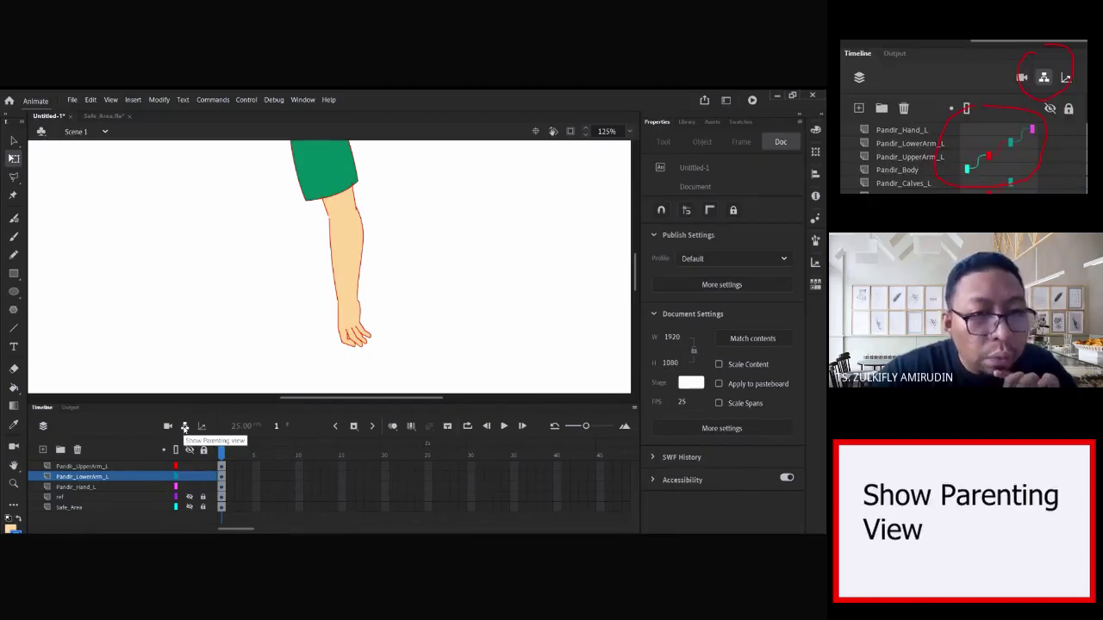
- Show the timeline's parenting view and bring up the parent choices for the Pandir_Hand_L layer
click(185, 428)
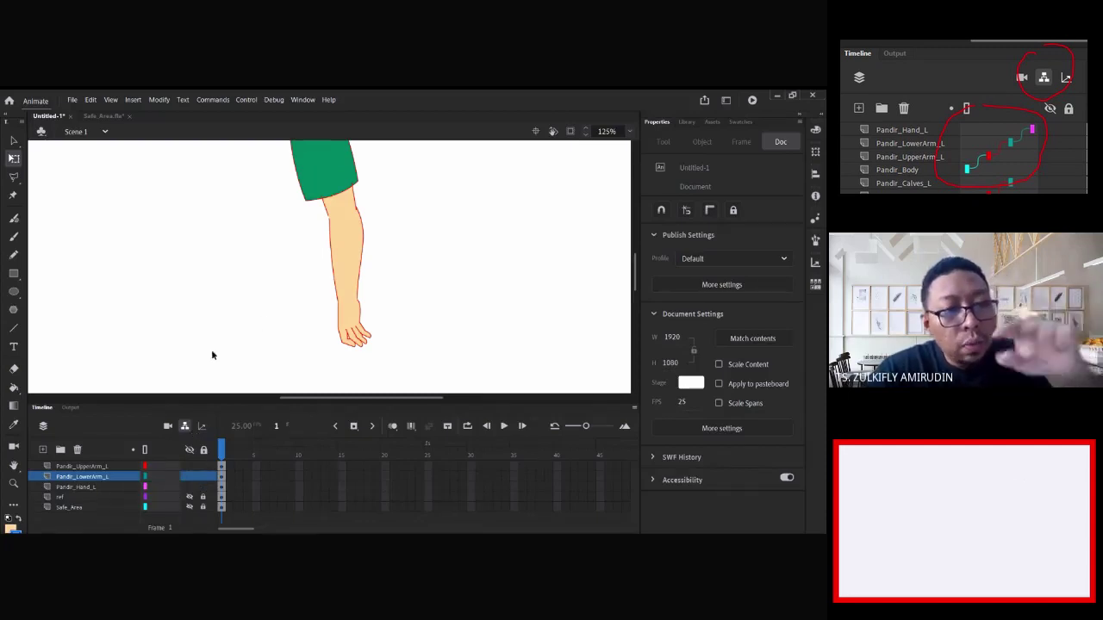
click(155, 488)
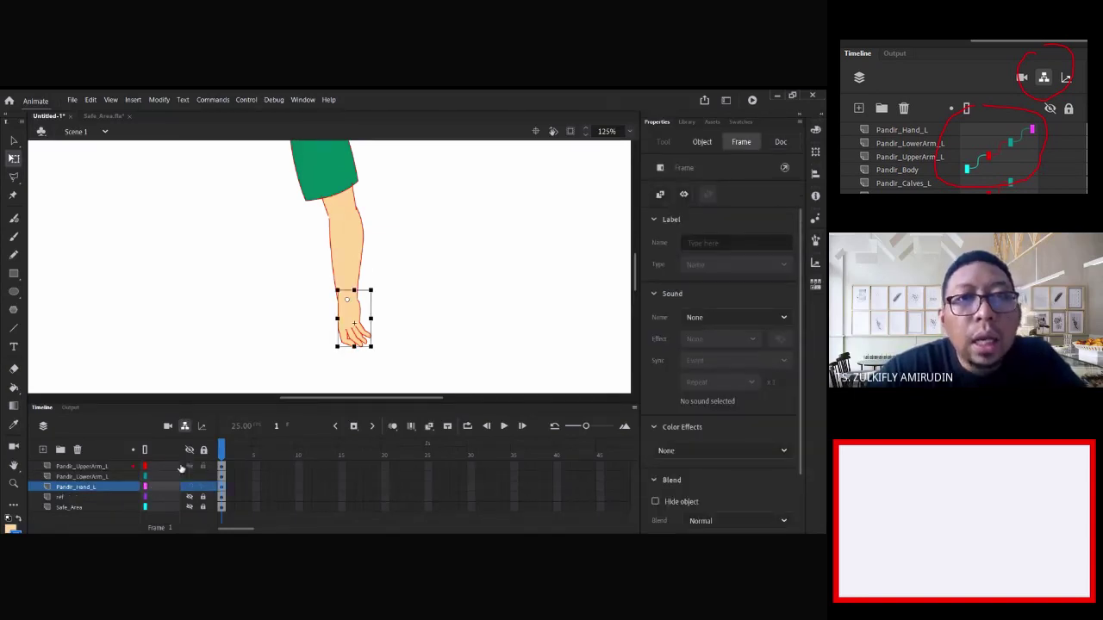
click(166, 487)
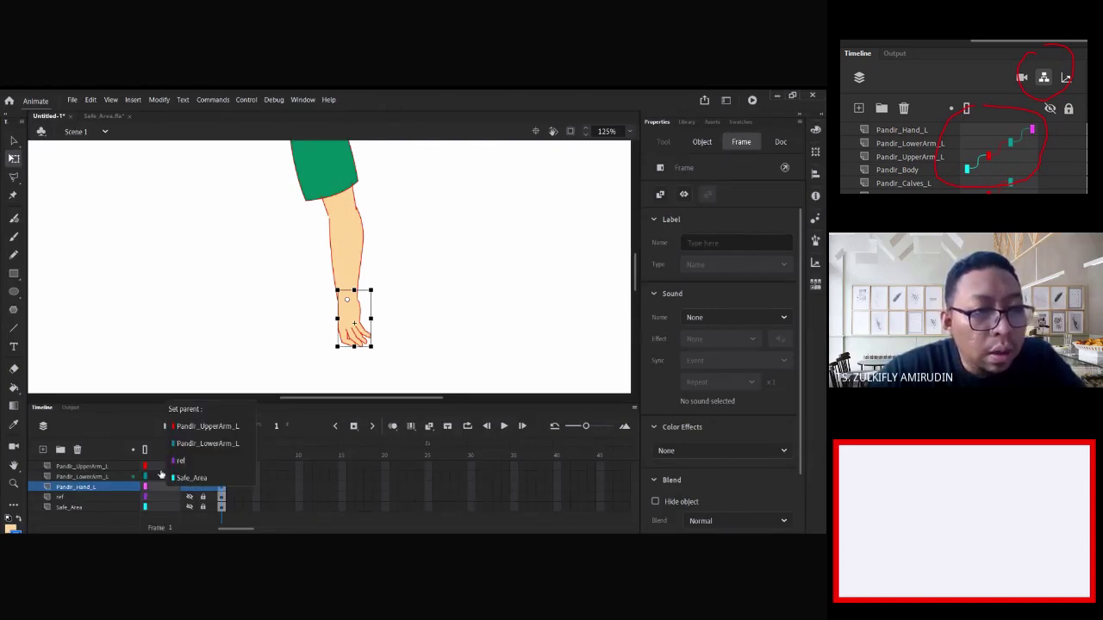
click(155, 470)
- Try setting Pandir_LowerArm_L as the parent of the Pandir_UpperArm_L layer
click(90, 469)
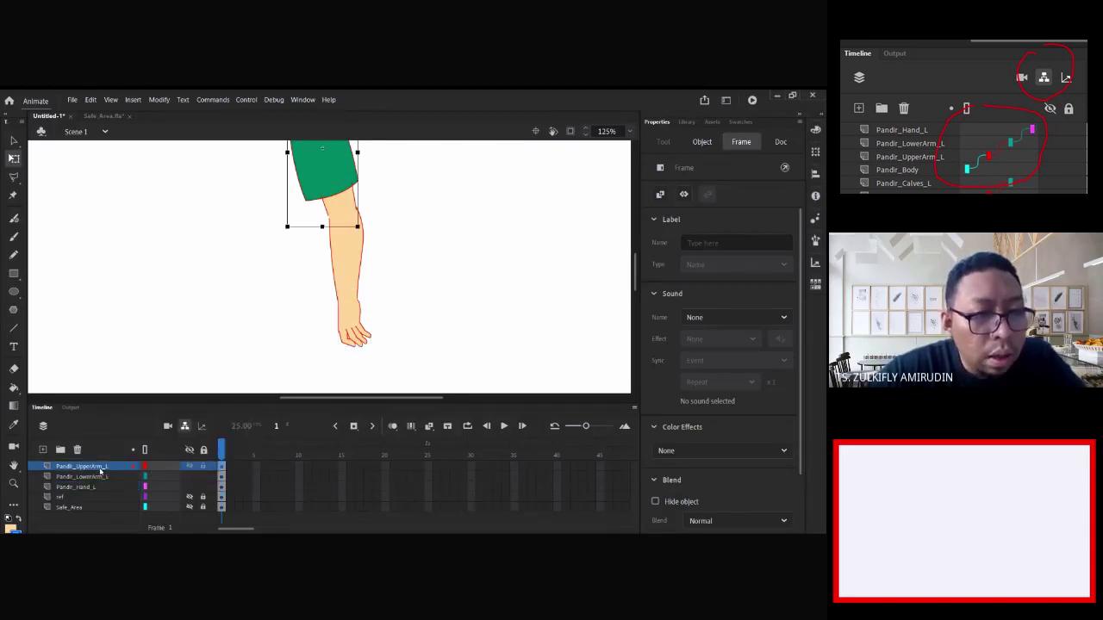
click(159, 470)
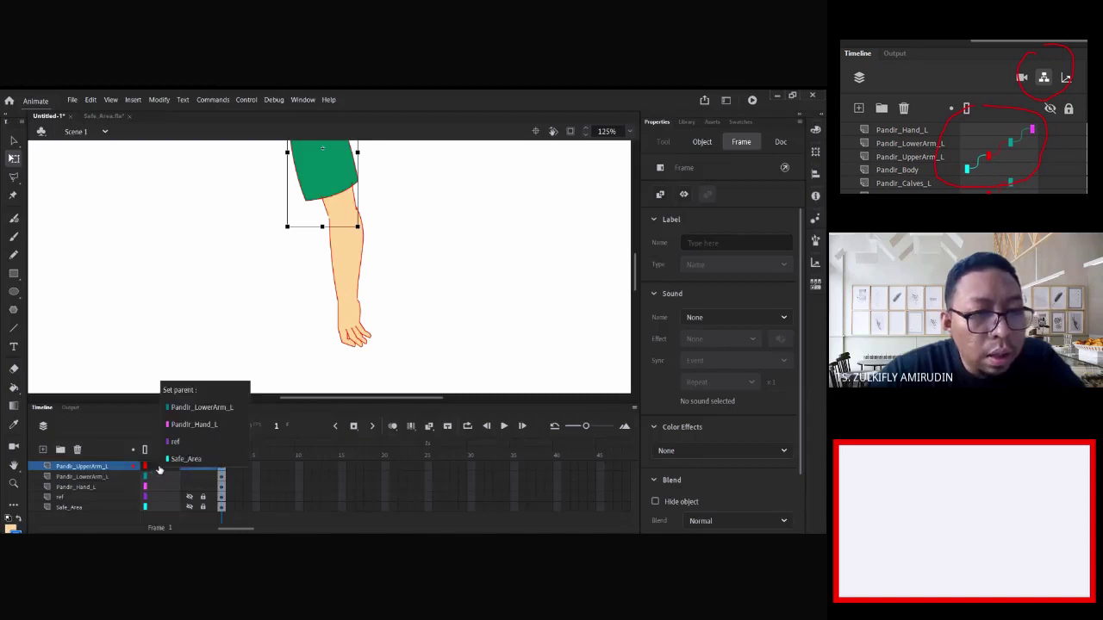
click(202, 407)
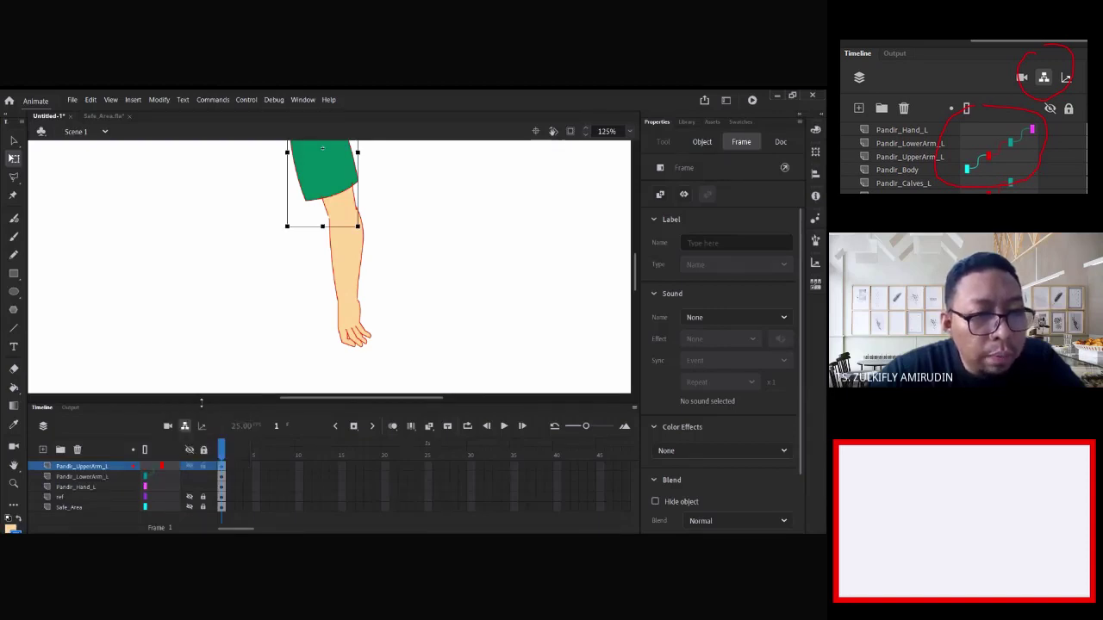
- Parent the Pandir_LowerArm_L layer to Pandir_UpperArm_L and the Pandir_Hand_L layer to Pandir_LowerArm_L
click(165, 480)
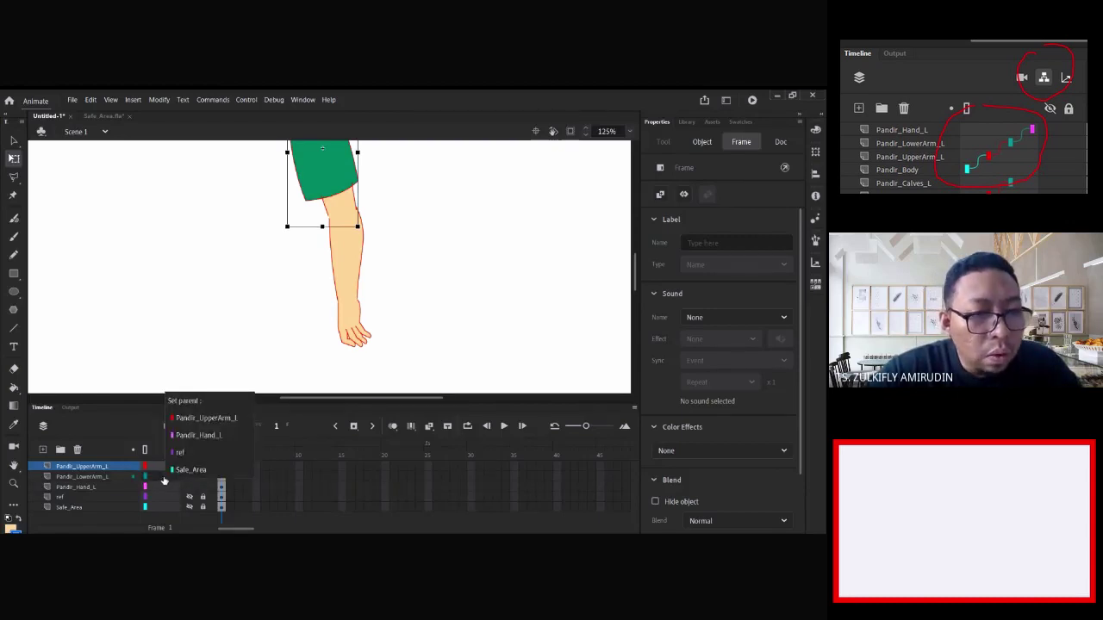
click(209, 420)
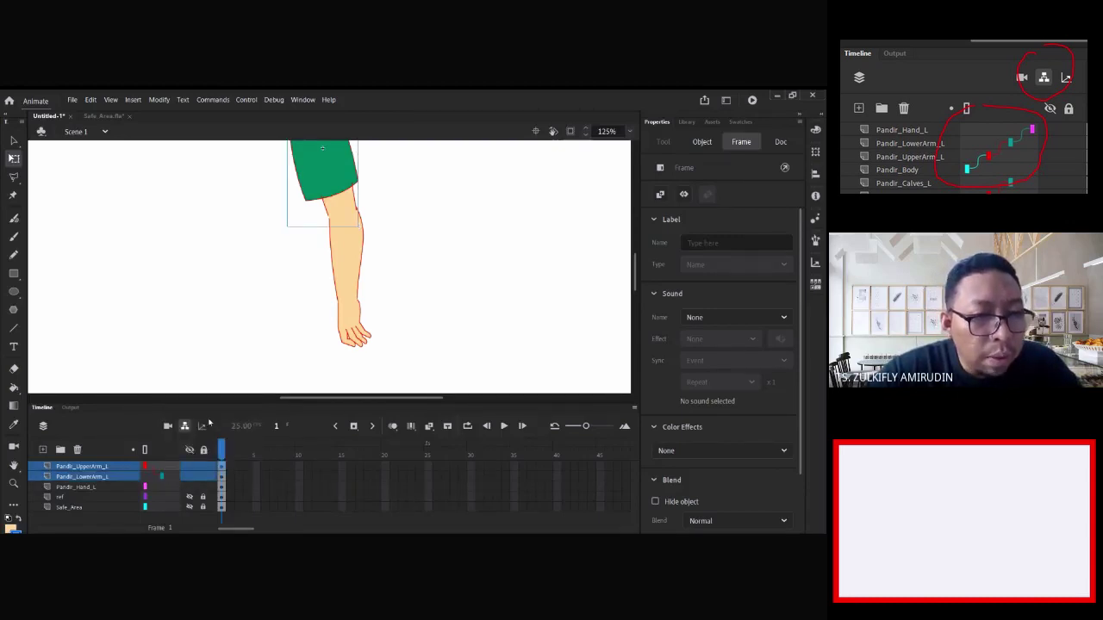
click(164, 488)
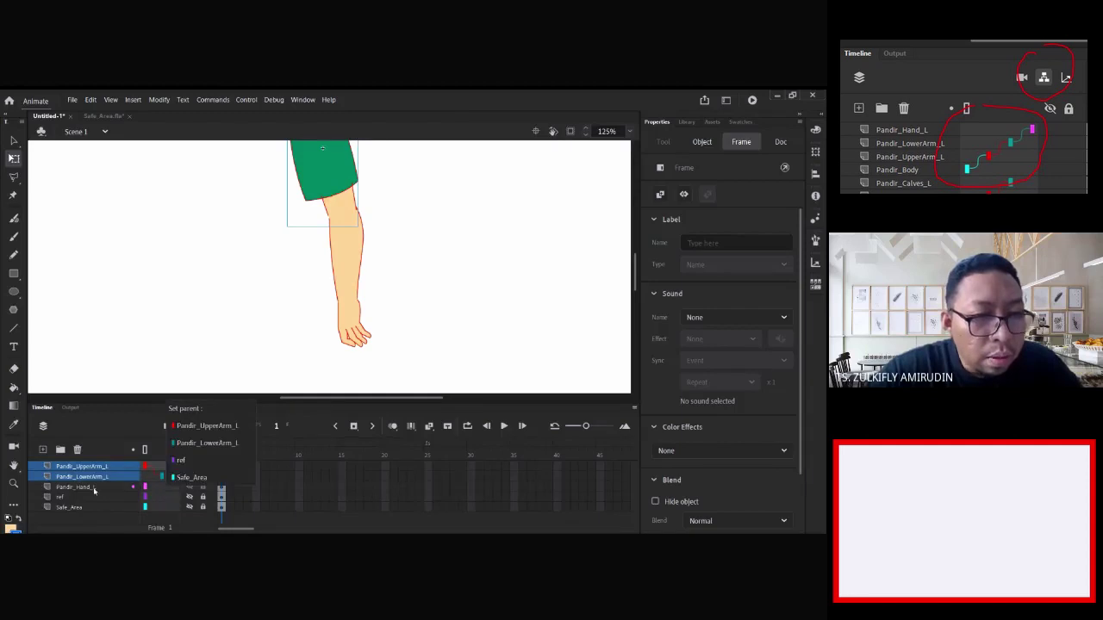
click(153, 488)
click(156, 490)
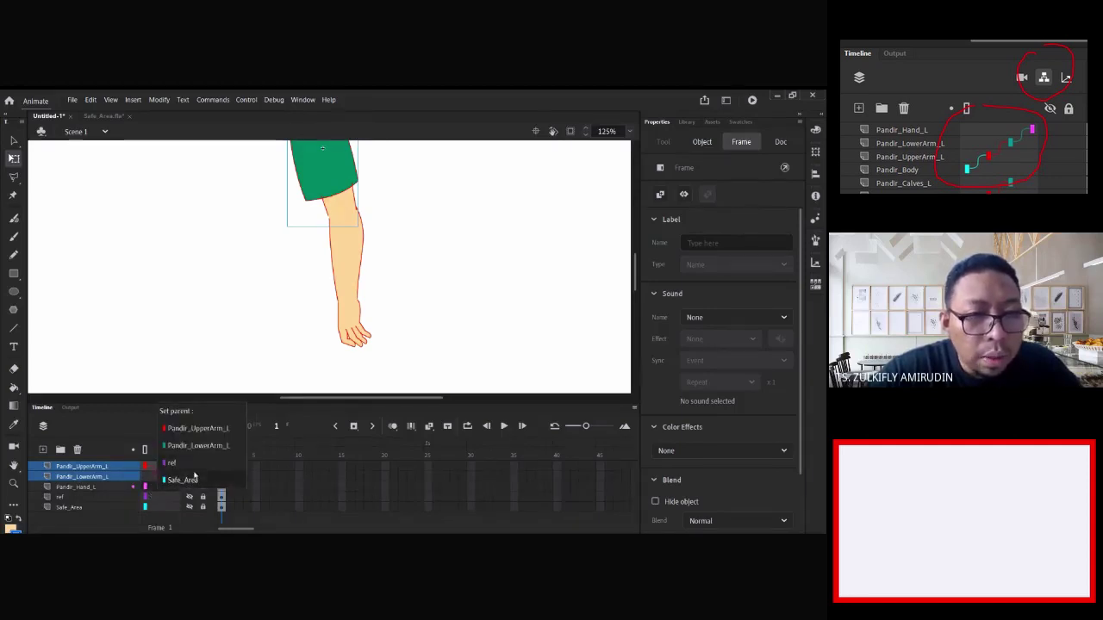
click(201, 446)
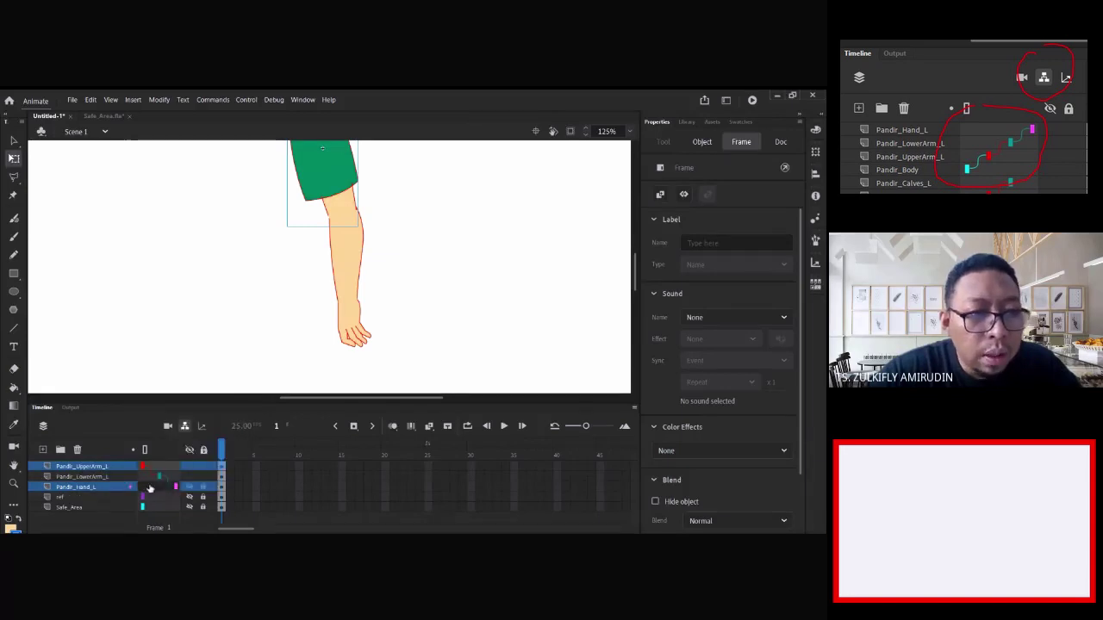
- Try rotating the parented hand and lower arm about their pivots and undo both test rotations
click(110, 467)
click(190, 316)
click(334, 164)
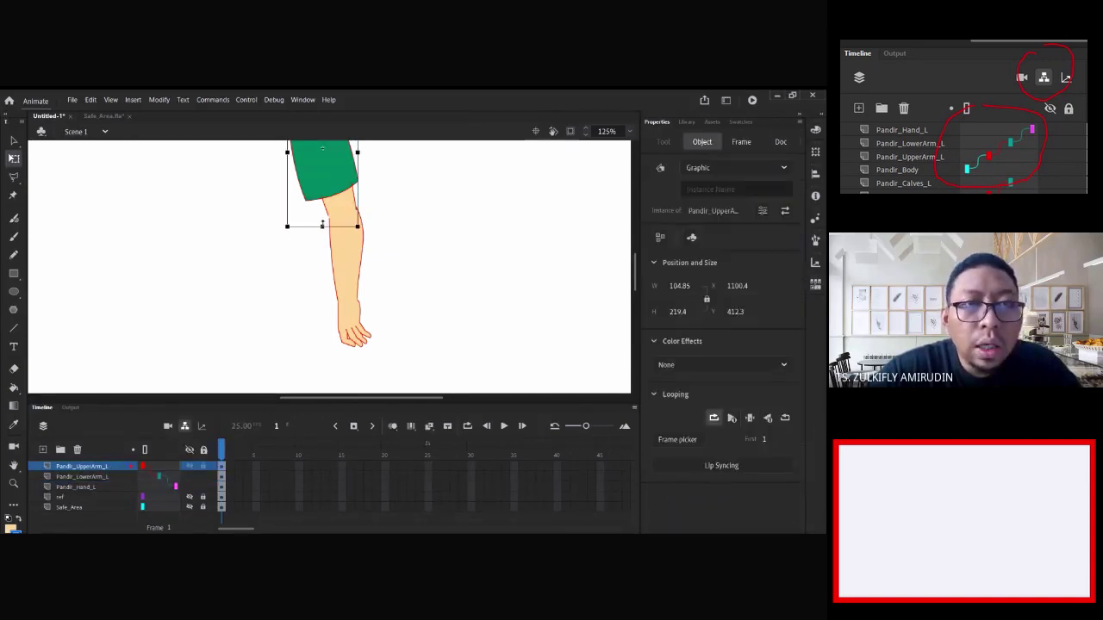
drag(335, 163, 334, 238)
click(352, 333)
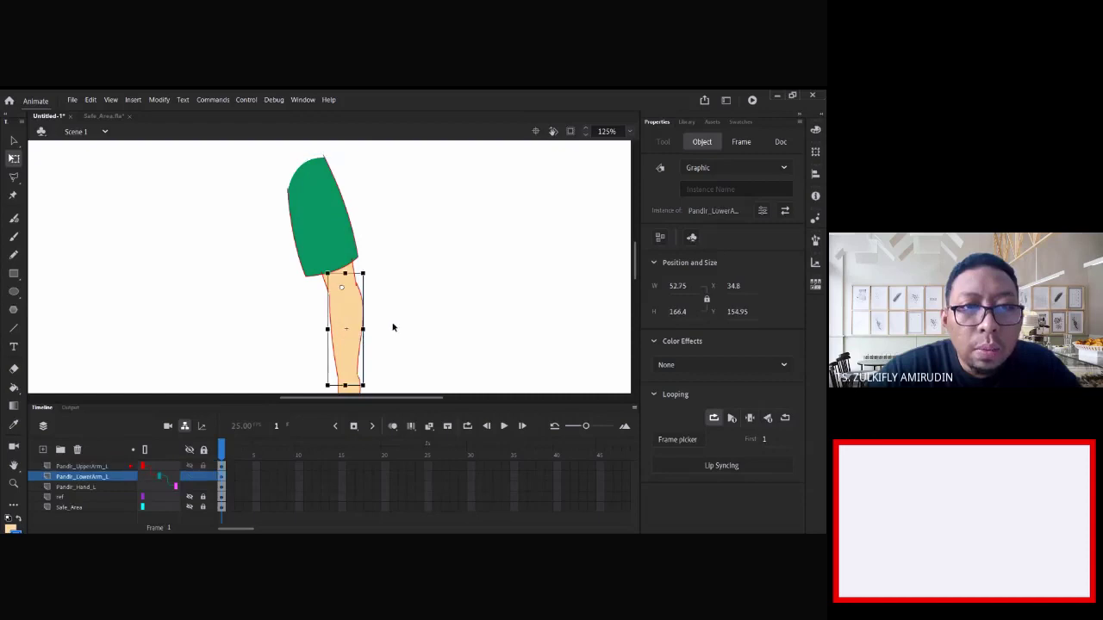
scroll(355, 352, down, 2)
click(352, 336)
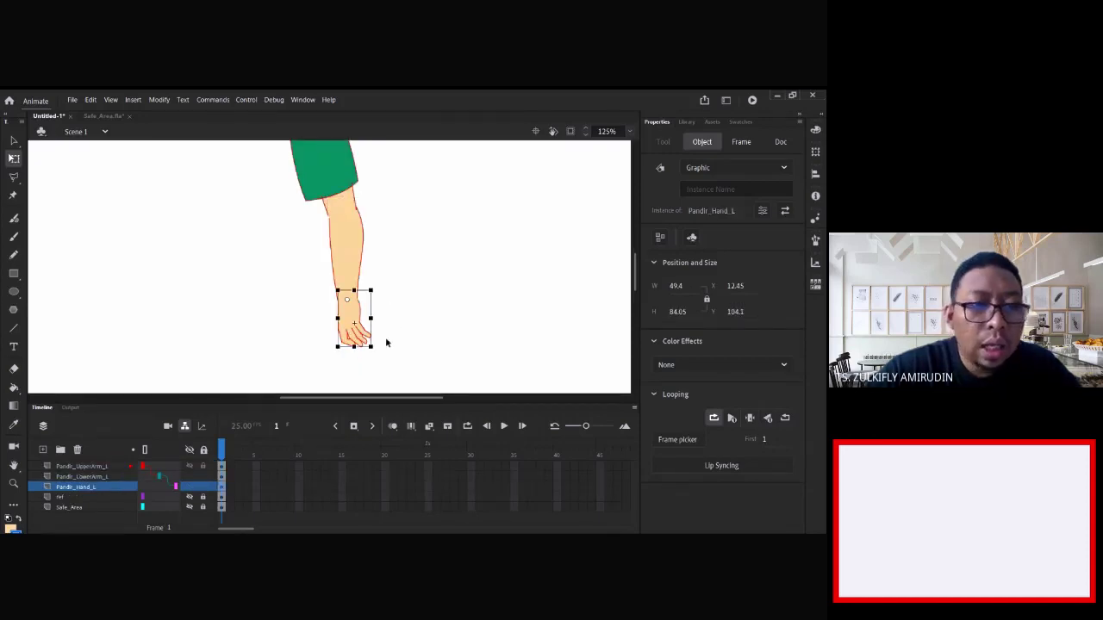
drag(372, 358, 343, 352)
key(ctrl+z)
click(351, 239)
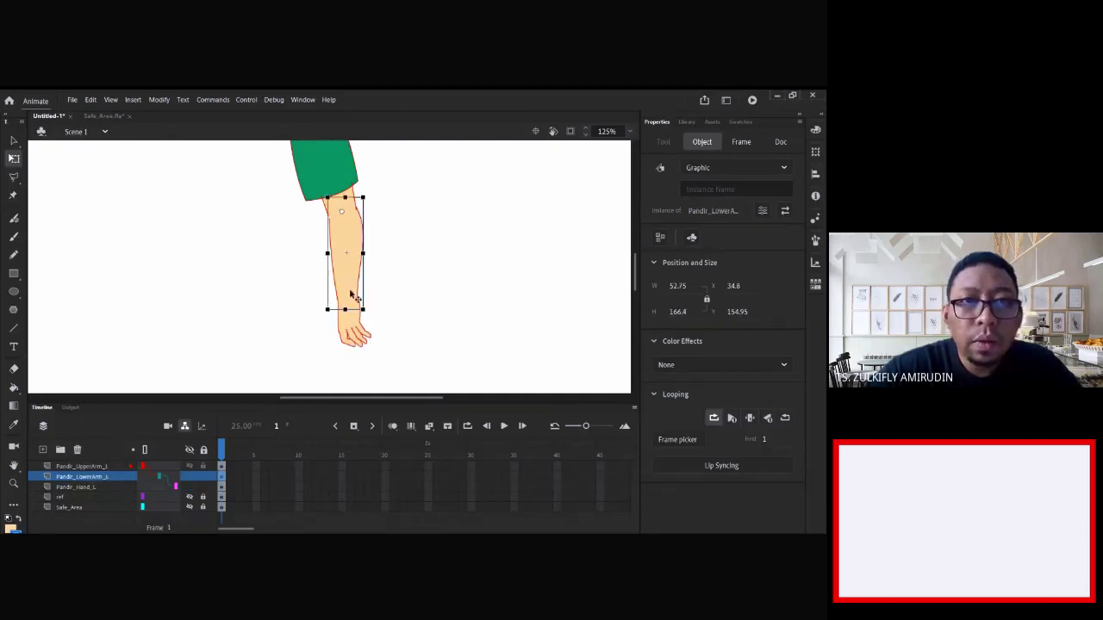
drag(368, 324, 342, 330)
key(ctrl+z)
- Try rotating the upper arm forward at the shoulder and bending the lower arm back at the elbow
scroll(388, 250, up, 3)
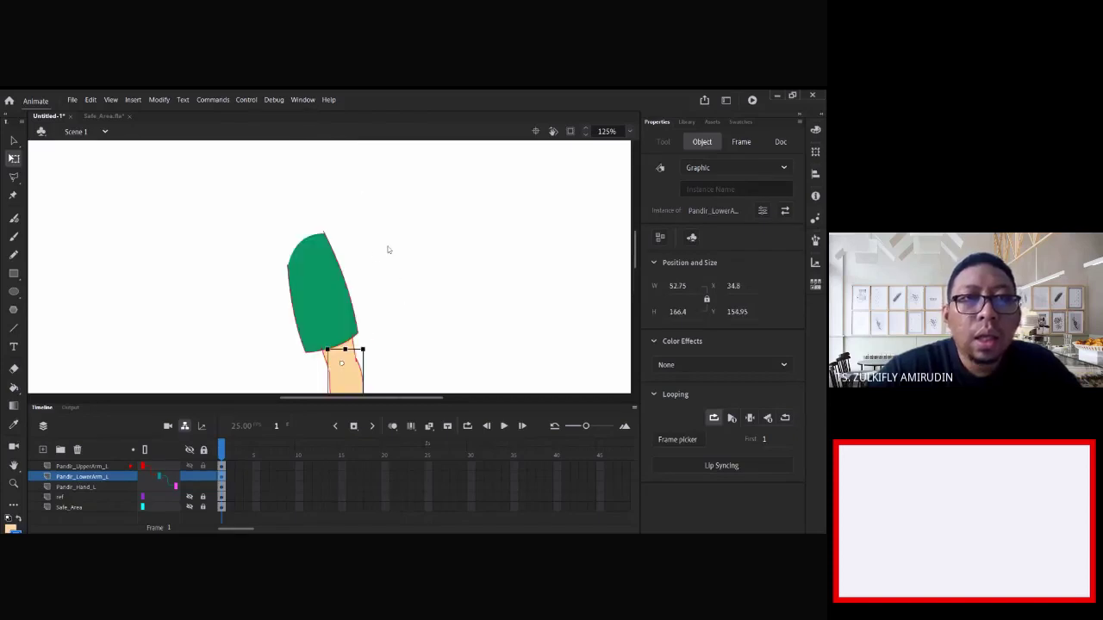
click(343, 276)
scroll(396, 308, down, 2)
drag(362, 308, 434, 293)
click(426, 299)
drag(466, 343, 369, 379)
click(446, 327)
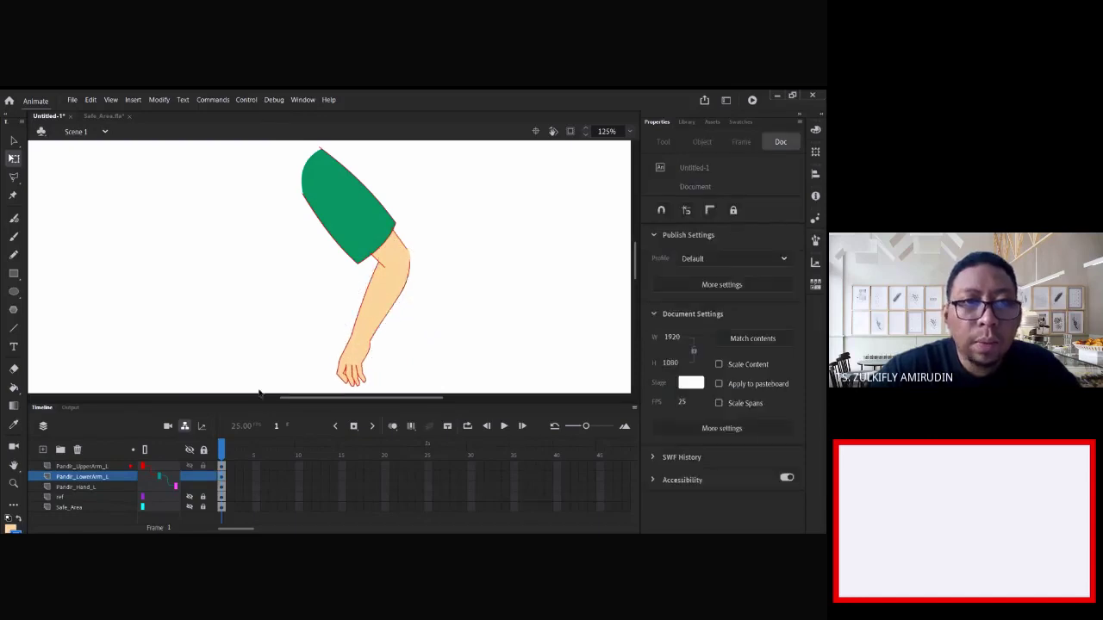
key(ctrl+z)
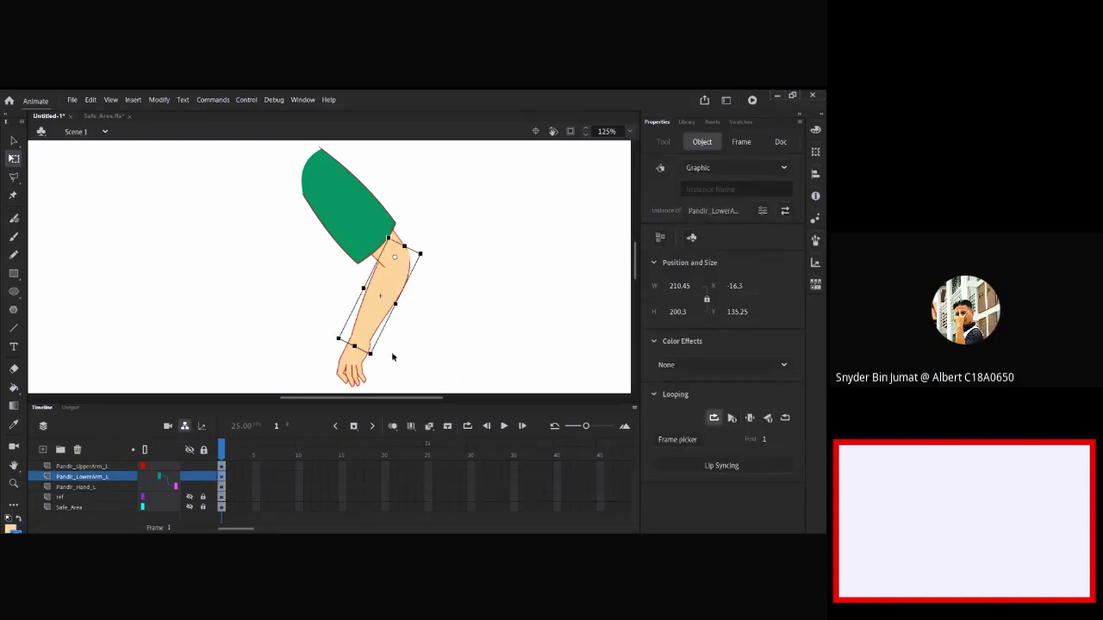
drag(378, 366, 359, 353)
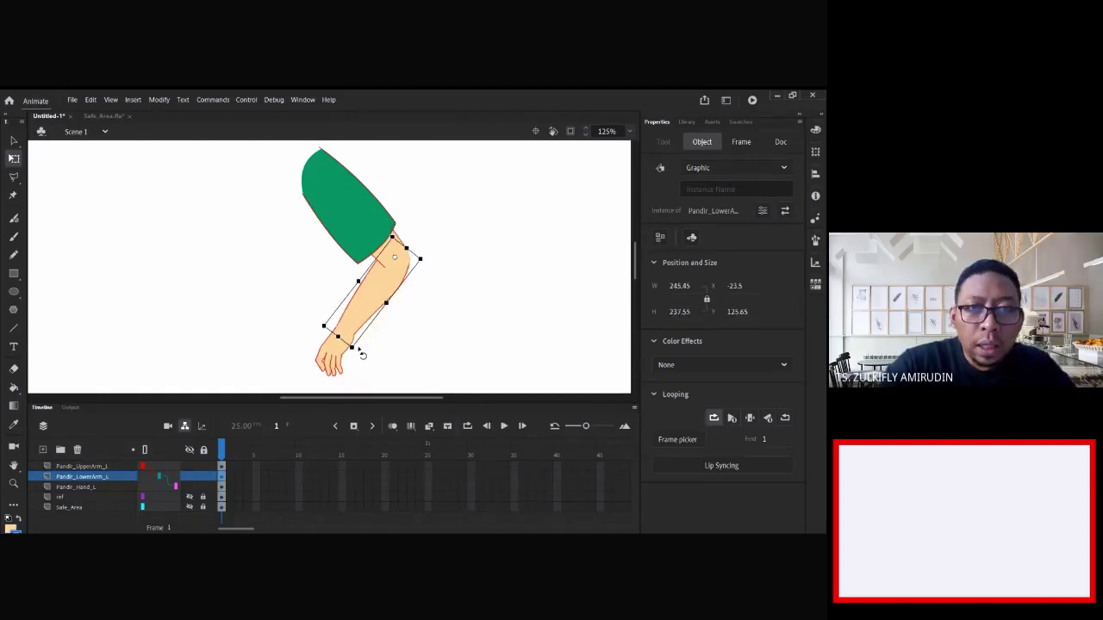
- Examine the bent elbow's outlines up close and undo the test rotations of the upper and lower arm
click(444, 301)
key(ctrl+space)
drag(373, 235, 431, 278)
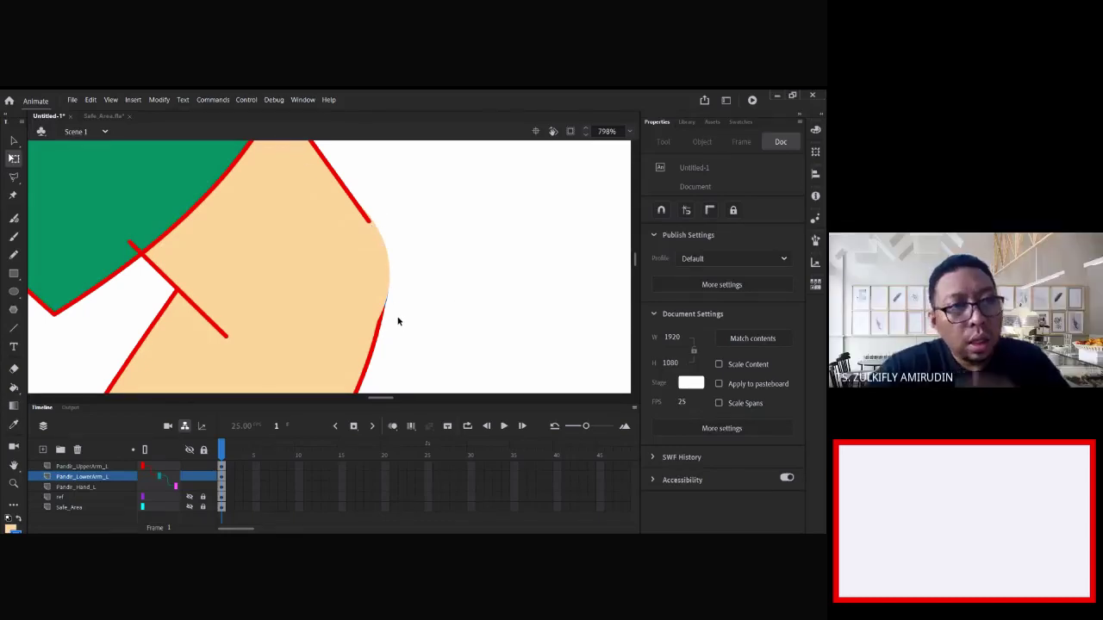
key(ctrl+1)
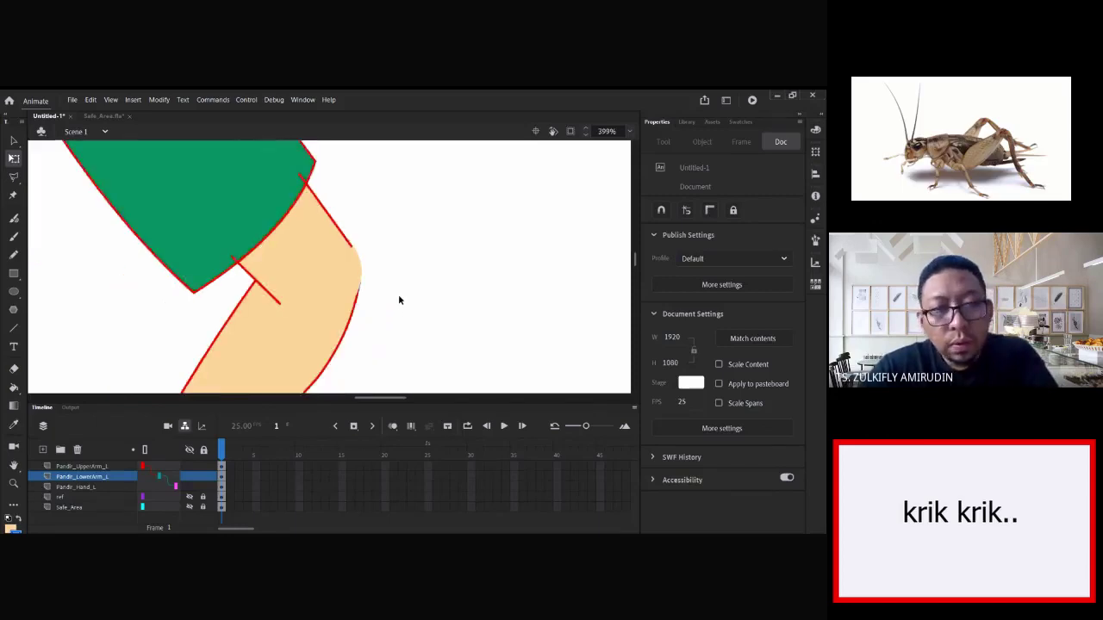
key(ctrl+z)
key(ctrl+z)
key(ctrl+z)
key(ctrl+z)
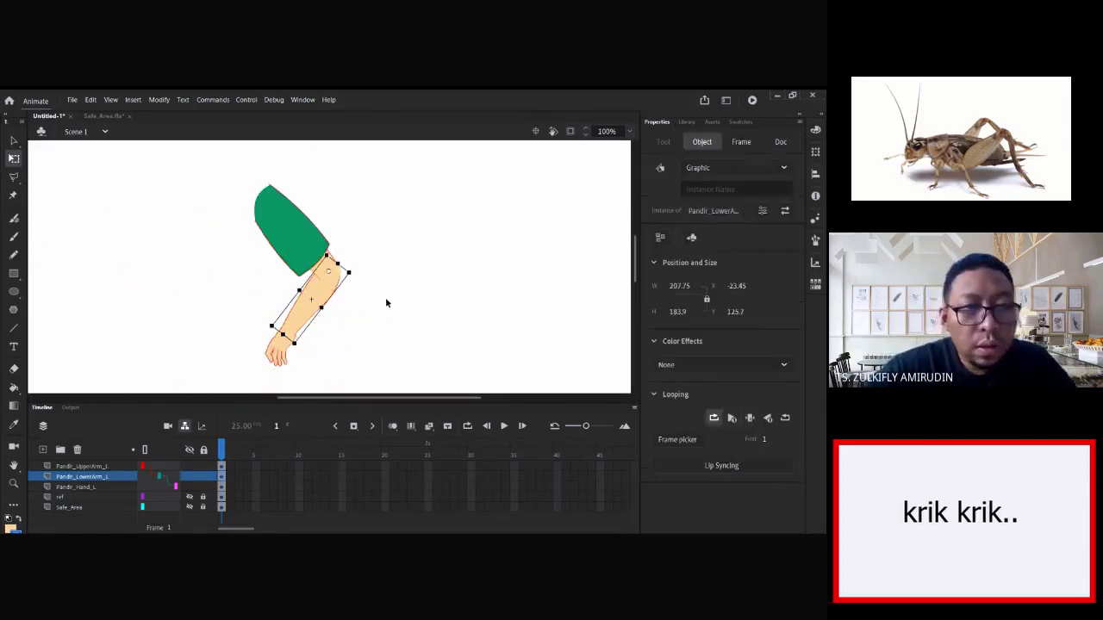
key(ctrl+z)
key(ctrl+z)
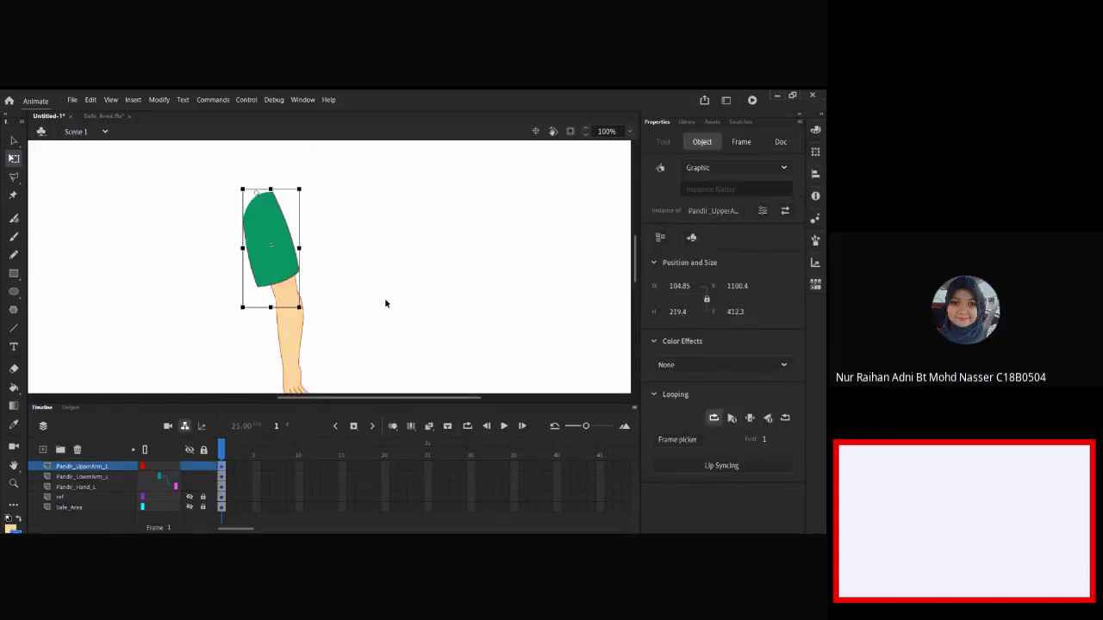
click(384, 306)
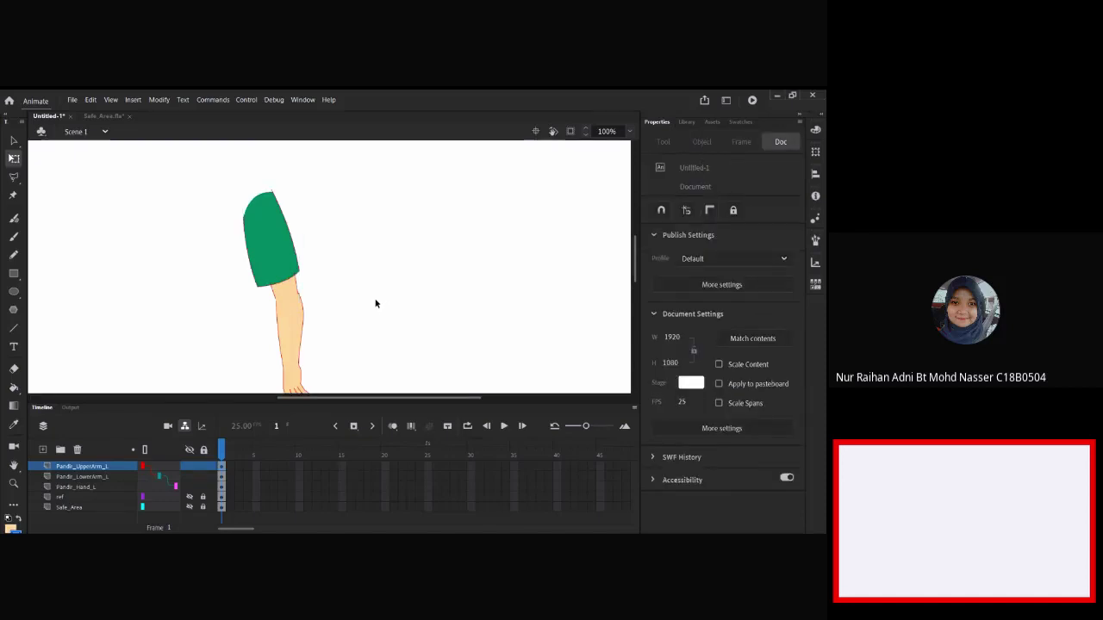
- Inside the Pandir_UpperArm_L symbol, delete the two arm outline ends that protrude over the sleeve hem
scroll(291, 265, down, 2)
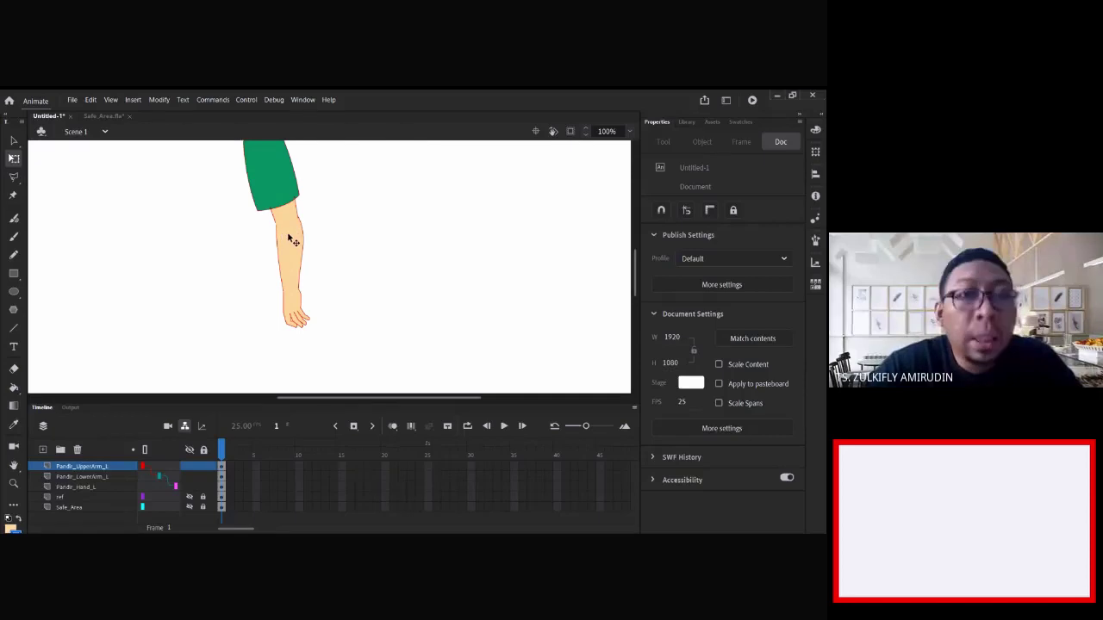
scroll(291, 239, up, 2)
scroll(290, 240, down, 2)
scroll(288, 239, up, 2)
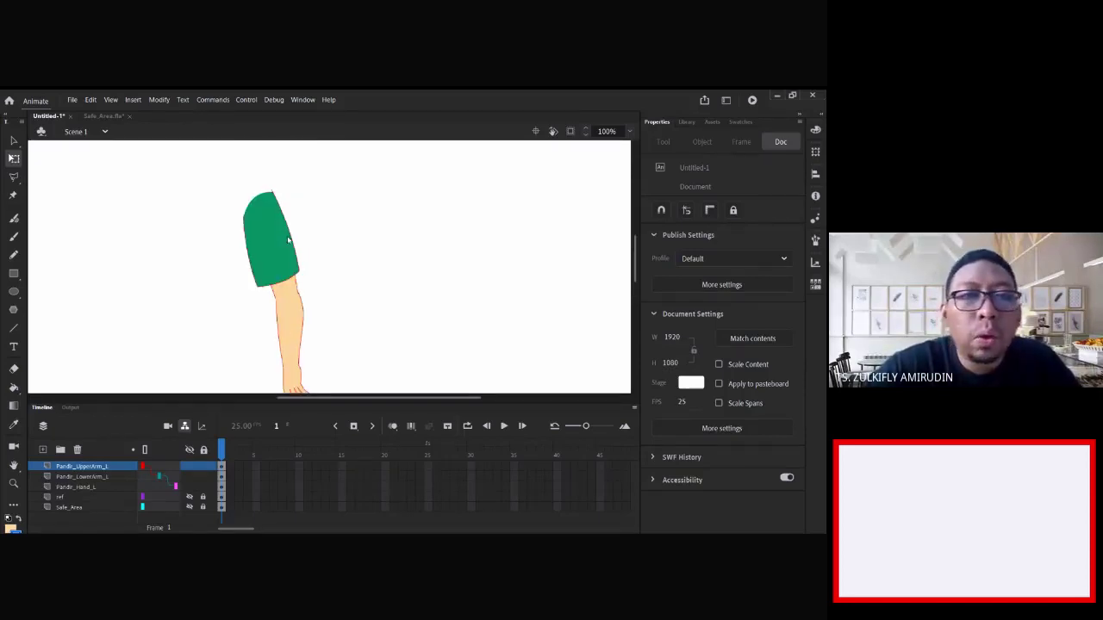
double_click(293, 286)
scroll(306, 284, up, 5)
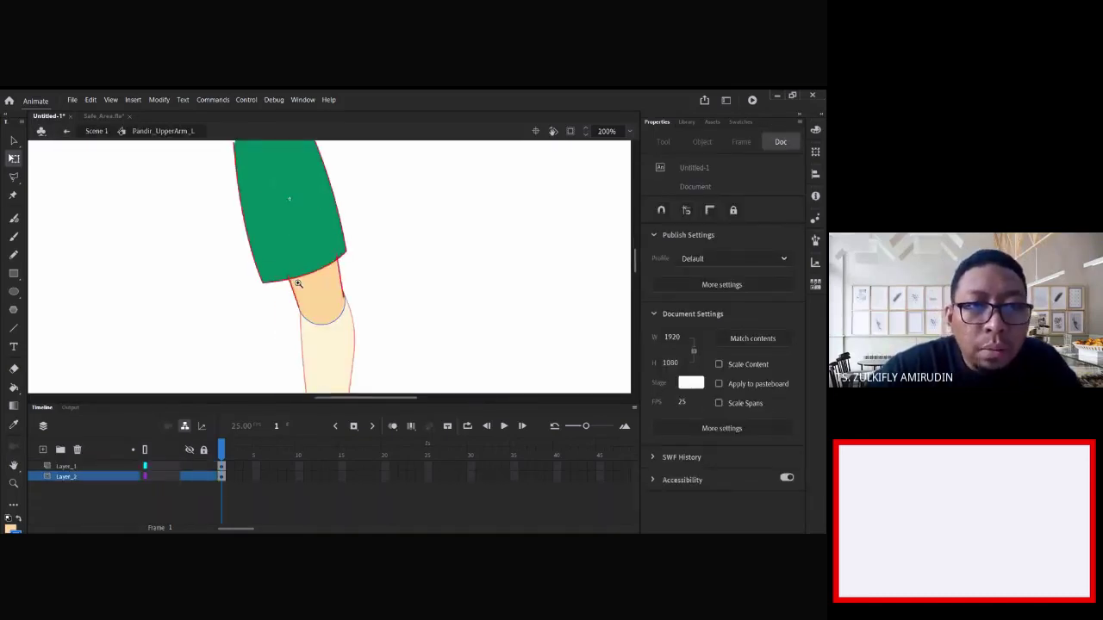
drag(460, 284, 405, 288)
click(299, 276)
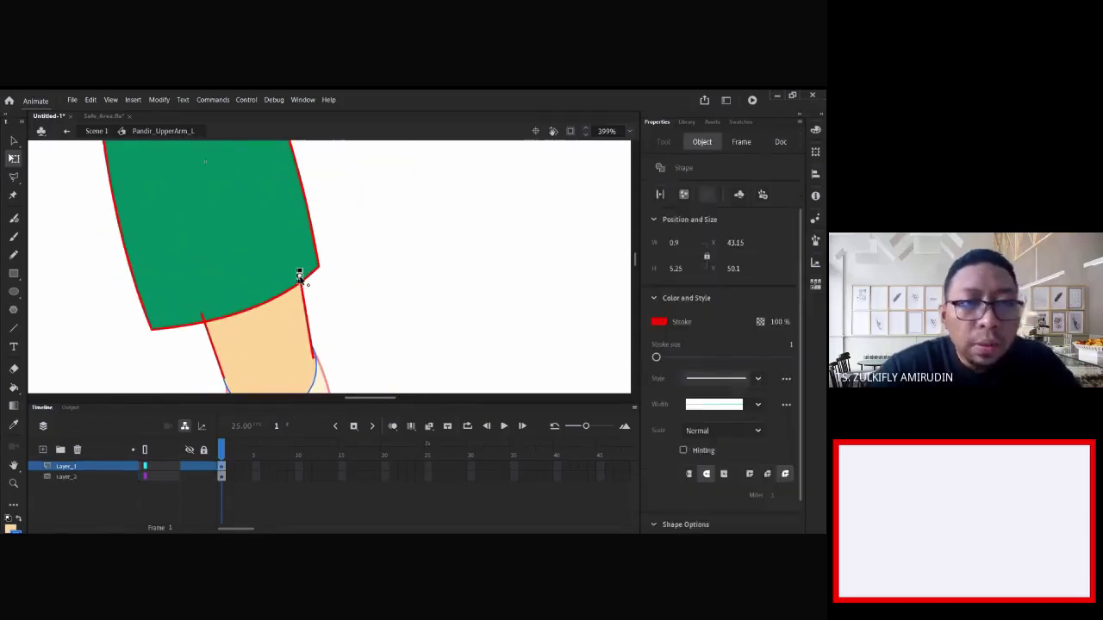
key(Delete)
click(204, 319)
click(337, 298)
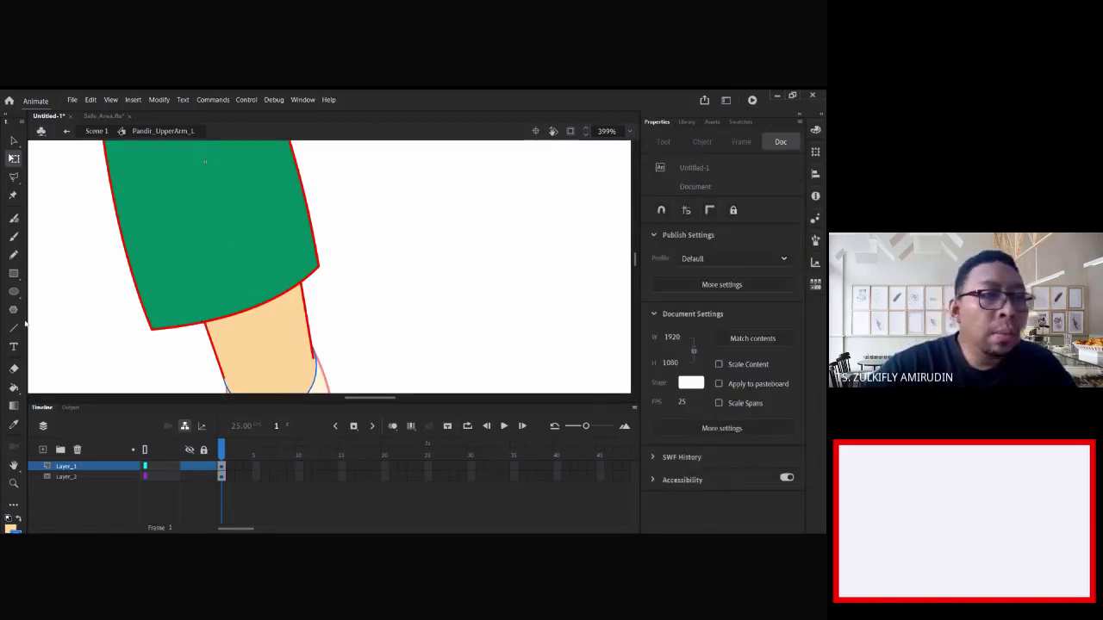
- Add the static text "RGB" beside the upper arm and set its fill to black
click(14, 346)
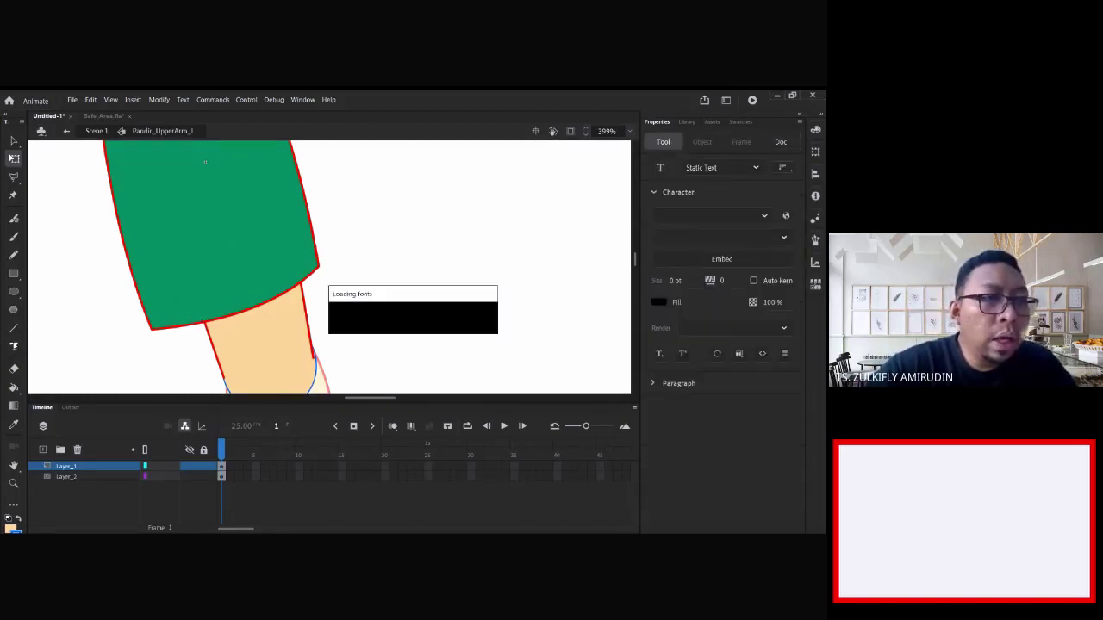
click(458, 225)
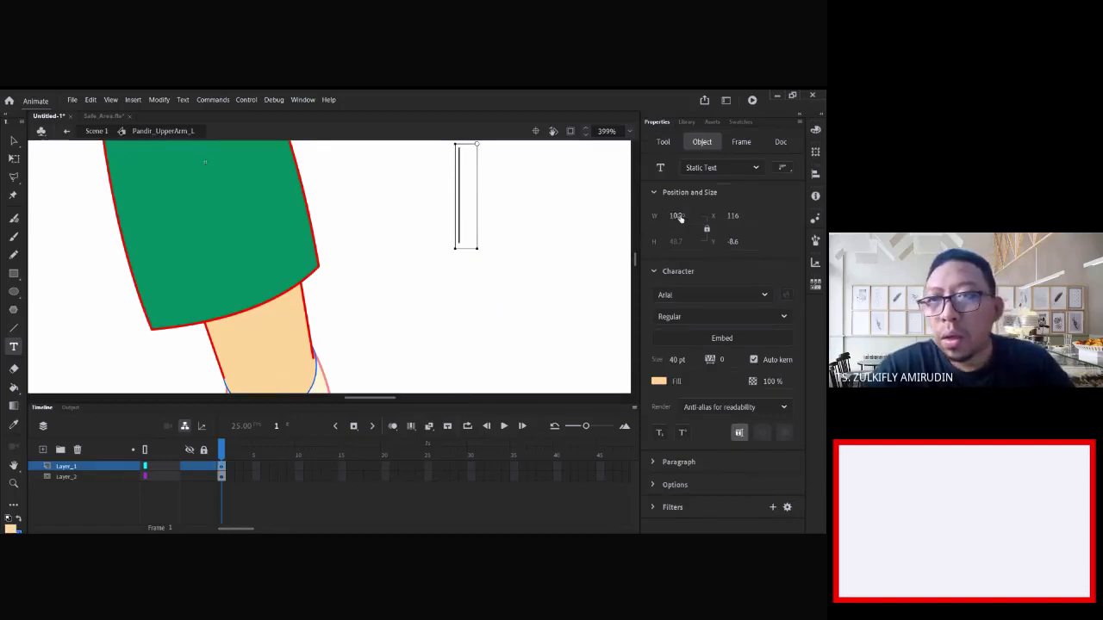
key(ctrl+minus)
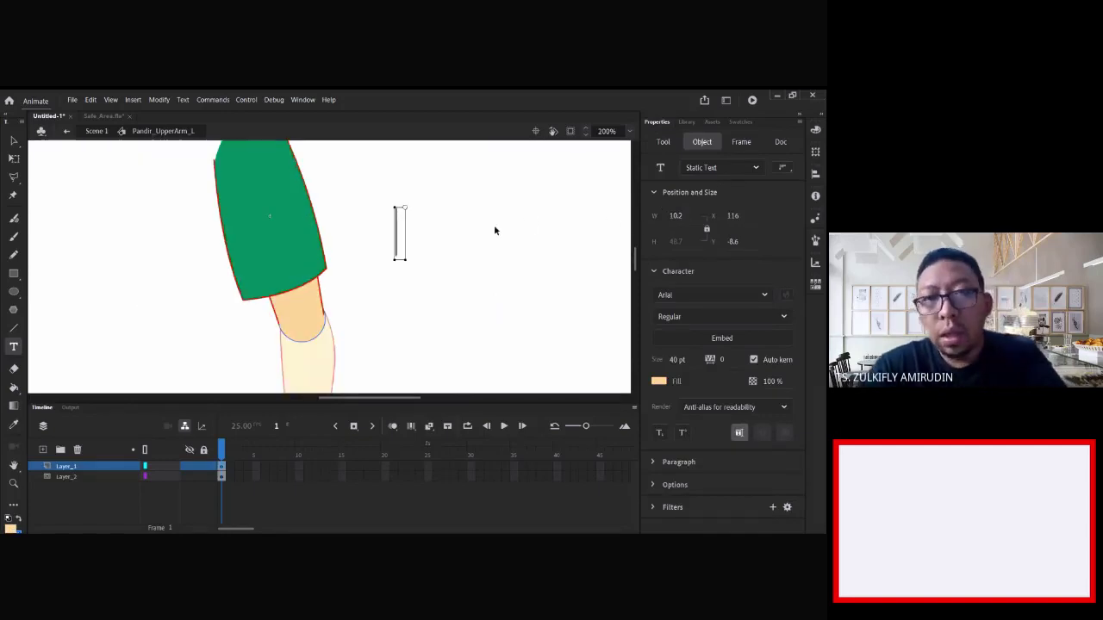
text(RGB)
key(ctrl+a)
click(662, 382)
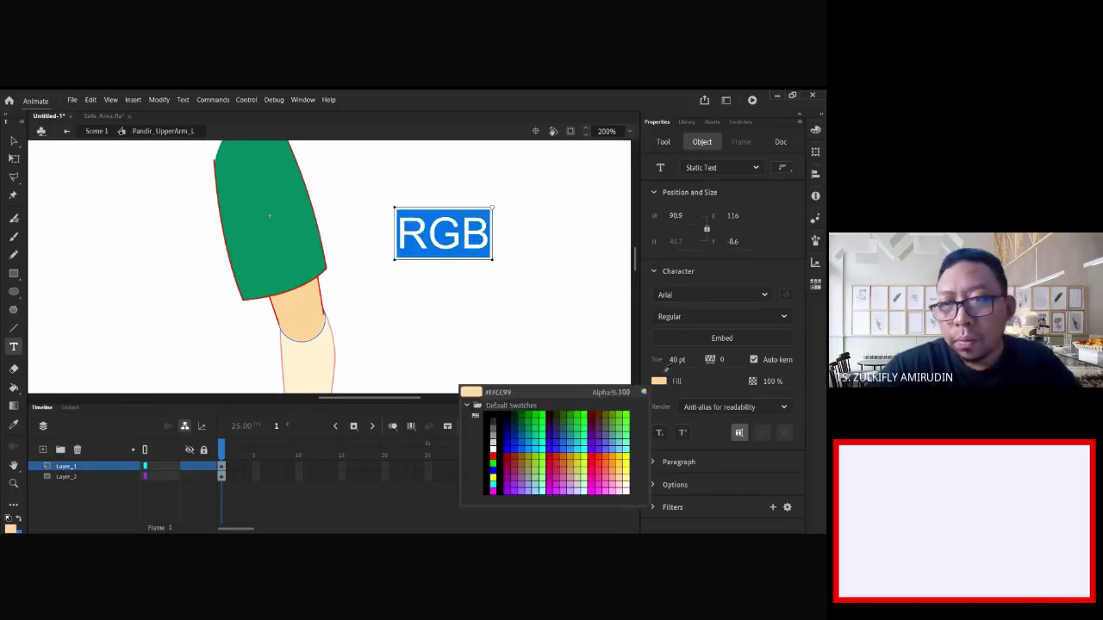
click(515, 412)
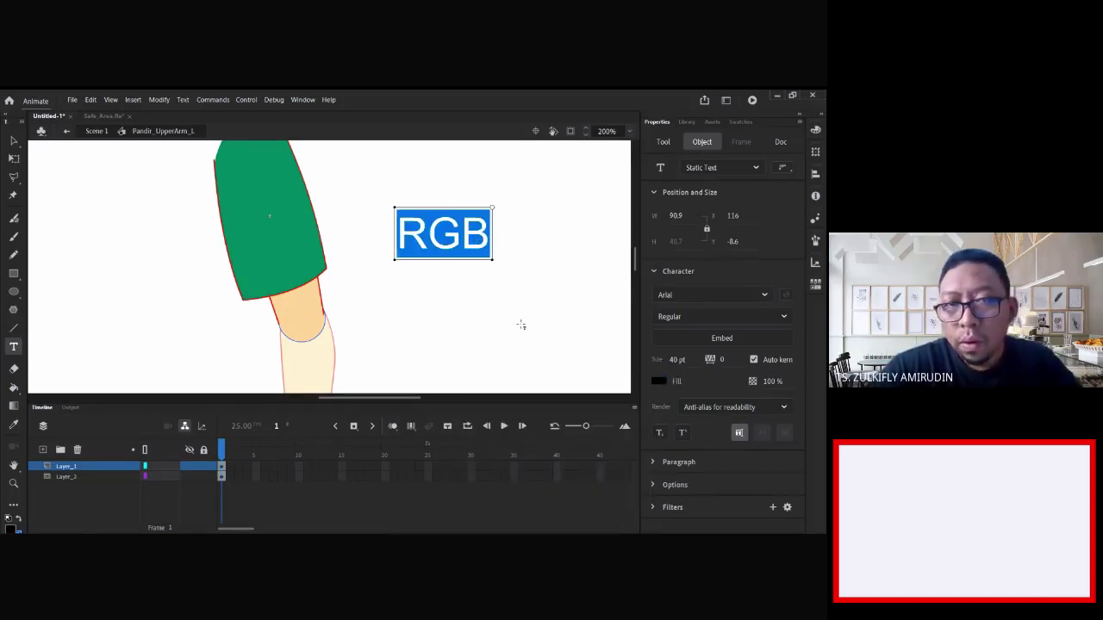
- Add the line "Black: 000" below RGB in the text block and start another line
click(457, 241)
click(487, 243)
key(Return)
text(Black: 000)
key(Return)
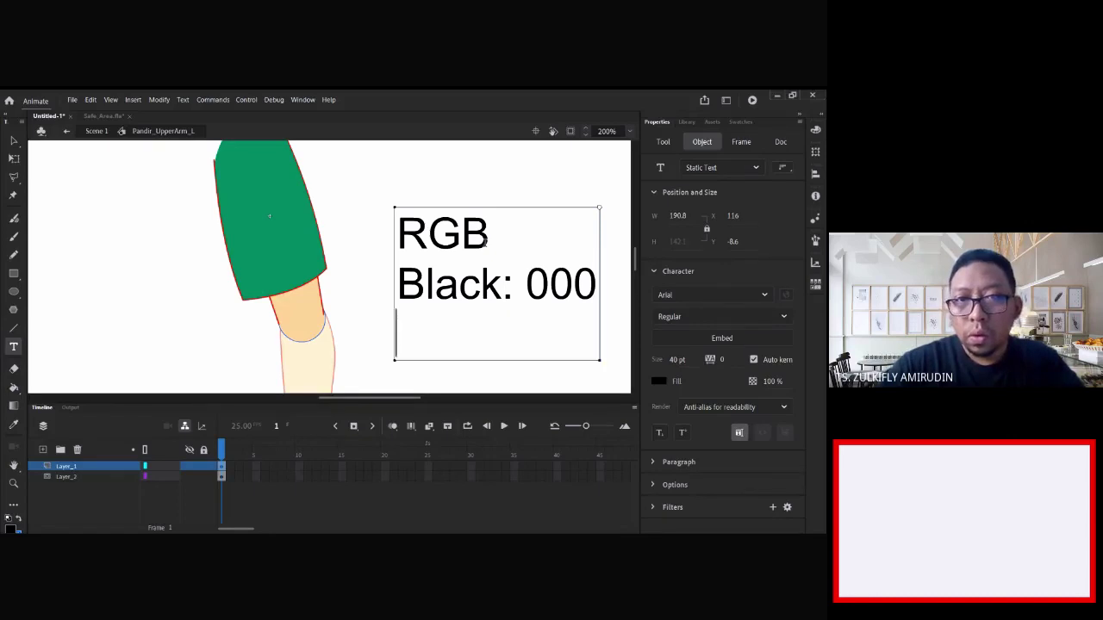
- Check the RGB values of the black fill and add the line "White: 255, 255, 255" to the text block
click(660, 381)
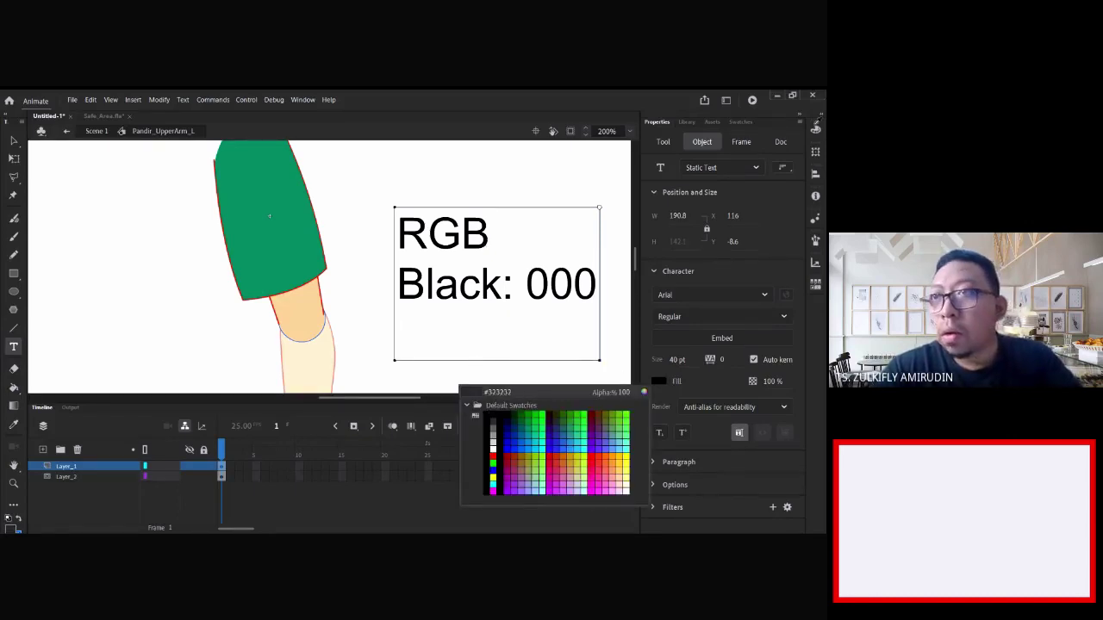
click(816, 130)
click(816, 130)
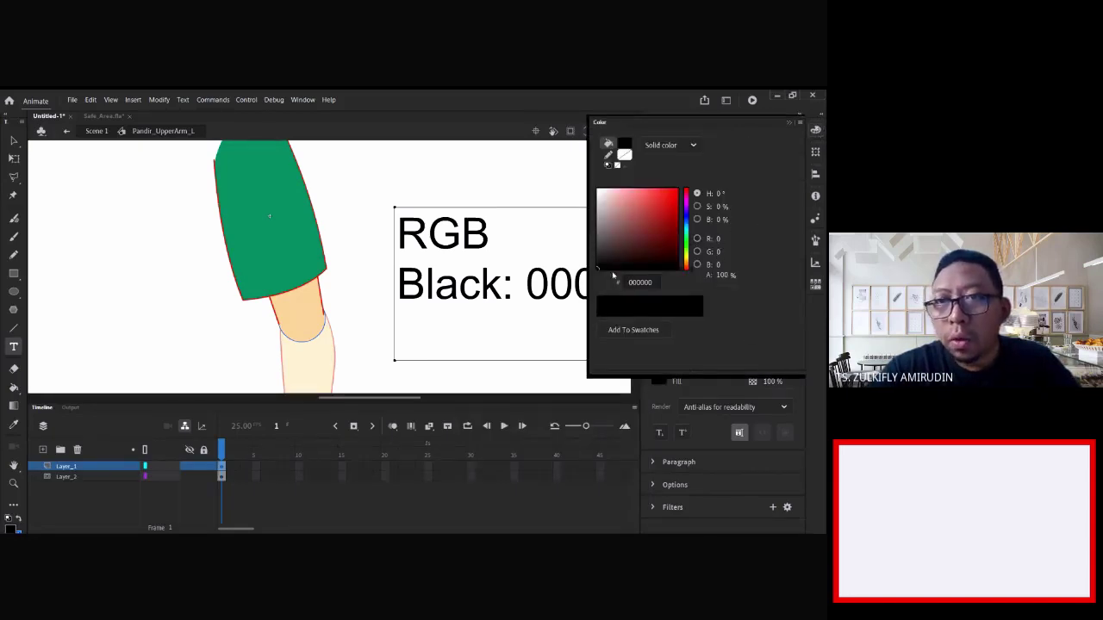
click(431, 291)
click(433, 319)
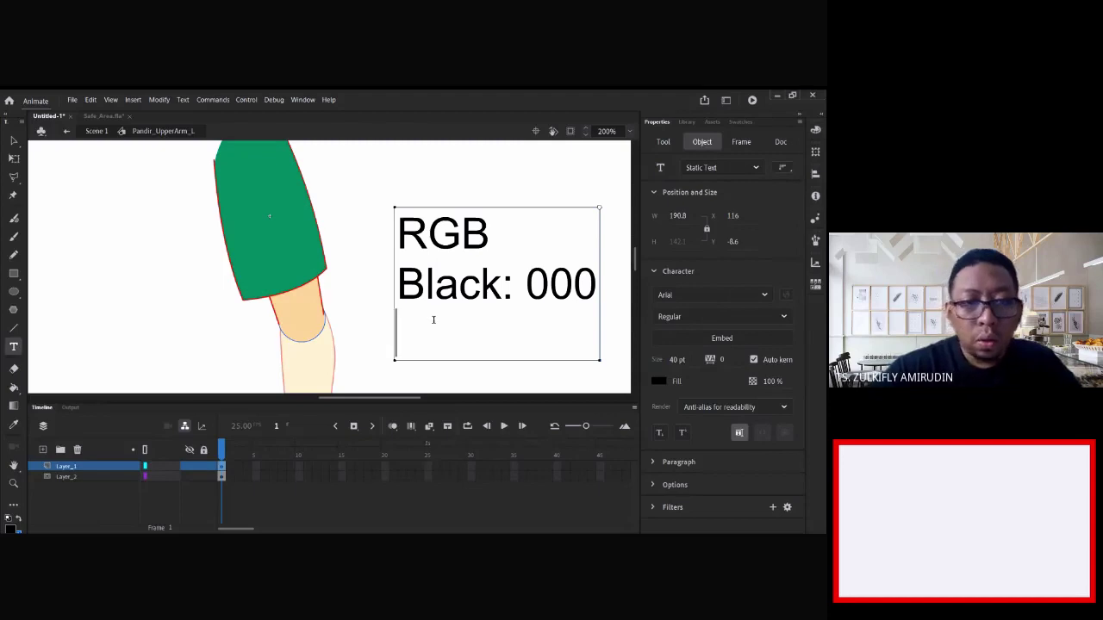
text(White)
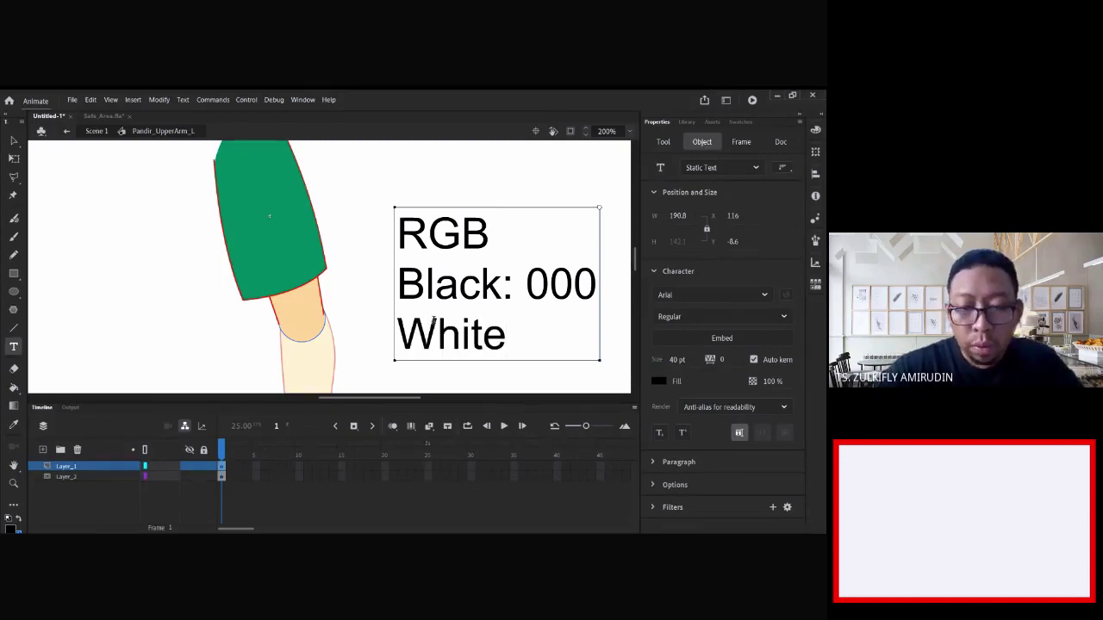
text(: 255)
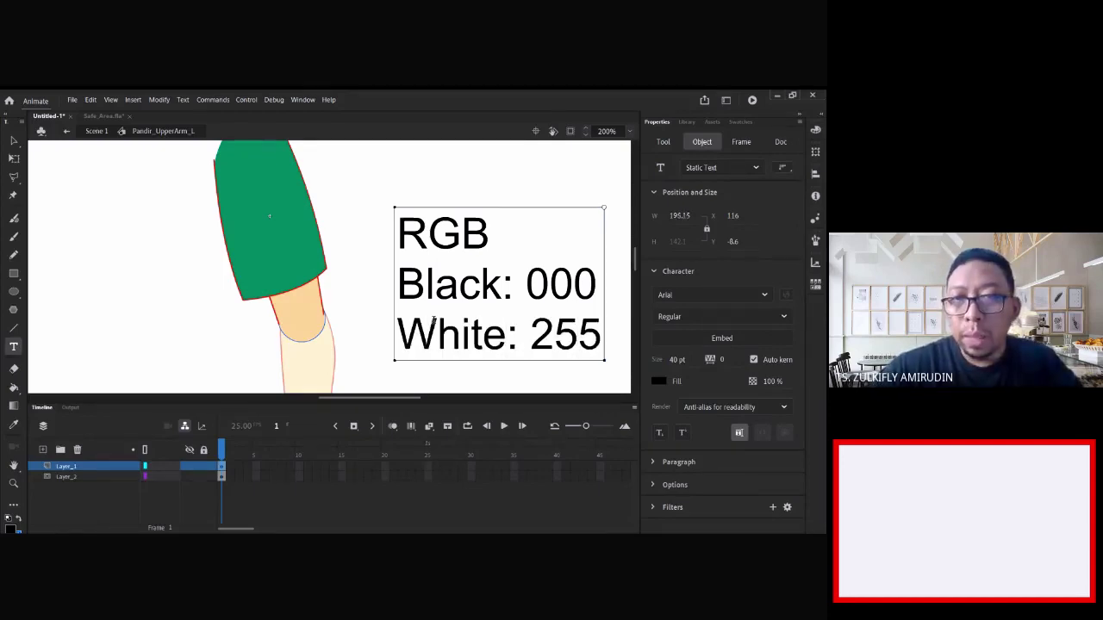
text(, 2)
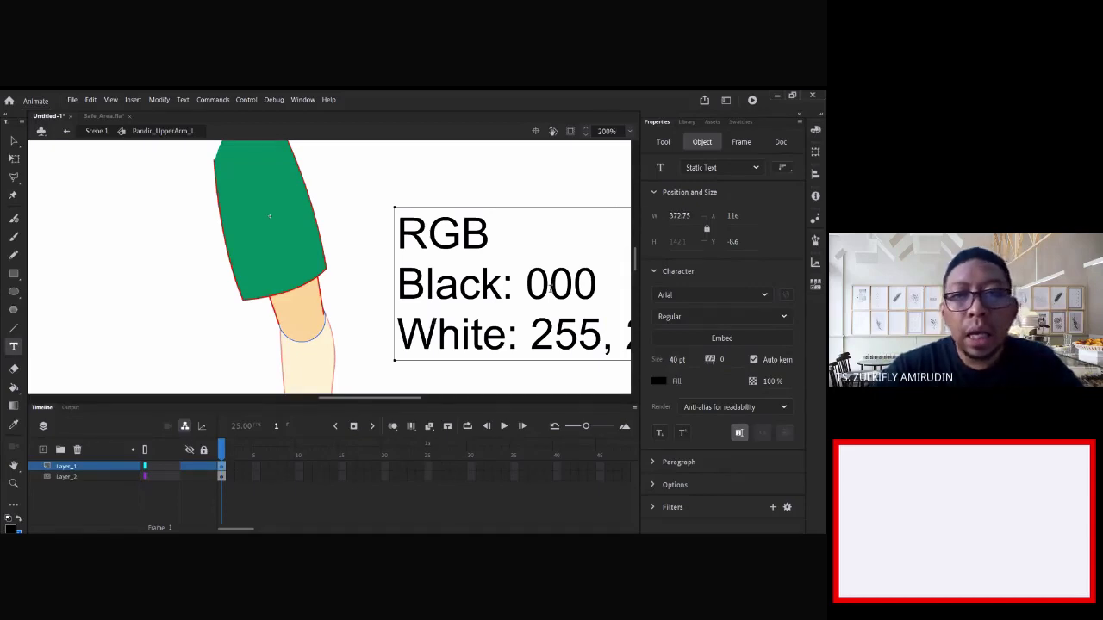
- Separate the digits in the Black line of the text with commas so it reads "0,0,0"
text(,)
key(Right)
text(,)
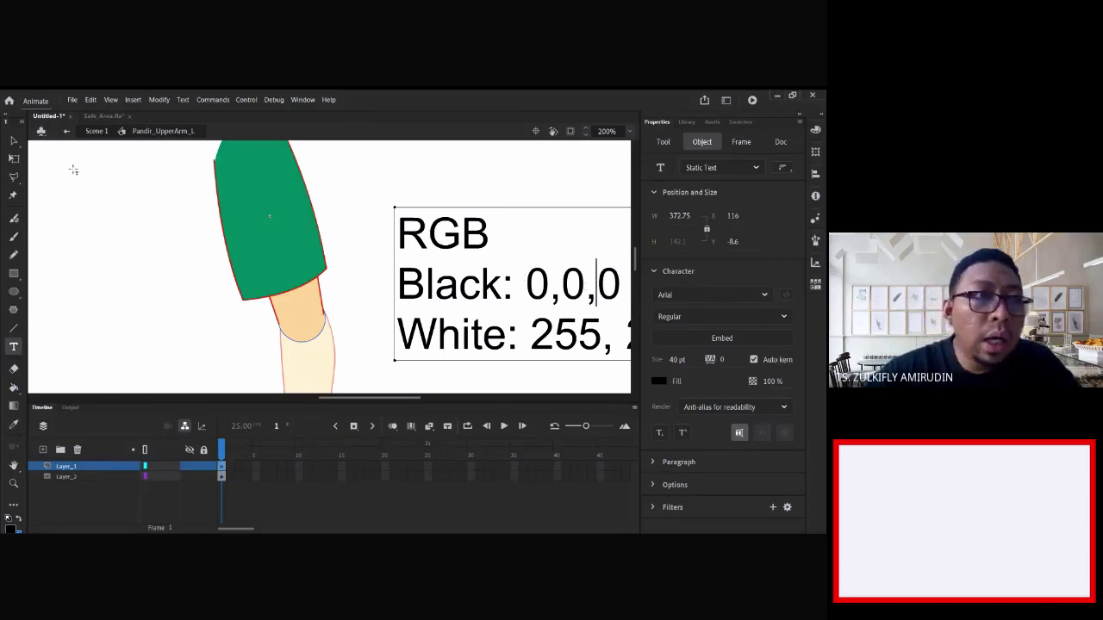
click(13, 140)
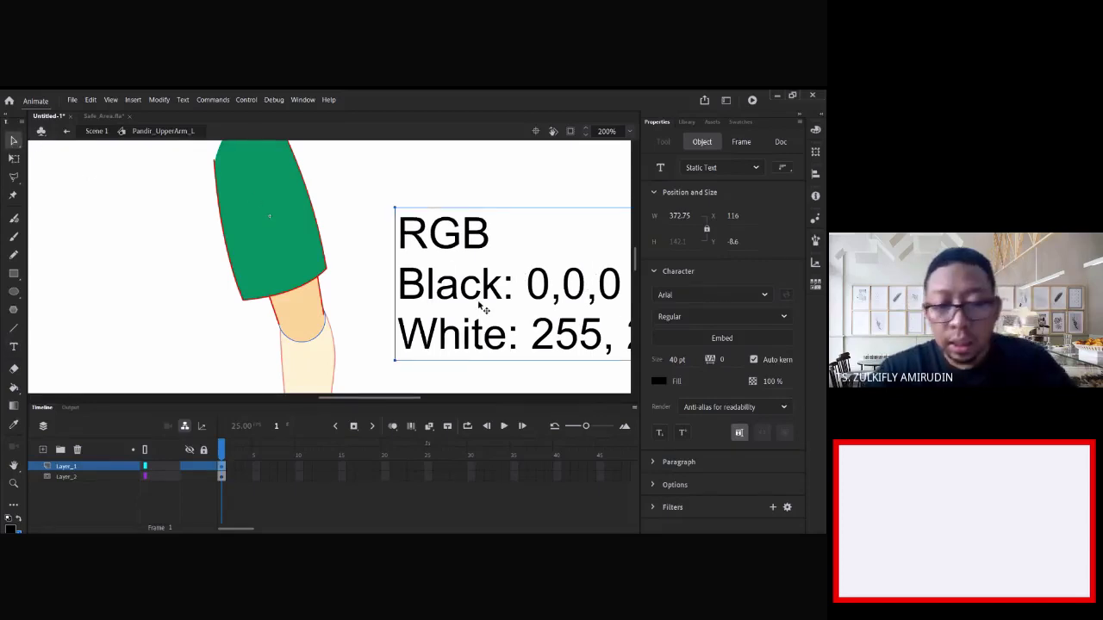
key(ctrl+1)
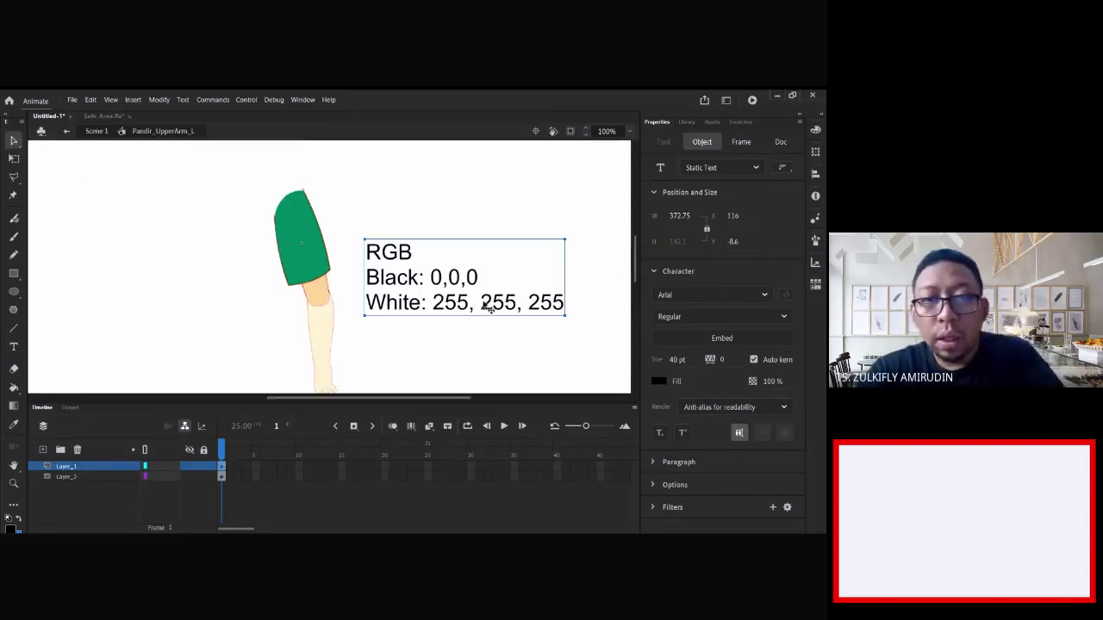
- Set the fill of the whole RGB text block to dark grey with red, green and blue at 25
double_click(420, 280)
key(ctrl+a)
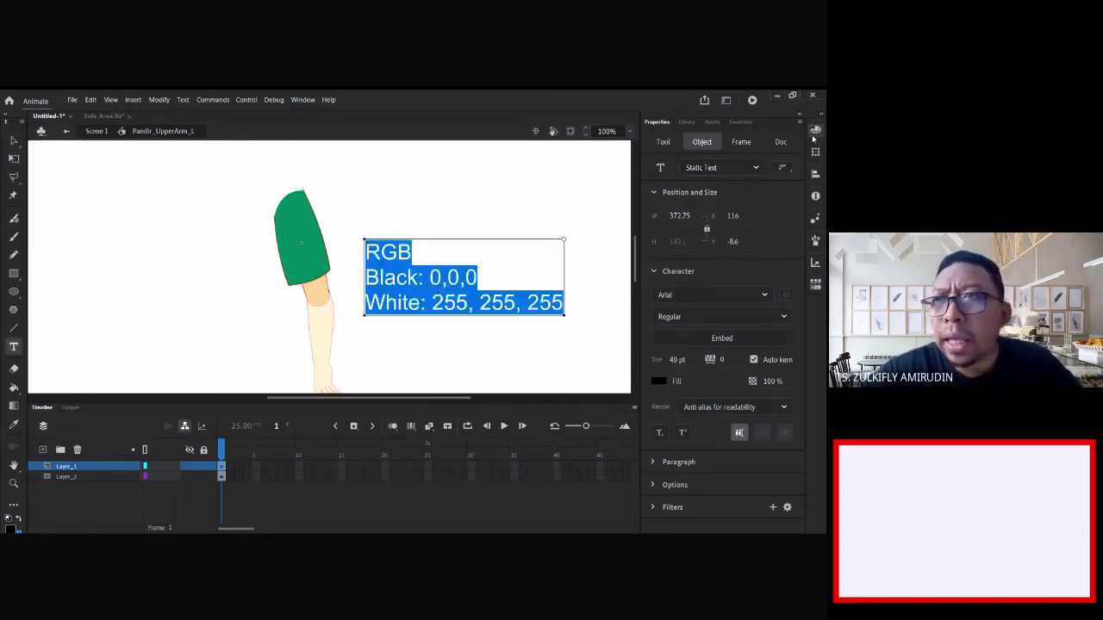
click(815, 130)
drag(603, 256, 605, 260)
click(721, 240)
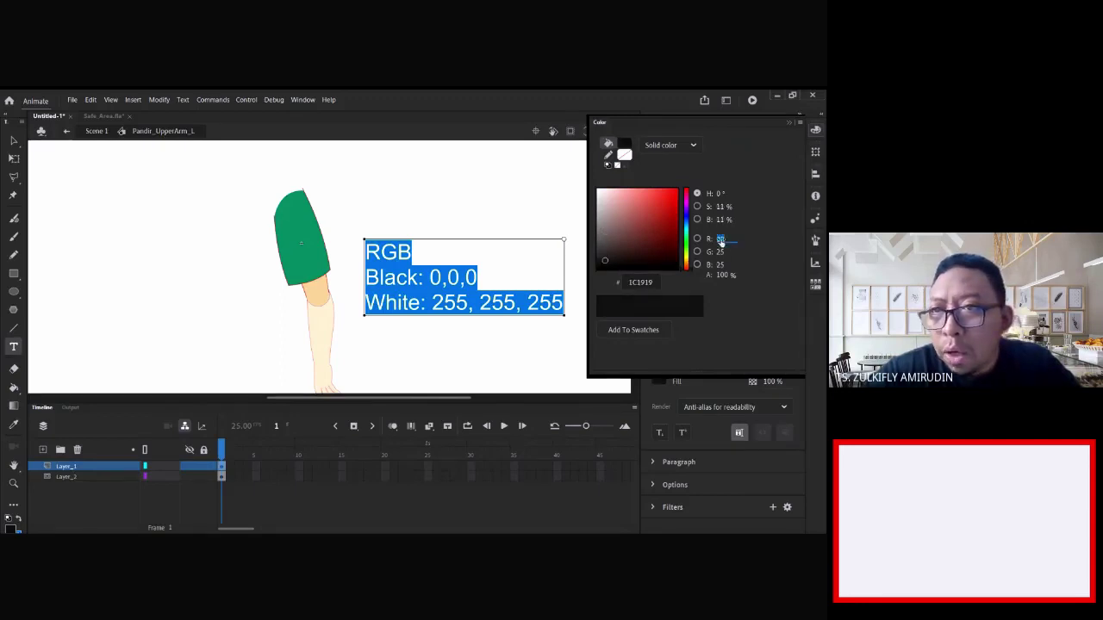
text(25)
key(Return)
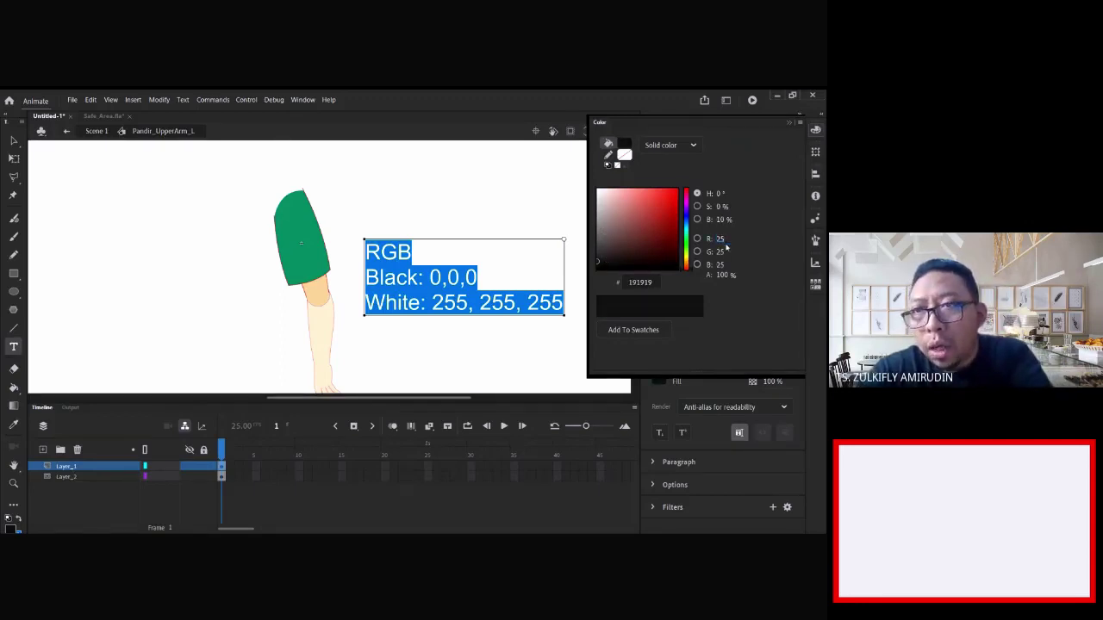
click(537, 285)
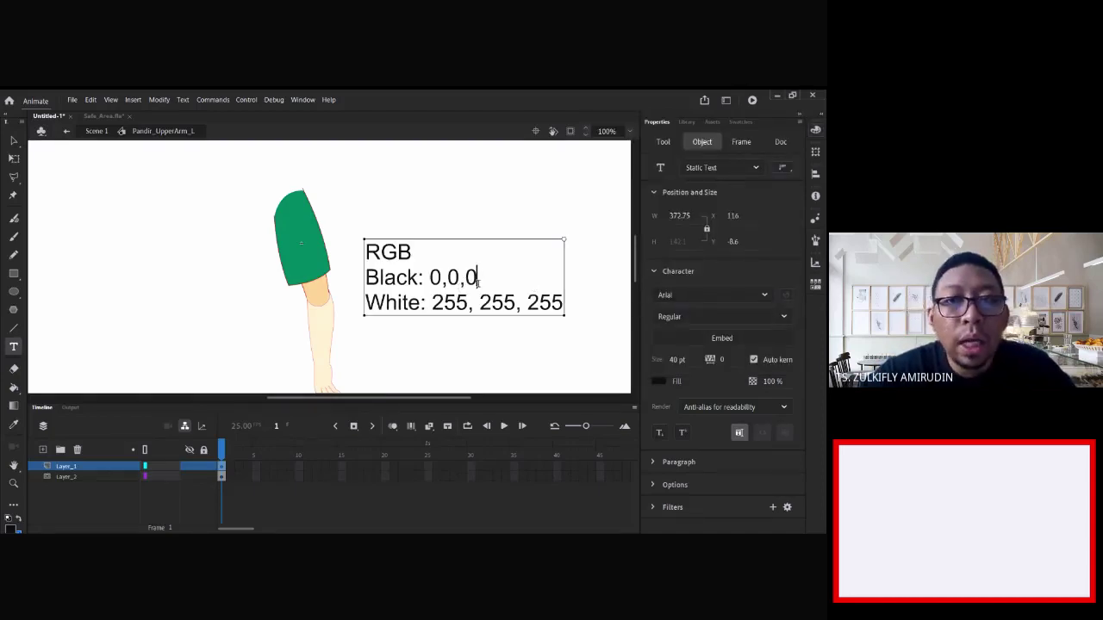
click(13, 140)
click(349, 261)
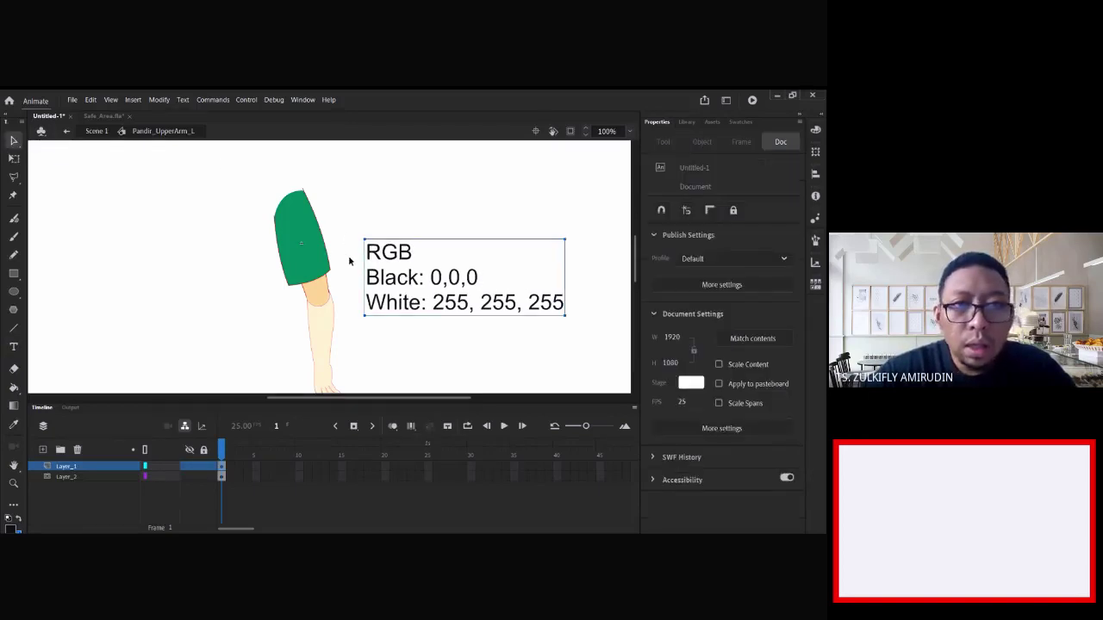
- Recolour the red sleeve and upper-arm outlines to a near-black stroke, about RGB 21, 19, 19
scroll(347, 264, up, 1)
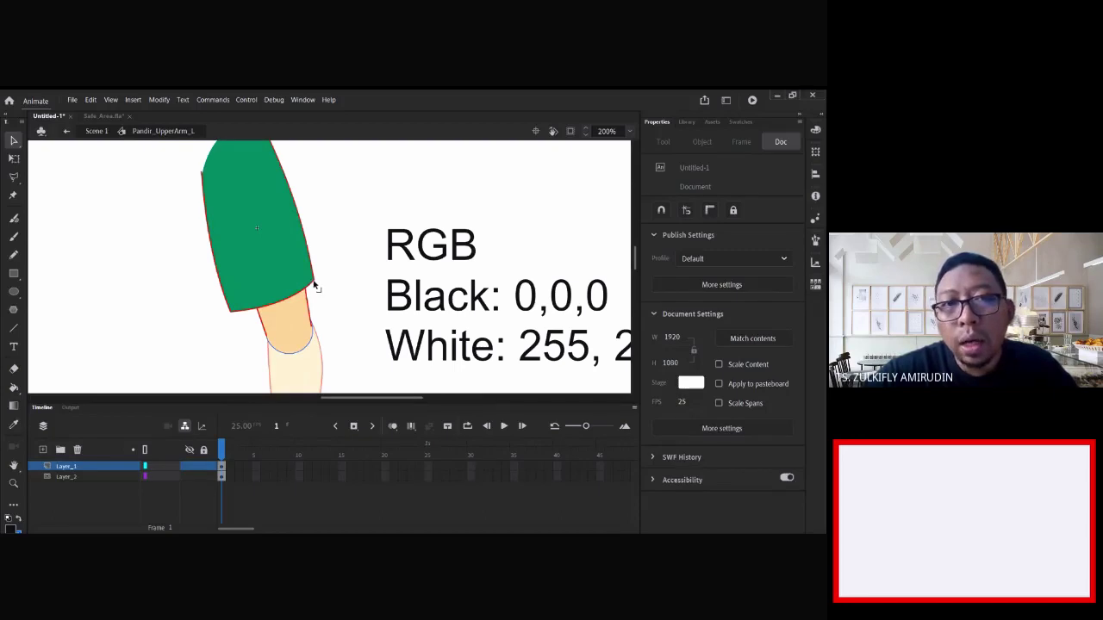
click(315, 282)
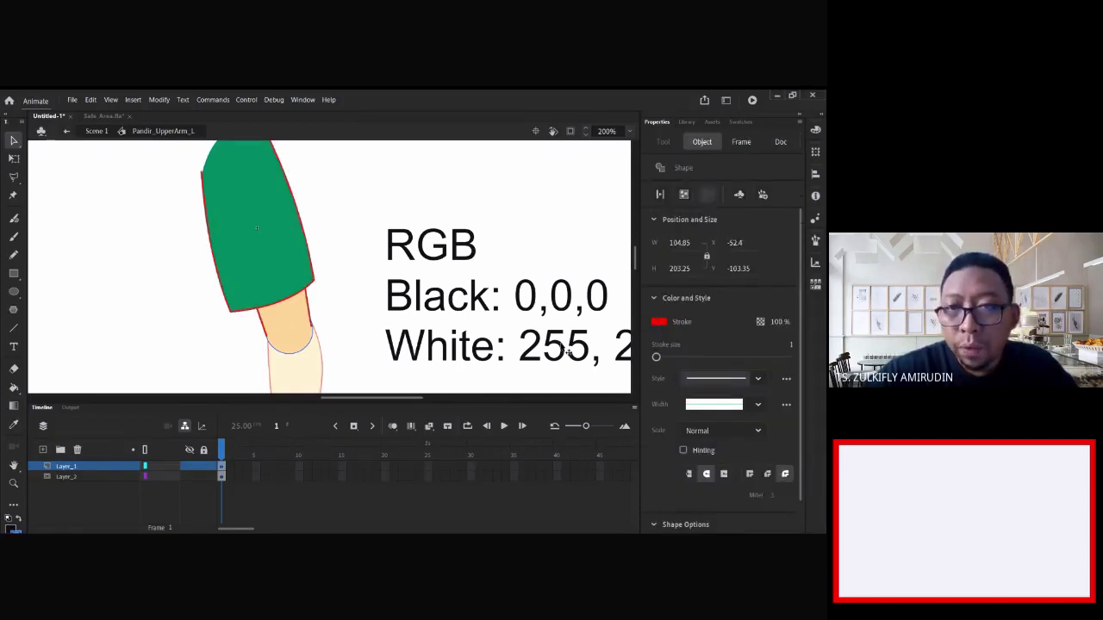
click(657, 324)
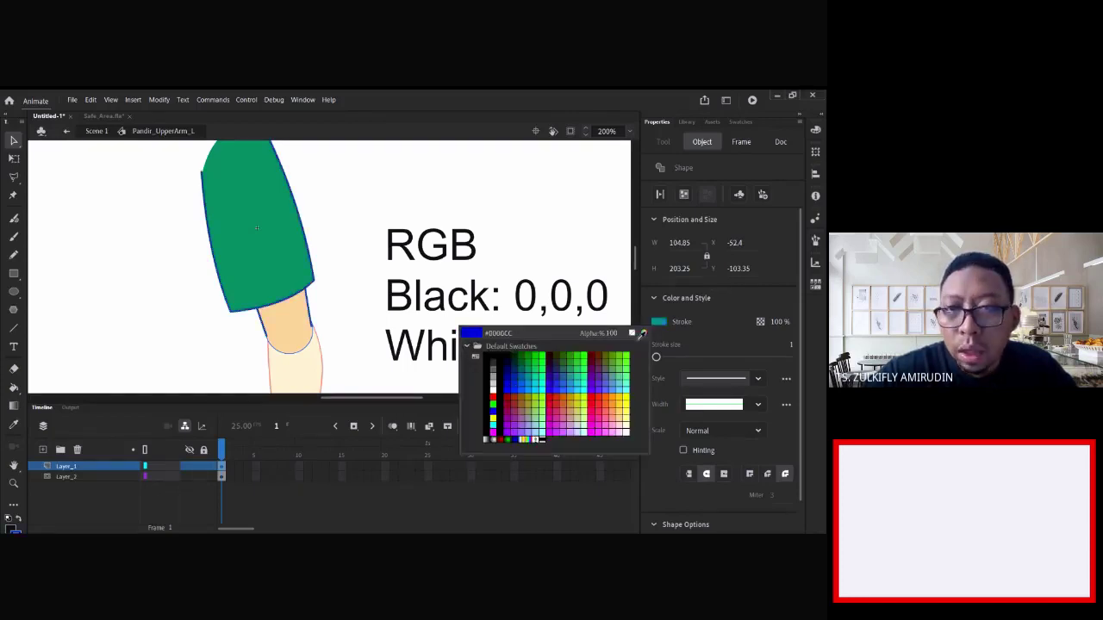
click(493, 397)
click(816, 129)
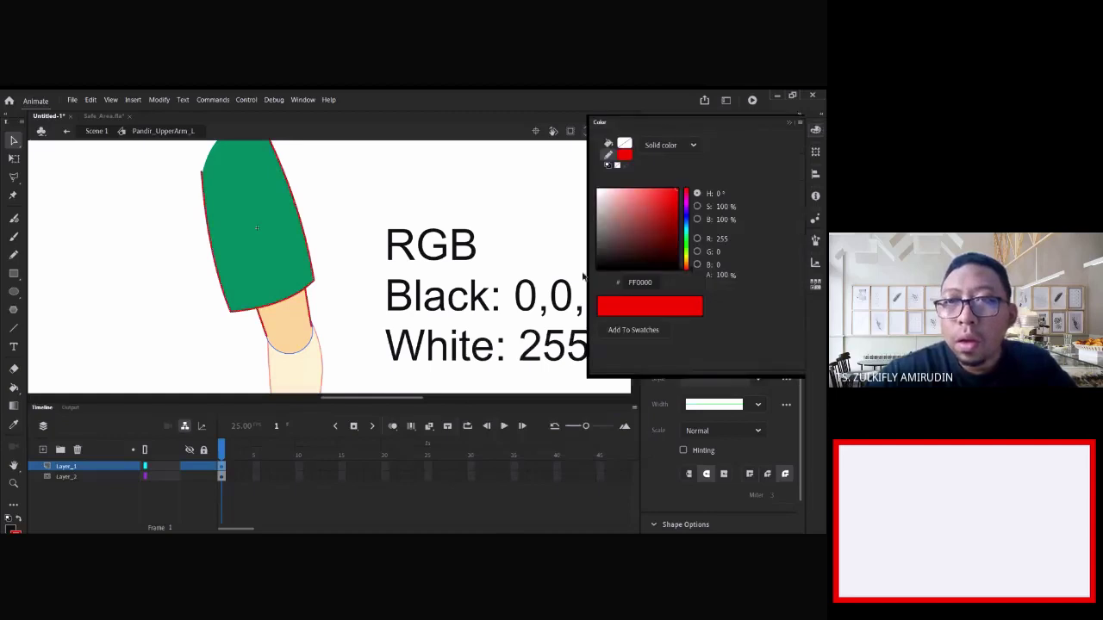
drag(601, 196, 600, 193)
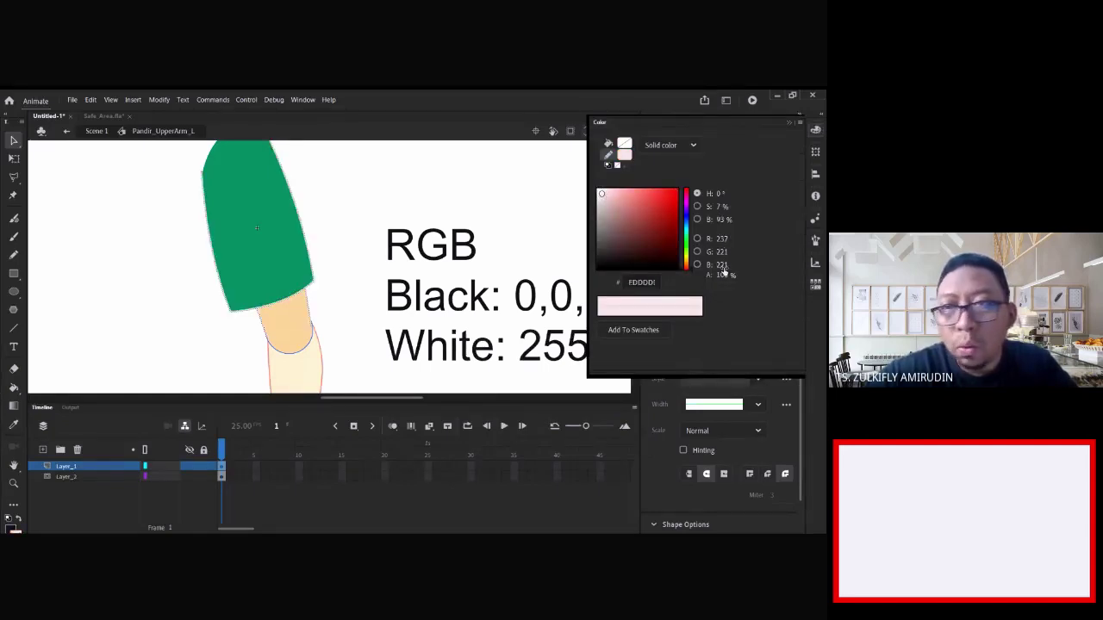
drag(601, 192, 598, 264)
click(369, 285)
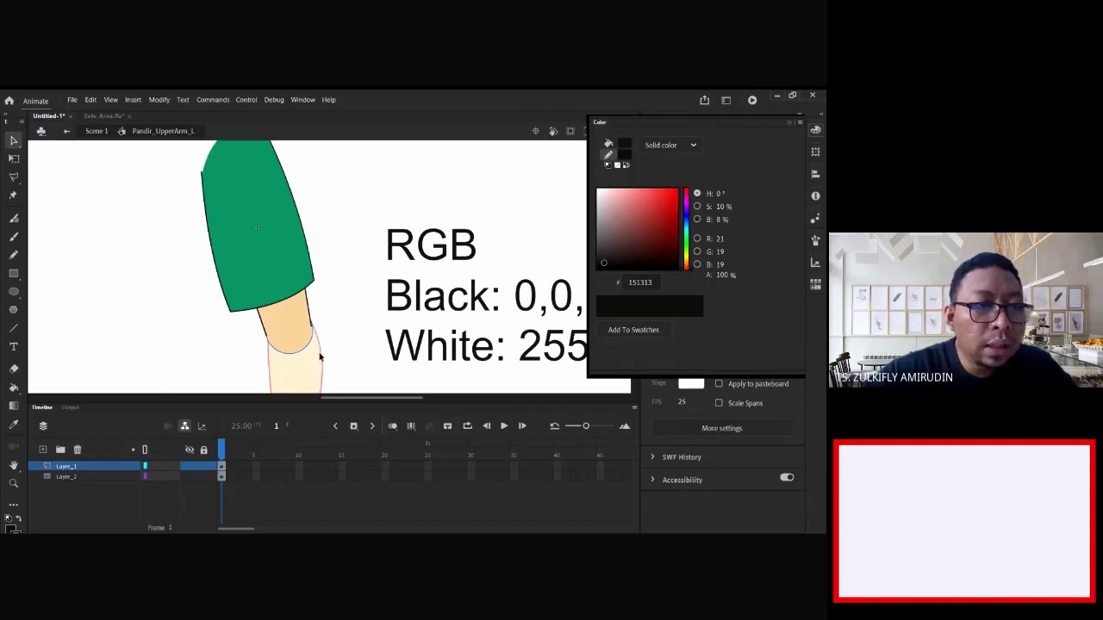
double_click(154, 322)
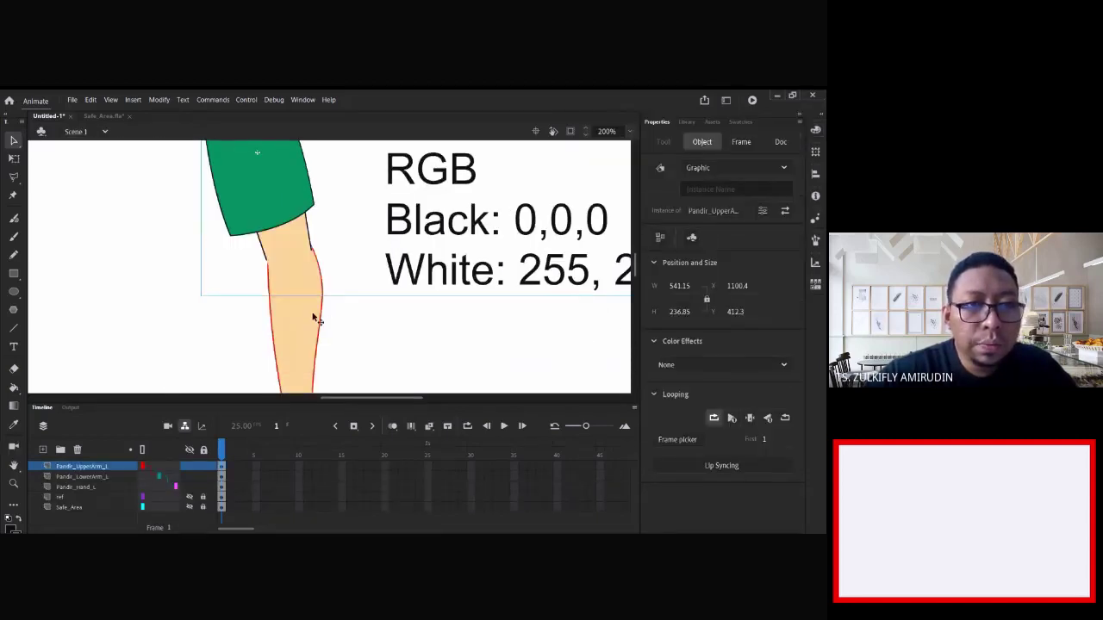
double_click(314, 319)
click(320, 318)
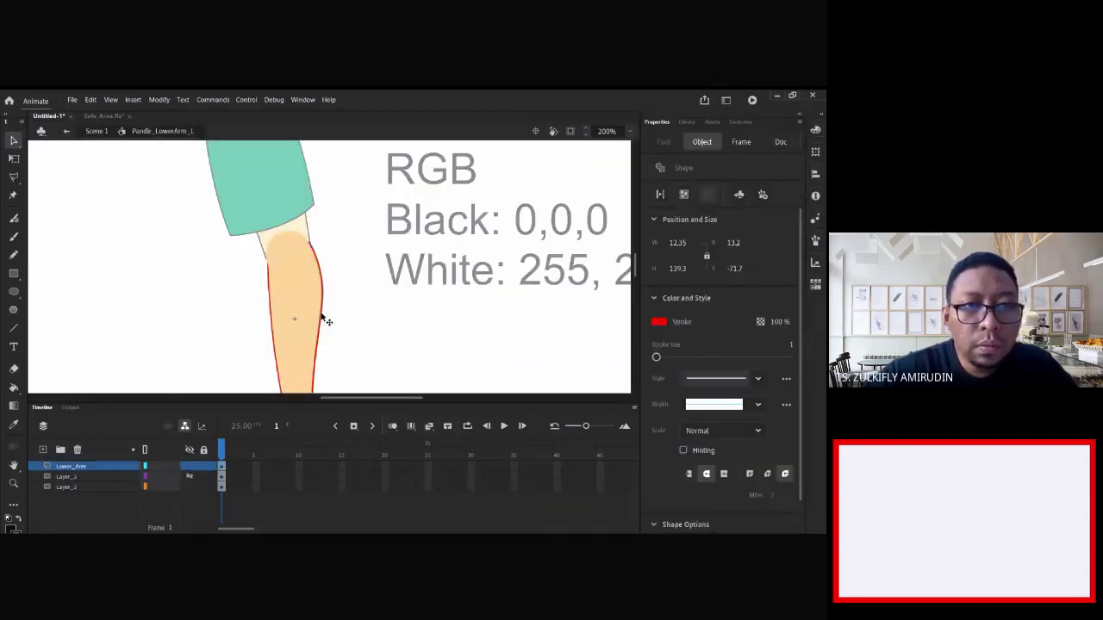
scroll(315, 327, down, 3)
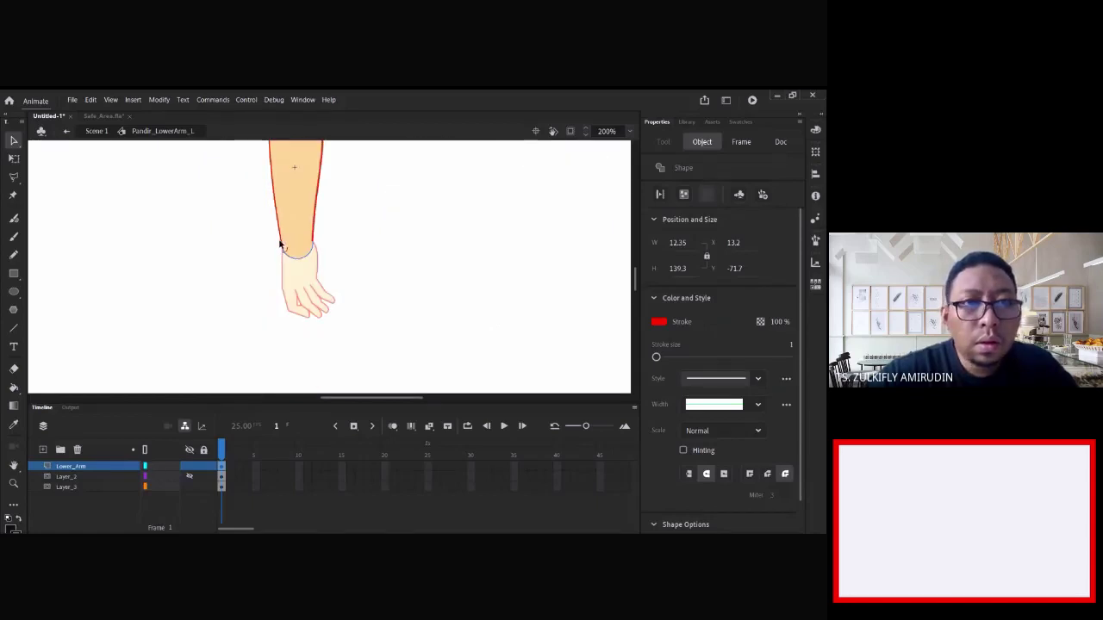
shift+click(281, 243)
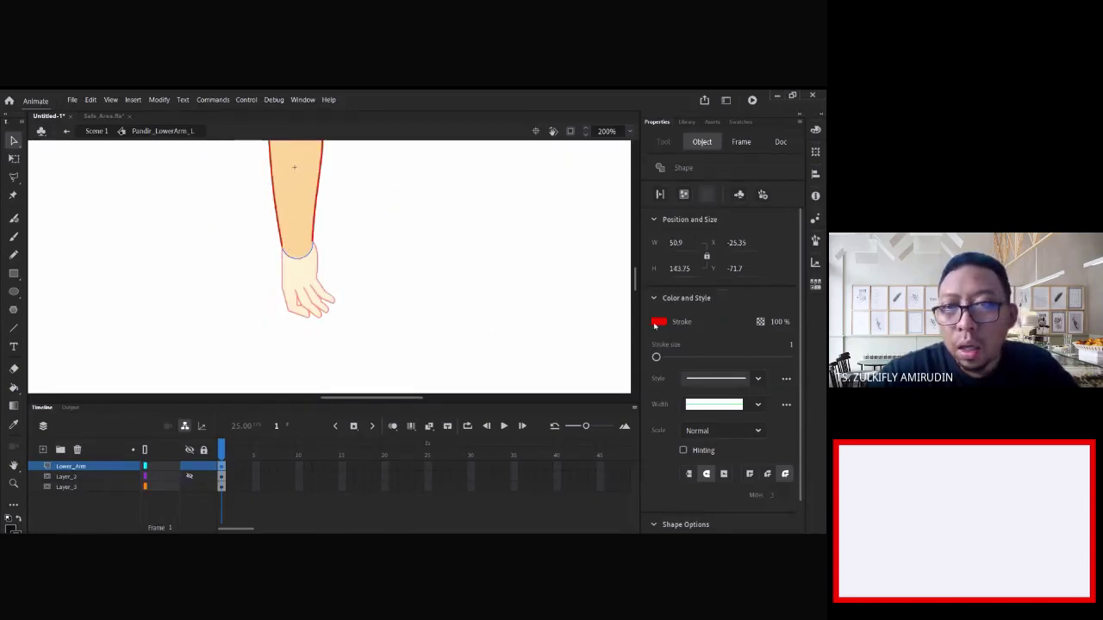
click(429, 305)
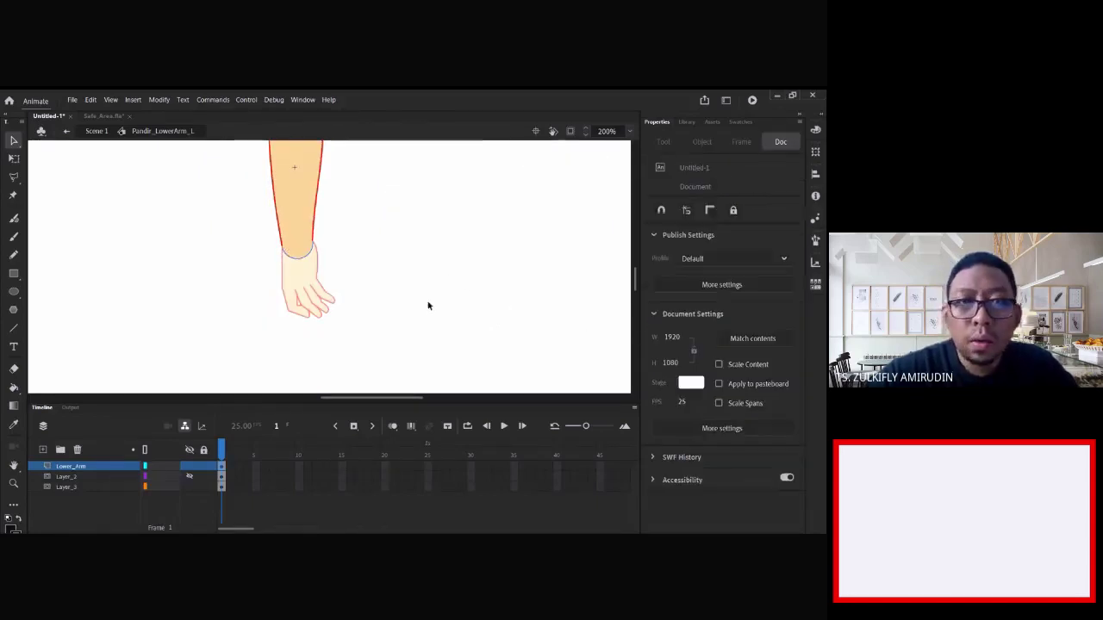
scroll(428, 239, up, 5)
double_click(376, 297)
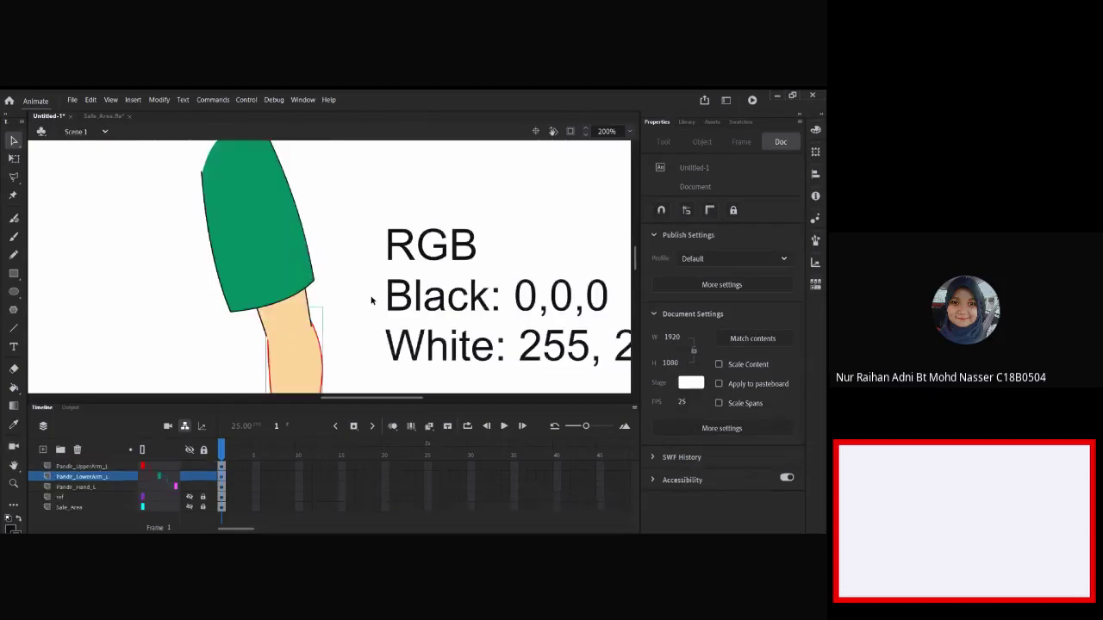
- Inside the Pandir_UpperArm_L symbol, darken the stroke colour of the sleeve and arm outlines to about #121010
double_click(317, 287)
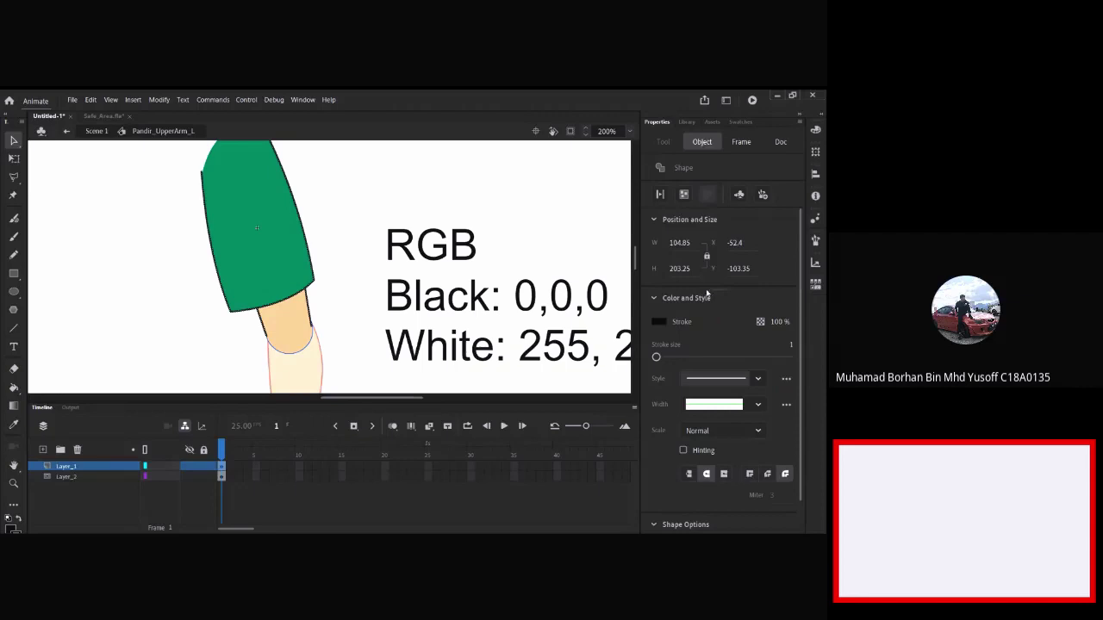
click(815, 130)
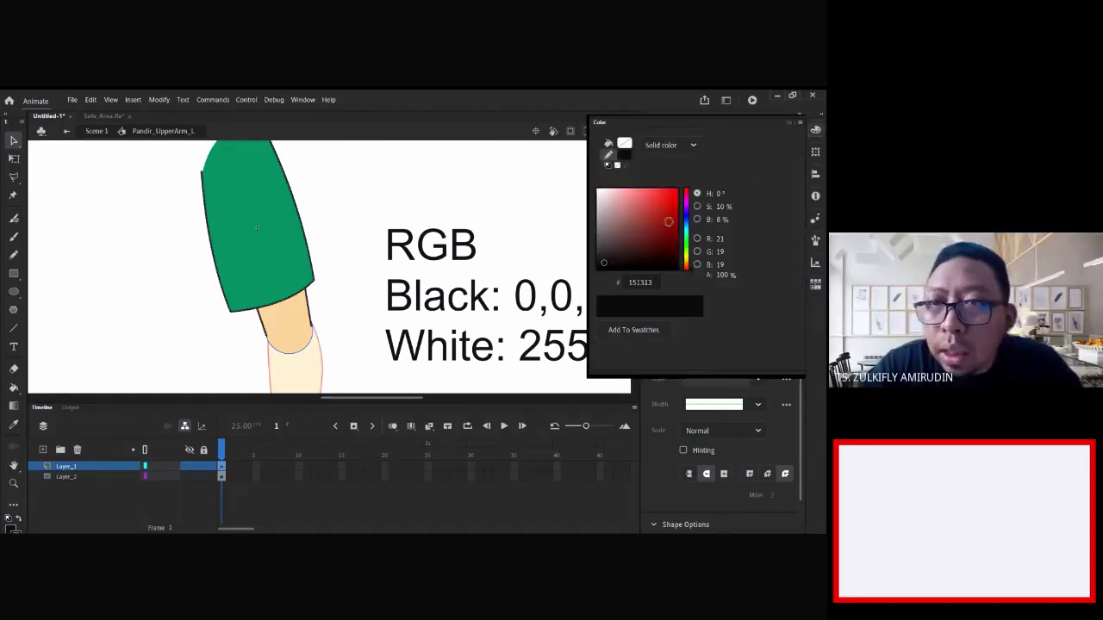
drag(624, 257, 605, 263)
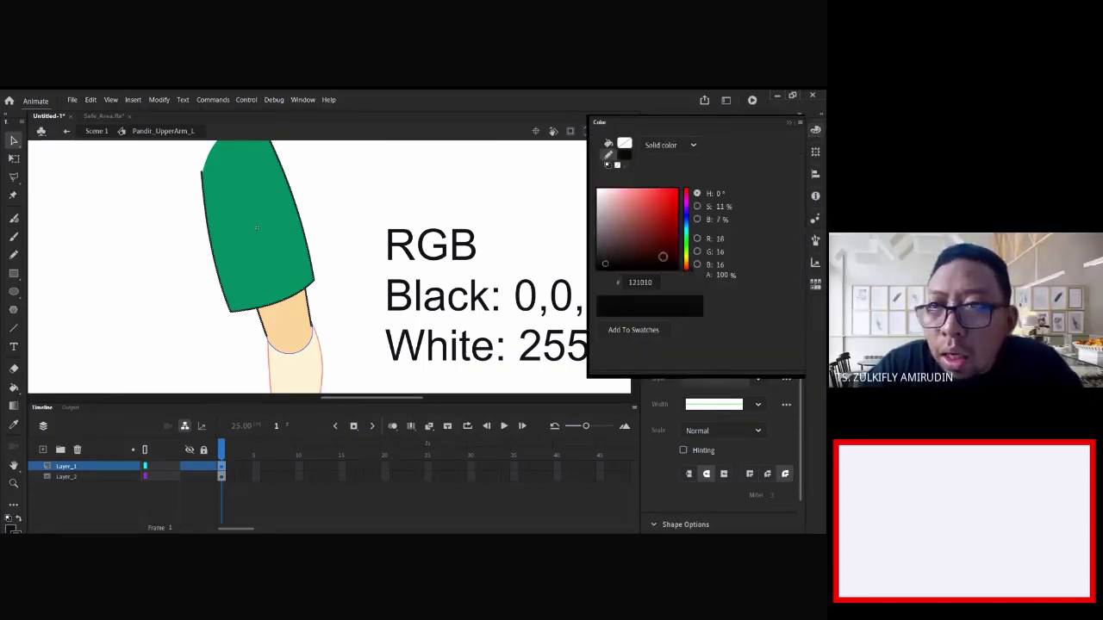
- Set the stroke colour of the upper arm's outline to RGB 20, 20, 20 and deselect the outline
click(719, 239)
text(20)
click(720, 251)
text(20)
key(Tab)
text(20)
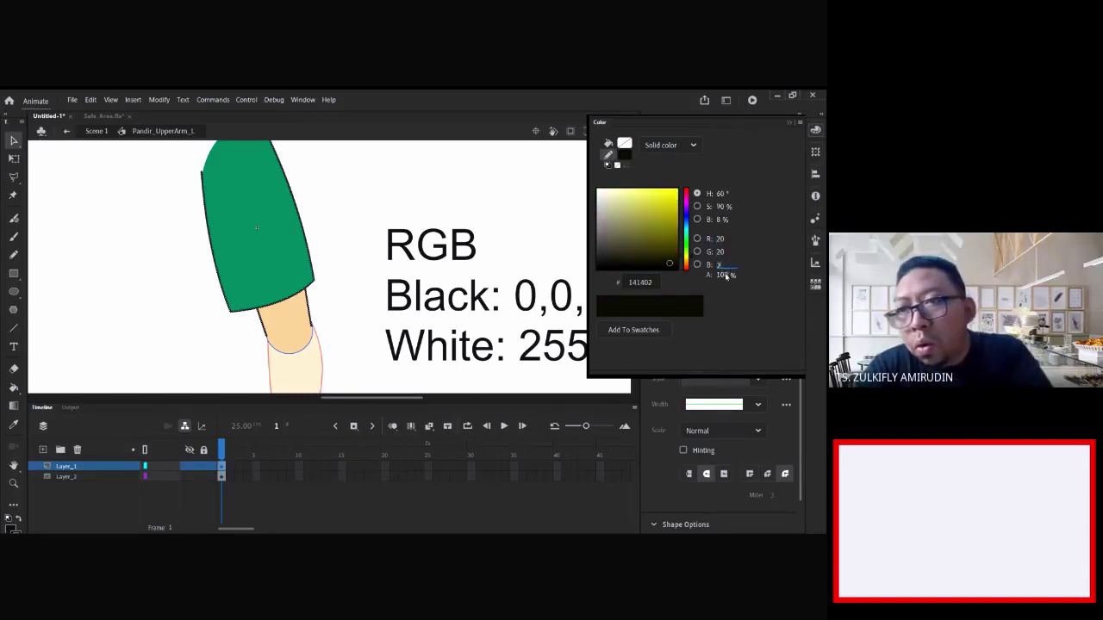
key(Return)
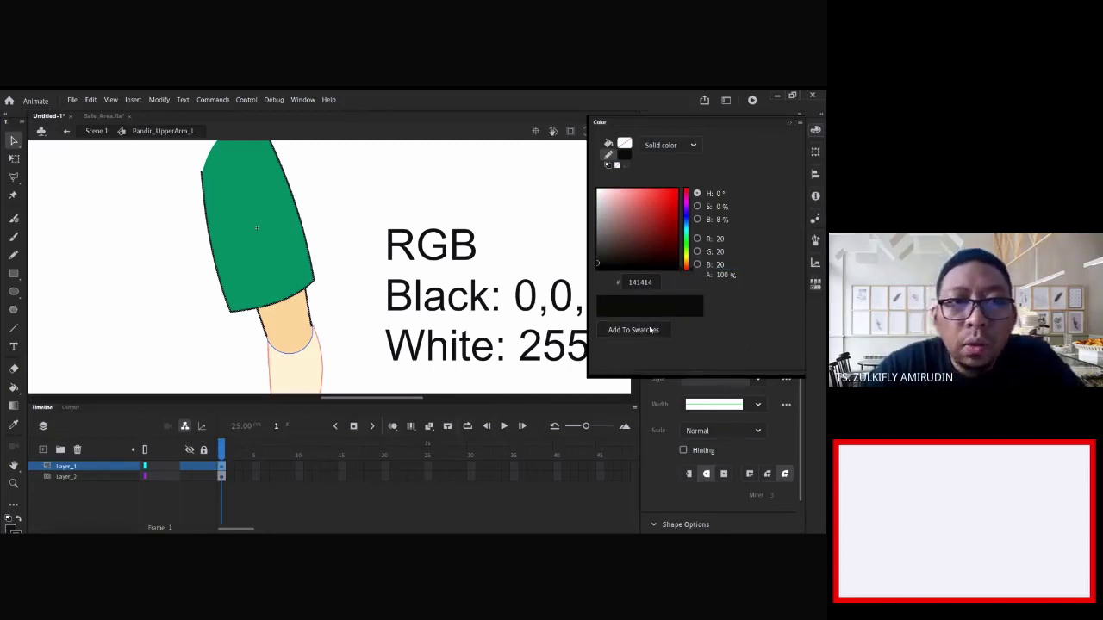
click(814, 129)
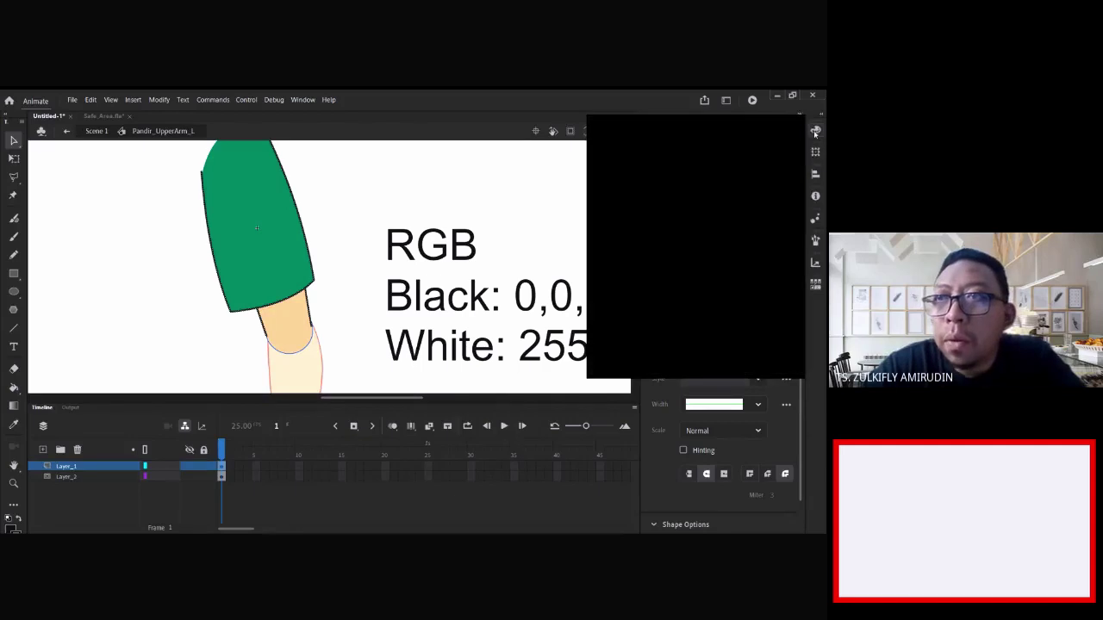
click(658, 322)
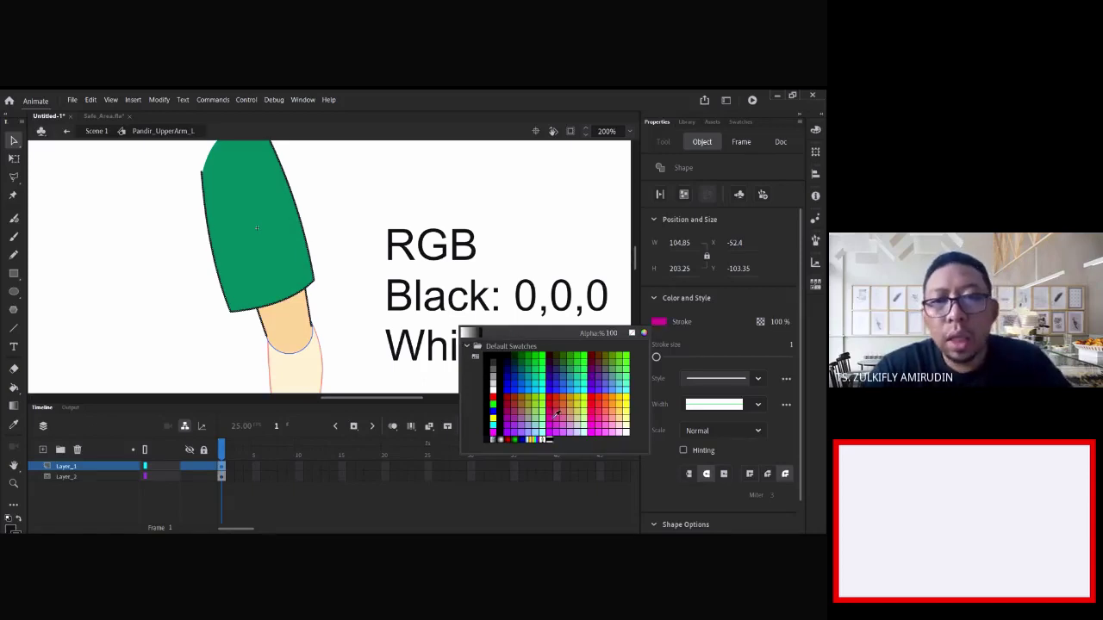
key(Escape)
click(350, 345)
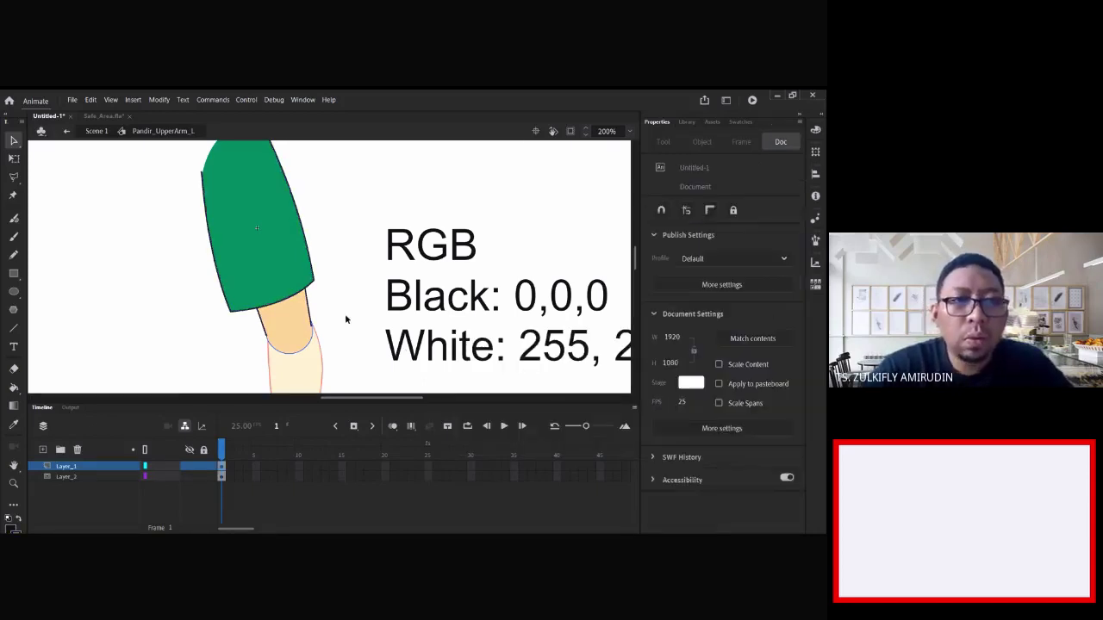
- Open the Pandir_LowerArm_L symbol for editing and recolour both red side outlines of the forearm to black
scroll(345, 313, down, 2)
double_click(294, 326)
double_click(301, 320)
click(321, 320)
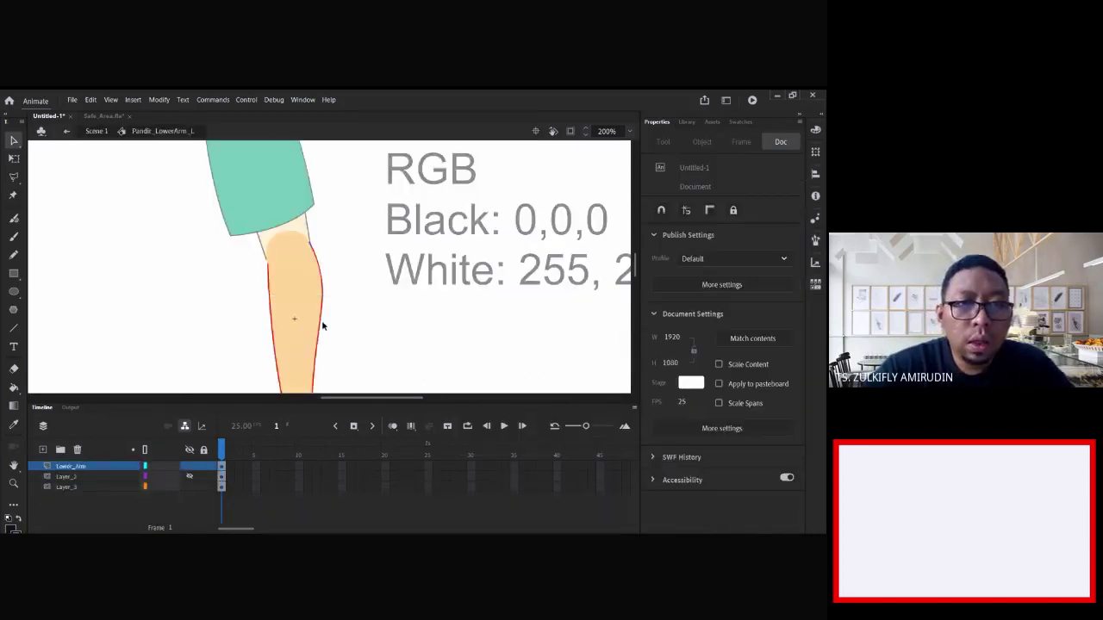
click(320, 326)
click(318, 248)
click(341, 271)
click(288, 301)
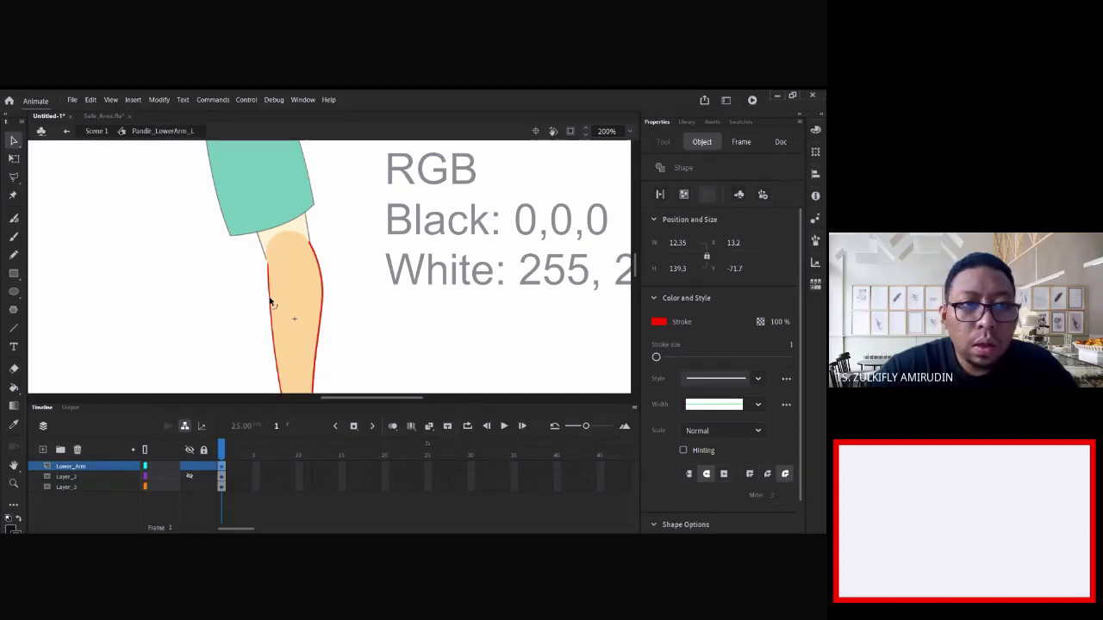
double_click(271, 303)
click(657, 322)
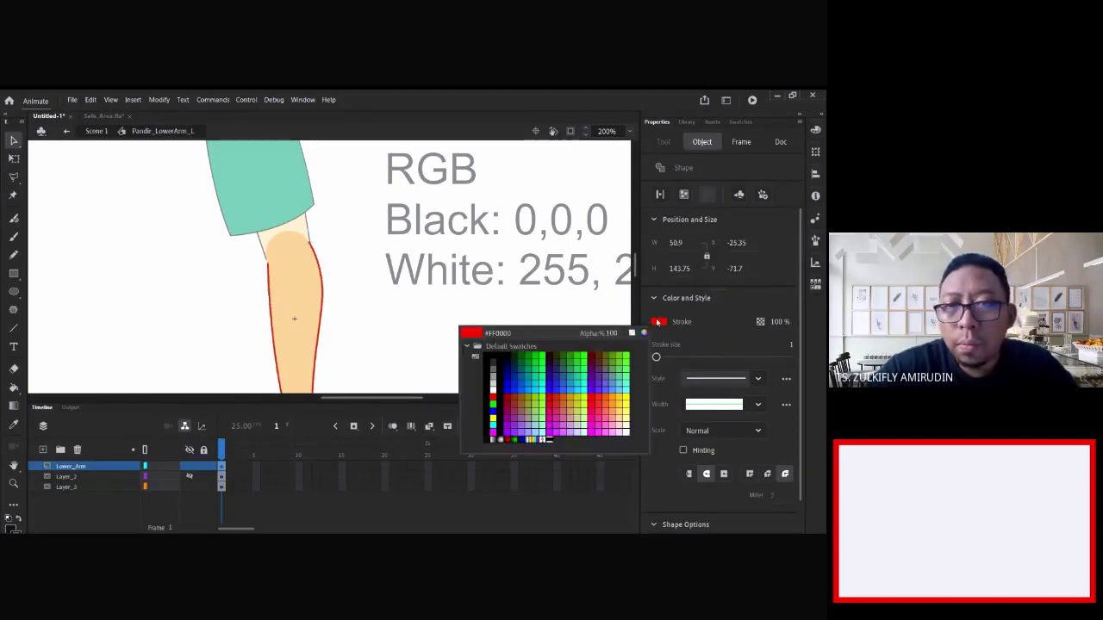
click(492, 434)
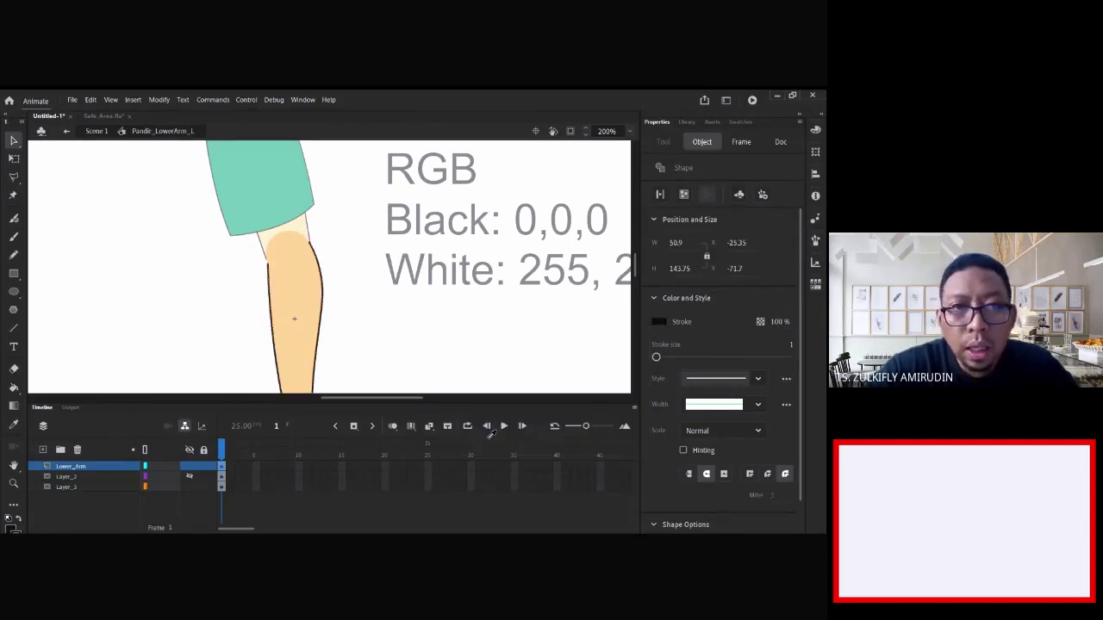
click(390, 345)
- Return to Scene 1 and save the document as Pandir in the Telegram Desktop folder
scroll(405, 319, down, 4)
scroll(405, 289, up, 2)
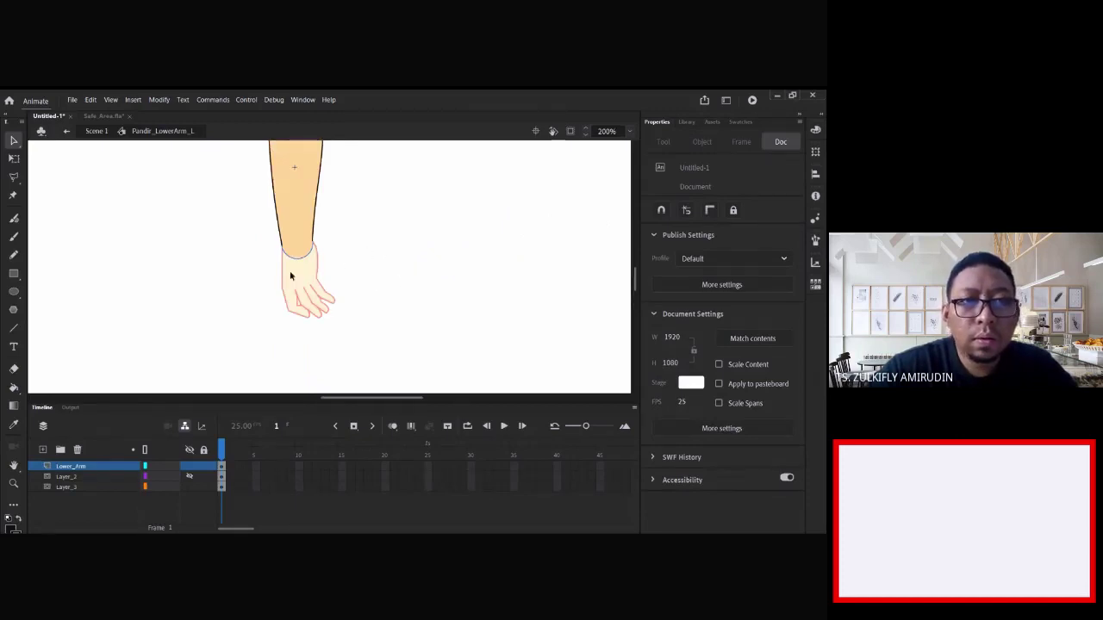
click(89, 132)
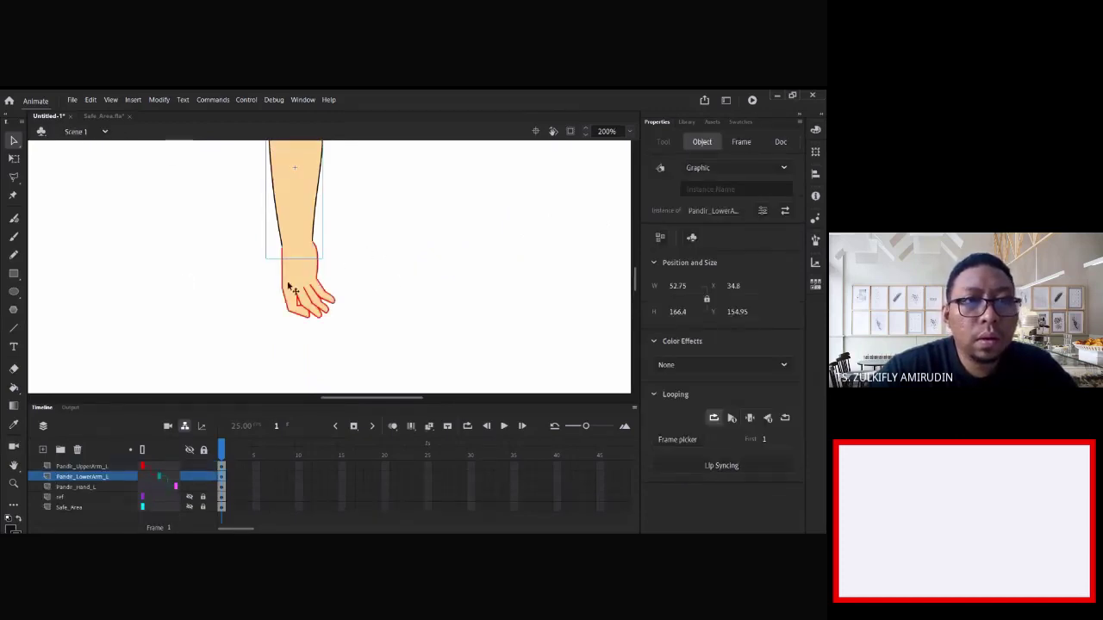
scroll(475, 271, up, 6)
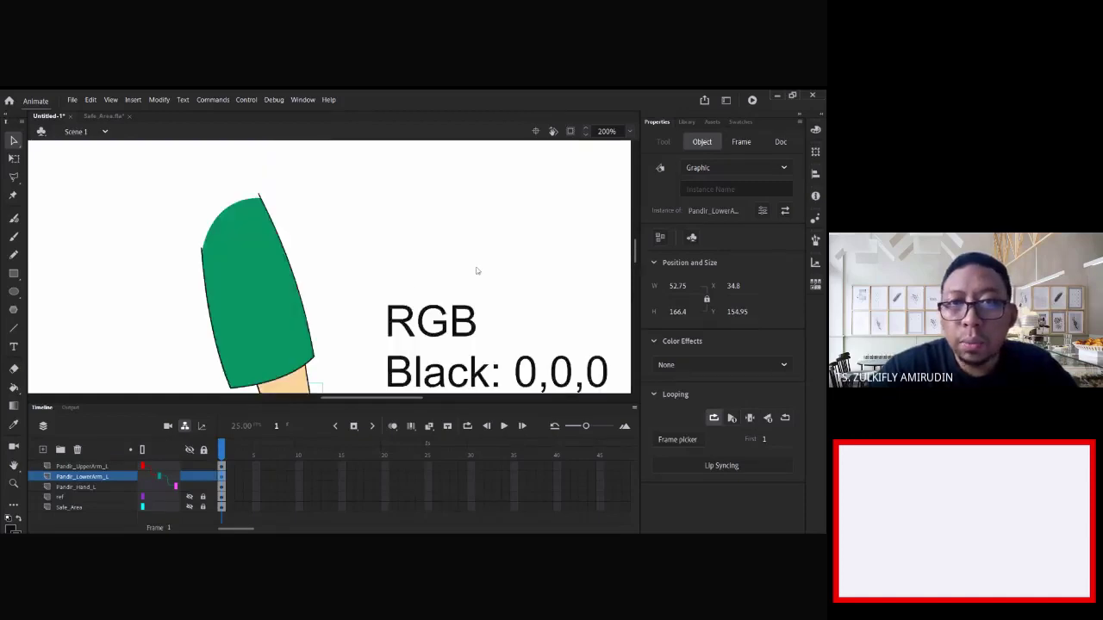
scroll(447, 268, down, 3)
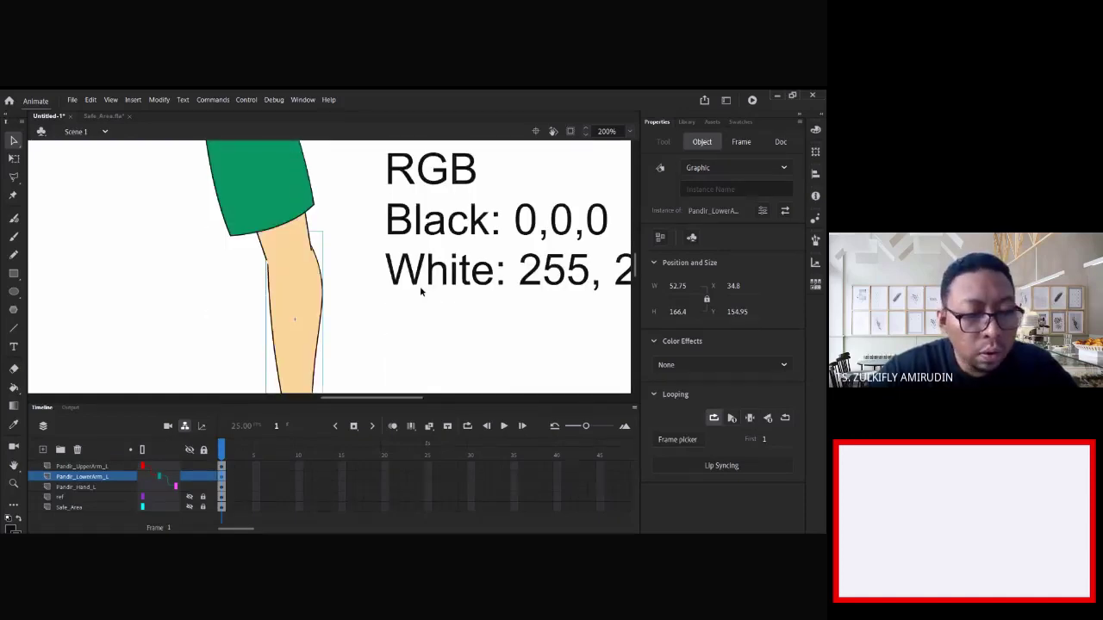
key(ctrl+s)
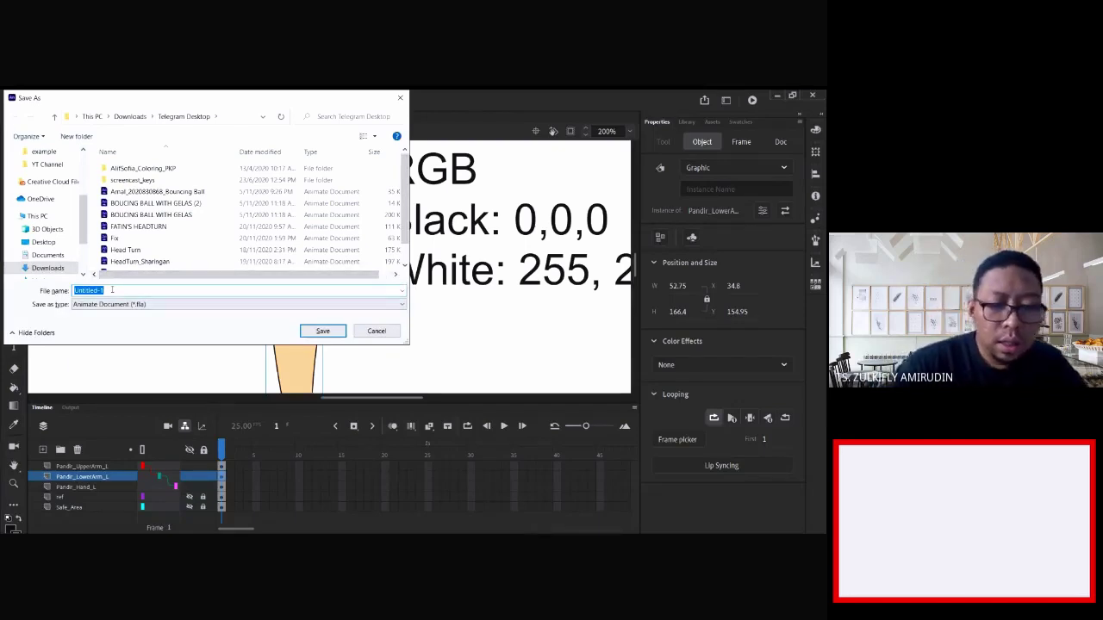
text(Pandir)
key(Return)
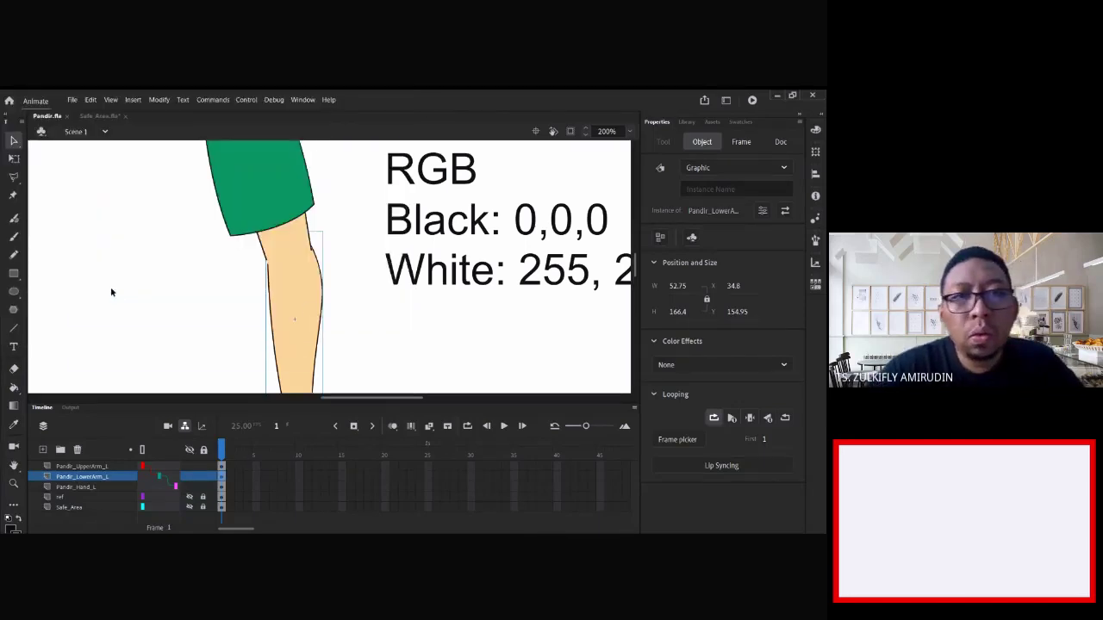
- Open the Pandir_Hand_L symbol for editing and recolour the hand's entire red outline to black
scroll(305, 315, down, 4)
click(323, 299)
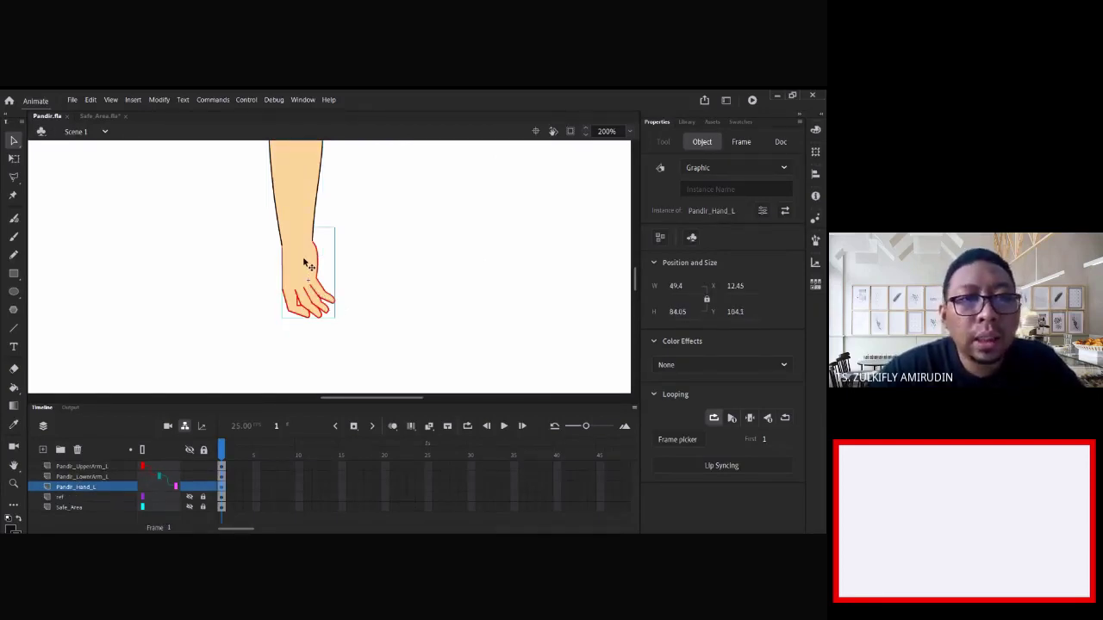
double_click(315, 266)
click(322, 286)
double_click(317, 297)
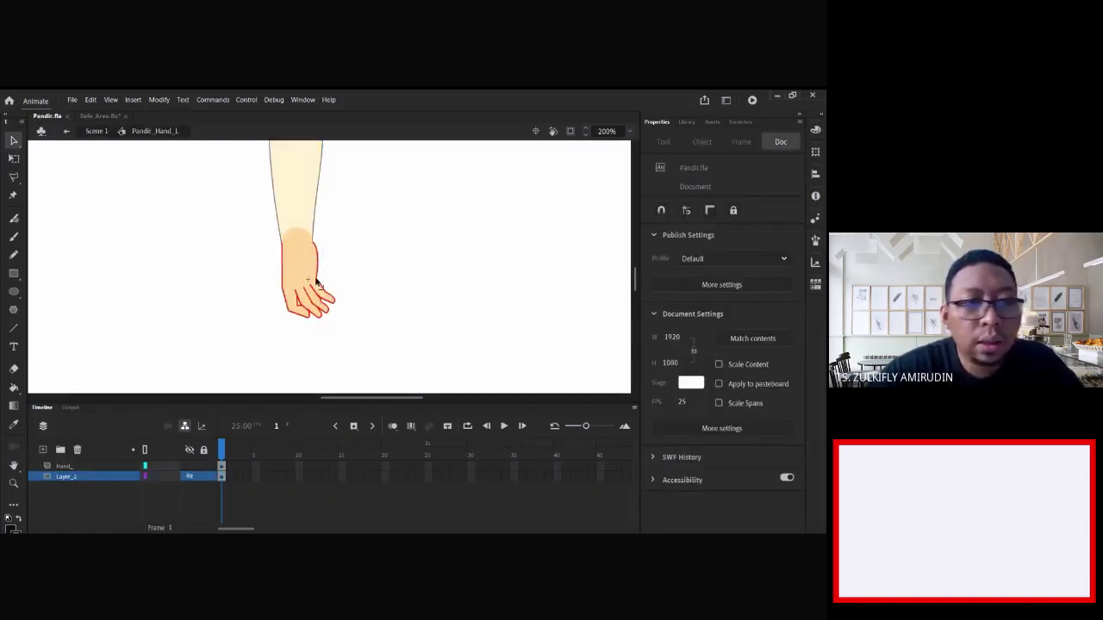
click(319, 283)
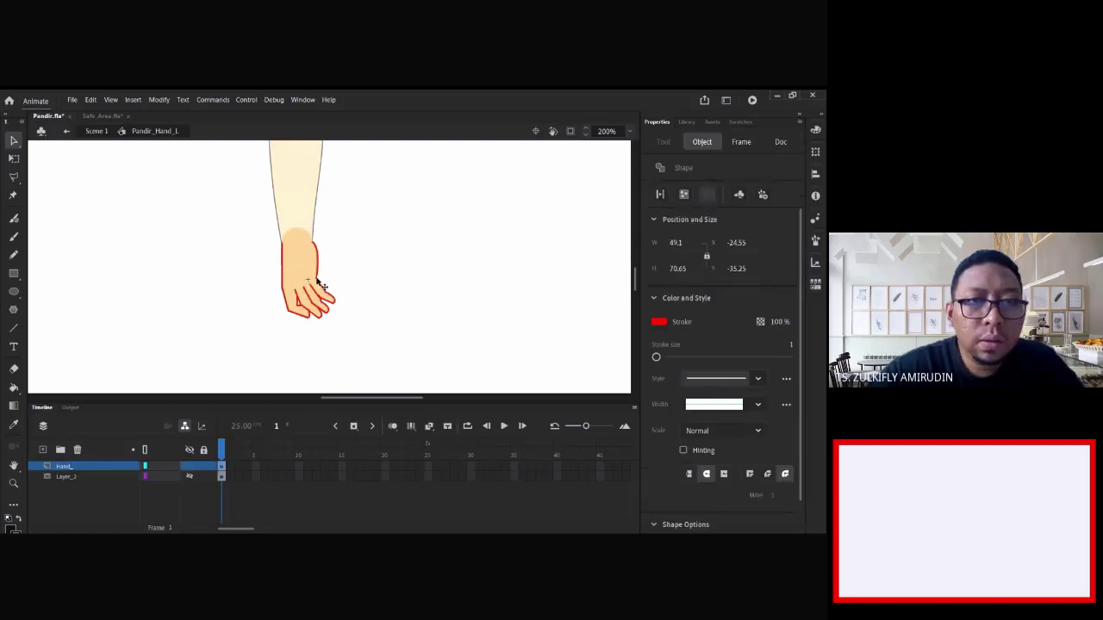
click(660, 326)
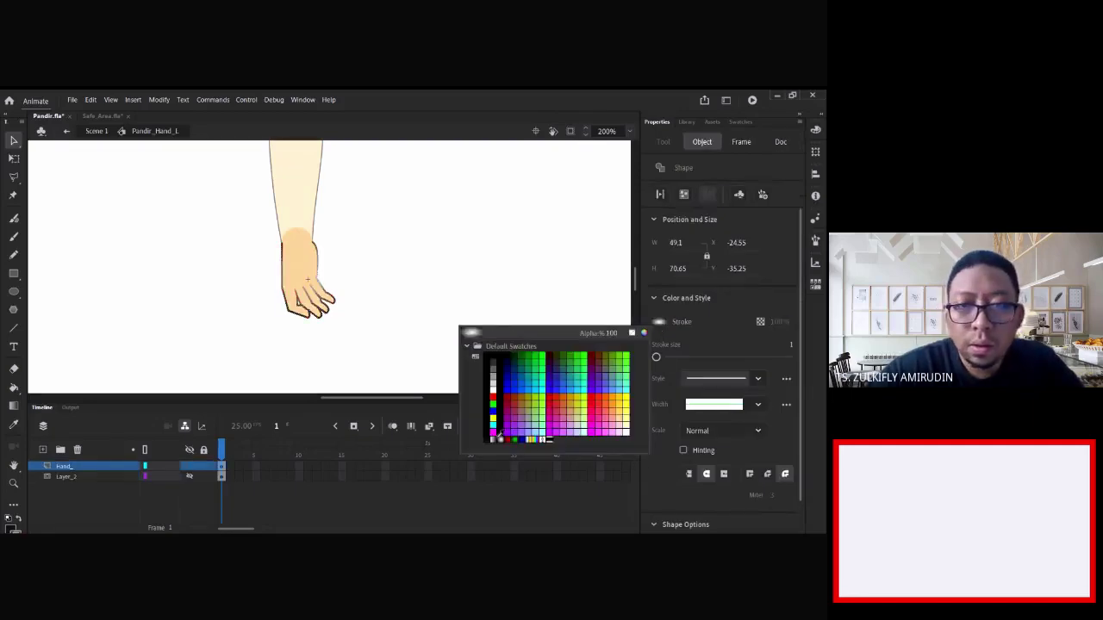
click(486, 350)
click(412, 275)
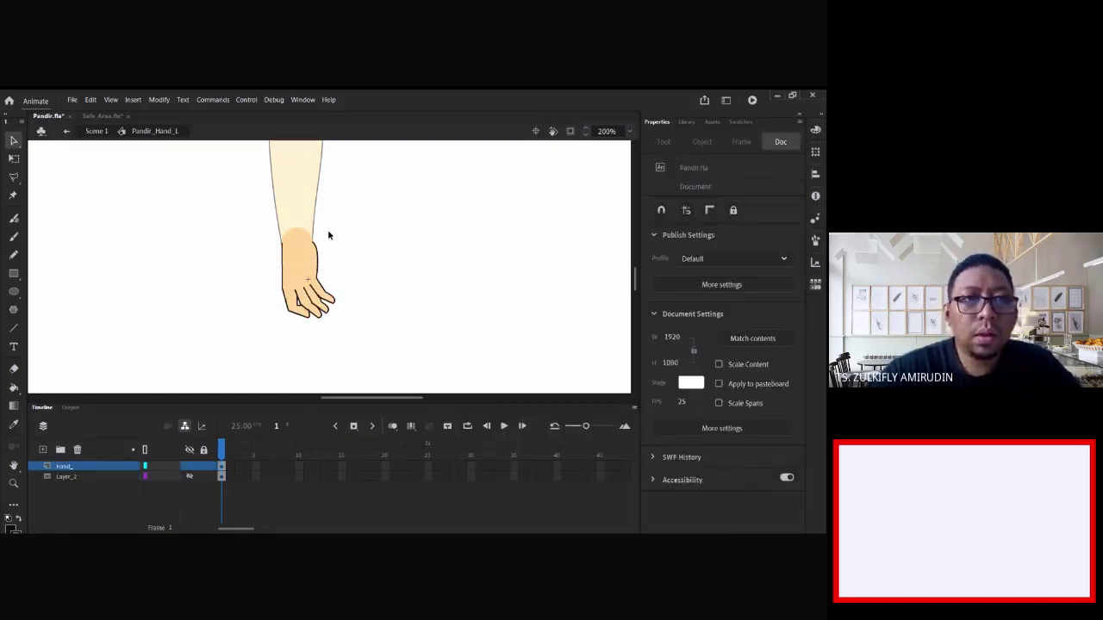
- Bend both sides of the hand's rounded wrist fill inward, clear of the forearm outlines, and return to Scene 1
scroll(332, 231, up, 5)
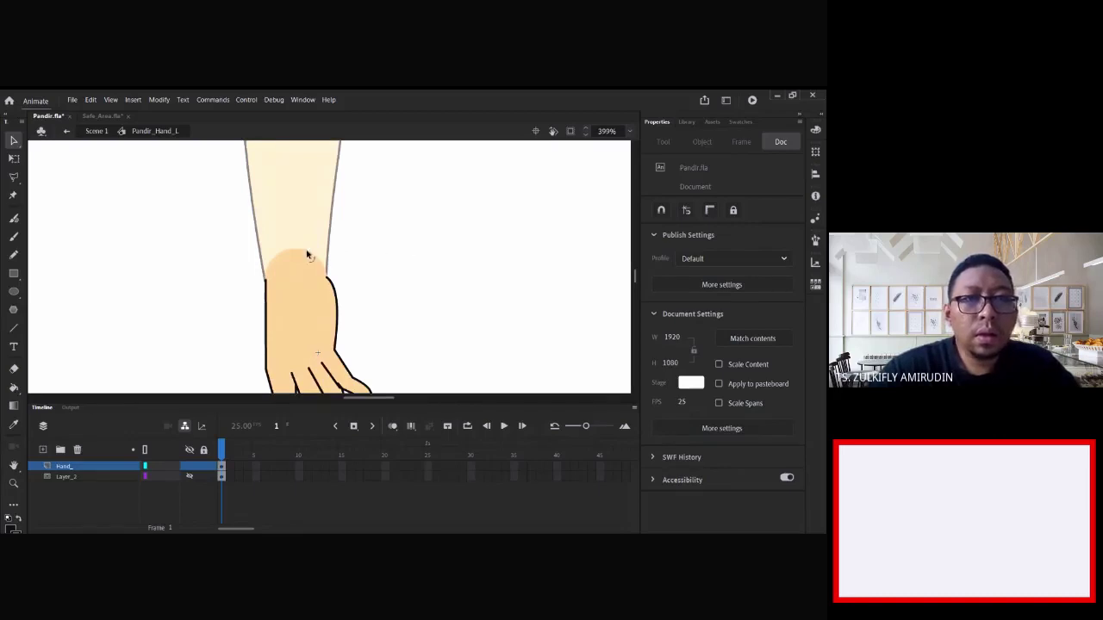
scroll(258, 285, up, 10)
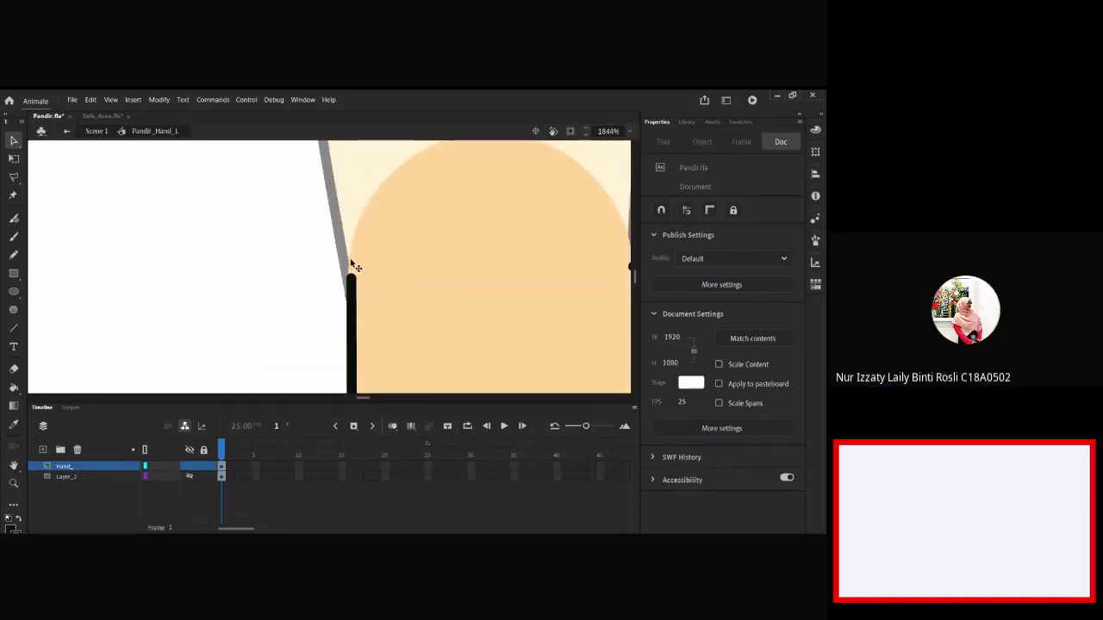
drag(351, 262, 368, 270)
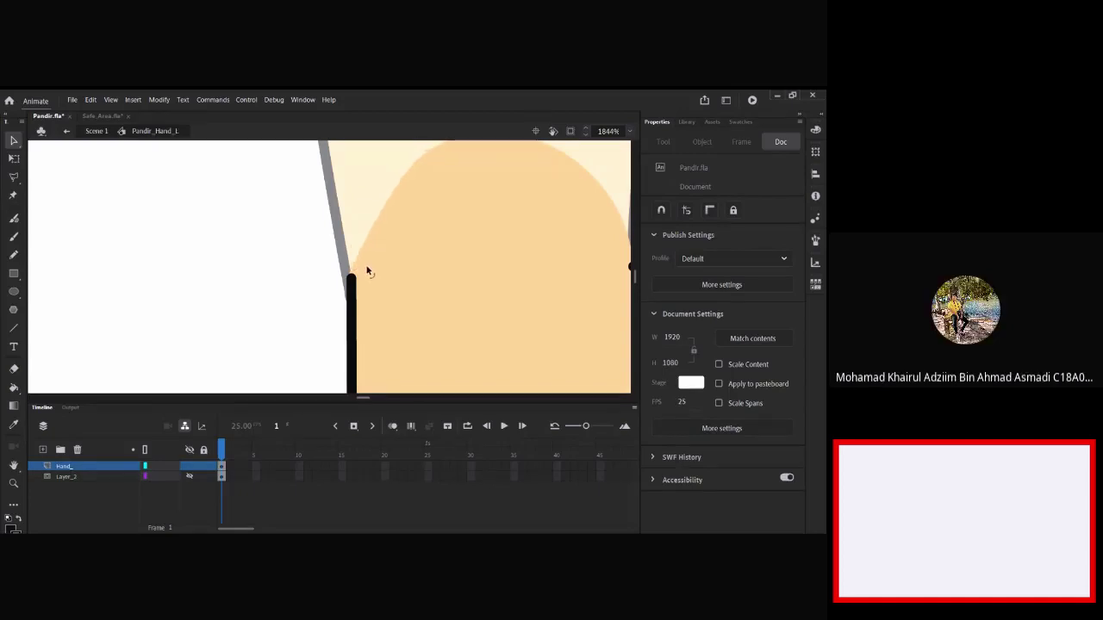
key(ctrl+z)
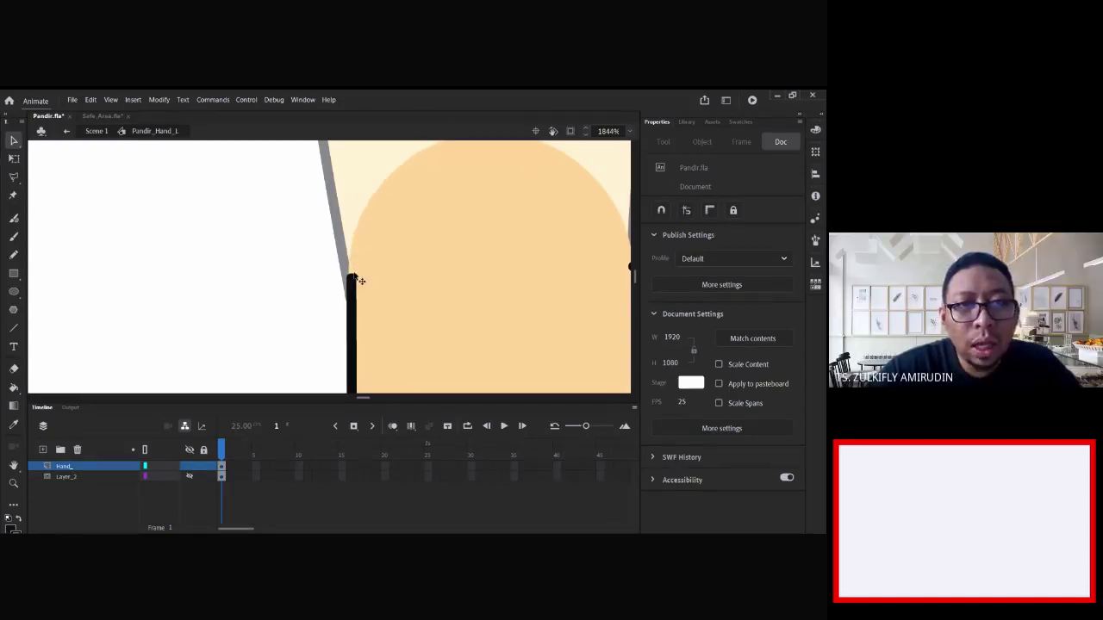
drag(351, 283, 359, 341)
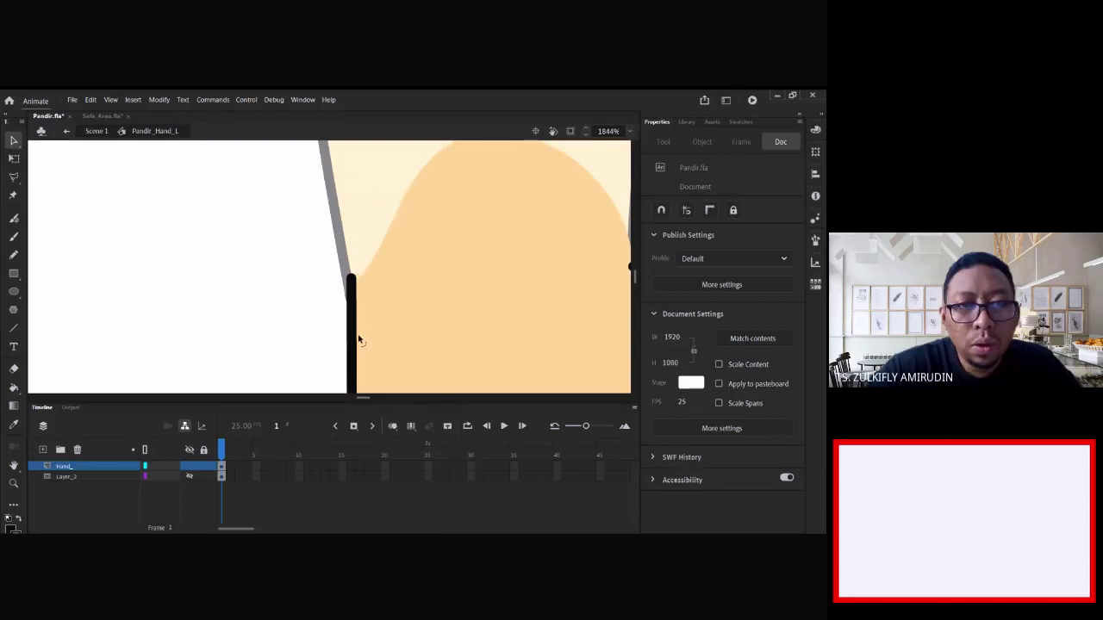
scroll(337, 268, right, 5)
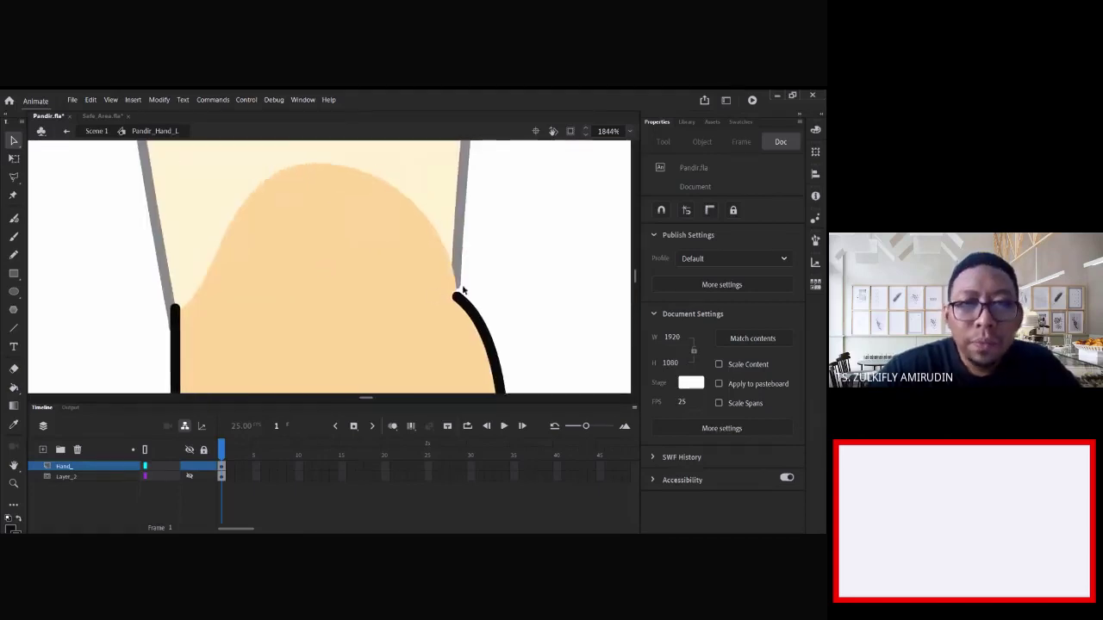
mouse_move(455, 289)
mouse_down()
mouse_move(425, 293)
mouse_move(455, 284)
mouse_move(451, 299)
mouse_up()
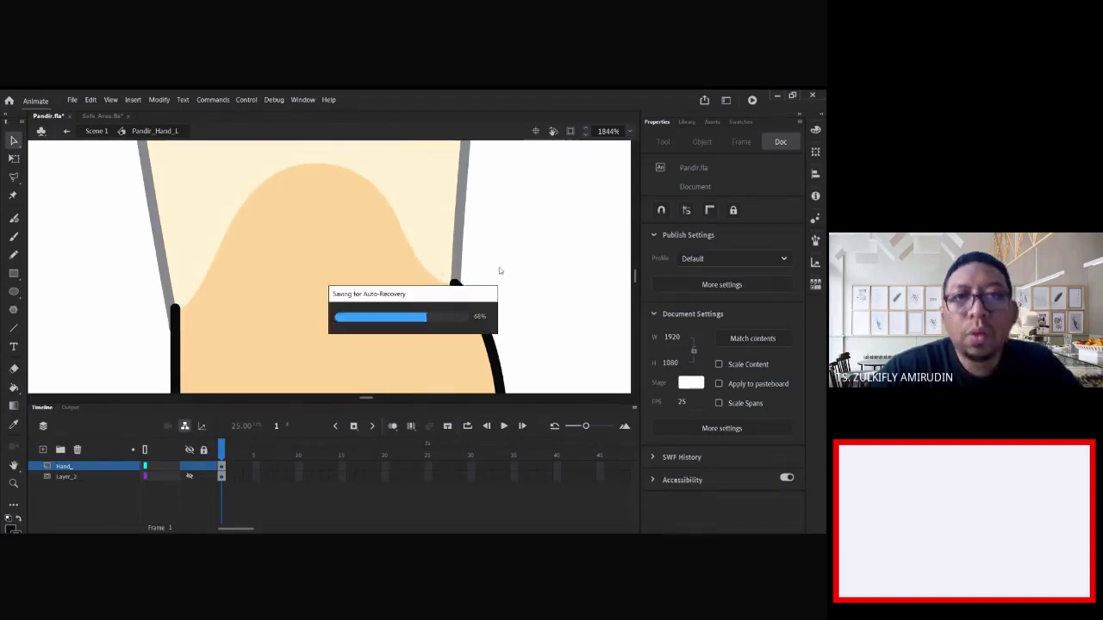
double_click(516, 247)
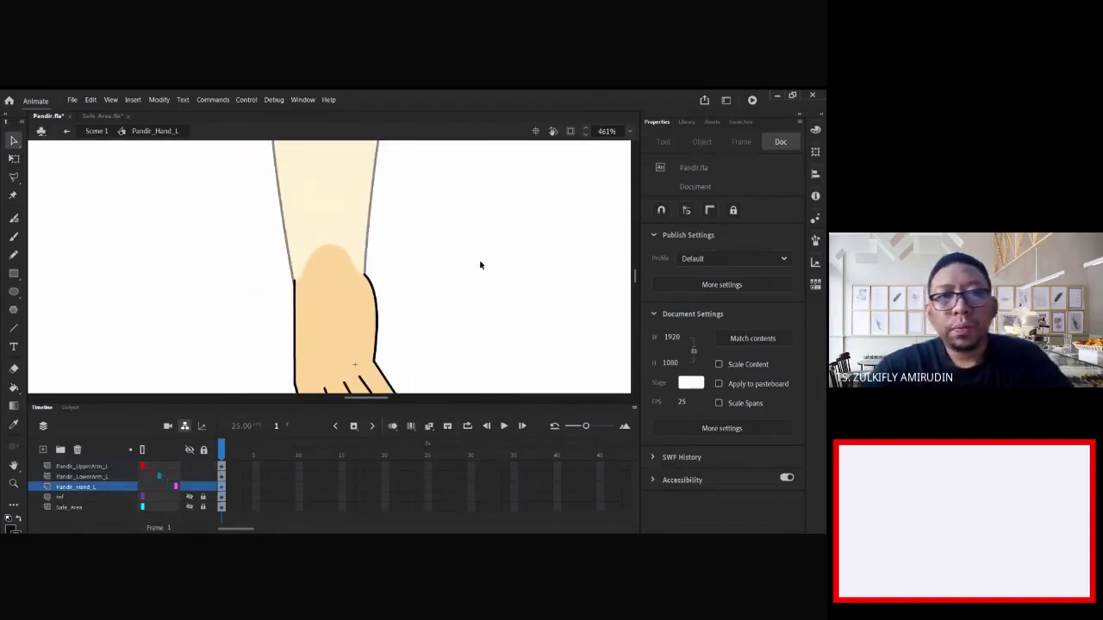
- Reorder the arm layers with Pandir_Hand_L on top, Pandir_LowerArm_L in the middle and Pandir_UpperArm_L beneath them
click(339, 310)
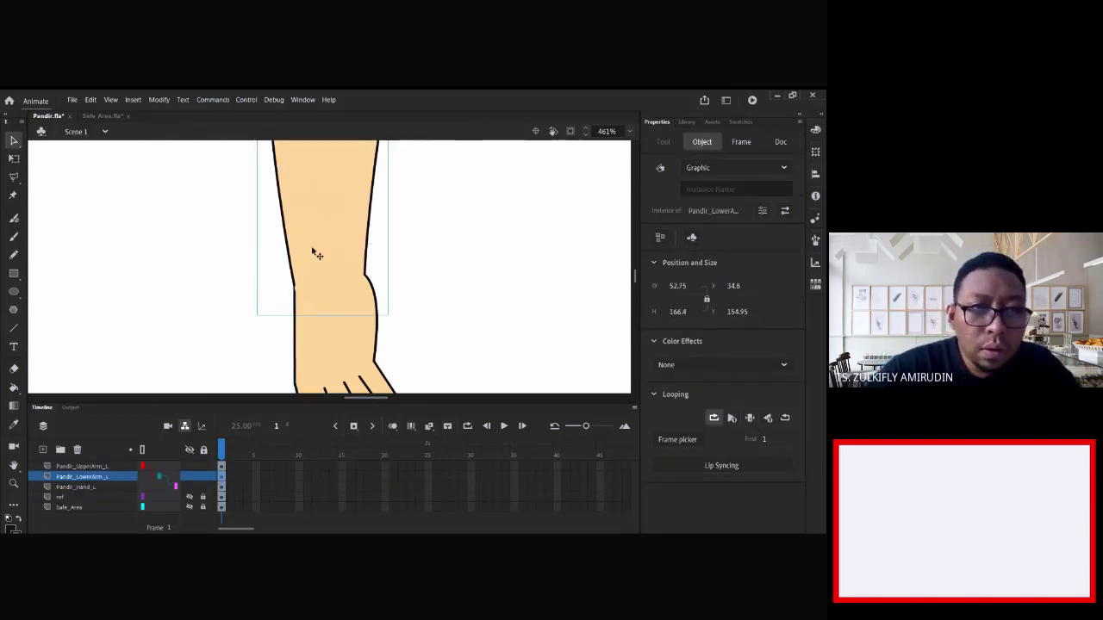
double_click(311, 250)
double_click(270, 316)
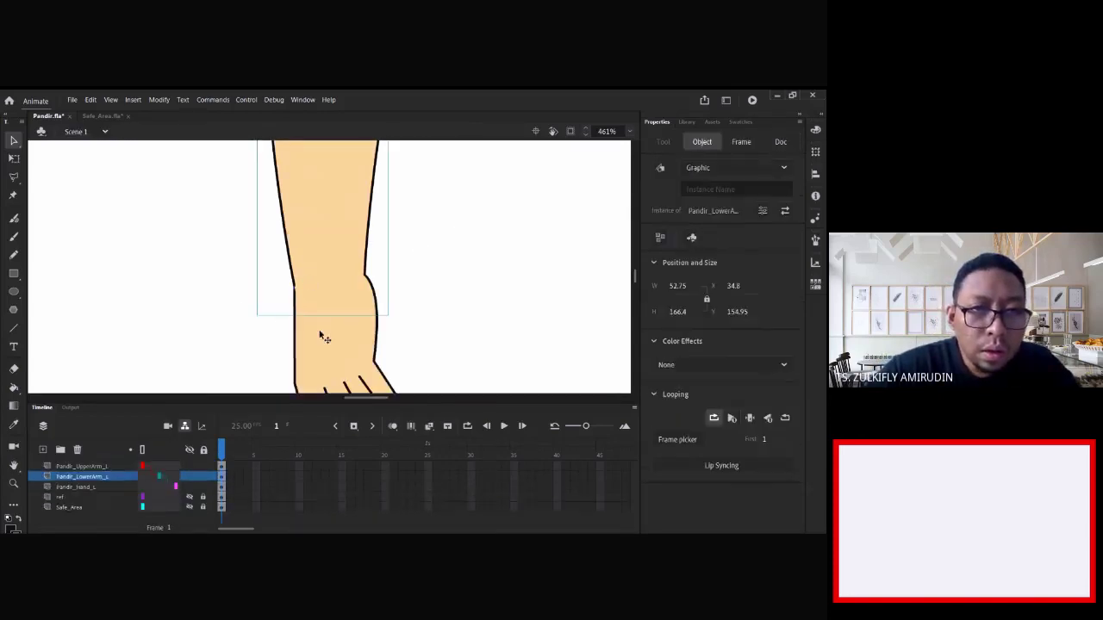
click(323, 335)
drag(86, 488, 86, 475)
click(184, 296)
- Bend the left edge of the elbow fill slightly inward in the Pandir_LowerArm_L symbol, and return to Scene 1
scroll(388, 214, up, 5)
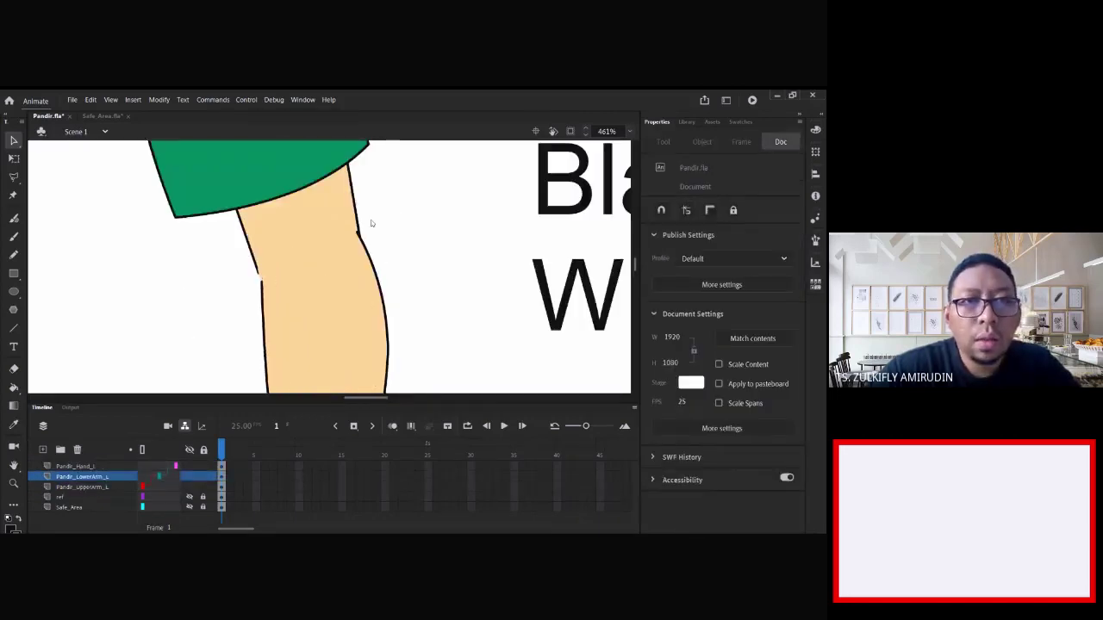
click(285, 285)
double_click(285, 286)
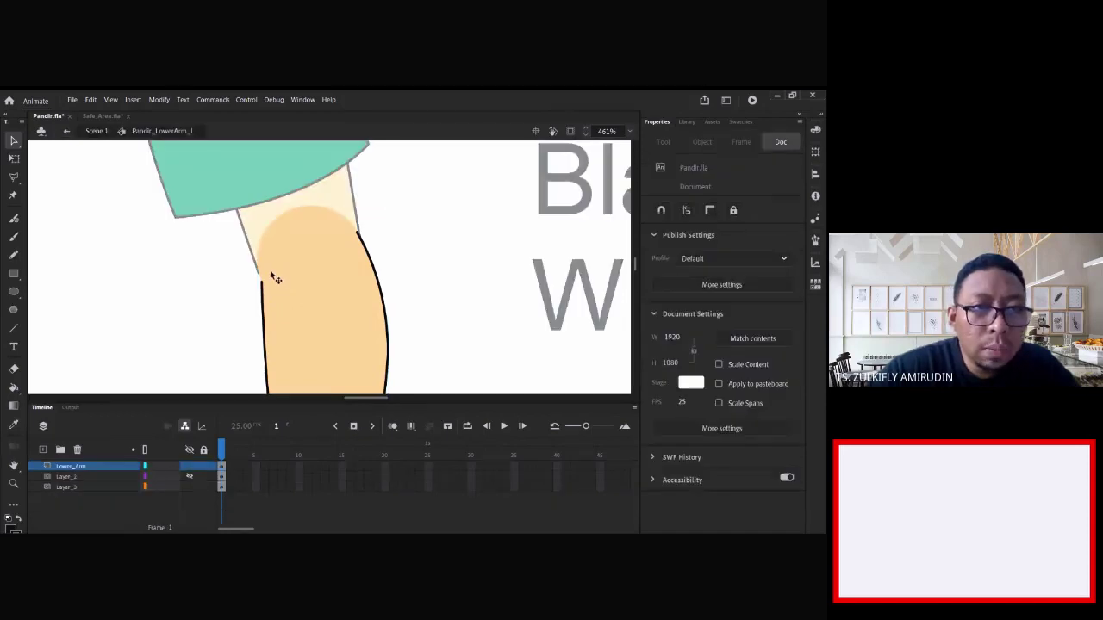
key(ctrl+=)
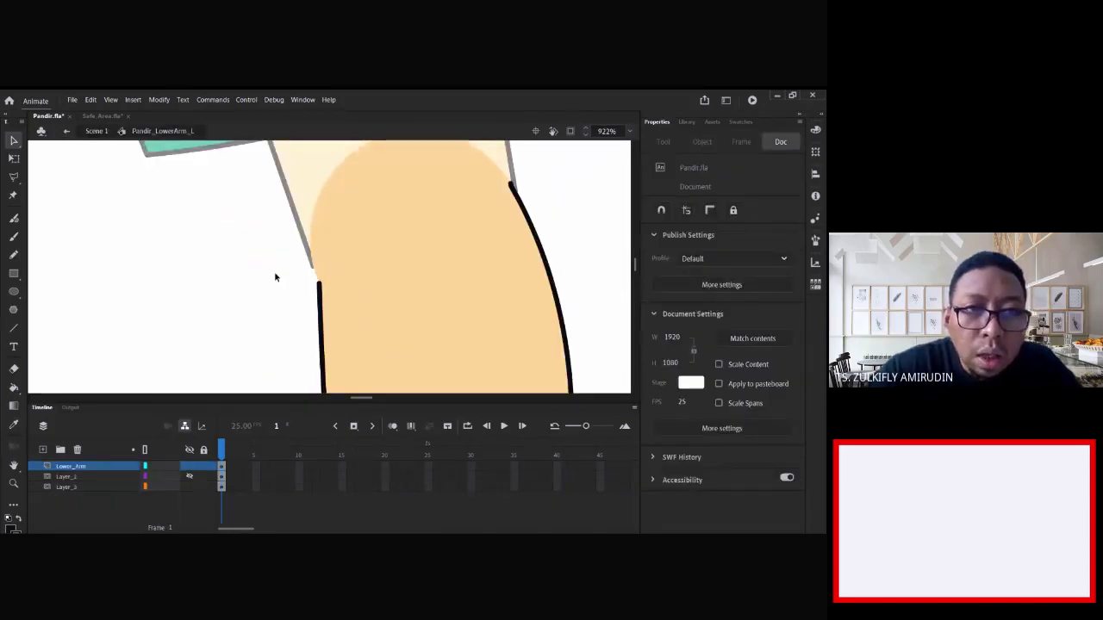
drag(315, 266, 322, 267)
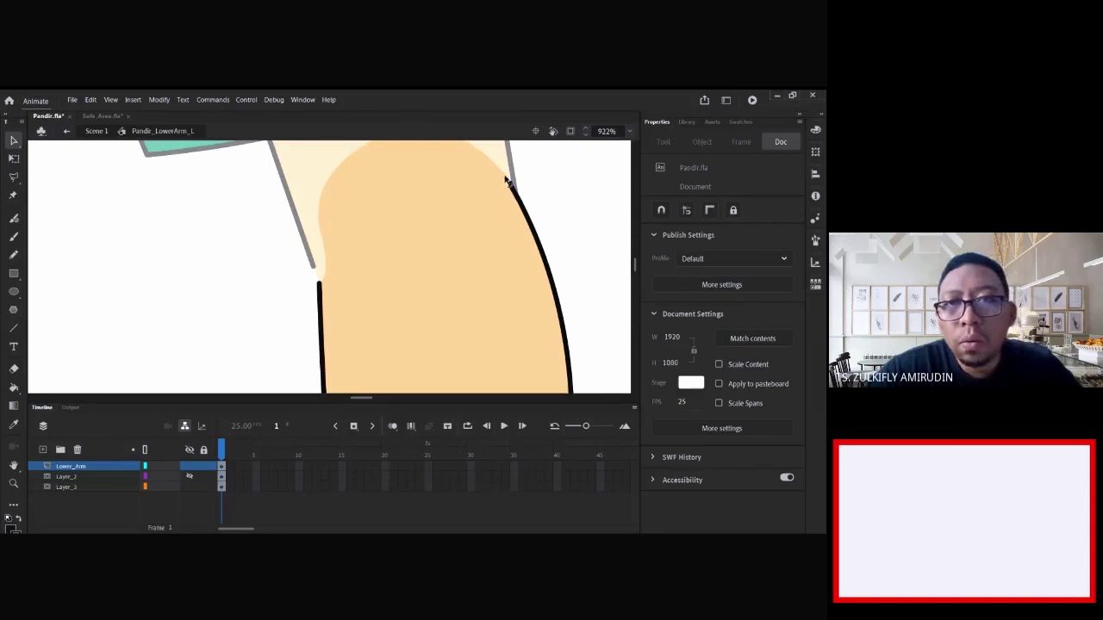
double_click(253, 284)
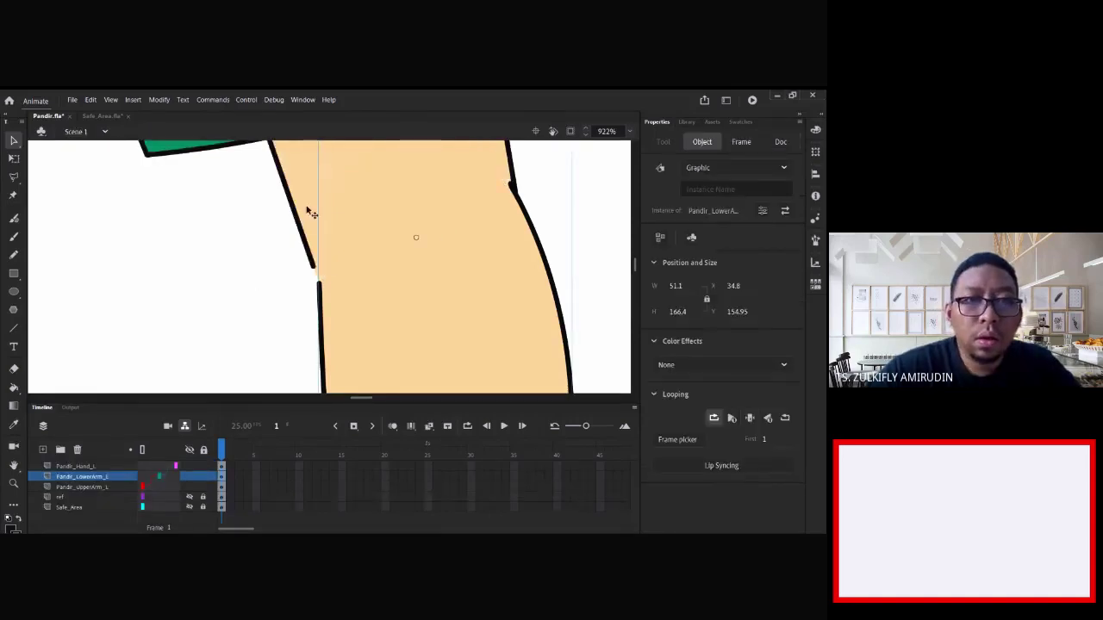
- Extend the front outline's lower end in the Pandir_UpperArm_L symbol to meet the forearm outline, and return to Scene 1
double_click(293, 181)
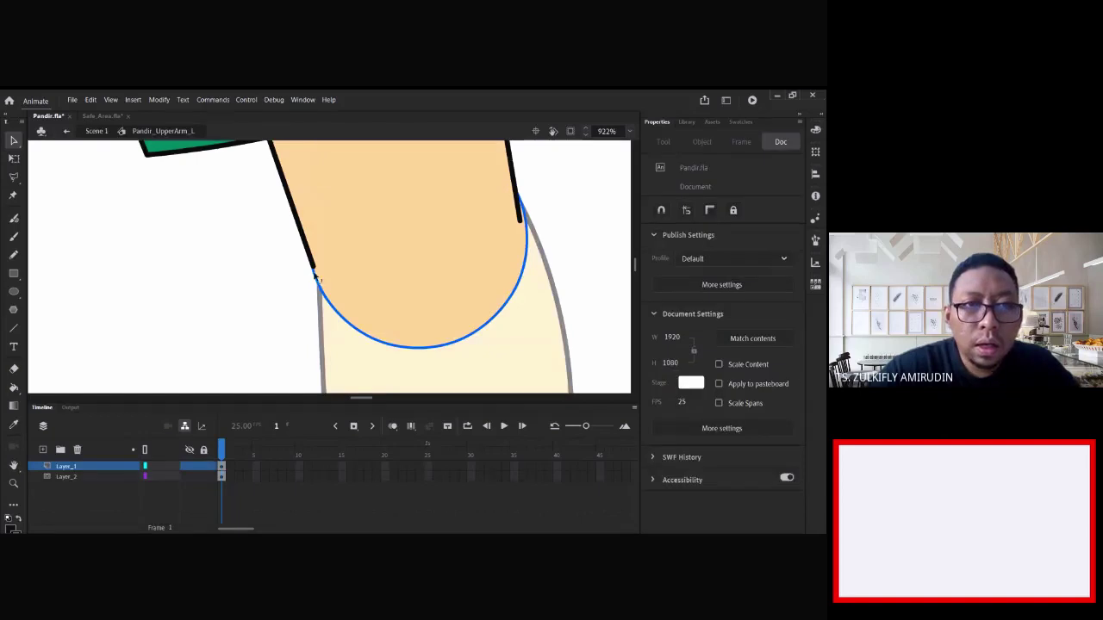
drag(317, 276, 320, 291)
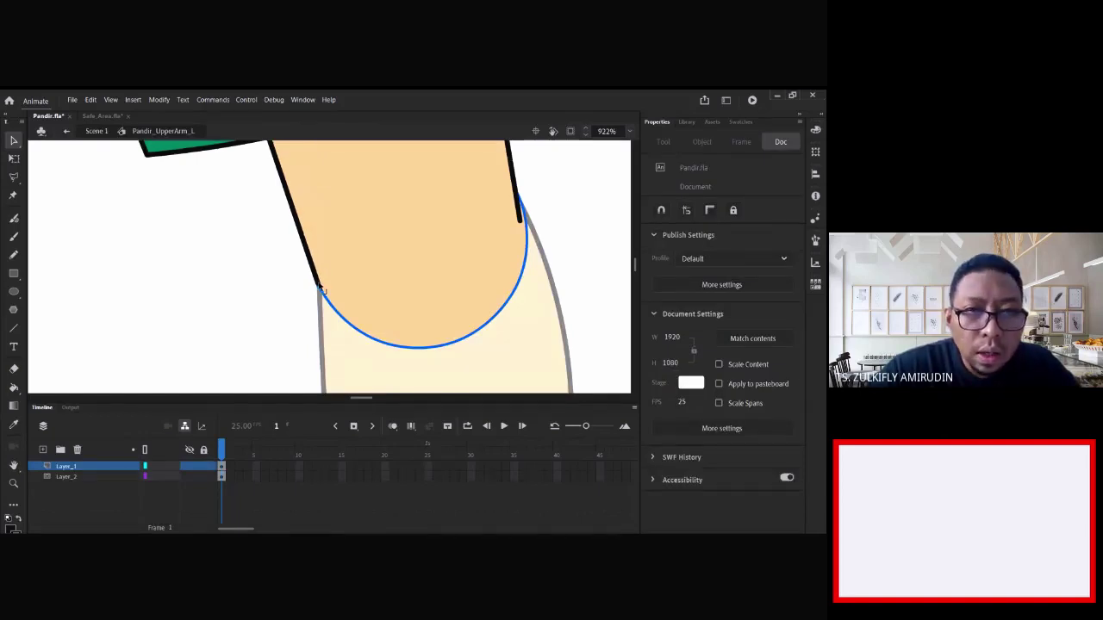
double_click(548, 213)
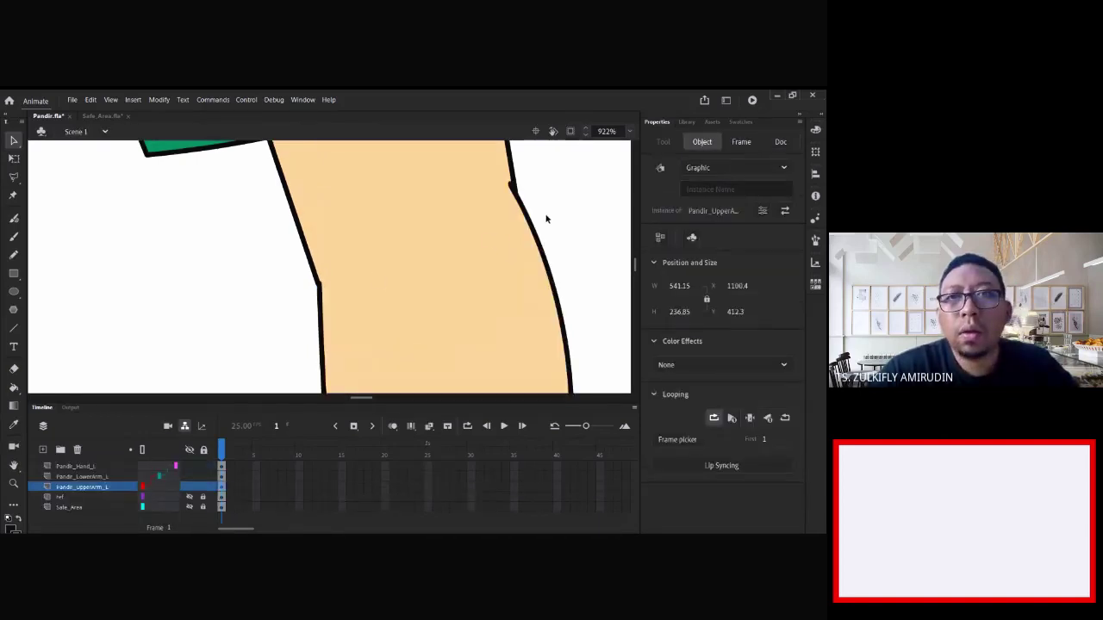
key(ctrl+minus)
key(ctrl+minus)
key(ctrl+minus)
key(ctrl+minus)
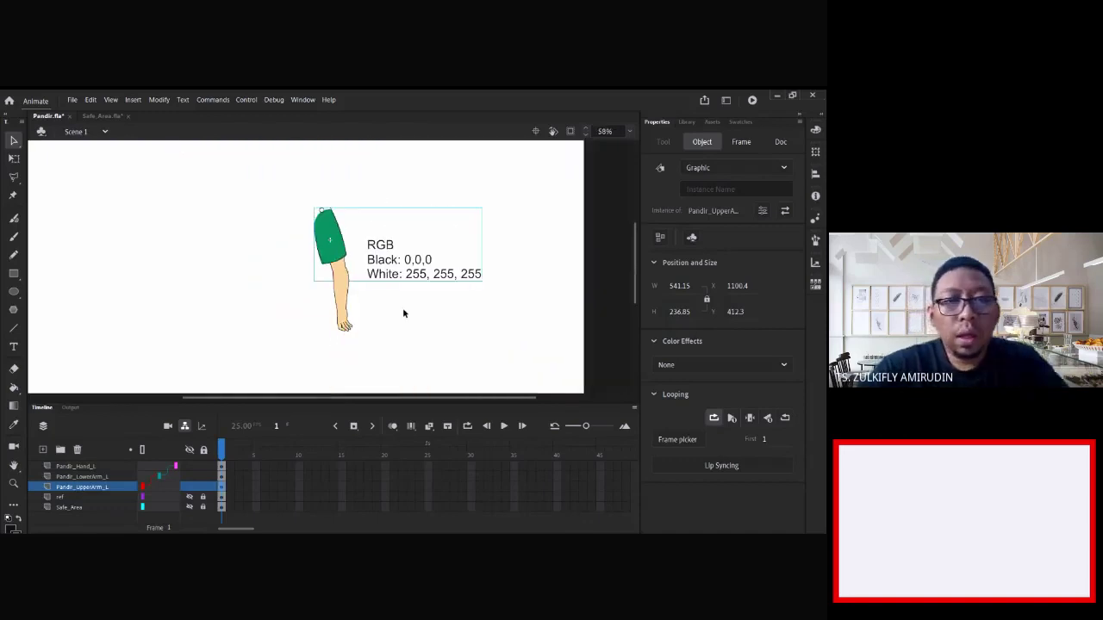
click(400, 310)
click(346, 299)
click(388, 276)
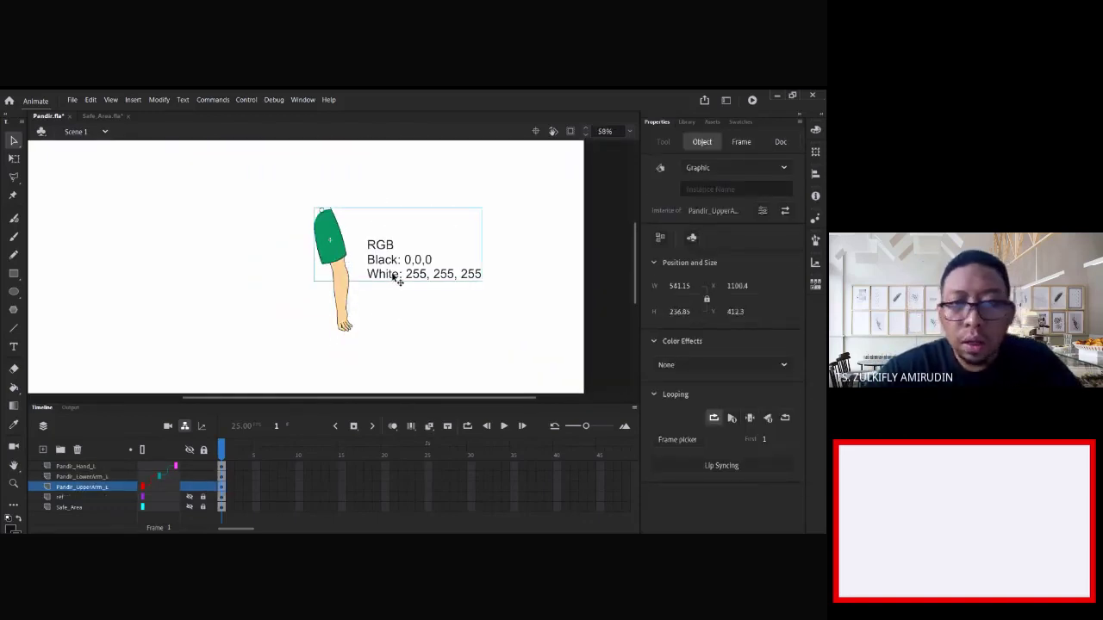
key(Delete)
key(ctrl+z)
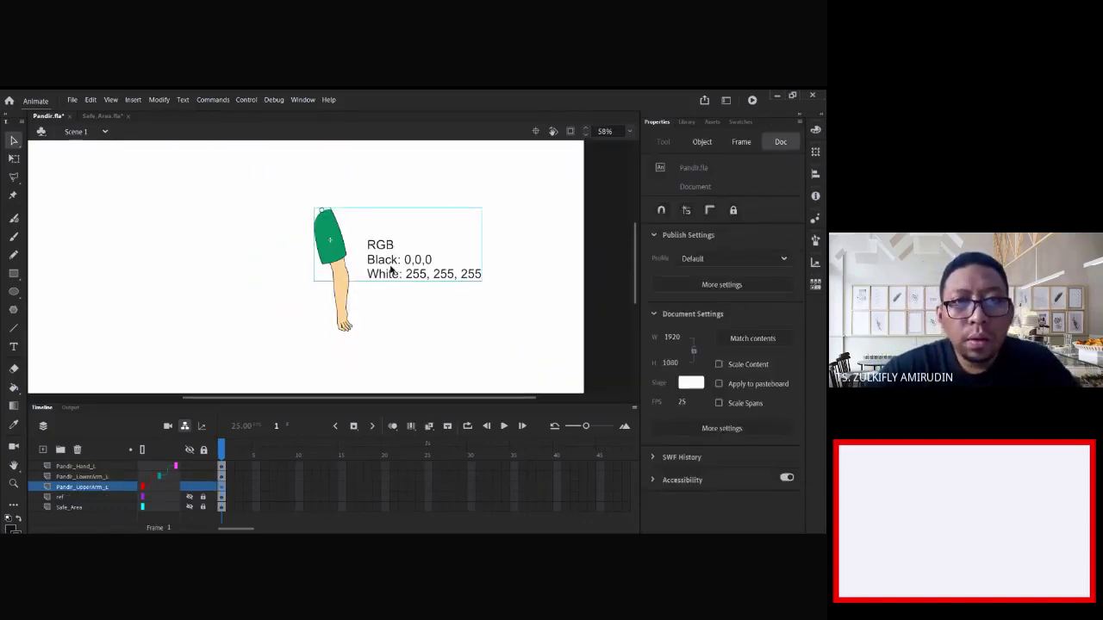
- Delete the RGB black and white text note inside the Pandir_UpperArm_L symbol, and return to Scene 1
double_click(390, 261)
click(389, 250)
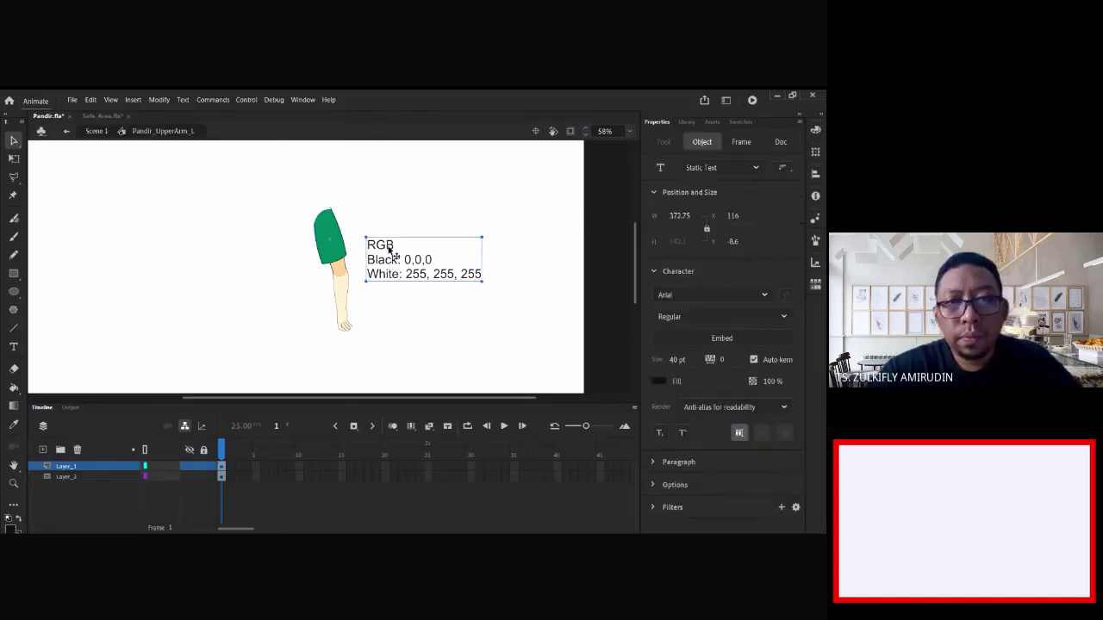
key(Delete)
double_click(388, 293)
- Try rotating the left lower arm about its elbow pivot and inspect the elbow joint up close
ctrl+click(357, 294)
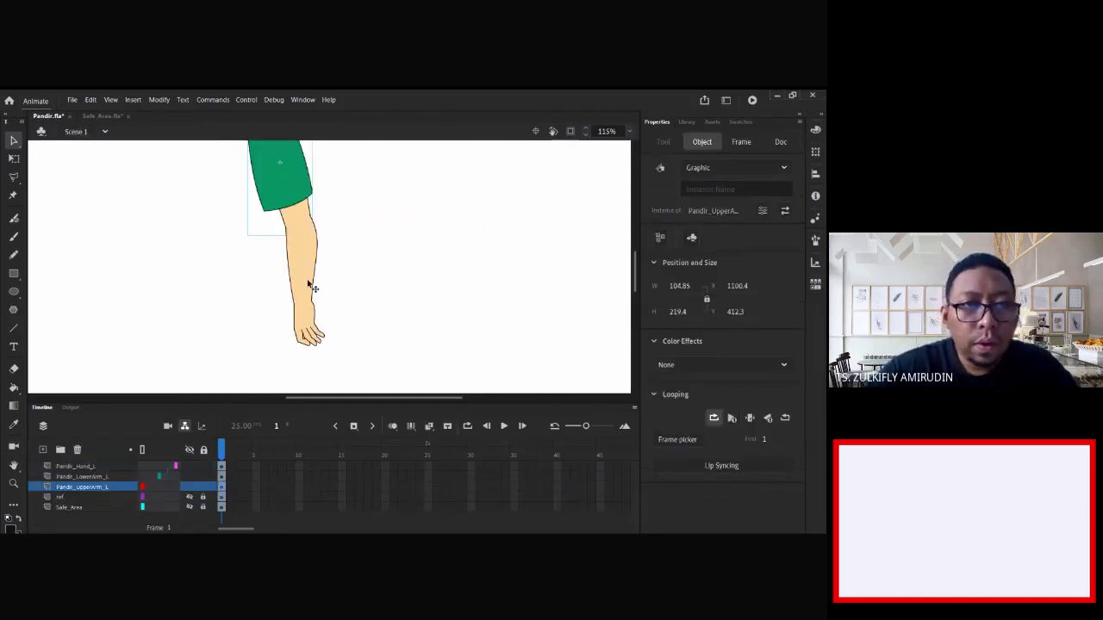
click(311, 285)
ctrl+click(329, 295)
drag(328, 292, 361, 345)
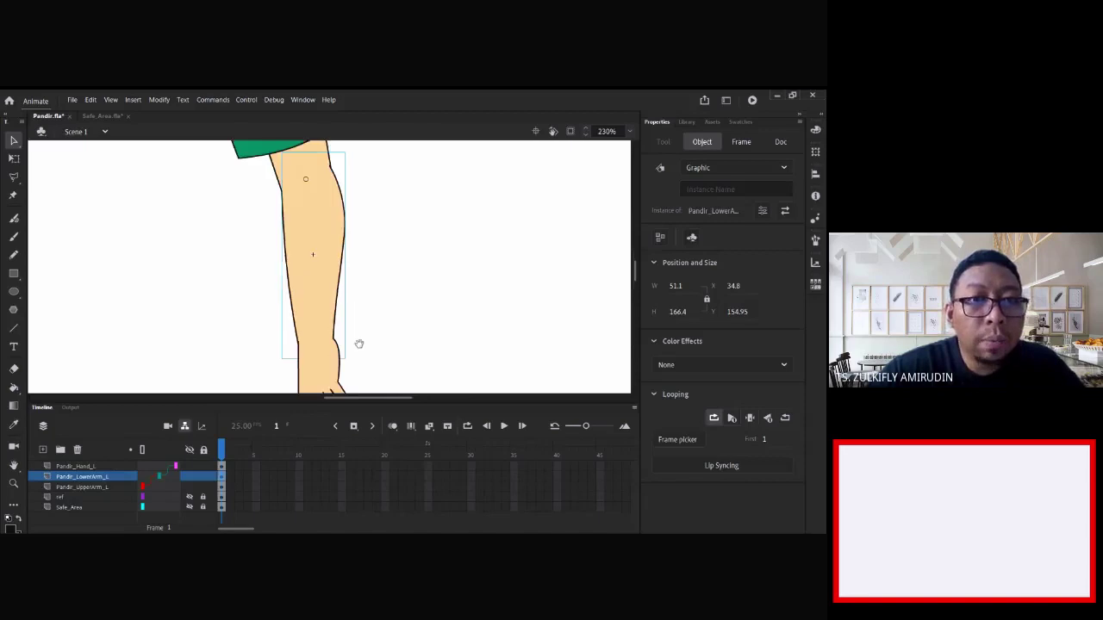
key(q)
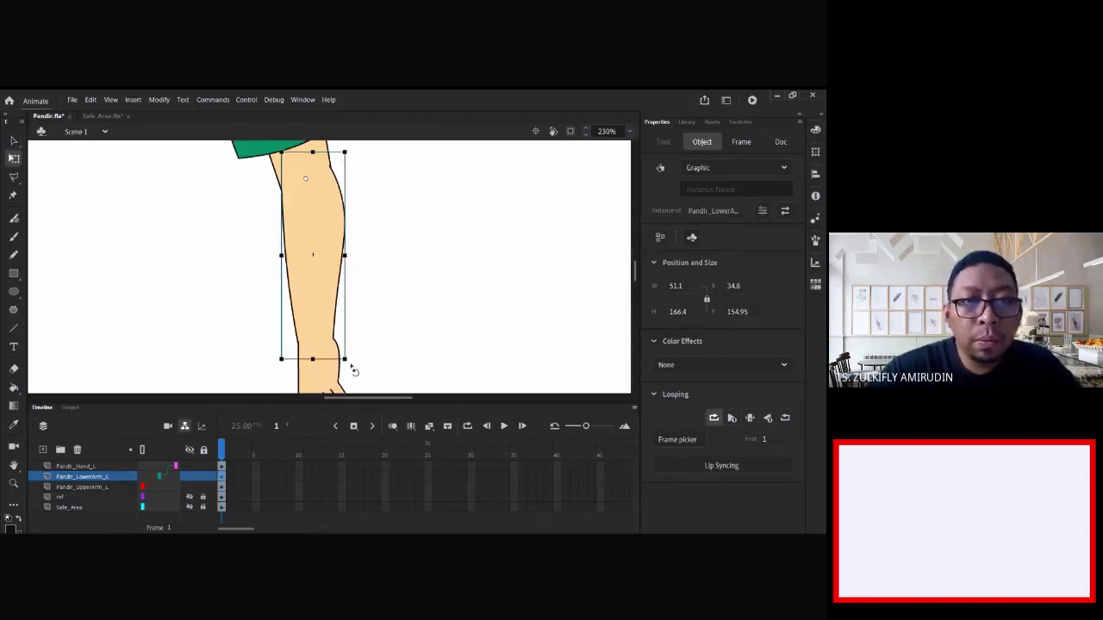
drag(354, 365, 336, 375)
drag(291, 371, 222, 329)
click(352, 191)
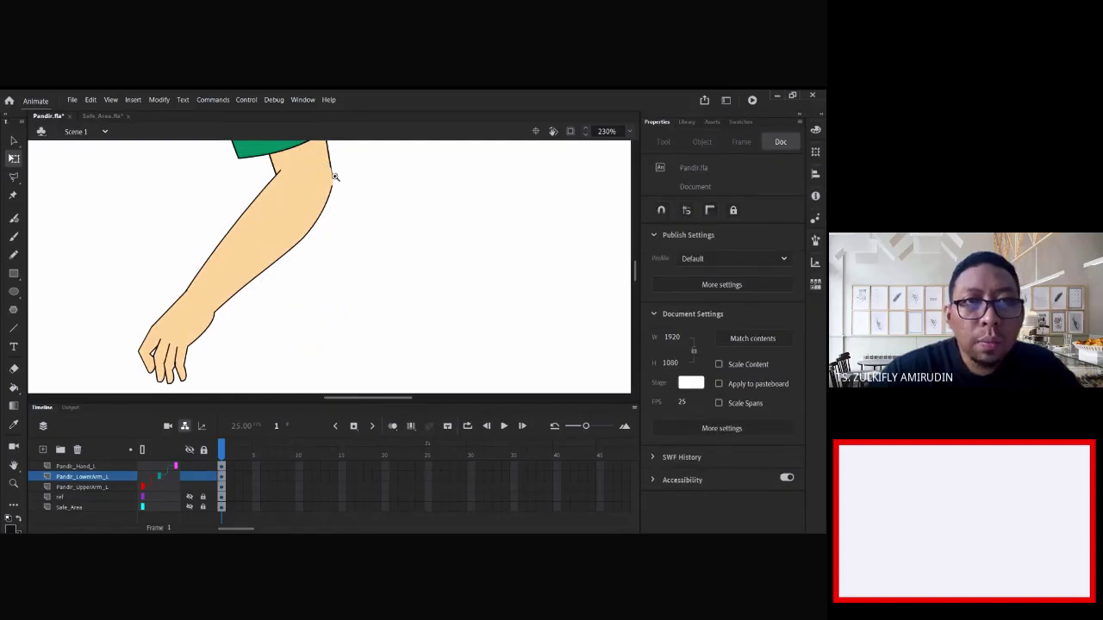
click(335, 176)
click(321, 281)
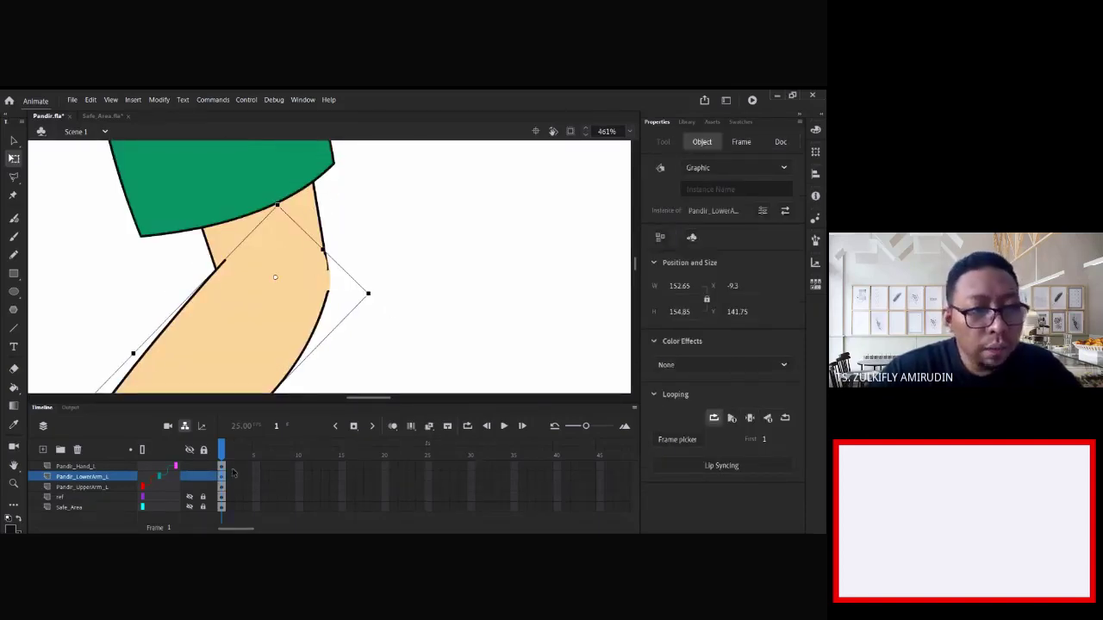
- Undo the lower arm's test rotation
key(ctrl+z)
key(ctrl+z)
key(ctrl+z)
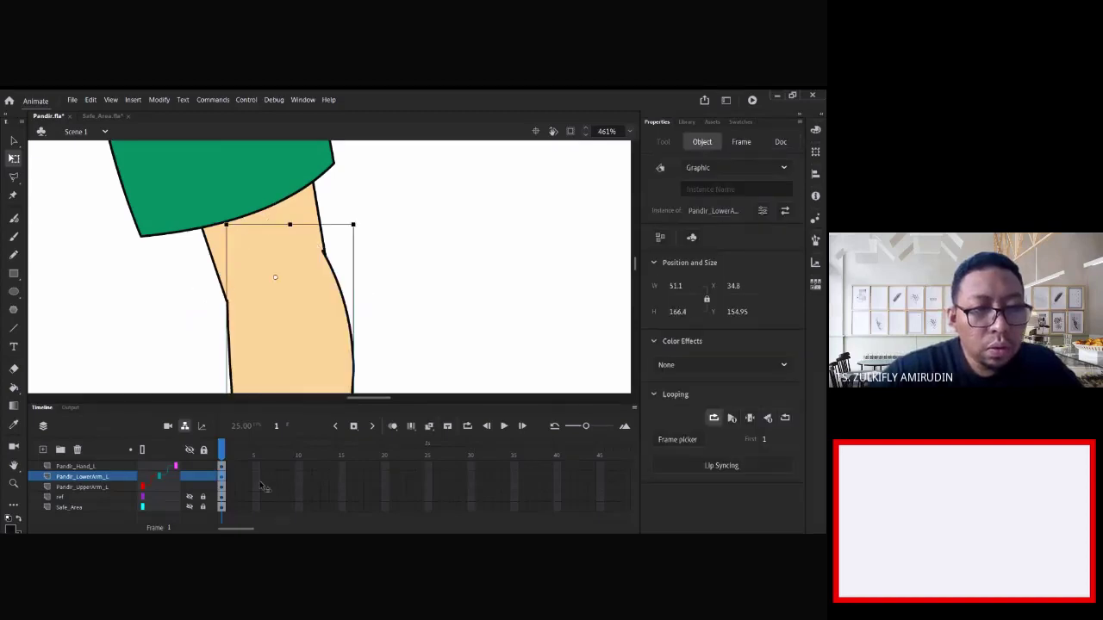
- Insert keyframes at frame 10 on the Pandir_Hand_L, Pandir_LowerArm_L and Pandir_UpperArm_L layers
click(222, 476)
click(226, 487)
click(224, 479)
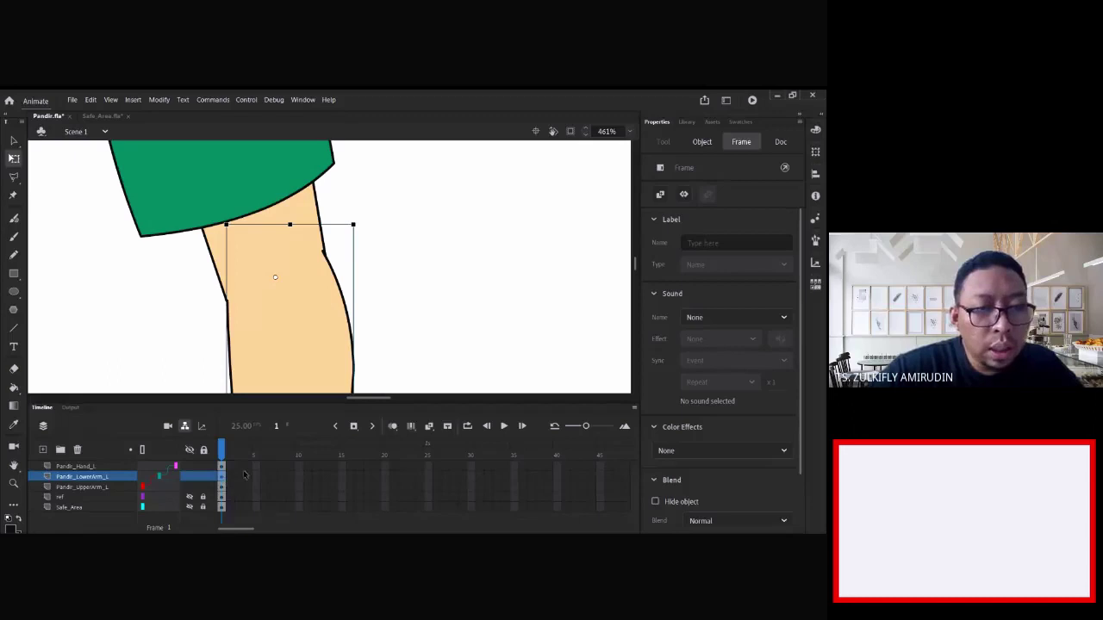
click(298, 466)
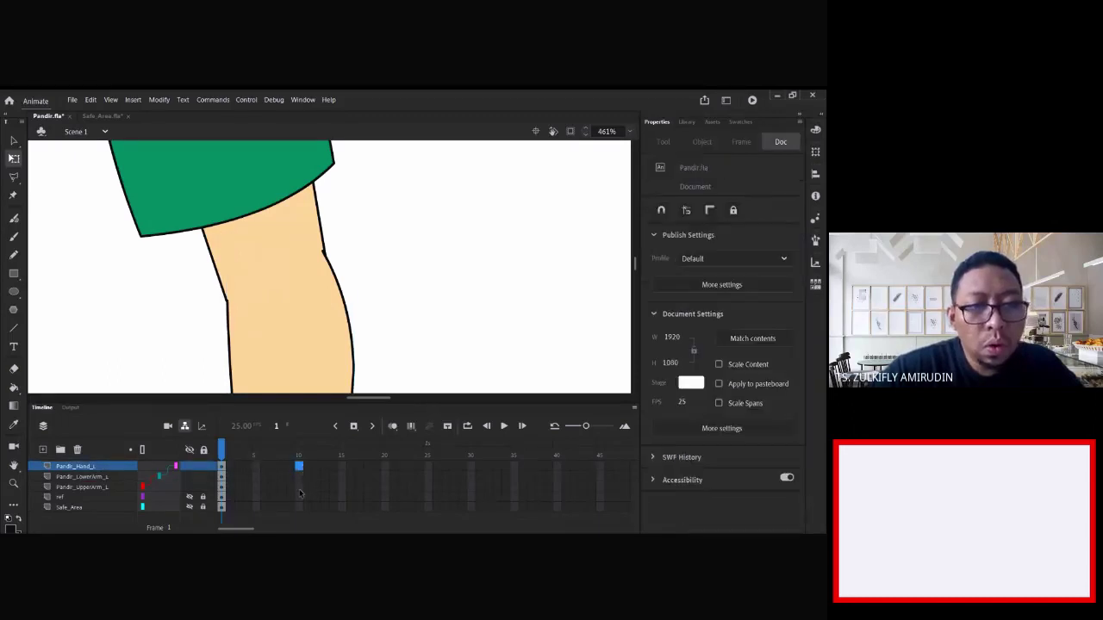
shift+click(299, 500)
drag(300, 487, 300, 468)
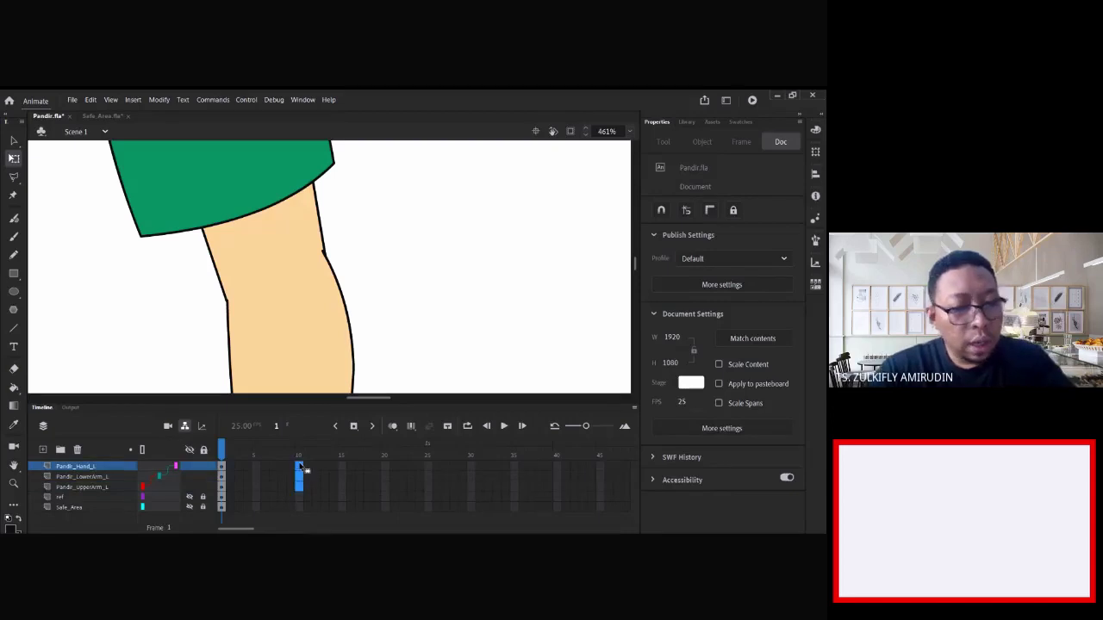
key(F6)
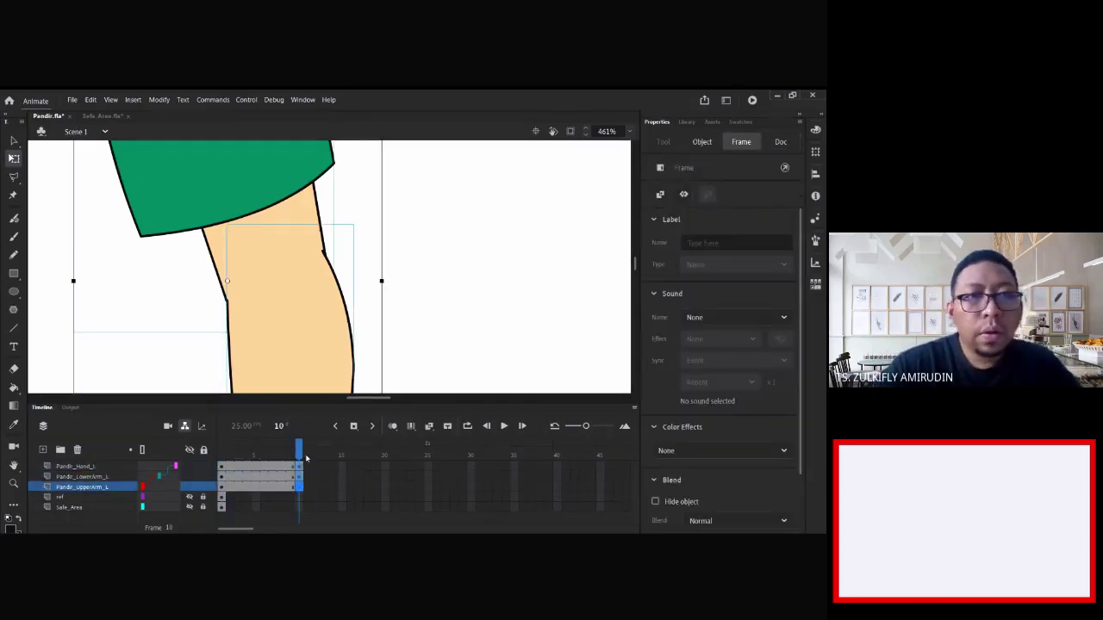
- Move the whole arm's pivot to the shoulder at frame 10 and swing the arm outward around it
key(ctrl+minus)
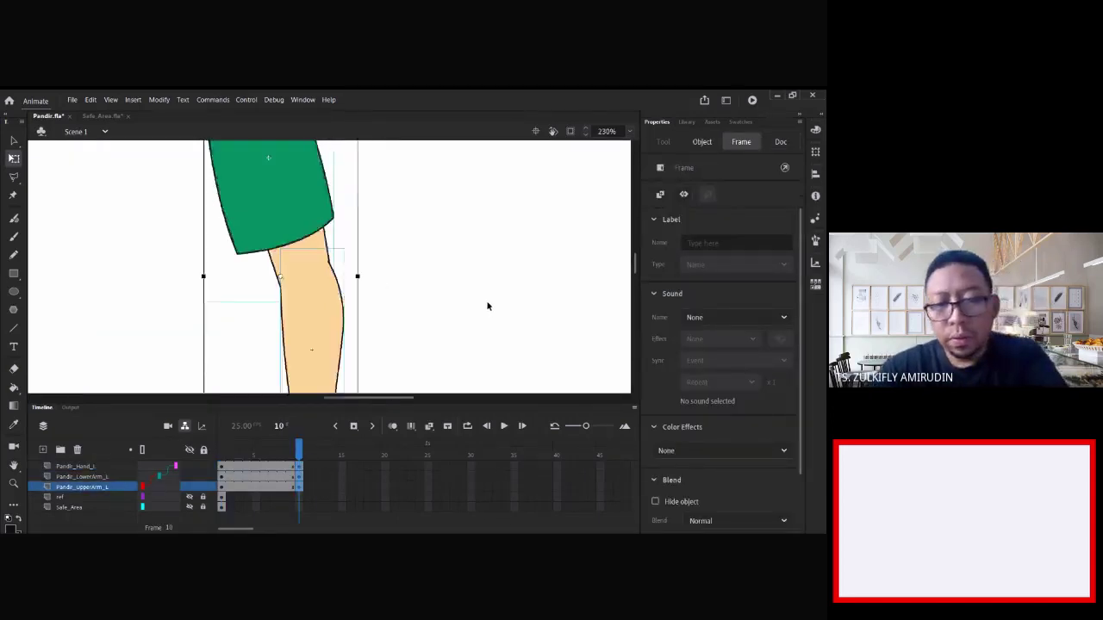
key(ctrl+minus)
key(ctrl+minus)
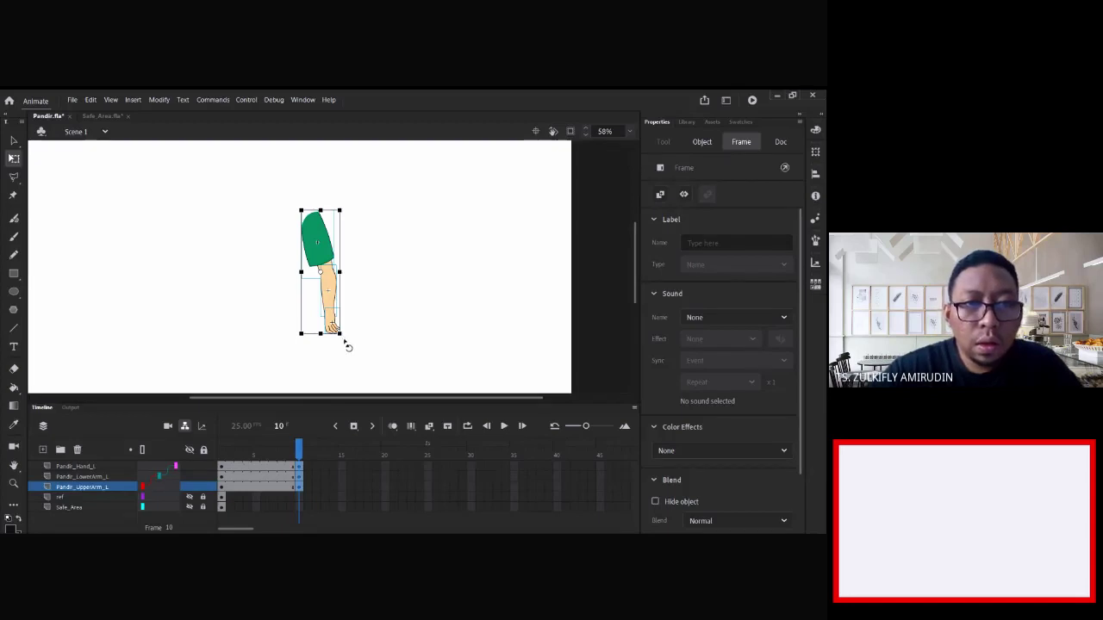
drag(346, 344, 384, 322)
key(ctrl+z)
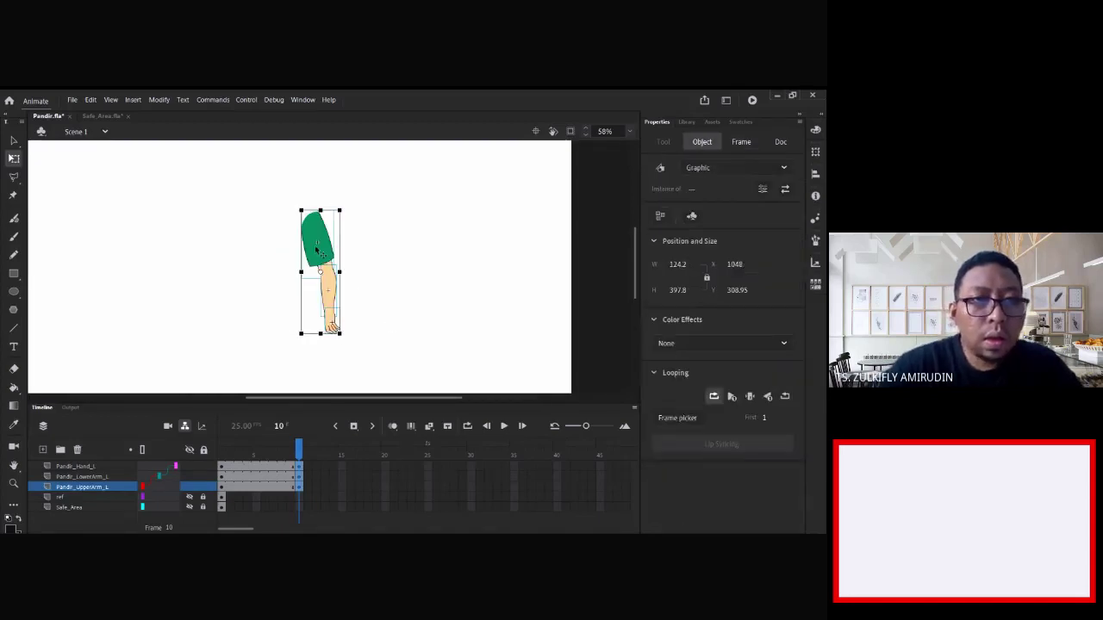
drag(321, 272, 314, 216)
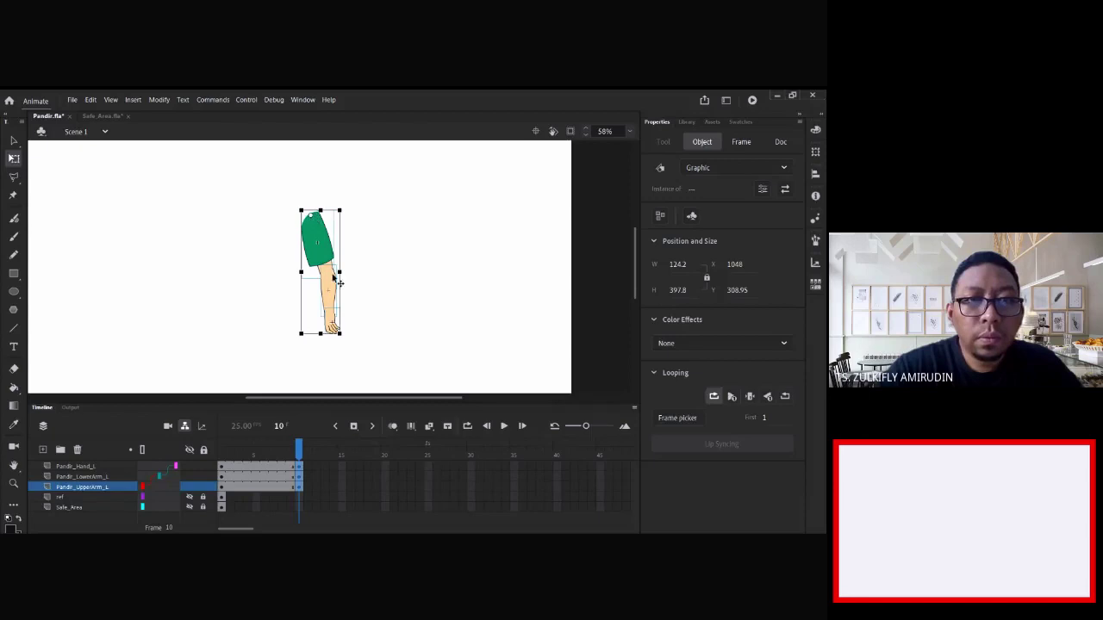
drag(344, 345, 400, 297)
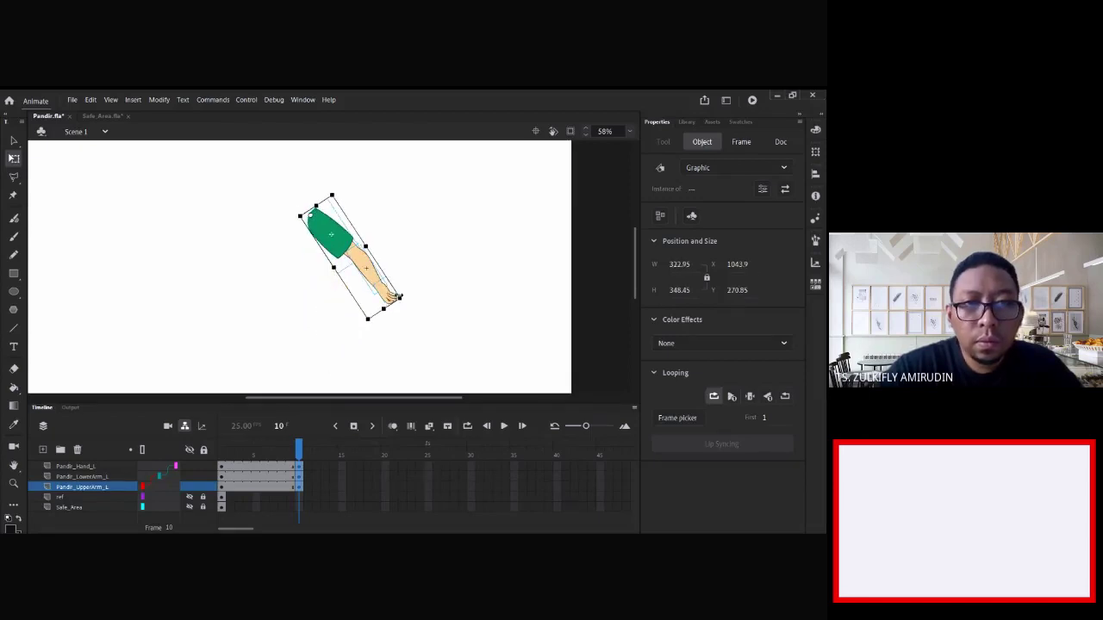
- Rotate the lower arm with its hand back down about the elbow at frame 10, and examine the elbow joint
click(421, 292)
click(392, 295)
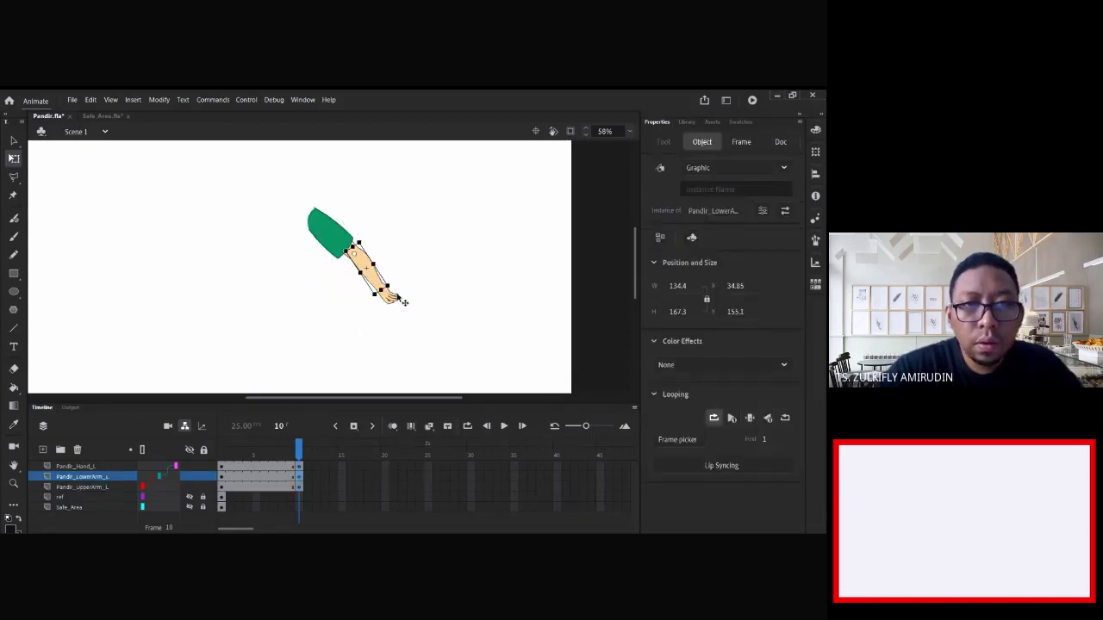
drag(392, 295, 349, 309)
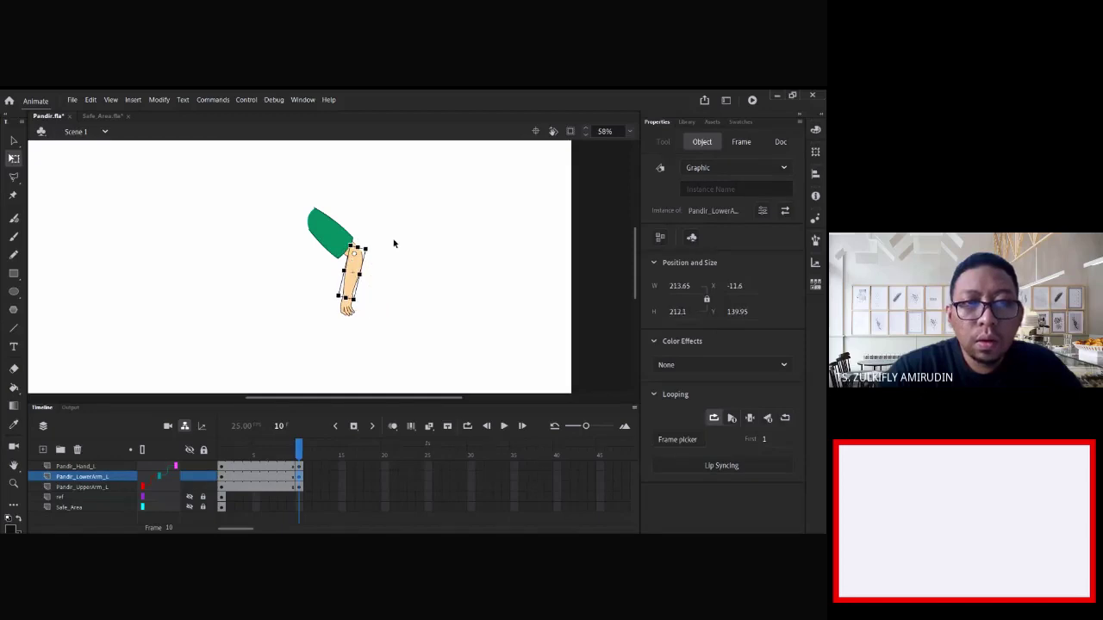
click(394, 242)
scroll(352, 256, up, 5)
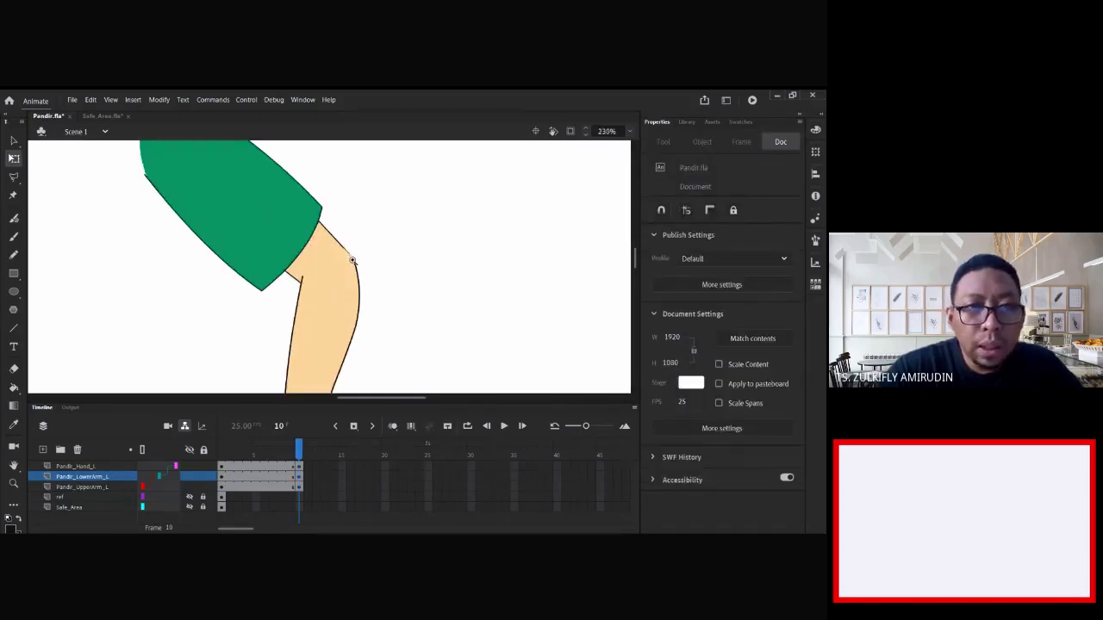
scroll(353, 259, up, 2)
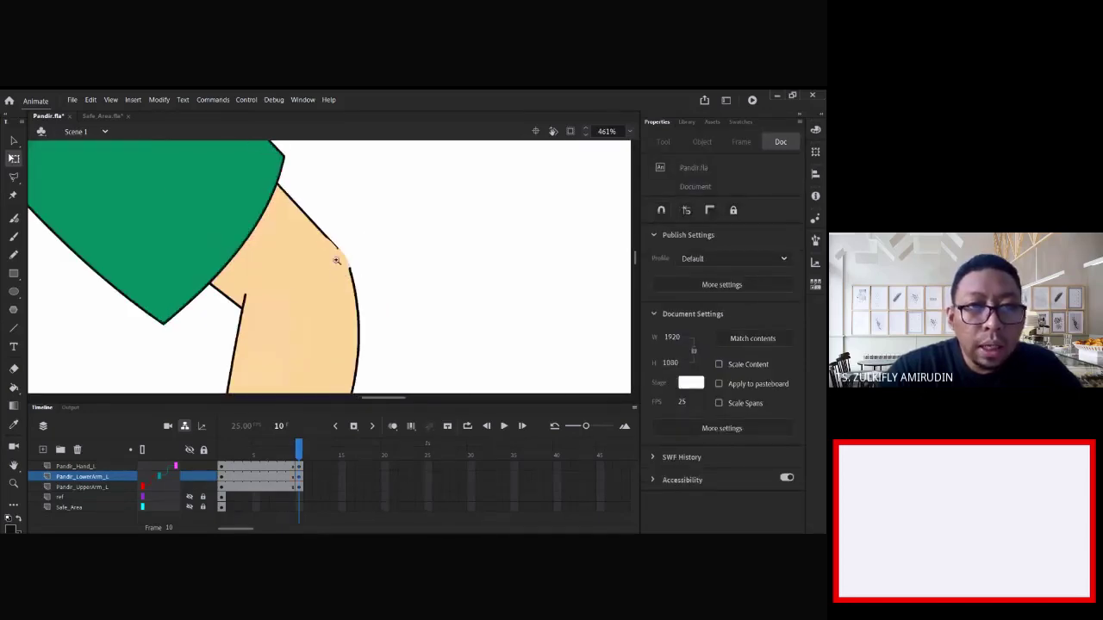
- Set the Pandir_LowerArm_L instance's looping to Play Single Frame at frame 10 and in the span starting at frame 1
click(338, 323)
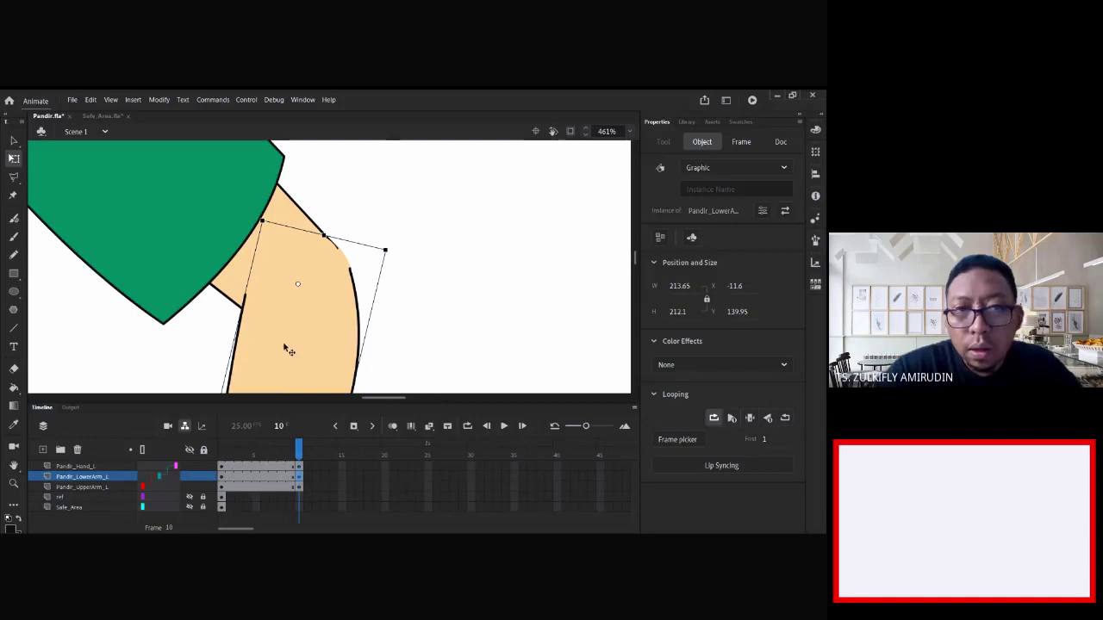
click(749, 420)
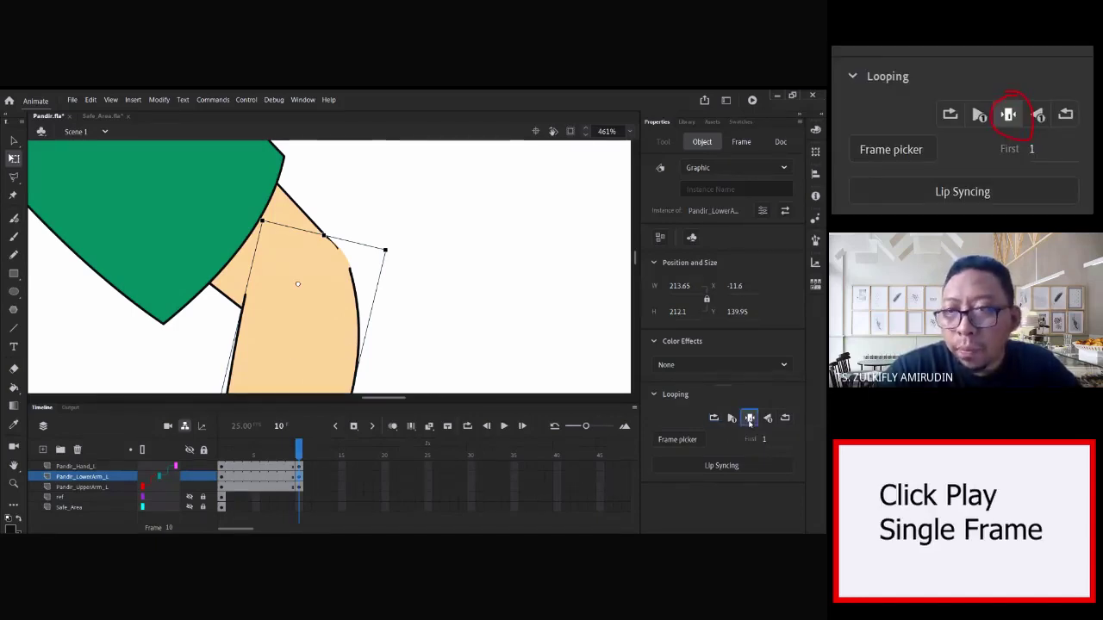
click(228, 481)
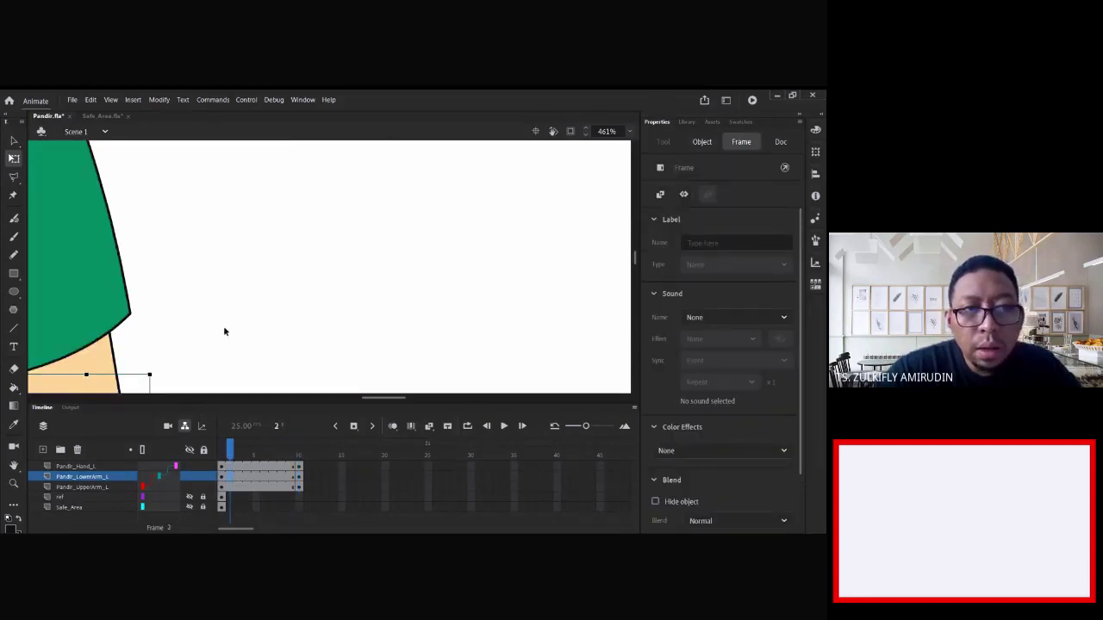
drag(184, 323, 352, 285)
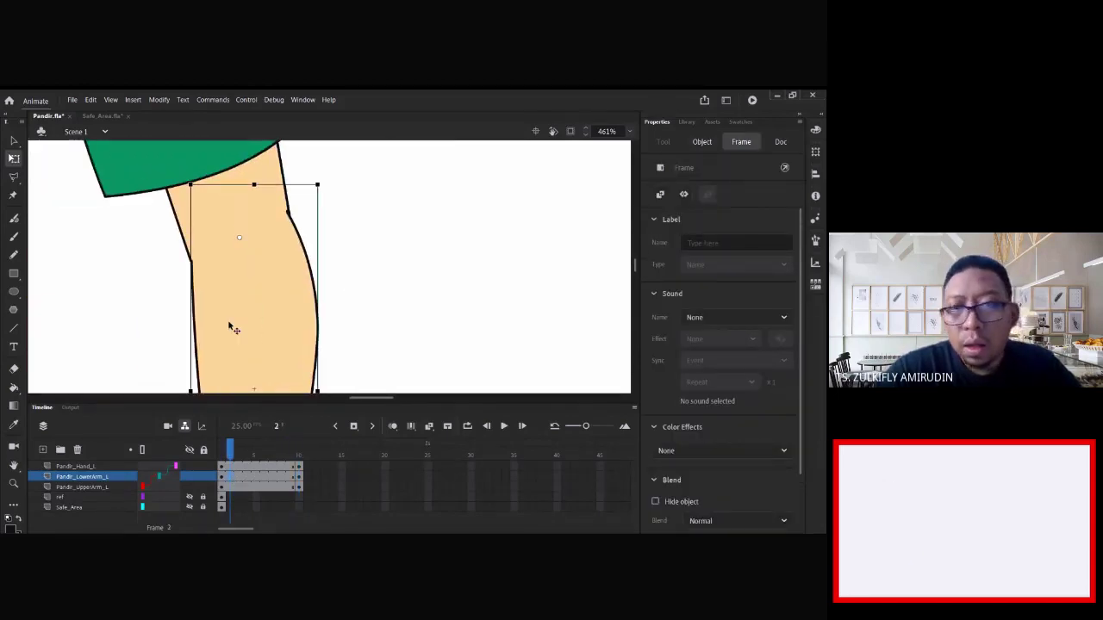
click(230, 324)
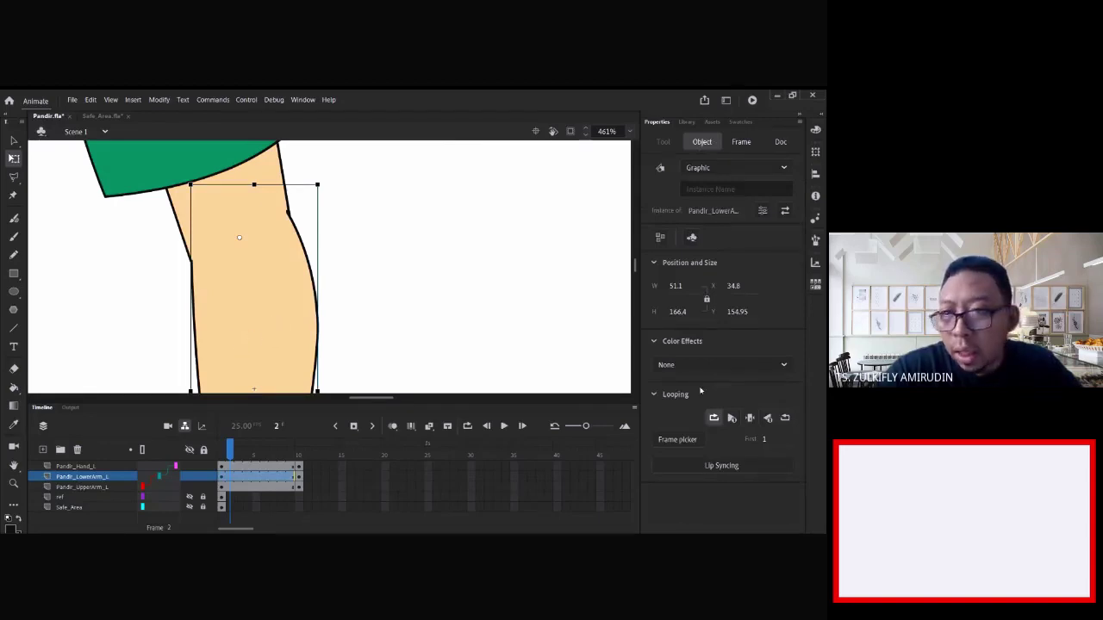
click(750, 418)
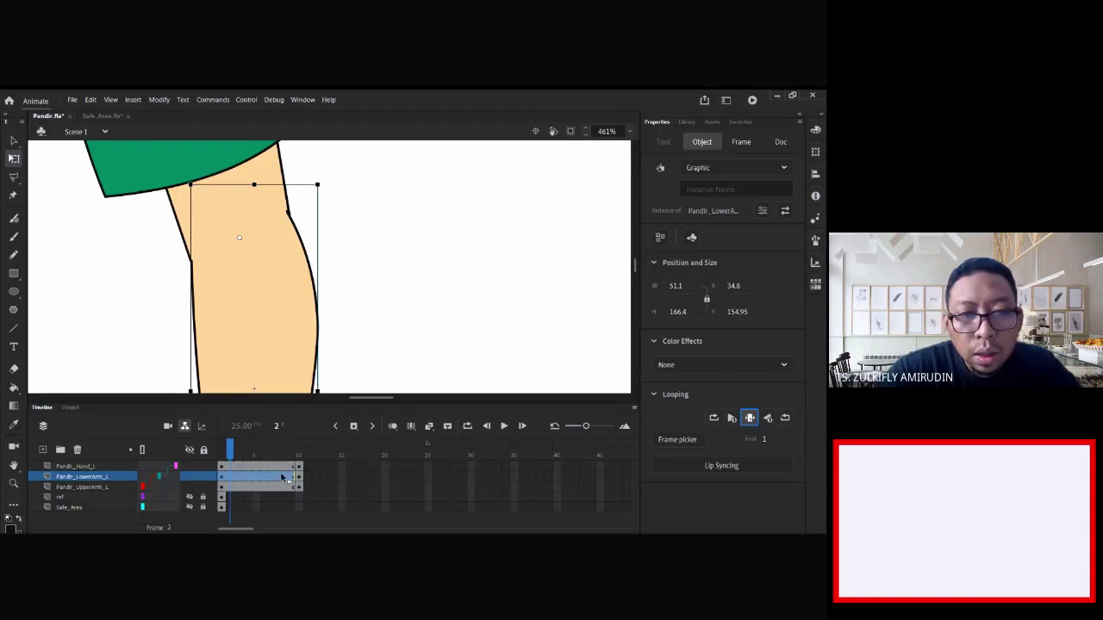
- Open the Pandir_LowerArm_L symbol from frame 10 and insert keyframes at frame 2 on all three of its layers
click(298, 455)
click(418, 295)
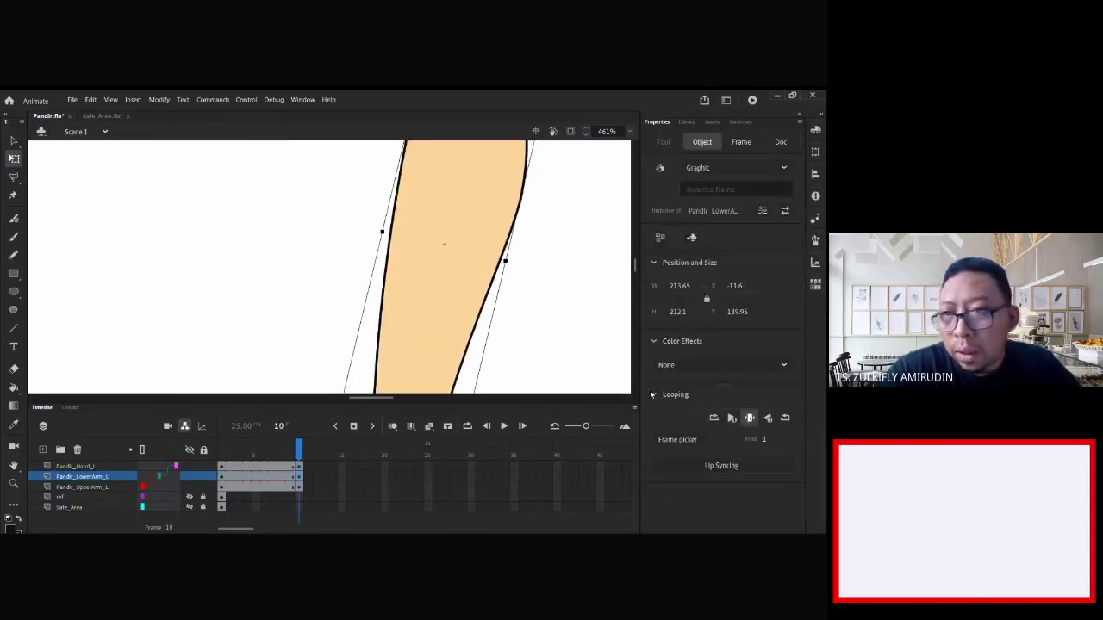
scroll(509, 295, up, 2)
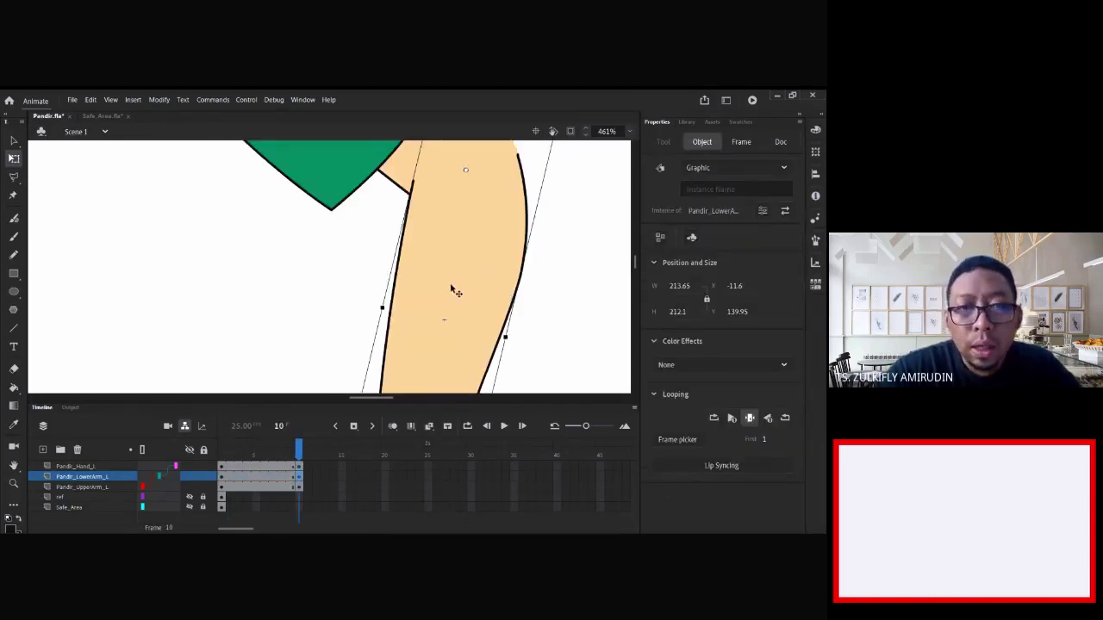
double_click(455, 291)
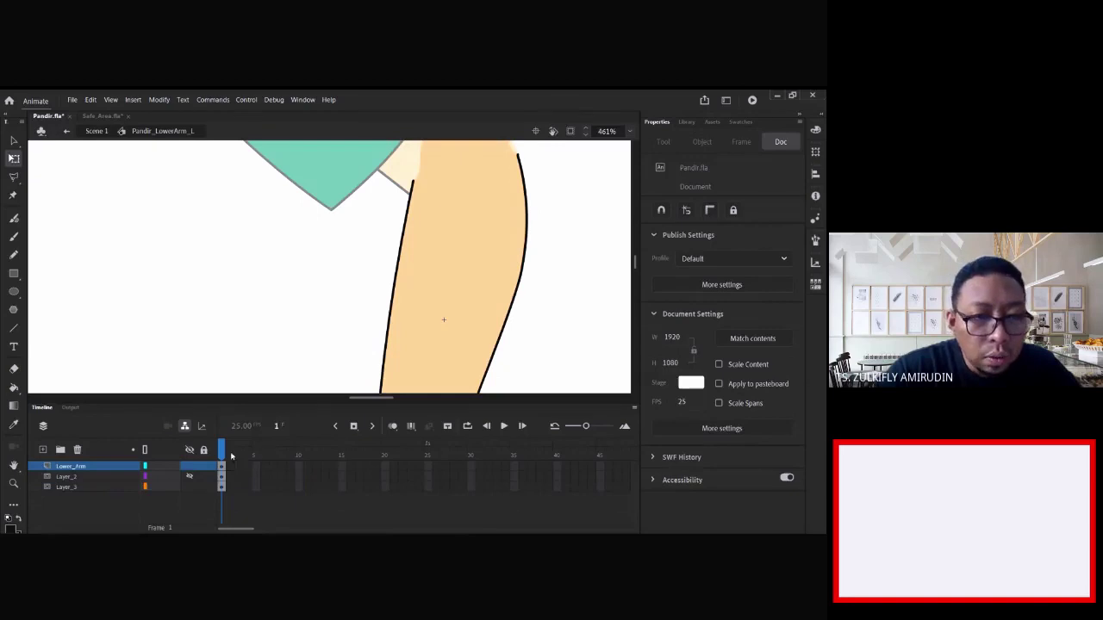
drag(228, 466, 229, 487)
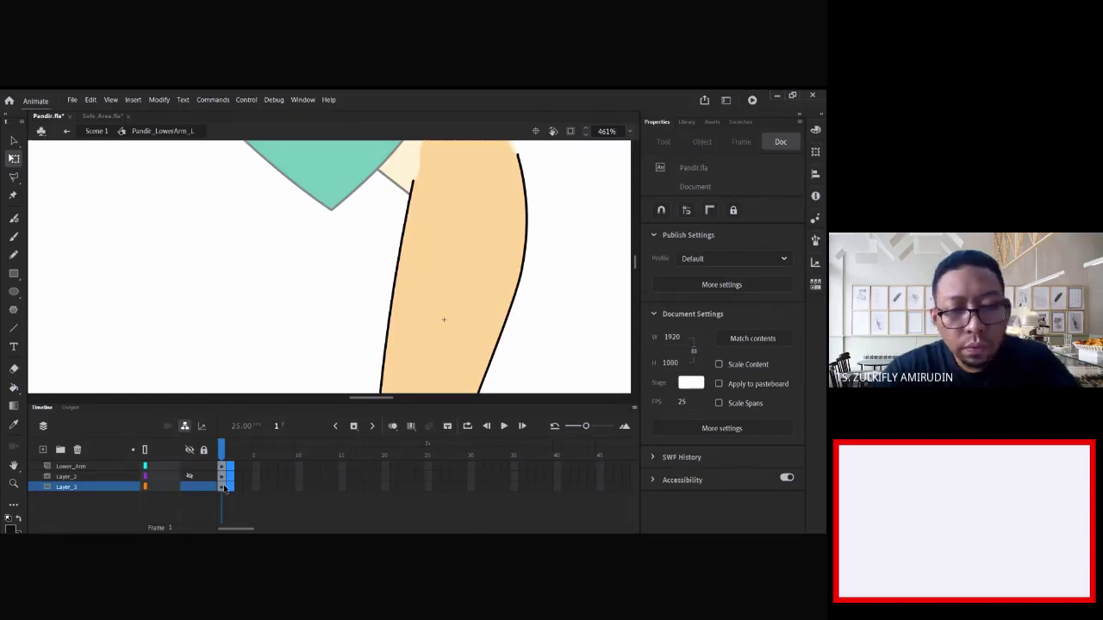
key(F6)
click(228, 488)
click(362, 301)
scroll(471, 202, up, 2)
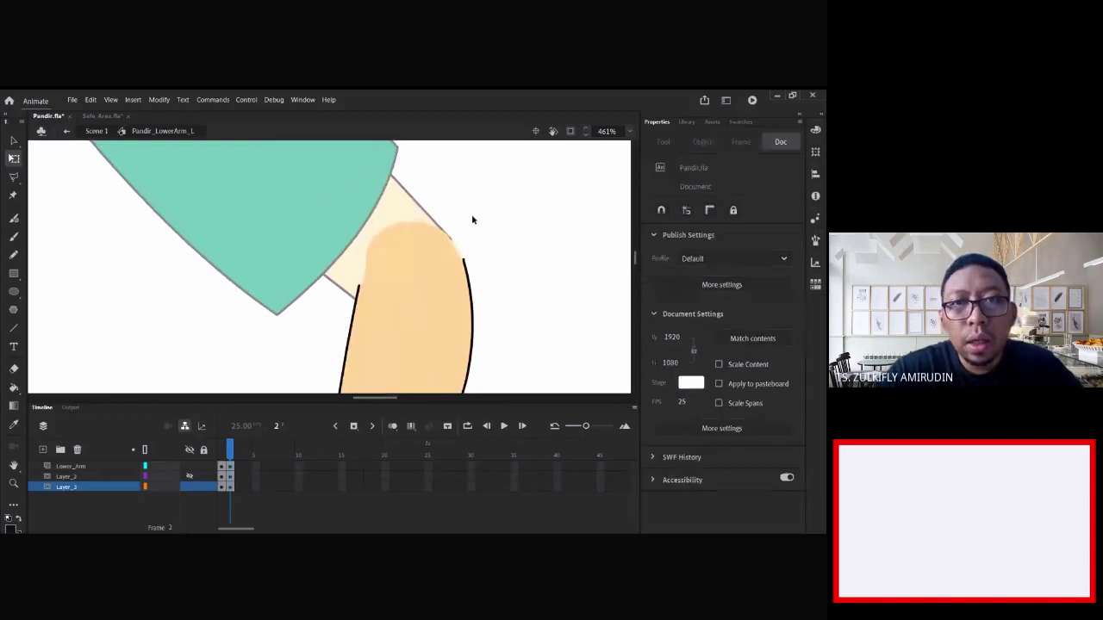
- Scribble black test strokes beside the elbow on Layer_3 at frame 2 with the Classic Brush, and return to Scene 1
scroll(439, 215, up, 4)
drag(348, 251, 343, 267)
drag(229, 457, 228, 452)
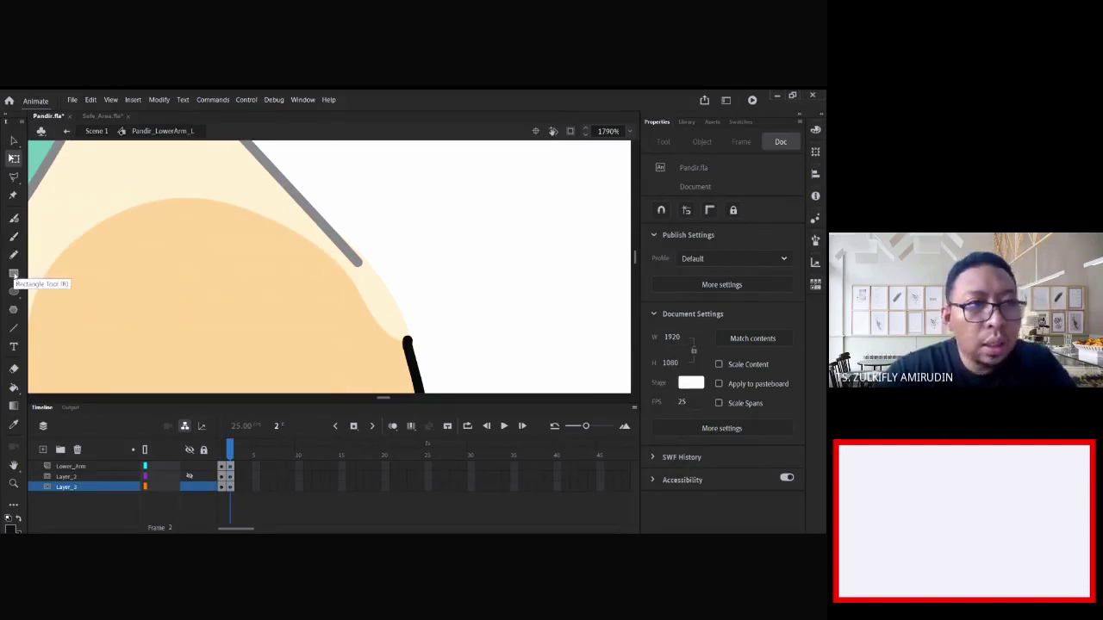
click(13, 239)
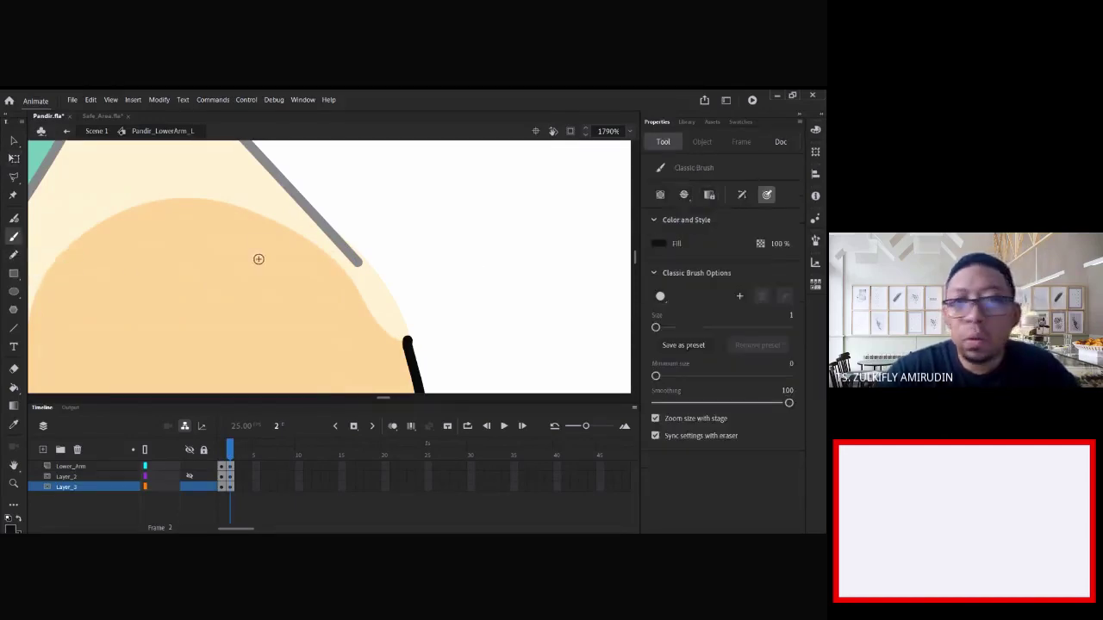
mouse_move(138, 312)
mouse_down()
mouse_move(293, 315)
mouse_move(619, 267)
mouse_move(320, 243)
mouse_move(436, 198)
mouse_move(236, 337)
mouse_up()
mouse_move(474, 300)
mouse_down()
mouse_move(465, 193)
mouse_move(455, 205)
mouse_up()
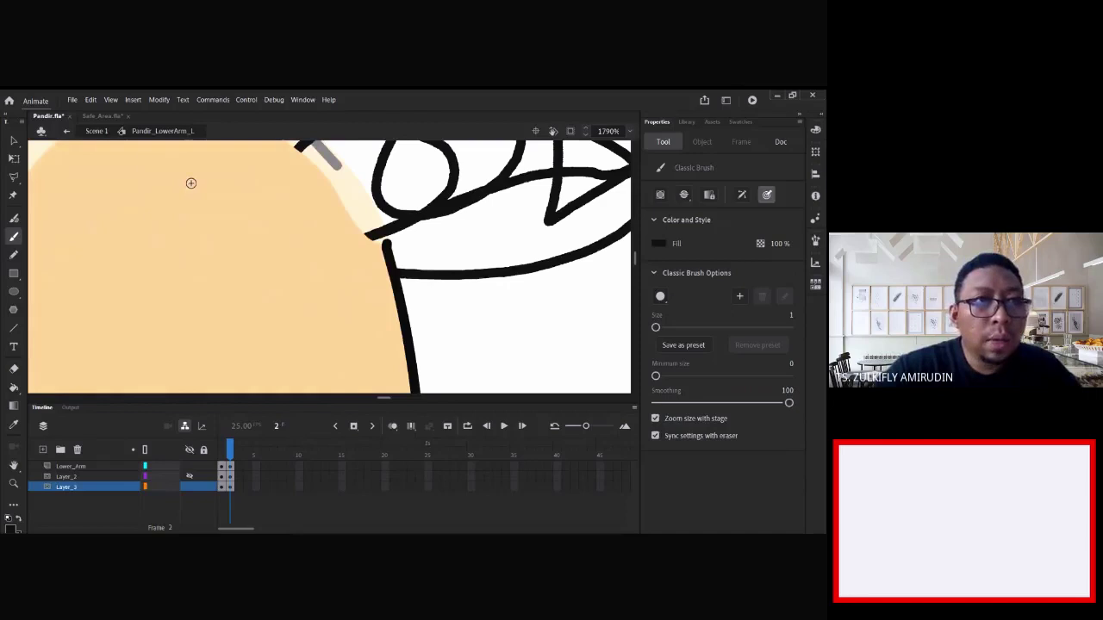
click(97, 132)
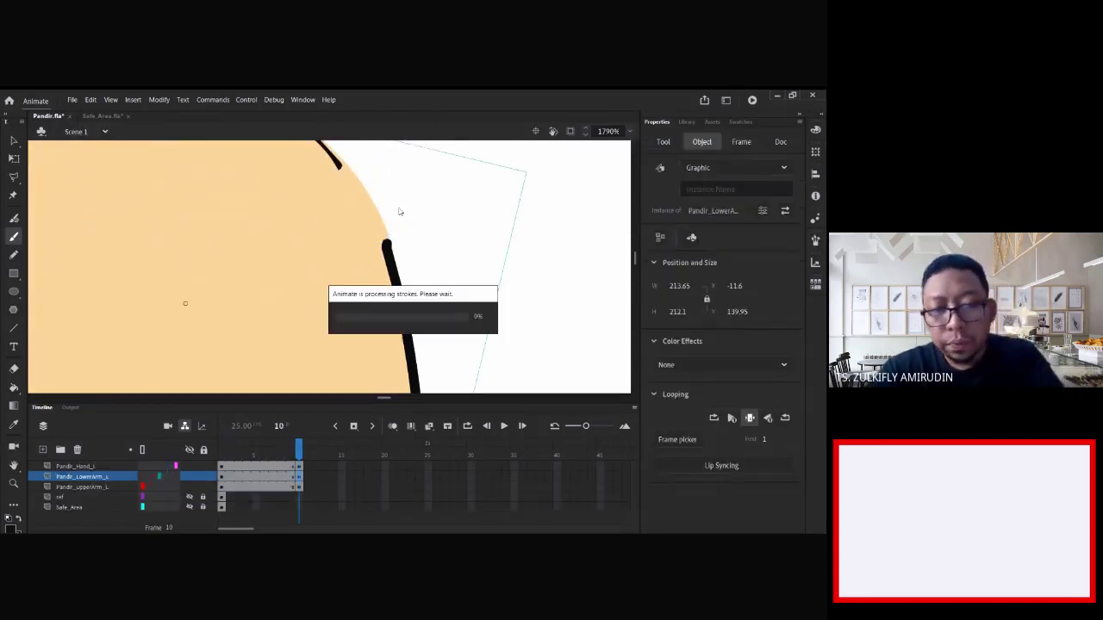
drag(468, 310, 483, 288)
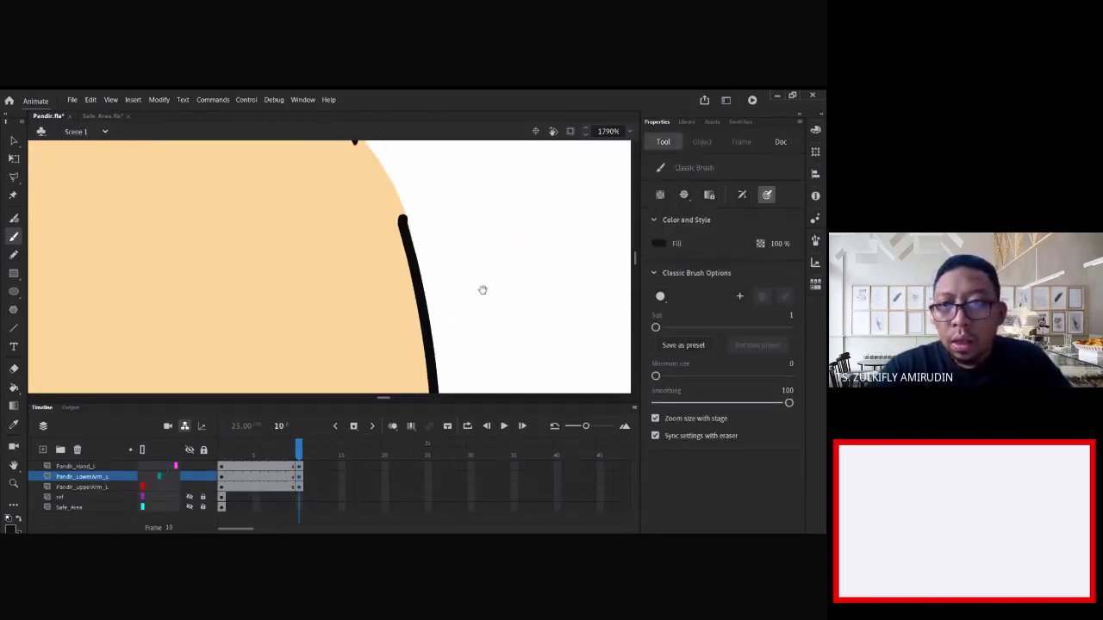
- Set the first frame of the Pandir_LowerArm_L instance to 2 at frame 10
key(v)
click(439, 355)
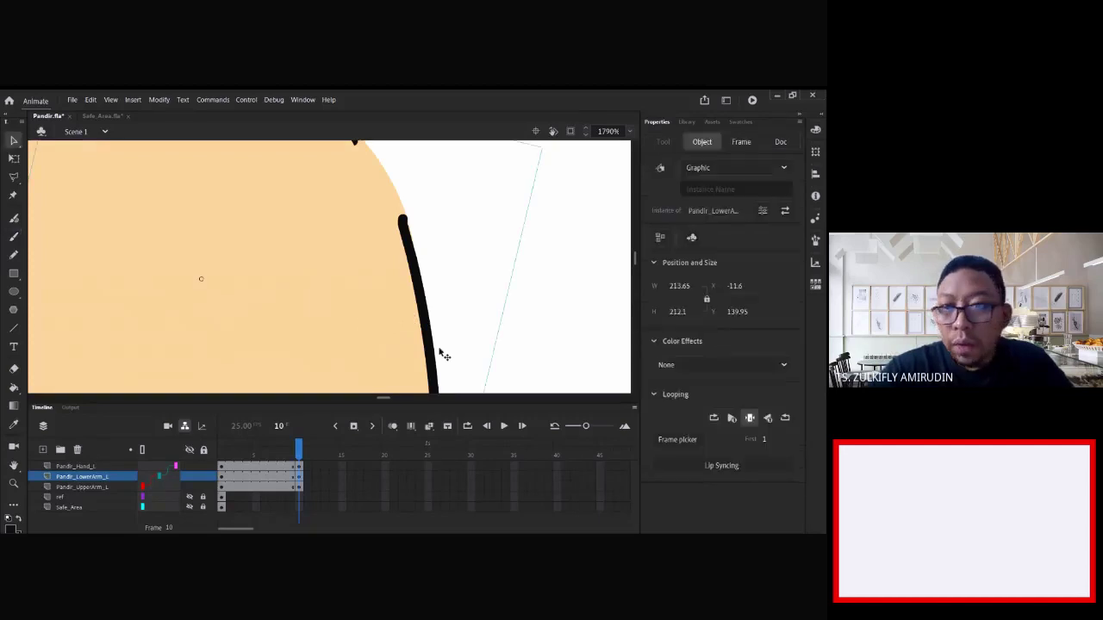
click(765, 441)
text(2)
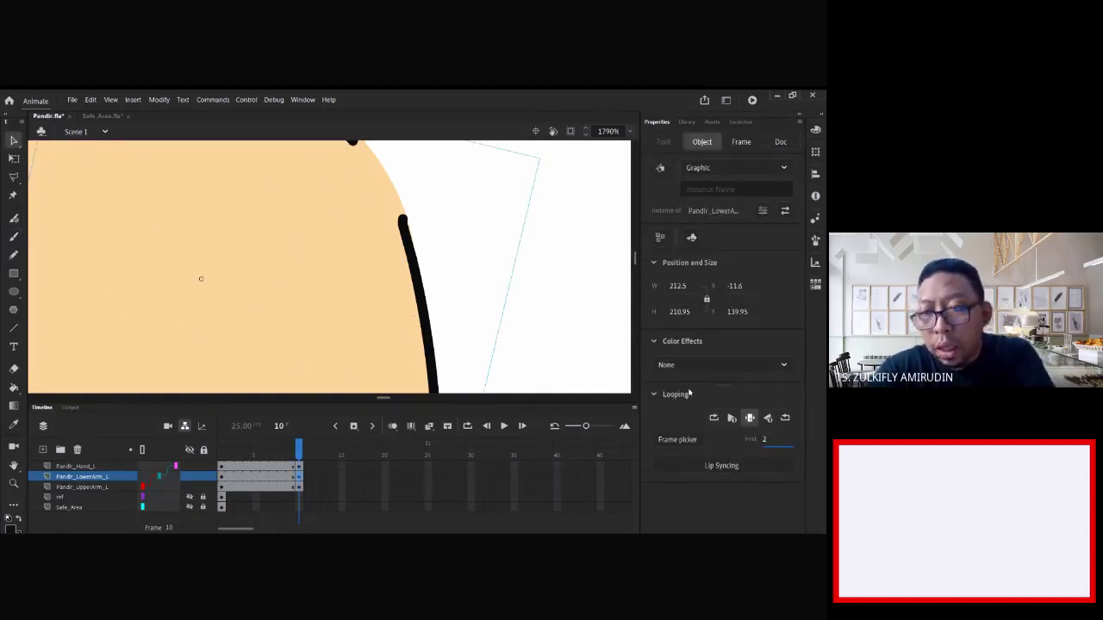
key(Return)
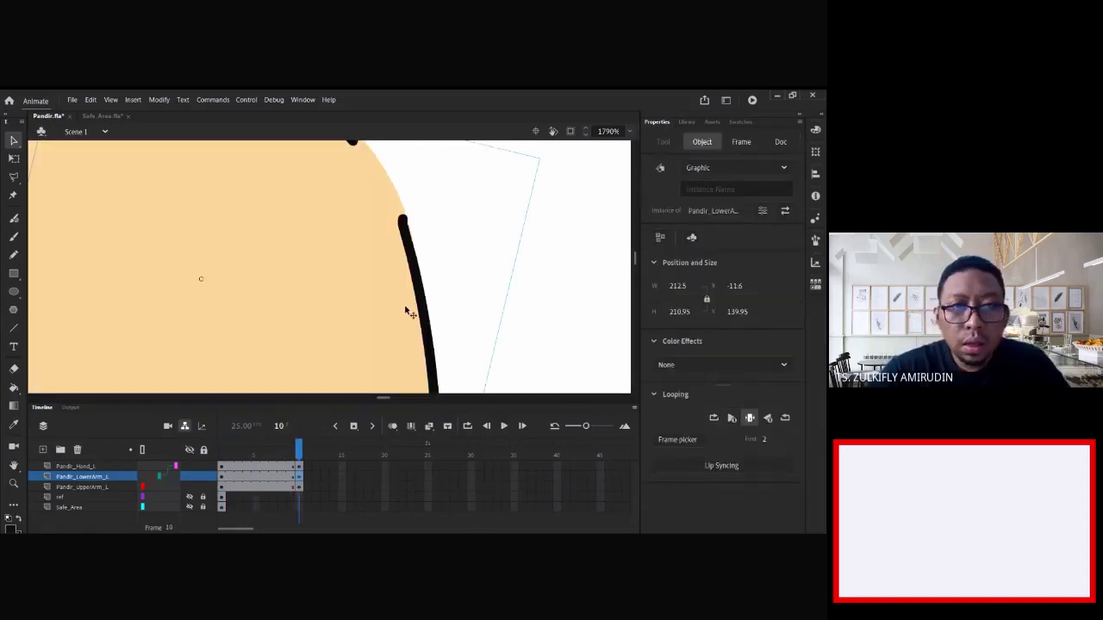
- Compare the arm between frames 1 and 10, and open the Frame Picker for the lower arm instance
key(ctrl+minus)
key(ctrl+minus)
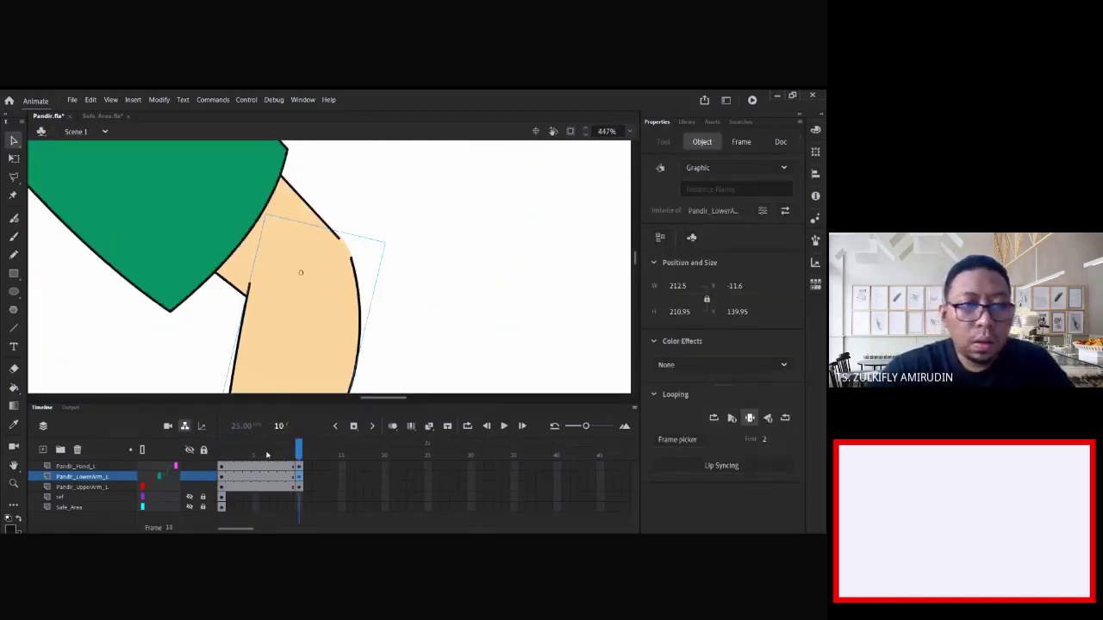
click(221, 449)
drag(221, 449, 298, 449)
click(301, 337)
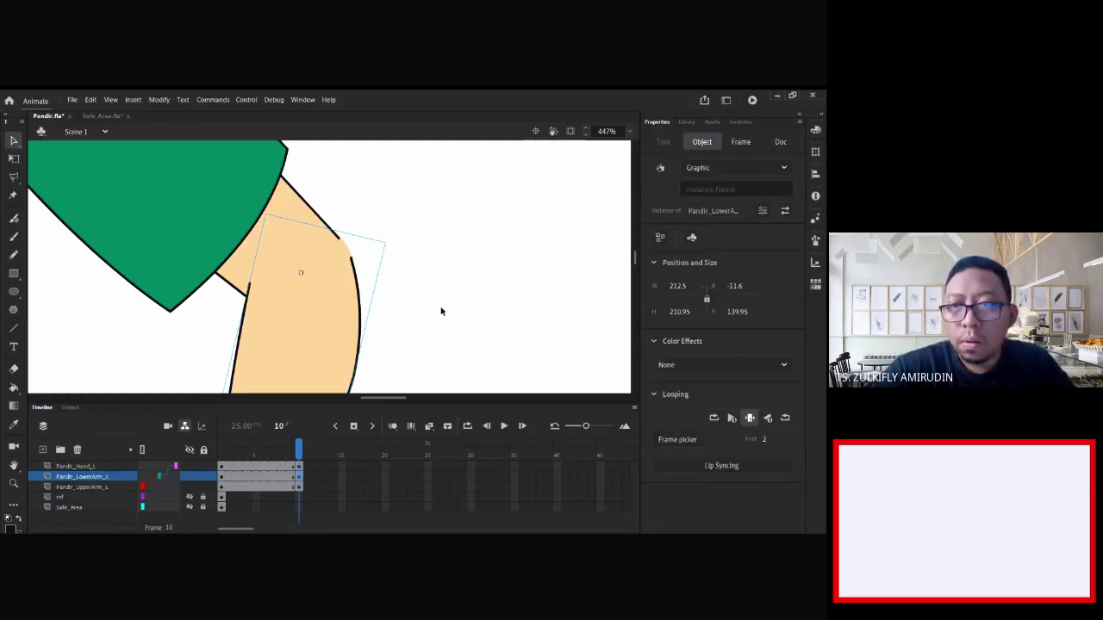
click(690, 443)
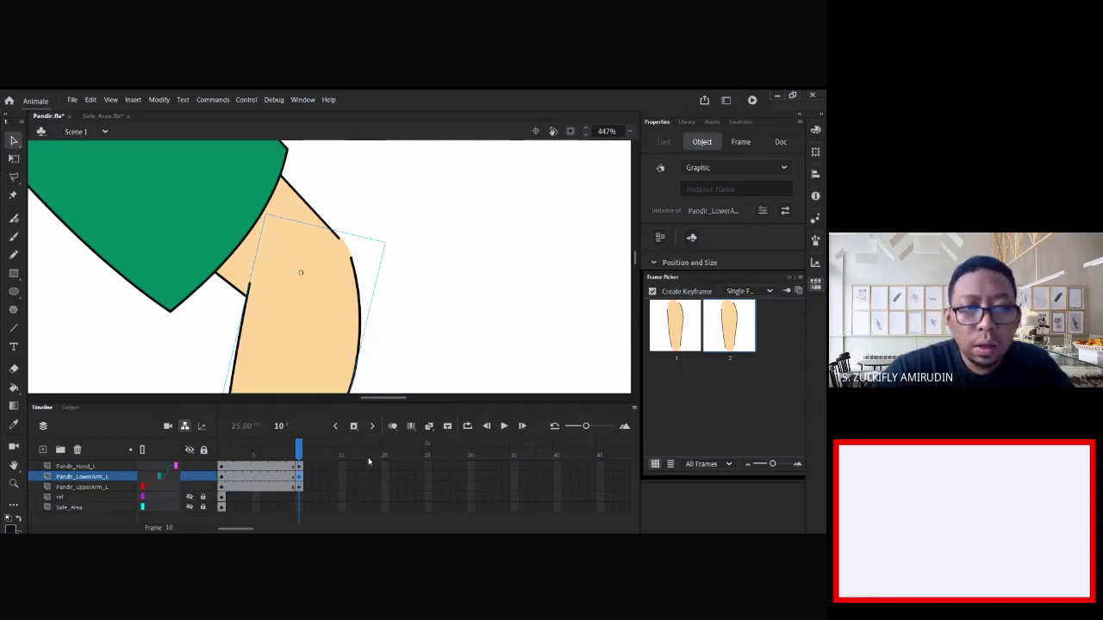
- Delete the test scribble from Layer_3 at frame 2 inside the lower arm symbol
double_click(345, 320)
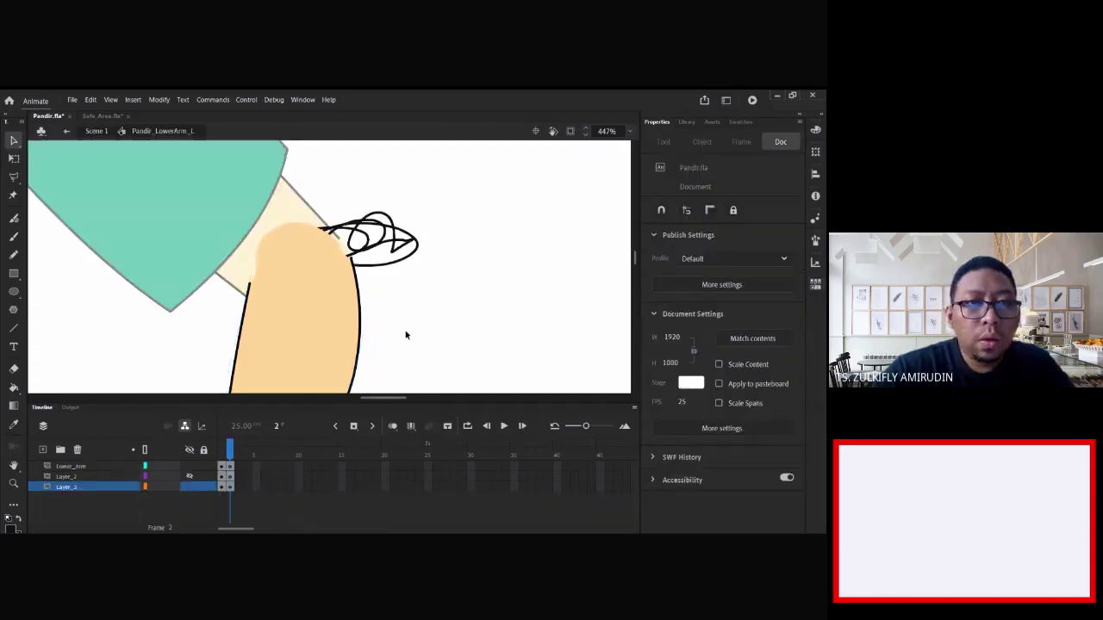
click(382, 266)
key(Delete)
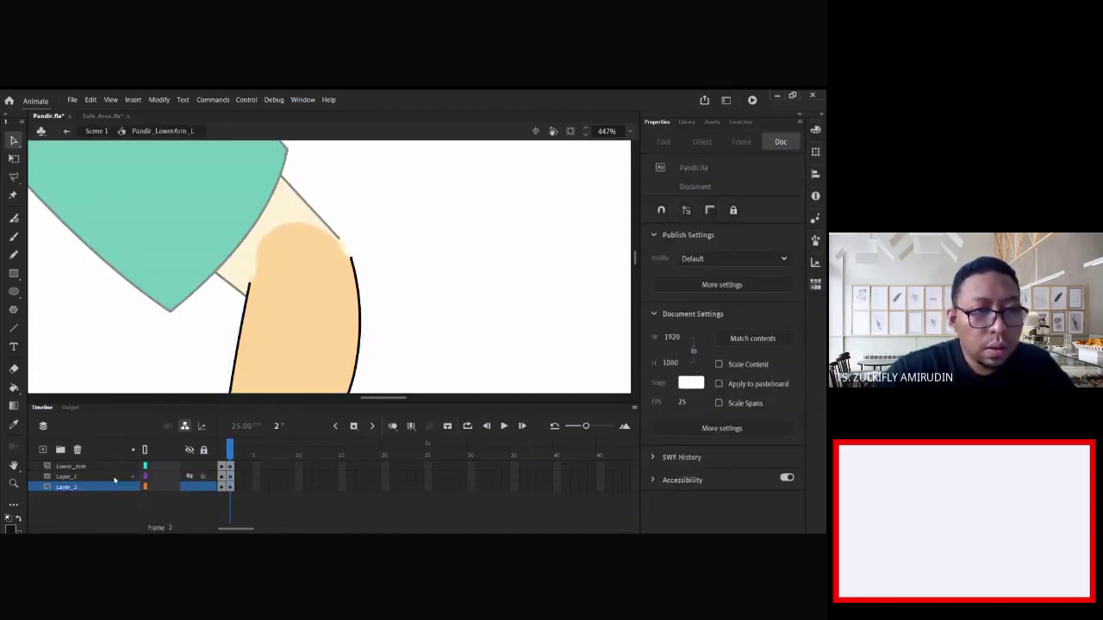
- Scribble a test mark on the Lower_Arm layer at frame 2 and move it clear of the arm
click(200, 466)
key(ctrl+z)
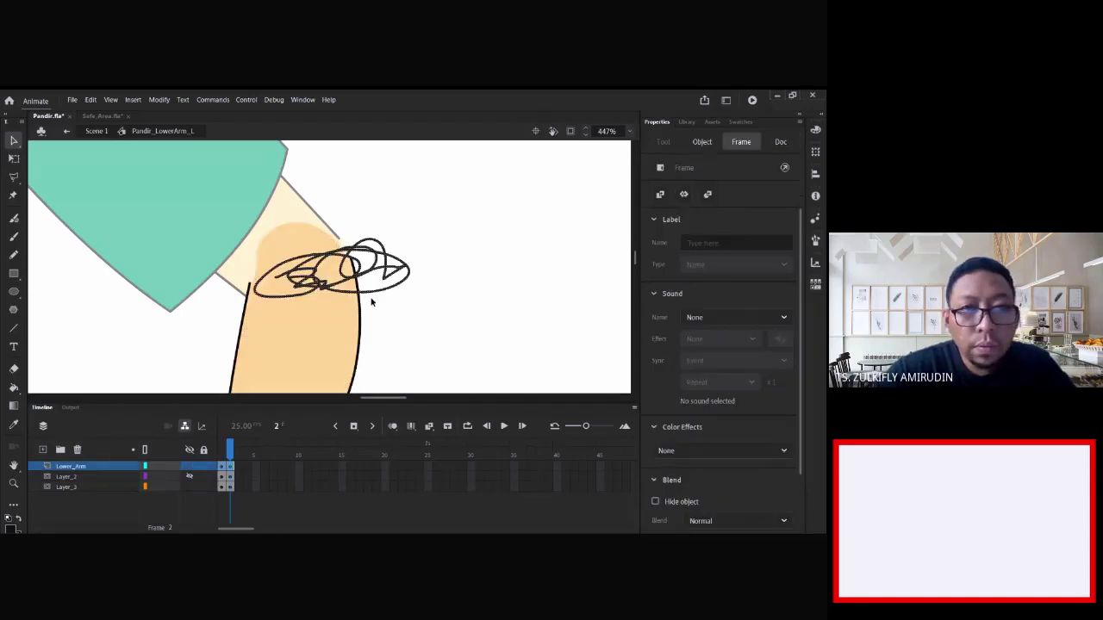
drag(366, 284, 488, 295)
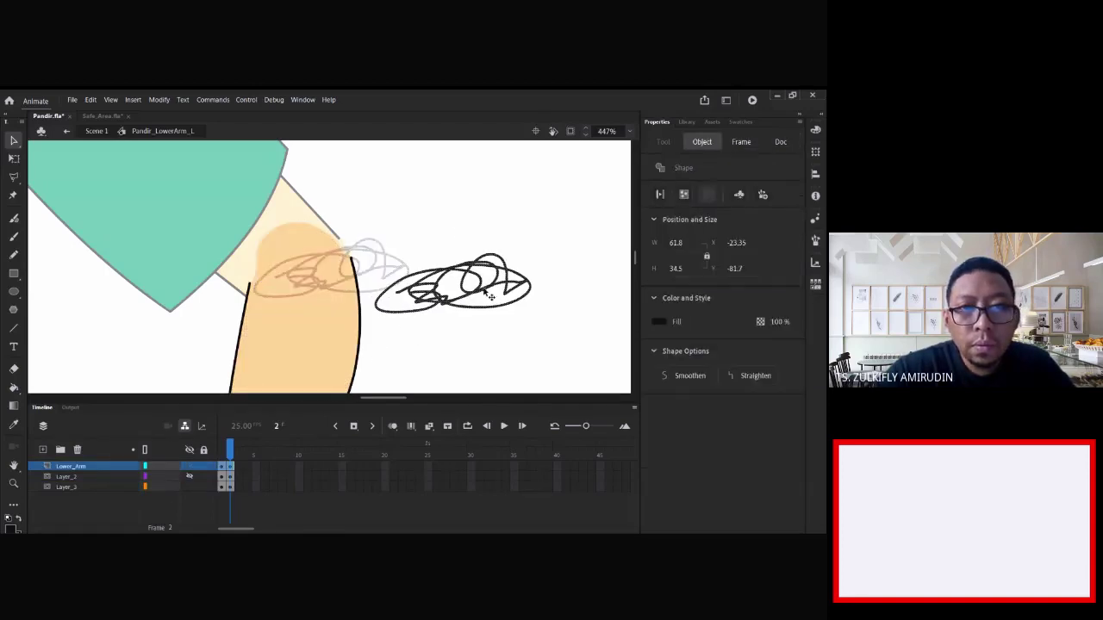
- Return to Scene 1 and examine the lower arm's two frames with the test scribble in the Frame Picker
click(436, 216)
double_click(419, 237)
key(ctrl+minus)
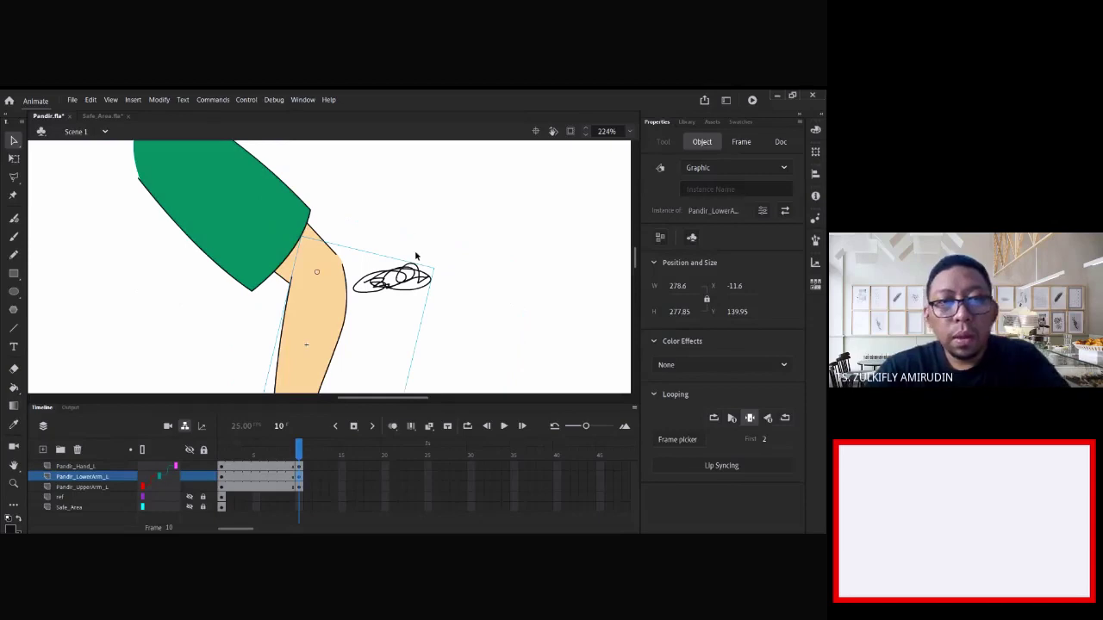
drag(425, 312, 406, 294)
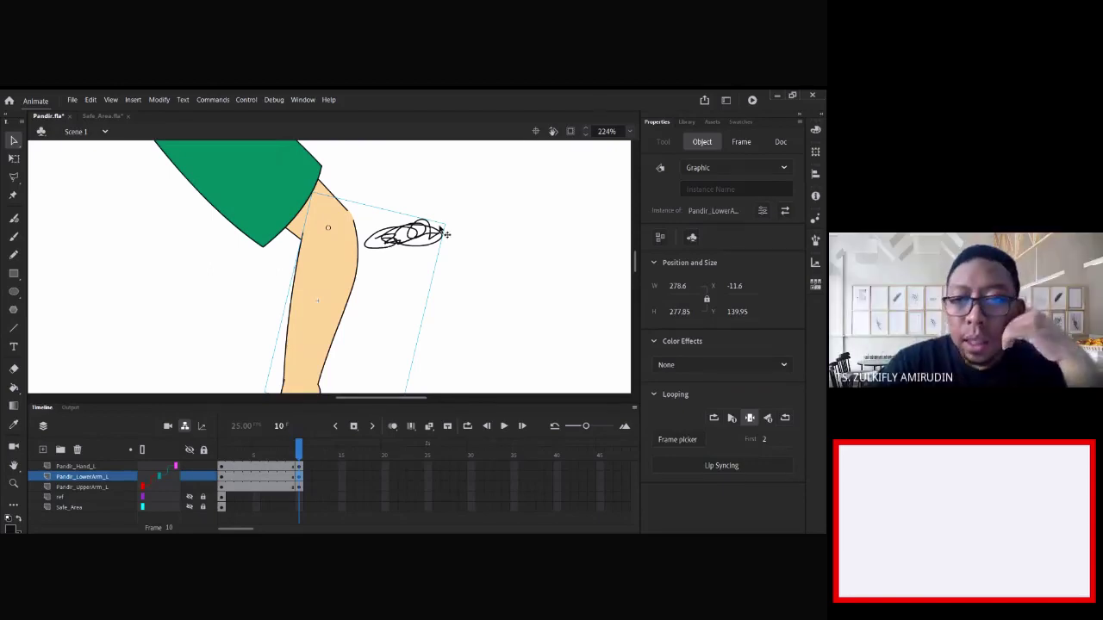
click(683, 440)
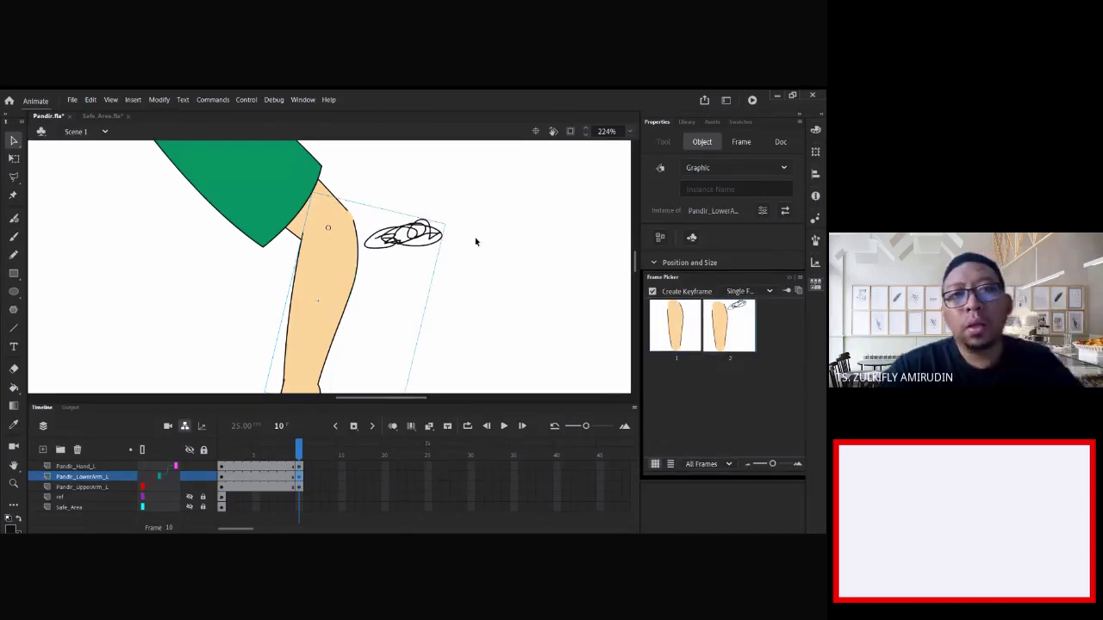
- Delete the test scribble from the Lower_Arm layer at frame 2 inside the lower arm symbol
double_click(399, 241)
drag(389, 255, 389, 255)
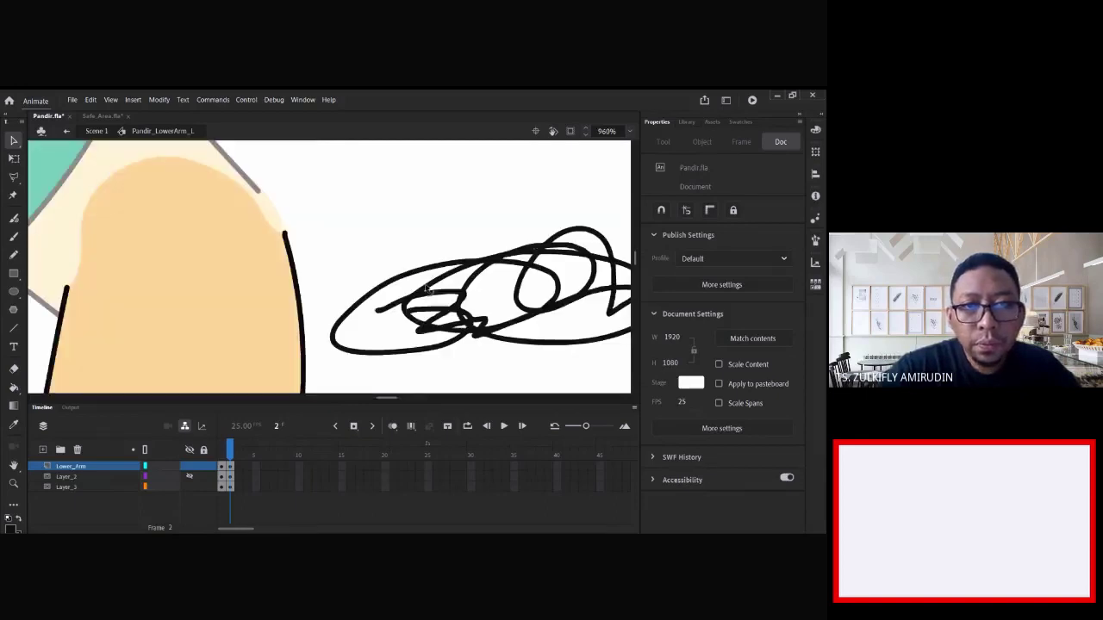
double_click(435, 291)
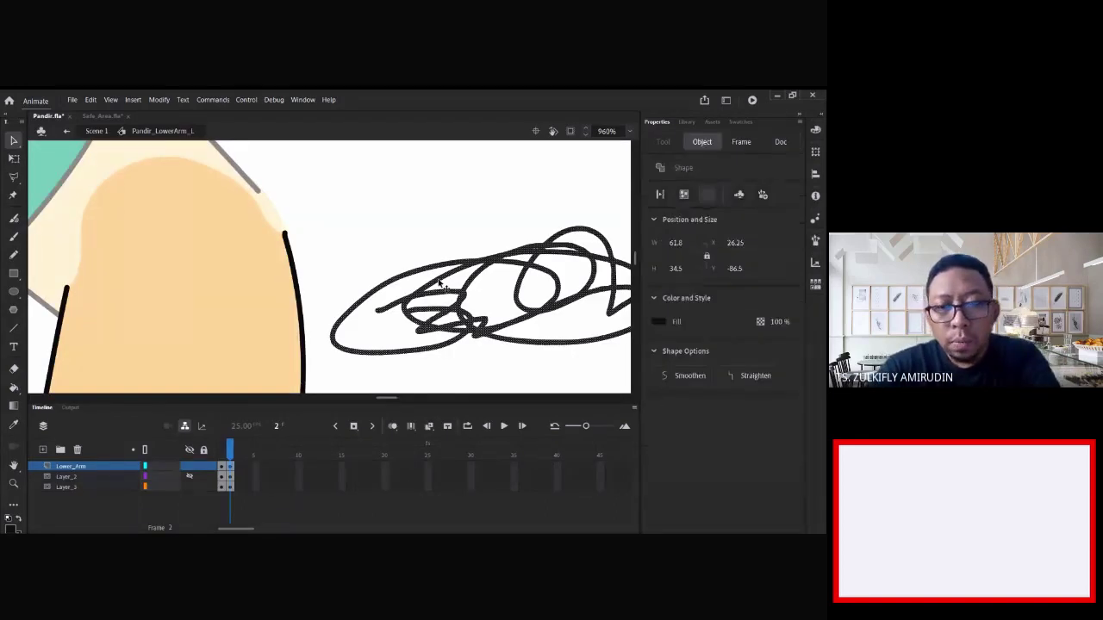
key(Delete)
- Extend the lower arm's outer outline at frame 2 to meet the upper arm's line at the elbow, and return to Scene 1
mouse_move(285, 234)
mouse_down()
mouse_move(258, 189)
mouse_move(267, 214)
mouse_move(265, 204)
mouse_up()
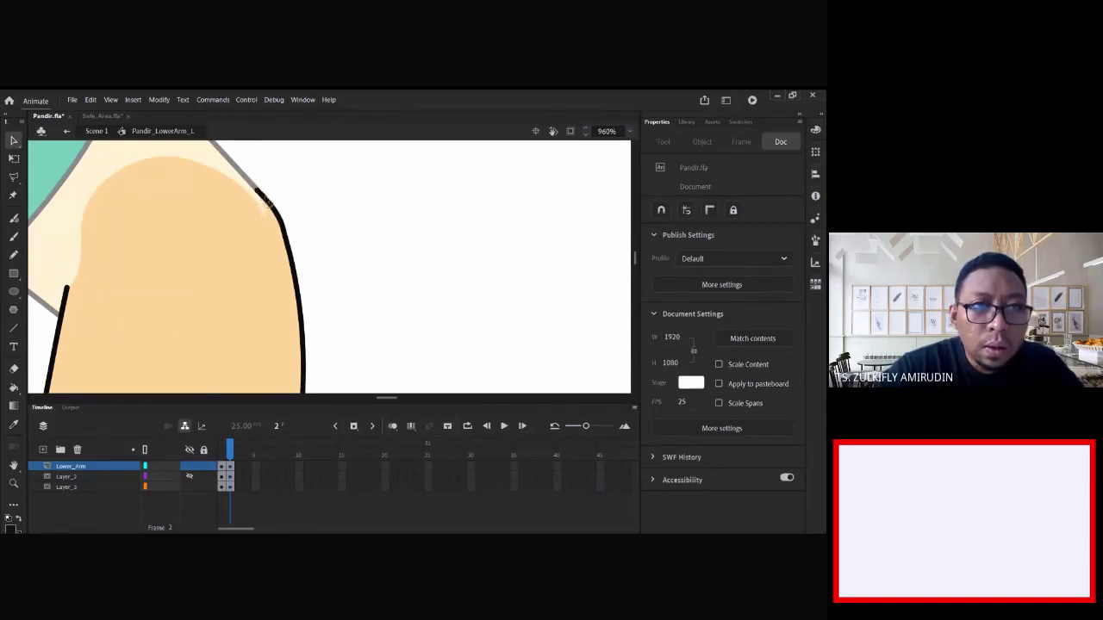
click(223, 177)
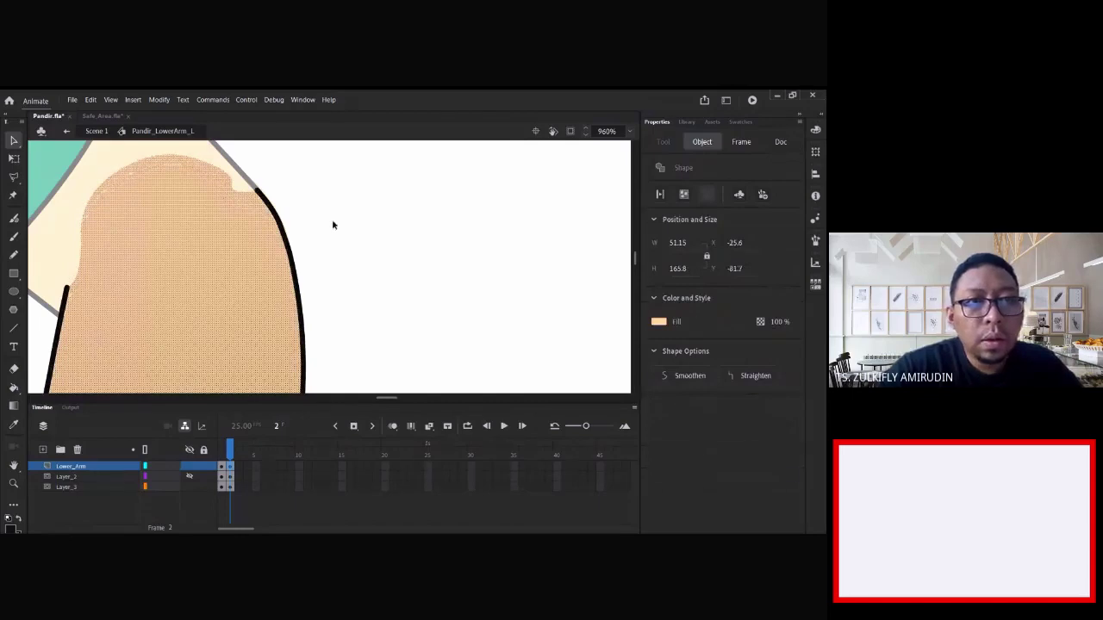
click(343, 223)
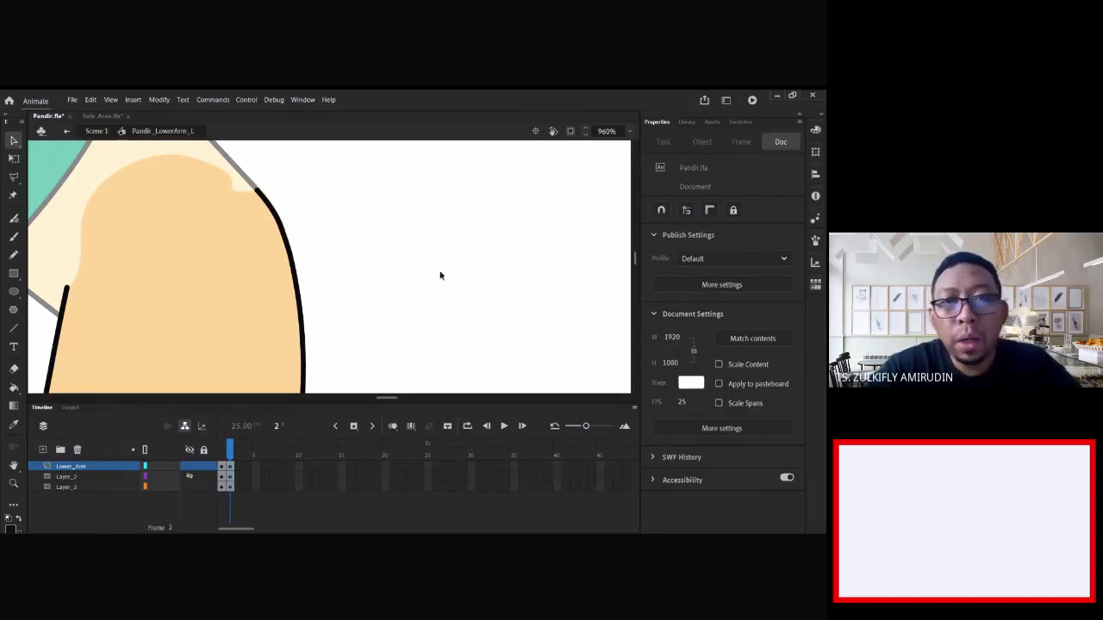
click(103, 131)
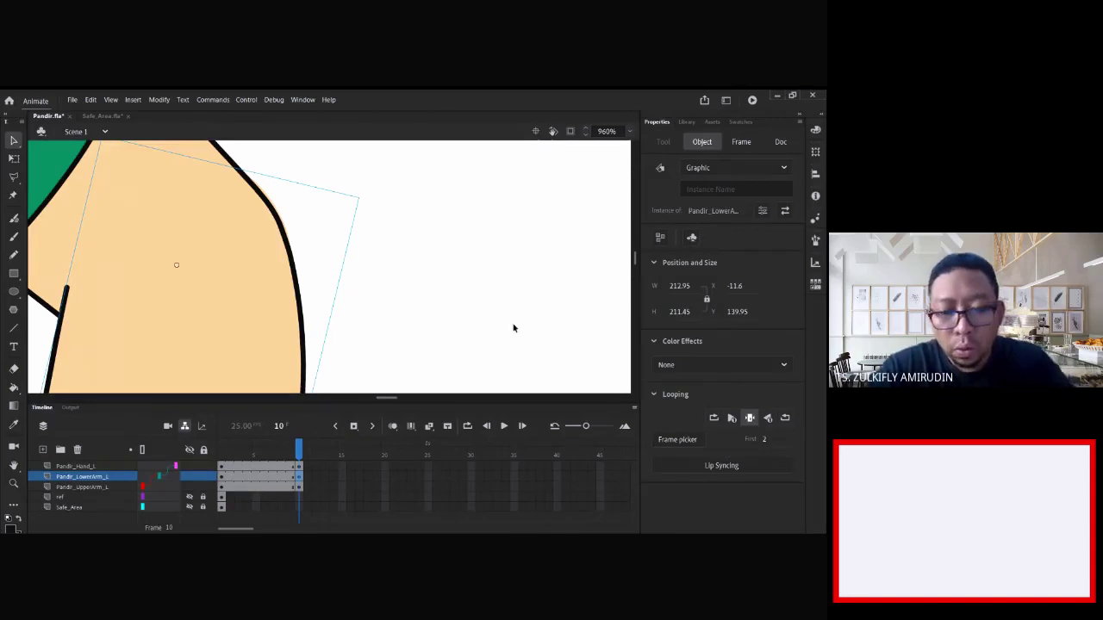
key(ctrl+minus)
key(ctrl+minus)
click(399, 303)
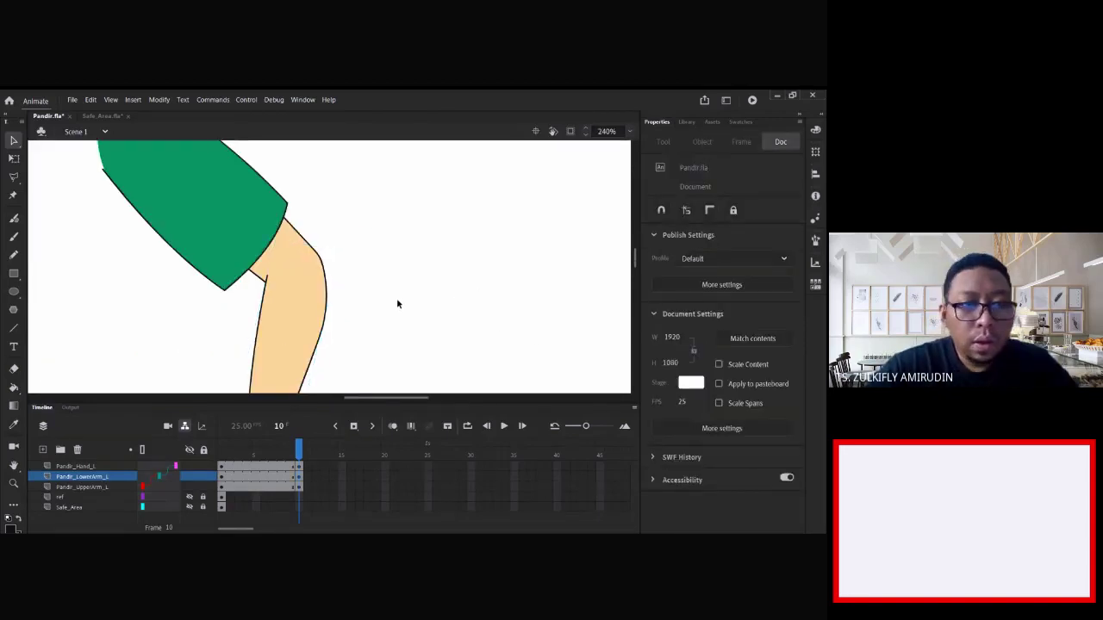
- Flip between frames 9 and 10 to check the elbow, and examine the lower arm's two frames in the Frame Picker
key(comma)
key(period)
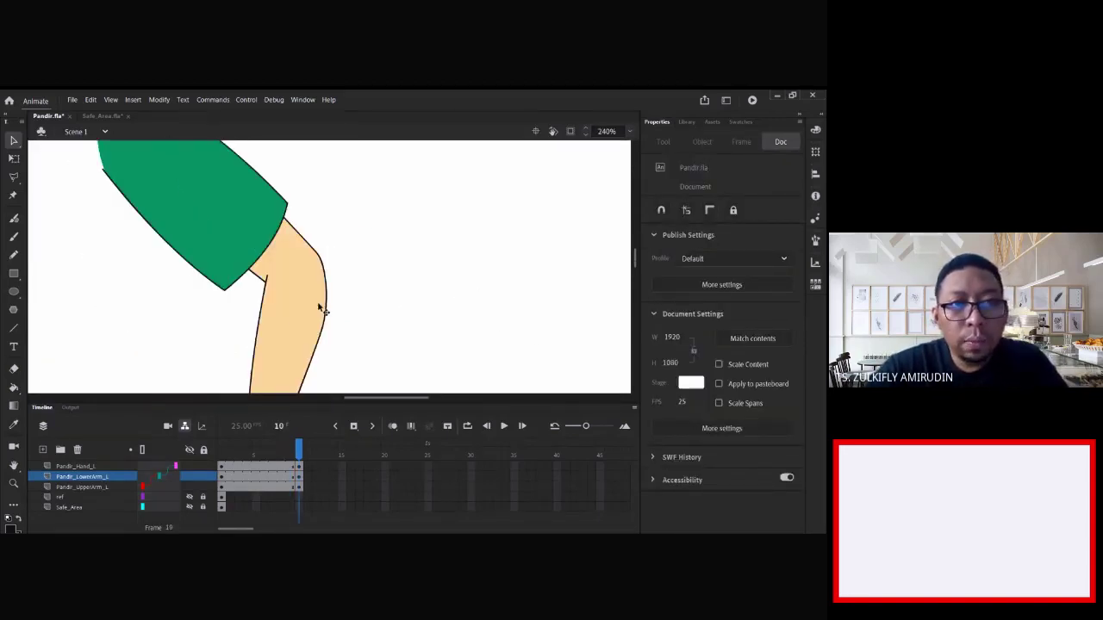
key(comma)
key(period)
key(comma)
key(period)
click(295, 318)
click(685, 439)
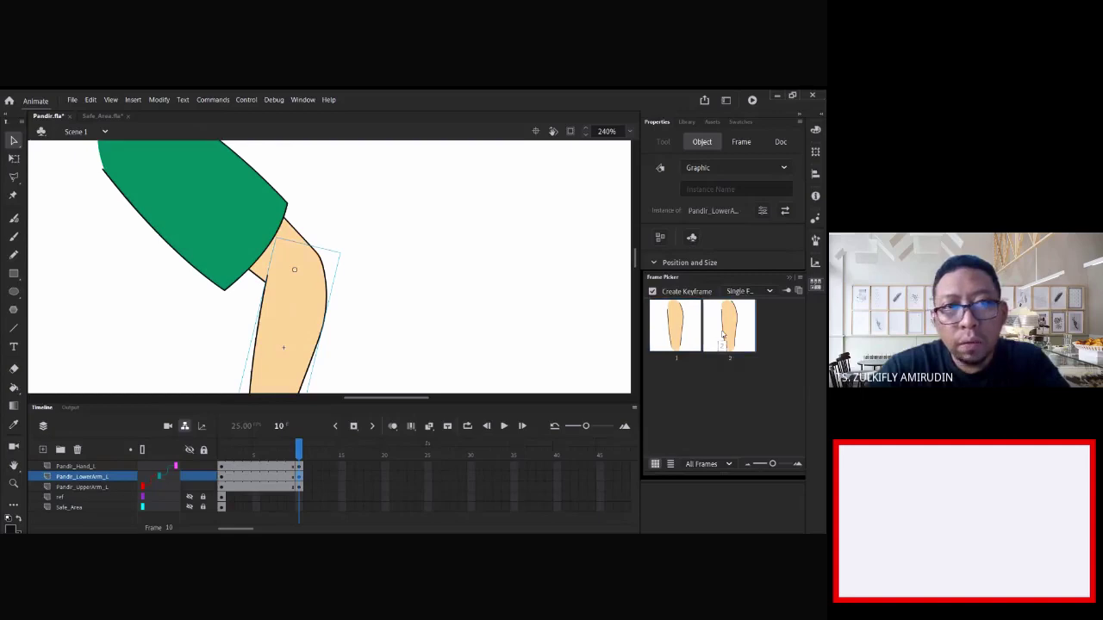
click(351, 274)
click(293, 240)
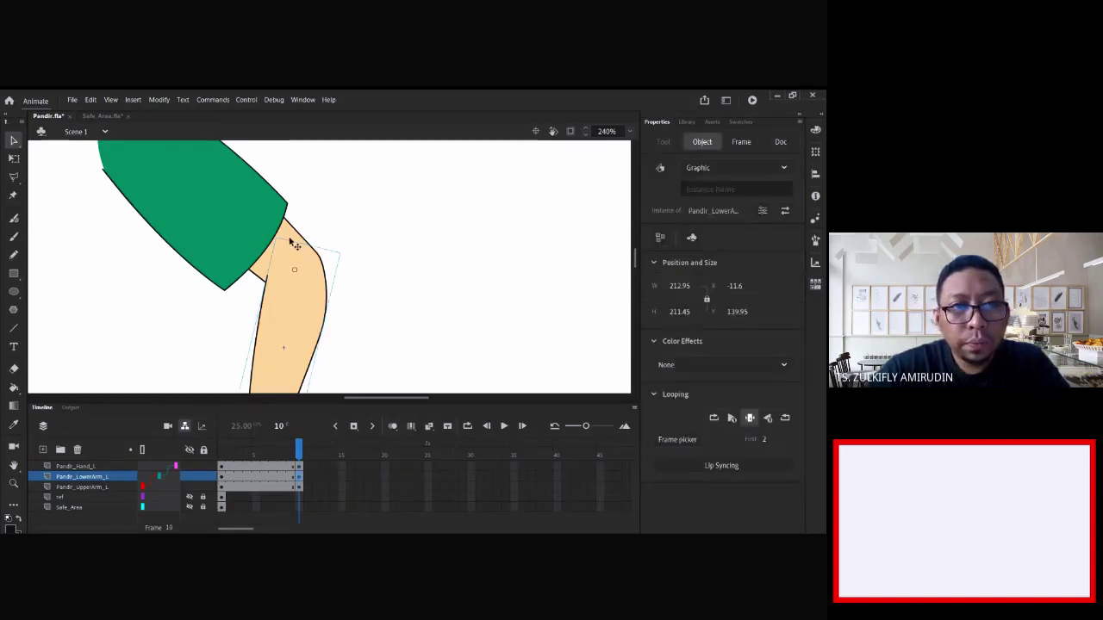
click(448, 238)
- Inspect inside the left hand symbol, and set the hand to single-frame looping at frame 10 and in the earlier frame span
key(ctrl+minus)
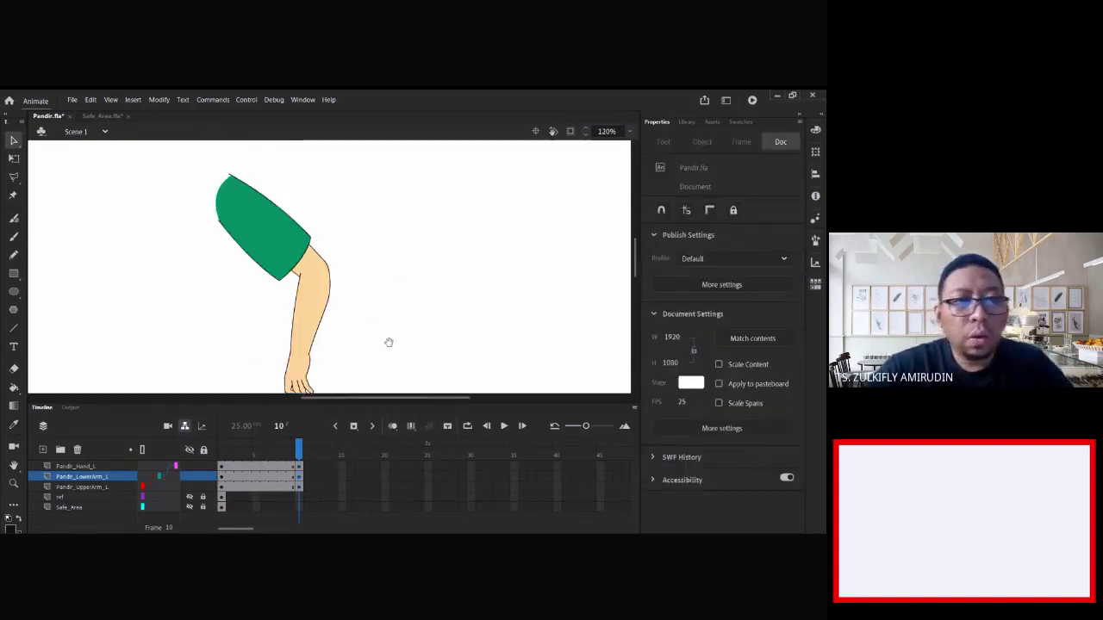
scroll(387, 342, down, 1)
click(328, 313)
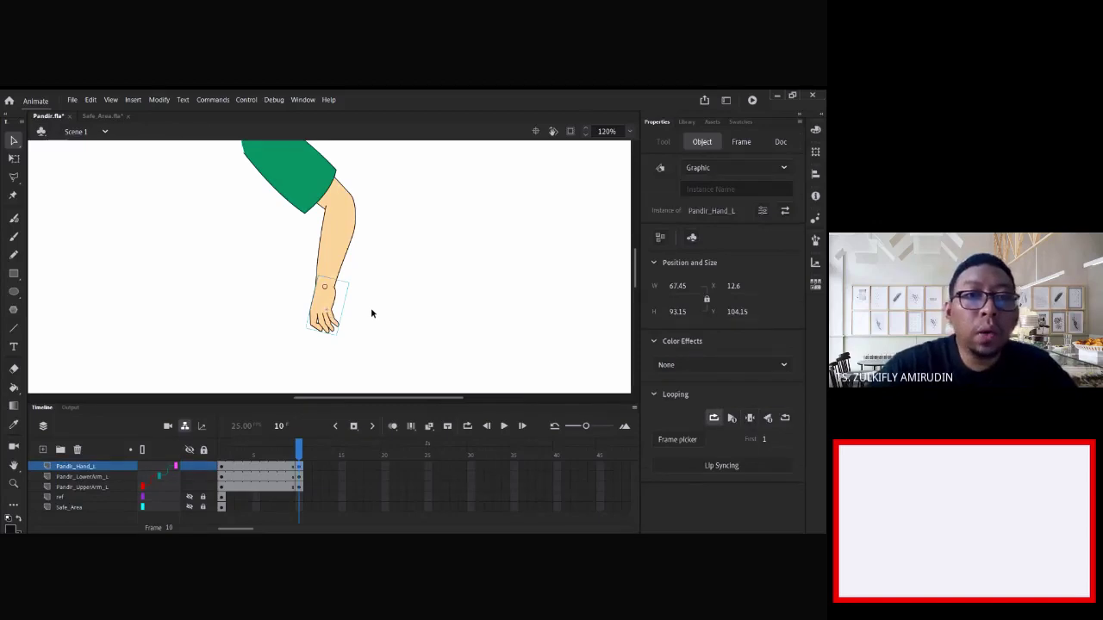
double_click(328, 306)
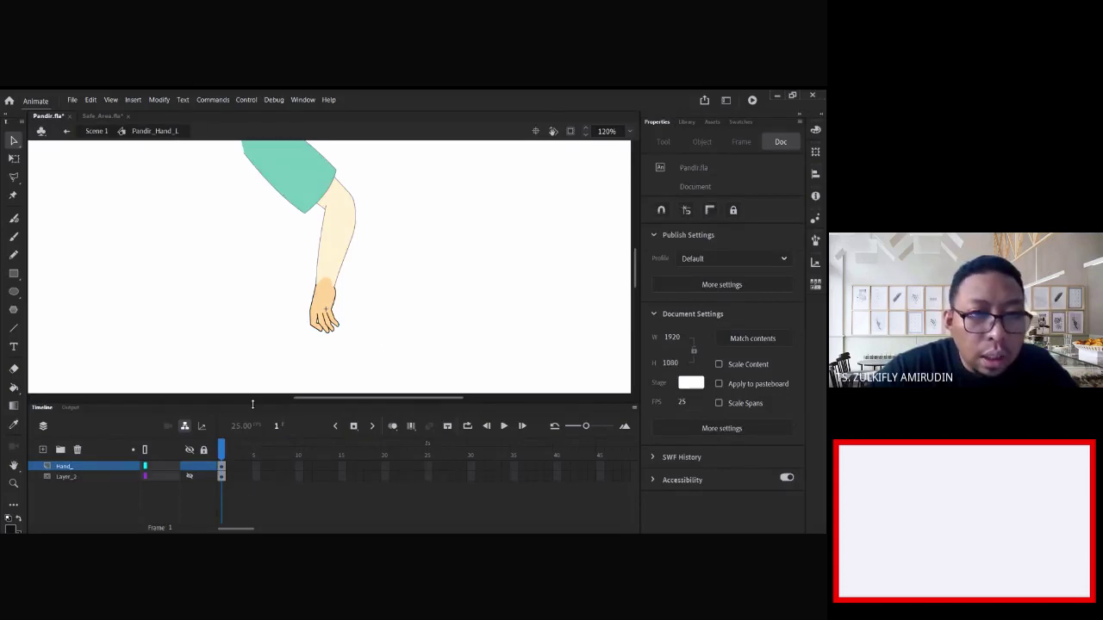
click(91, 131)
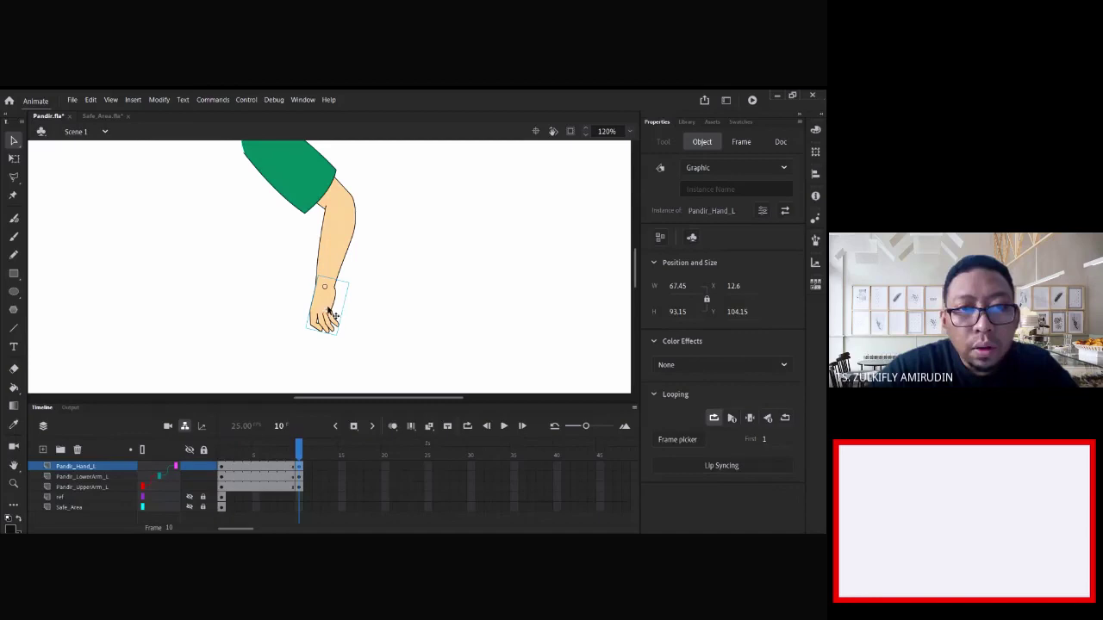
click(750, 418)
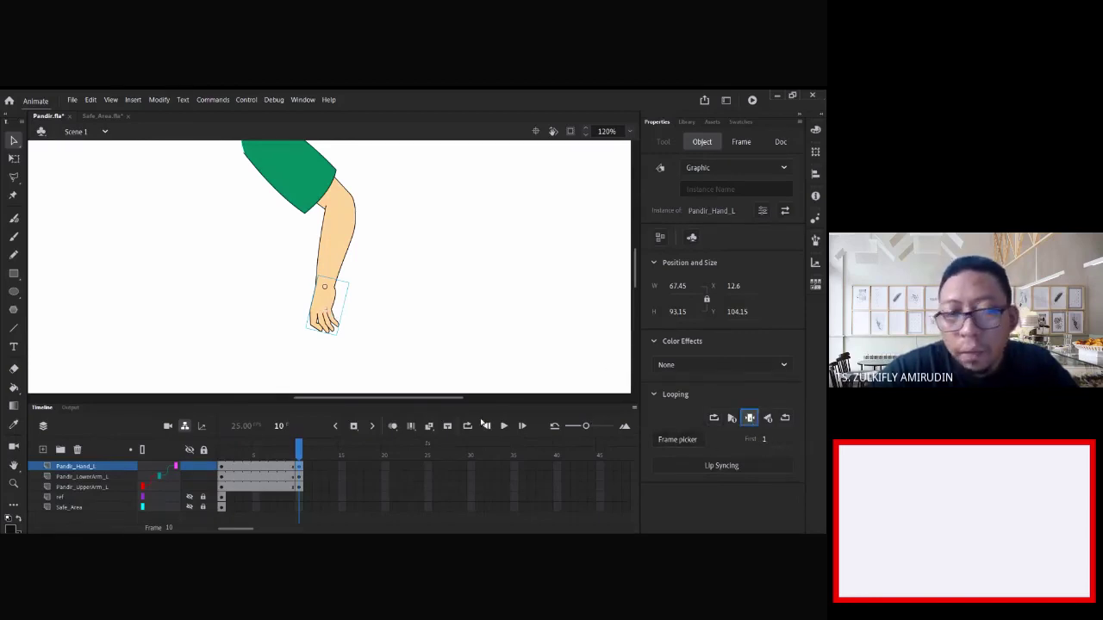
click(265, 467)
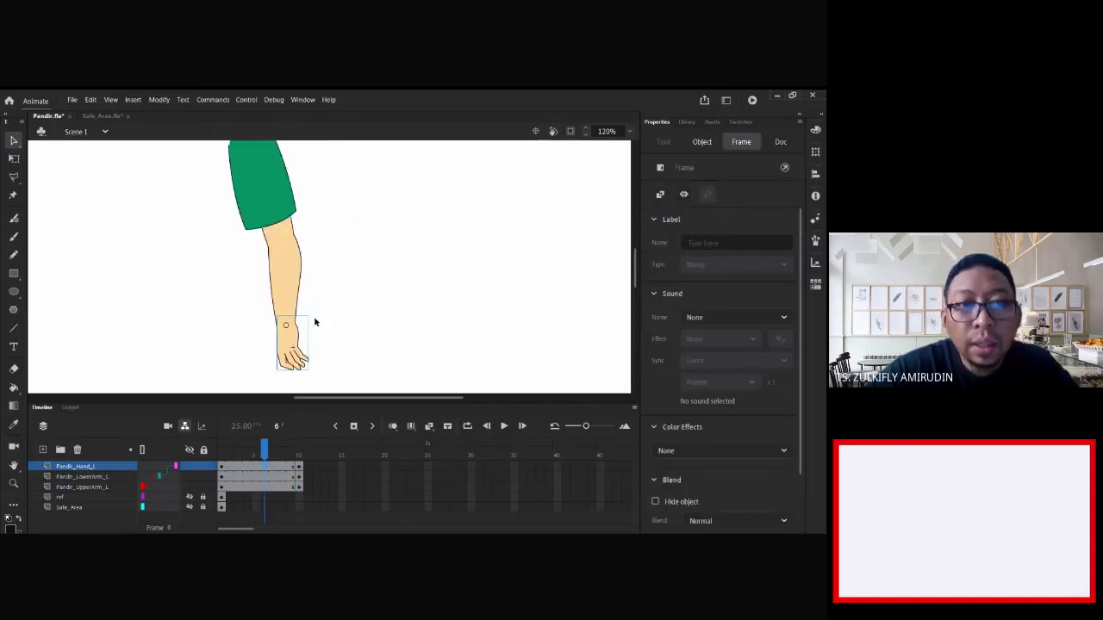
click(291, 353)
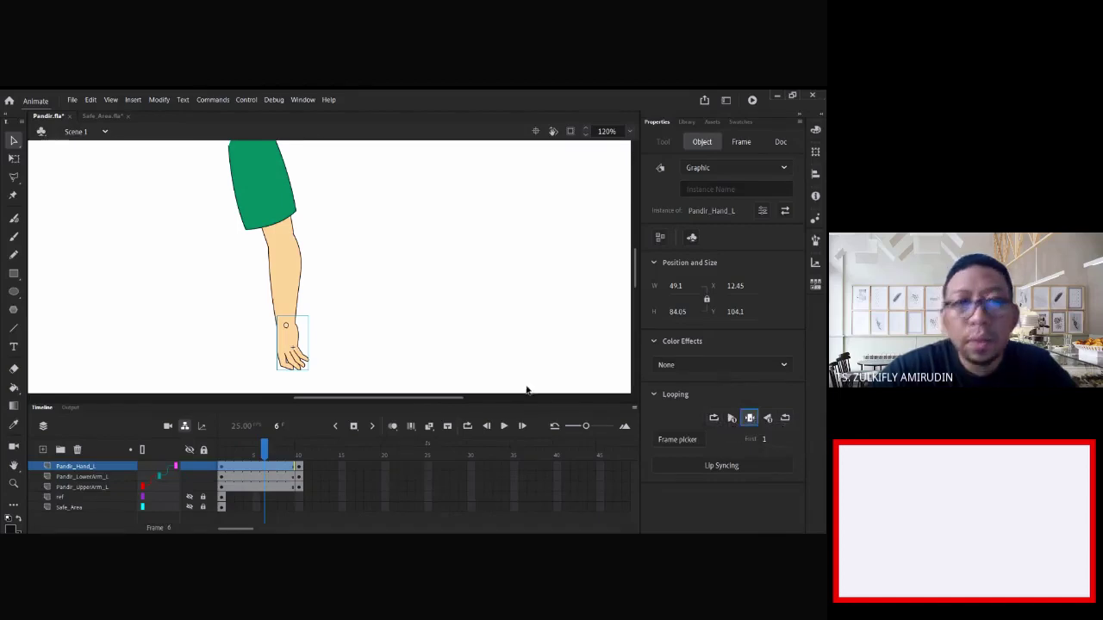
- Open the frame 10 hand symbol for editing and insert keyframes at frame 2 on both of its layers
click(298, 466)
click(304, 334)
click(324, 318)
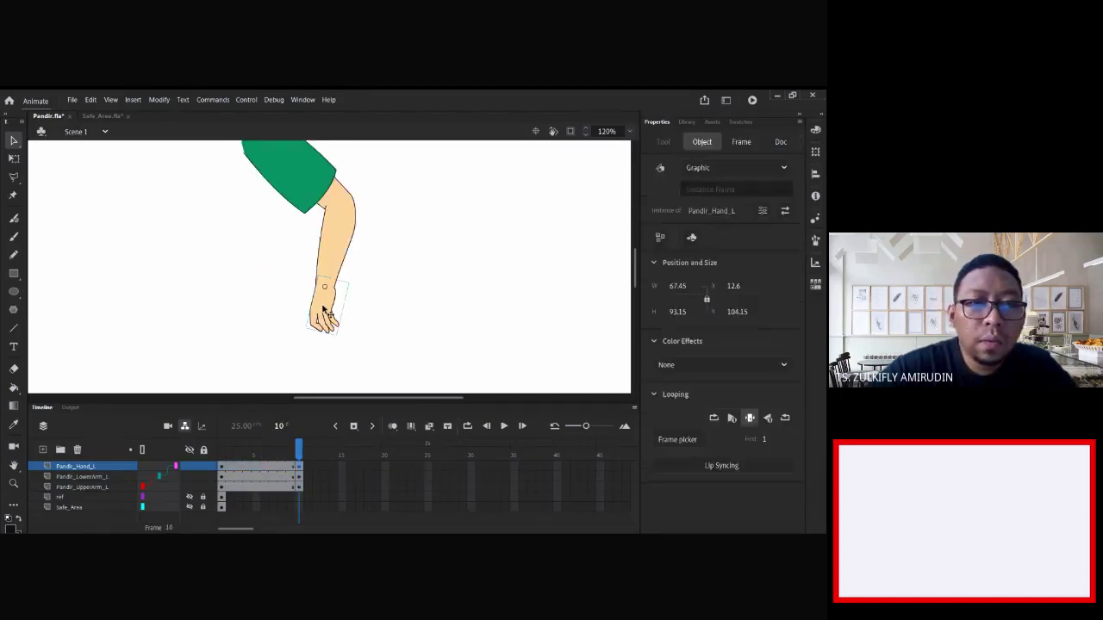
double_click(328, 315)
click(301, 313)
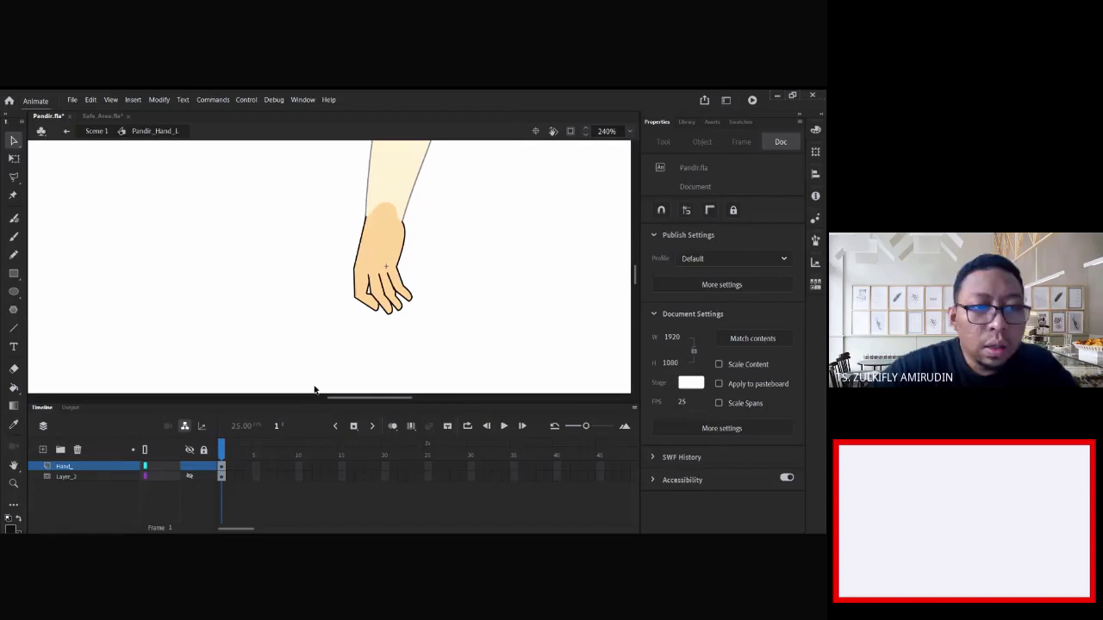
click(229, 466)
click(231, 478)
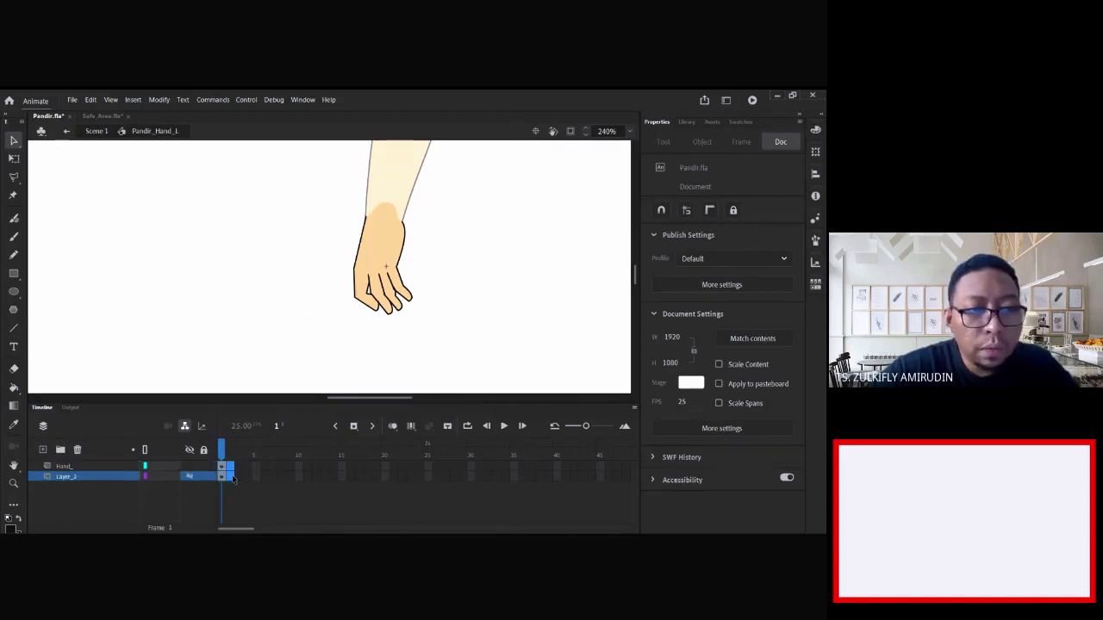
key(F6)
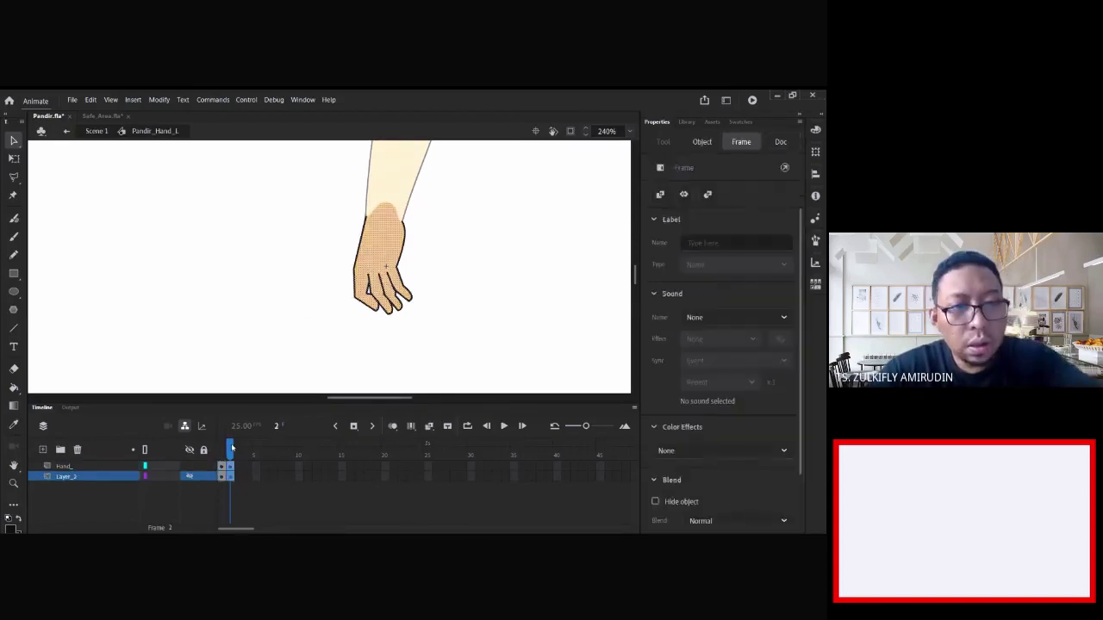
- Delete the open hand artwork at frame 2 inside the hand symbol
click(313, 312)
drag(322, 184, 430, 336)
key(Delete)
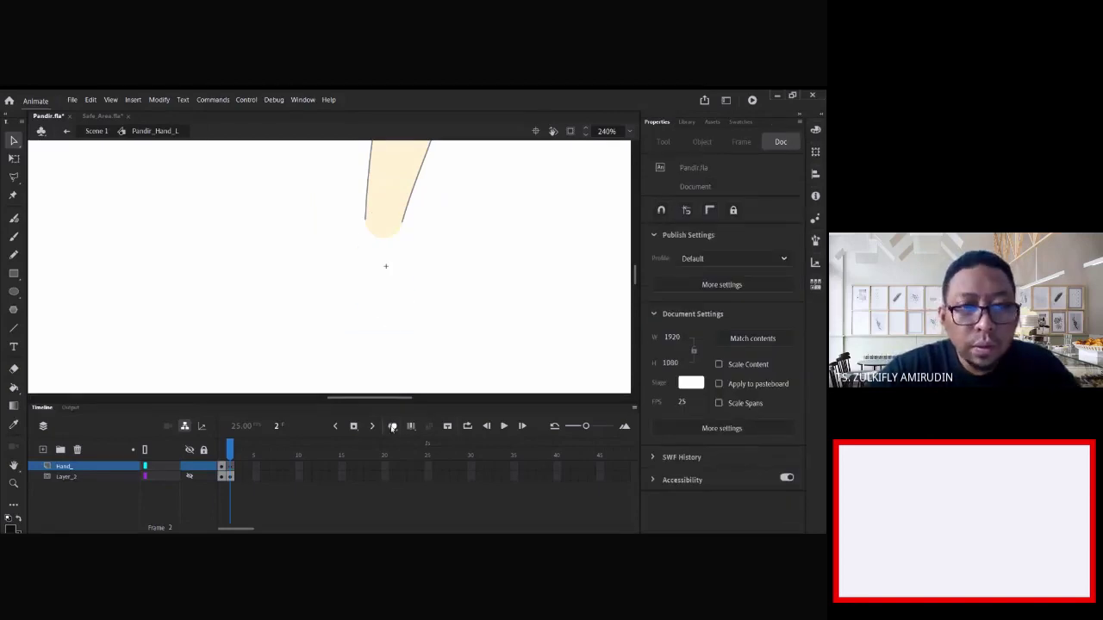
- With onion skinning on, draw a closed hand with a thumb and finger lines at frame 2 using the black Classic Brush
click(392, 426)
ctrl+click(399, 241)
click(13, 255)
click(14, 239)
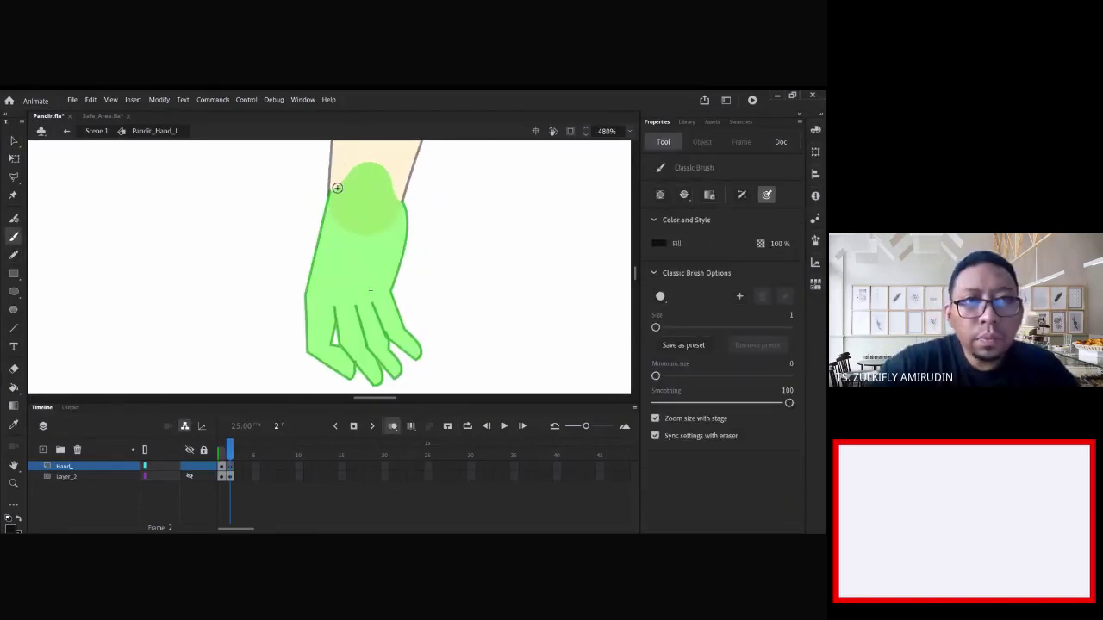
mouse_move(328, 193)
mouse_down()
mouse_move(291, 277)
mouse_move(317, 306)
mouse_up()
mouse_move(318, 287)
mouse_down()
mouse_move(341, 310)
mouse_move(404, 276)
mouse_move(388, 280)
mouse_up()
mouse_move(346, 288)
mouse_down()
mouse_move(355, 308)
mouse_move(385, 305)
mouse_move(389, 285)
mouse_up()
drag(405, 204, 411, 263)
mouse_move(310, 231)
mouse_down()
mouse_move(269, 238)
mouse_move(304, 261)
mouse_up()
mouse_move(386, 193)
mouse_down()
mouse_move(356, 211)
mouse_move(369, 214)
mouse_up()
key(ctrl+z)
- Close the hand outline at the wrist with a curved dark purple brush line
click(658, 244)
click(553, 290)
mouse_move(297, 215)
mouse_down()
mouse_move(358, 200)
mouse_move(379, 225)
mouse_up()
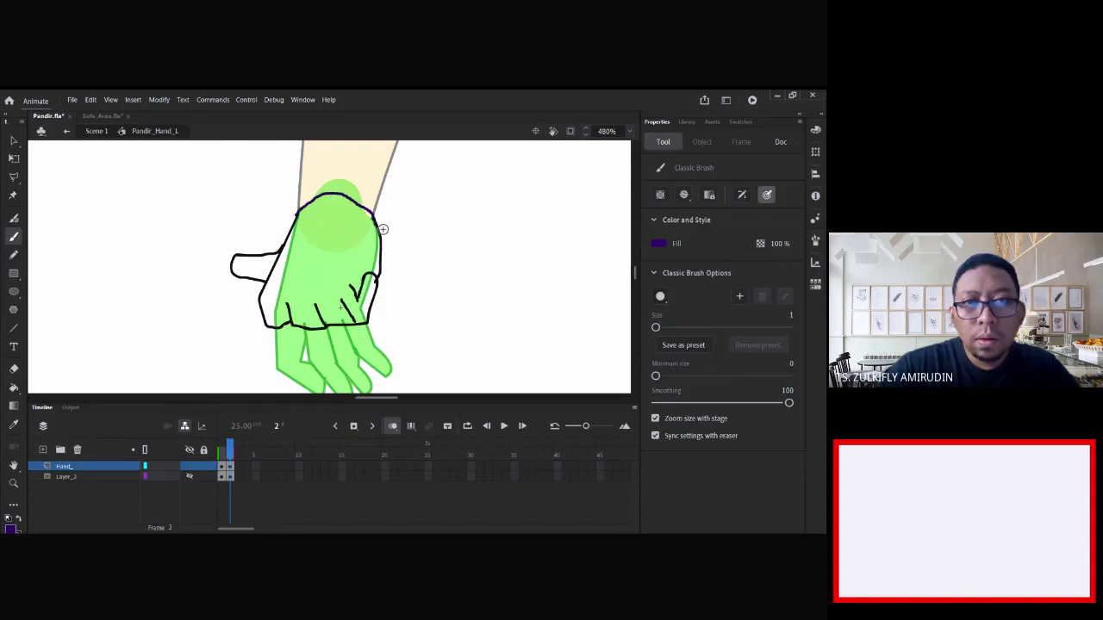
- Fill the palm and thumb with the skin colour and delete the purple closing line at the wrist
key(k)
click(658, 244)
click(468, 334)
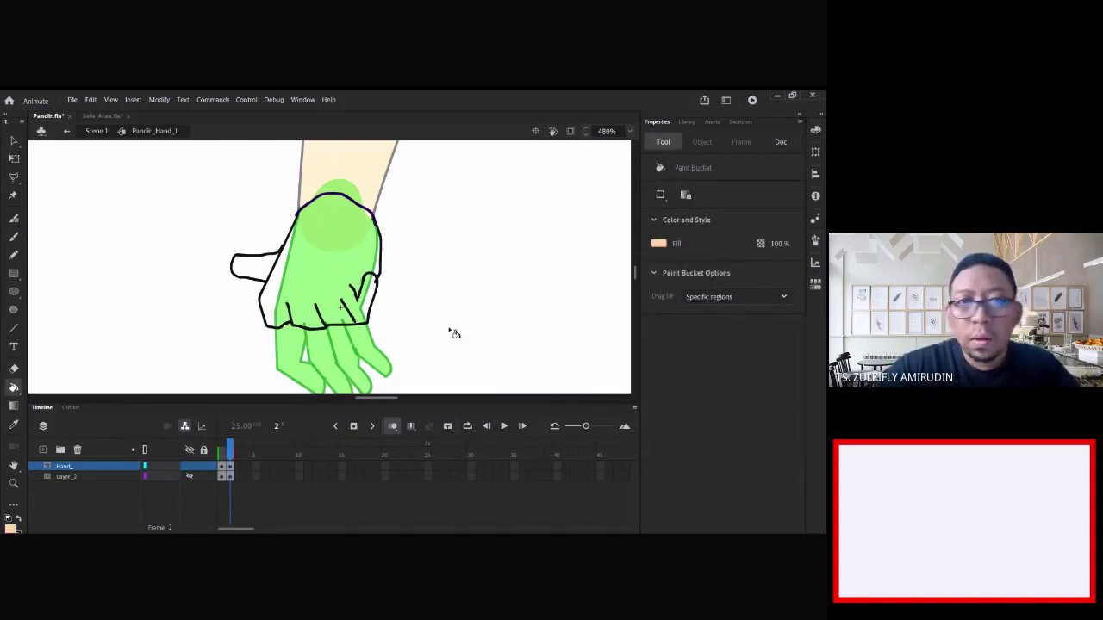
click(327, 267)
click(259, 266)
key(v)
click(320, 198)
key(Delete)
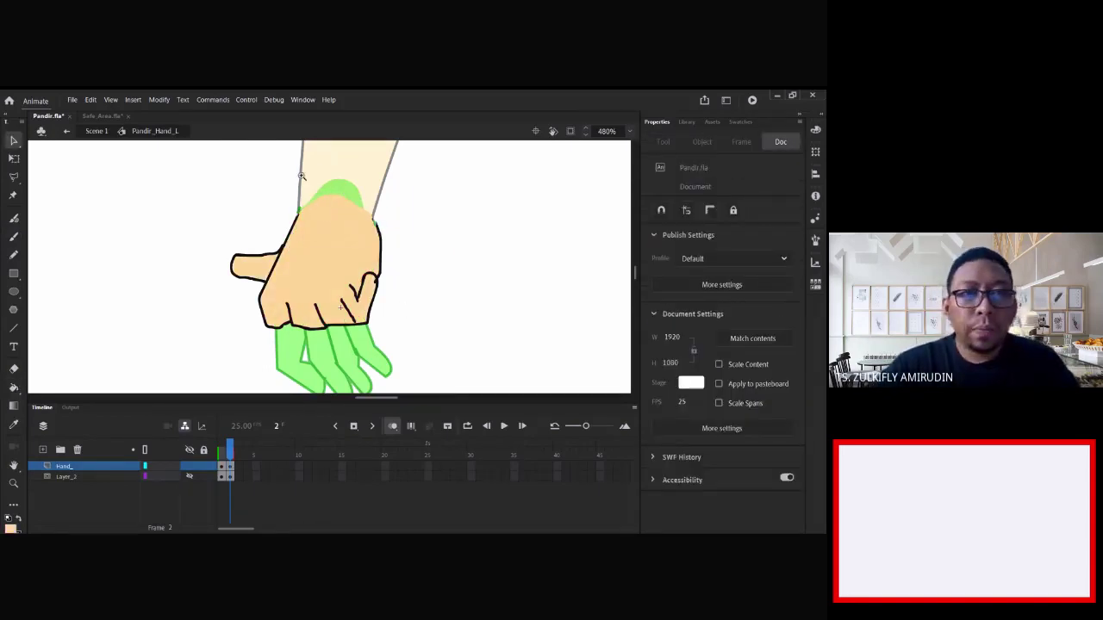
- Return to Scene 1 and assign drawing 2 to the frame 10 hand with the Frame Picker
drag(301, 176, 406, 247)
drag(407, 314, 395, 288)
double_click(438, 299)
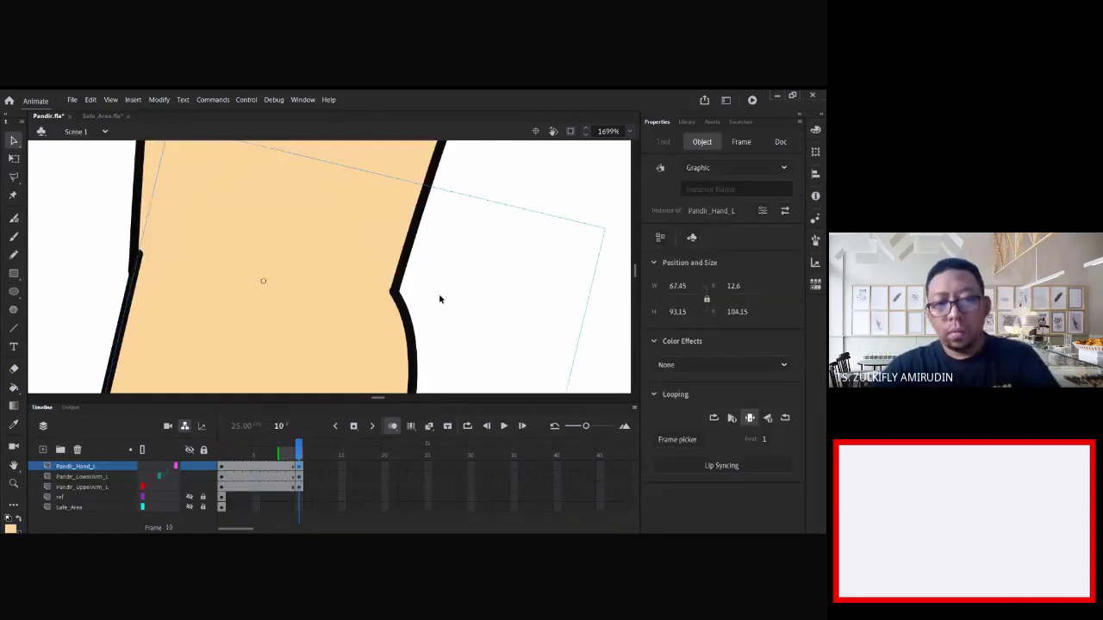
scroll(438, 297, down, 5)
click(408, 315)
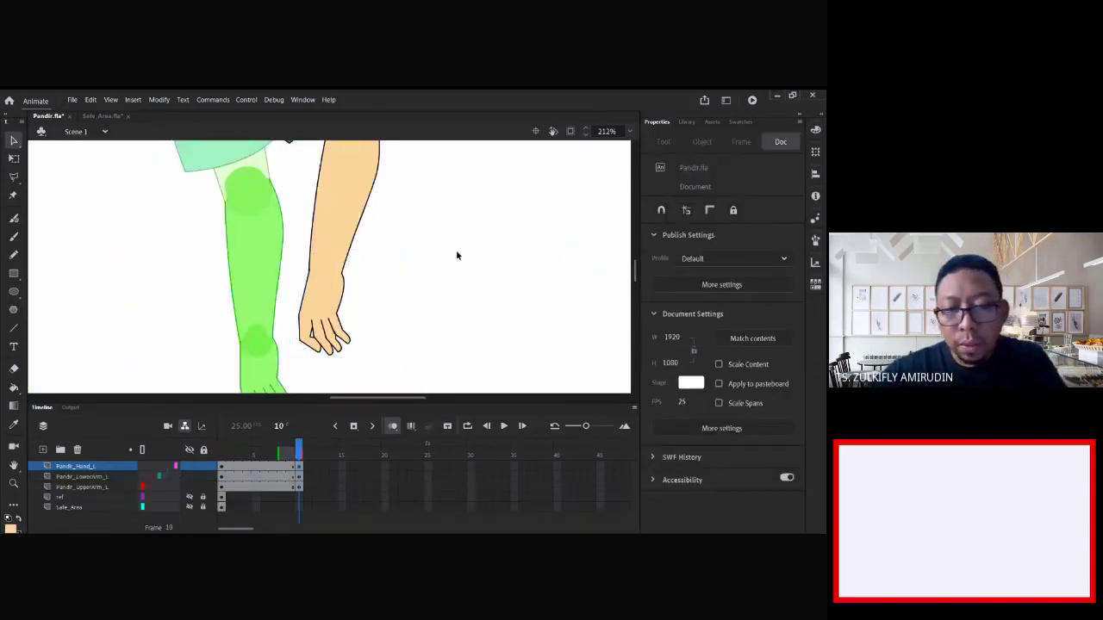
click(324, 317)
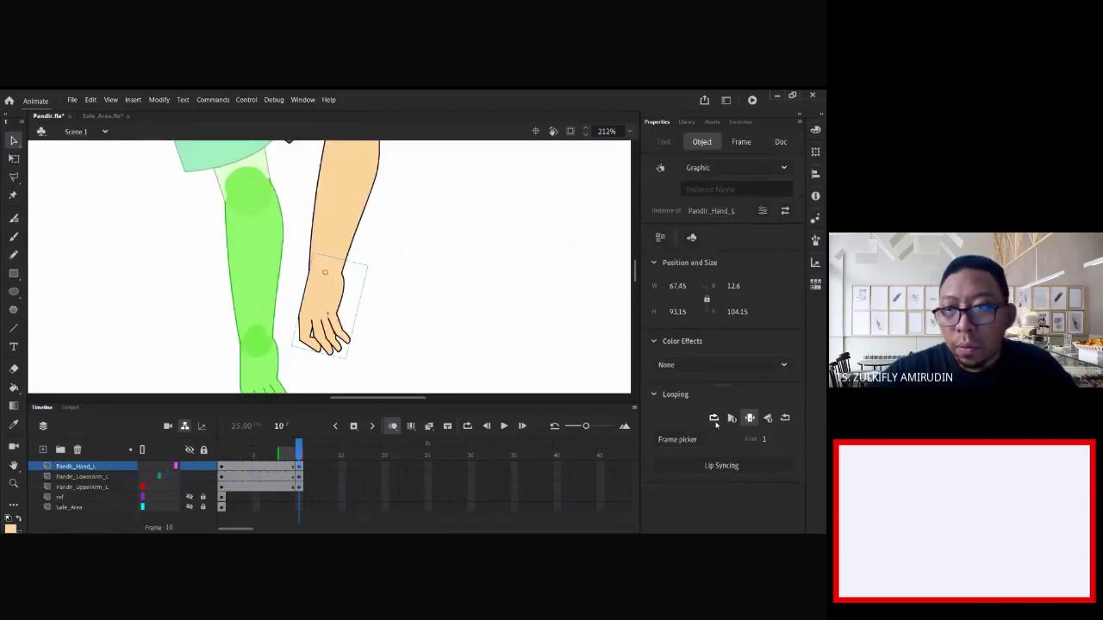
click(679, 441)
click(731, 336)
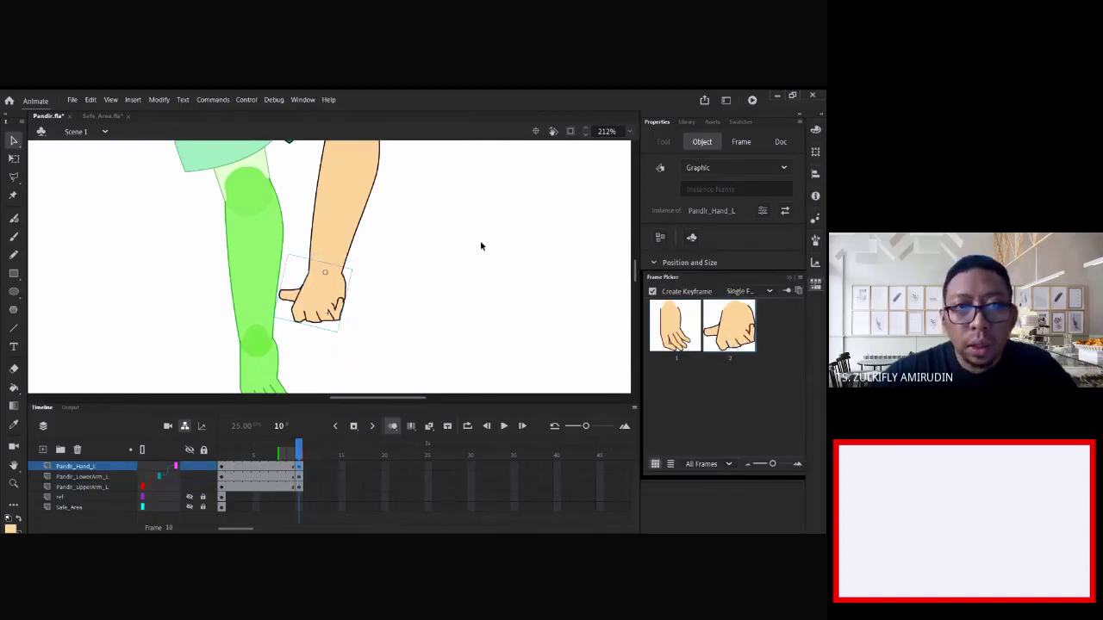
- Turn off onion skinning and scrub between frames 9 and 10 to check the hand change
click(480, 246)
key(ctrl+minus)
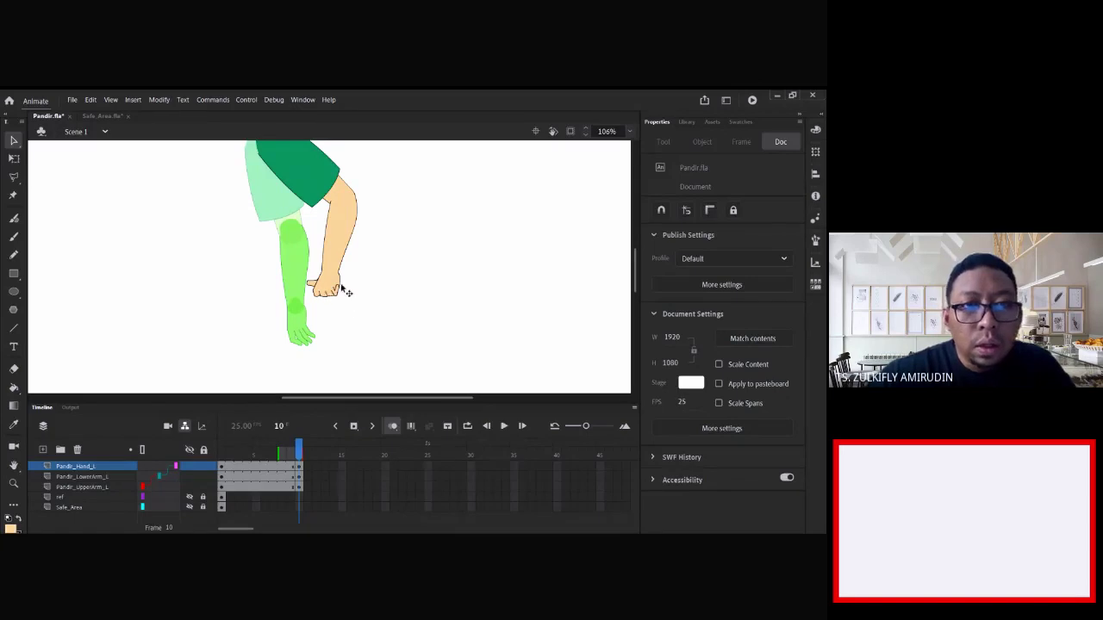
click(290, 466)
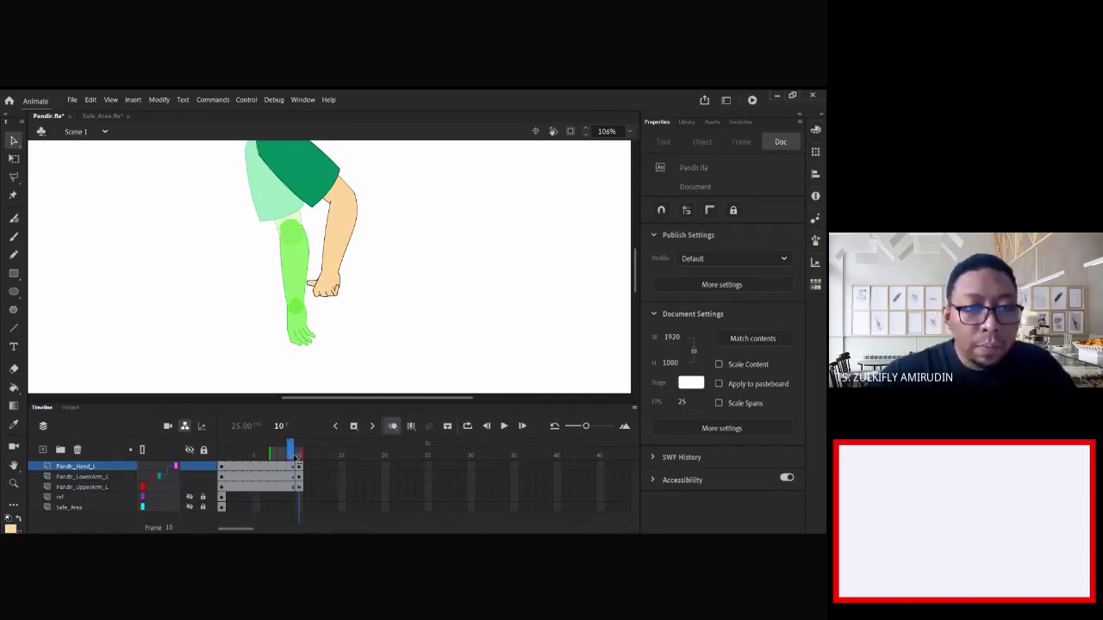
click(393, 426)
mouse_move(291, 448)
mouse_down()
mouse_move(223, 448)
mouse_move(299, 446)
mouse_up()
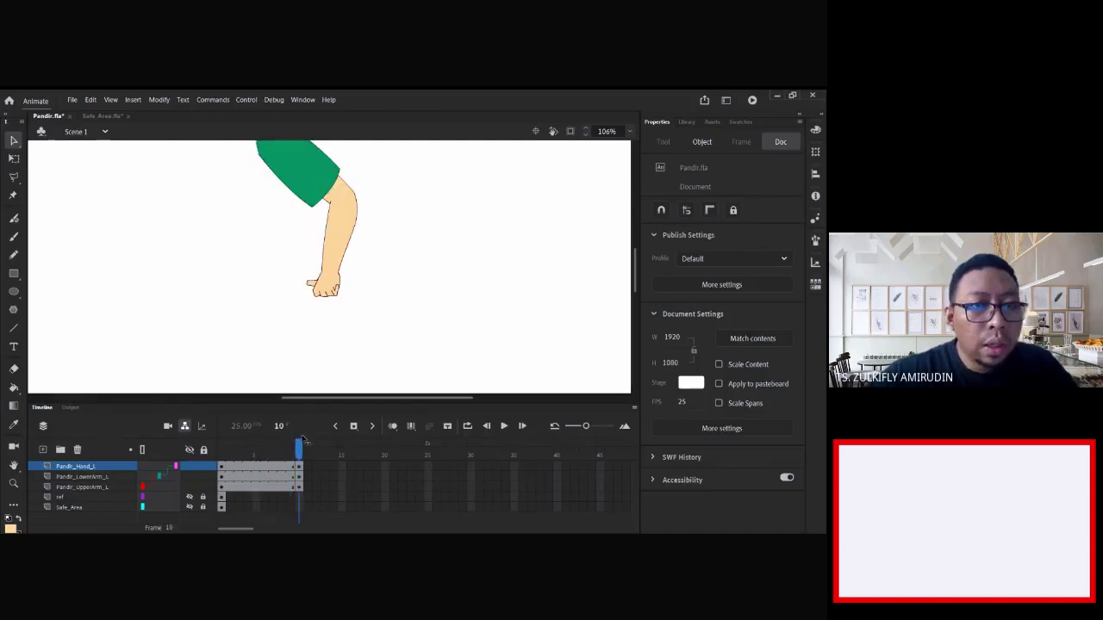
- Convert frame 6 of the three arm layers to keyframes, create a classic tween to frame 10, and scrub through it
click(276, 466)
click(266, 486)
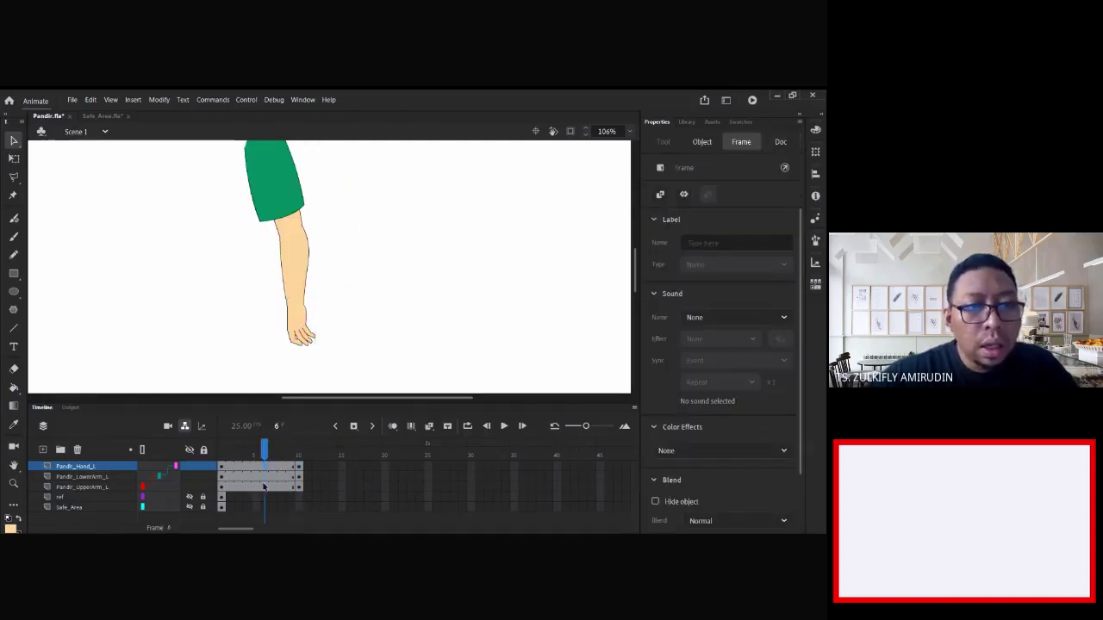
click(266, 488)
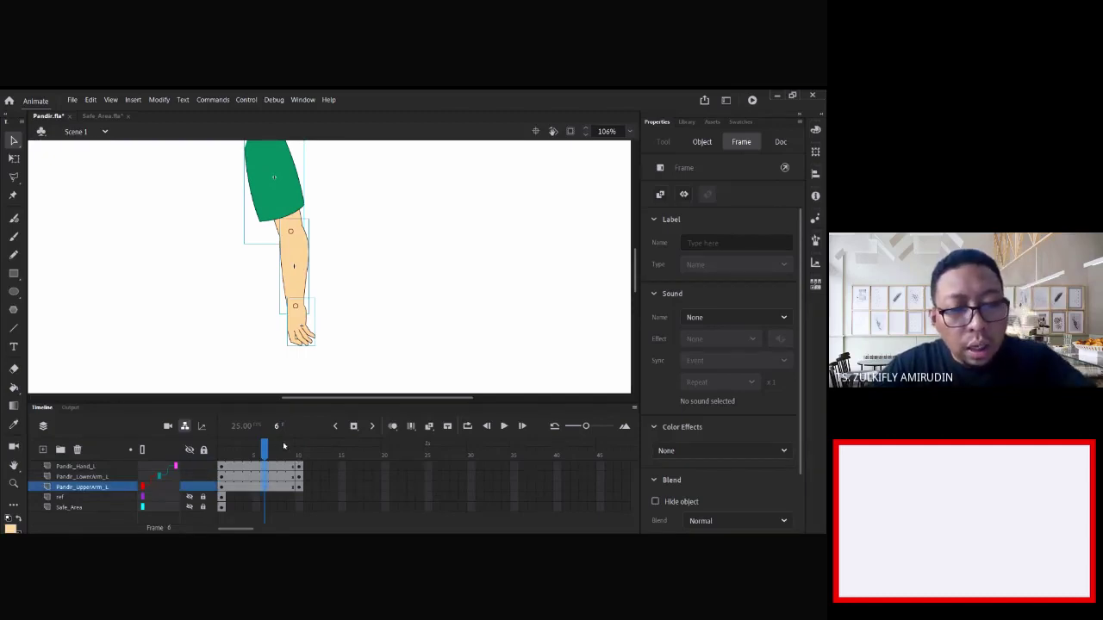
right_click(265, 477)
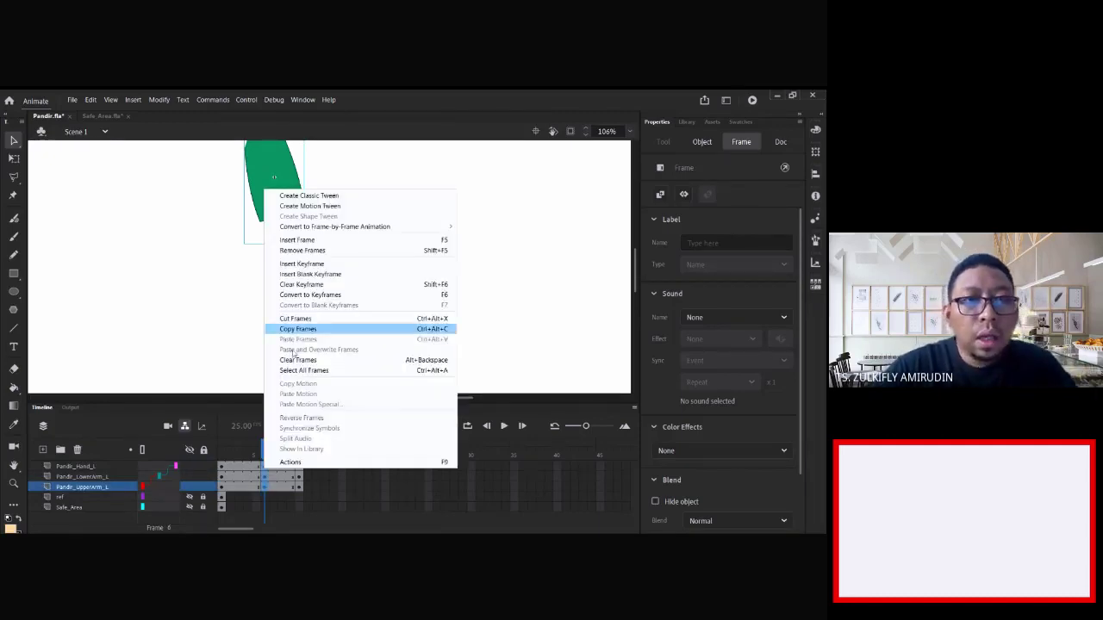
click(331, 198)
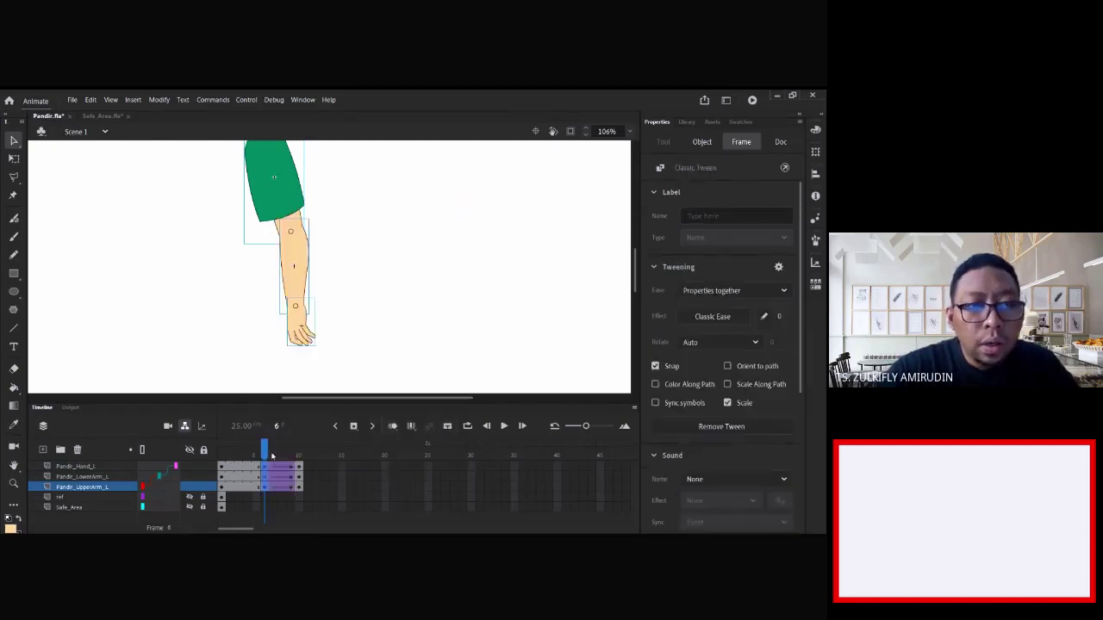
drag(273, 456, 231, 463)
click(348, 338)
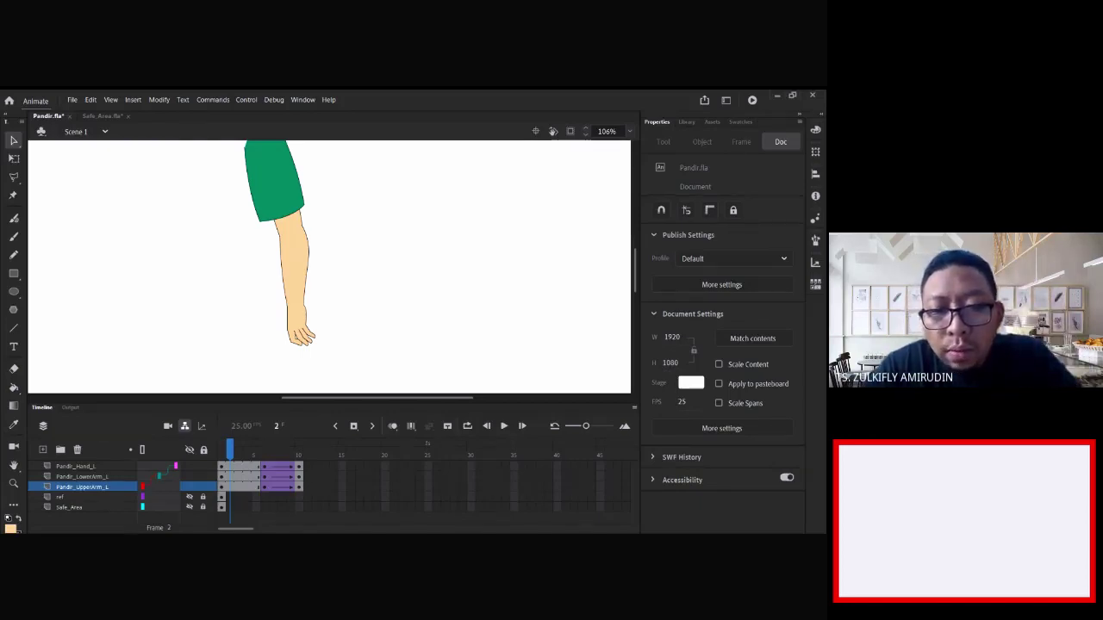
- Remove frames 6 to 10 from the hand, lower arm and upper arm layers
scroll(513, 369, up, 2)
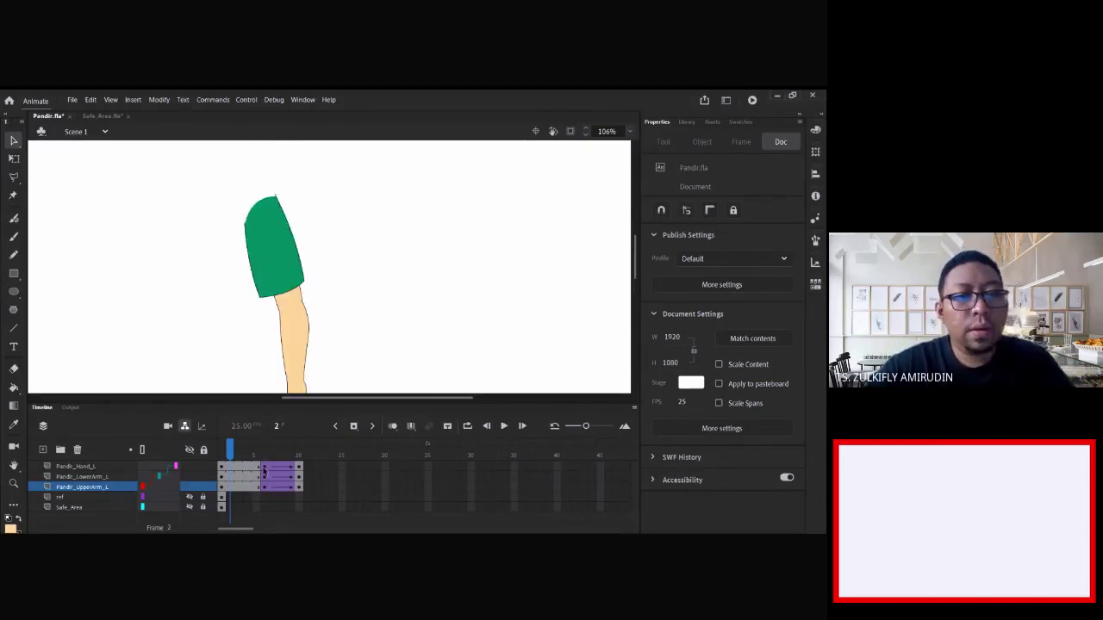
click(264, 466)
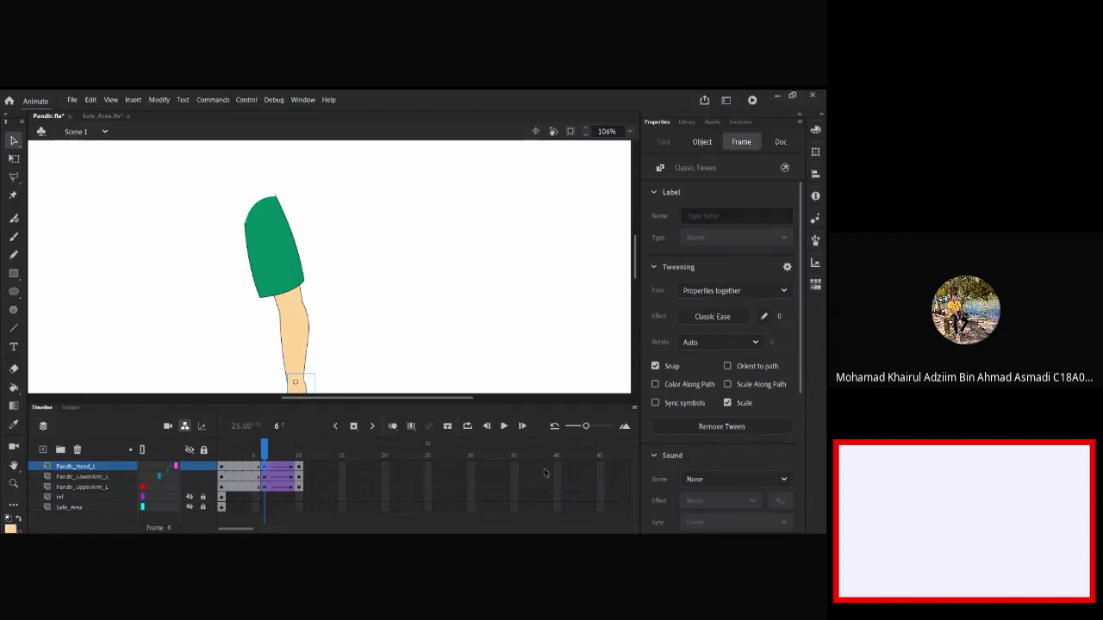
shift+click(296, 487)
right_click(295, 488)
click(345, 385)
key(Return)
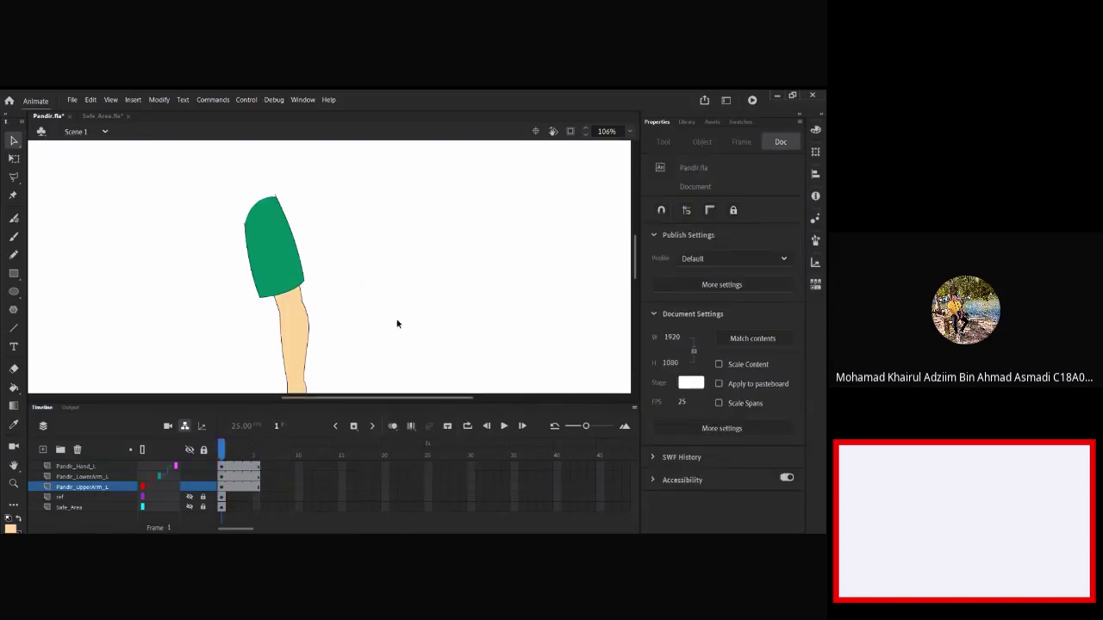
- Show the ref layer to compare the arm with the full character, and select that layer
scroll(372, 324, down, 3)
click(190, 497)
scroll(340, 278, up, 3)
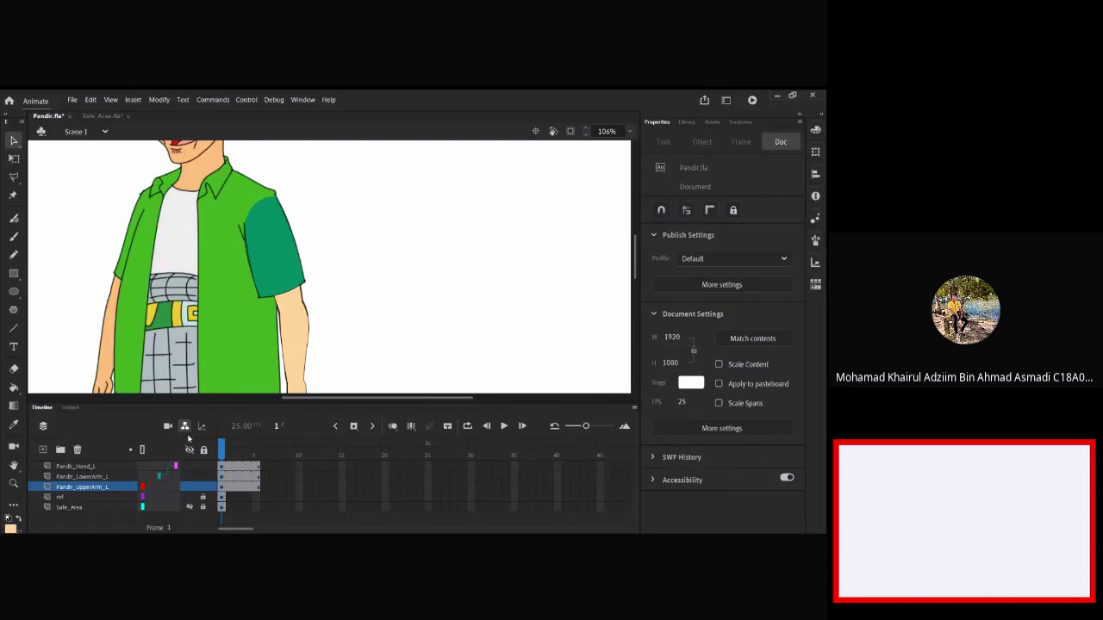
scroll(215, 257, up, 2)
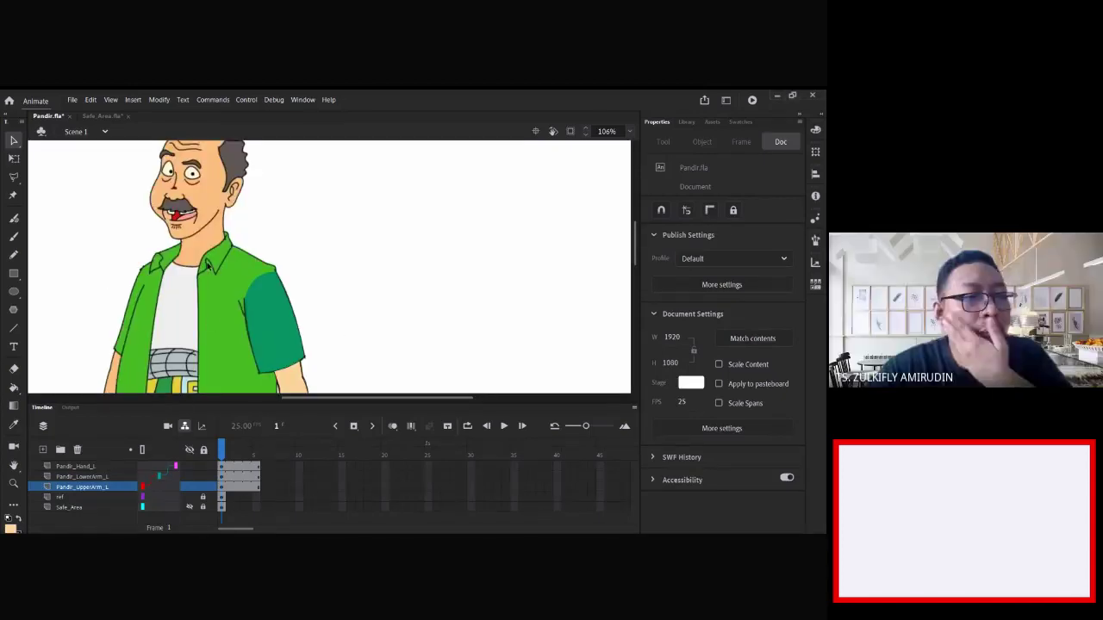
click(83, 466)
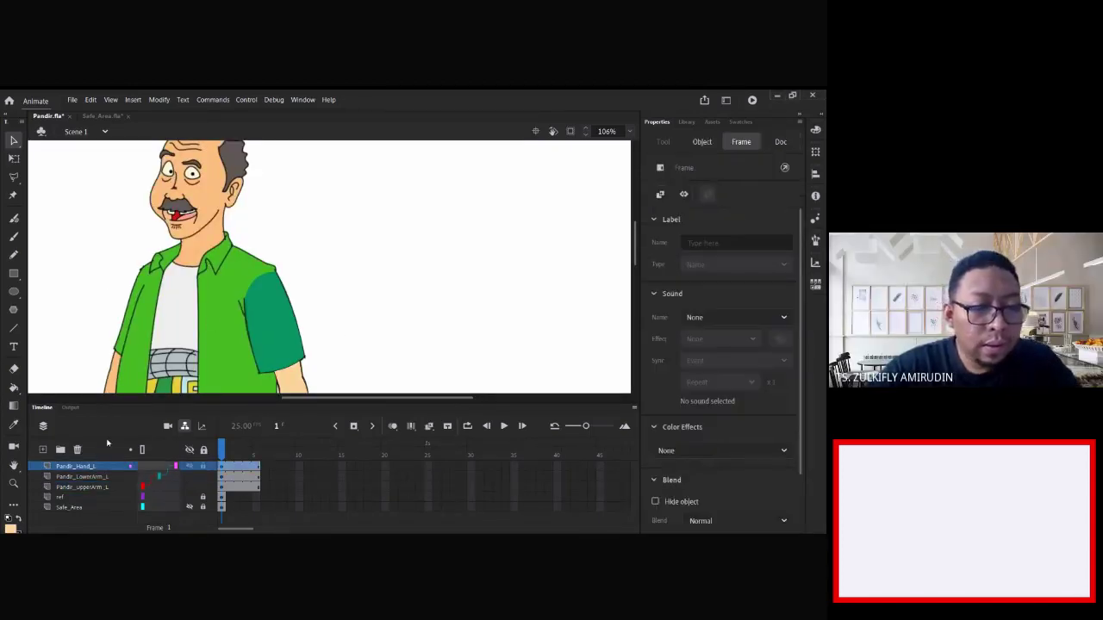
click(102, 497)
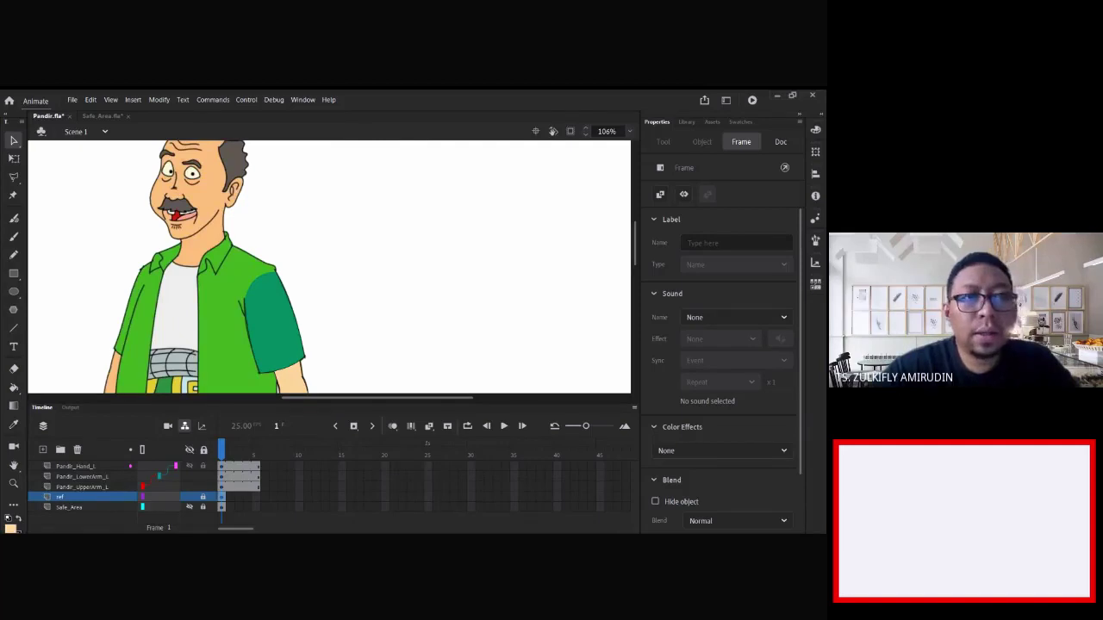
- Add a new layer above the ref layer, hide the layer parenting view, and show the three arm layers as outlines
click(43, 449)
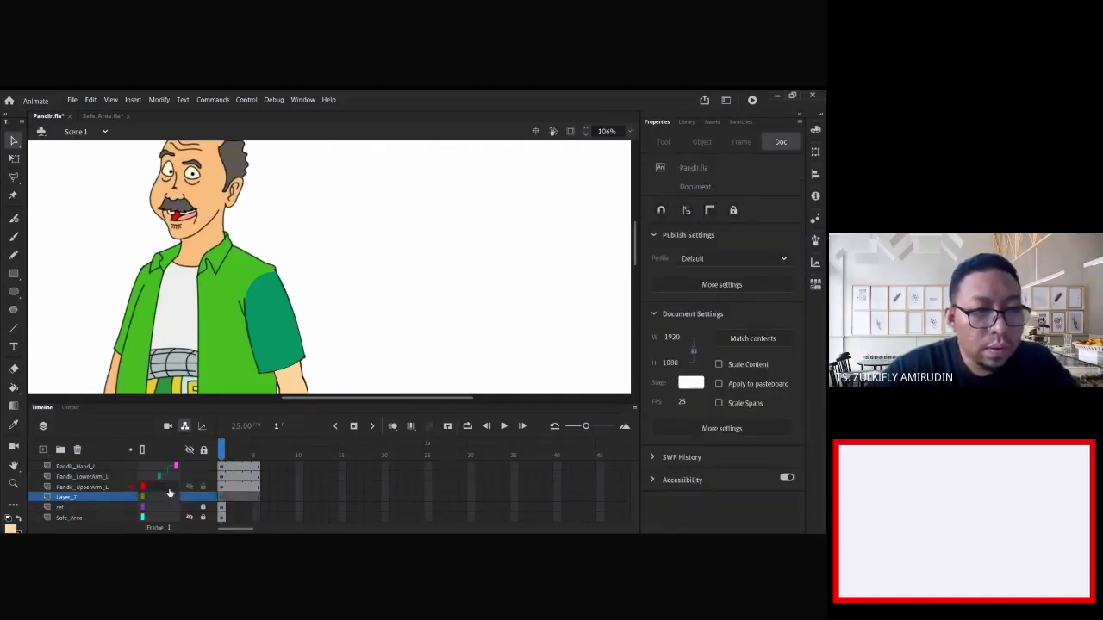
click(184, 425)
drag(176, 487, 175, 466)
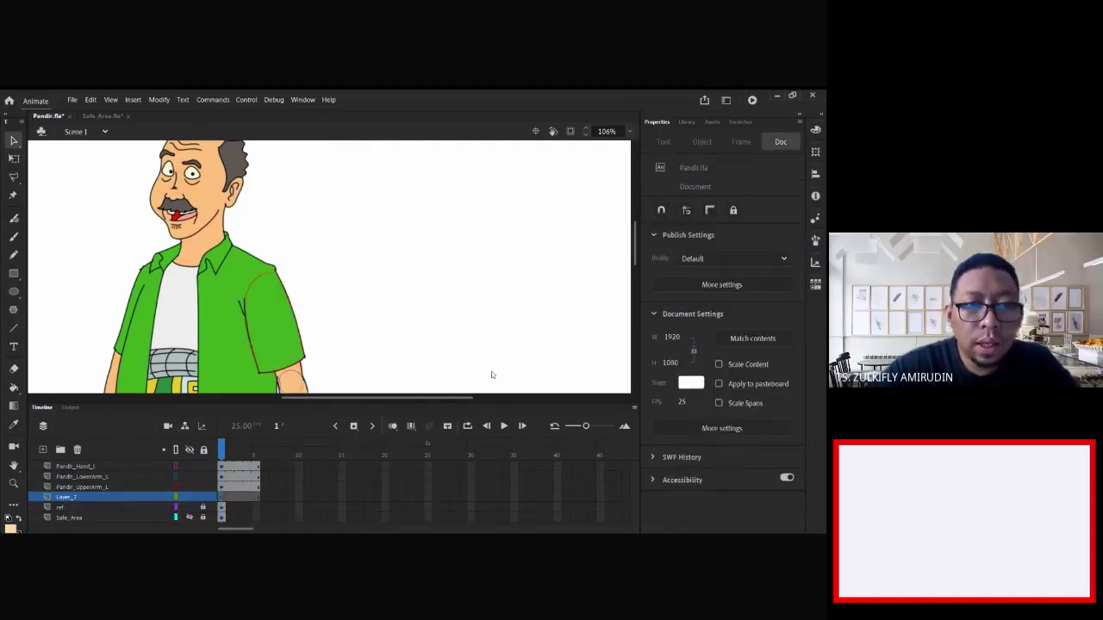
- Try a black straight line across the character's shoulders, and set the Line tool's stroke colour to red
scroll(492, 374, down, 3)
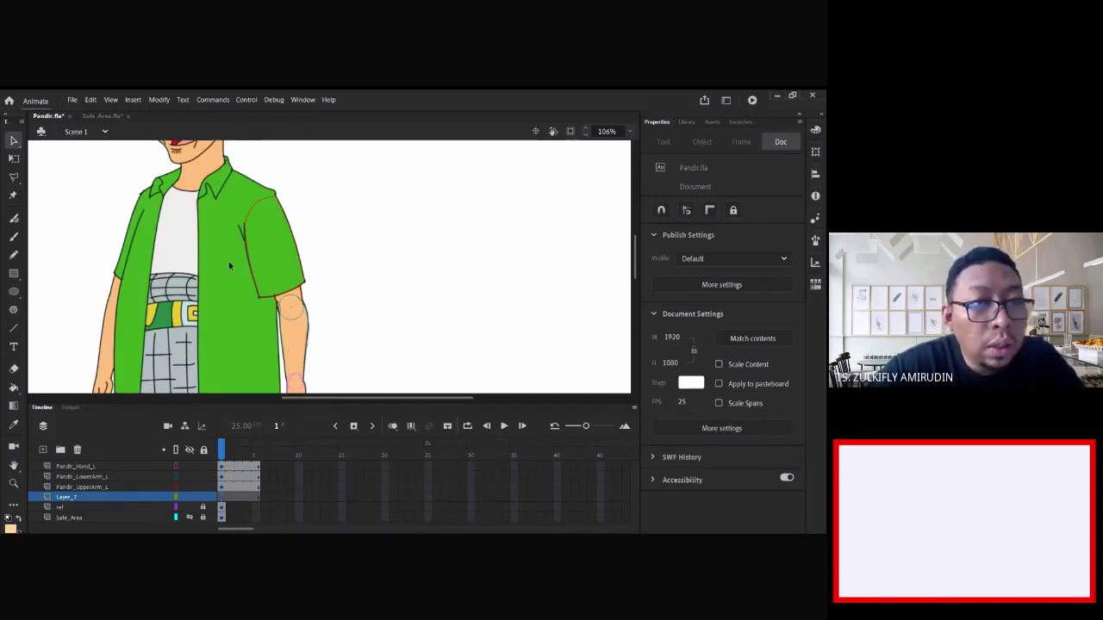
scroll(276, 289, down, 6)
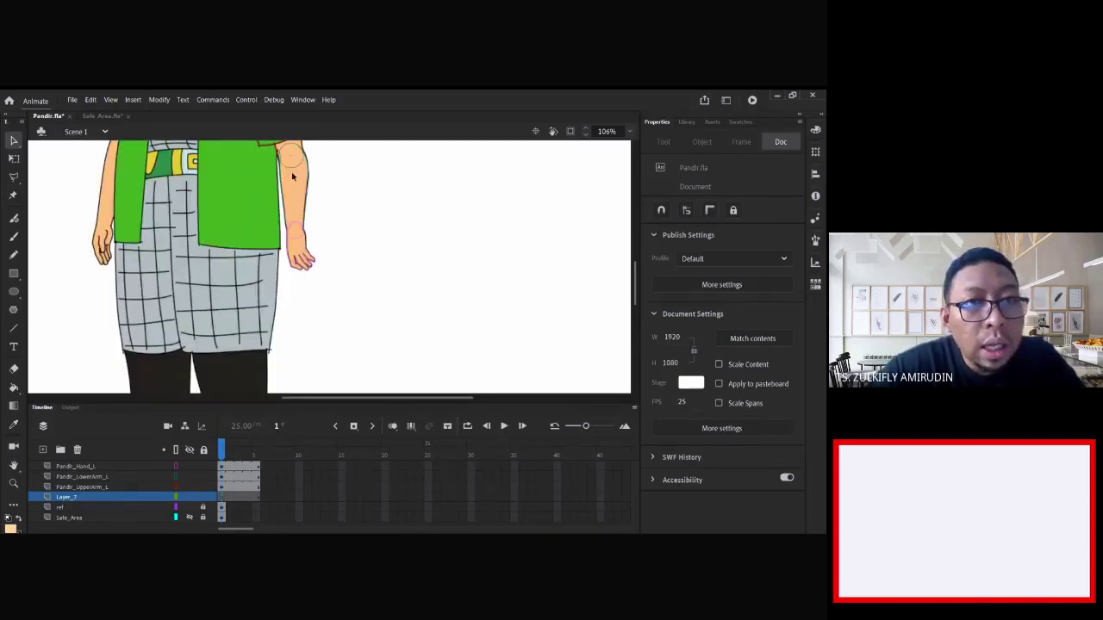
scroll(286, 207, up, 3)
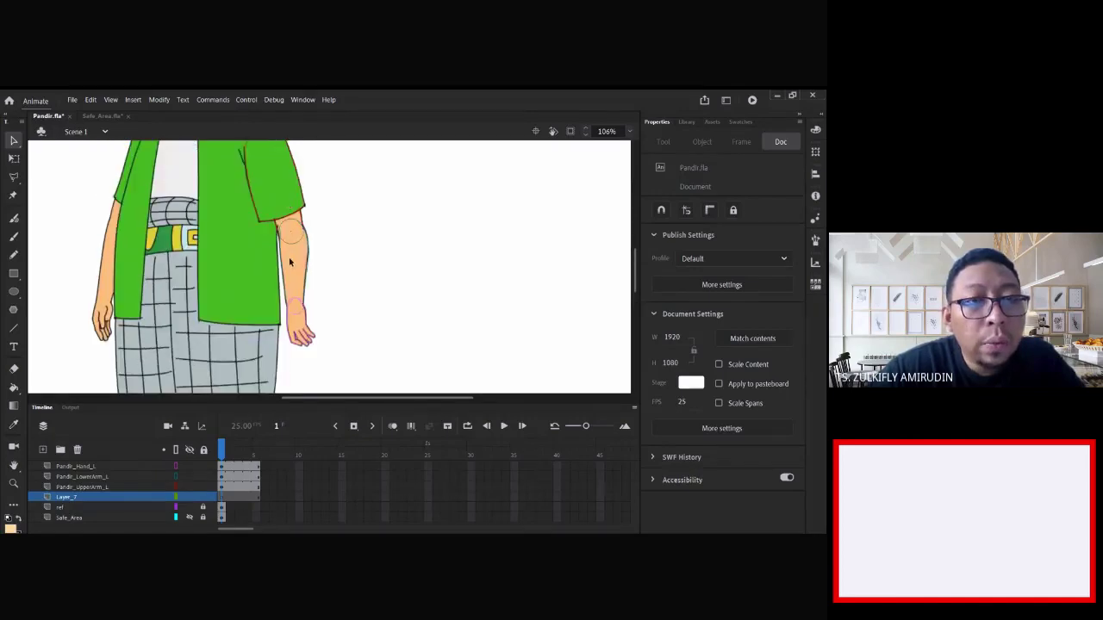
scroll(290, 261, up, 6)
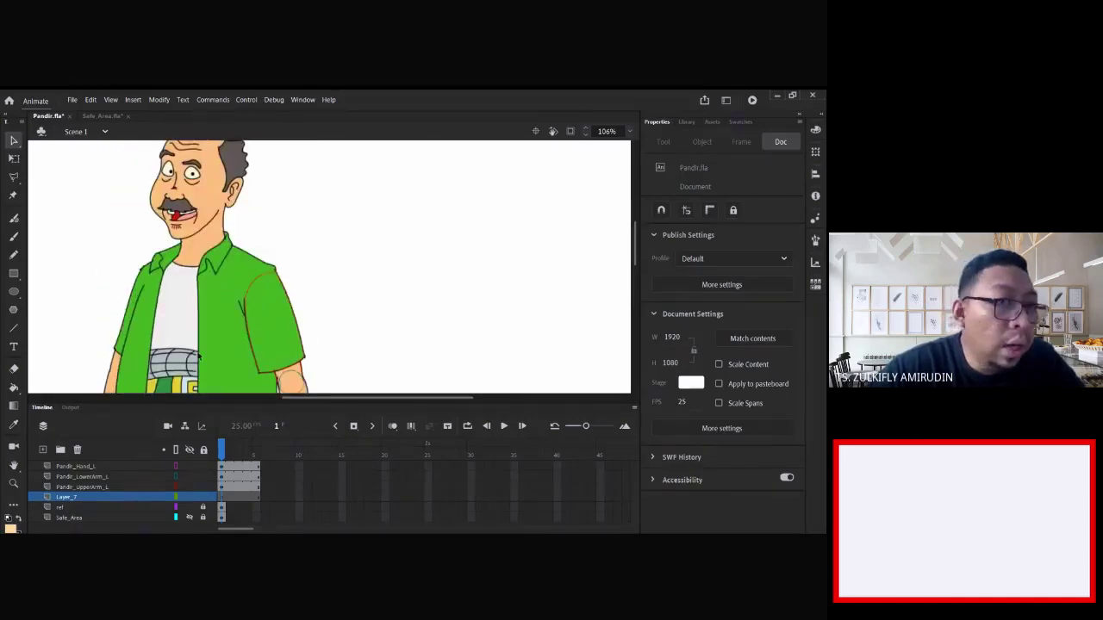
scroll(205, 296, down, 3)
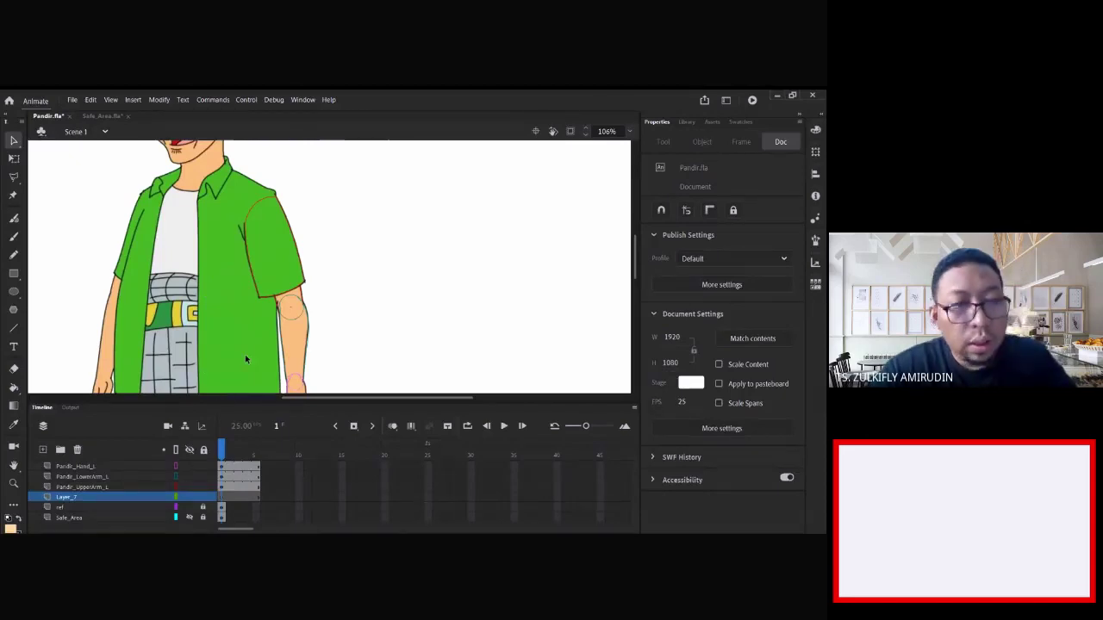
key(n)
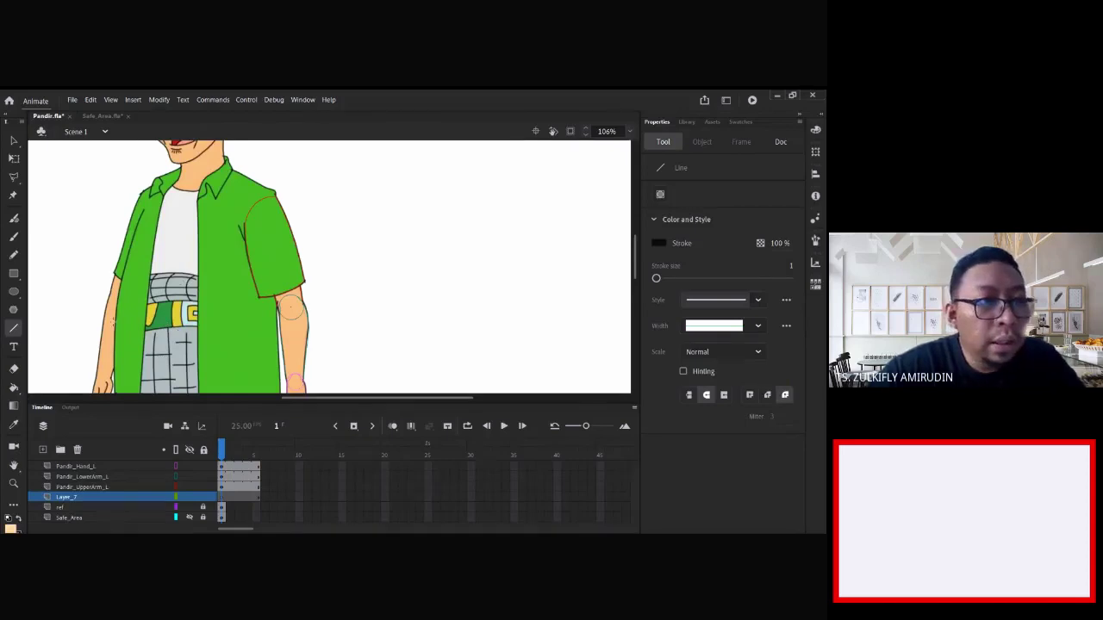
click(659, 246)
click(490, 281)
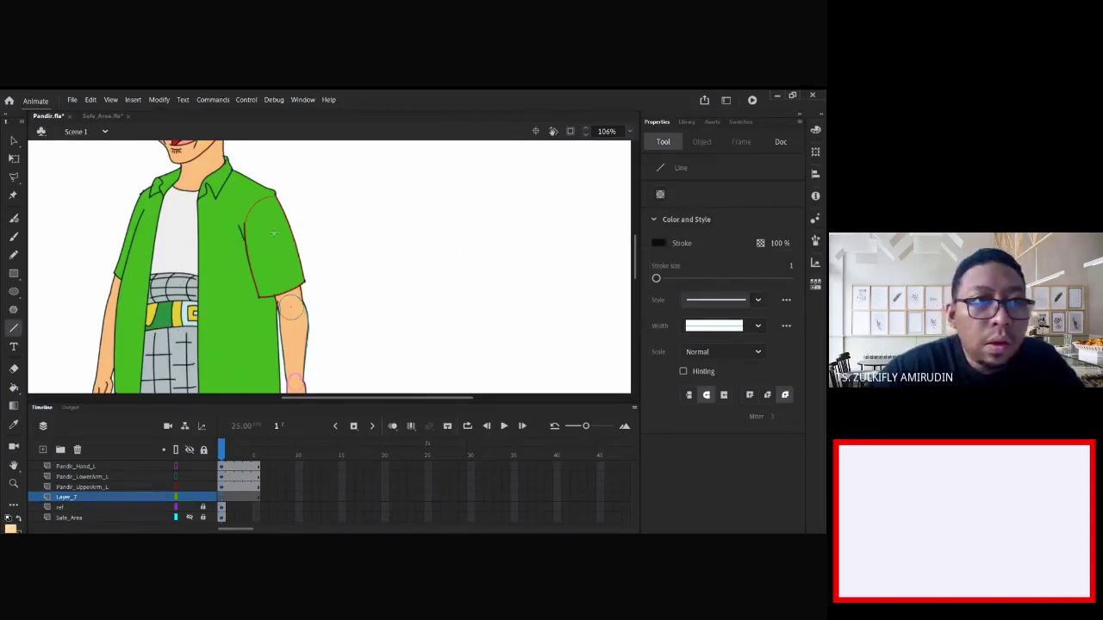
drag(152, 194, 277, 193)
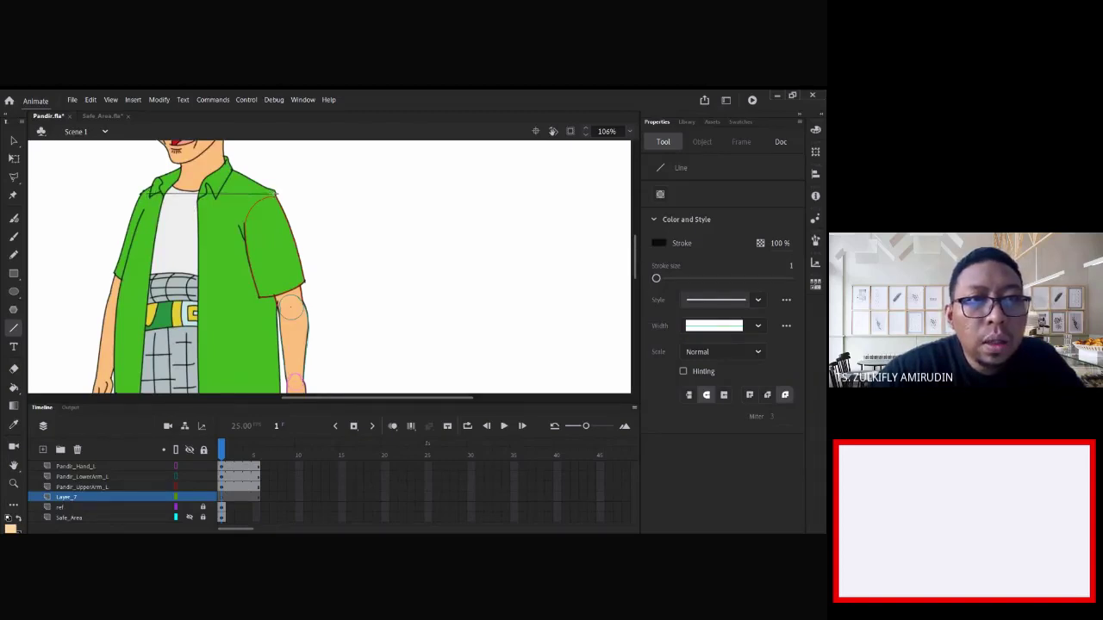
click(658, 243)
click(477, 319)
- Try a curved red line from shoulder to shoulder on the new layer, and undo it
key(ctrl+=)
drag(274, 254, 538, 259)
key(v)
drag(411, 259, 396, 221)
key(ctrl+z)
key(ctrl+z)
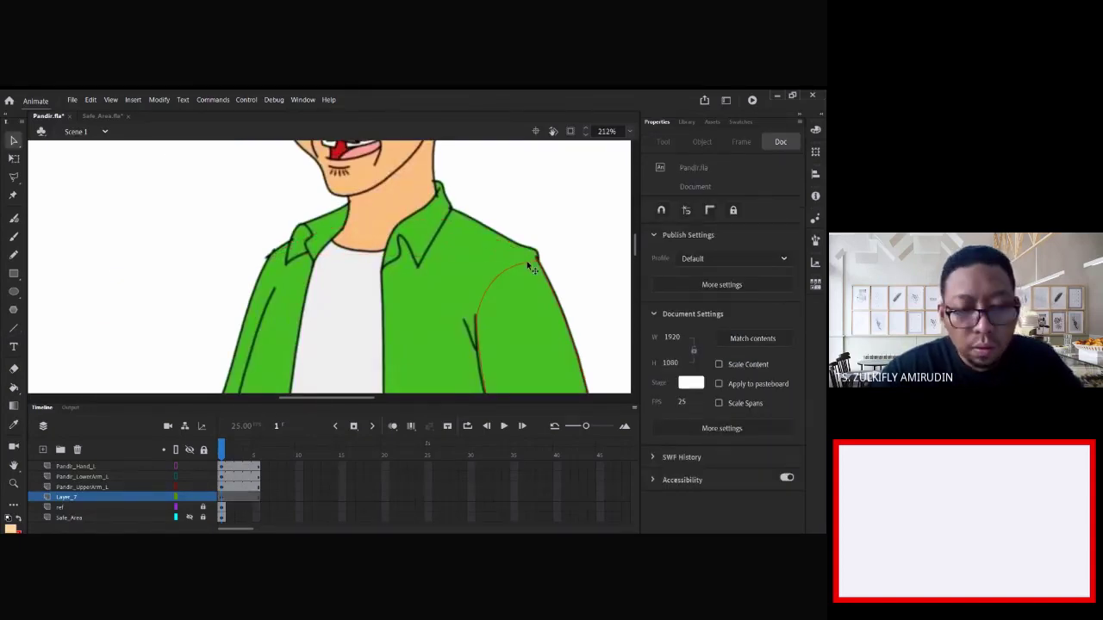
- Draw red guide lines for the torso along the shoulders to the collar, down both sides and across the waist
key(n)
drag(537, 257, 451, 210)
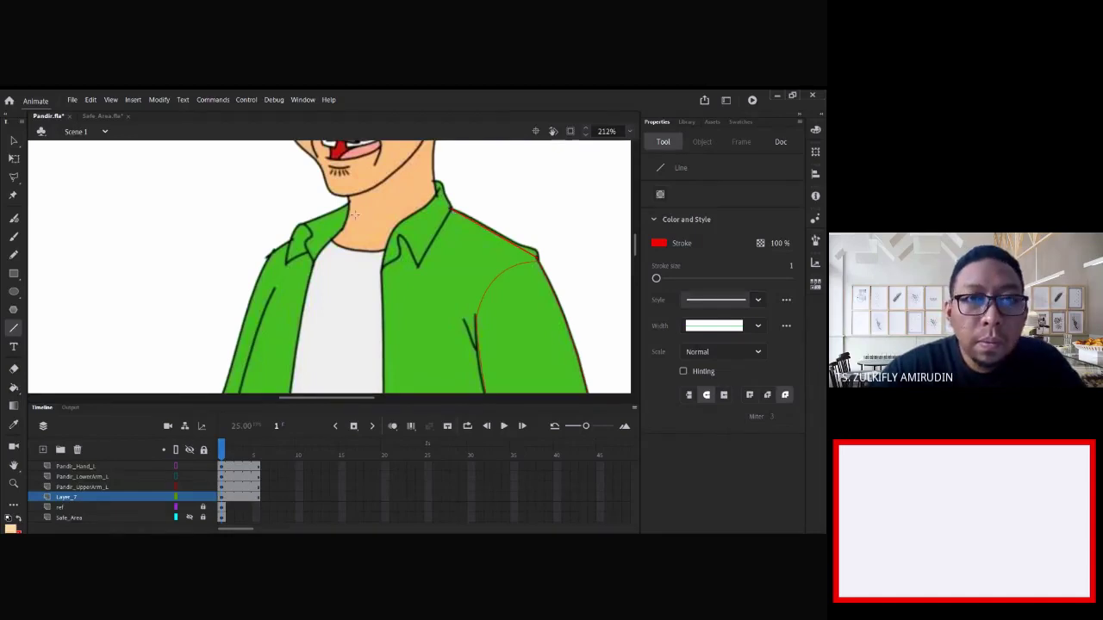
scroll(291, 255, down, 1)
key(ctrl+minus)
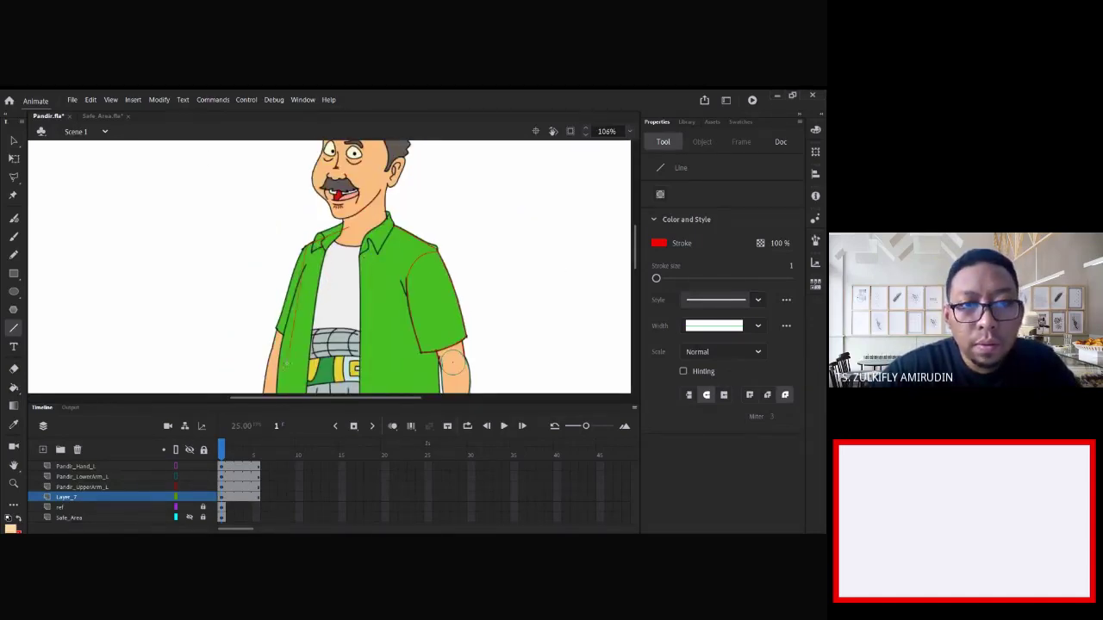
scroll(356, 240, down, 4)
scroll(356, 239, up, 2)
drag(284, 326, 429, 322)
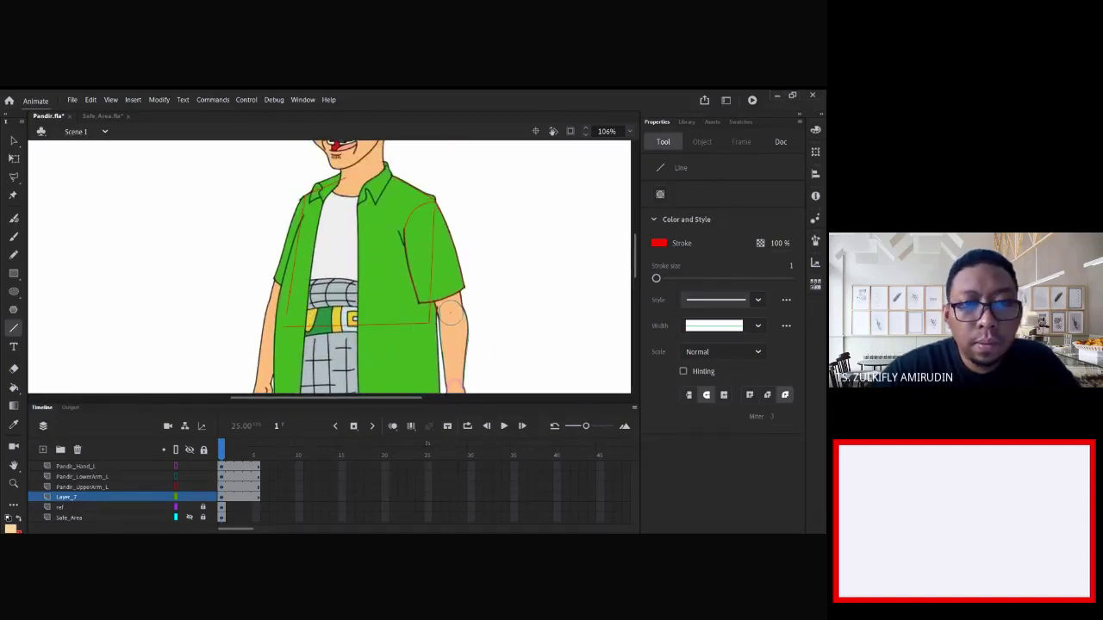
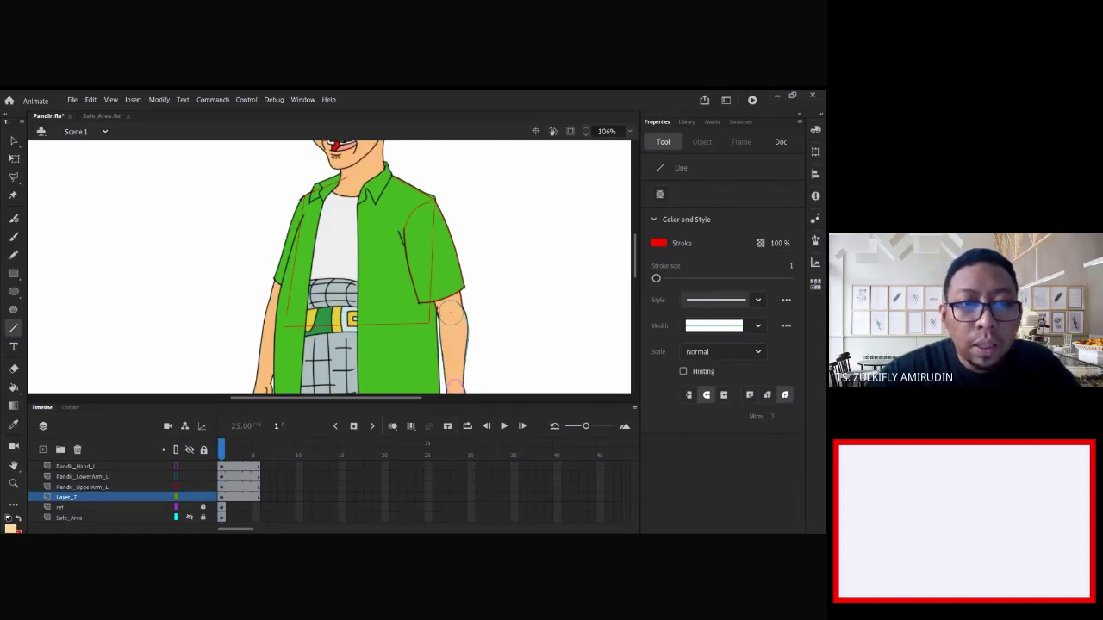
- View the Bubblegum character sheet, hide all layers in the Pandir document, and add a new layer above the hand layer
key(alt+Tab)
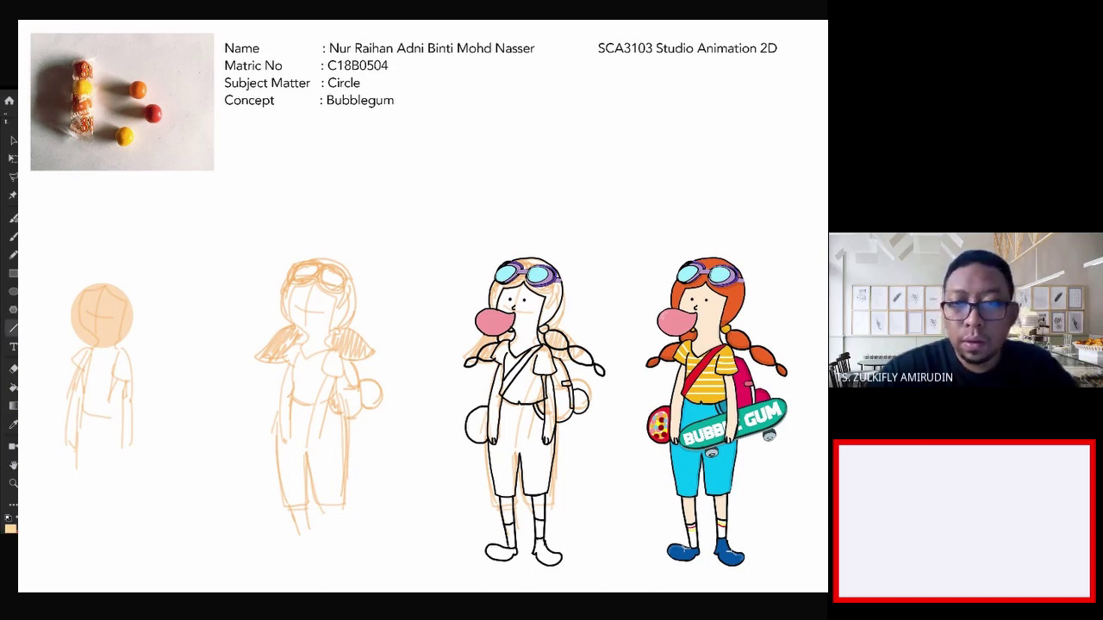
key(ctrl+minus)
key(ctrl+minus)
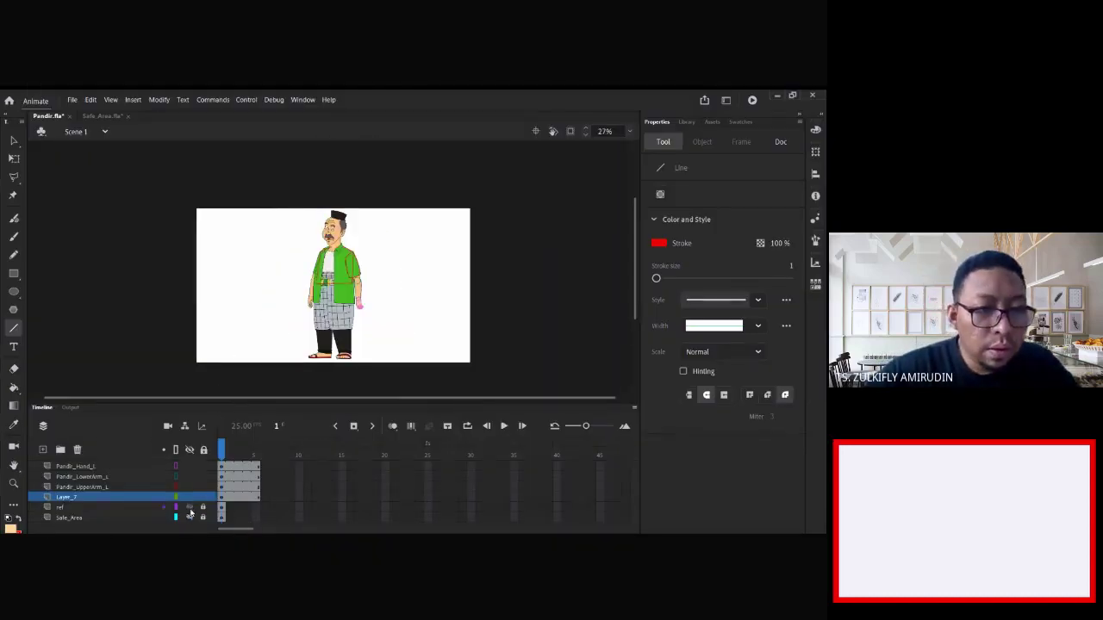
click(189, 449)
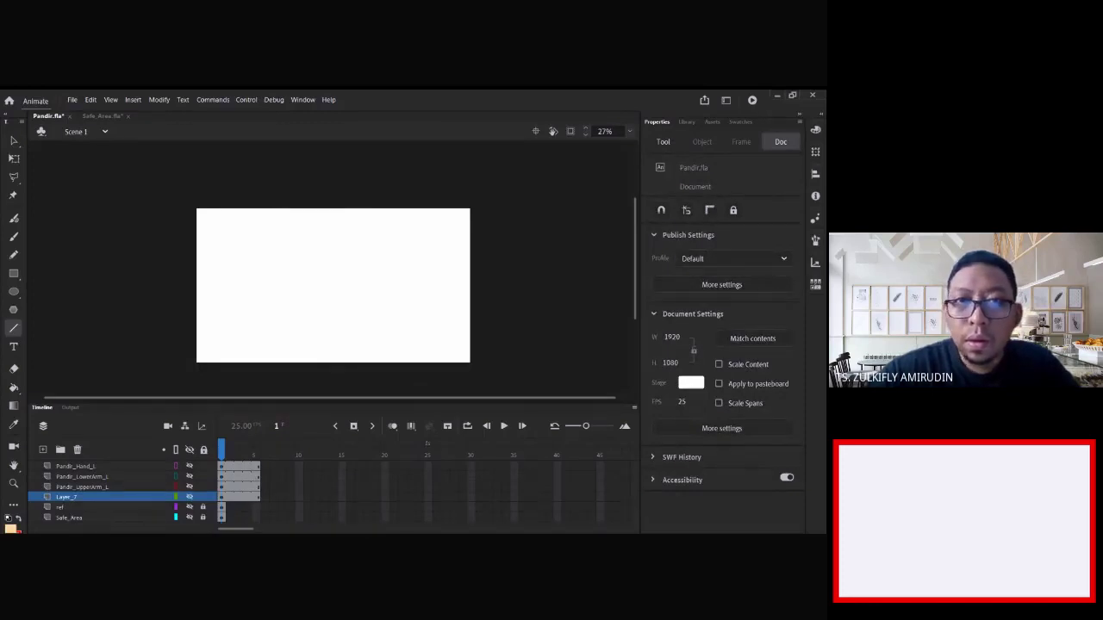
click(129, 468)
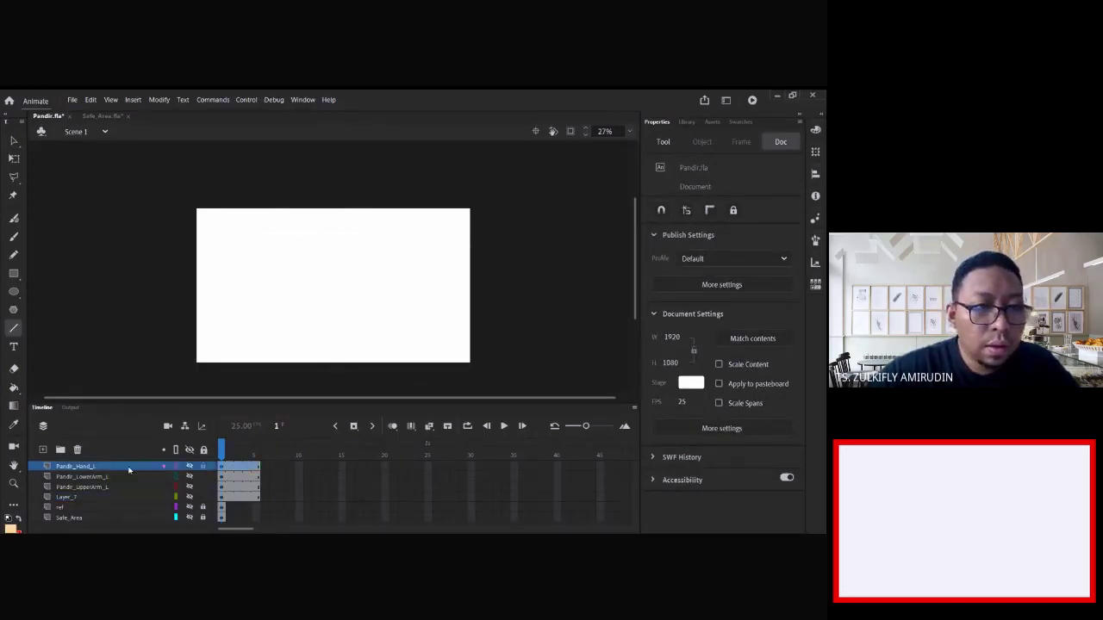
click(43, 449)
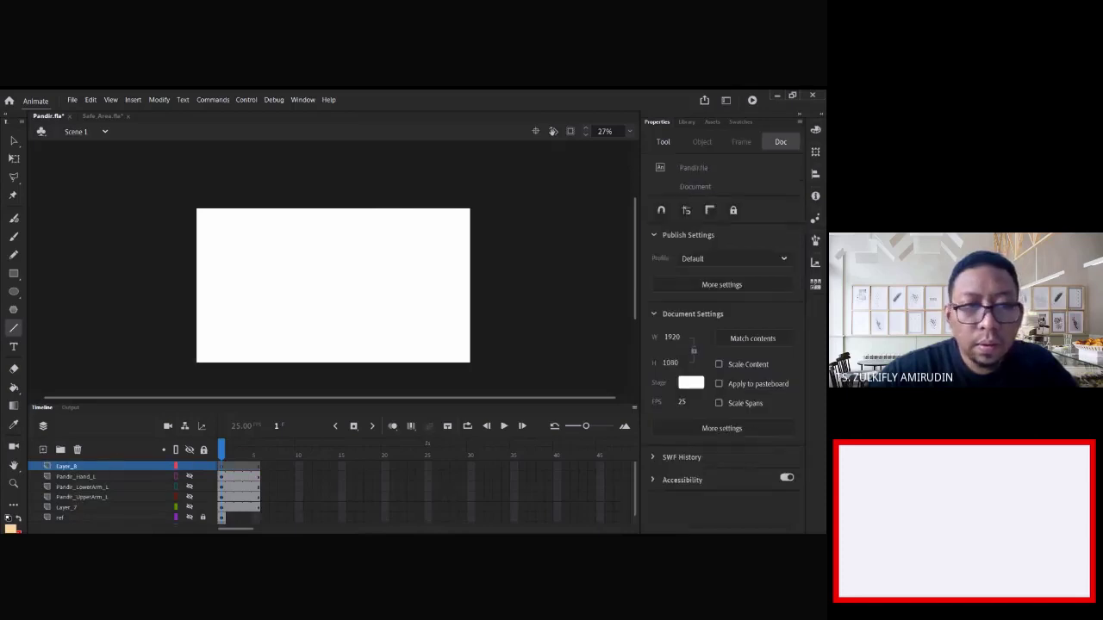
- Place the Bubblegum character sheet on the new layer and scale it proportionally from its centre to about 1751 by 1237 px
drag(337, 280, 305, 278)
key(v)
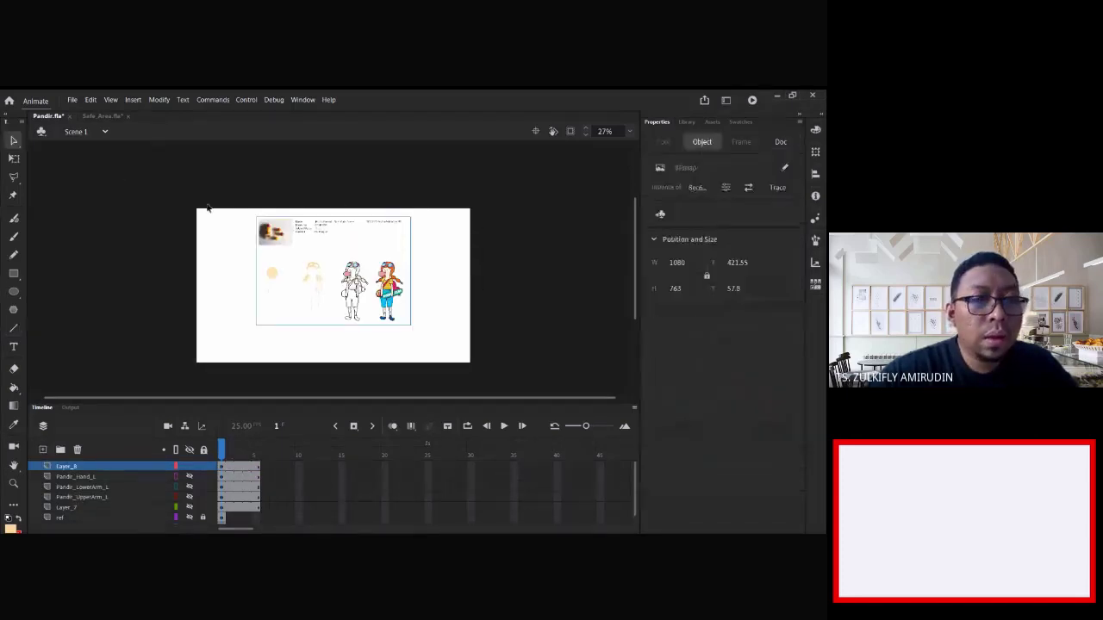
key(w)
key(q)
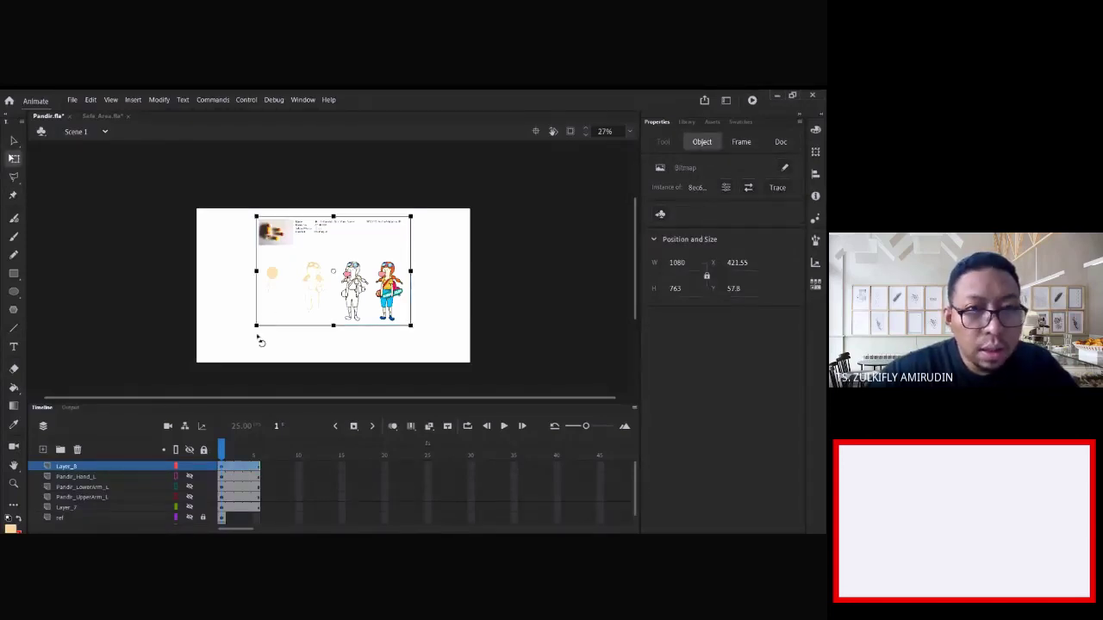
drag(256, 325, 209, 344)
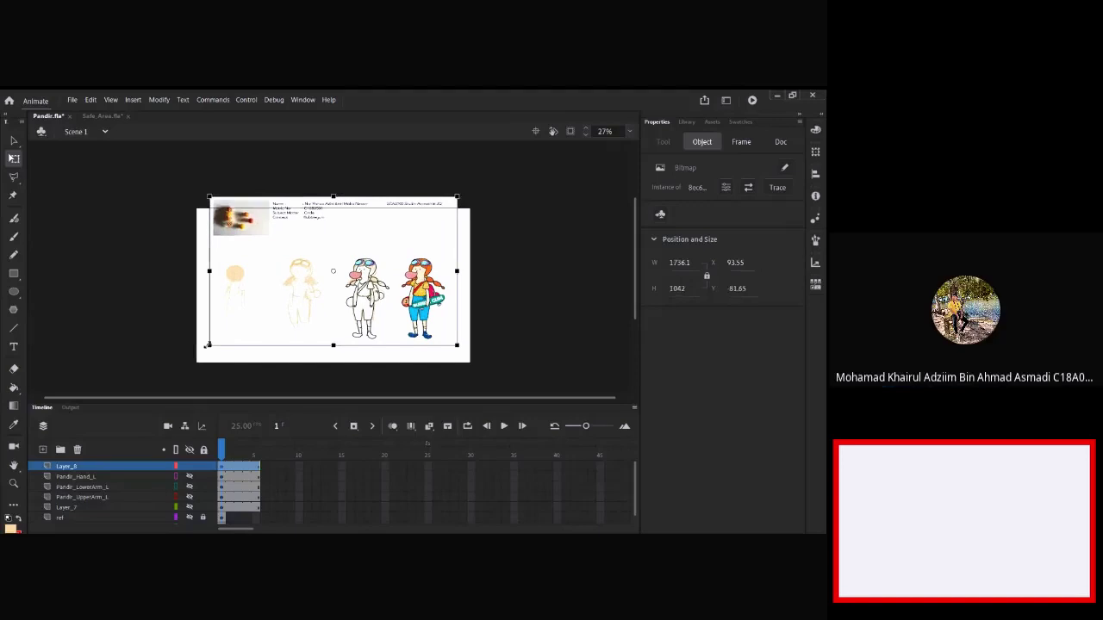
key(Escape)
click(275, 315)
key(ctrl+z)
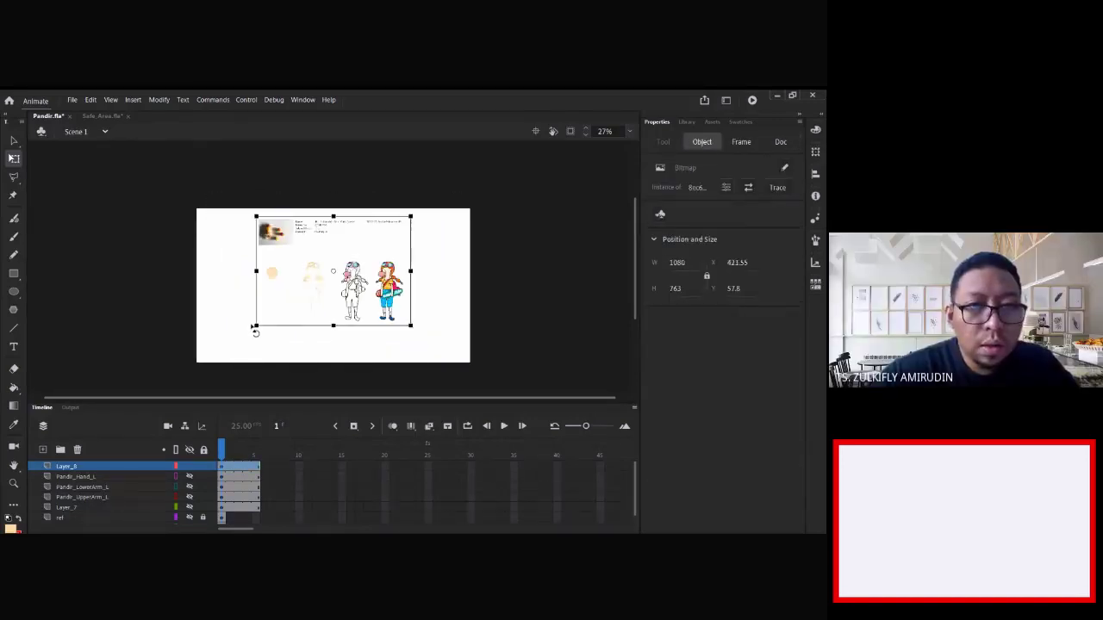
drag(256, 327, 209, 360)
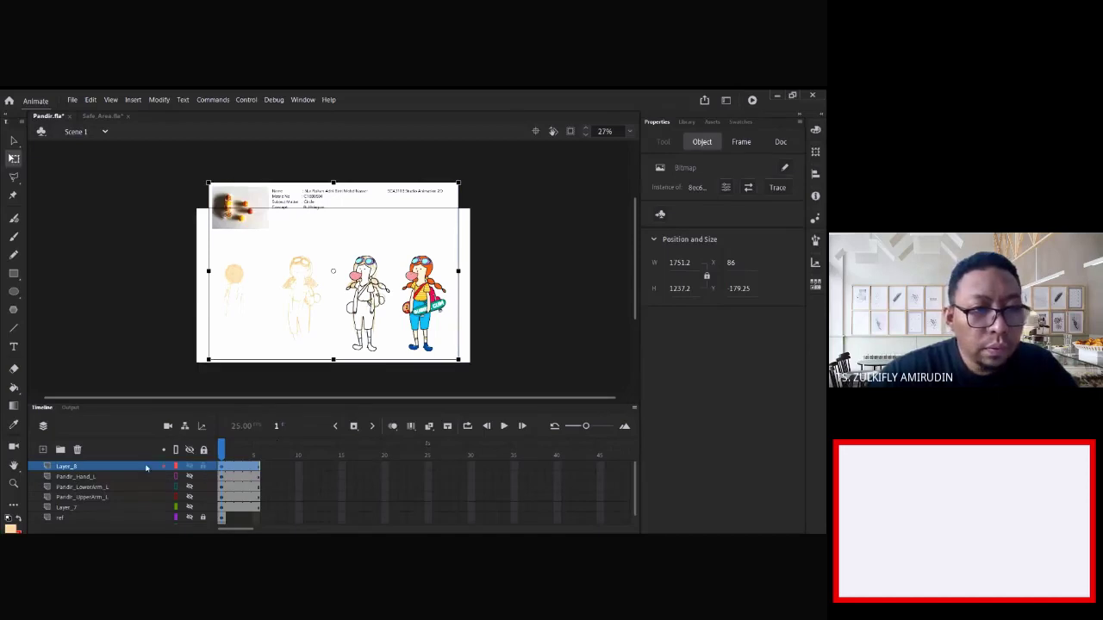
- Lock the character sheet's layer and add an empty layer above it for tracing the coloured character
click(203, 466)
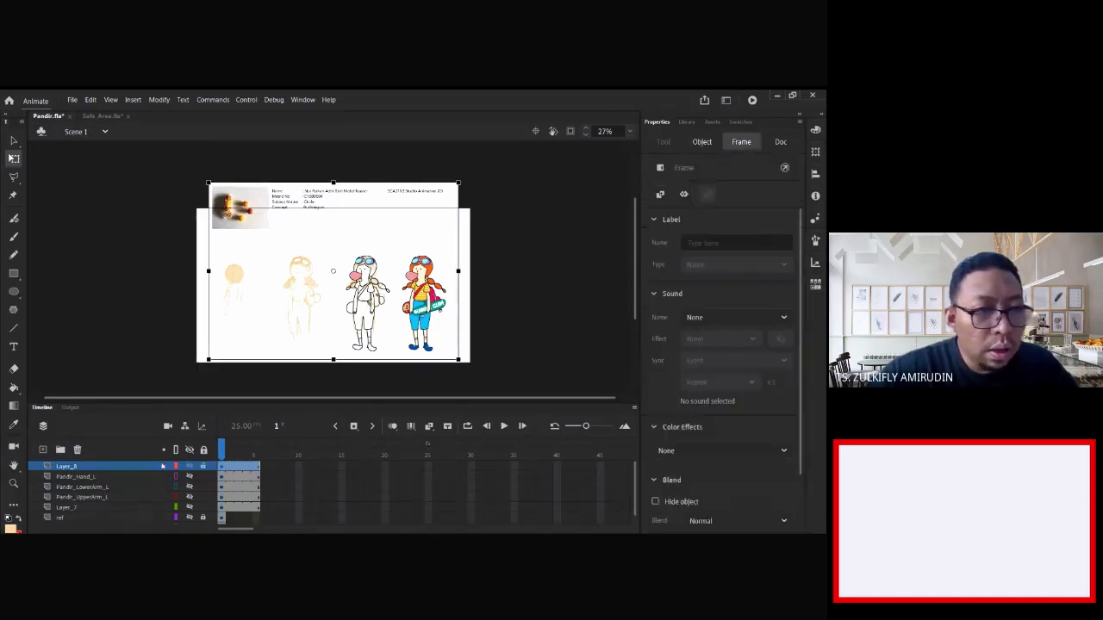
click(43, 450)
ctrl+click(426, 294)
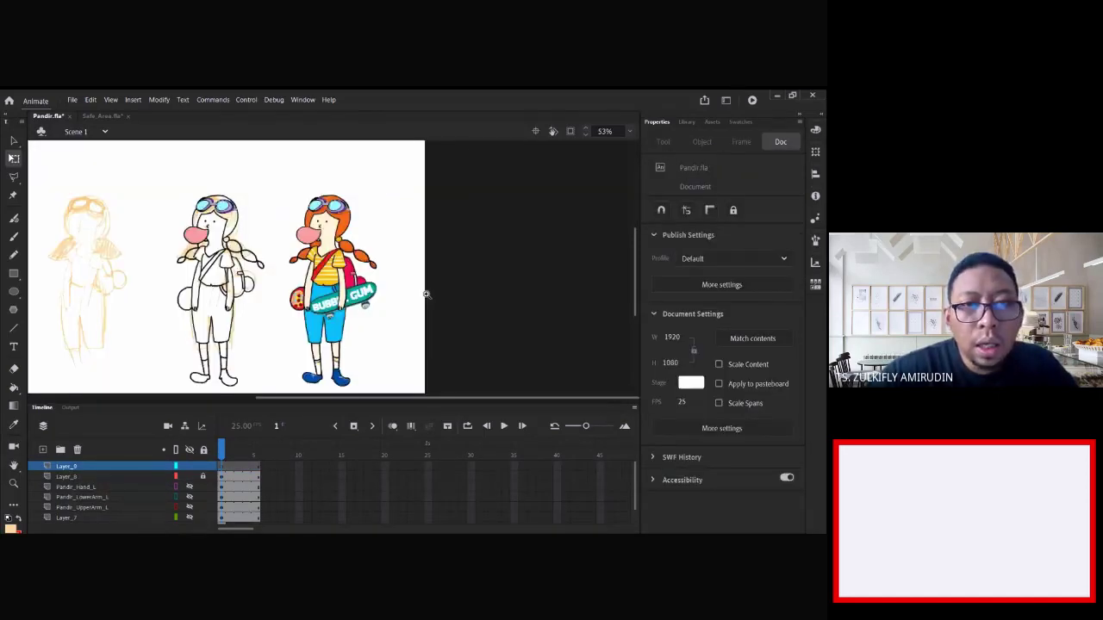
ctrl+click(360, 281)
ctrl+click(292, 226)
scroll(284, 224, down, 2)
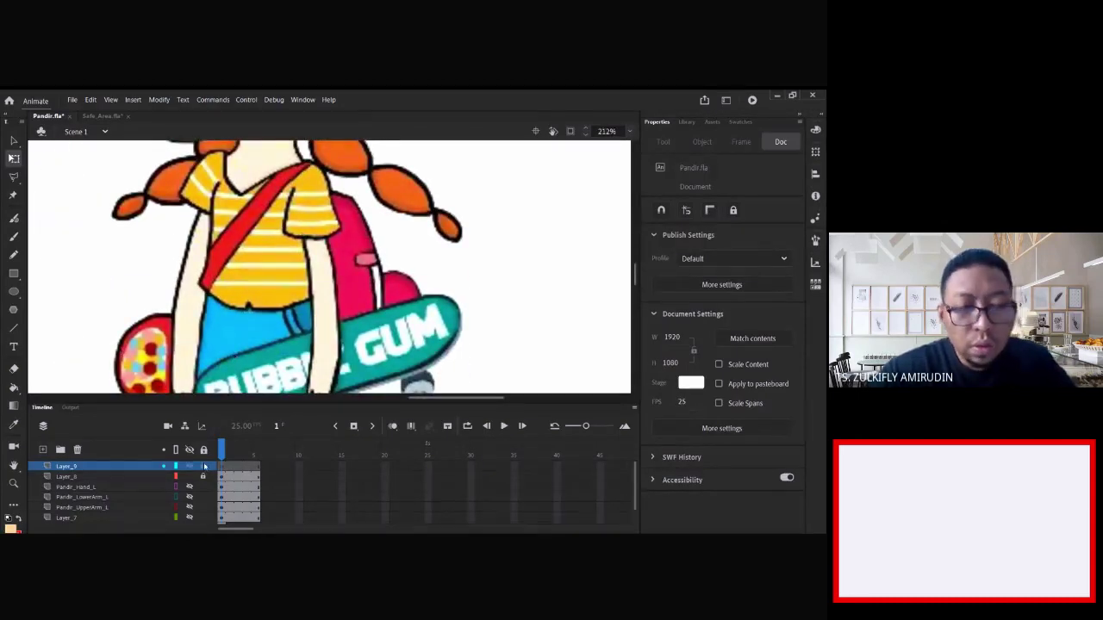
- Trace the Bubblegum character's sleeve on the skateboard side with red lines and curve the hem line to match the drawing
key(n)
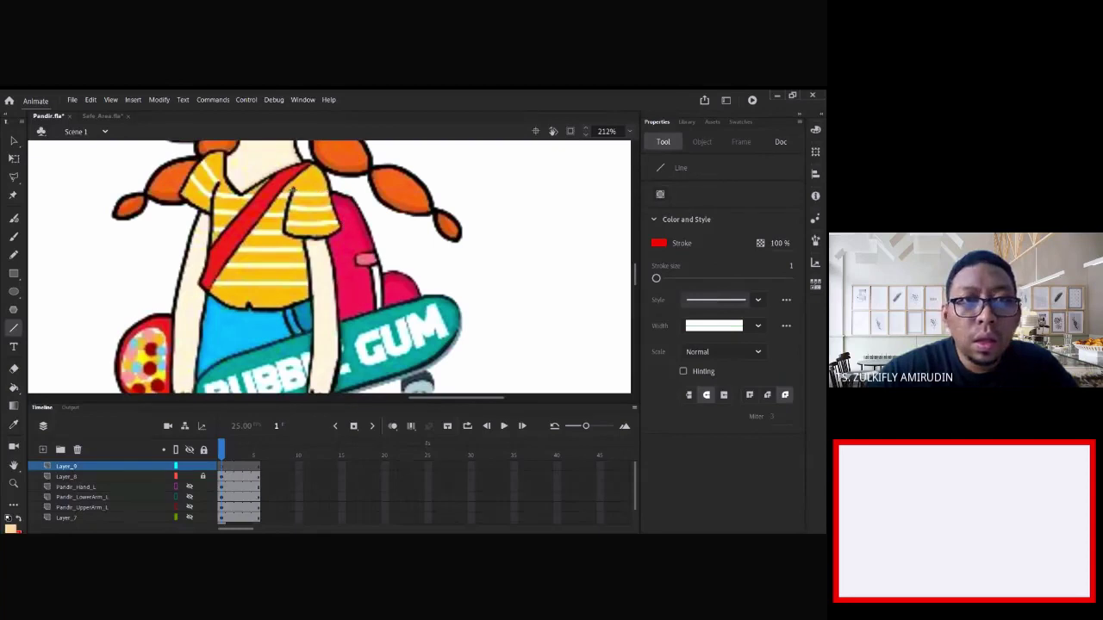
drag(325, 254, 355, 231)
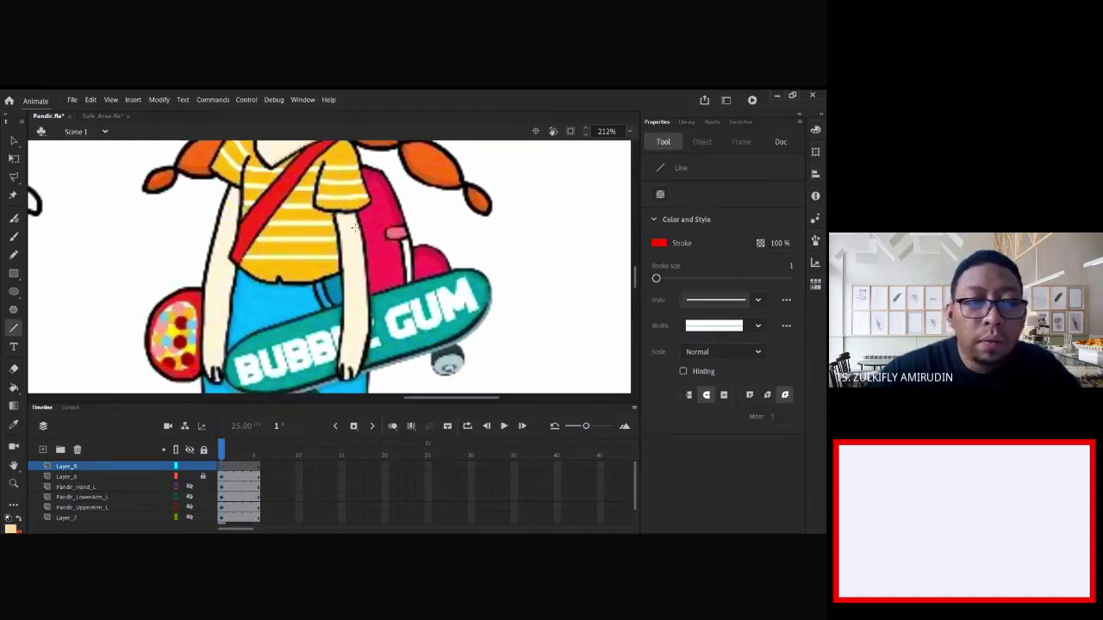
drag(350, 212, 316, 252)
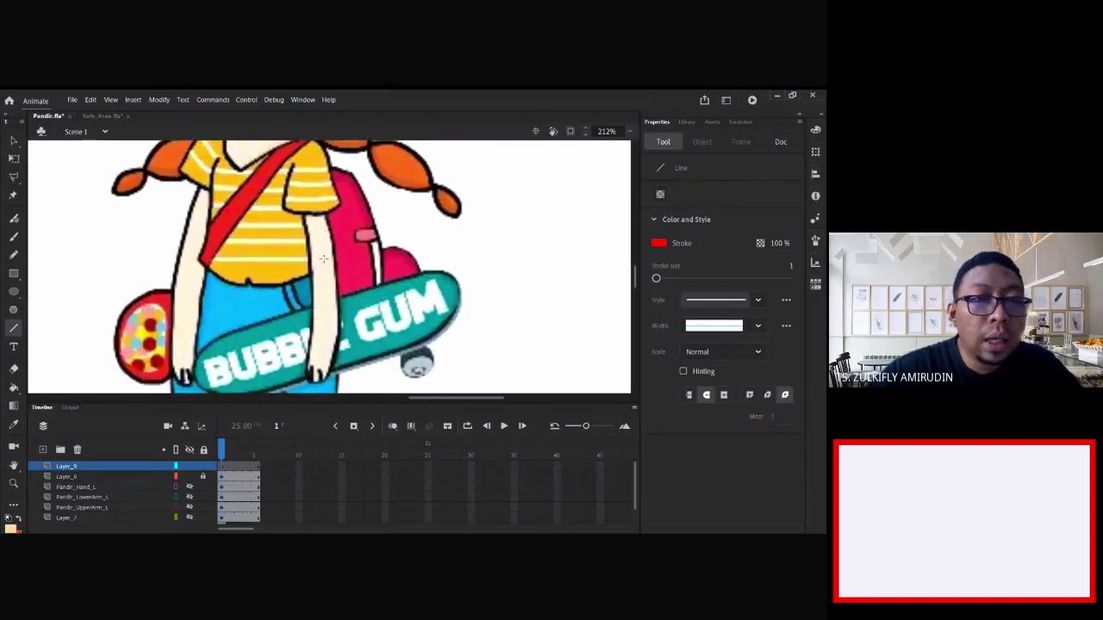
mouse_move(435, 226)
mouse_down()
mouse_move(480, 276)
mouse_move(441, 274)
mouse_up()
key(ctrl+z)
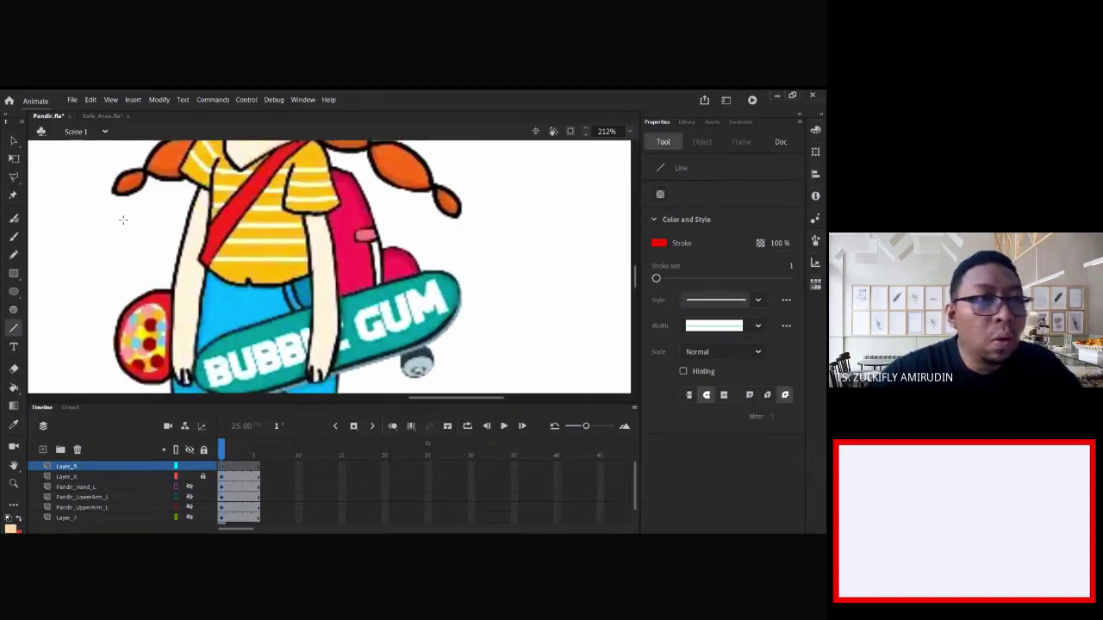
scroll(301, 198, up, 2)
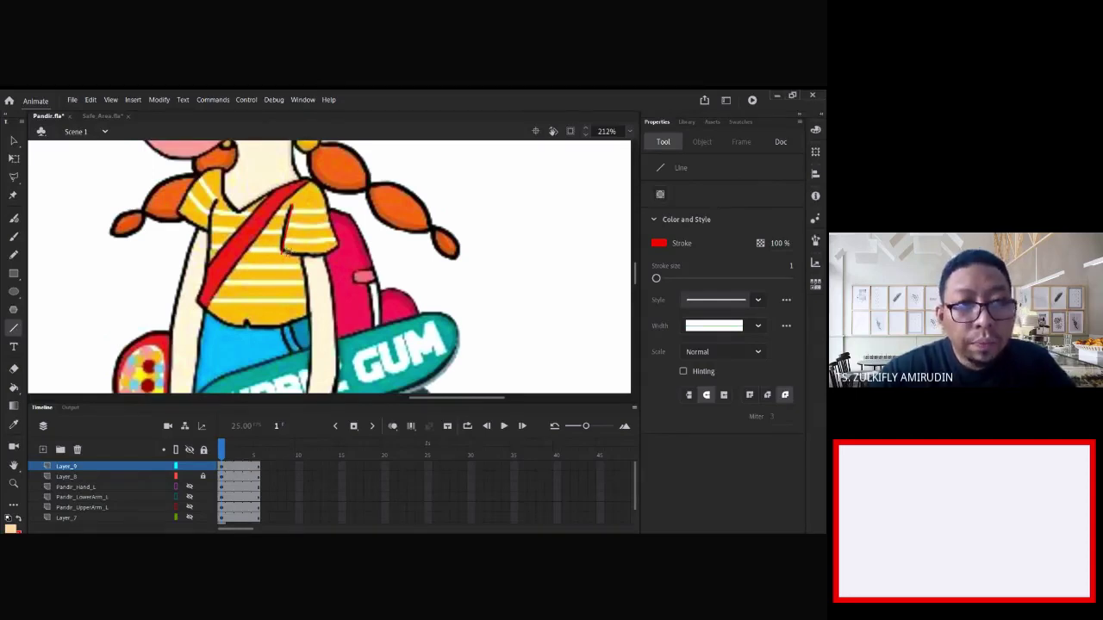
drag(279, 248, 342, 245)
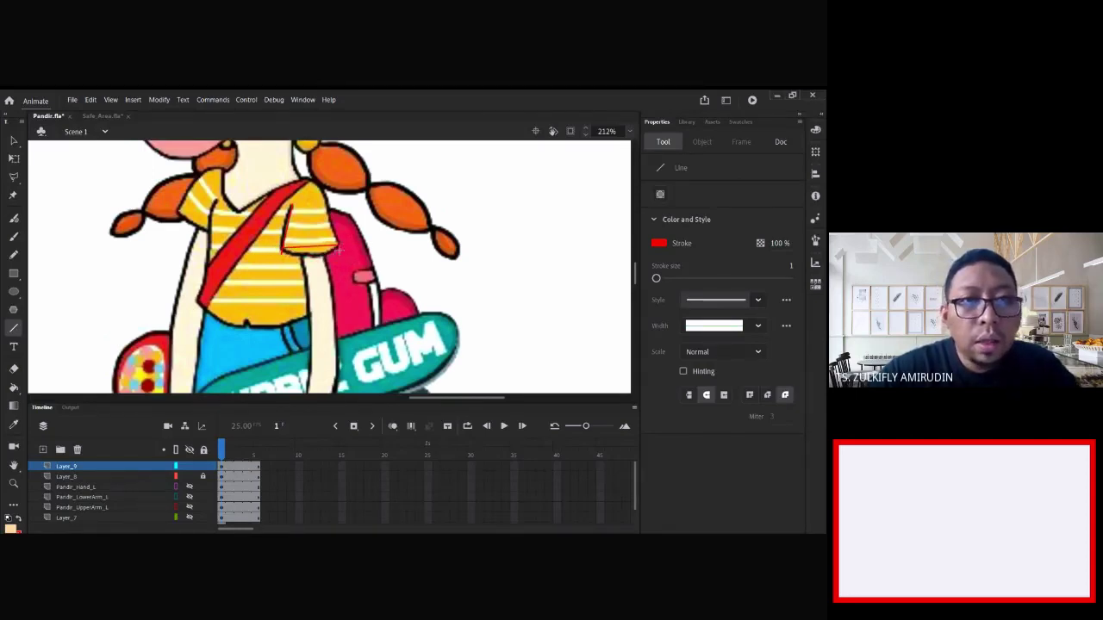
key(v)
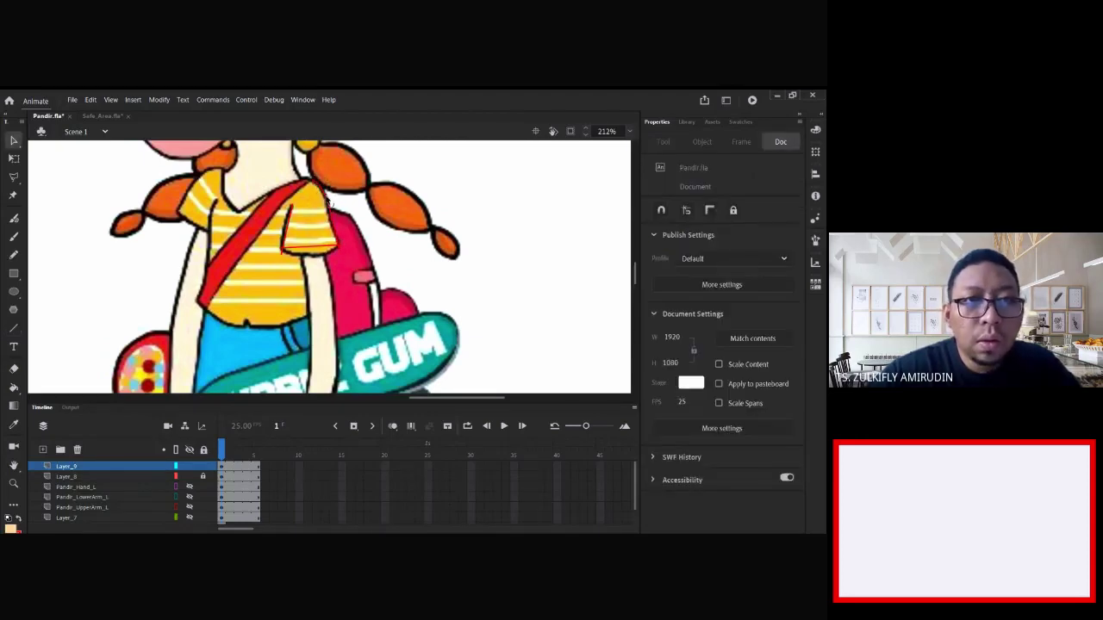
drag(307, 248, 305, 254)
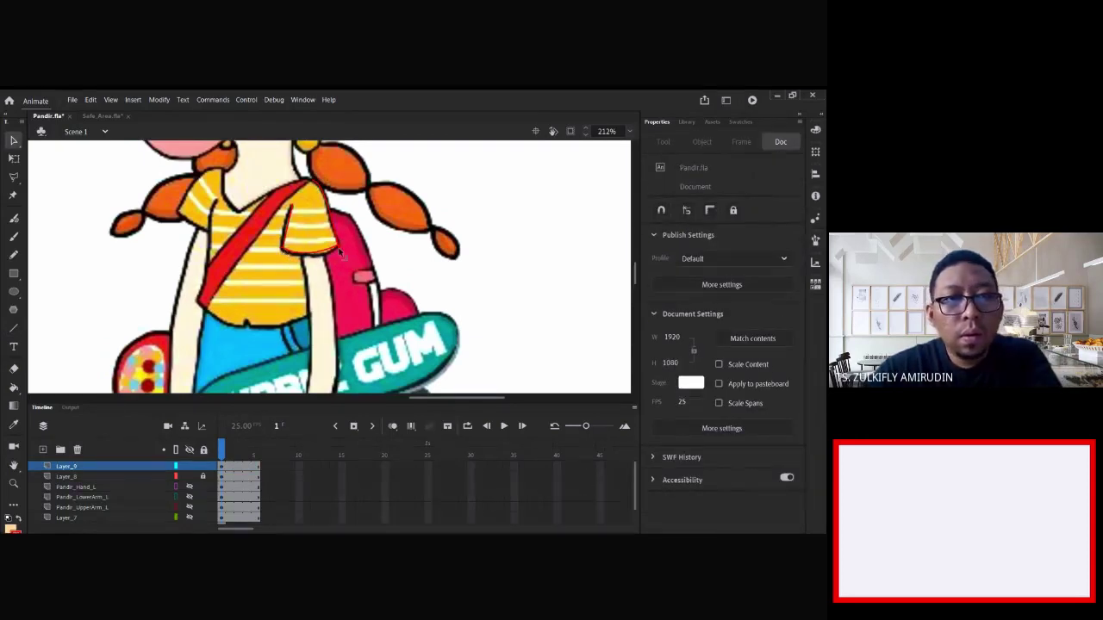
- Draw red lines down both sides of the arm from the sleeve to the hand, curving them to the arm's contour
scroll(337, 245, down, 2)
key(n)
drag(323, 184, 325, 360)
key(v)
drag(324, 288, 332, 285)
key(n)
drag(345, 183, 349, 364)
key(v)
- Draw a curved red line around the fingertips and delete the surplus line ends beyond the hand outline
key(ctrl+equal)
key(n)
mouse_move(323, 275)
mouse_down()
mouse_move(319, 332)
mouse_move(353, 275)
mouse_move(321, 300)
mouse_up()
key(v)
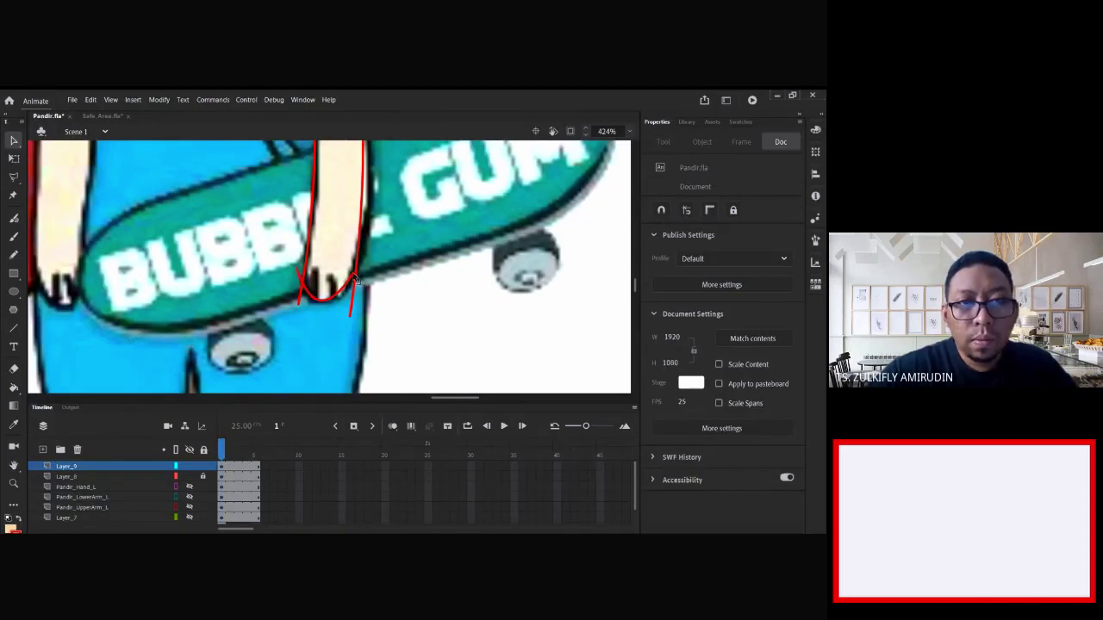
click(351, 303)
key(Delete)
click(301, 295)
shift+click(301, 274)
key(Delete)
- Draw the short finger lines inside the hand and delete the pieces extending past the fingertips
key(n)
mouse_move(330, 272)
mouse_down()
mouse_move(335, 307)
mouse_move(314, 288)
mouse_move(339, 301)
mouse_move(318, 307)
mouse_up()
key(v)
key(n)
click(661, 194)
key(v)
click(336, 301)
key(Delete)
key(n)
key(v)
click(318, 303)
key(Delete)
- Refine the curves of the arm's edge and delete the line ends that overlap the sleeve
drag(360, 226, 358, 226)
drag(370, 217, 369, 242)
scroll(370, 243, up, 1)
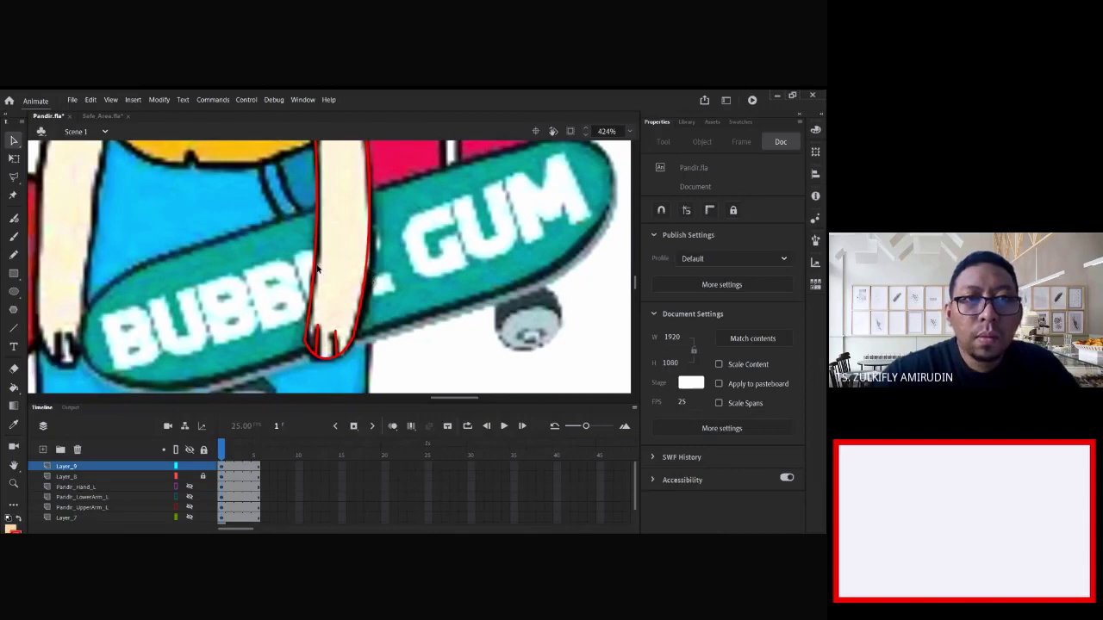
scroll(319, 241, up, 6)
click(301, 257)
shift+click(344, 254)
key(Delete)
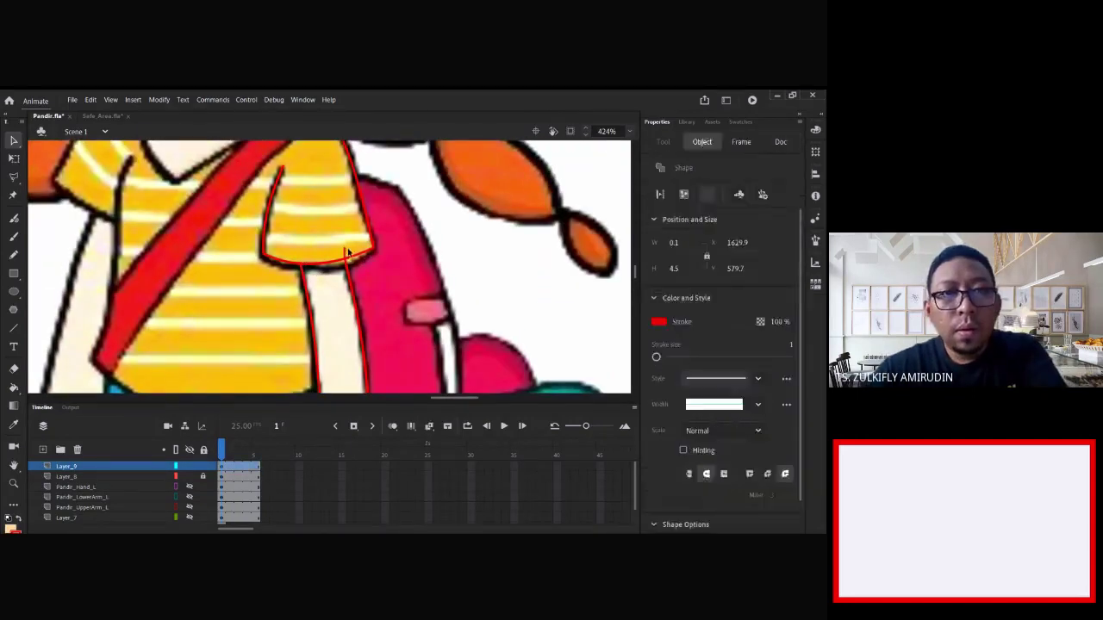
- Convert the sleeve outline to a graphic symbol named Upper Arm L and move its transformation point up to the shoulder
drag(386, 224, 399, 297)
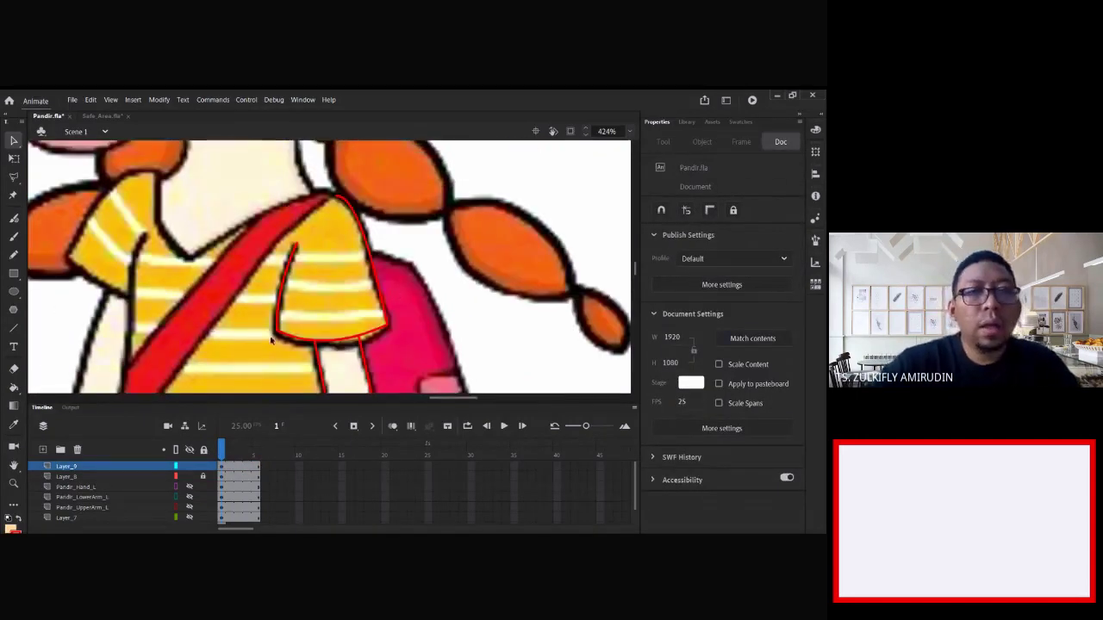
click(341, 343)
shift+click(372, 333)
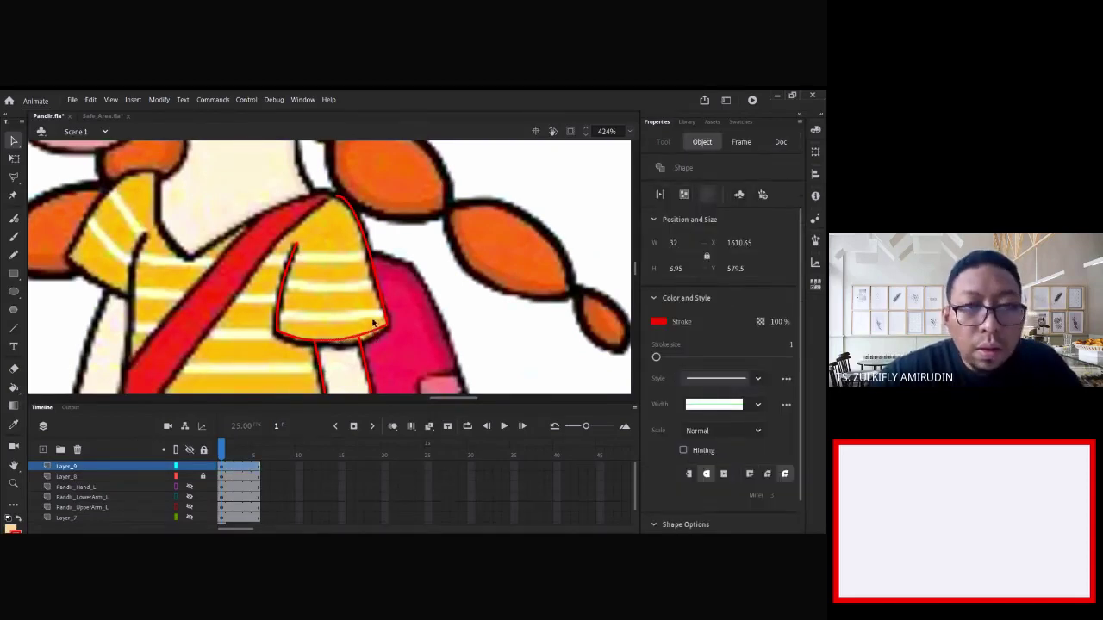
shift+click(281, 326)
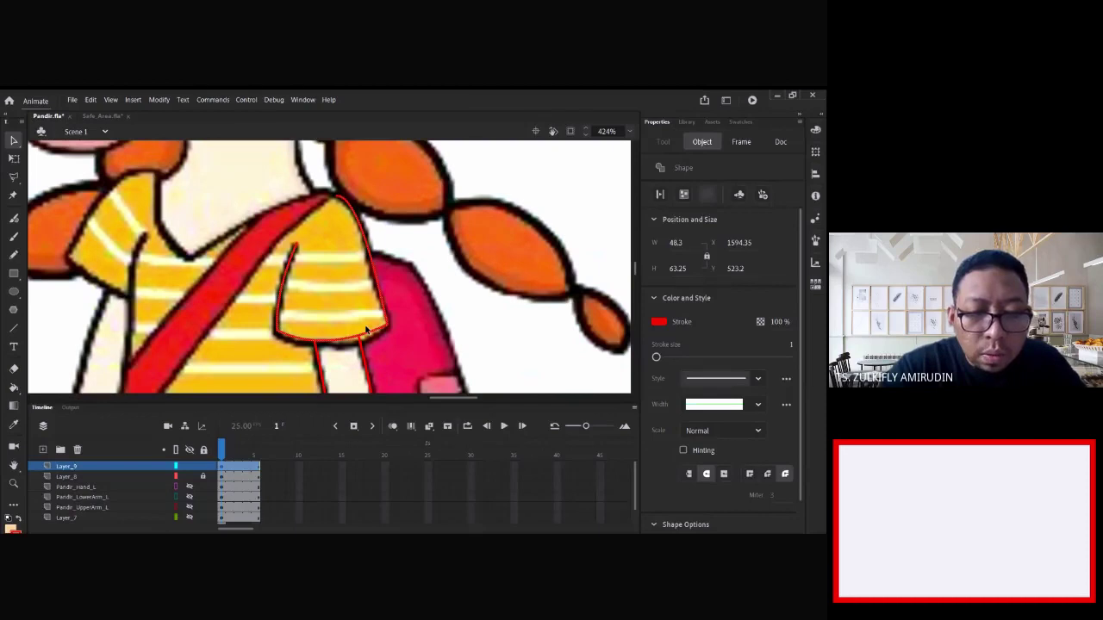
key(F8)
text(Upper Arm L)
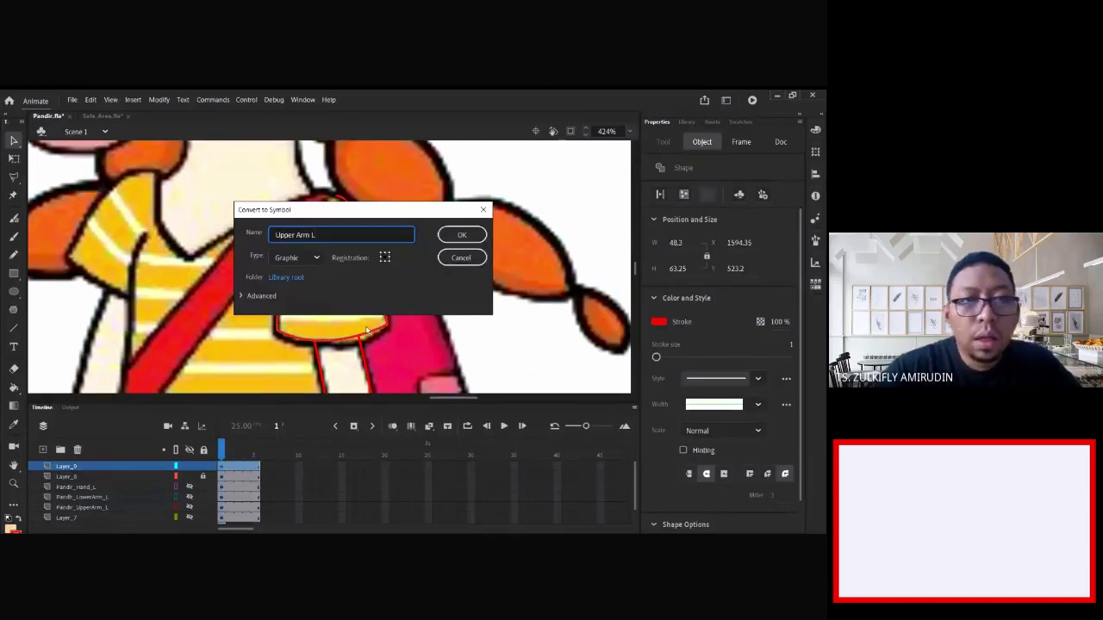
click(462, 234)
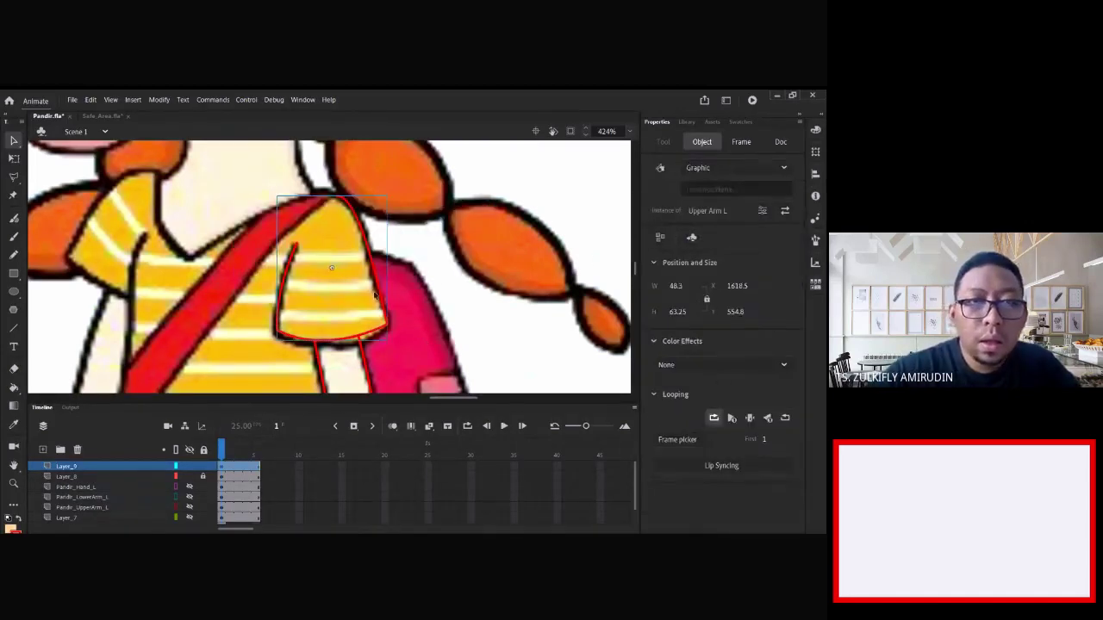
key(q)
drag(331, 267, 323, 214)
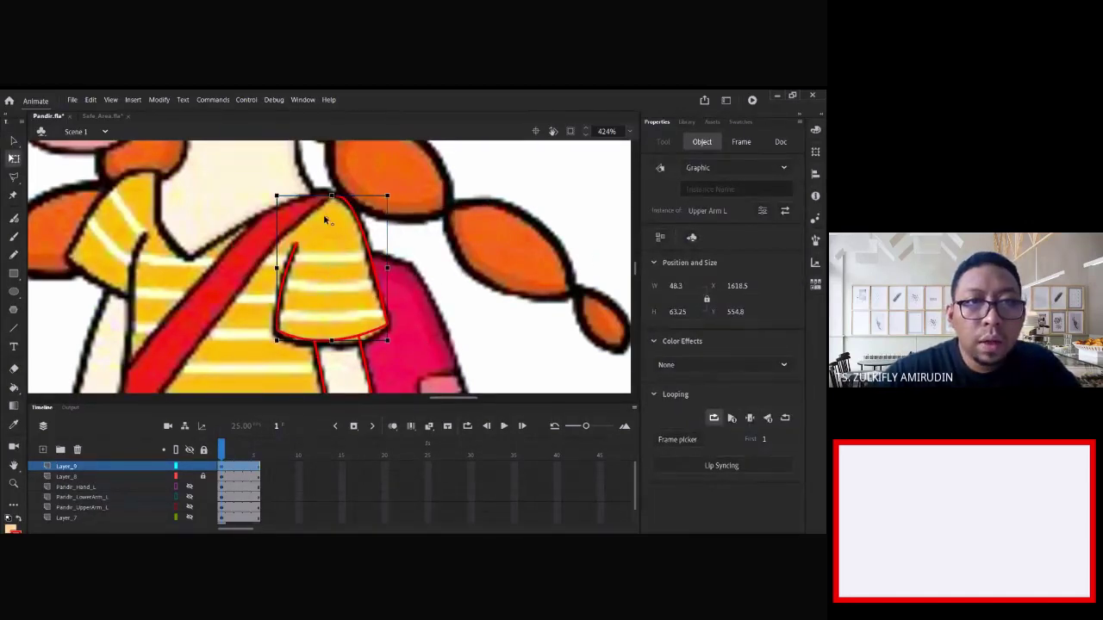
- Convert the forearm and hand outline to a graphic symbol named Hand L and place its transformation point just inside the sleeve hem
scroll(326, 215, down, 3)
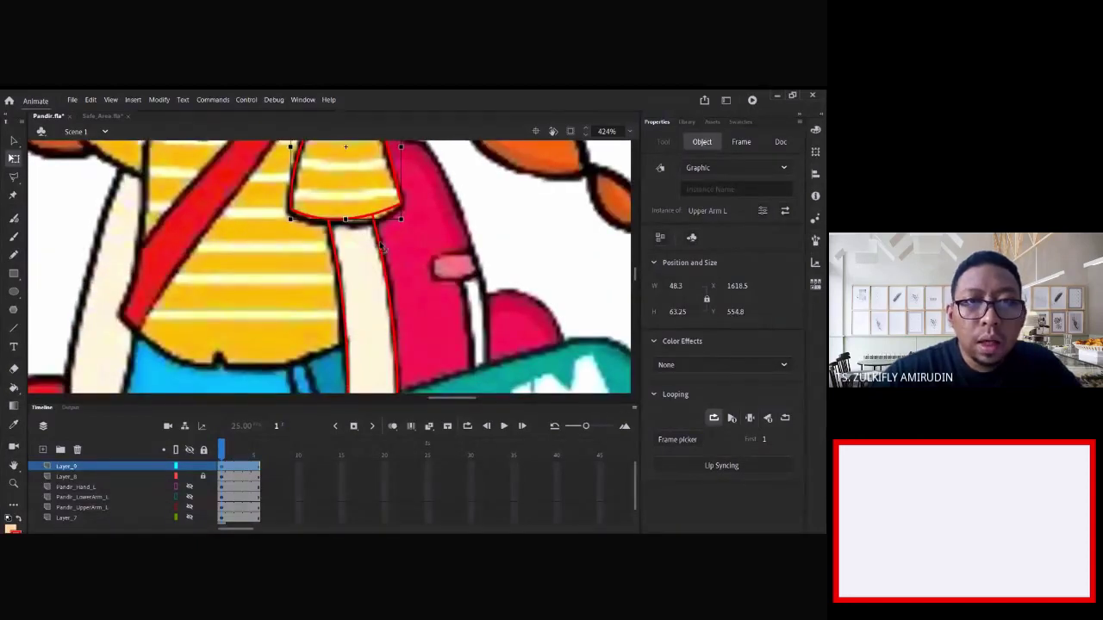
click(383, 281)
click(370, 362)
scroll(369, 357, down, 4)
mouse_move(296, 272)
mouse_down()
mouse_move(428, 382)
mouse_move(449, 373)
mouse_up()
drag(411, 165, 404, 332)
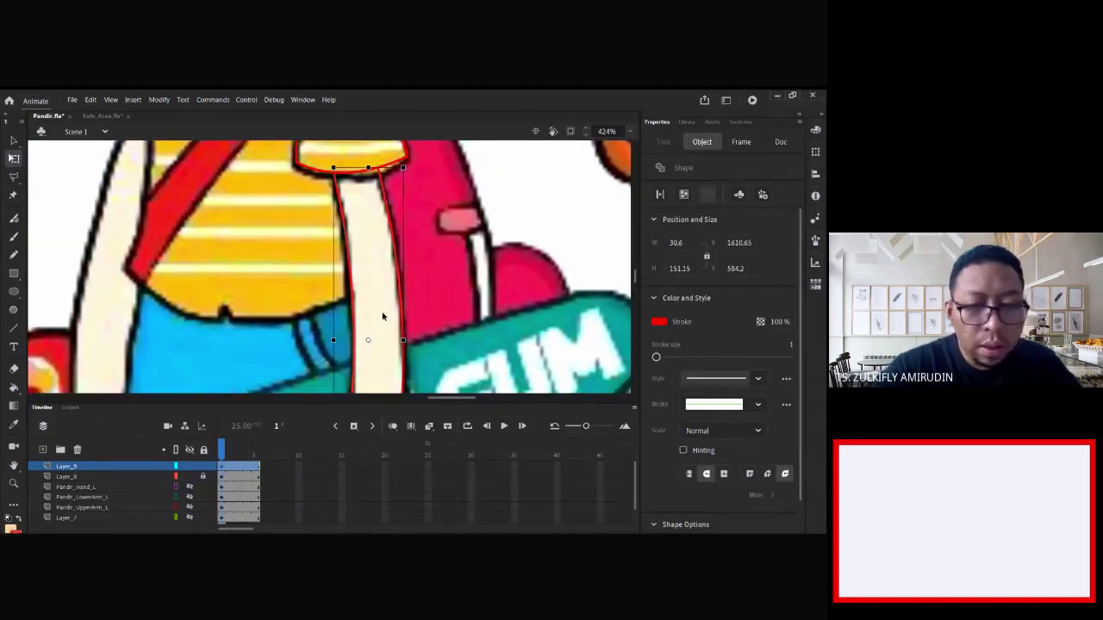
key(F8)
text(Hand L)
click(448, 236)
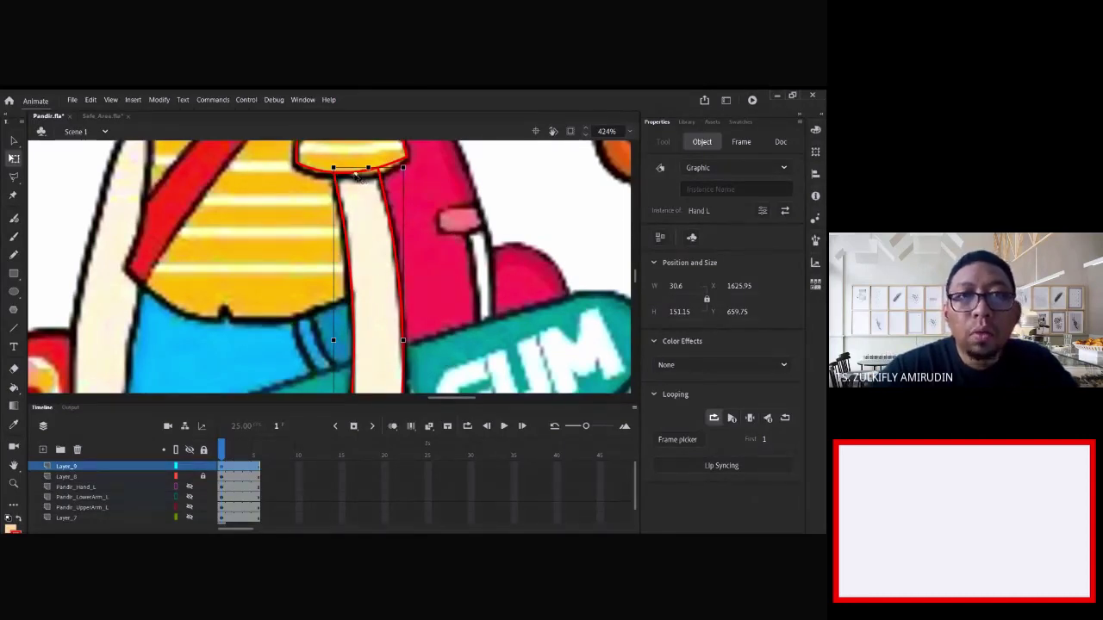
key(ctrl+minus)
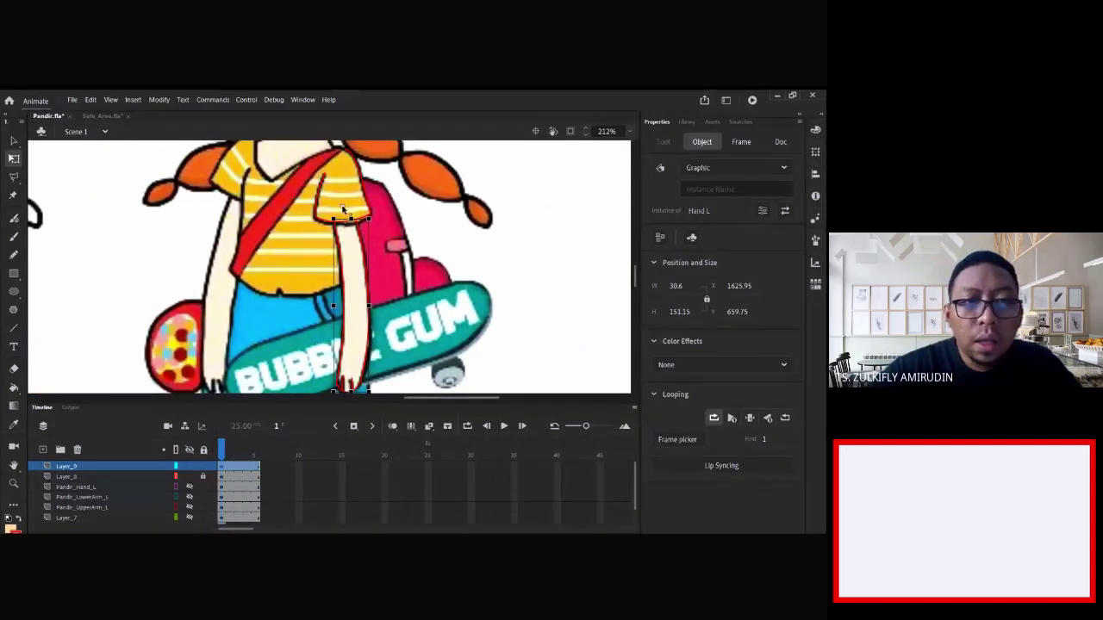
scroll(353, 303, down, 2)
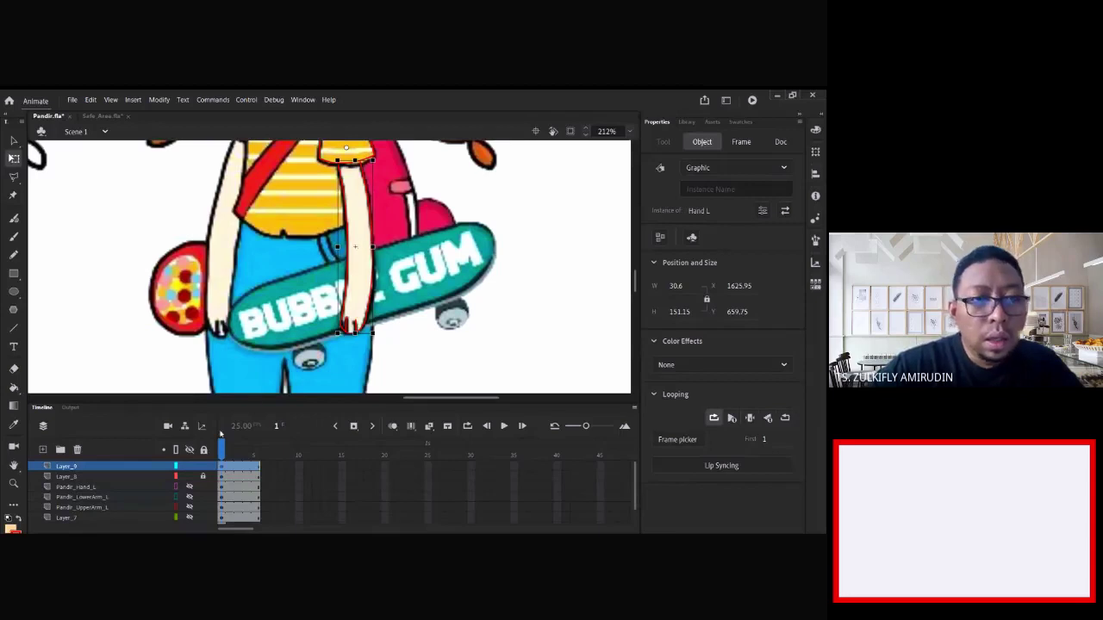
- Turn on the layer parenting view and distribute the sleeve and hand symbols to separate layers
click(184, 427)
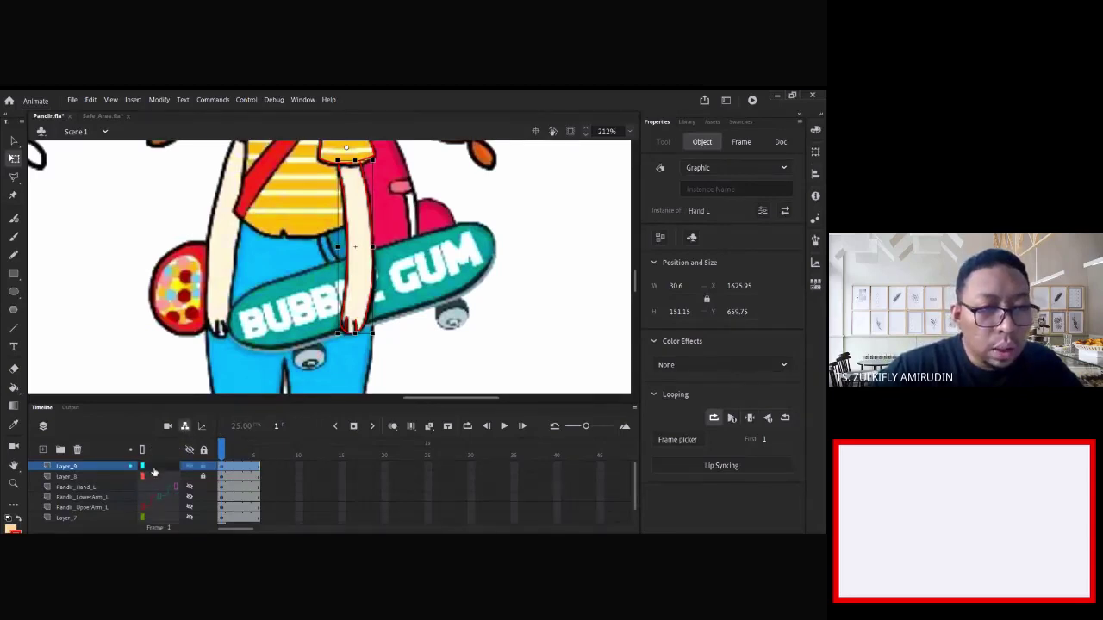
click(155, 470)
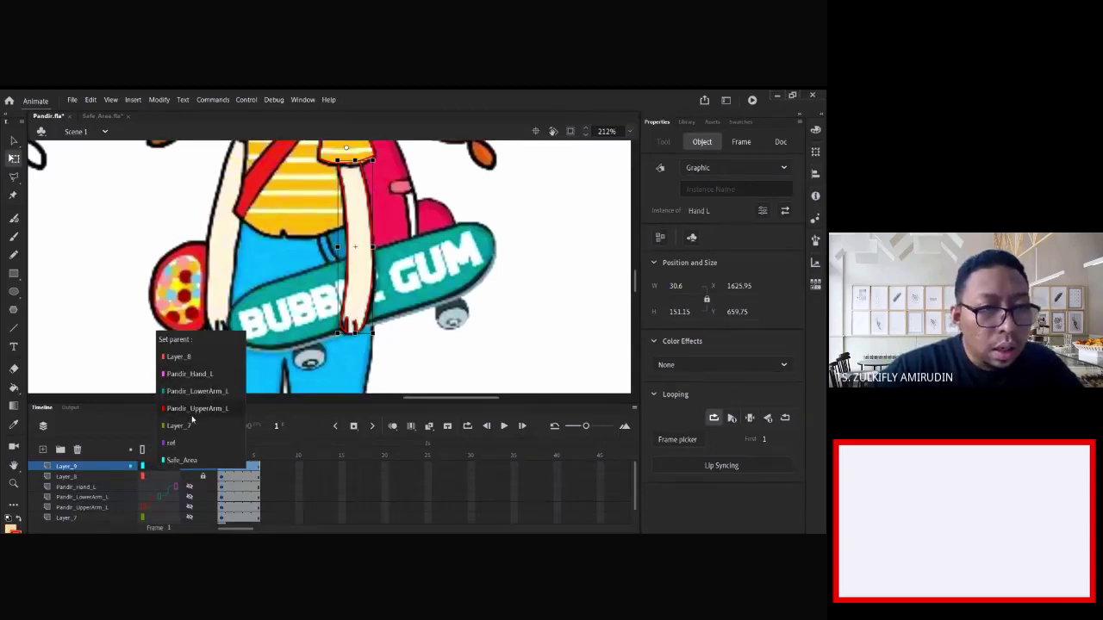
click(109, 470)
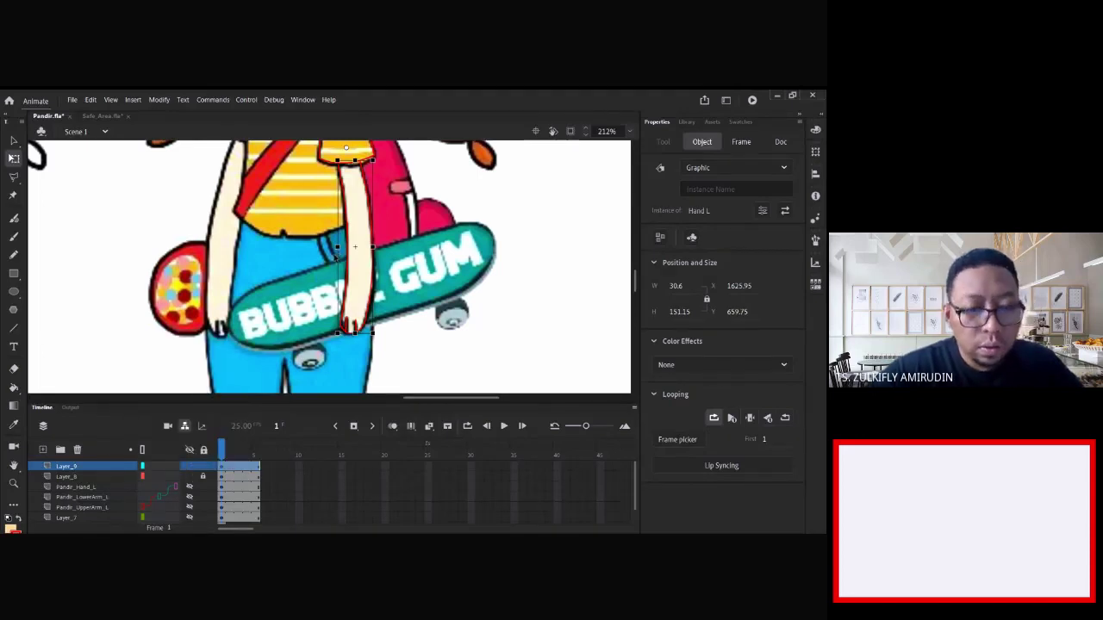
key(v)
scroll(323, 270, up, 2)
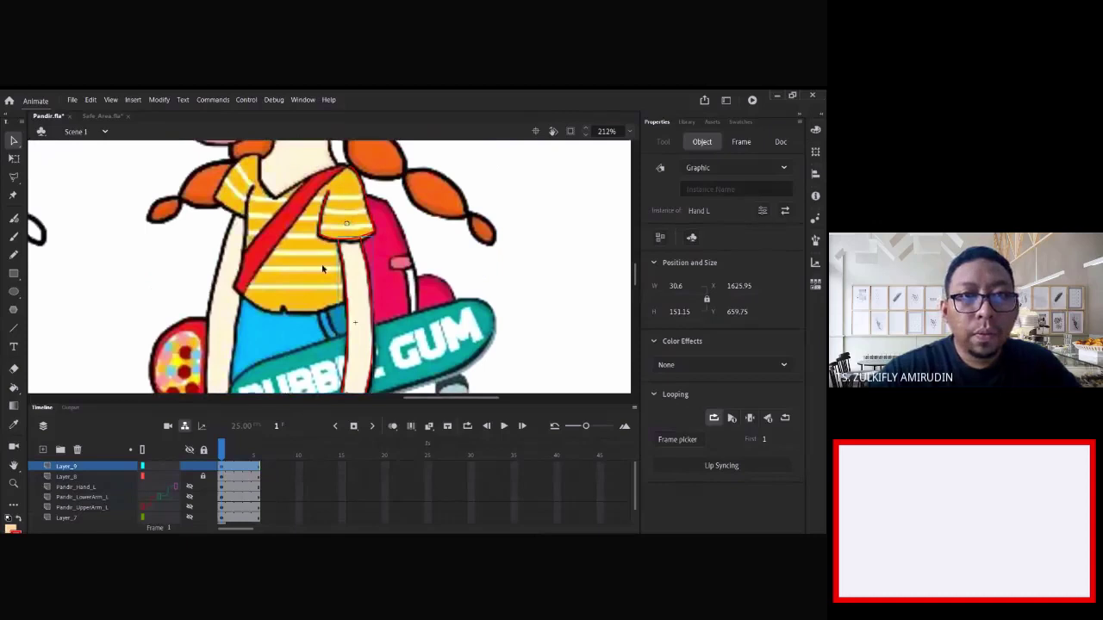
click(94, 468)
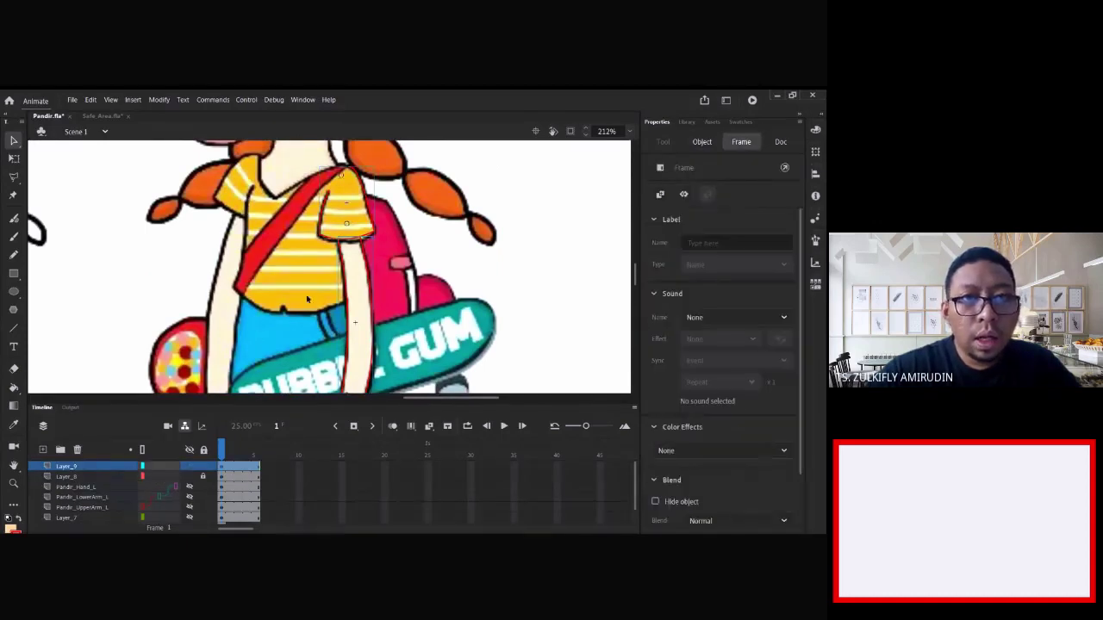
right_click(337, 241)
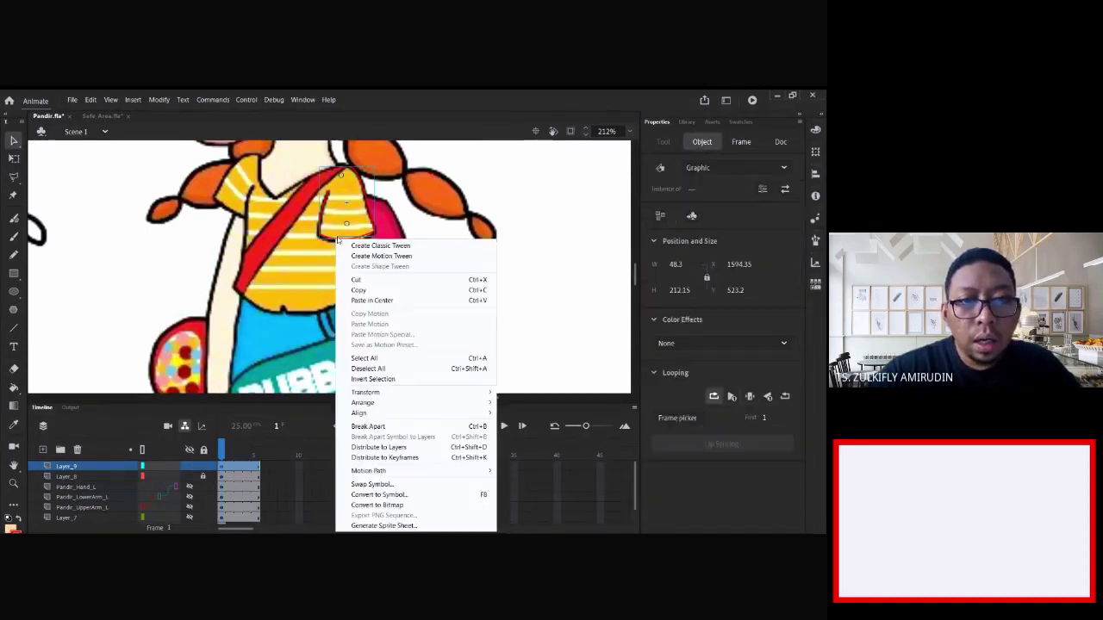
click(368, 449)
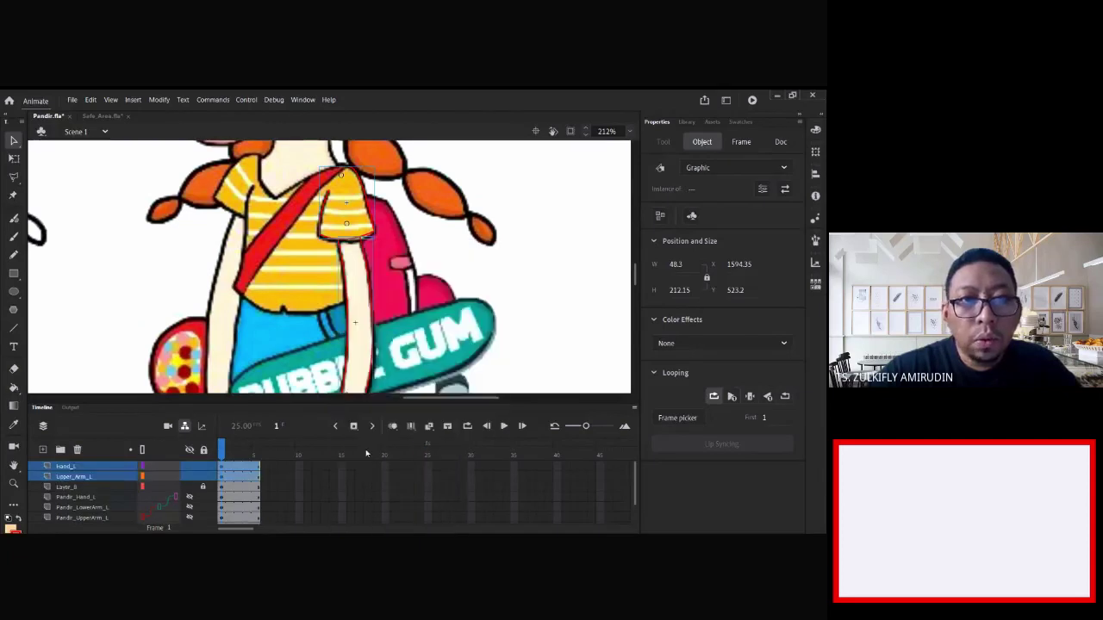
- Set Upper_Arm_L as the parent of the Hand_L layer
click(75, 477)
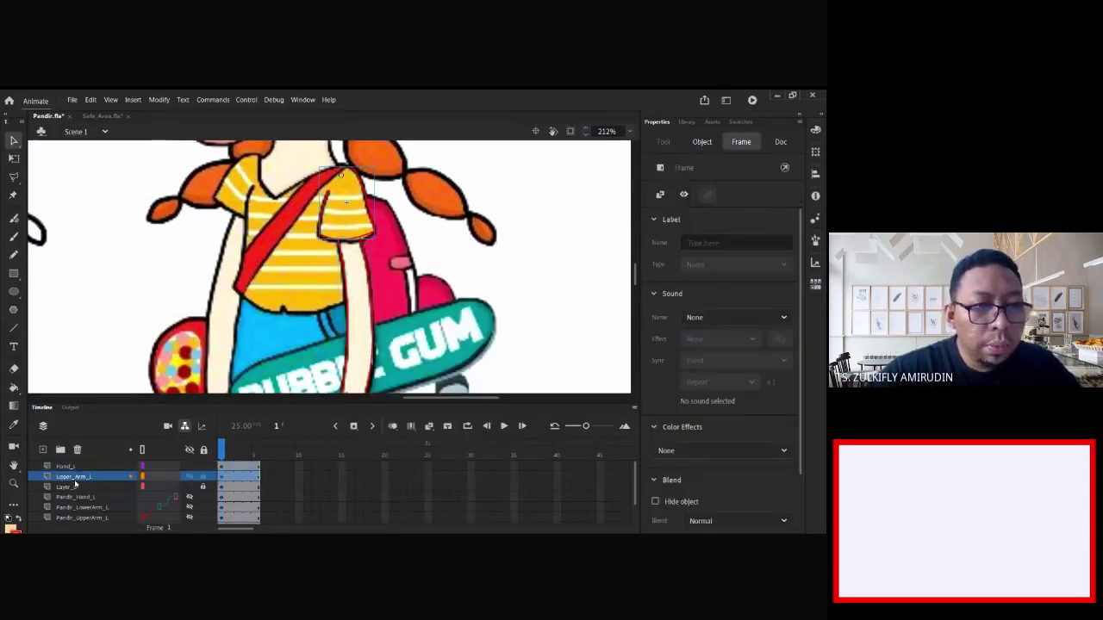
click(78, 466)
click(143, 466)
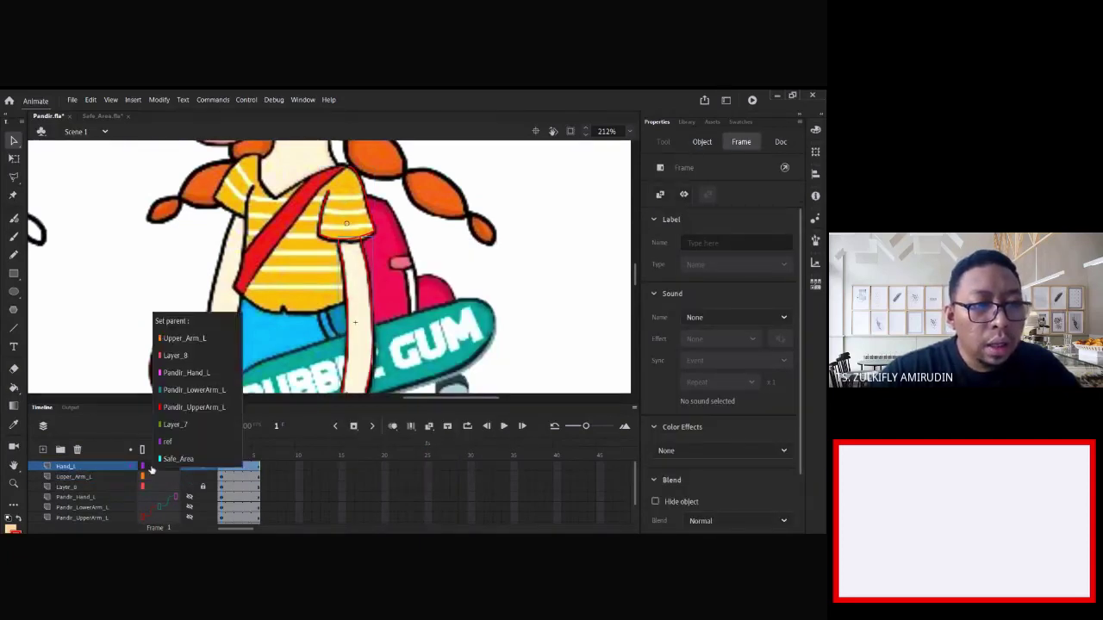
click(146, 471)
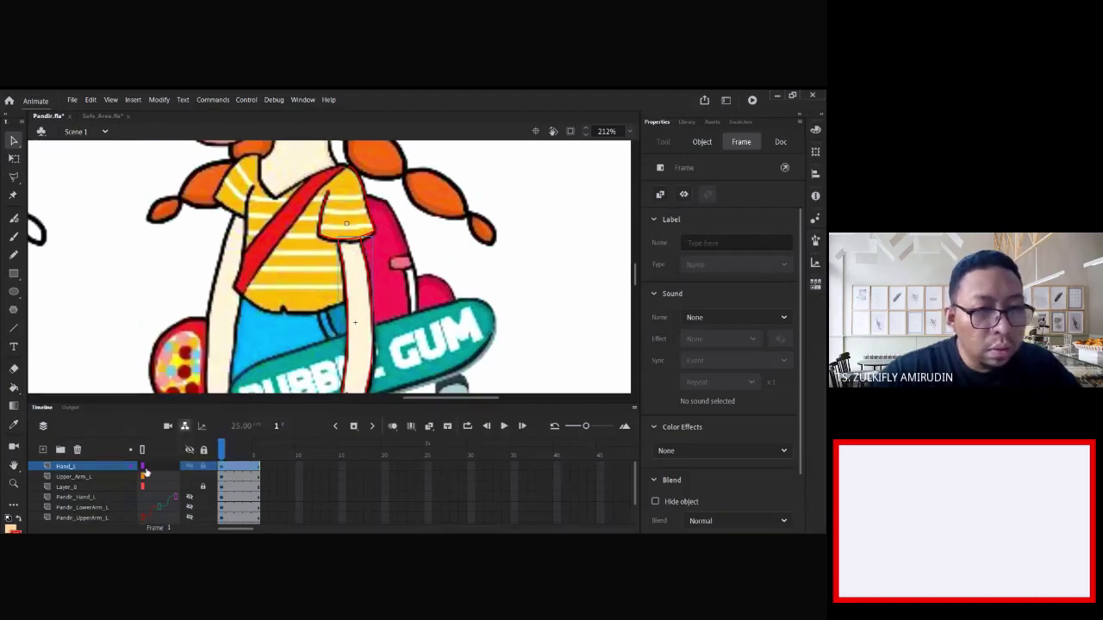
click(145, 468)
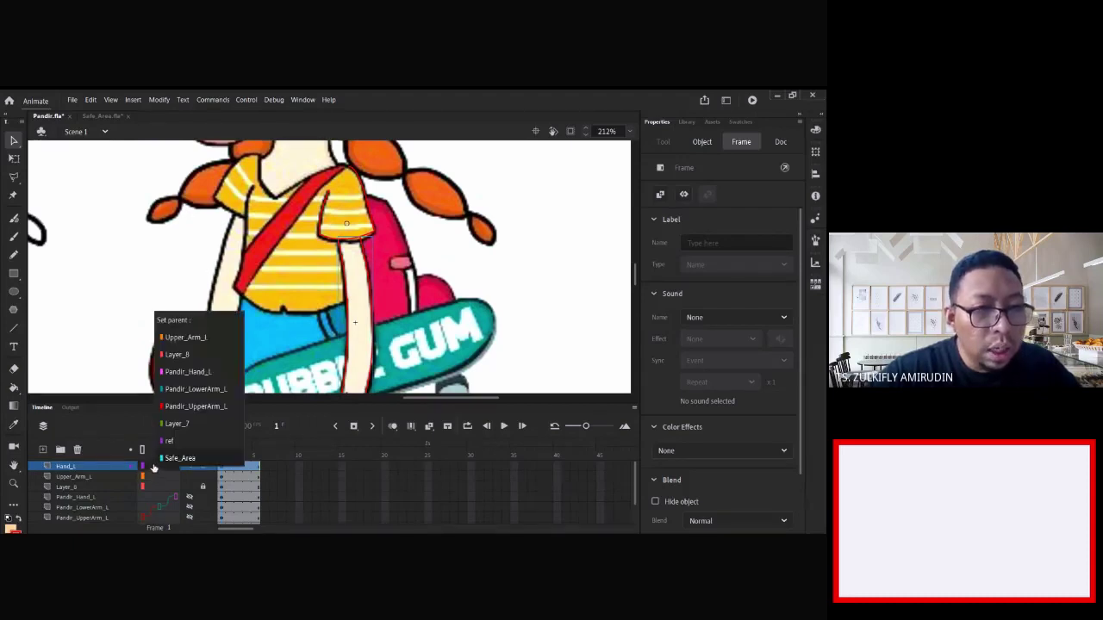
click(207, 337)
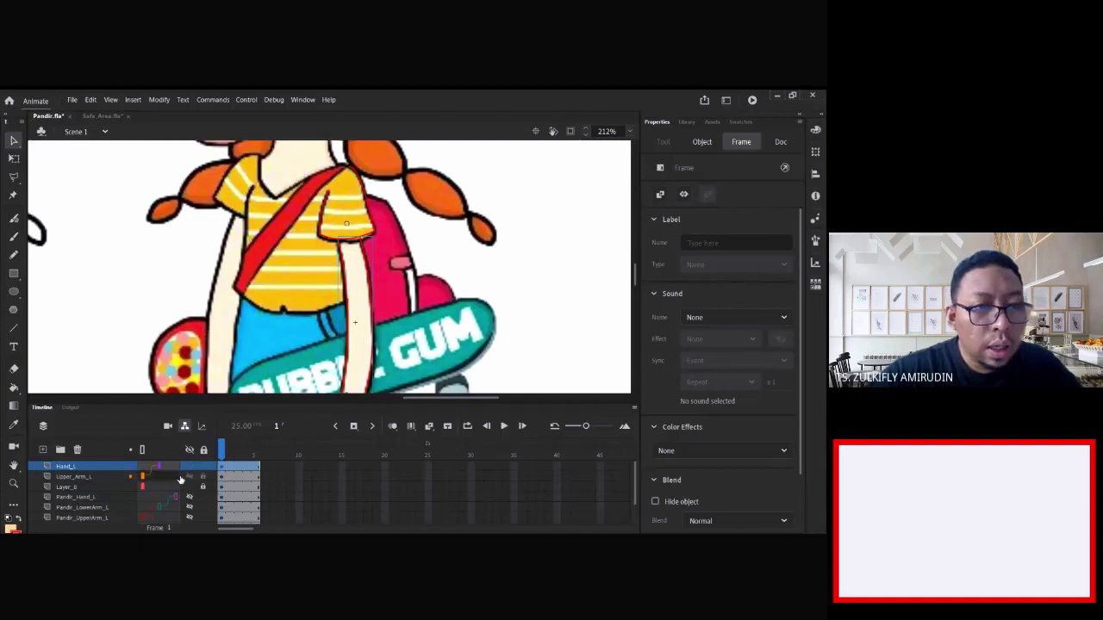
- At frame 2, test the parenting by rotating the Upper Arm L symbol, and undo the rotation
click(232, 466)
click(106, 478)
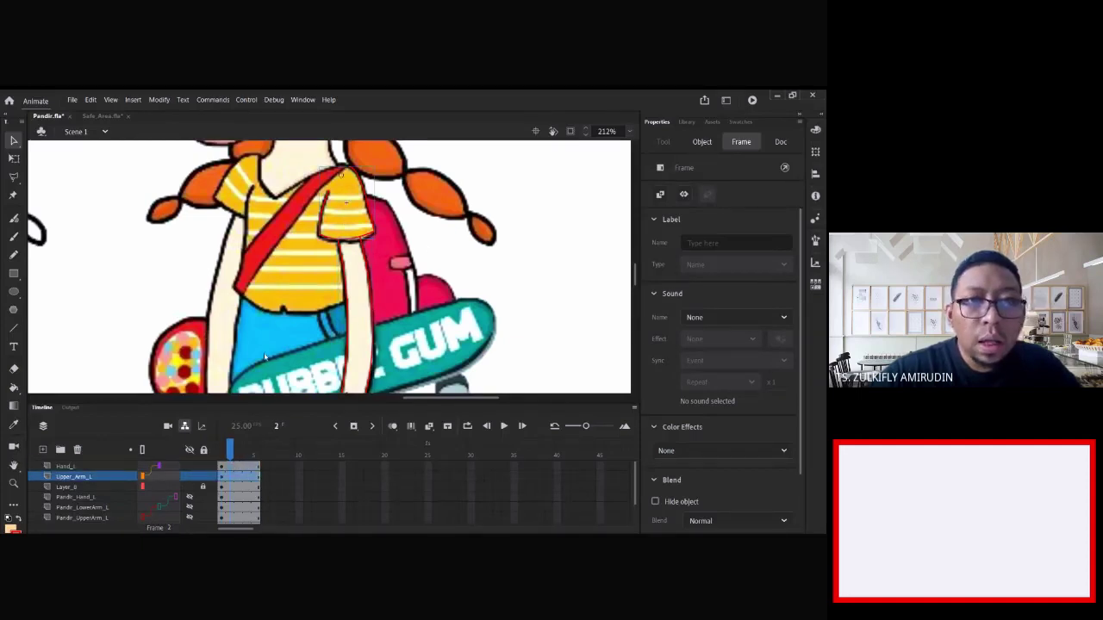
click(385, 239)
key(q)
drag(422, 245, 437, 241)
key(ctrl+z)
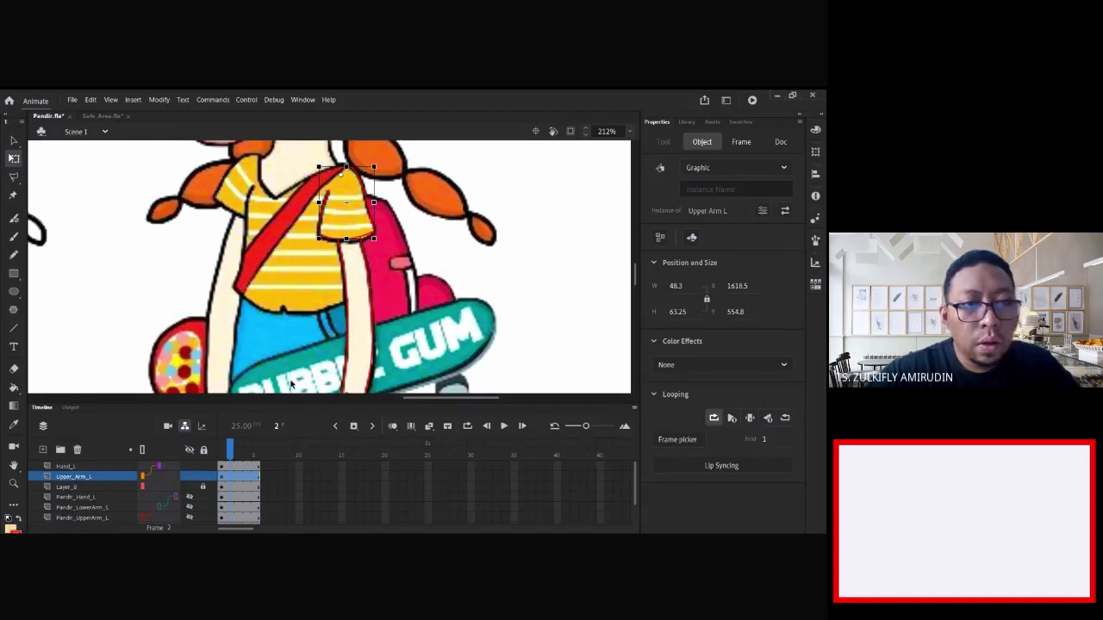
- Test the Hand L symbol's pivot by rotating it on its own, and undo the rotation
click(188, 466)
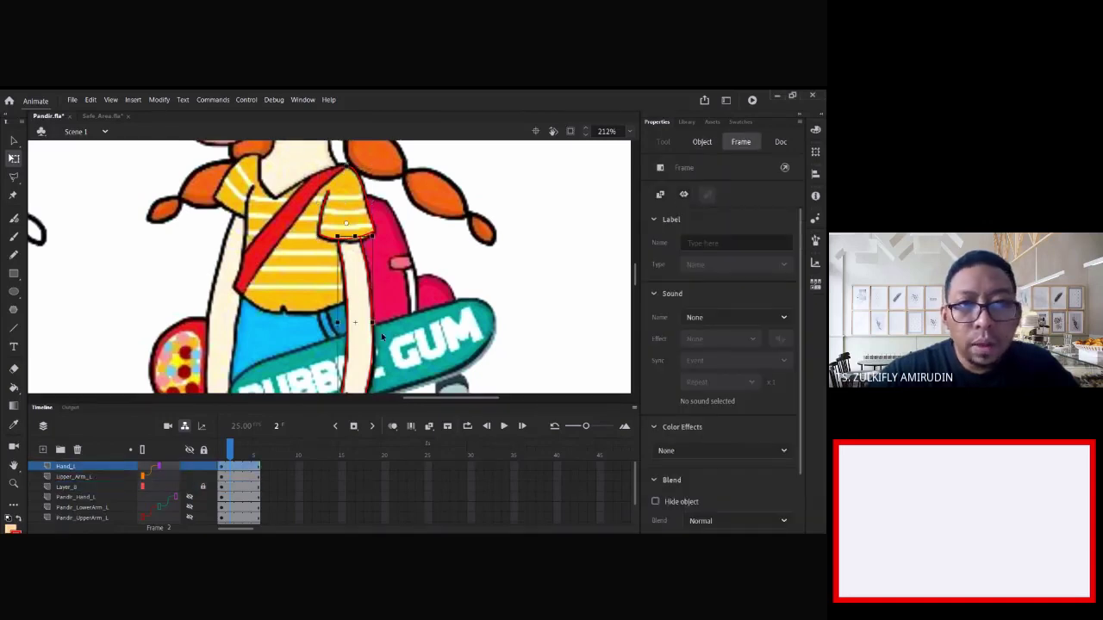
drag(401, 318, 454, 246)
drag(432, 348, 390, 345)
key(ctrl+z)
- Open the Hand L symbol for editing and insert a blank keyframe at frame 2
drag(515, 208, 441, 266)
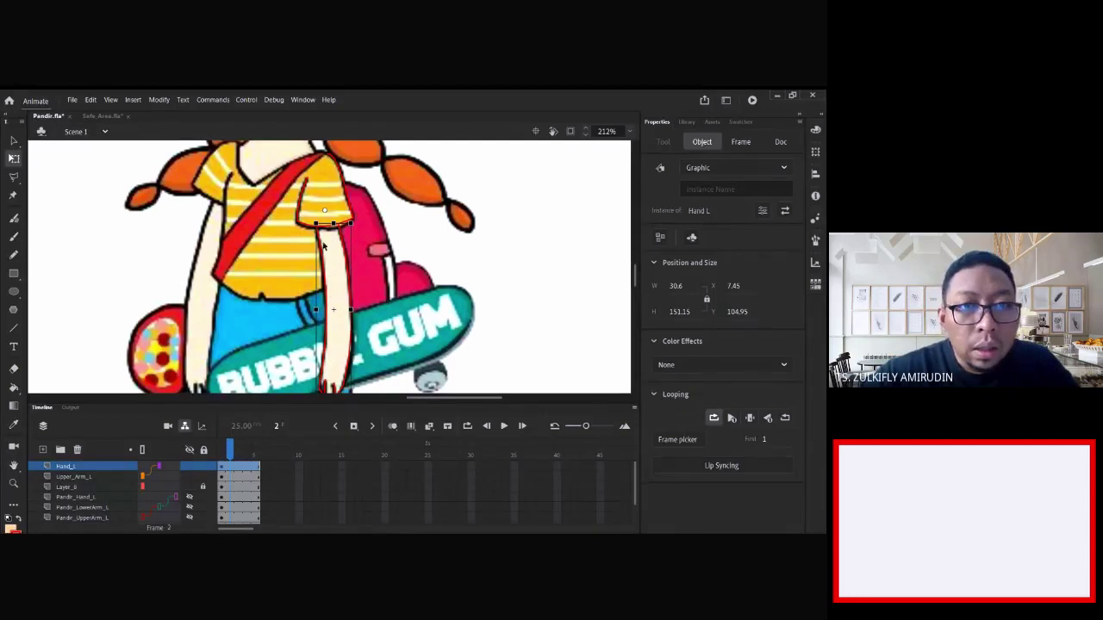
double_click(332, 336)
click(231, 466)
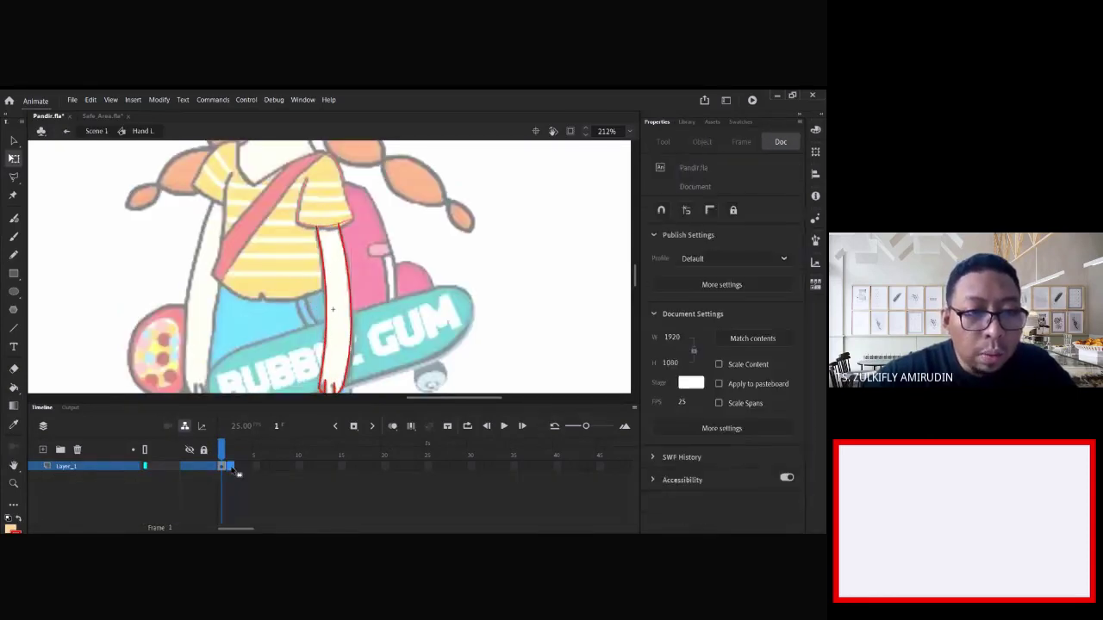
right_click(231, 466)
click(288, 274)
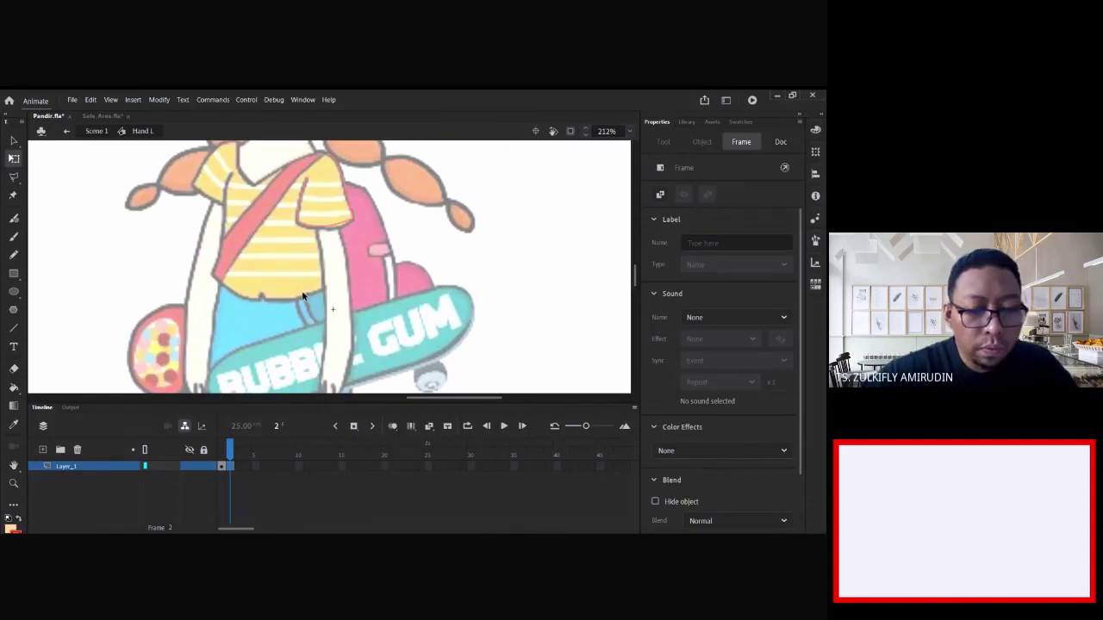
- Draw two lines from the sleeve hem to the waist and bend them into the edges of a curved, bent forearm
key(n)
mouse_move(314, 231)
mouse_down()
mouse_move(225, 280)
mouse_move(295, 281)
mouse_move(239, 316)
mouse_up()
key(v)
key(n)
key(v)
drag(294, 291, 307, 320)
drag(345, 268, 339, 225)
drag(289, 318, 228, 297)
click(233, 324)
drag(302, 294, 299, 301)
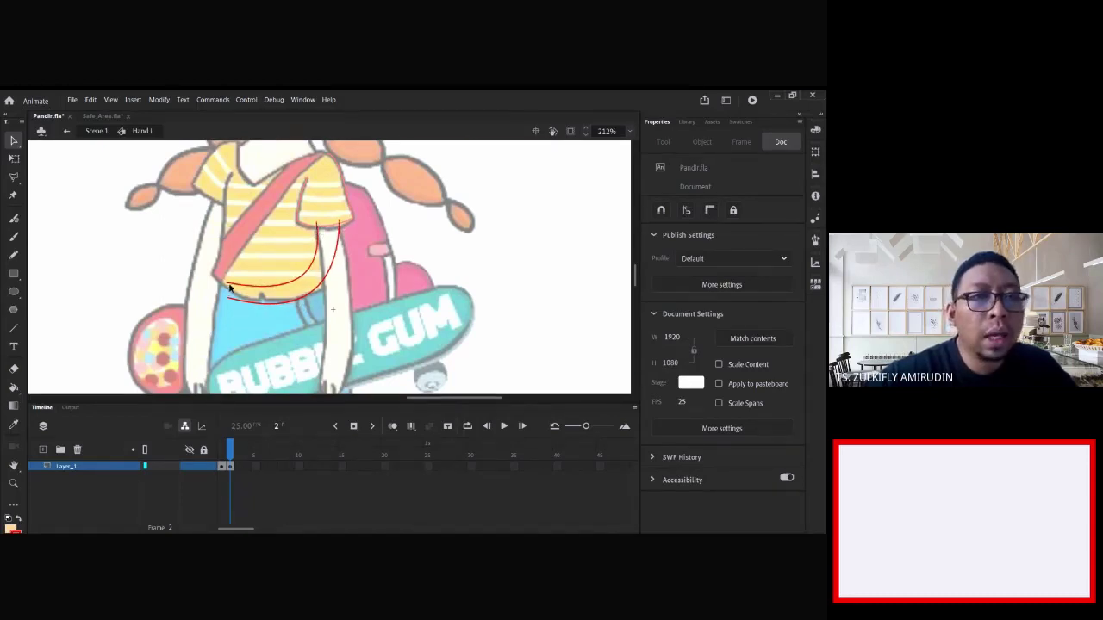
- Close the hand end of the bent forearm with a rounded fingertip curve and delete the overshooting line ends
key(ctrl+=)
key(n)
mouse_move(353, 264)
mouse_down()
mouse_move(309, 287)
mouse_move(313, 279)
mouse_move(336, 303)
mouse_up()
key(v)
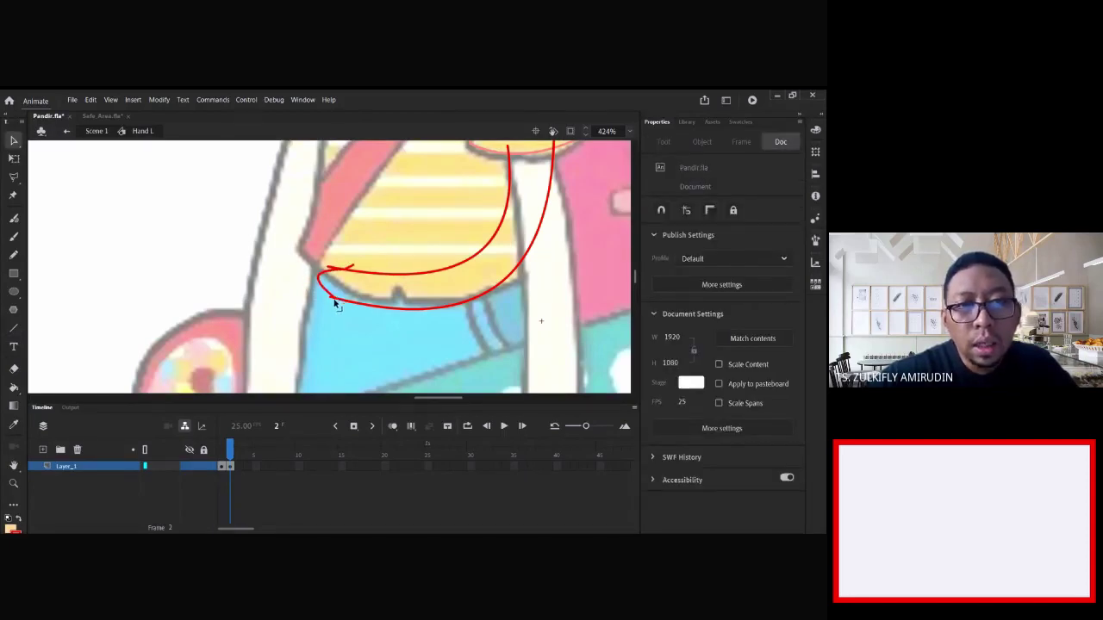
click(330, 299)
key(Delete)
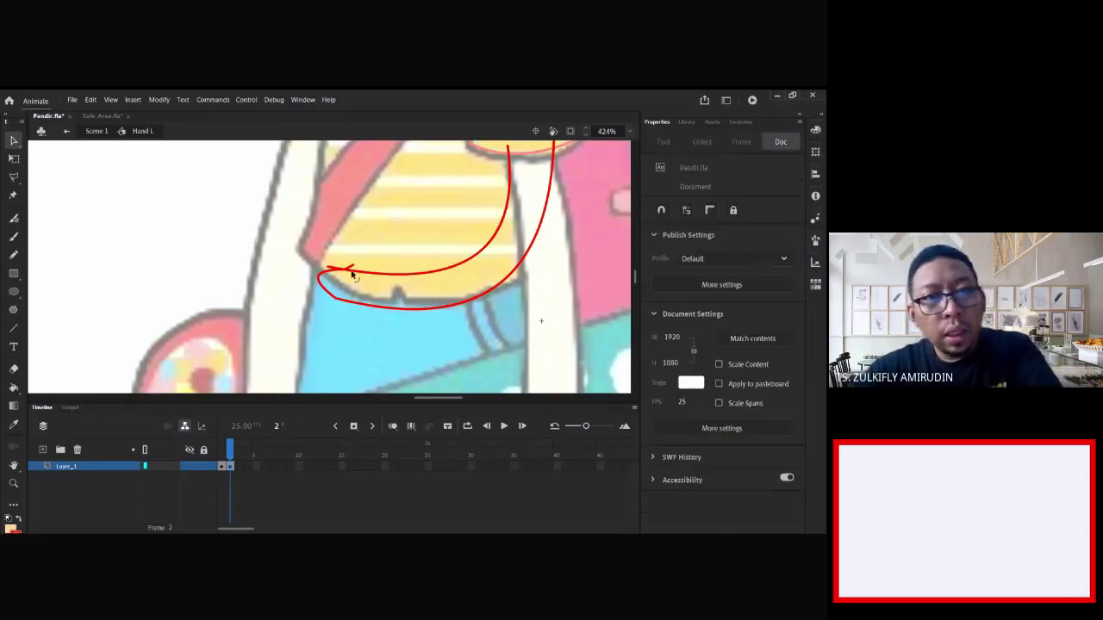
click(352, 268)
key(Delete)
click(335, 268)
key(Delete)
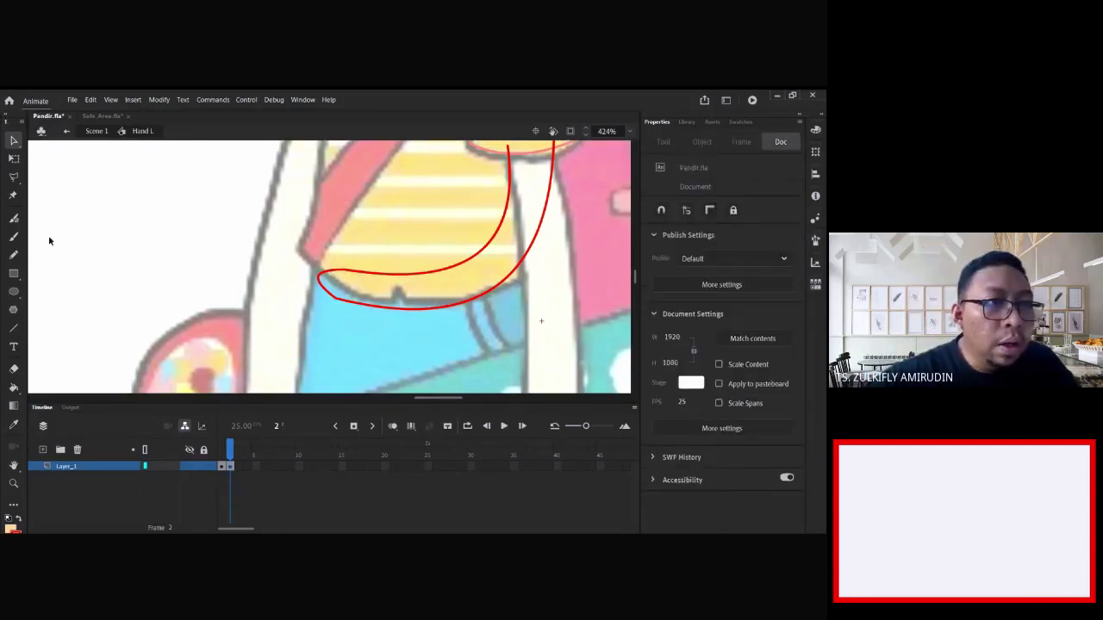
- Draw short finger lines inside the tip of the hand with the Line tool
click(14, 256)
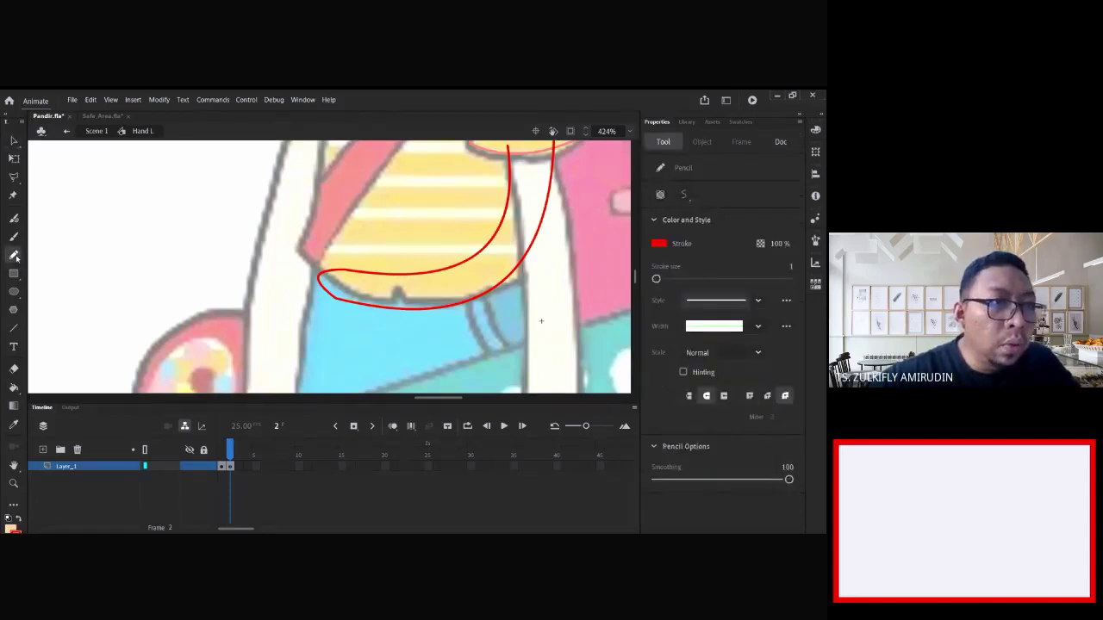
click(13, 328)
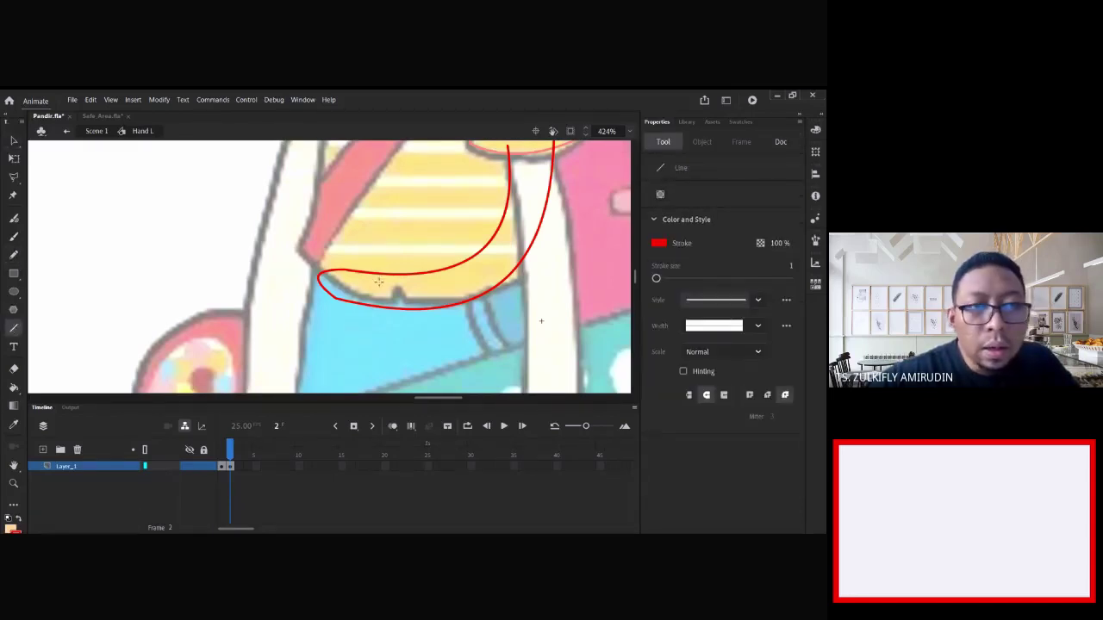
drag(319, 285, 349, 291)
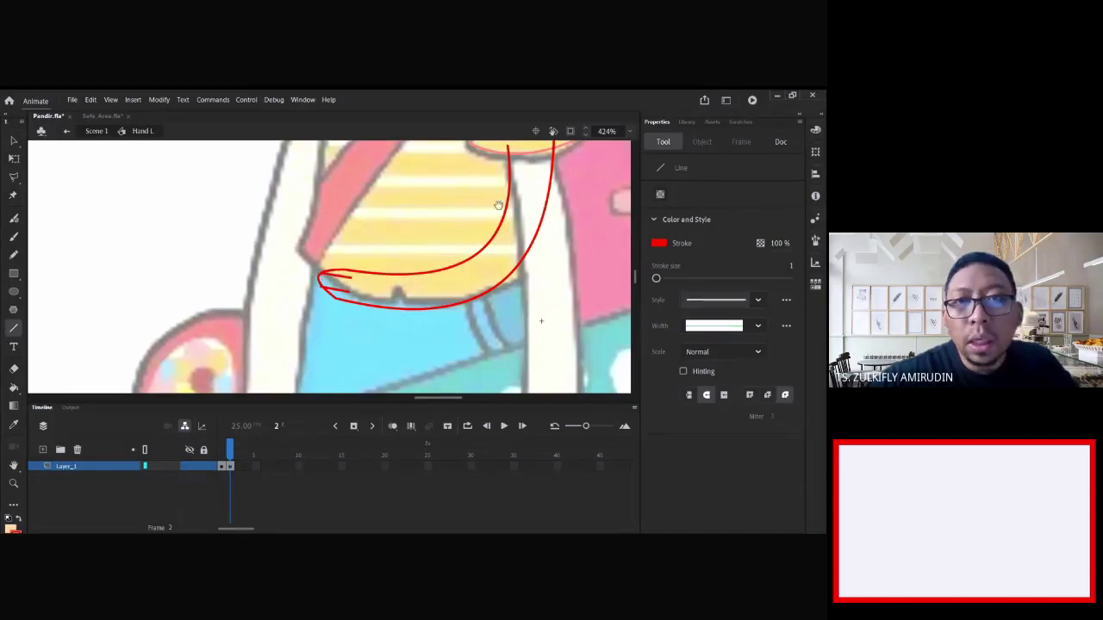
- Close the forearm's upper end at the sleeve hem with a curved line and trim its protruding ends
drag(500, 205, 421, 314)
drag(436, 262, 398, 274)
mouse_move(386, 275)
mouse_down()
mouse_move(449, 265)
mouse_move(412, 265)
mouse_up()
key(v)
click(389, 272)
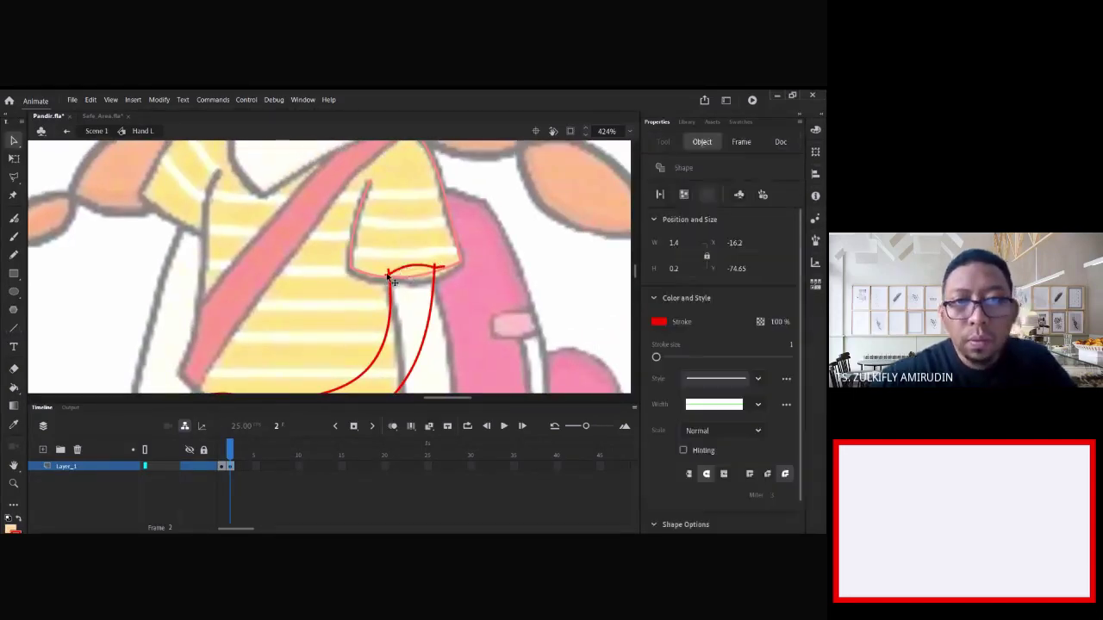
key(Delete)
click(436, 266)
key(Delete)
- Recolour the bent arm's outline black, fill it with the peach skin colour and return to Scene 1
double_click(393, 295)
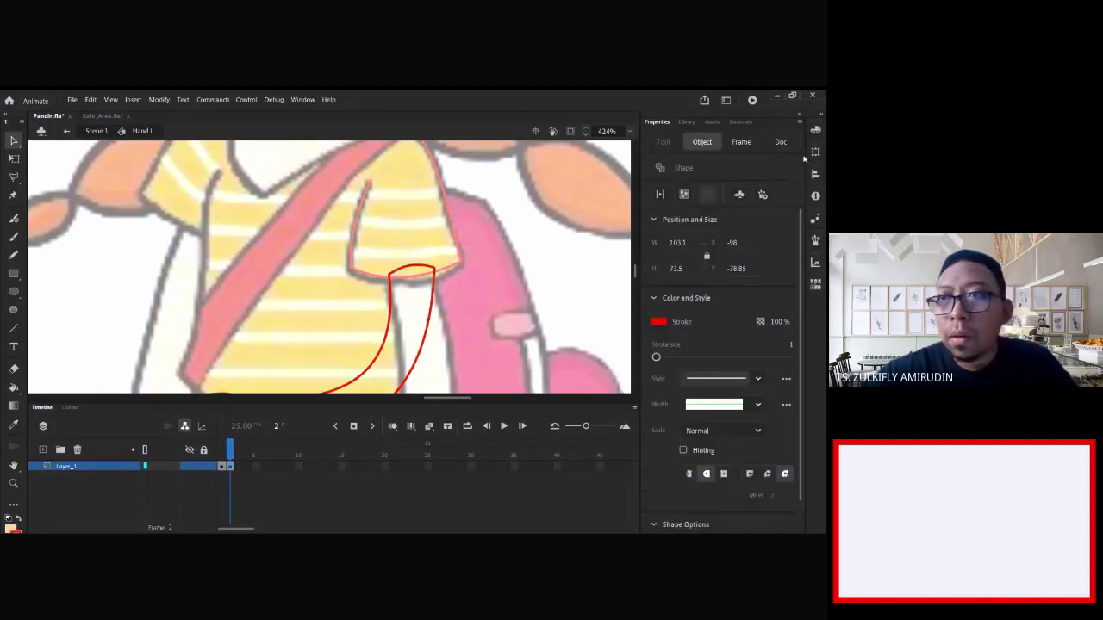
click(816, 130)
click(629, 269)
click(392, 291)
key(k)
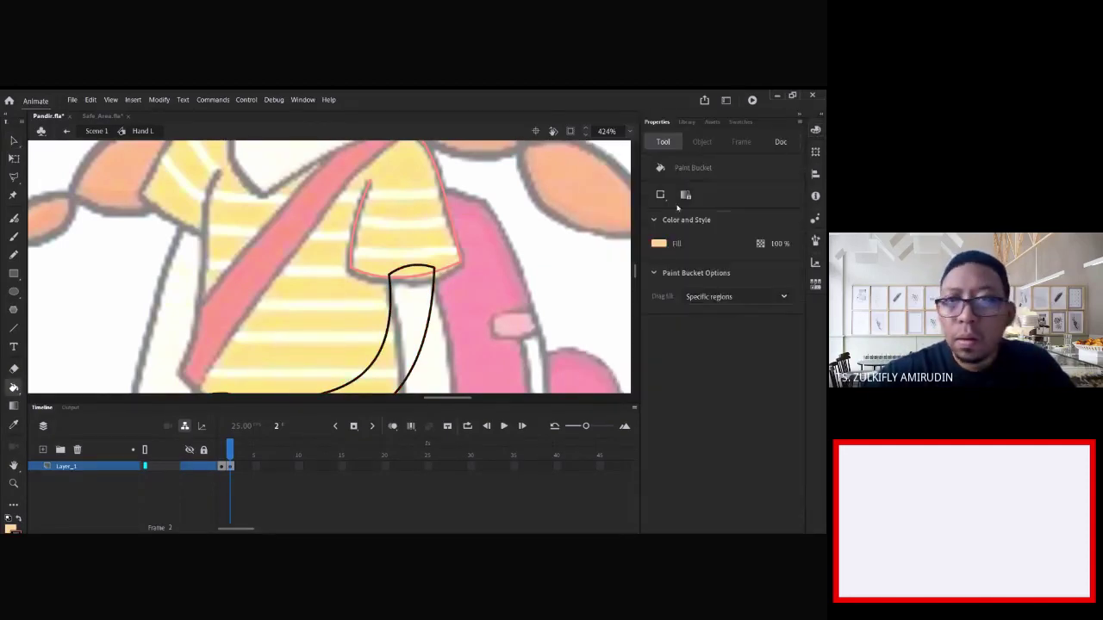
click(403, 291)
key(v)
double_click(155, 316)
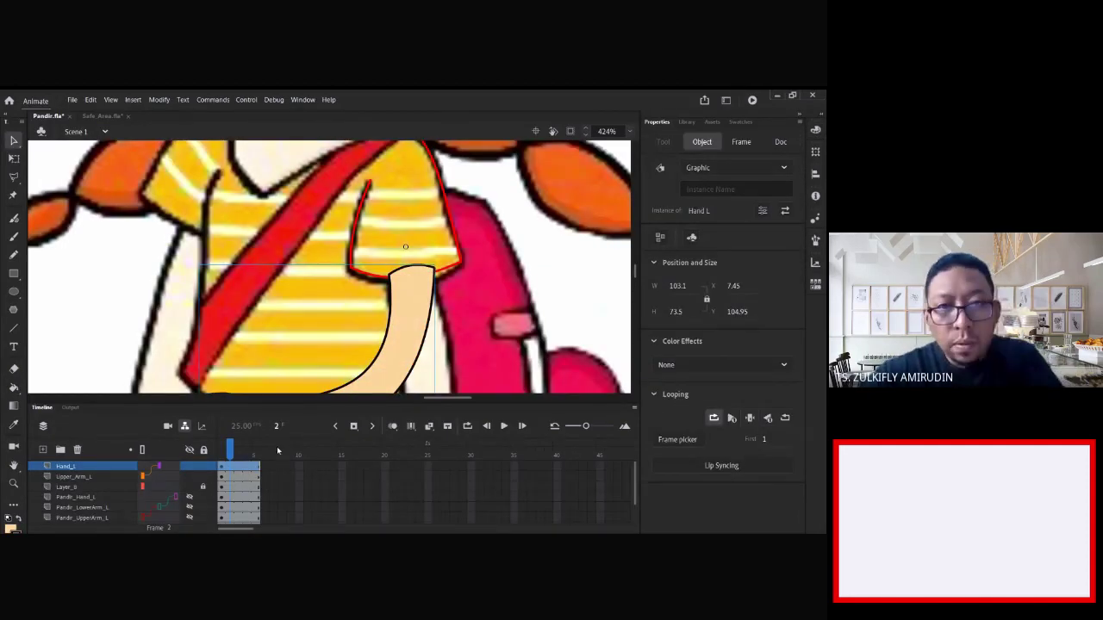
- Return to frame 1 of the scene and hide the Layer_8 reference artwork
key(ctrl+minus)
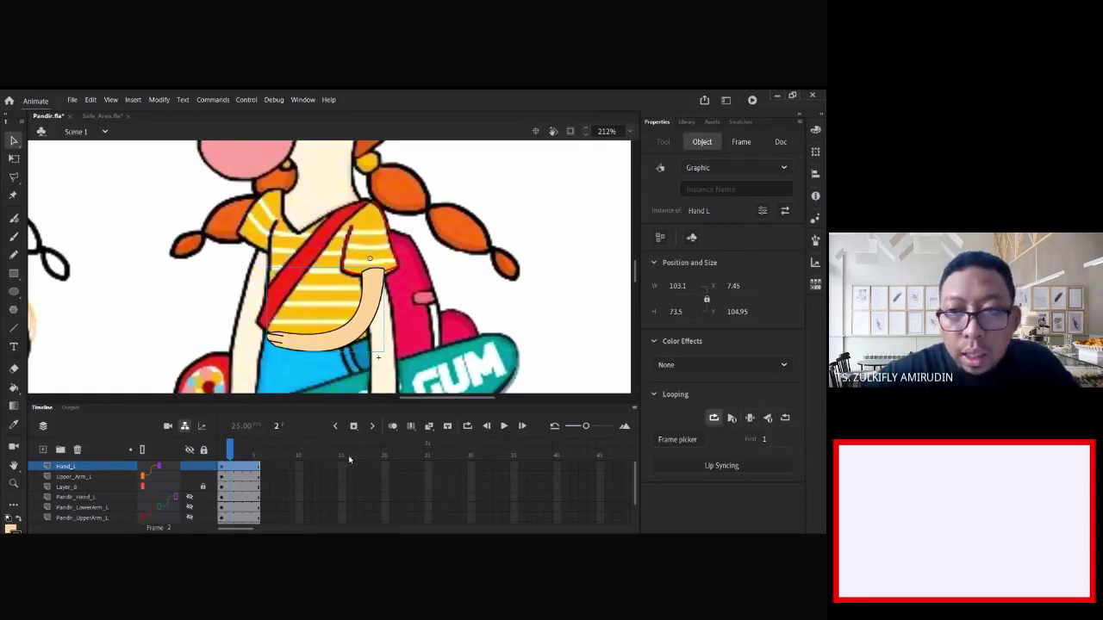
drag(233, 452, 225, 450)
click(398, 309)
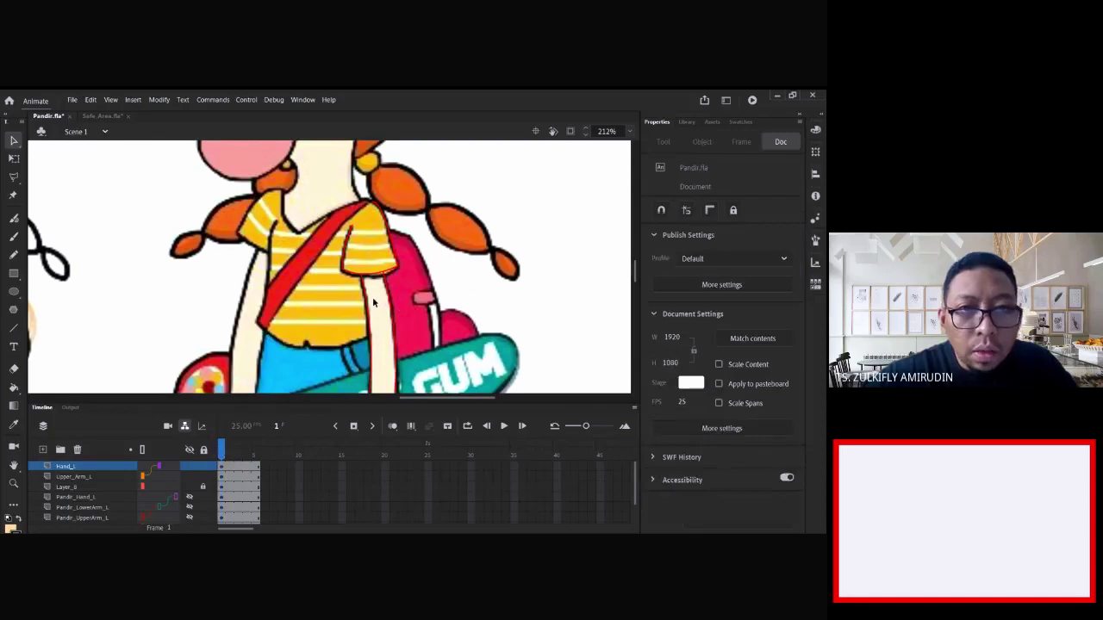
scroll(375, 366, down, 3)
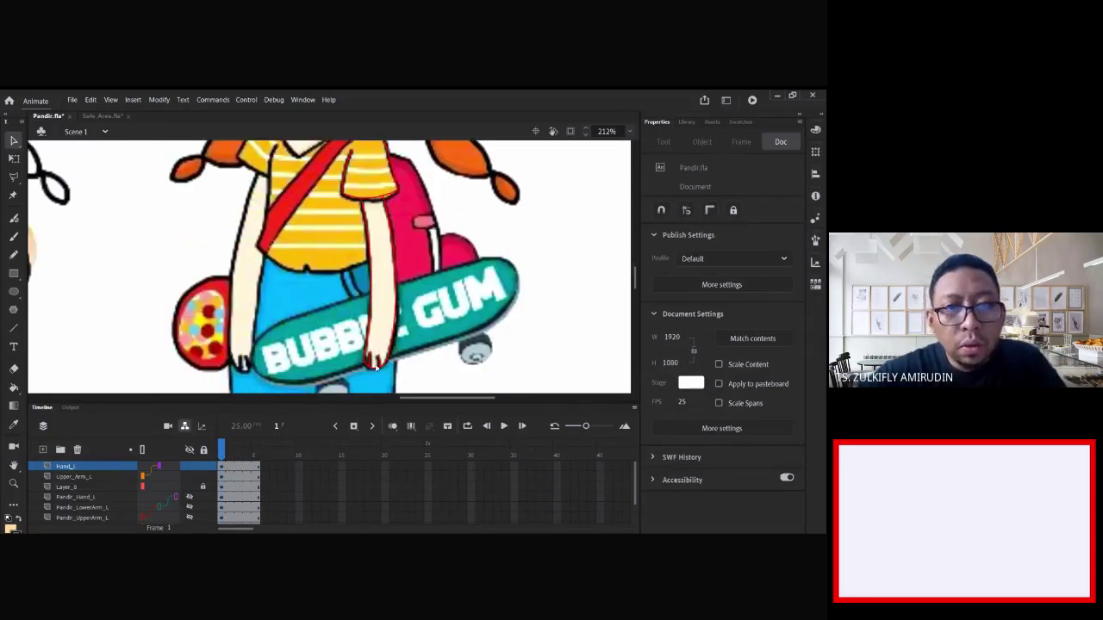
scroll(141, 512, down, 1)
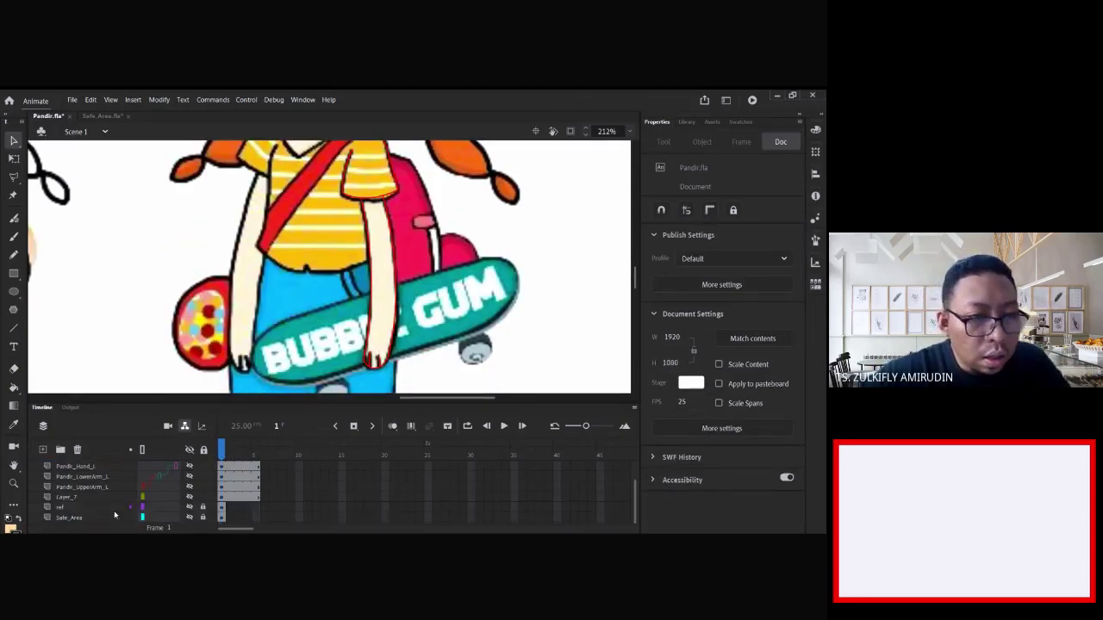
scroll(115, 515, up, 1)
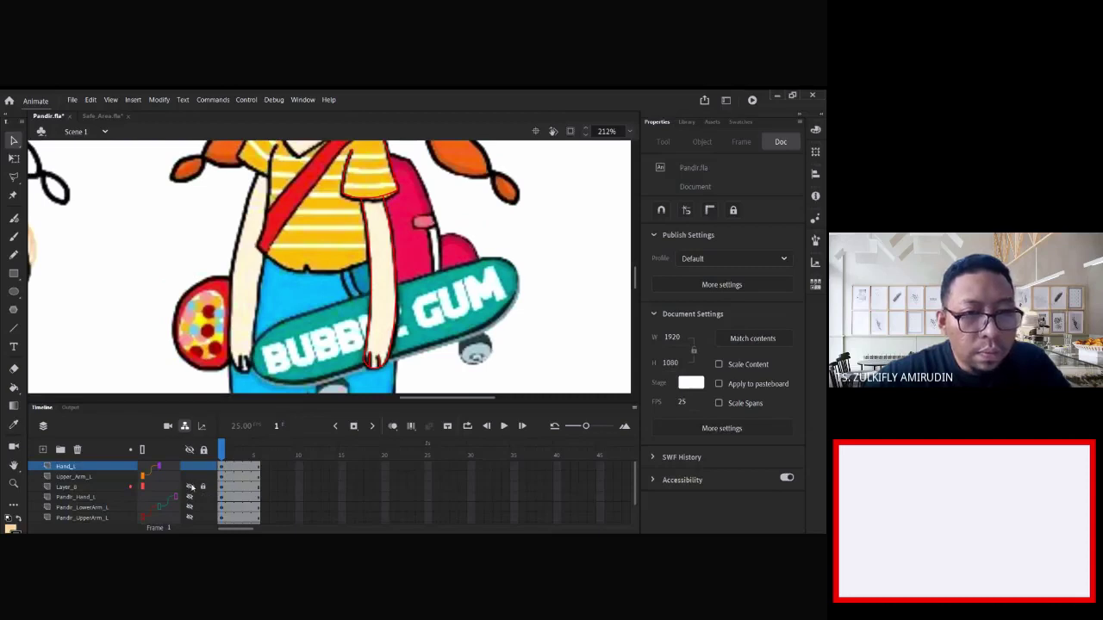
click(191, 487)
- Step through frames 1 to 5 and back to check which hand pose each frame shows
key(period)
key(period)
key(period)
key(period)
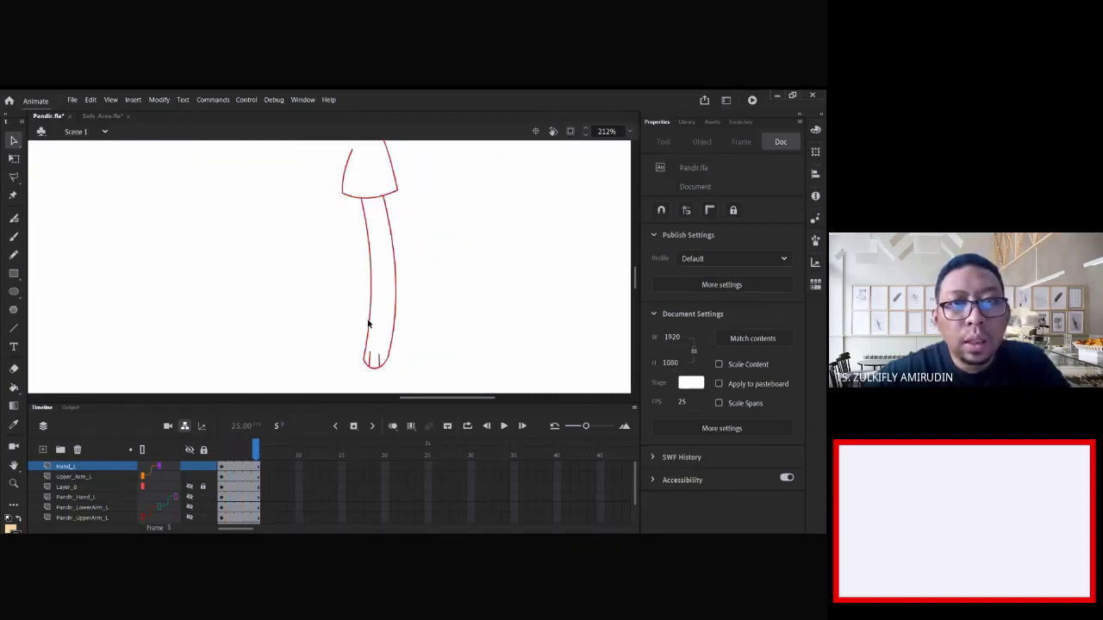
key(comma)
key(comma)
key(comma)
key(comma)
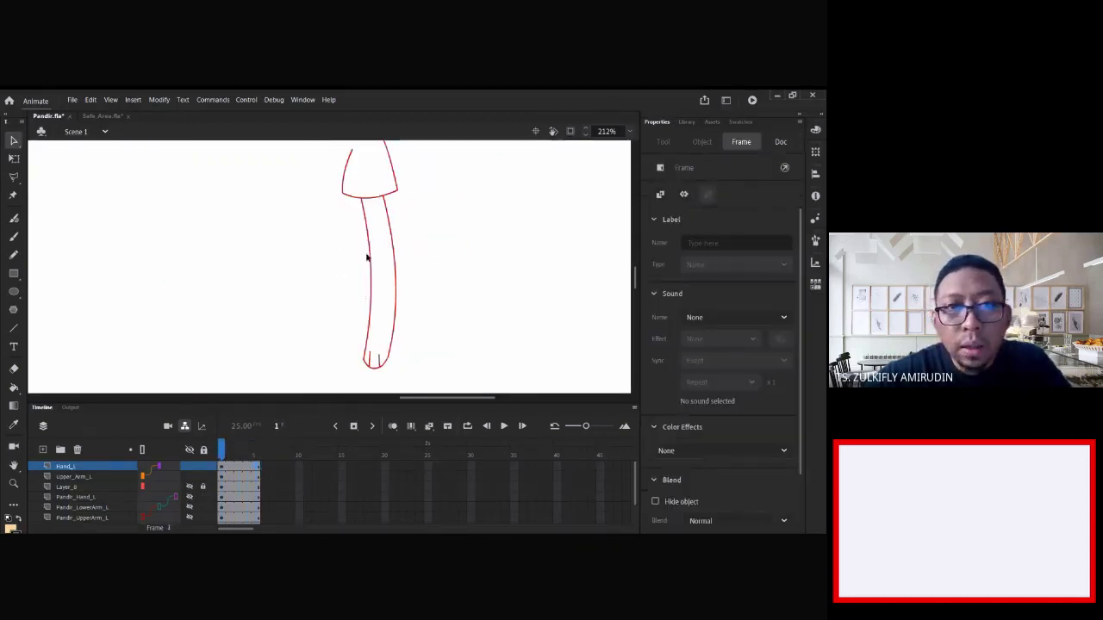
- Set the Hand L instance's looping on frame 1 to play a single frame only
click(353, 197)
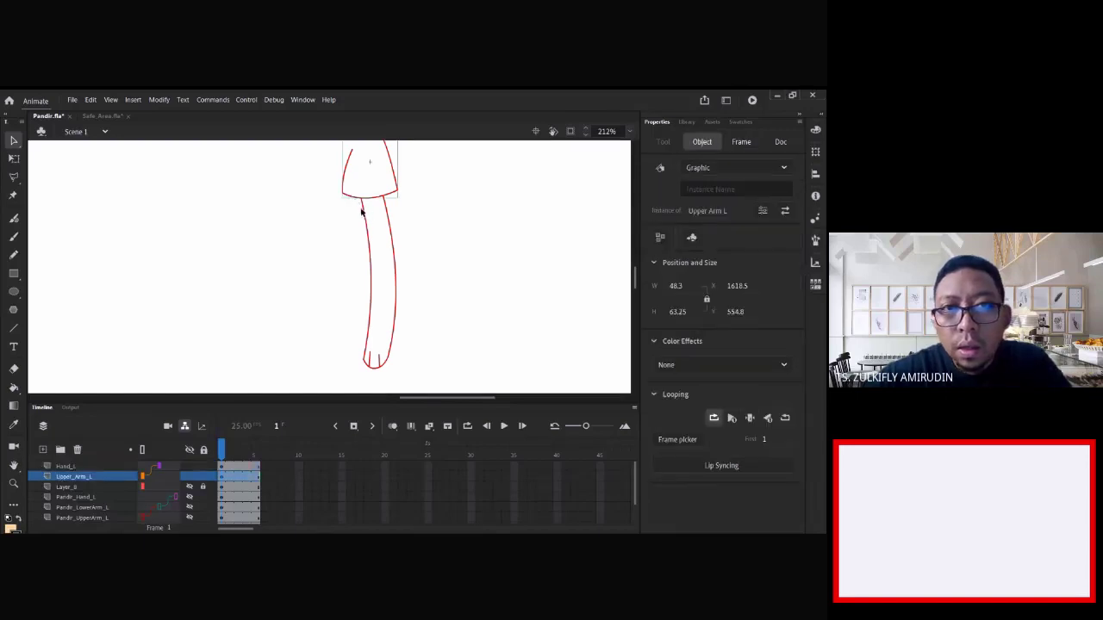
click(362, 213)
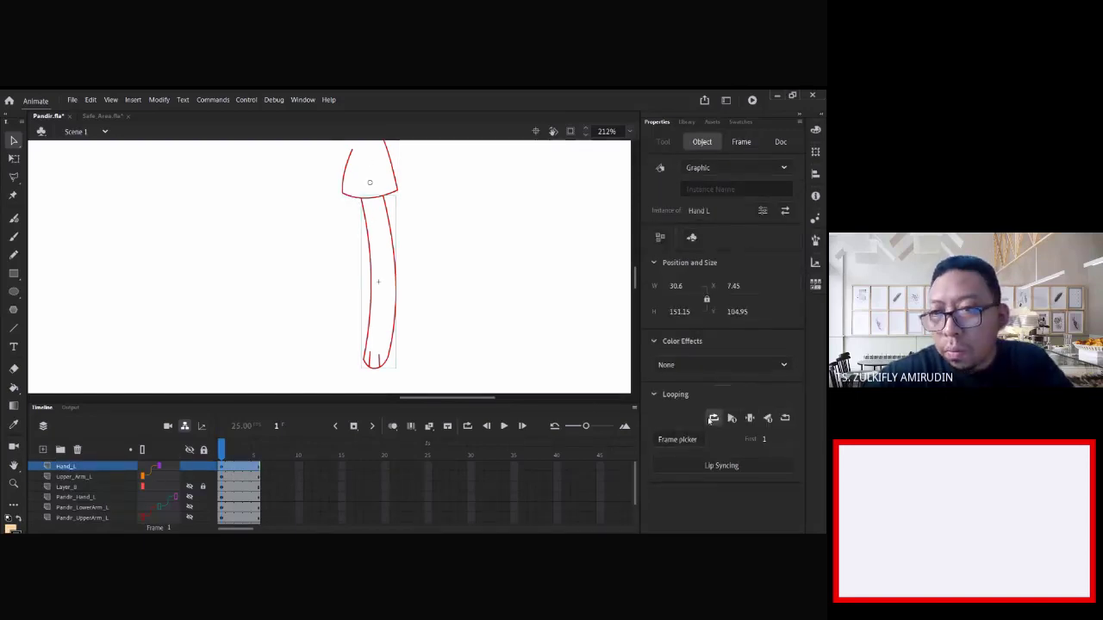
click(714, 419)
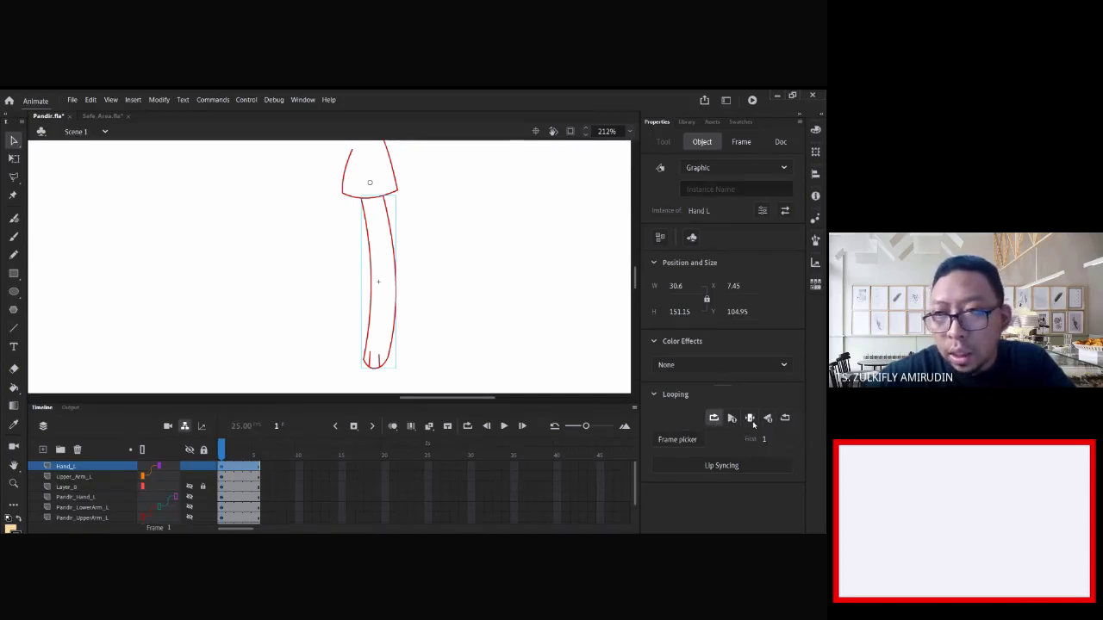
click(750, 419)
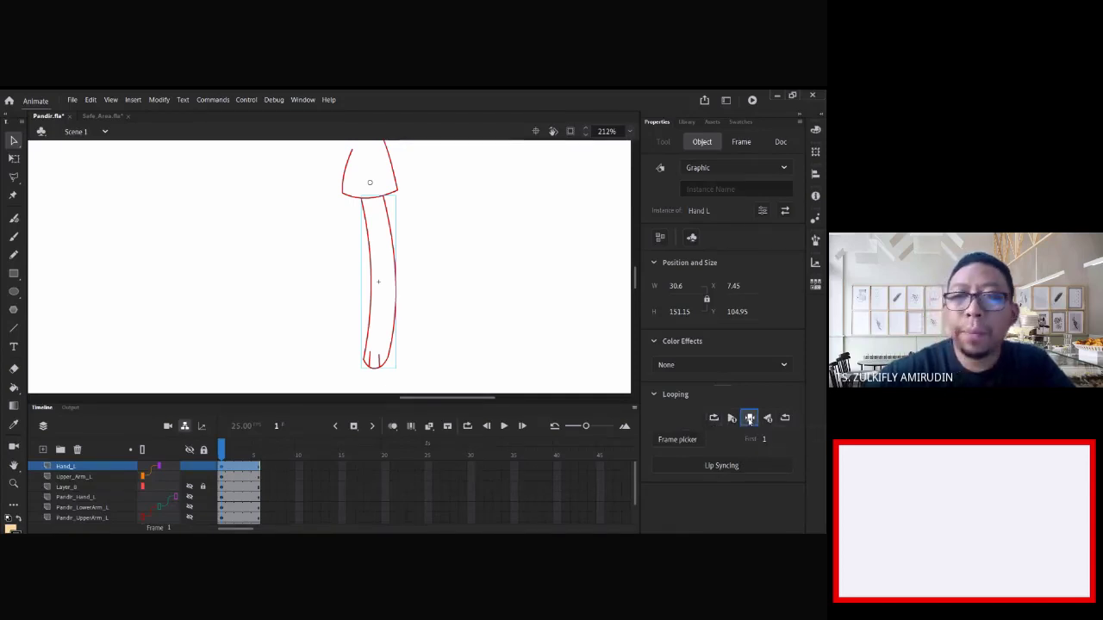
- Add a keyframe at frame 5 of Hand_L and pick symbol frame 2, the bent arm pose, for it
click(257, 467)
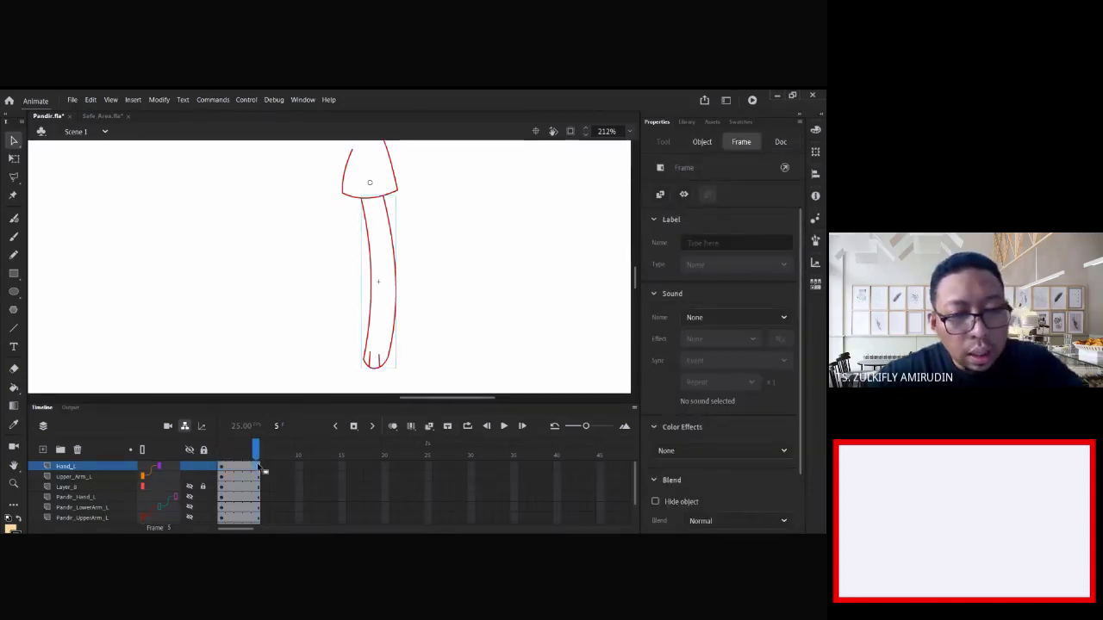
click(376, 271)
click(668, 440)
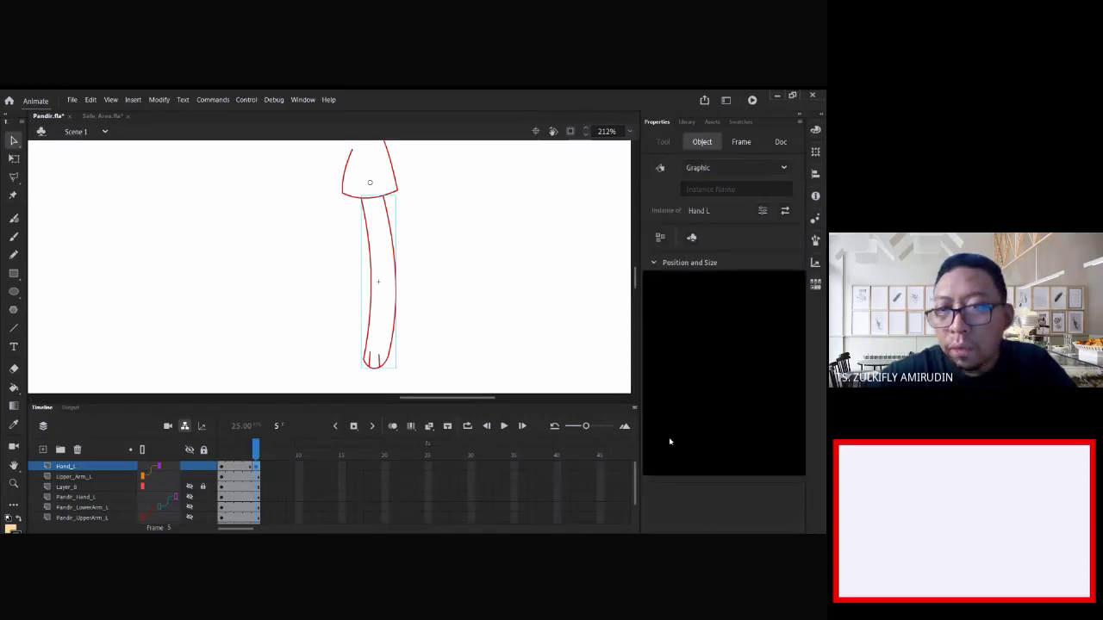
click(731, 349)
click(489, 302)
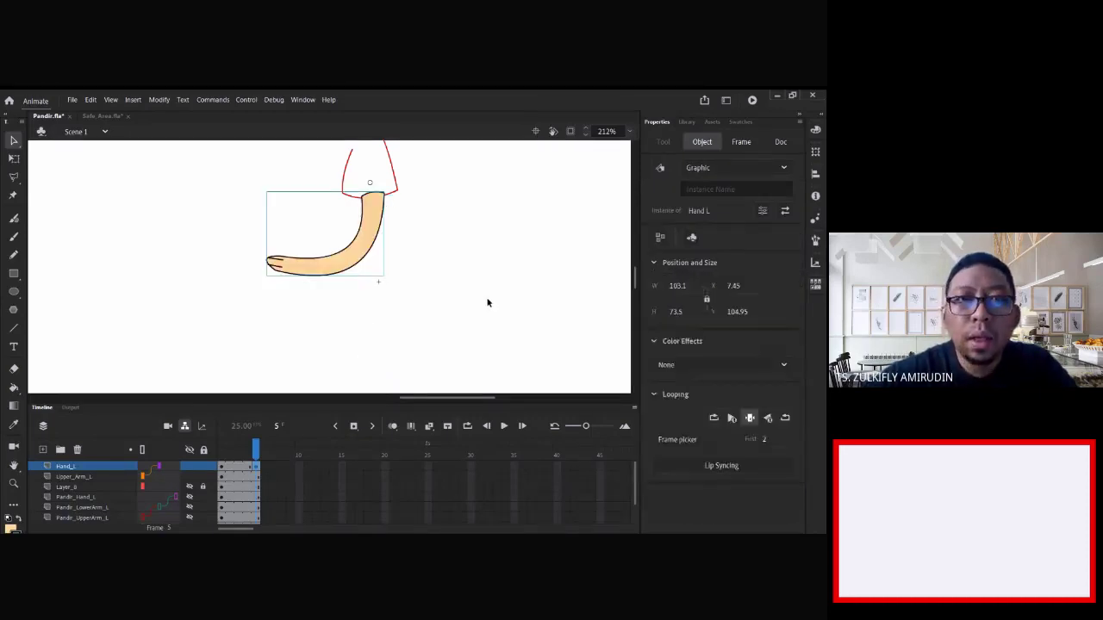
mouse_move(253, 450)
mouse_down()
mouse_move(241, 448)
mouse_move(255, 442)
mouse_up()
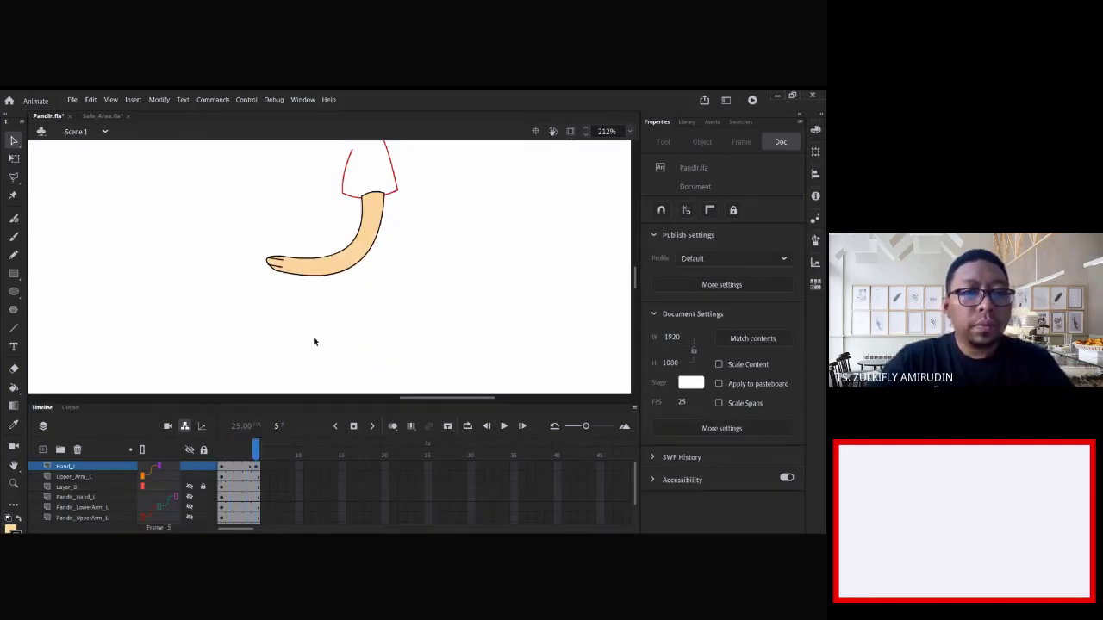
- Move the Upper_Arm_L layer above Hand_L and go to frame 3
click(89, 480)
drag(92, 480, 93, 465)
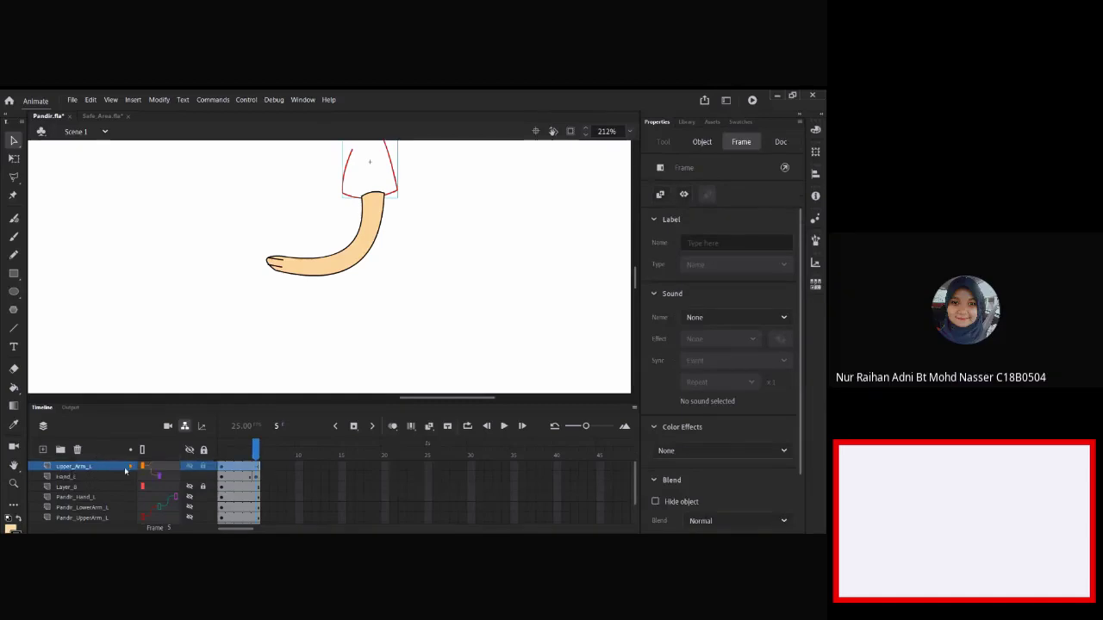
click(237, 468)
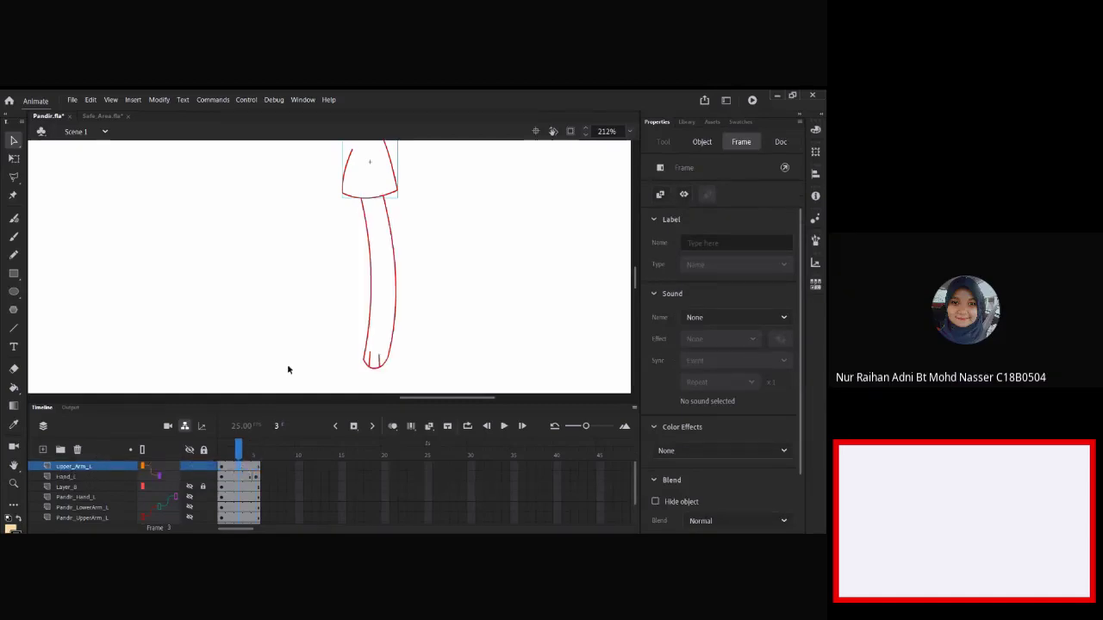
- Open the Upper Arm L symbol for editing and recolour the sleeve outline black
double_click(349, 196)
click(658, 321)
click(492, 358)
click(268, 281)
- Close the gap at the sleeve's shoulder with a straight line and fill the sleeve with orange
scroll(268, 281, up, 2)
key(n)
drag(353, 238, 377, 212)
key(k)
click(658, 243)
click(607, 319)
click(376, 260)
- Delete the temporary closing line on the sleeve's shoulder edge and activate the Line tool
key(v)
click(365, 226)
key(Delete)
click(376, 214)
click(147, 242)
key(n)
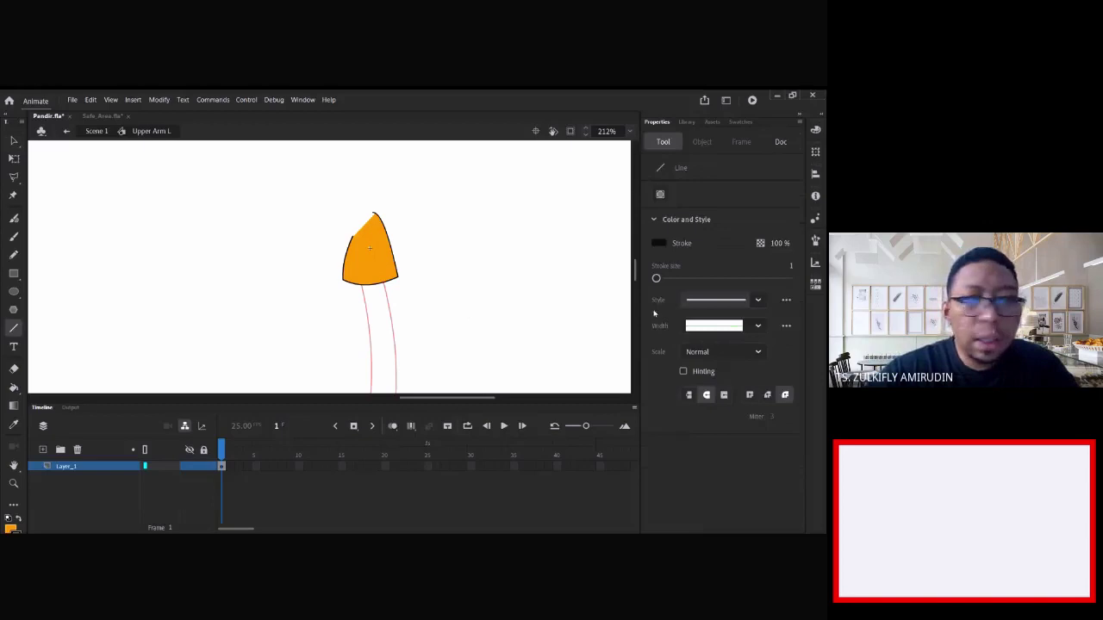
- Set the Line tool's stroke to pale yellow with a stroke size of 5
click(663, 245)
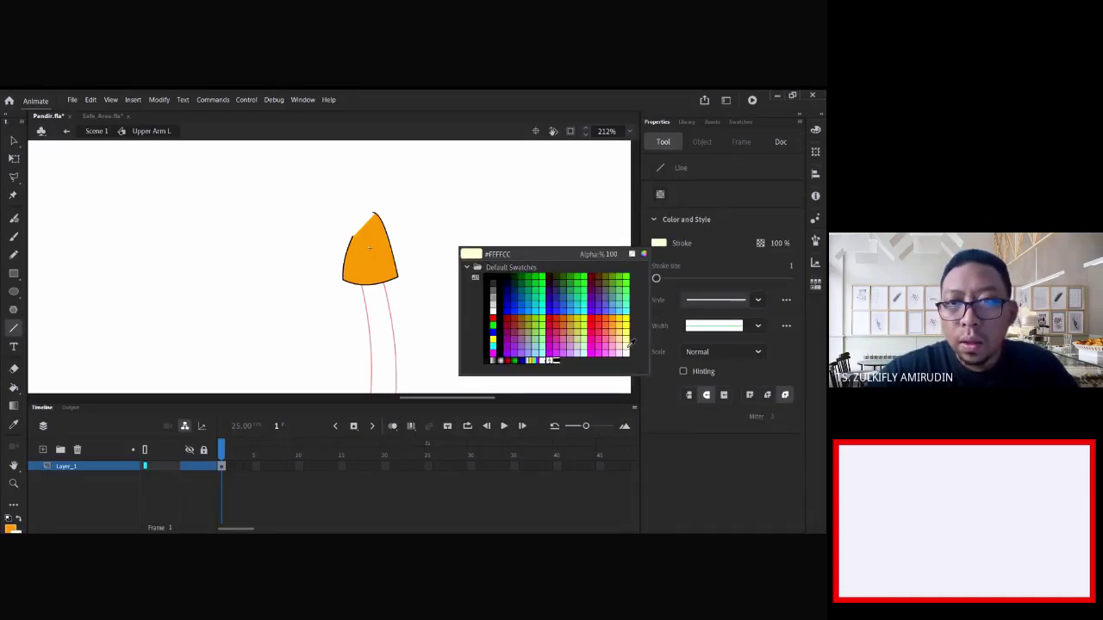
click(623, 346)
click(790, 266)
text(5)
key(Return)
mouse_move(336, 249)
mouse_down()
mouse_move(407, 230)
mouse_move(426, 265)
mouse_up()
key(ctrl+z)
key(ctrl+z)
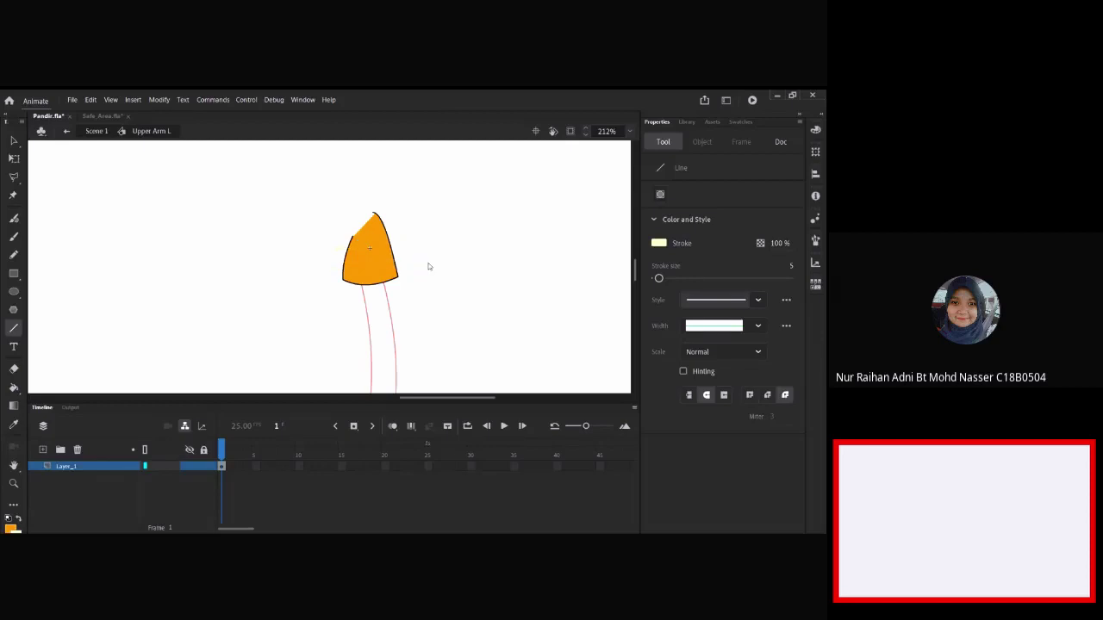
- Add a new layer above the sleeve artwork and draw two slightly slanted pale yellow stripes across the sleeve
click(43, 450)
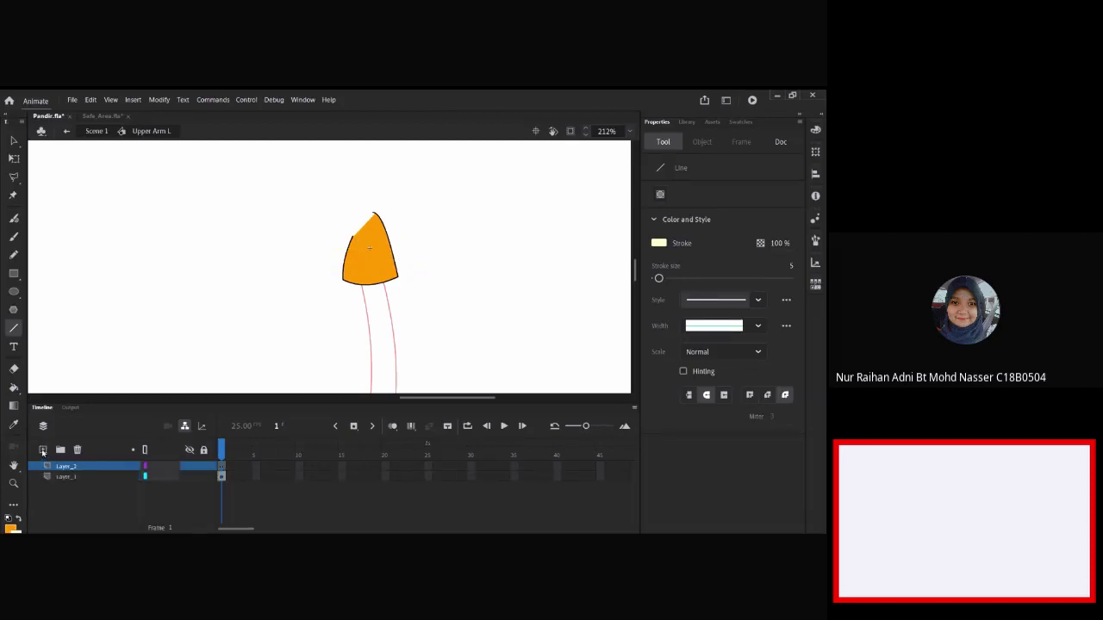
drag(345, 268, 408, 262)
drag(332, 251, 399, 245)
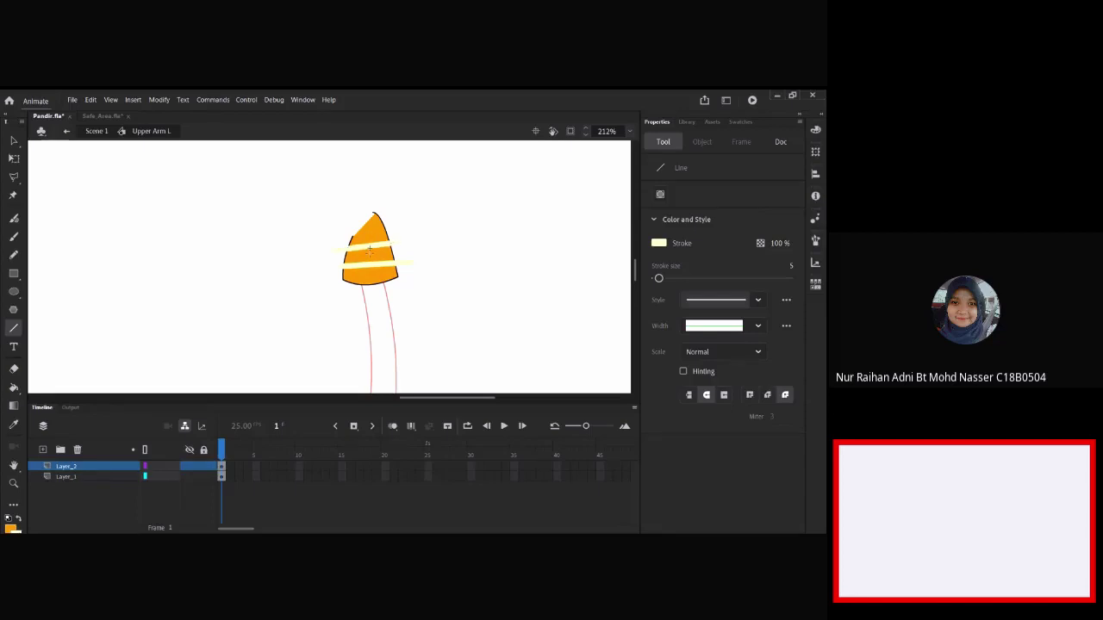
- Copy the sleeve's black outline from Layer_1 in place onto the stripe layer
key(v)
click(90, 476)
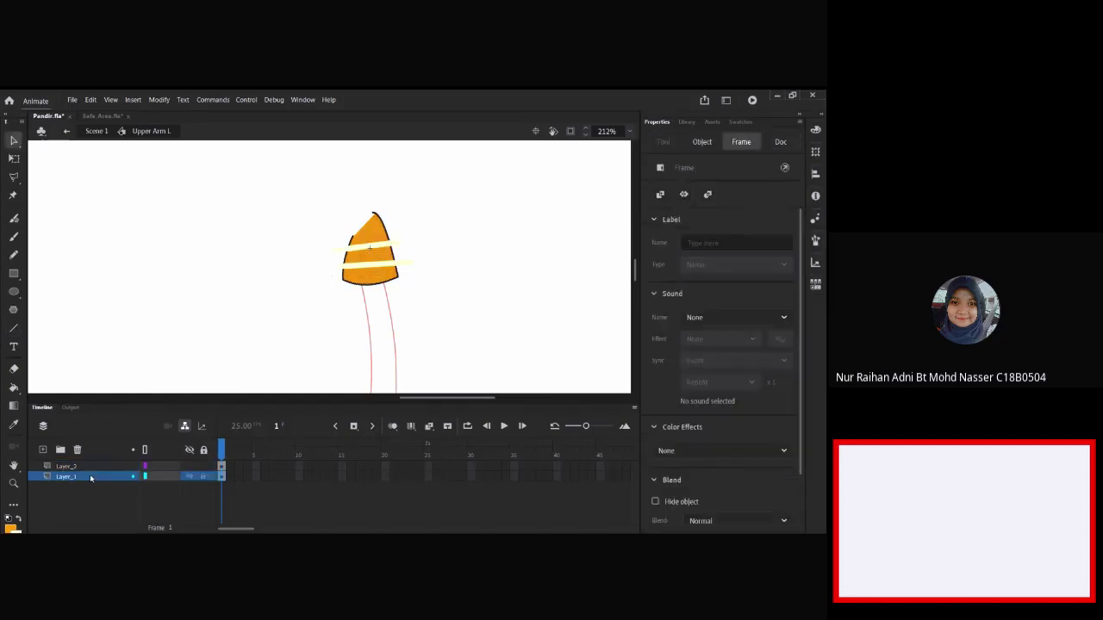
click(368, 281)
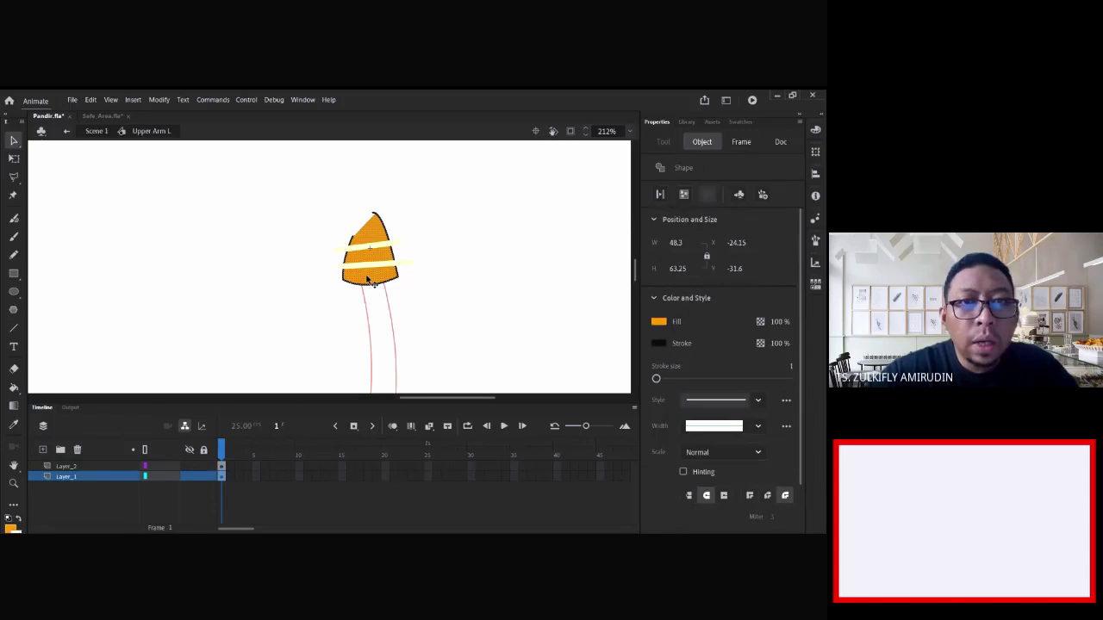
click(368, 281)
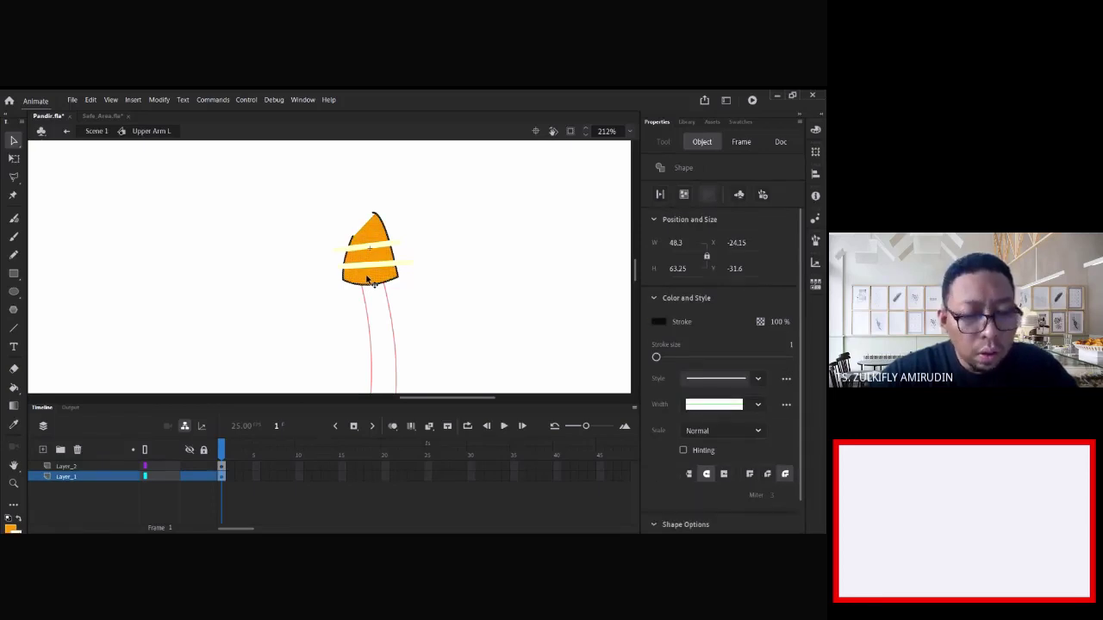
click(74, 466)
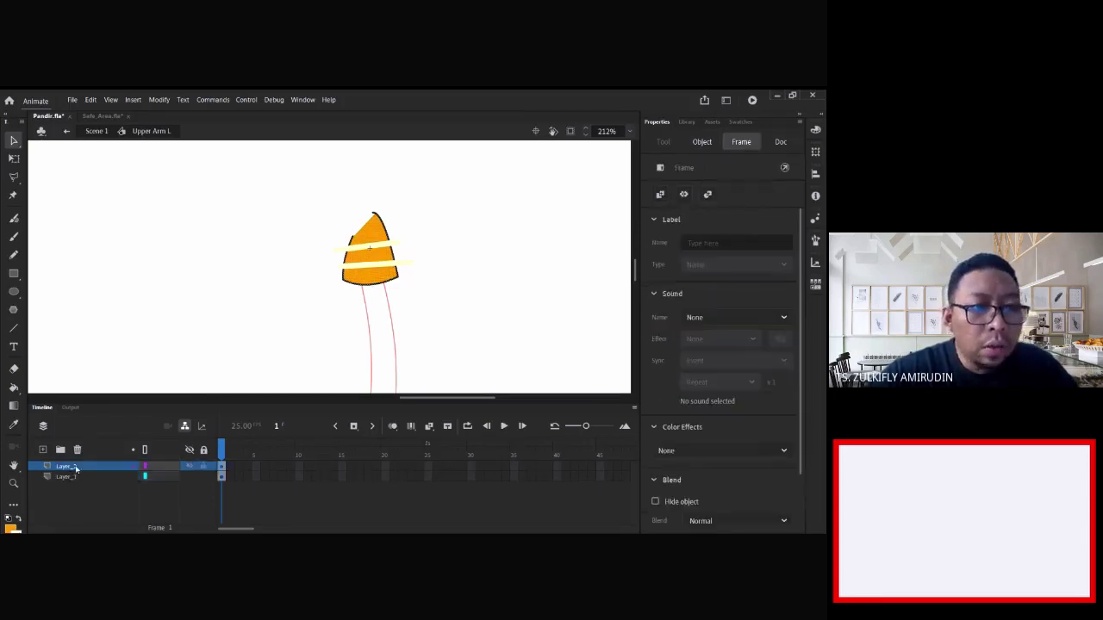
click(183, 392)
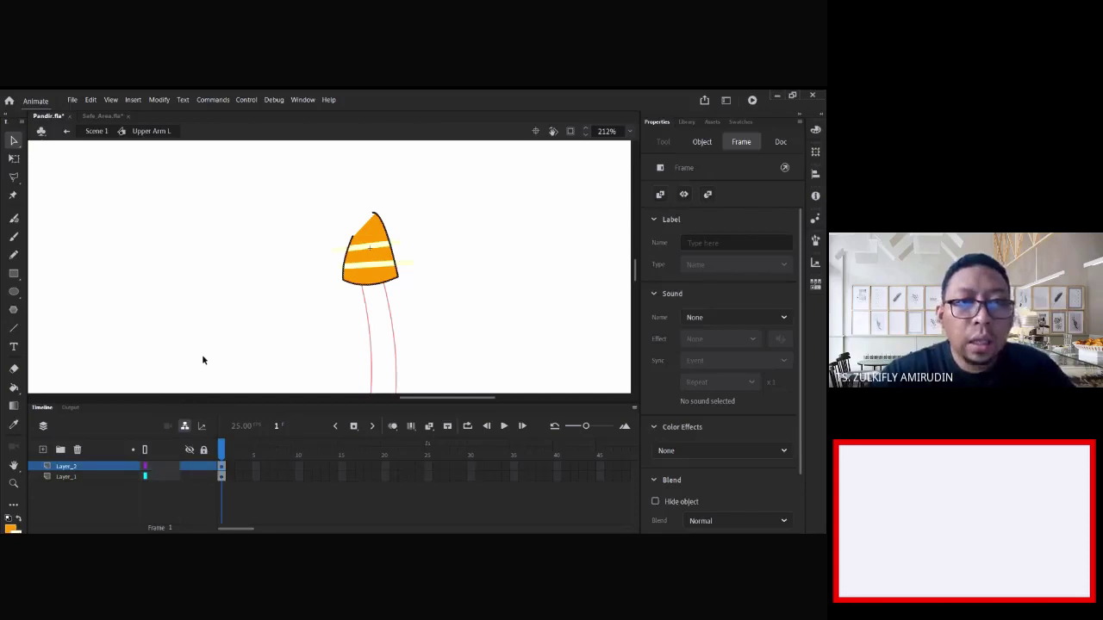
- Delete the ends of both stripes that overhang the sleeve's outline on either side
click(340, 250)
key(Delete)
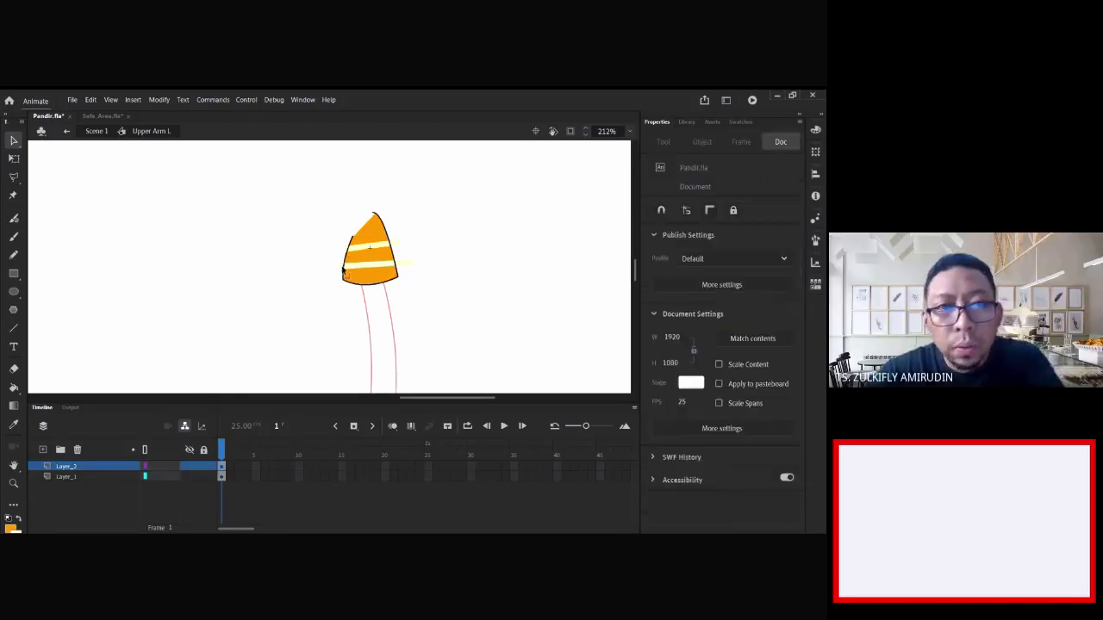
click(340, 270)
click(403, 268)
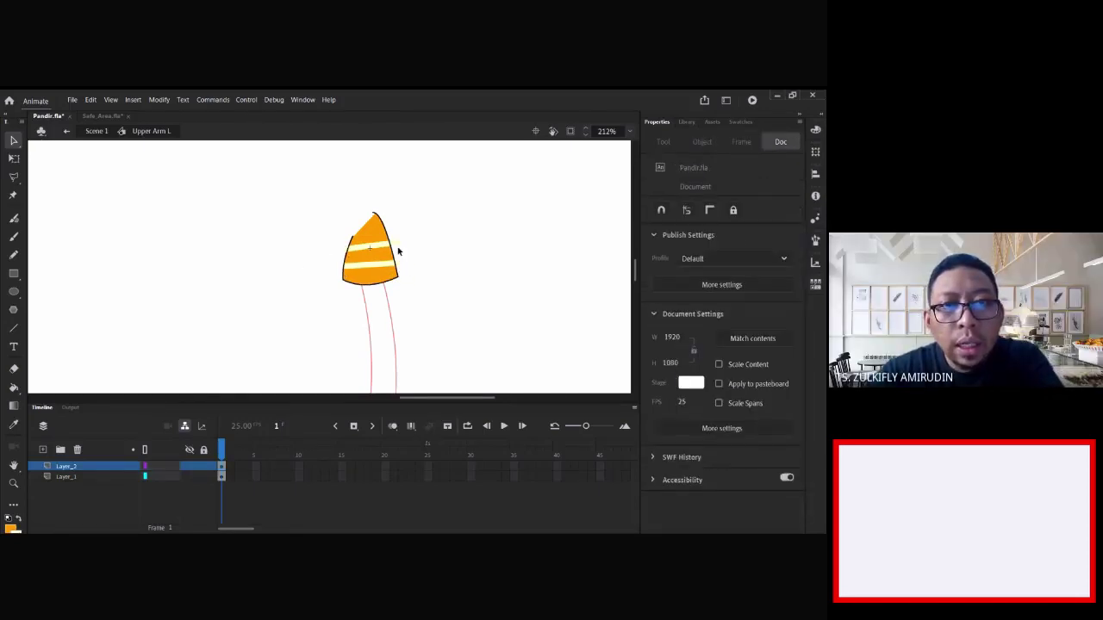
click(397, 248)
click(462, 295)
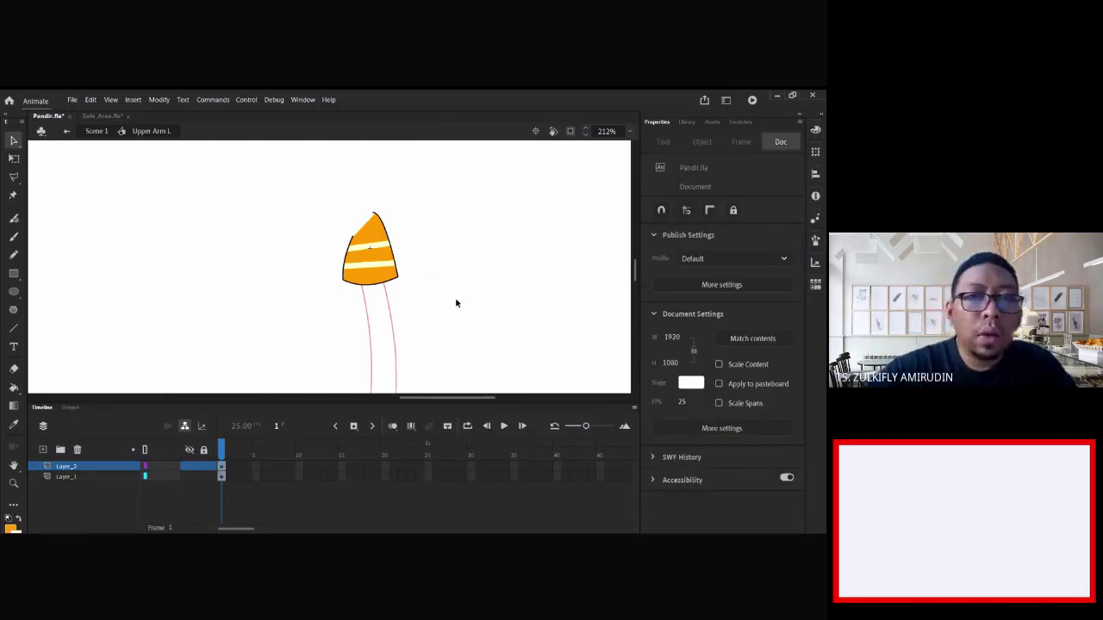
- Return to Scene 1, add a keyframe to Upper_Arm_L at frame 5 and rotate the upper arm slightly clockwise there
double_click(455, 301)
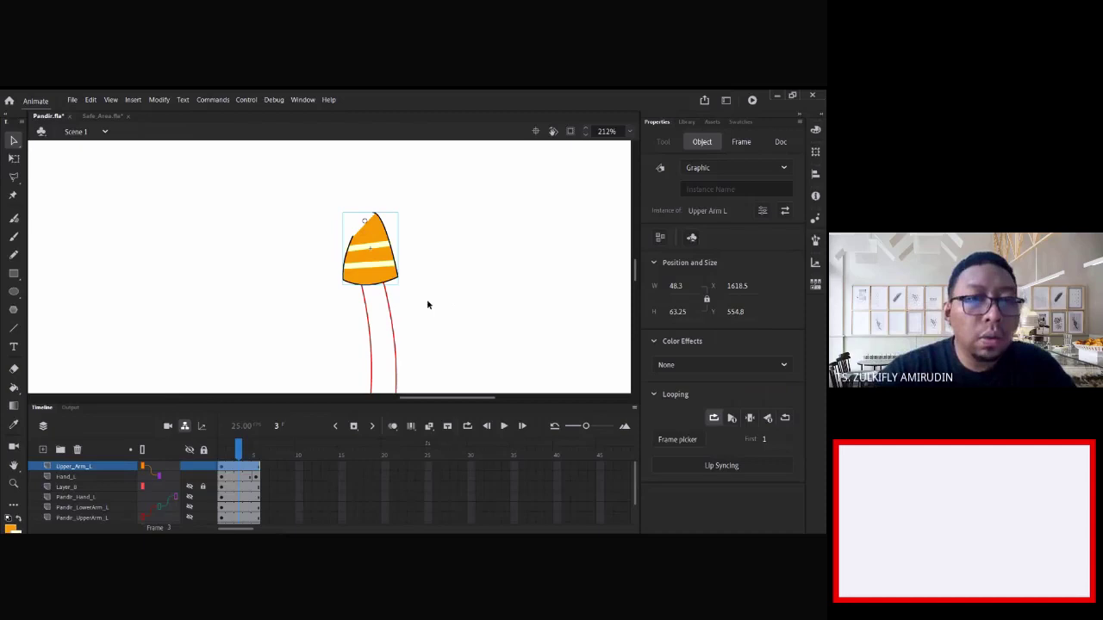
drag(246, 453, 255, 453)
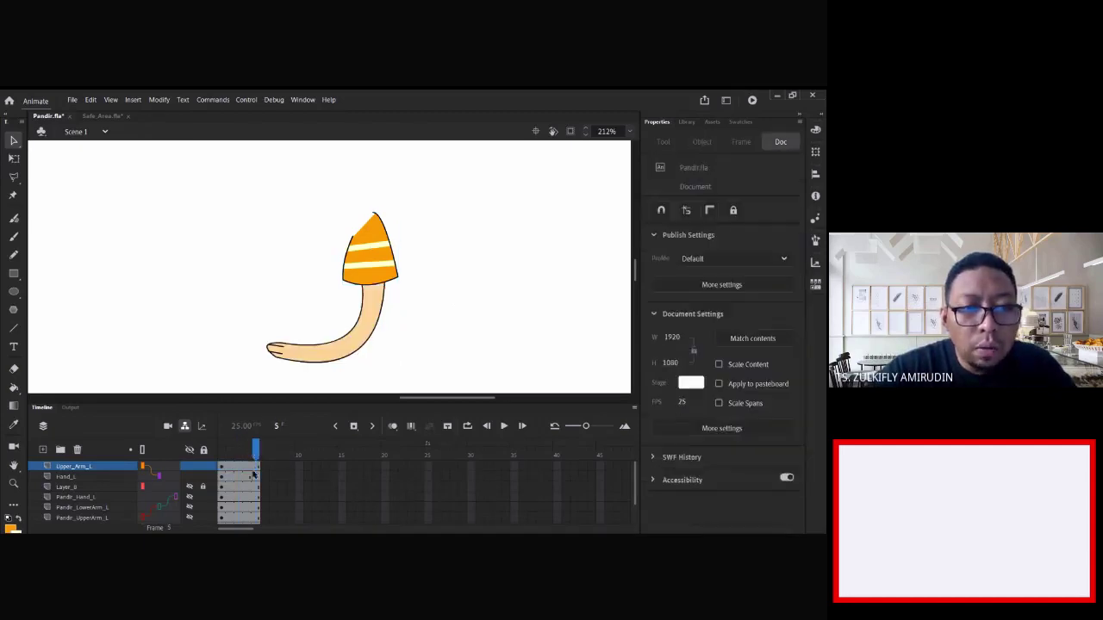
click(255, 468)
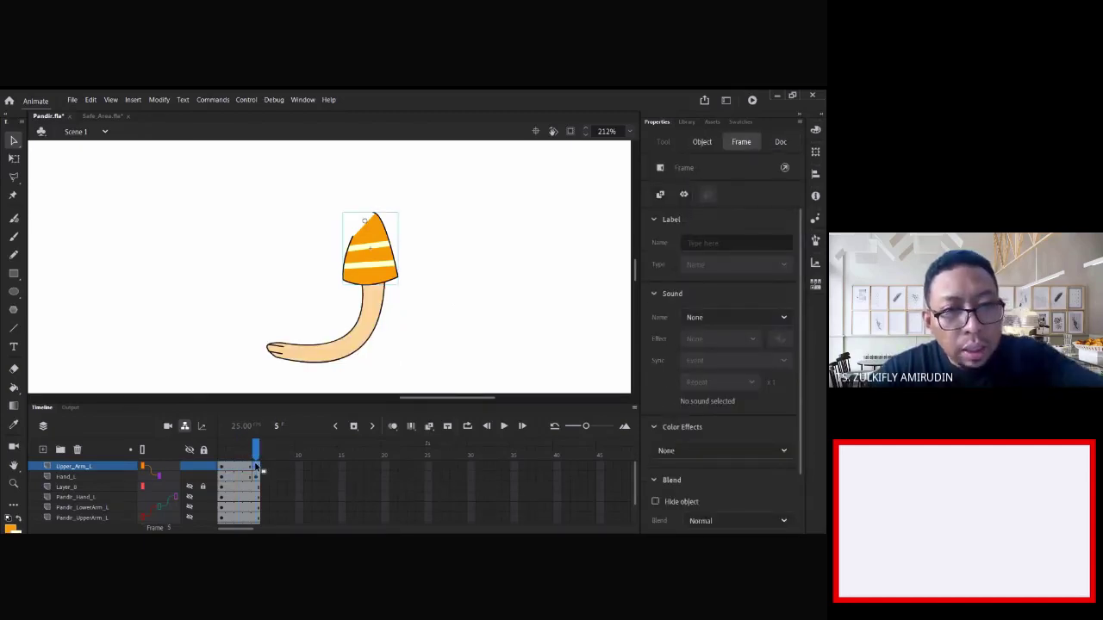
click(494, 332)
click(371, 276)
key(q)
drag(403, 291, 379, 296)
- Create a classic tween from frame 1 on both the Upper_Arm_L and Hand_L layers
drag(254, 450, 218, 471)
click(222, 477)
right_click(221, 477)
click(219, 474)
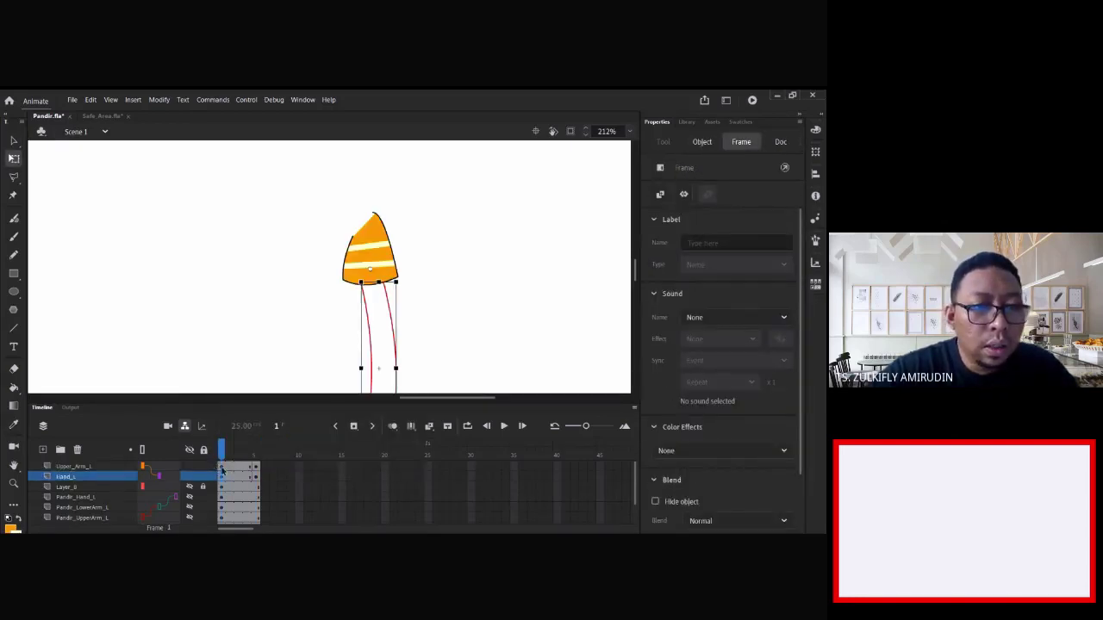
click(222, 466)
shift+click(221, 476)
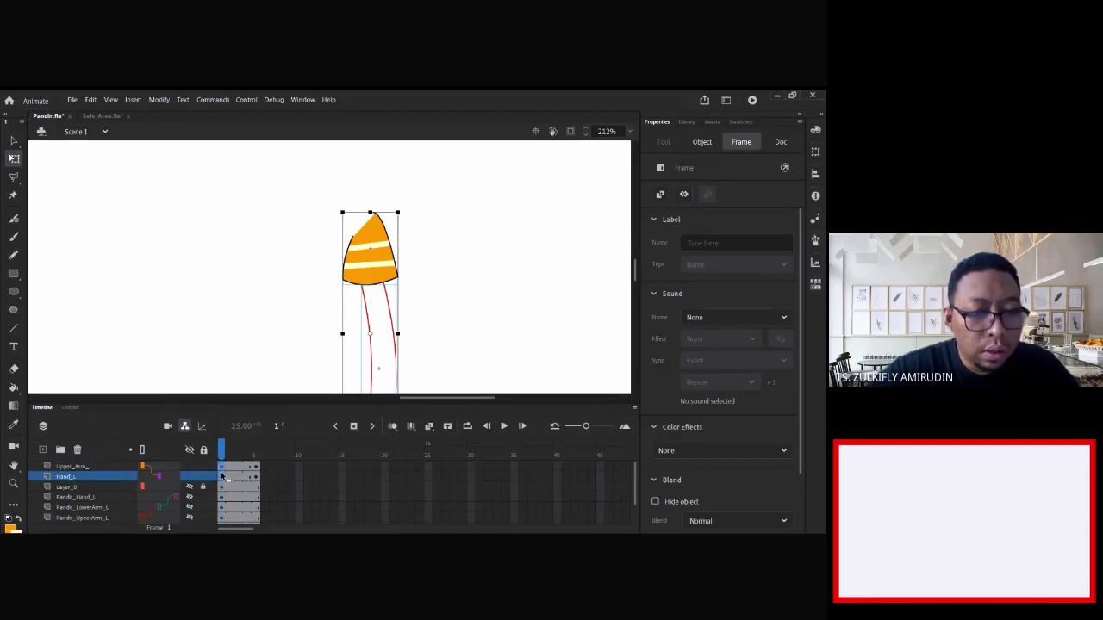
right_click(221, 476)
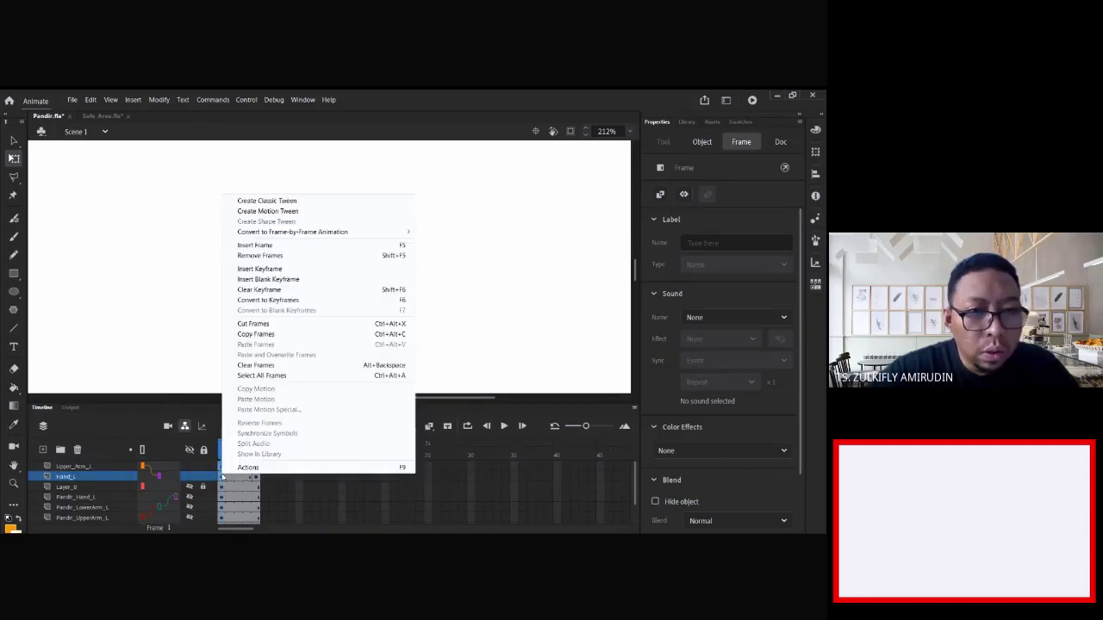
click(293, 204)
click(456, 302)
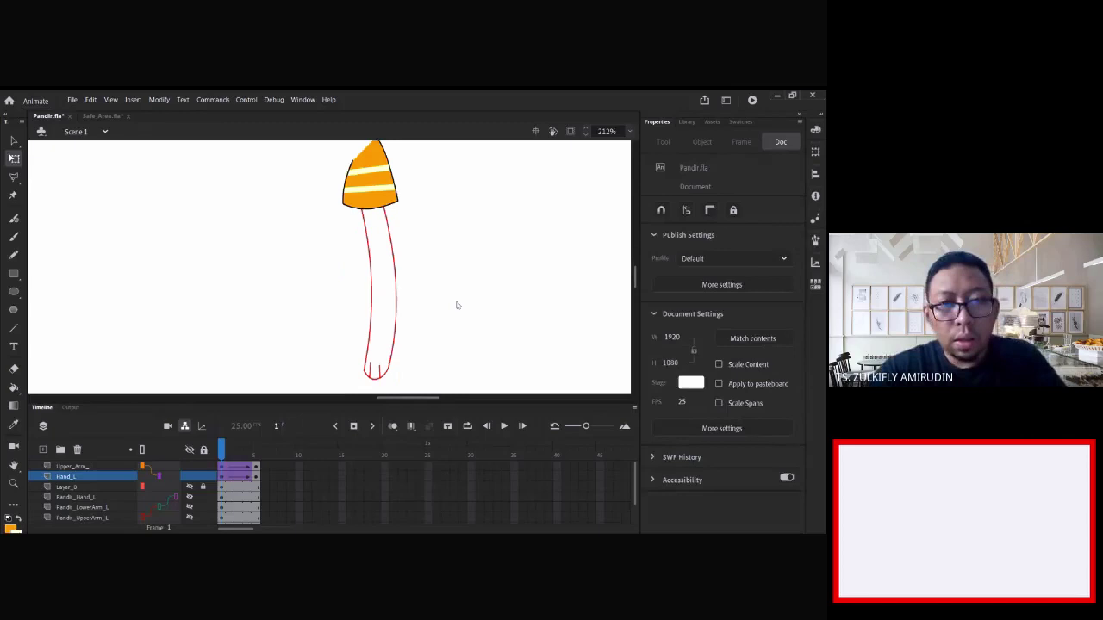
- Convert the Upper_Arm_L and Hand_L tweens to frame-by-frame animation with a keyframe every other frame, and check the poses at frames 3 and 5
mouse_move(226, 448)
mouse_down()
mouse_move(269, 455)
mouse_move(222, 449)
mouse_up()
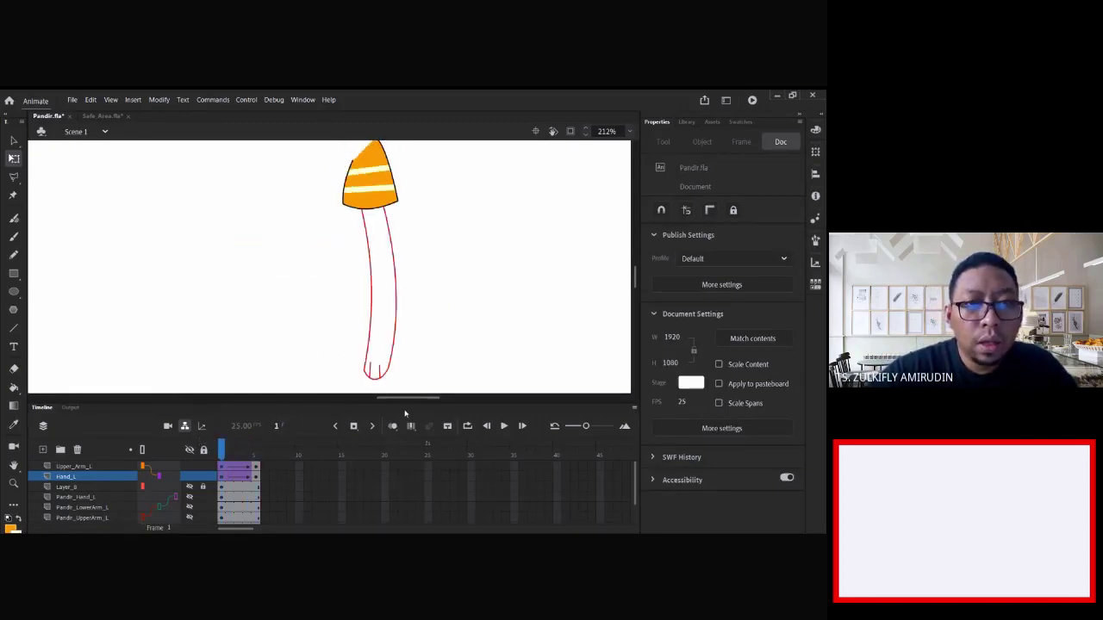
drag(225, 449, 222, 453)
click(223, 467)
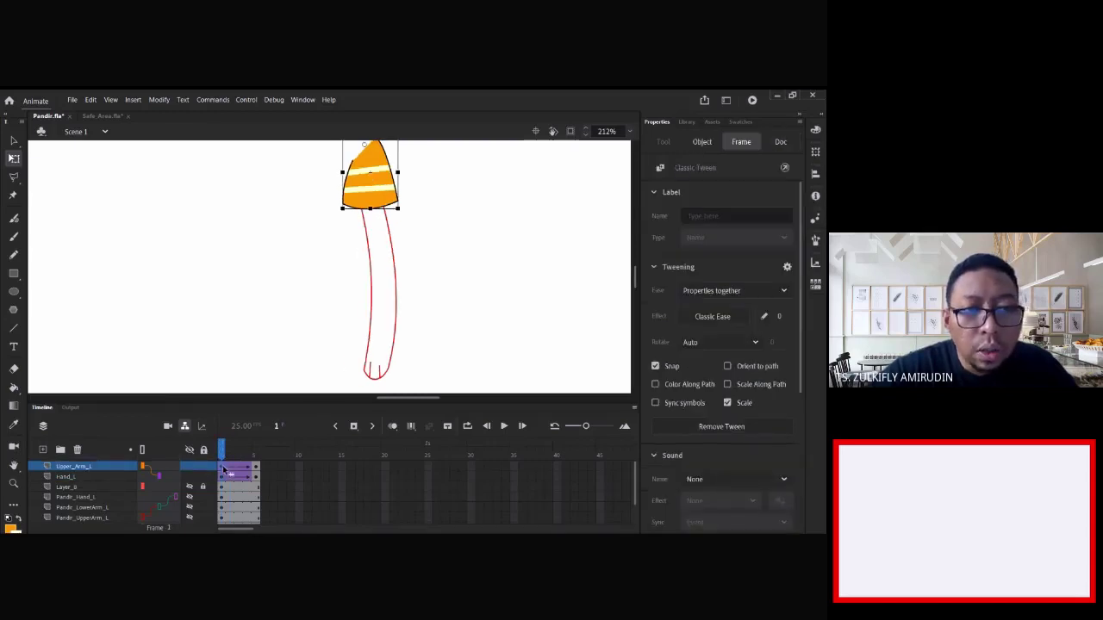
click(223, 476)
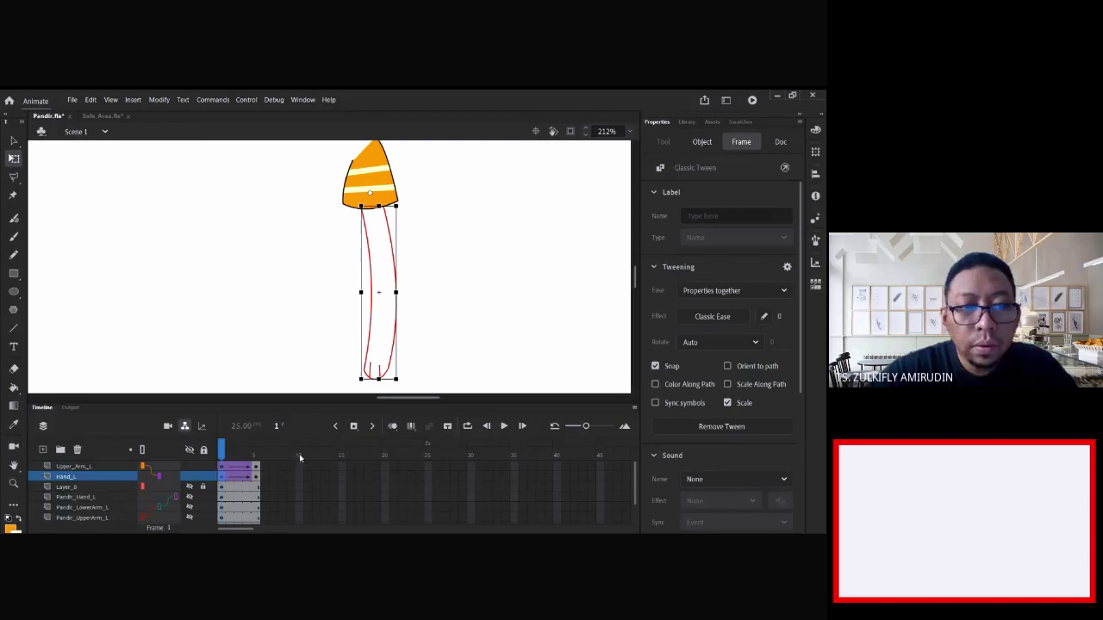
drag(222, 466, 227, 477)
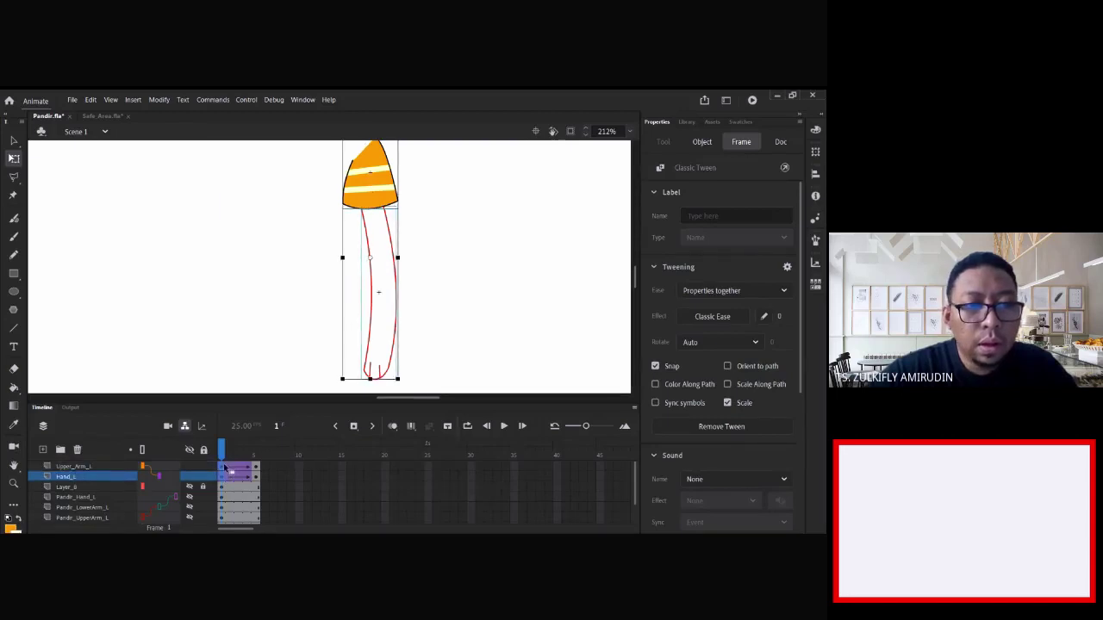
right_click(225, 467)
mouse_move(304, 226)
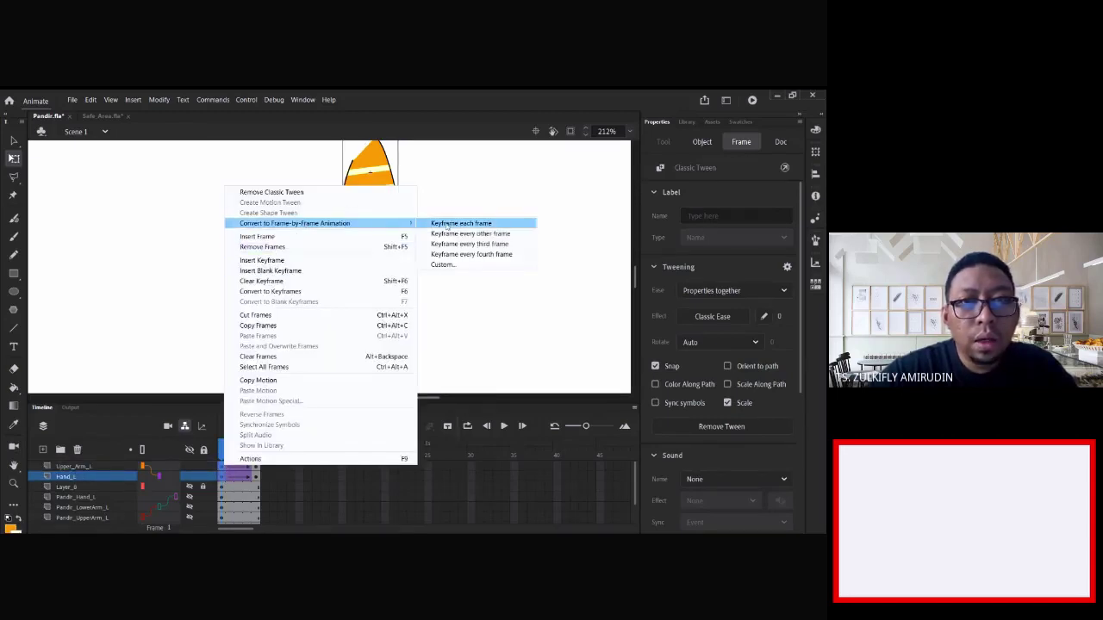
click(466, 233)
drag(229, 445, 239, 480)
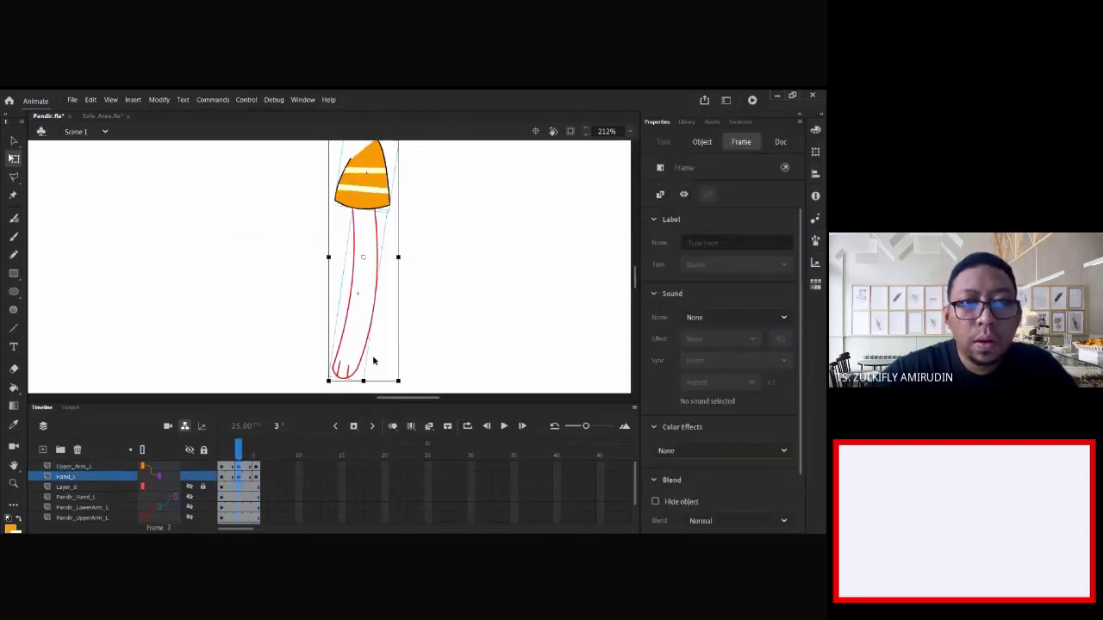
scroll(377, 274, up, 3)
scroll(409, 317, down, 3)
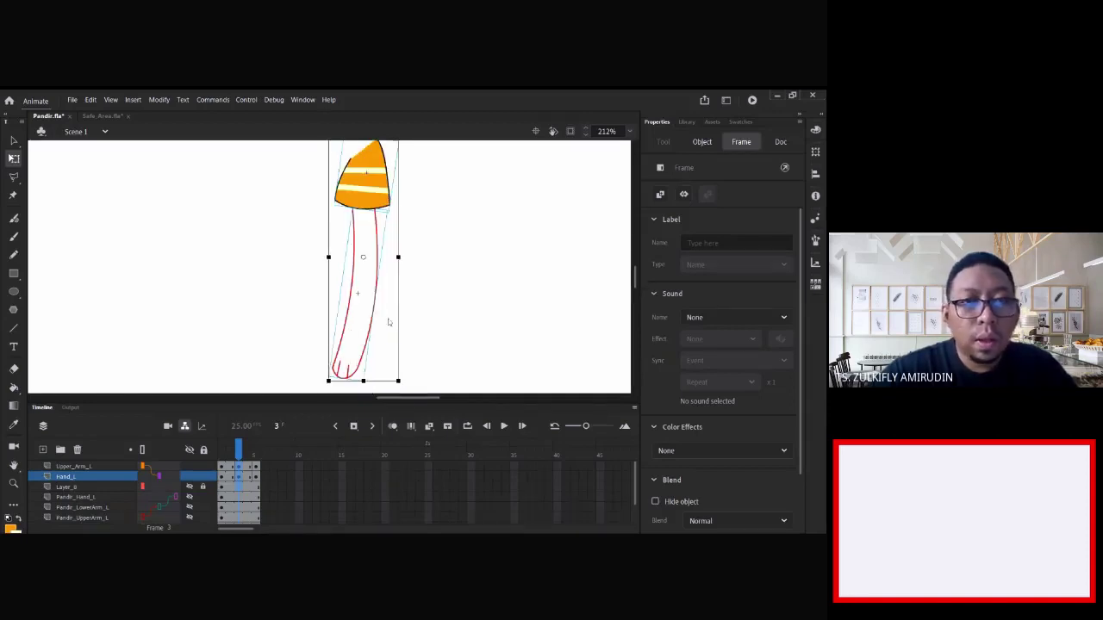
click(255, 467)
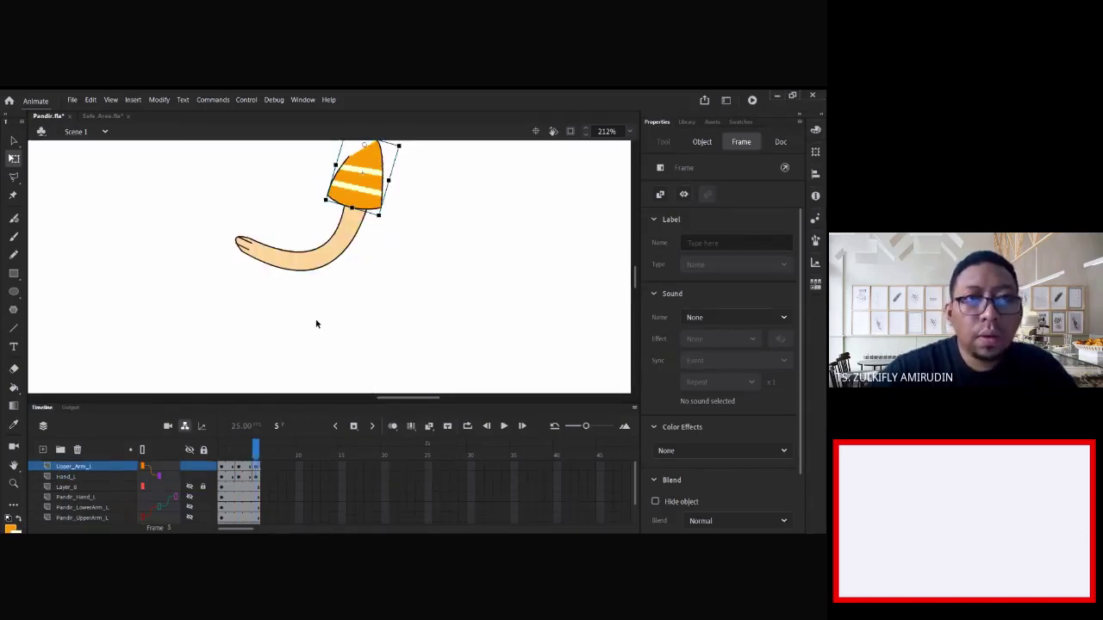
- Go to frame 2 of Hand_L and open the Hand L symbol for editing
click(230, 476)
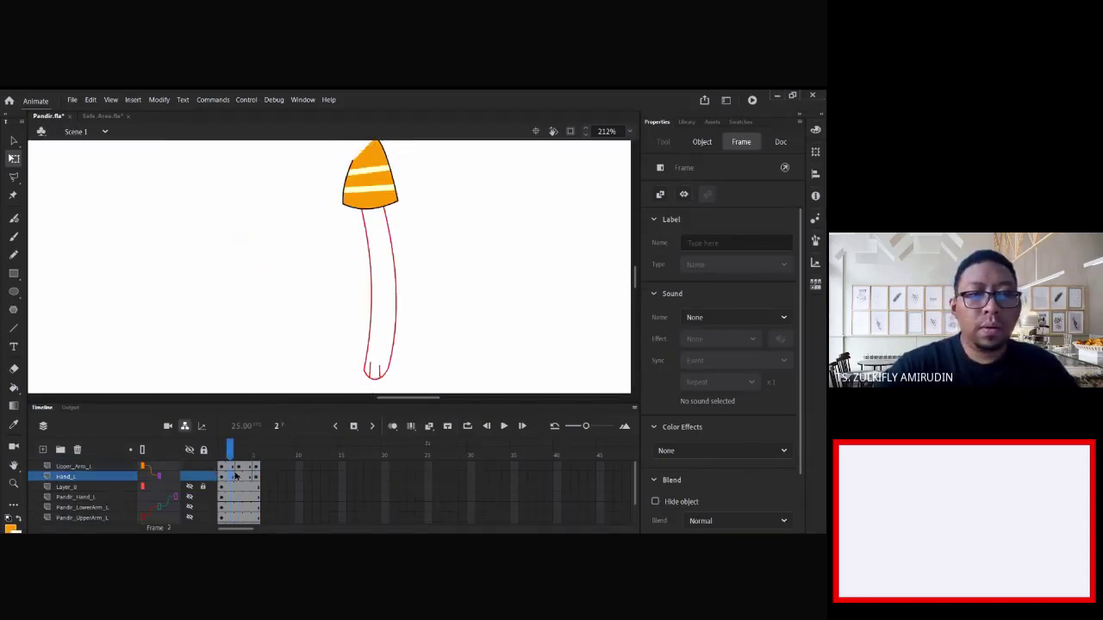
double_click(376, 334)
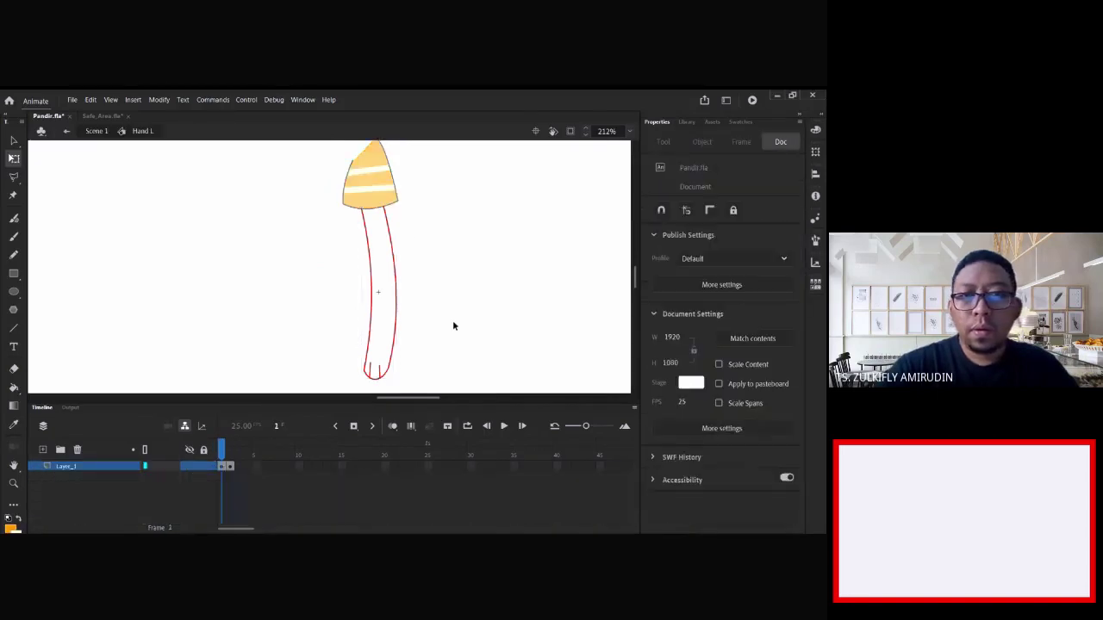
click(374, 215)
click(341, 187)
drag(340, 185, 409, 247)
key(n)
drag(284, 226, 373, 210)
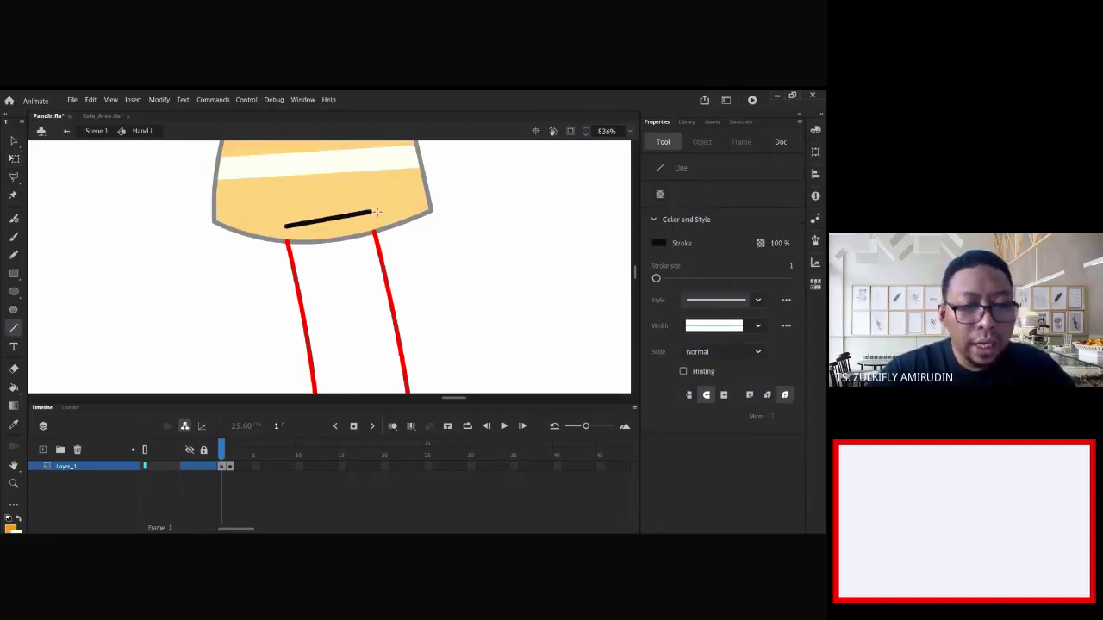
key(ctrl+z)
key(ctrl+z)
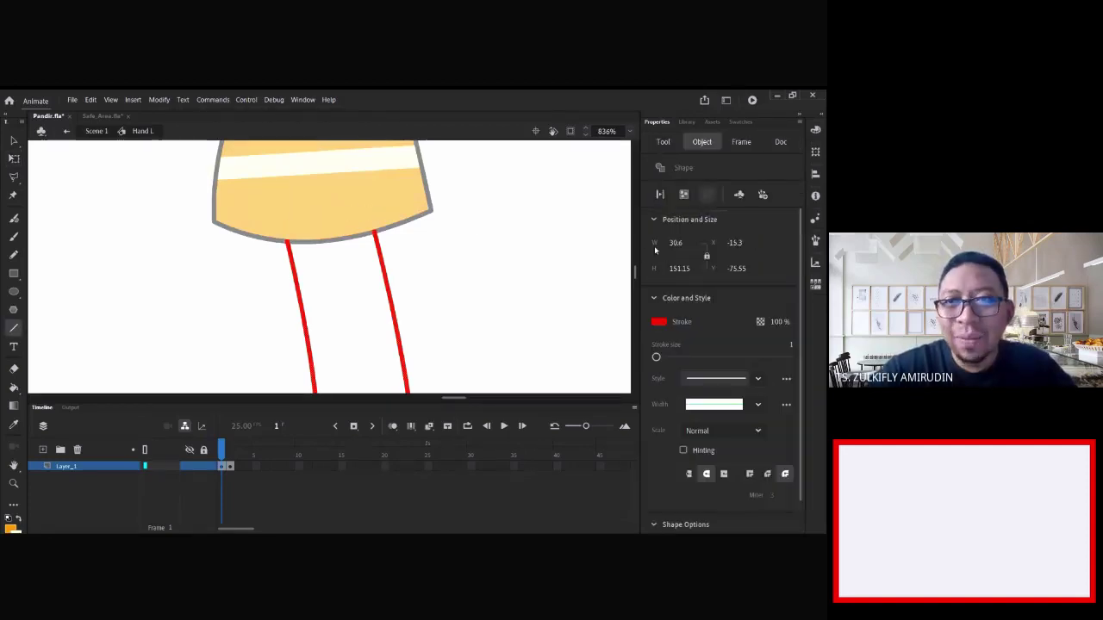
- Recolour the straight arm's red outline black in the Hand L symbol
click(659, 324)
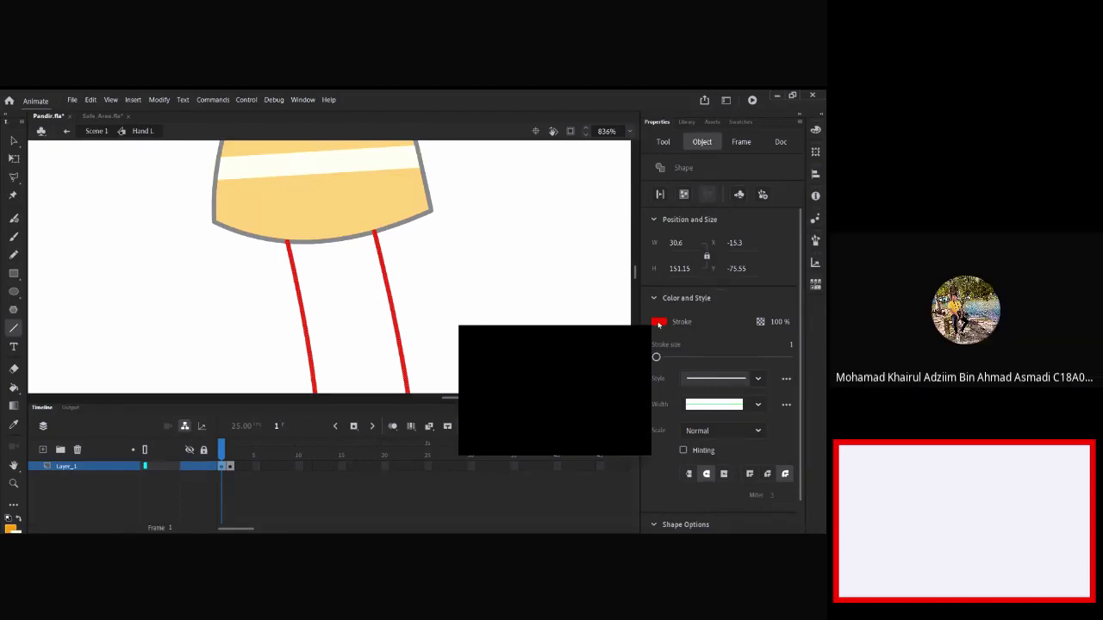
click(489, 440)
click(326, 236)
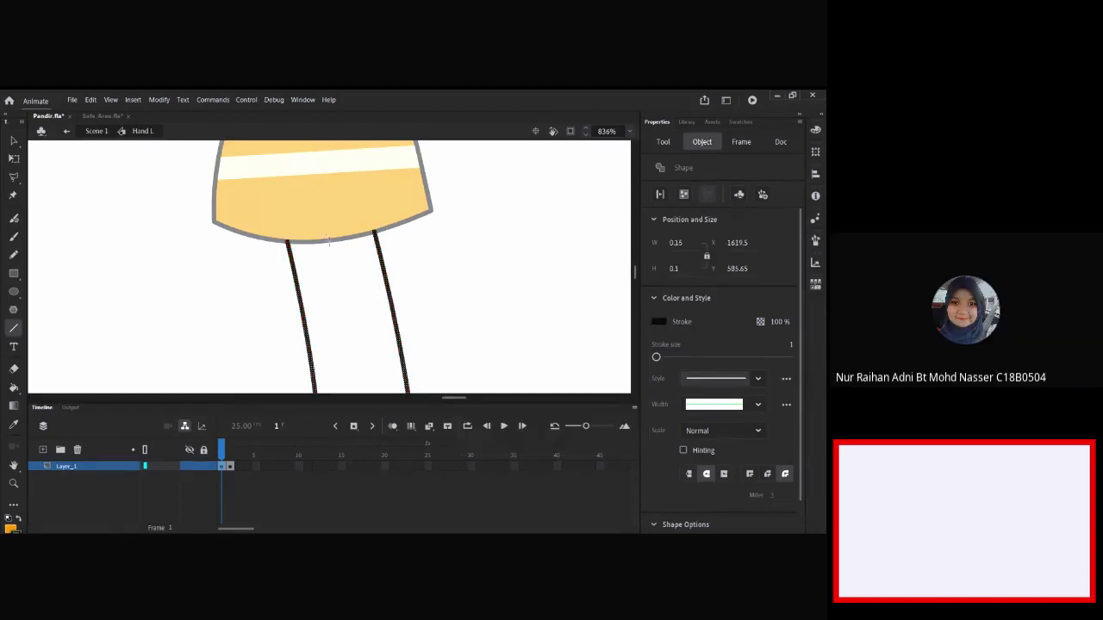
- Extend the upper ends of both arm outline strokes up past the sleeve's hem
key(v)
click(285, 250)
drag(287, 242, 284, 228)
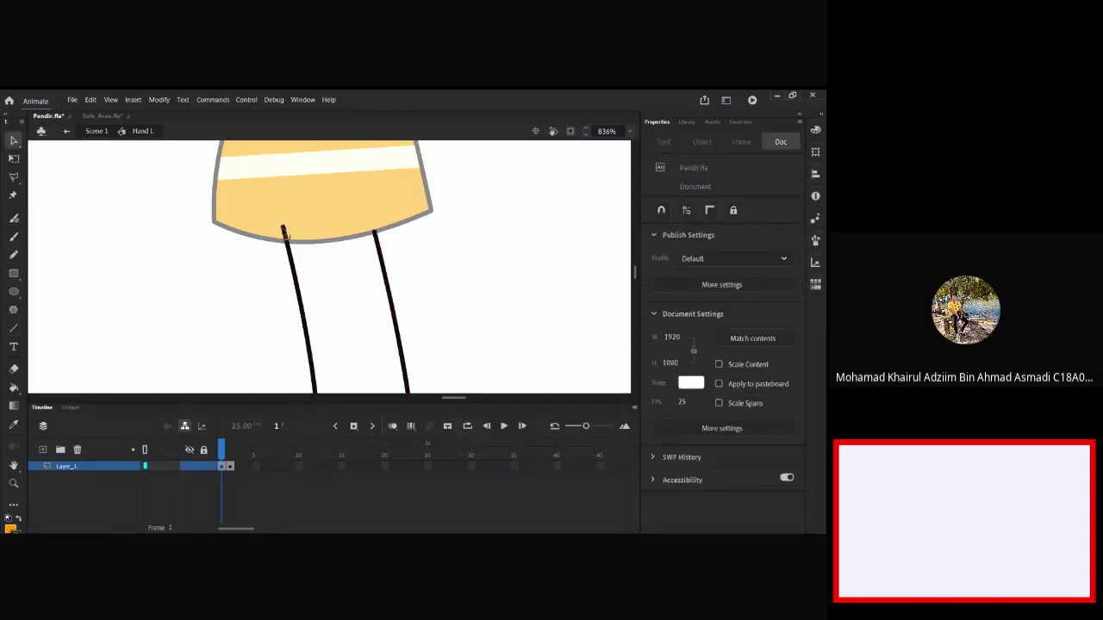
drag(374, 231, 368, 207)
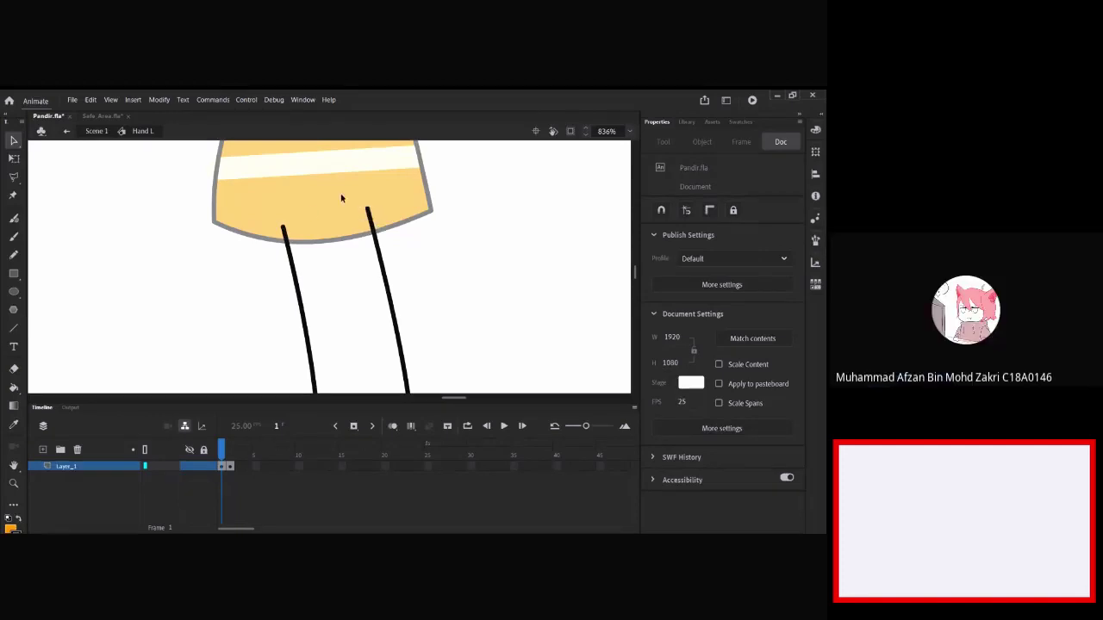
- Draw a line across the tops of both arm outlines inside the sleeve and delete the overhanging ends
key(n)
drag(281, 231, 394, 216)
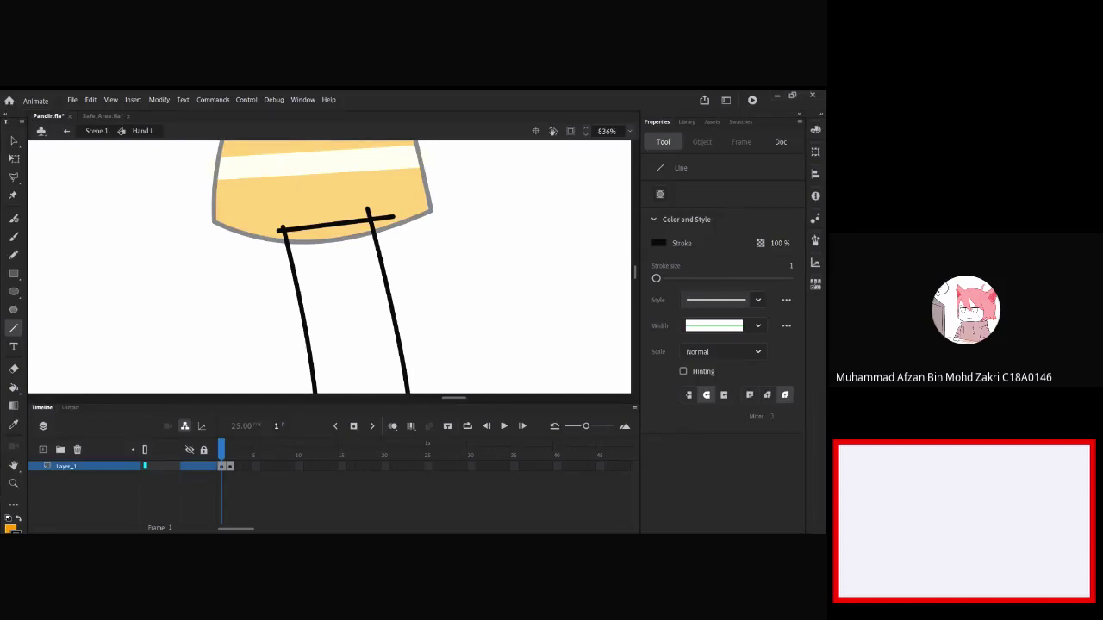
key(v)
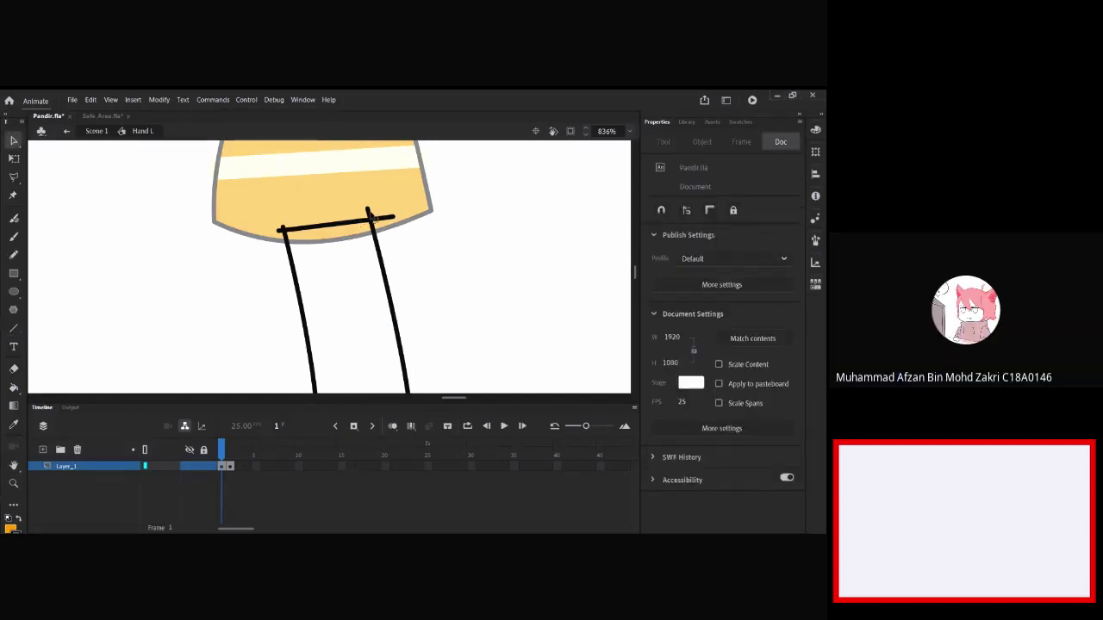
click(369, 214)
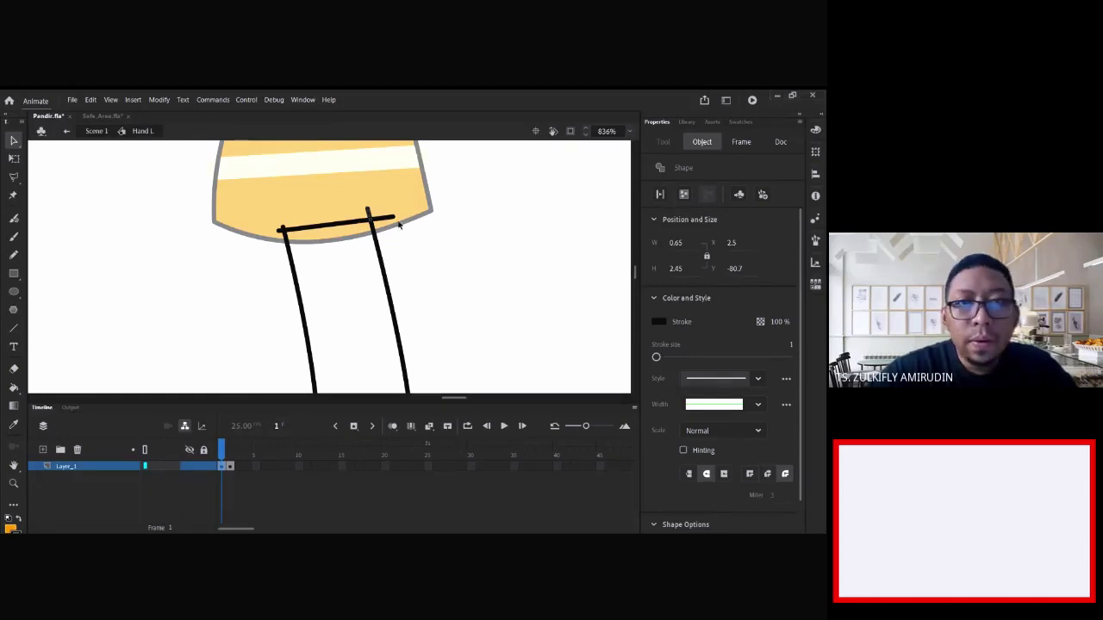
key(Delete)
click(280, 232)
key(Delete)
- Choose a fill colour and fill the closed straight arm shape in the Hand L symbol using the Paint Bucket
click(13, 388)
click(658, 243)
click(543, 362)
click(368, 307)
key(ctrl+minus)
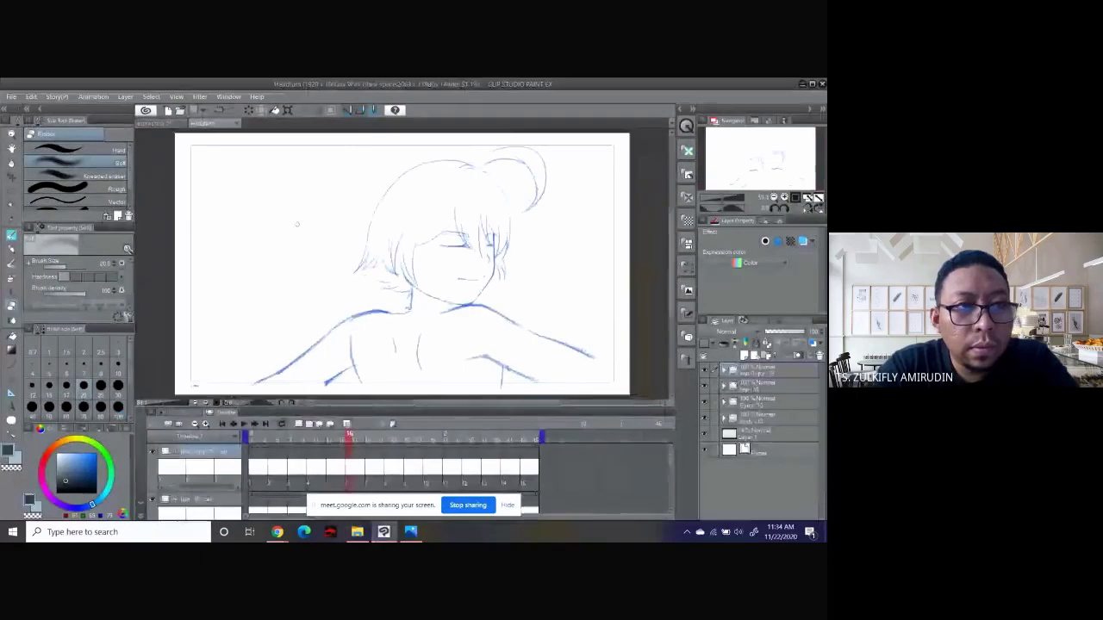
- Play the Headturn animation from its first frame in Clip Studio Paint
click(223, 426)
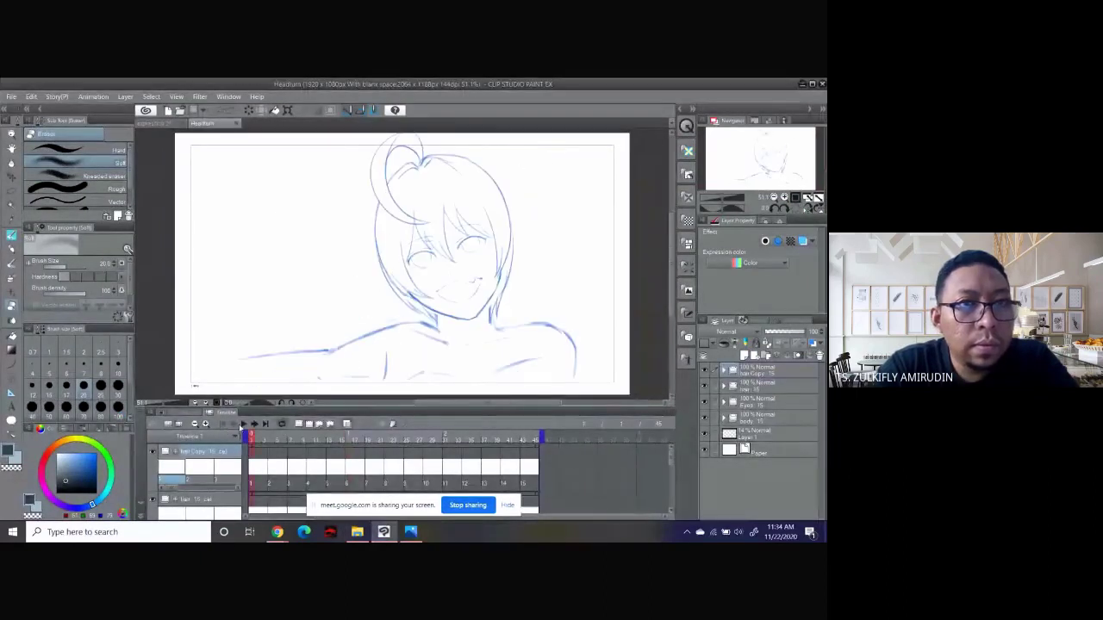
click(243, 425)
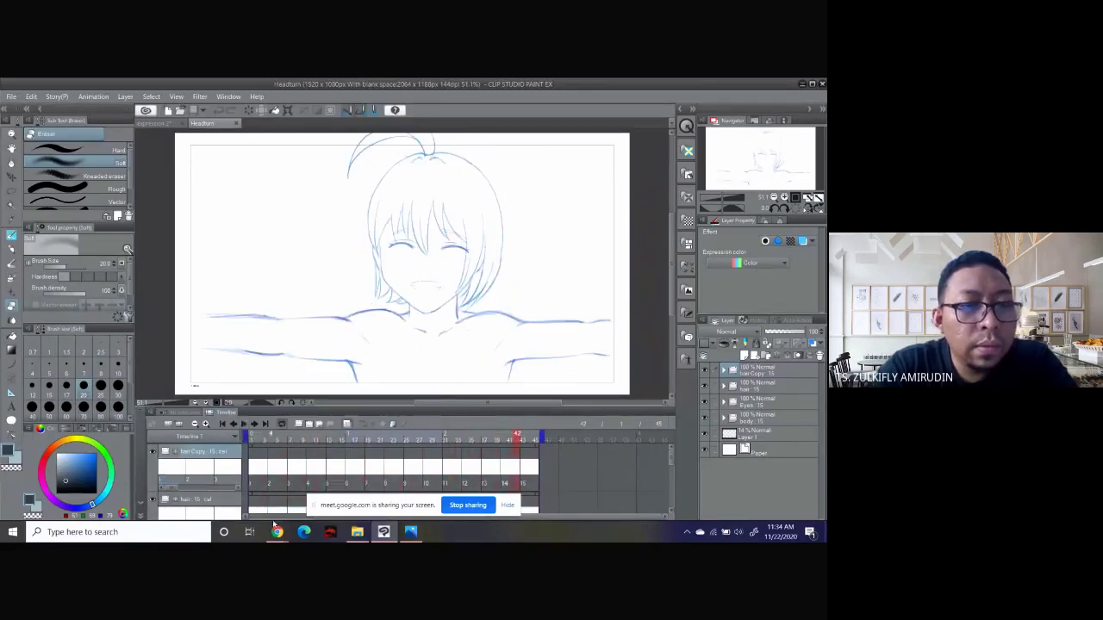
- Switch to the Google Meet call and turn on the microphone
mouse_move(277, 531)
click(257, 493)
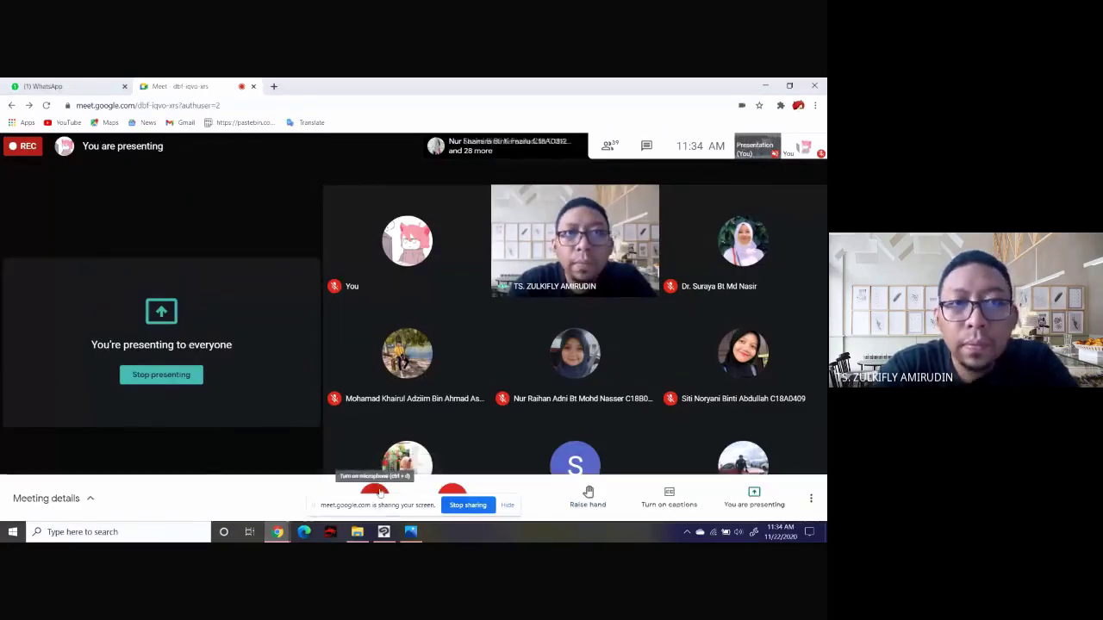
click(375, 490)
mouse_move(431, 371)
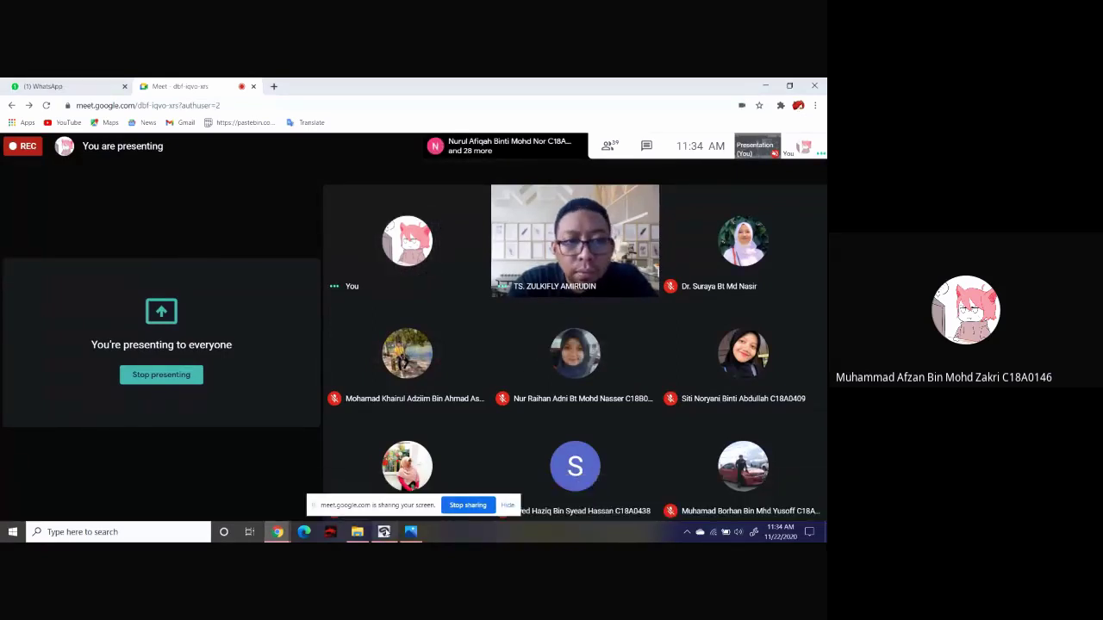
- Switch back to Clip Studio Paint, replay the Headturn animation with the screen-sharing bar hidden, and go to the last frame
click(384, 531)
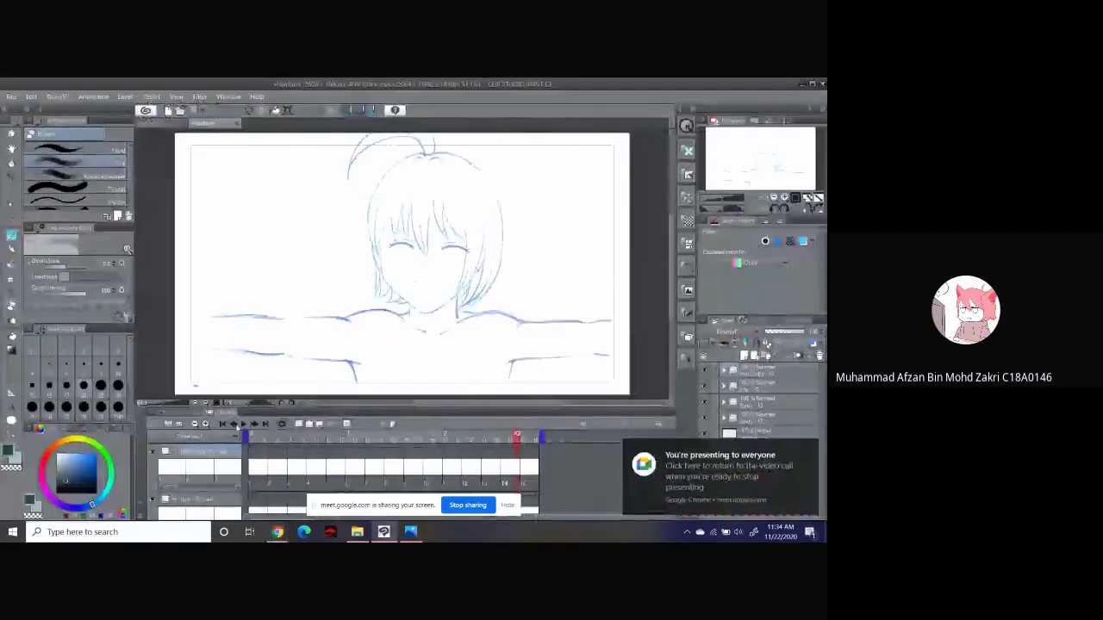
click(245, 426)
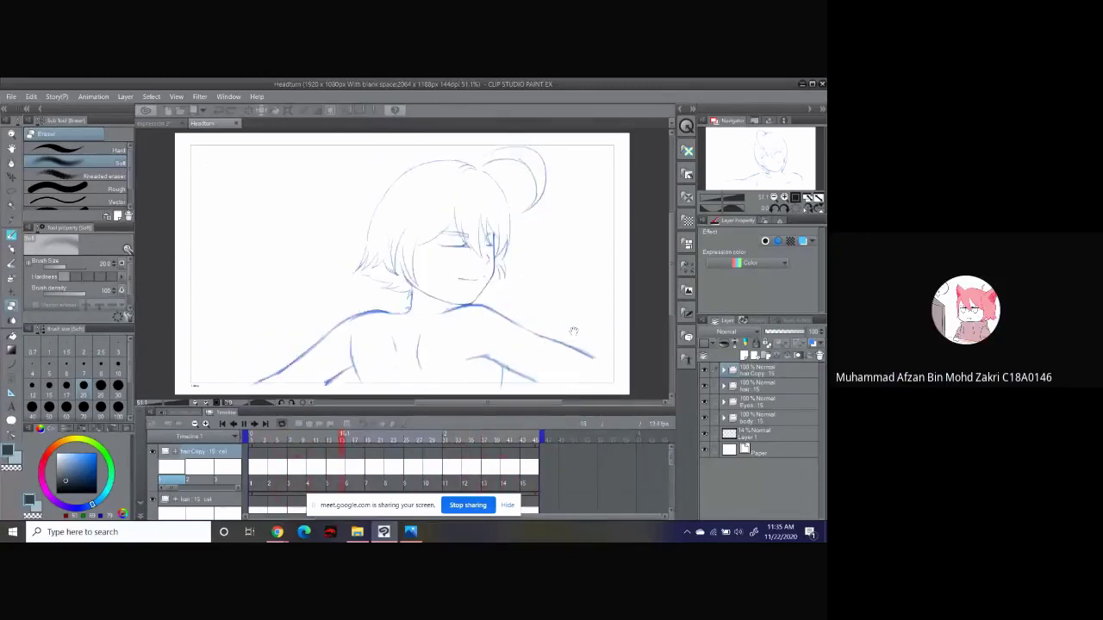
mouse_move(277, 532)
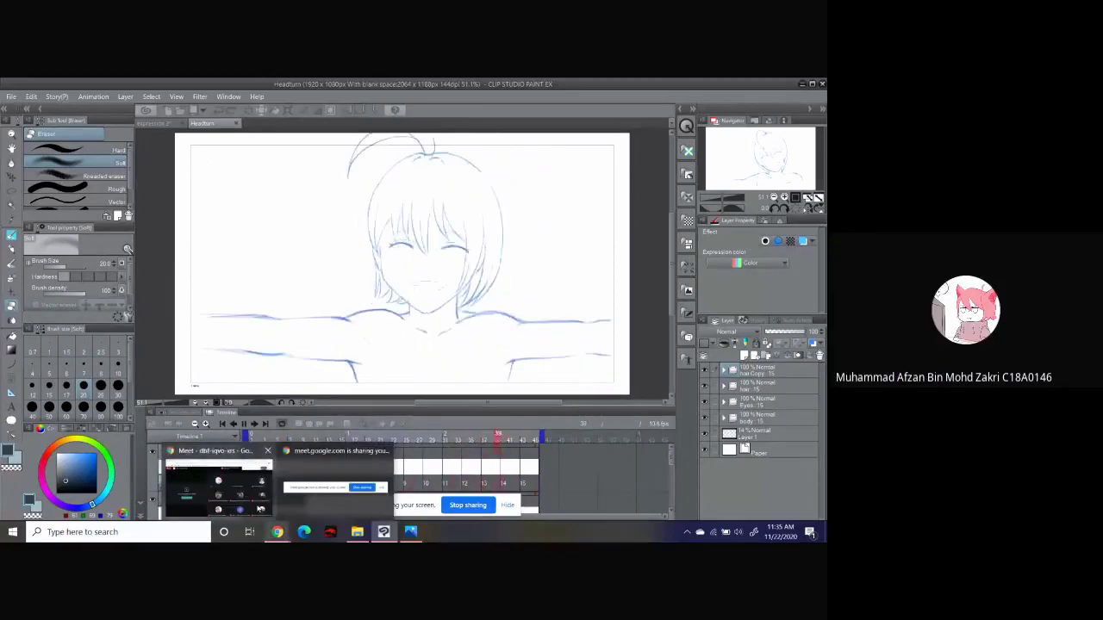
mouse_move(260, 509)
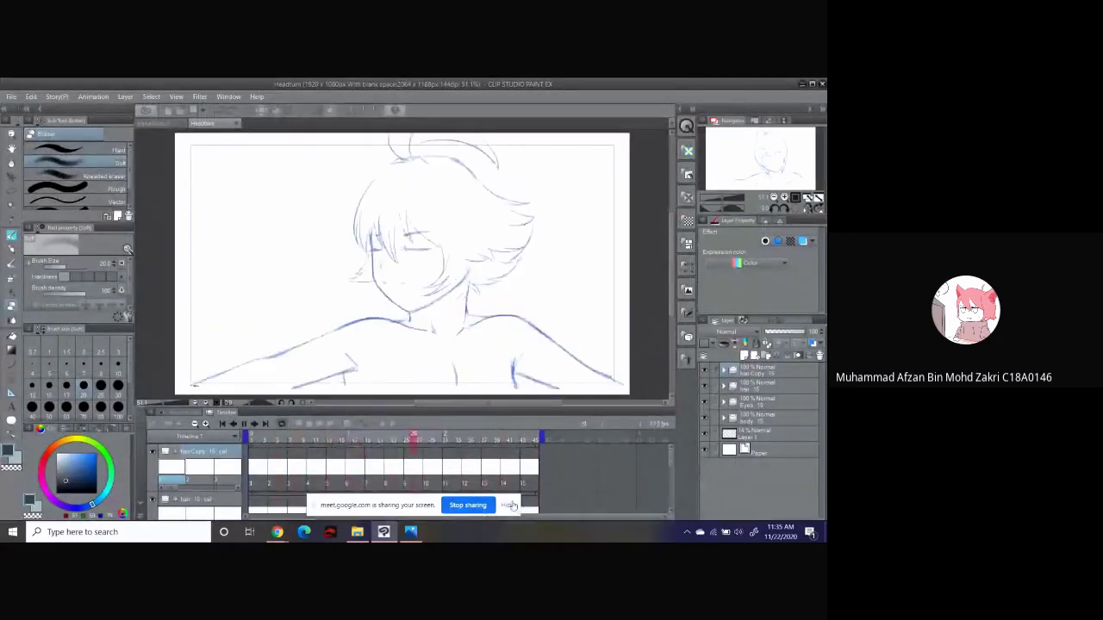
click(509, 505)
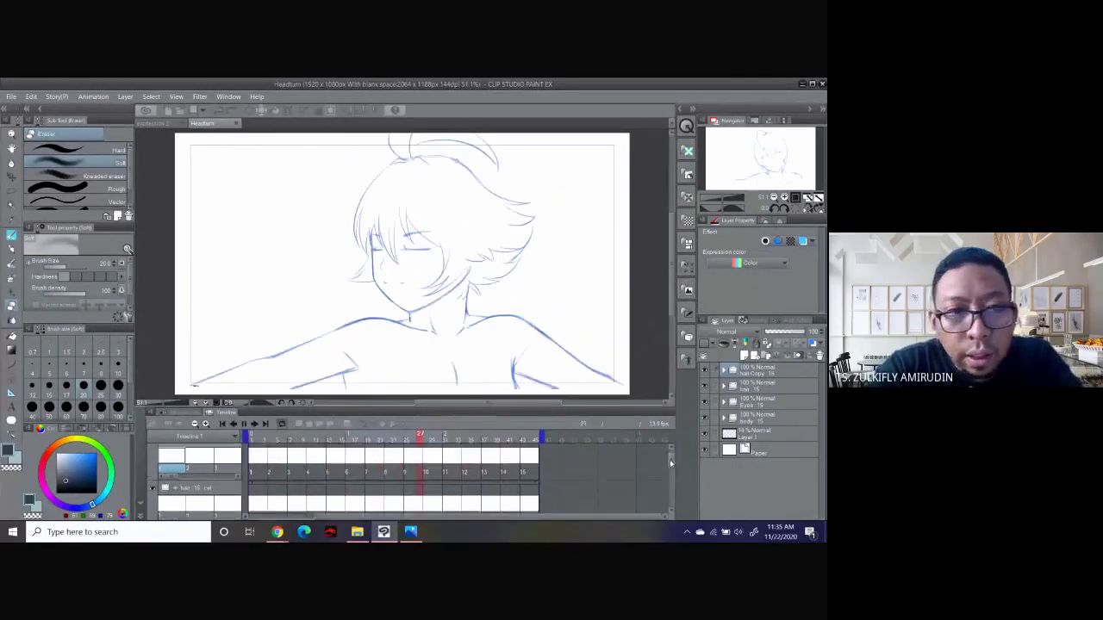
drag(670, 461, 673, 448)
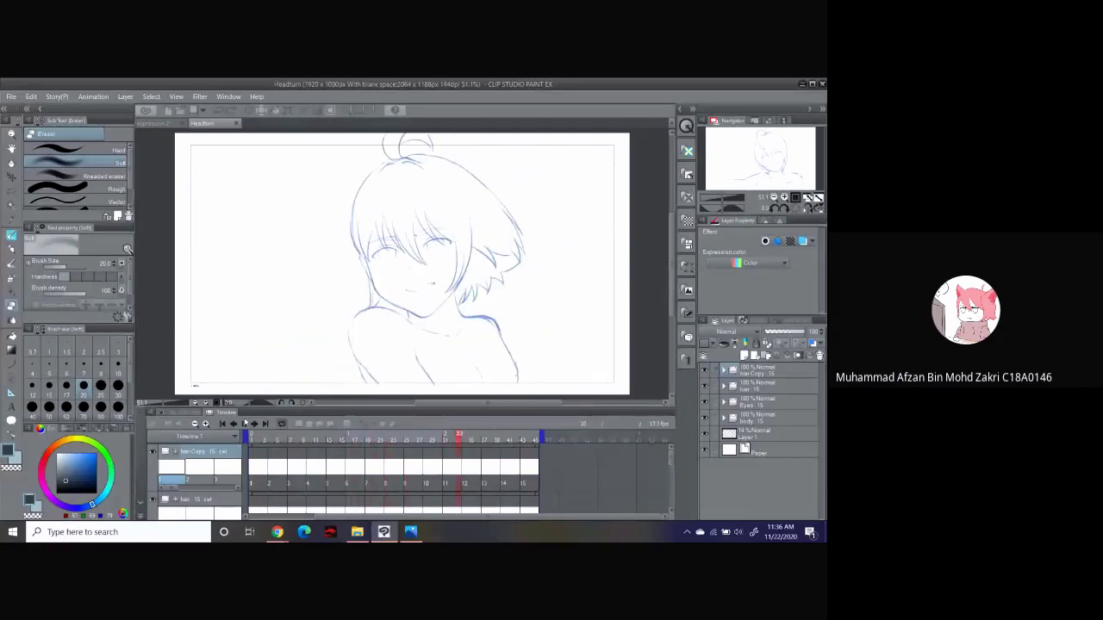
click(263, 424)
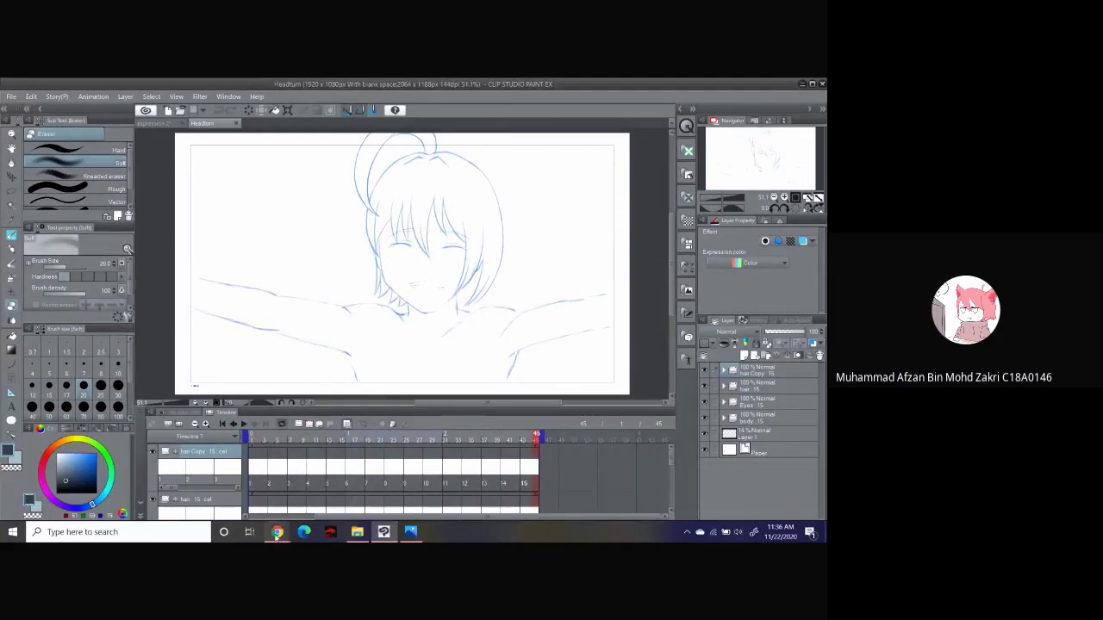
- Return to the Google Meet call and stop presenting the screen
mouse_move(277, 531)
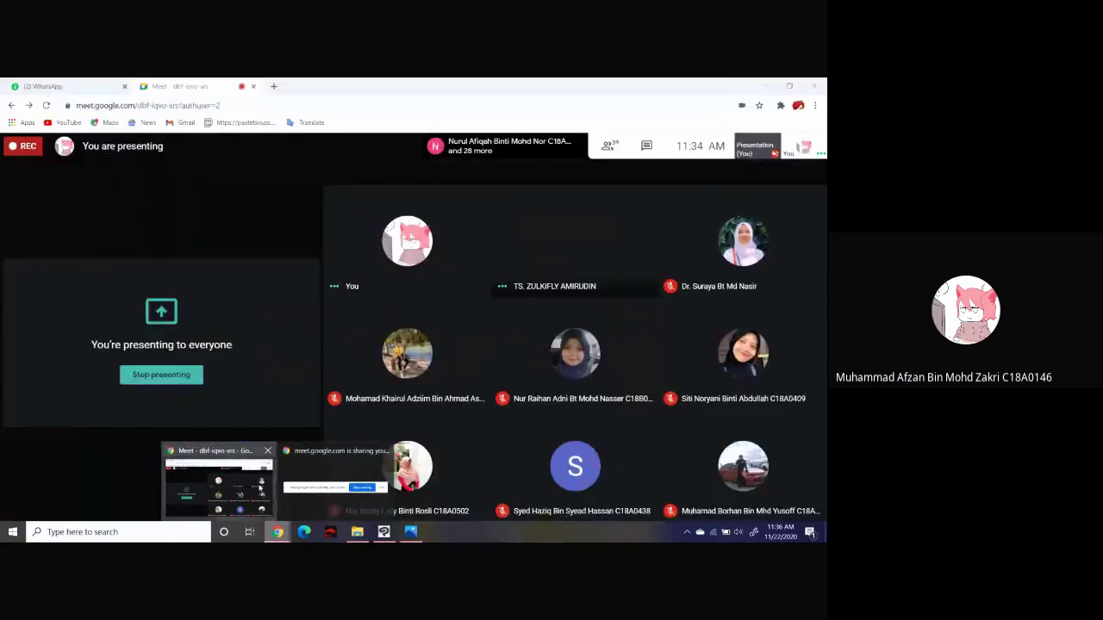
click(259, 488)
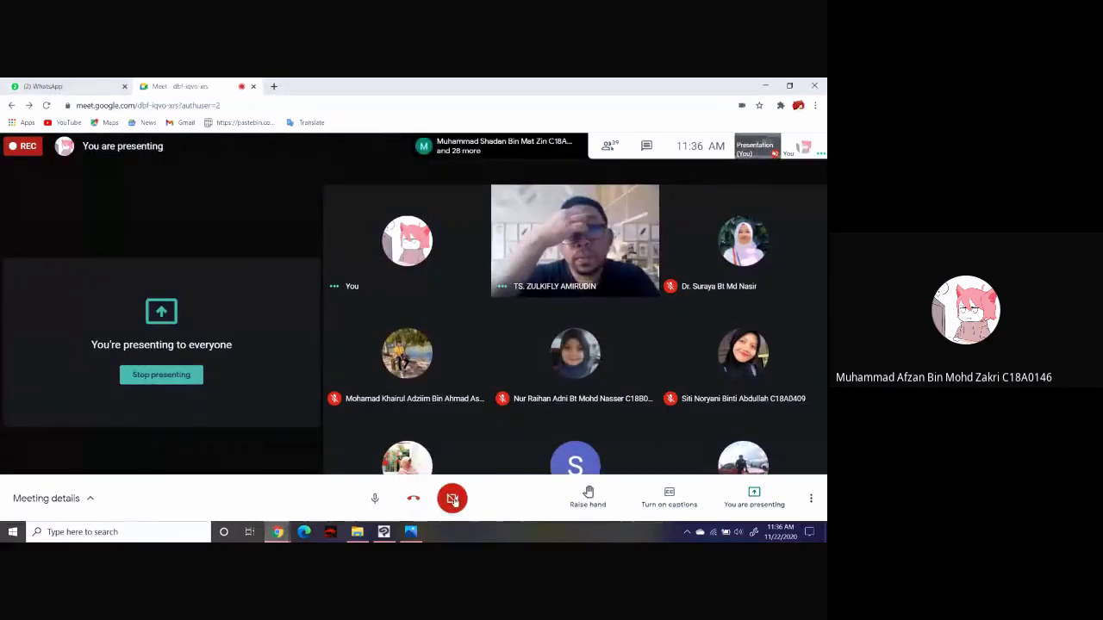
click(754, 497)
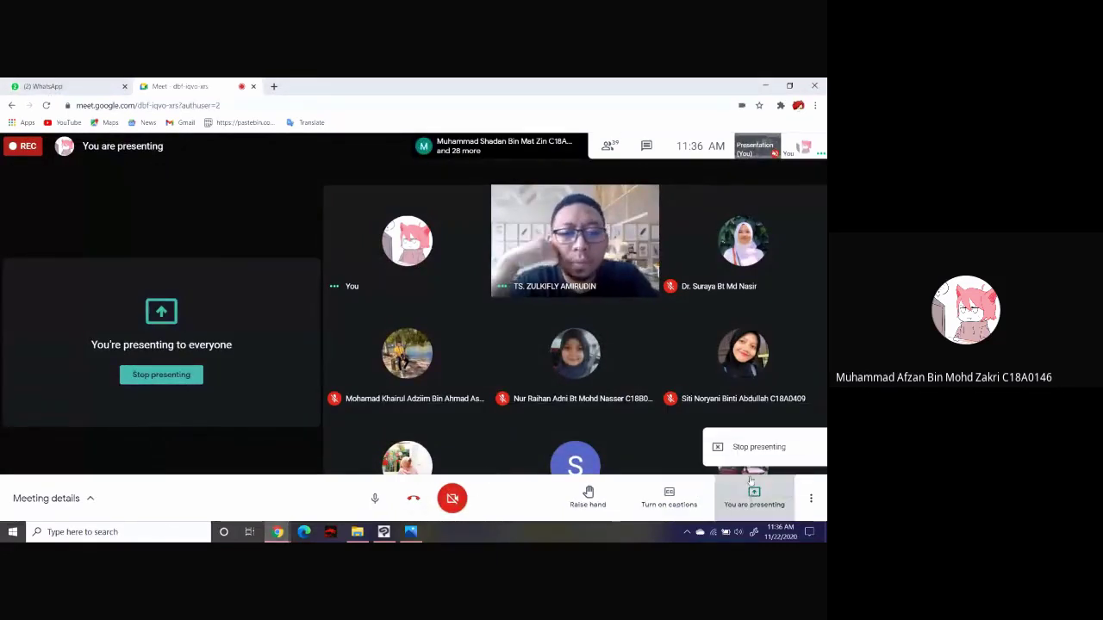
click(780, 446)
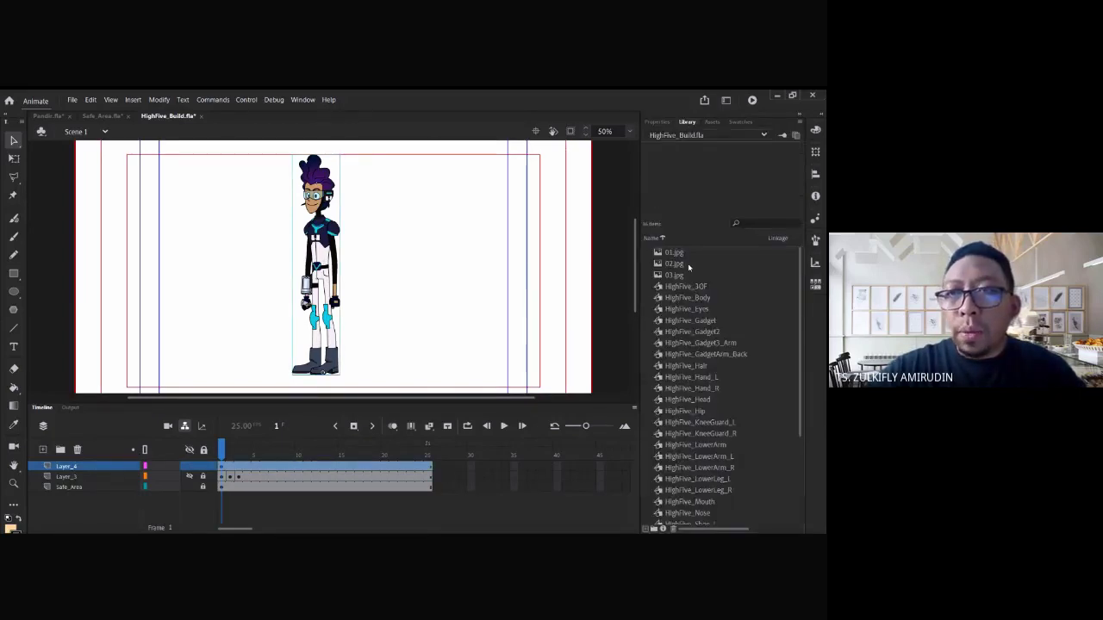
- Examine the character's separate body-part symbols in the HighFive_Build.fla library, previewing HighFive_Body
scroll(700, 412, down, 5)
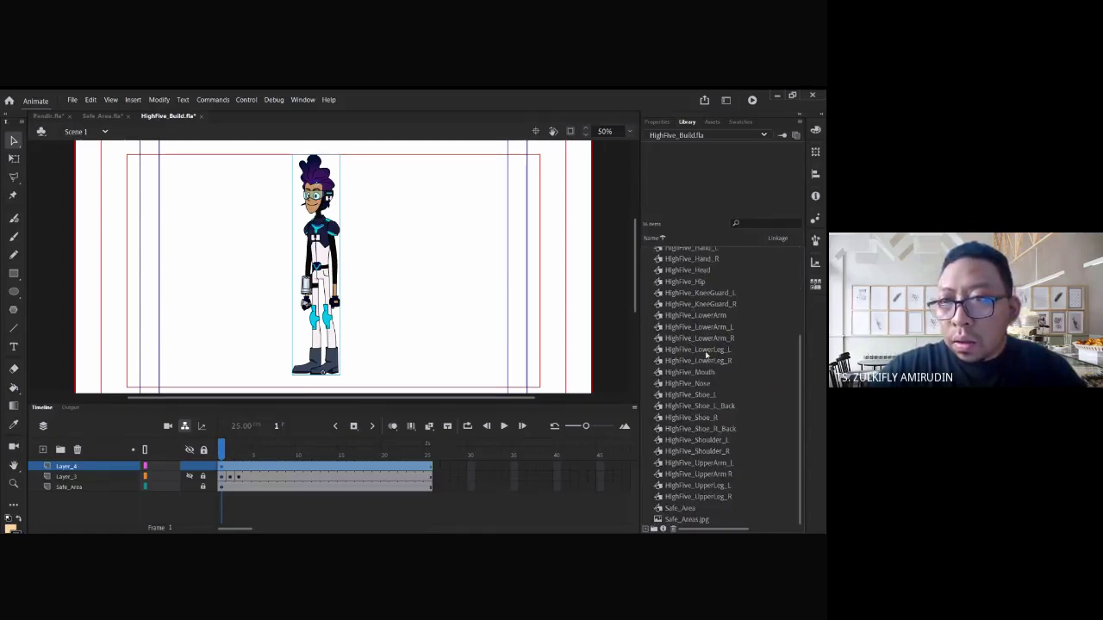
scroll(705, 354, up, 5)
click(703, 299)
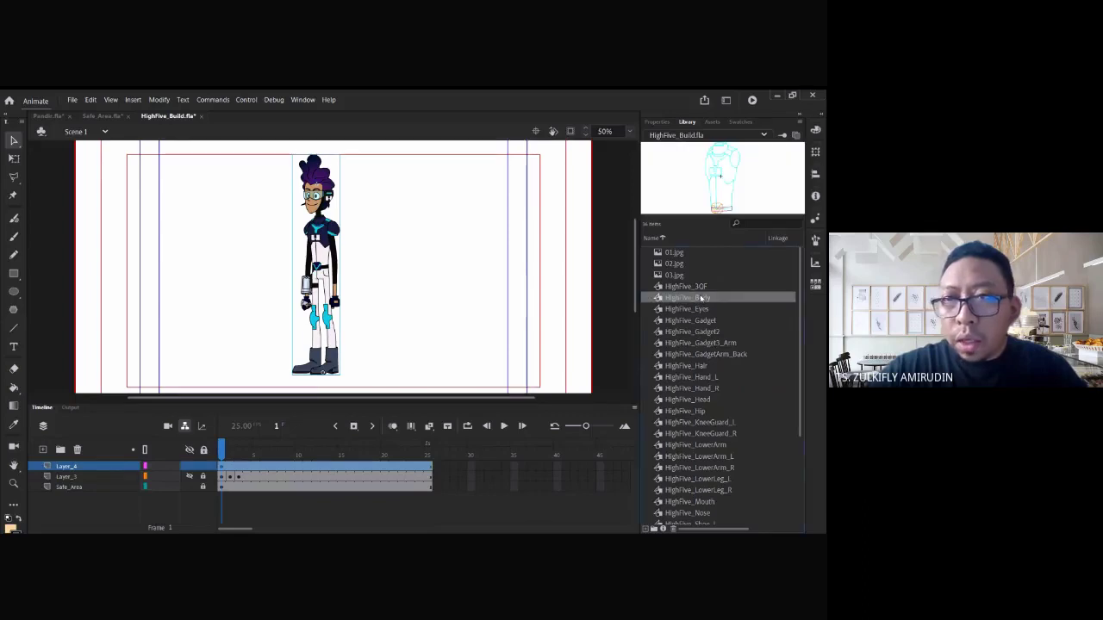
scroll(690, 319, down, 5)
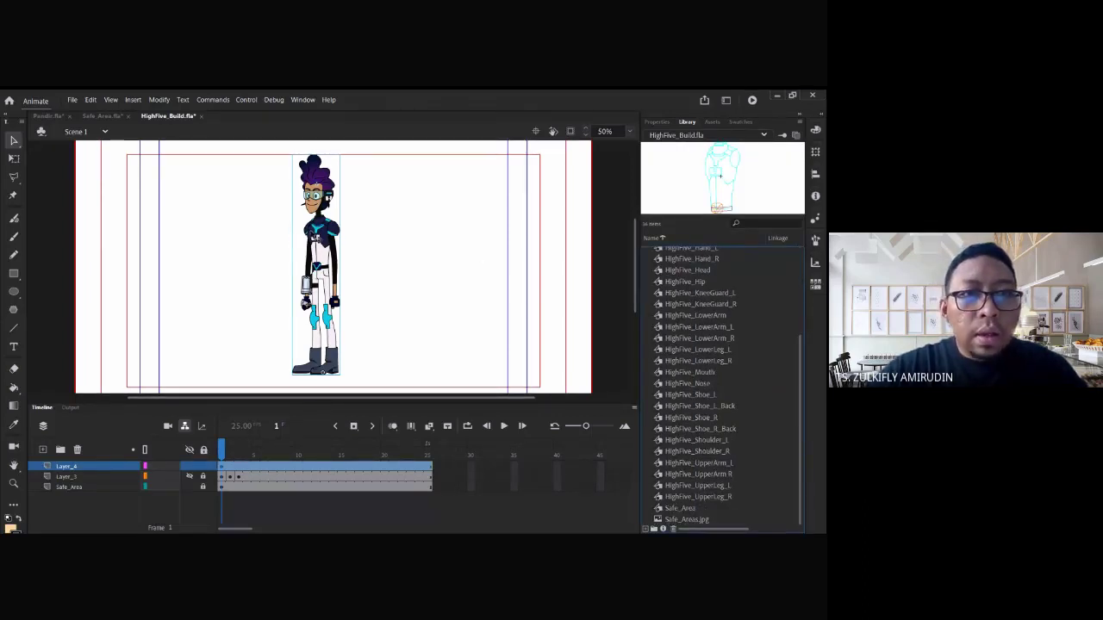
- Open the HighFive_3QF symbol for editing and review its body-part layers and their parenting links
double_click(303, 310)
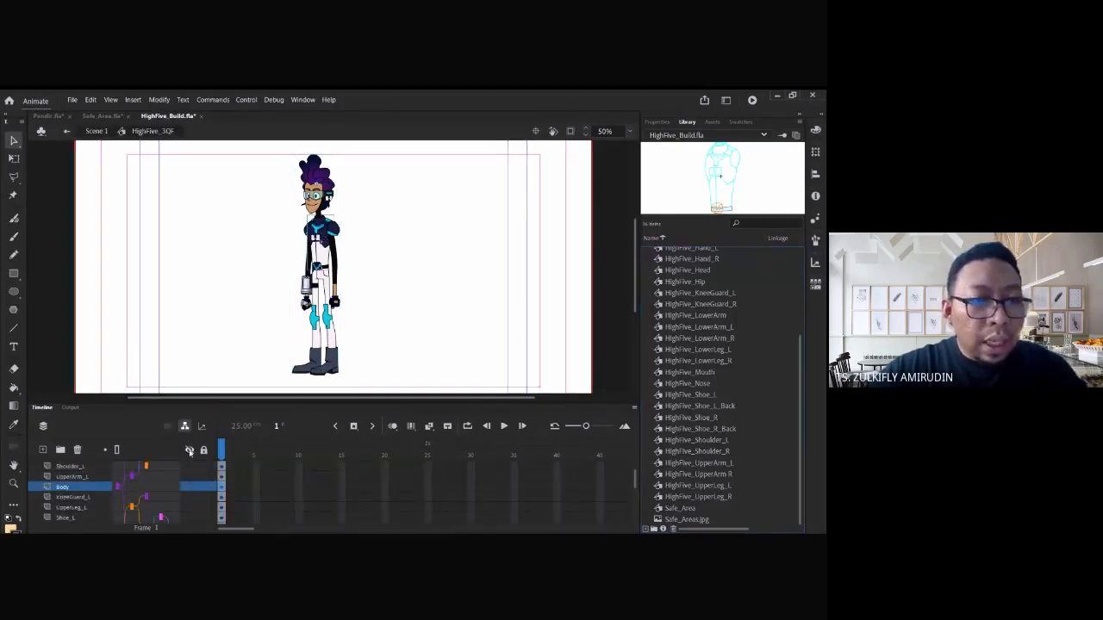
scroll(143, 487, down, 4)
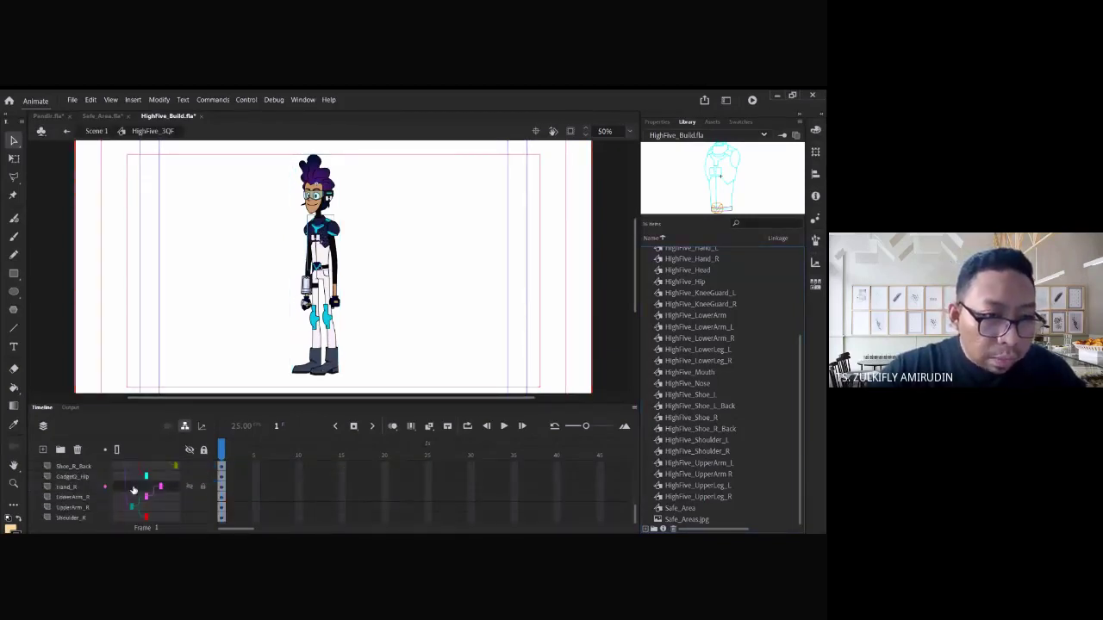
scroll(161, 498, up, 5)
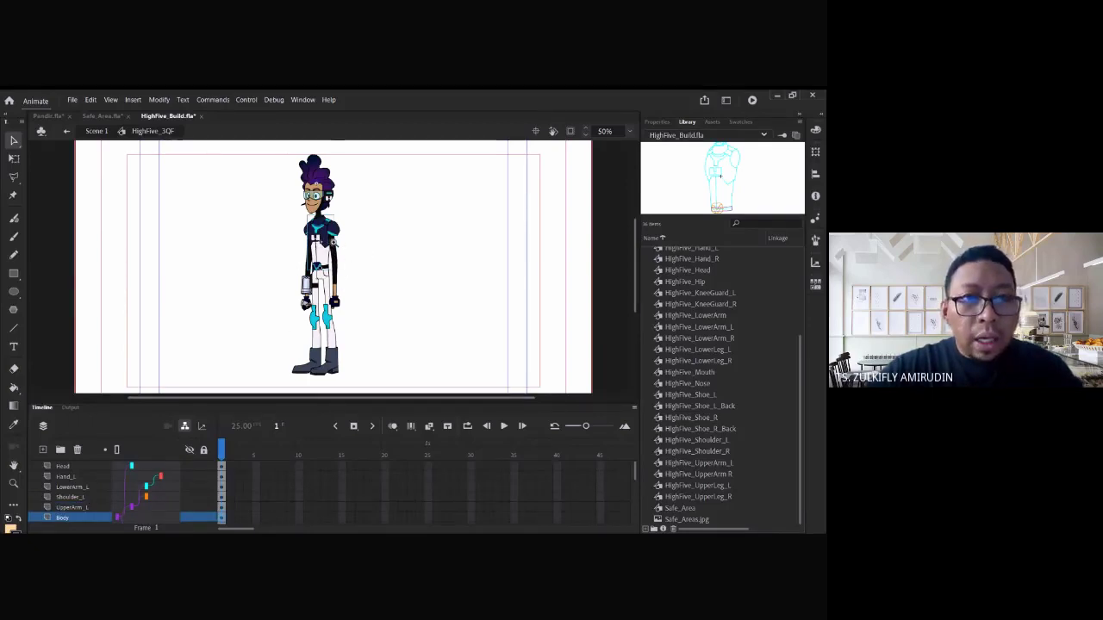
- Rotate the Body part with Free Transform so the character's torso leans forward
key(ctrl+=)
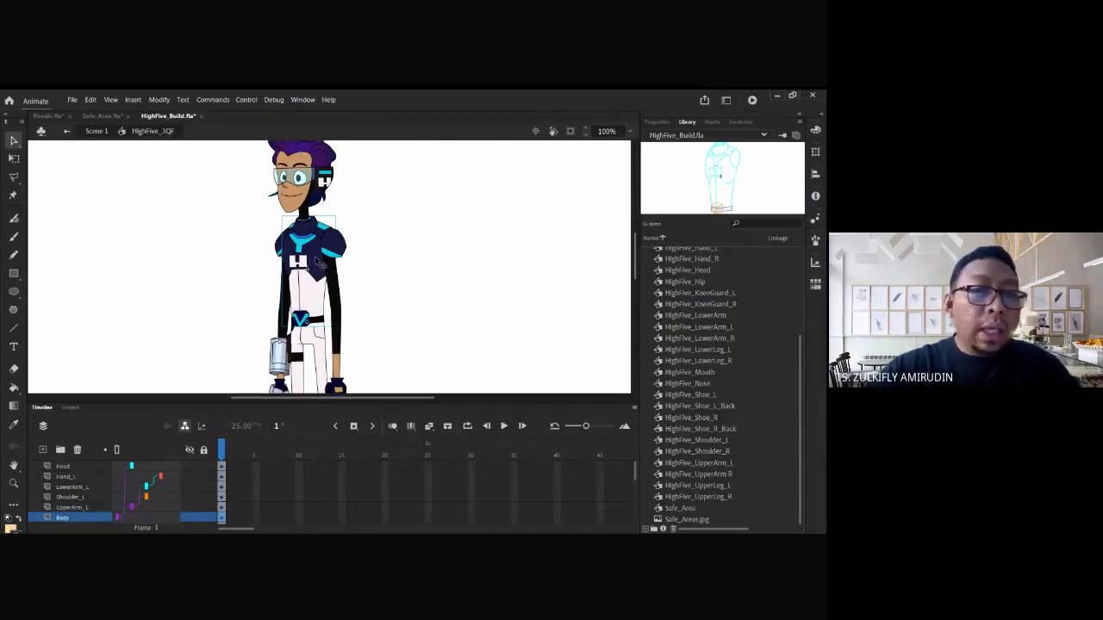
key(q)
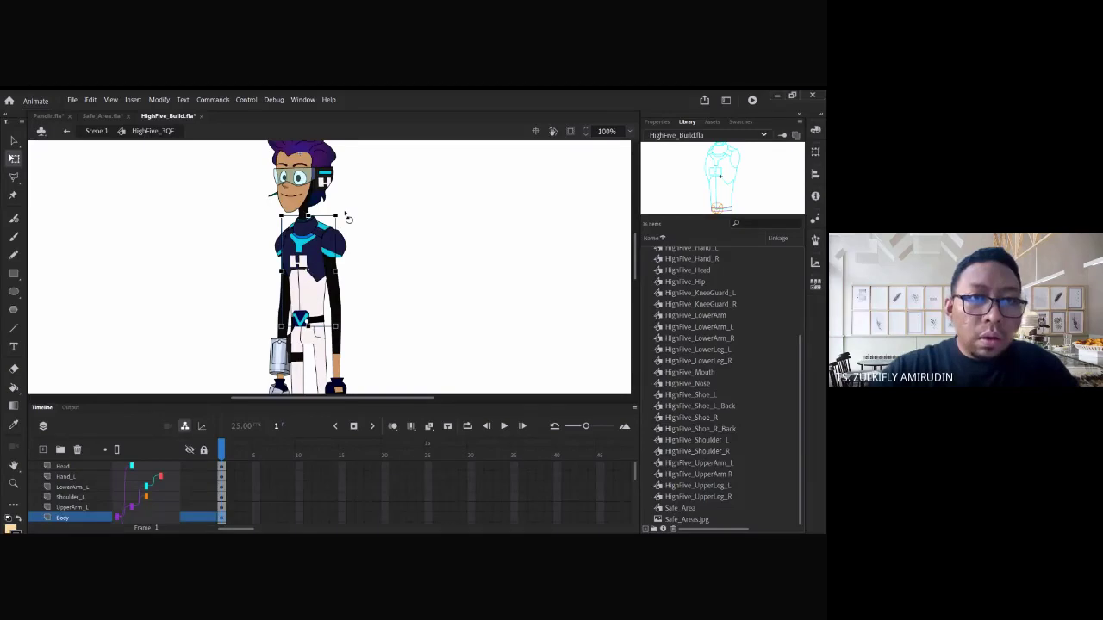
drag(343, 218, 299, 153)
drag(271, 221, 328, 226)
- Swing the UpperArm_L part outward behind the body and bend its lower arm downward at the elbow
click(326, 267)
drag(351, 311, 400, 298)
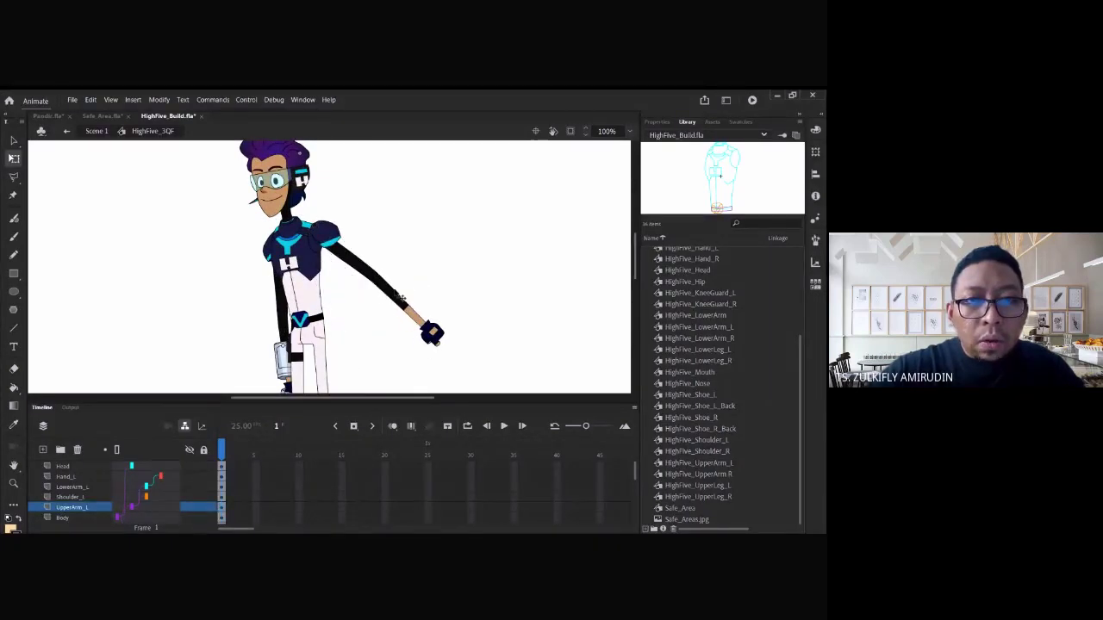
click(412, 311)
drag(438, 334, 408, 358)
- Swing the UpperArm_R part out in front of the body and raise its lower arm to nearly horizontal
click(280, 291)
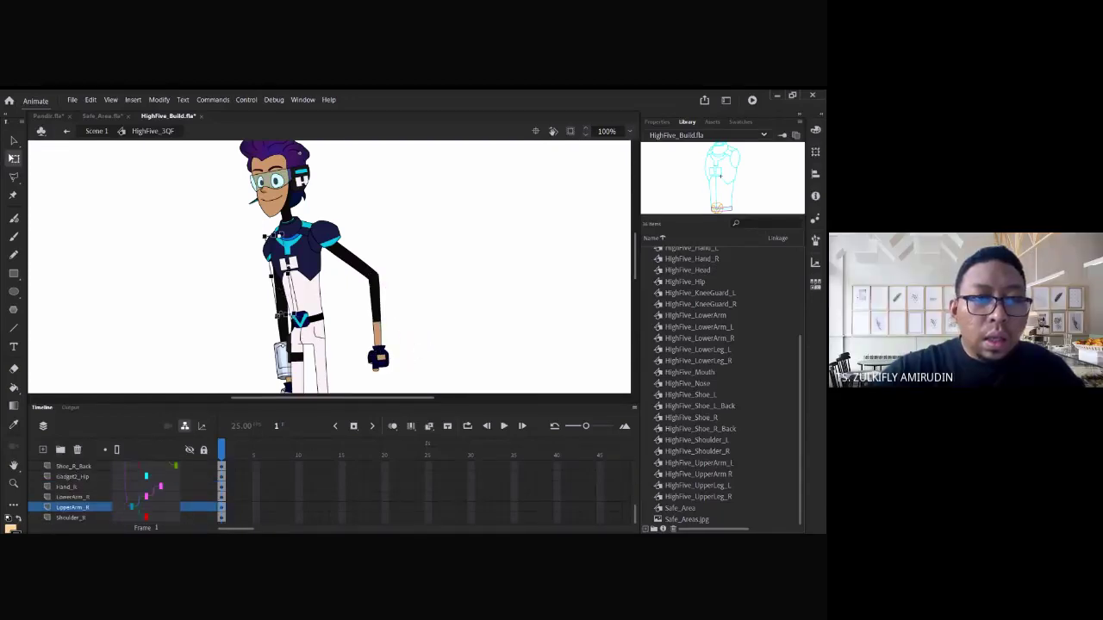
drag(281, 291, 256, 291)
click(244, 331)
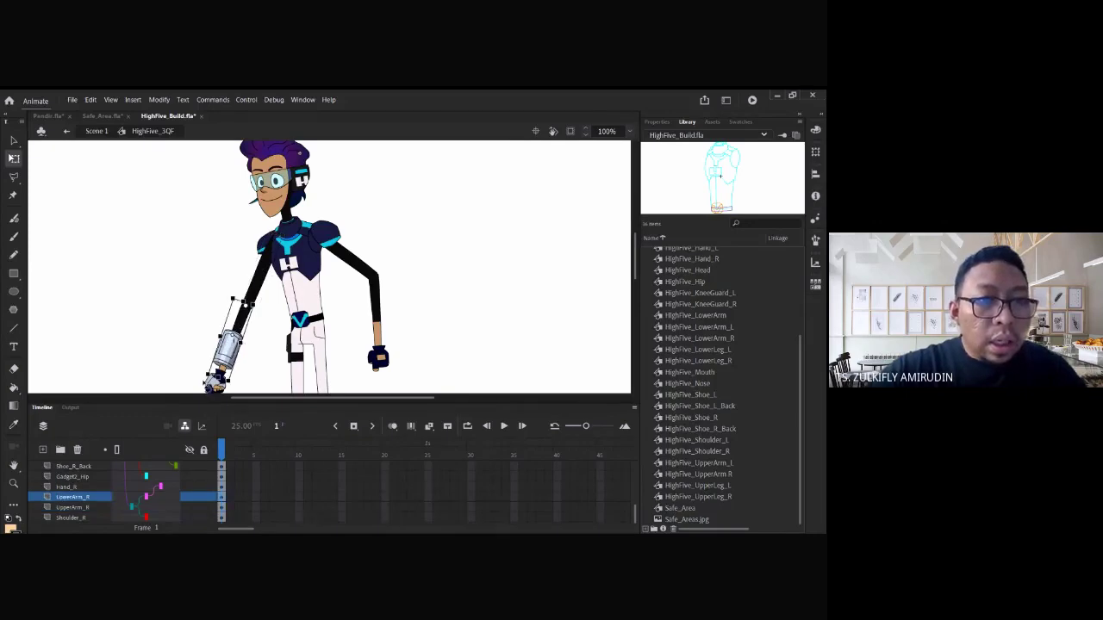
drag(212, 380, 165, 328)
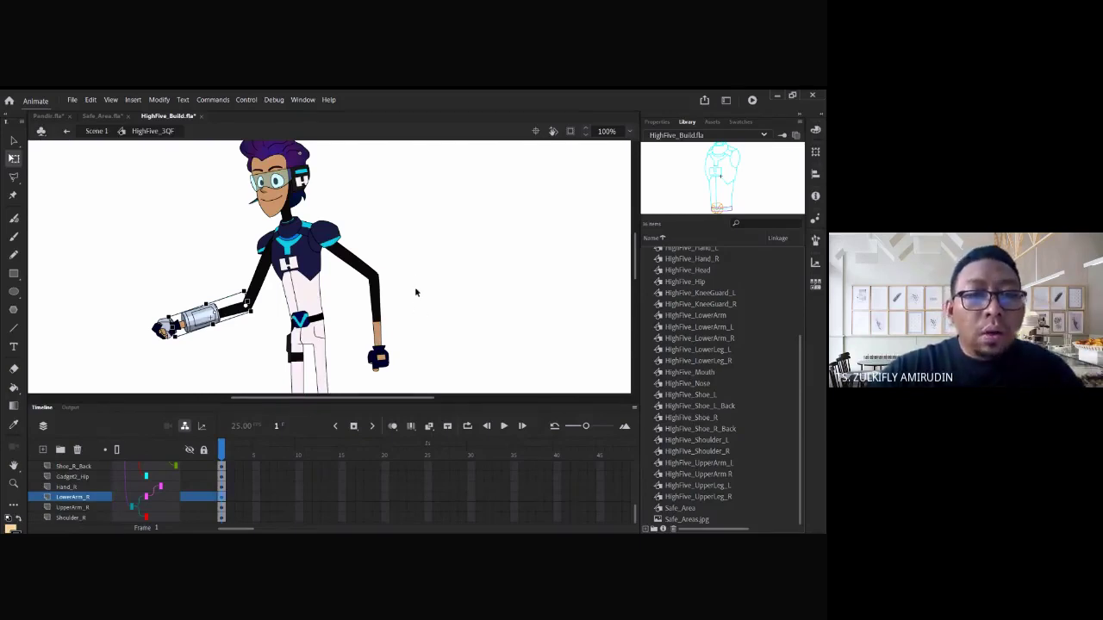
click(430, 264)
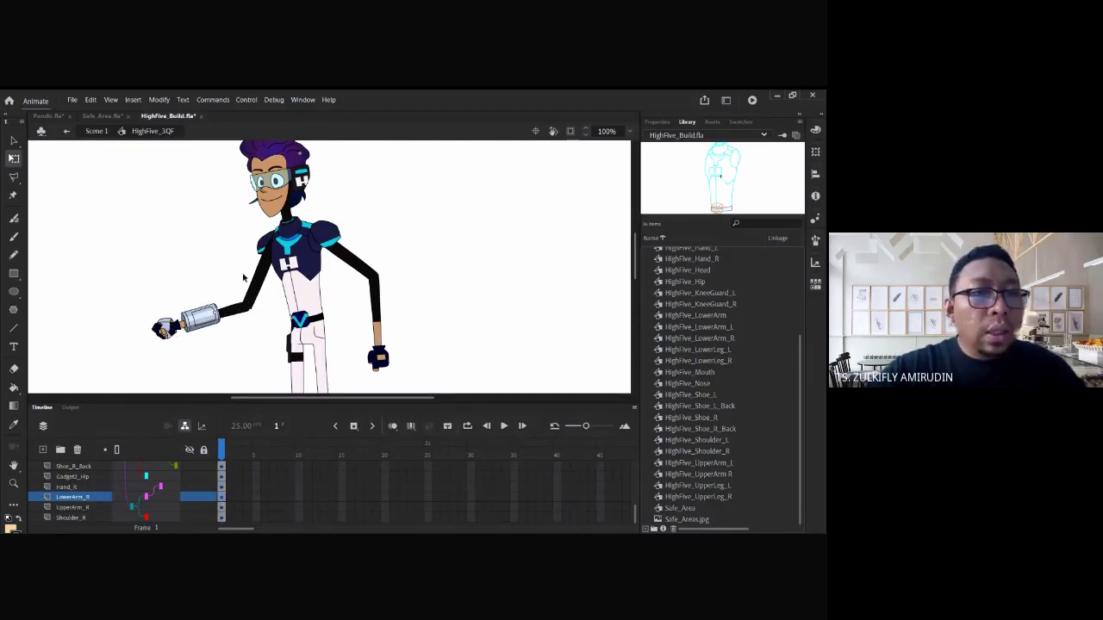
- Rotate the Head part upright on the leaning body
click(289, 217)
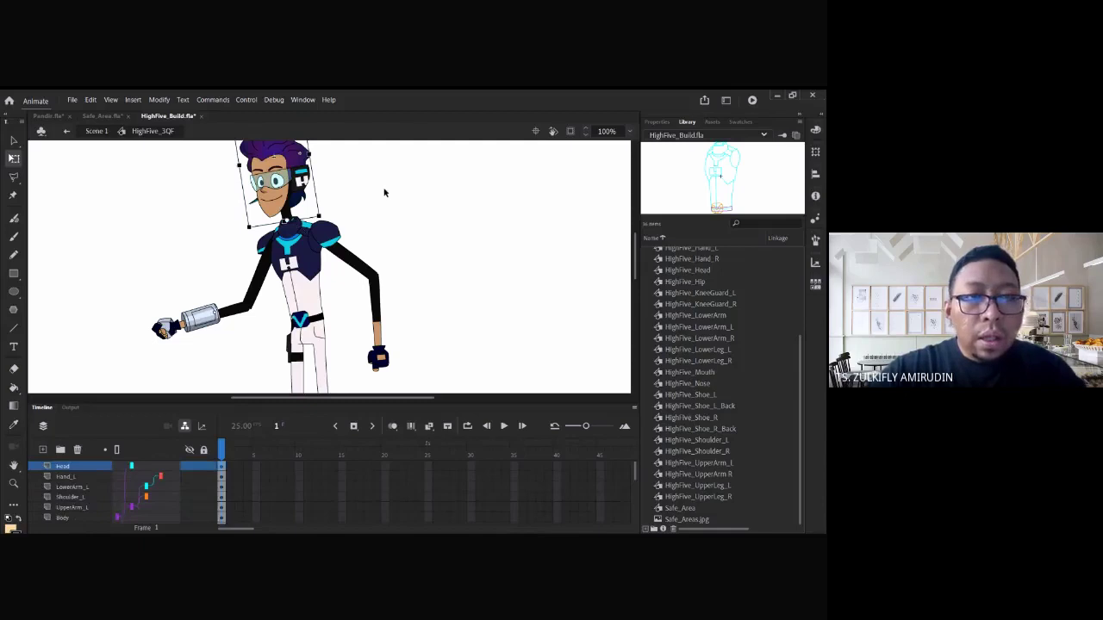
scroll(380, 190, up, 2)
drag(307, 173, 329, 178)
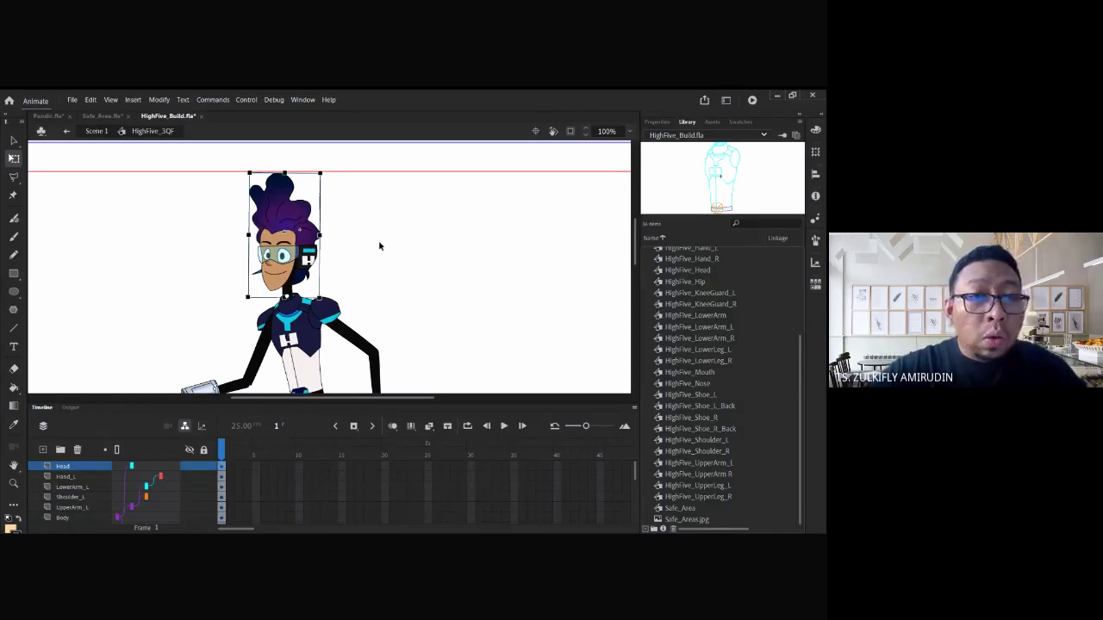
- Rotate the UpperLeg_L part forward at the hip so the whole leg swings ahead of the other
scroll(379, 244, down, 3)
scroll(393, 281, down, 3)
click(328, 239)
drag(336, 283, 263, 263)
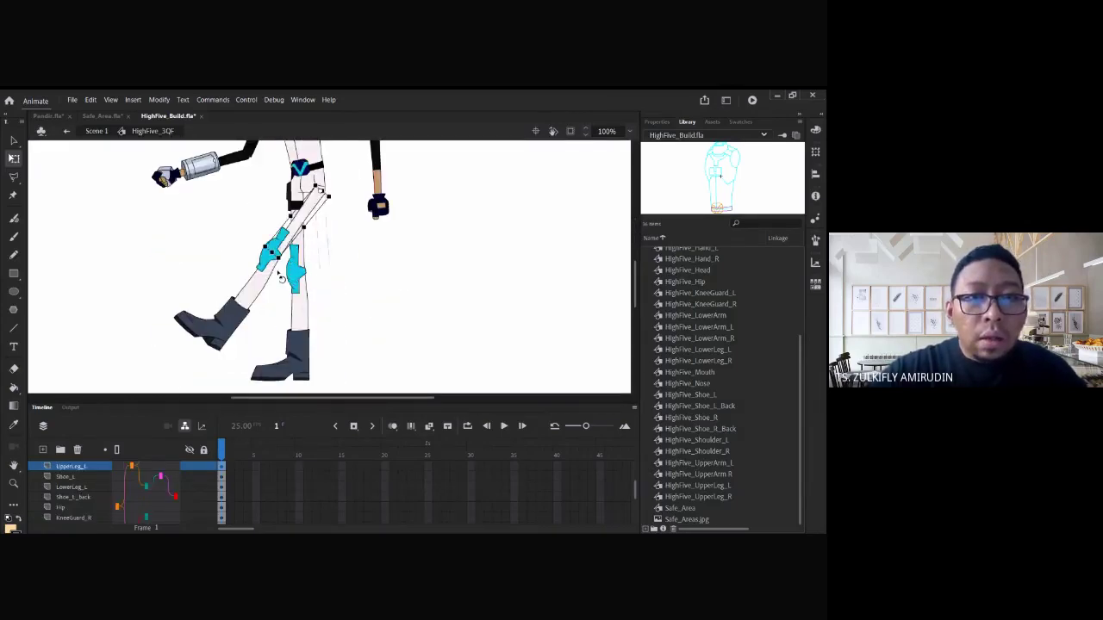
- Rotate the UpperLeg_R part backward at the hip so the whole leg trails behind the body
click(296, 269)
click(306, 236)
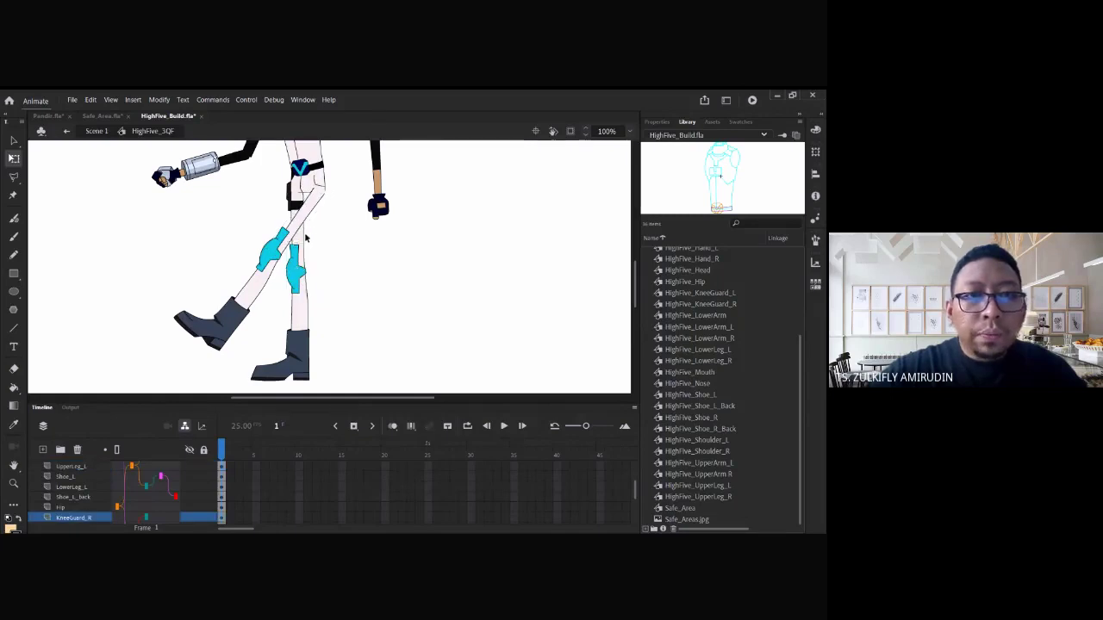
click(299, 239)
drag(309, 291, 408, 283)
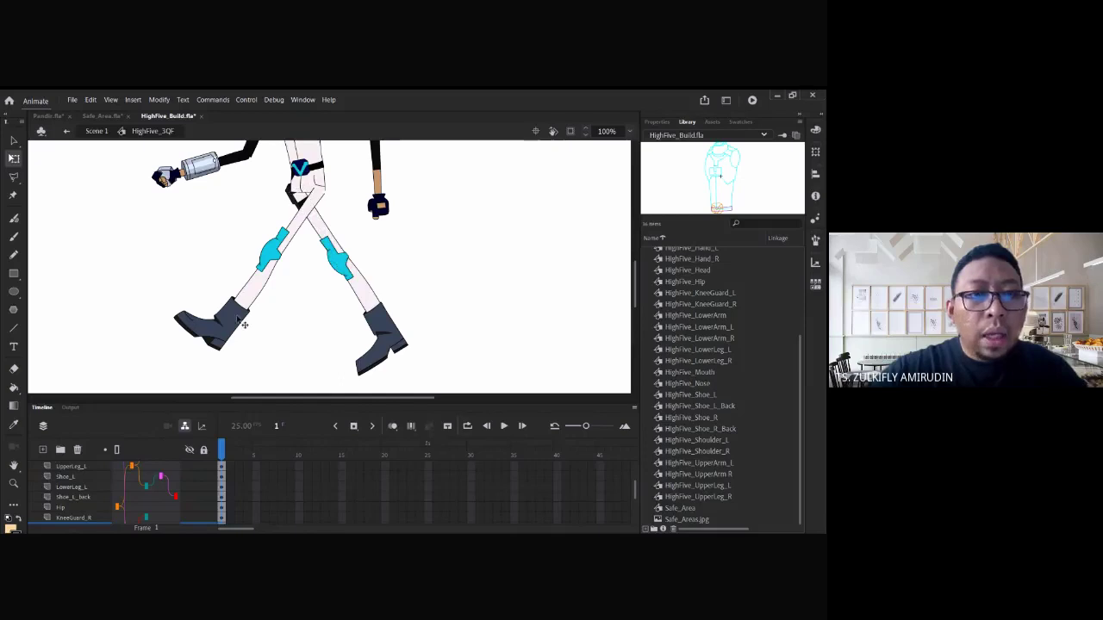
- Switch the Shoe_R part on the trailing leg to frame 2, the boot with the bent toe
click(392, 358)
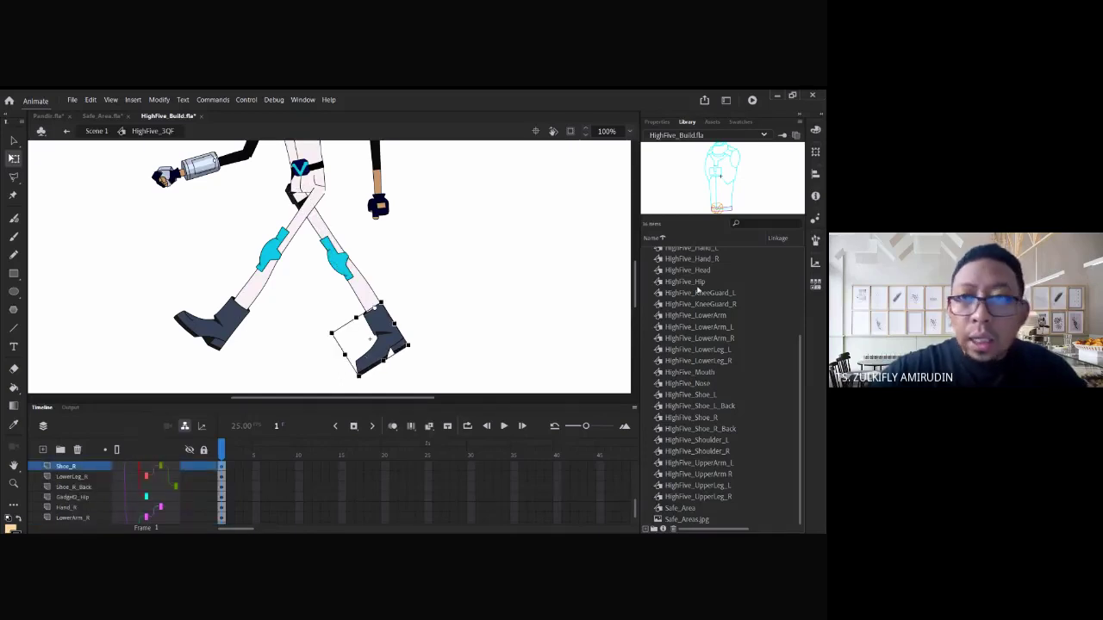
click(656, 122)
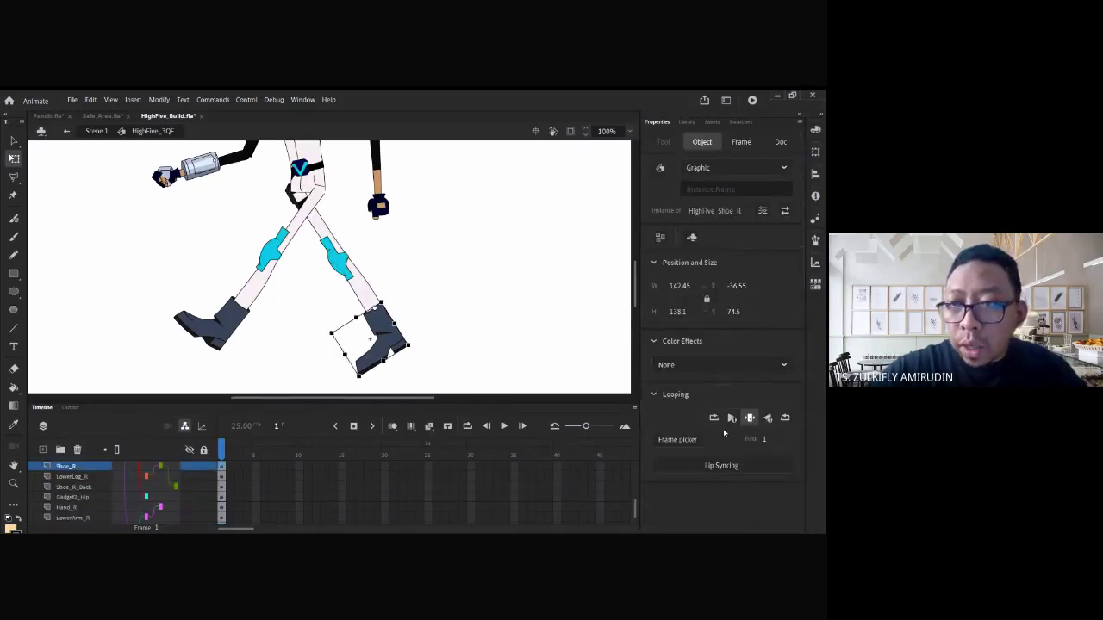
click(677, 439)
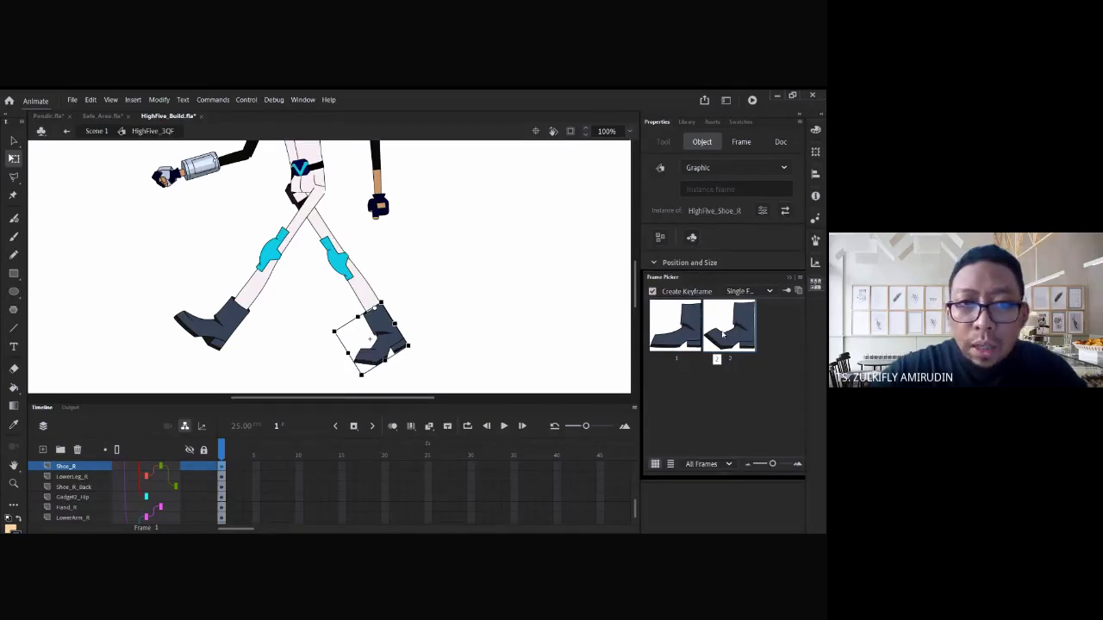
click(475, 310)
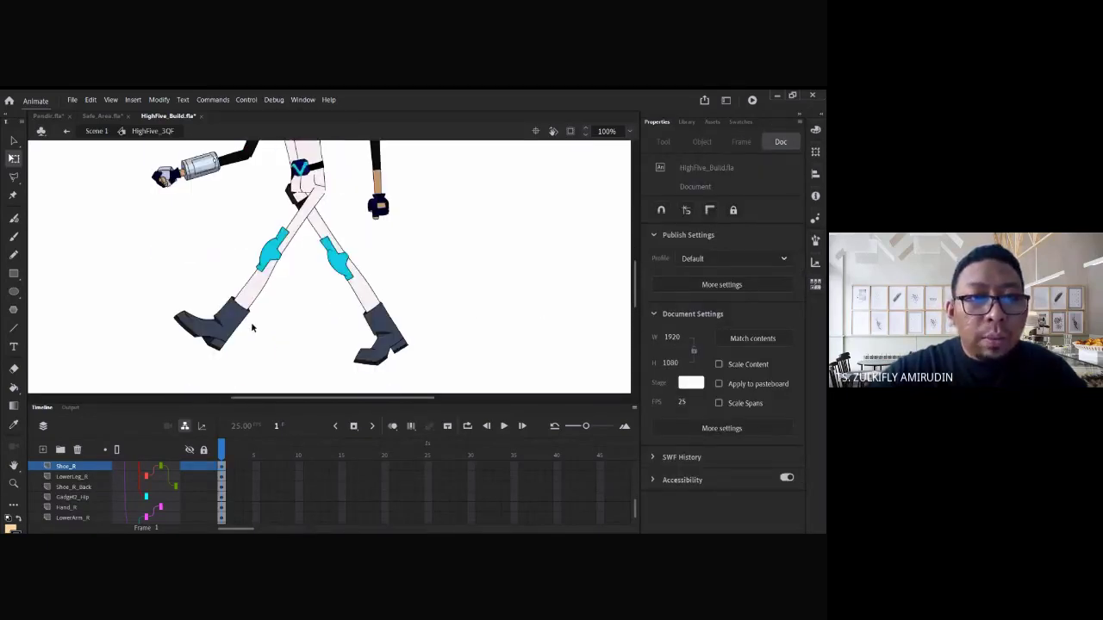
- Rotate the UpperLeg_R part slightly forward at the hip and bend its lower leg backward at the knee
scroll(315, 288, up, 3)
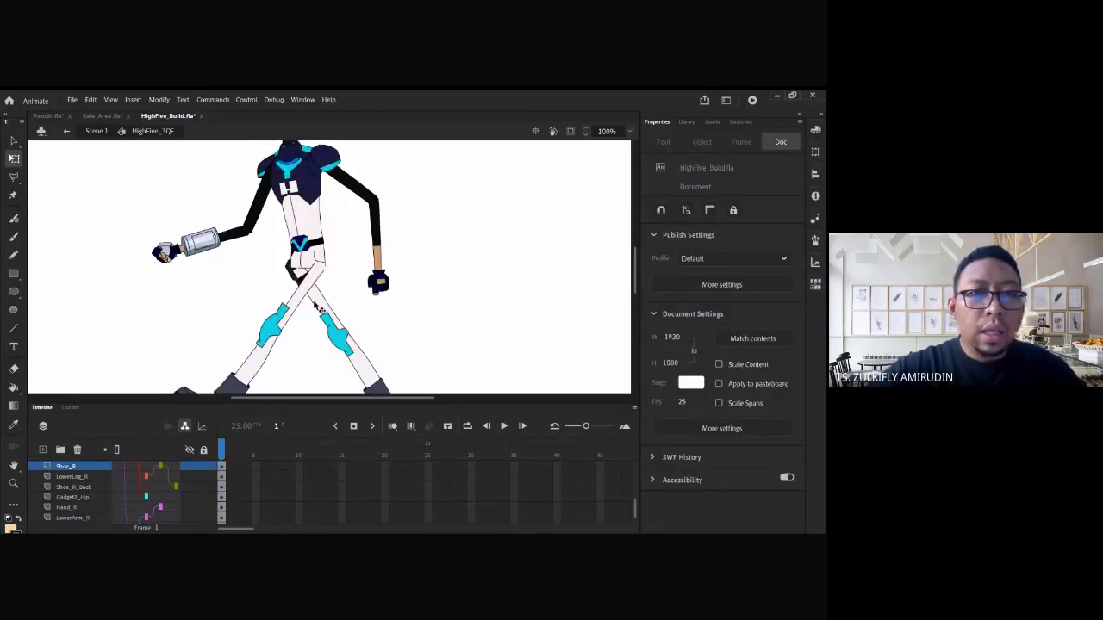
click(320, 307)
drag(362, 349, 336, 336)
click(332, 370)
click(402, 315)
scroll(405, 315, down, 3)
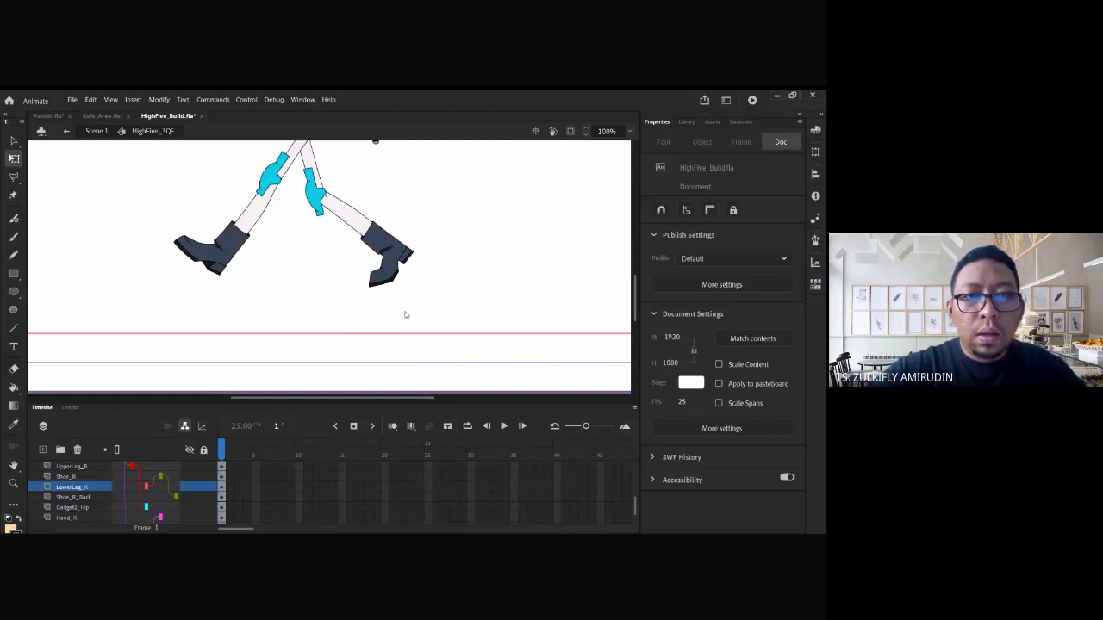
- Check which alternate frames the KneeGuard_R part offers in the Frame Picker
click(316, 197)
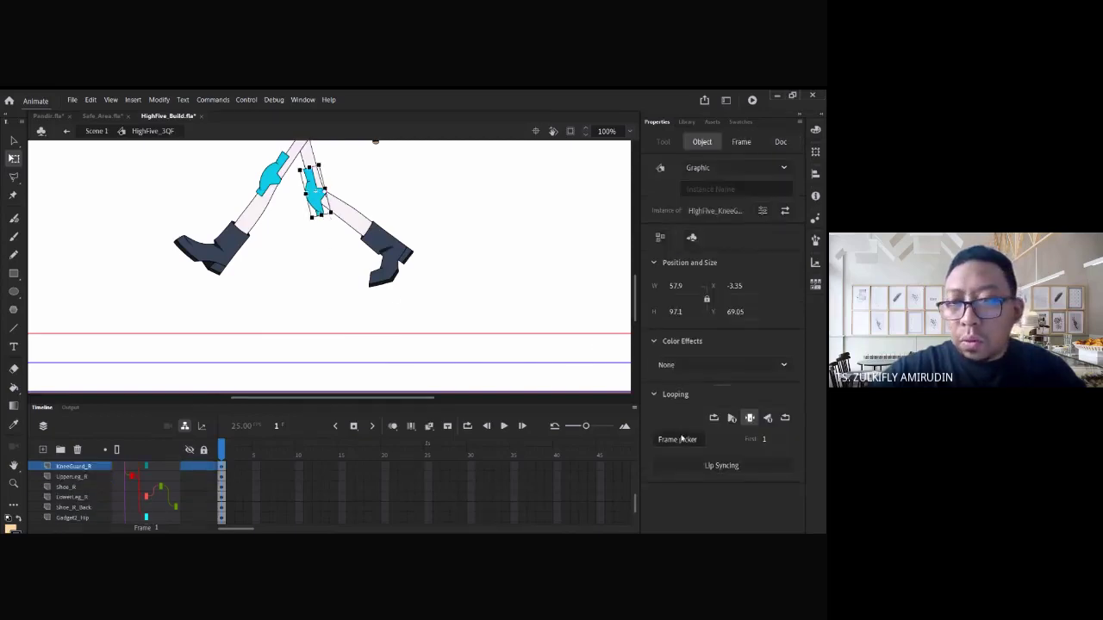
click(681, 439)
click(289, 257)
click(289, 258)
- Open the HighFive_Head symbol for editing and toggle the Gadget layer's visibility on and off again
scroll(345, 209, up, 5)
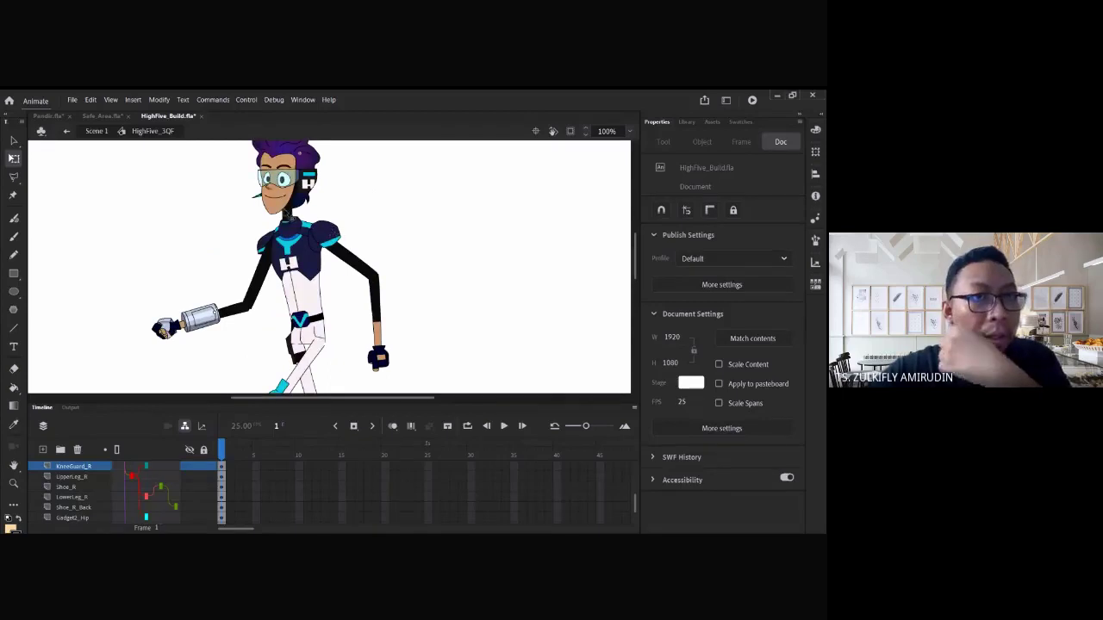
click(305, 210)
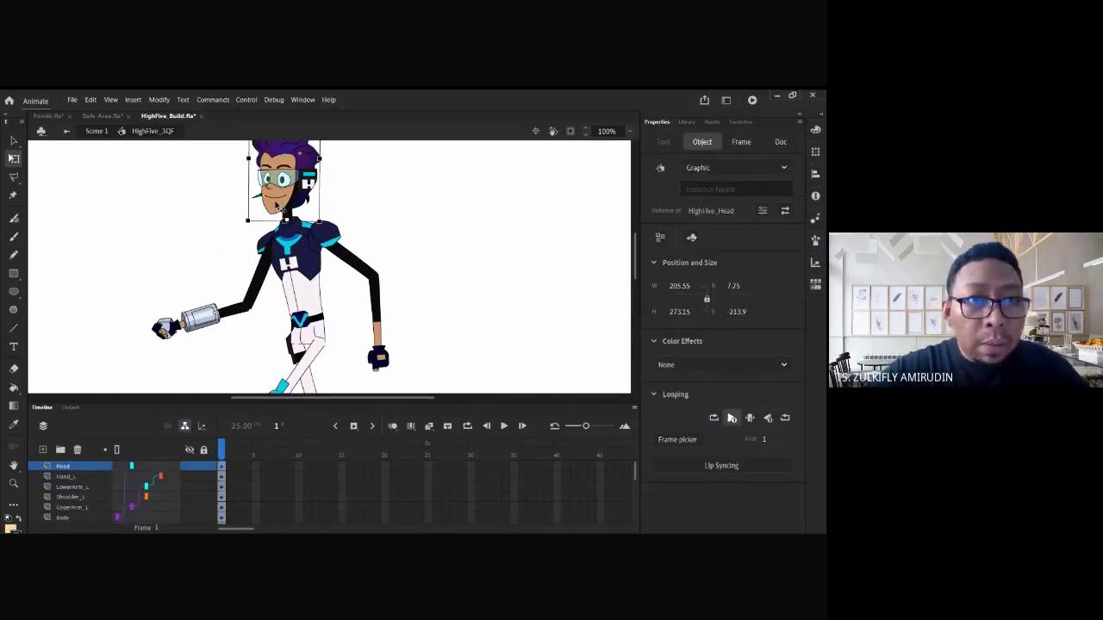
double_click(278, 207)
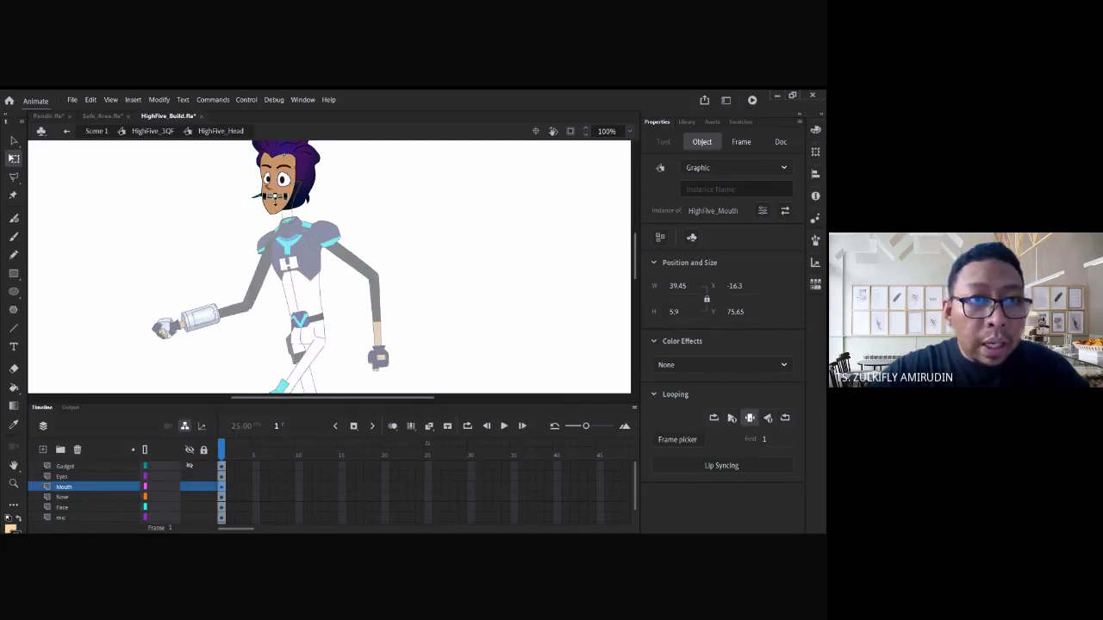
click(415, 235)
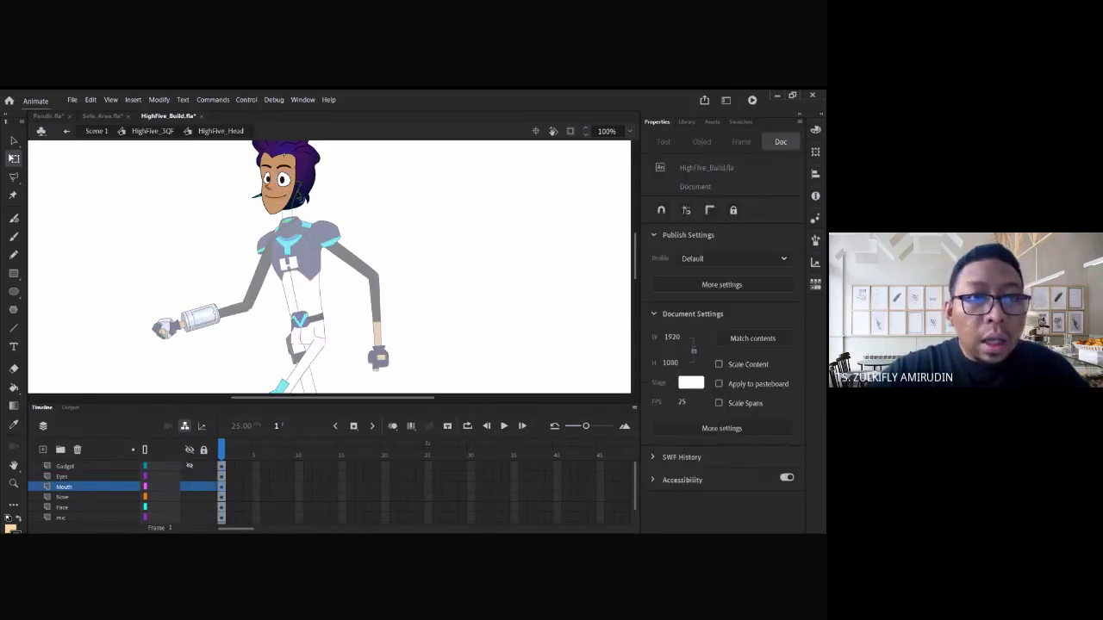
click(190, 468)
click(191, 467)
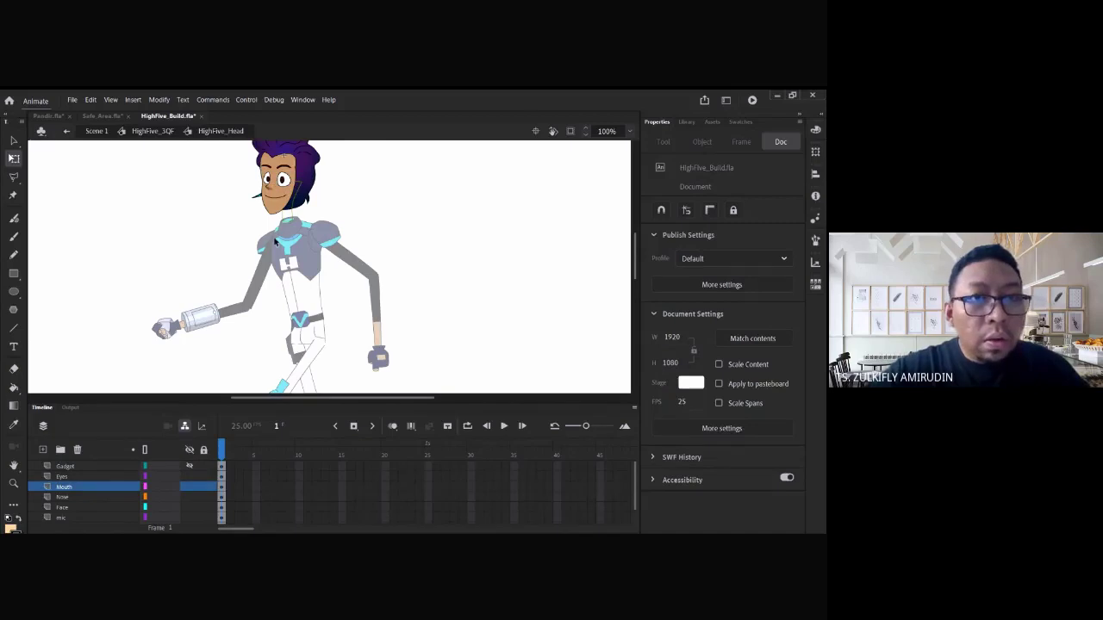
- Try the half-closed and closed frames on the HighFive_Eyes part, and return it to the open eyes in frame 1
click(289, 186)
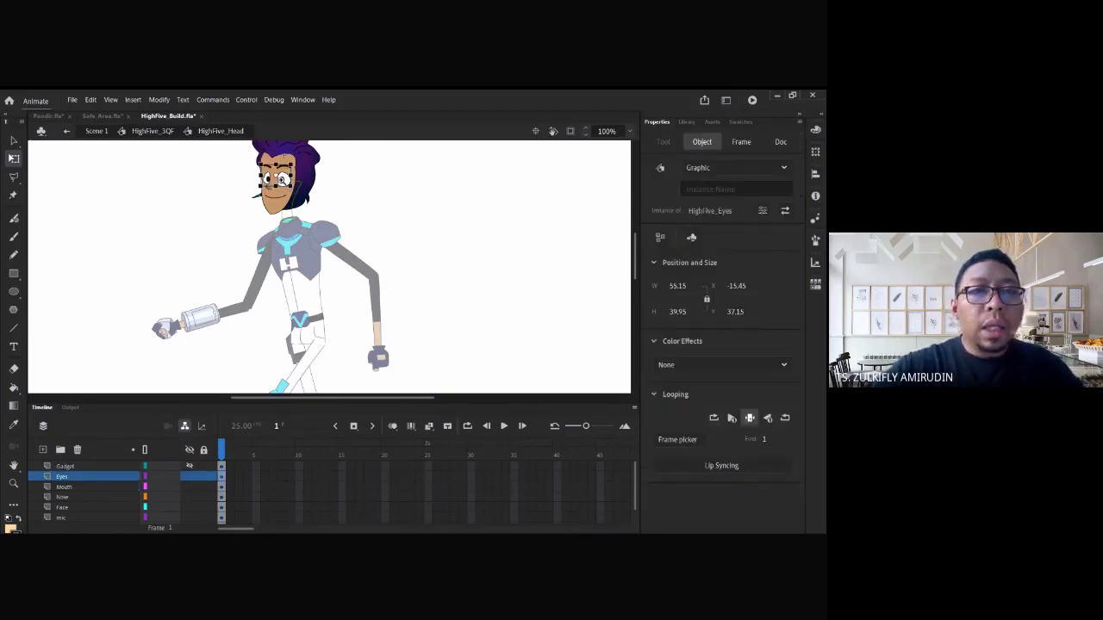
key(ctrl+=)
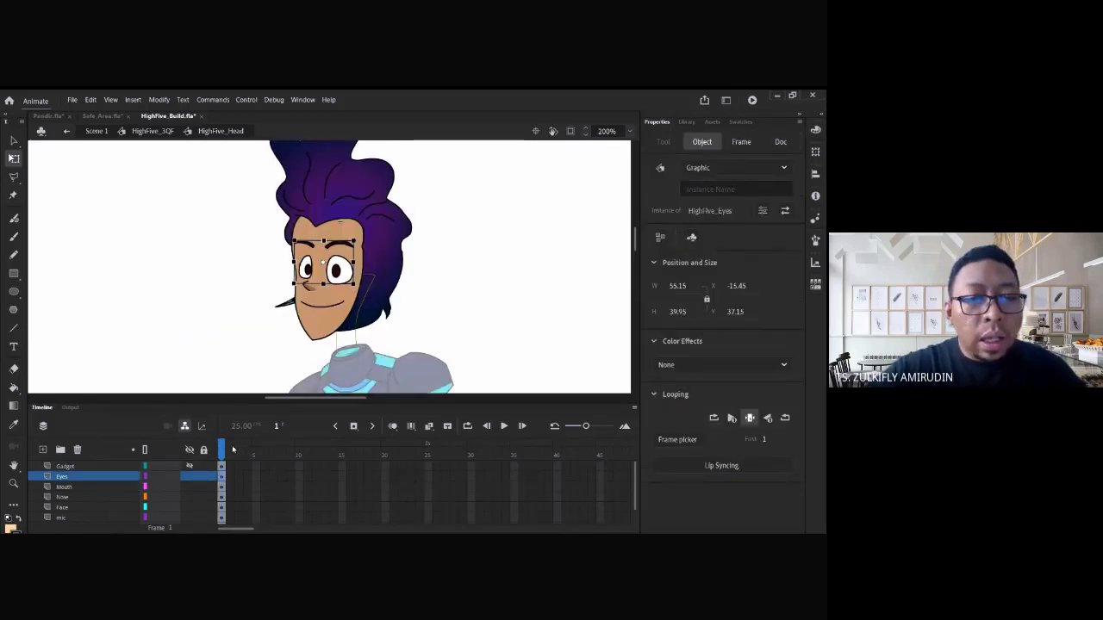
click(675, 440)
click(722, 340)
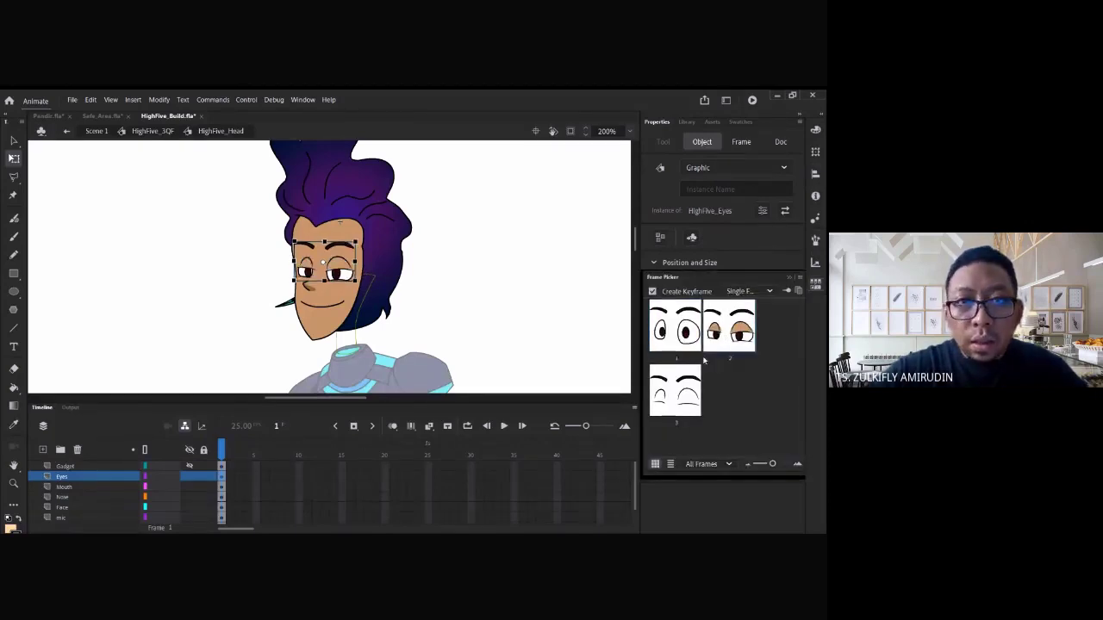
click(676, 343)
click(723, 332)
click(687, 381)
click(722, 324)
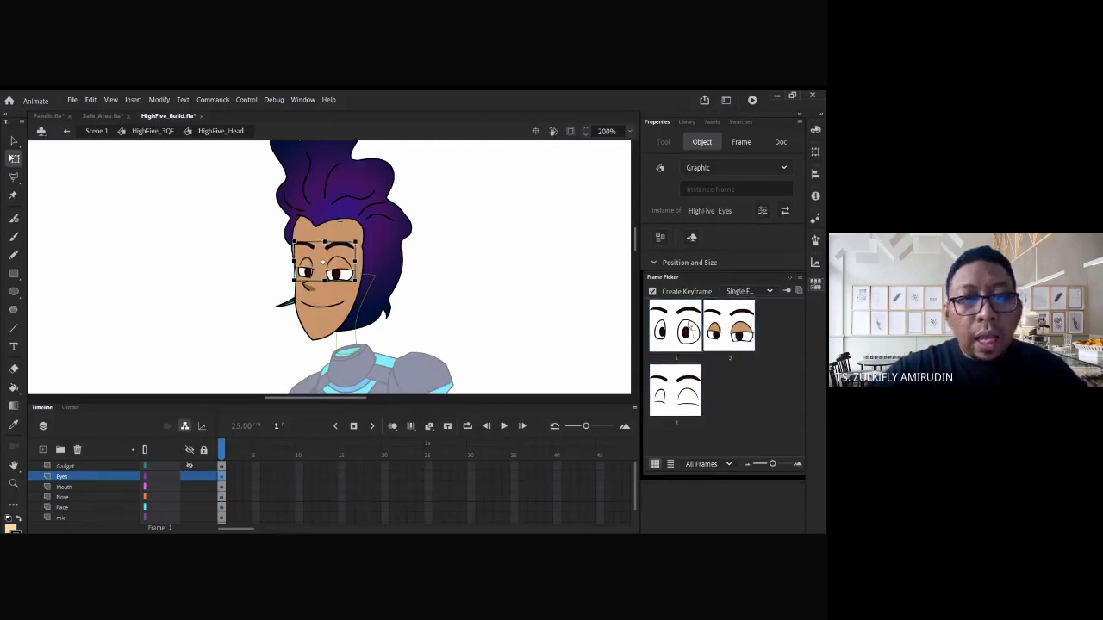
click(676, 390)
click(676, 330)
click(525, 308)
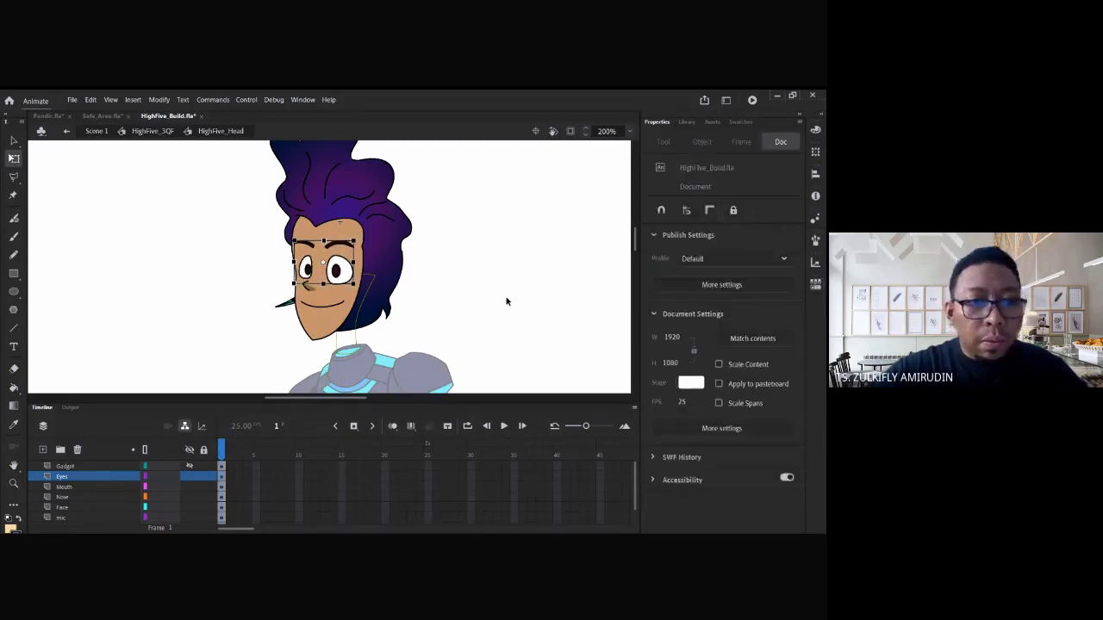
double_click(505, 301)
- Try several mouth shapes from the Frame Picker on the HighFive_Mouth part, finishing with frame 7
double_click(326, 315)
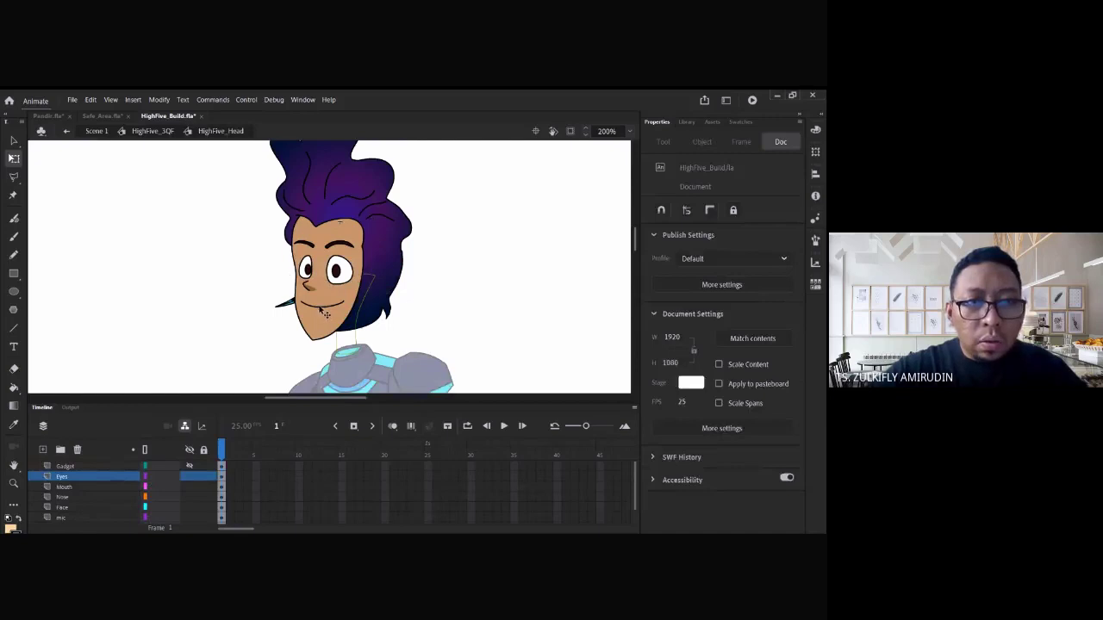
click(321, 308)
click(669, 441)
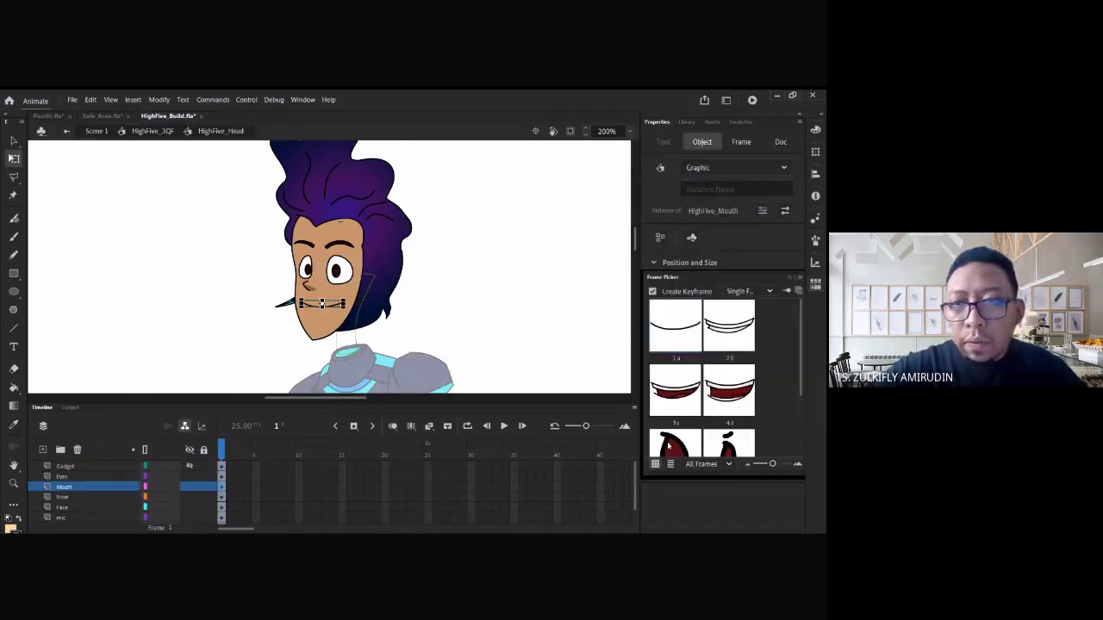
scroll(715, 372, down, 3)
scroll(703, 362, up, 3)
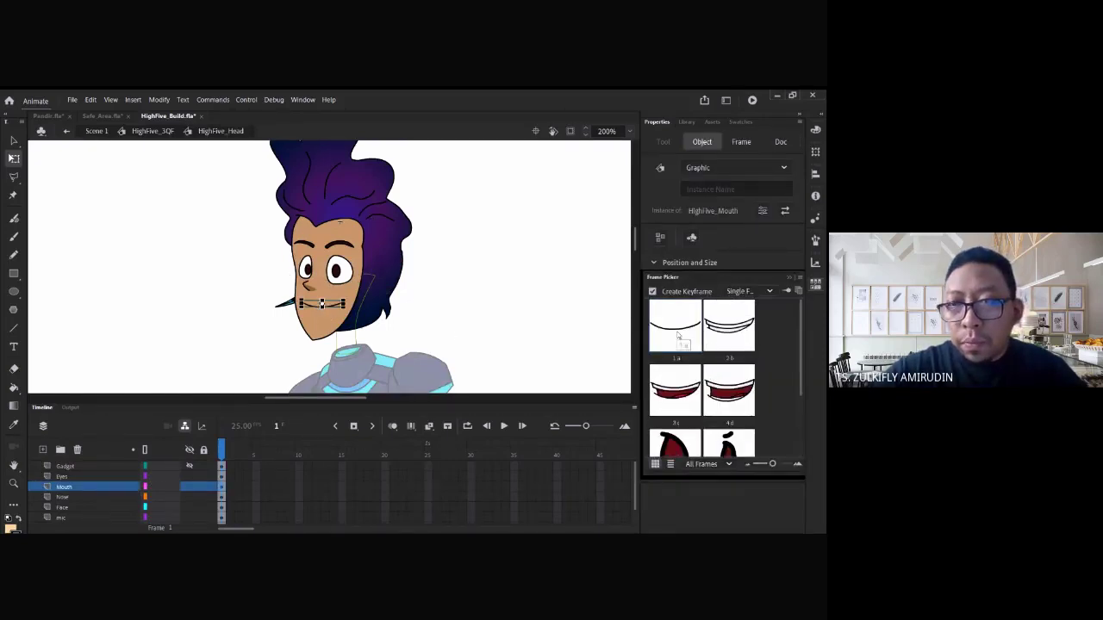
click(724, 336)
click(687, 396)
click(714, 393)
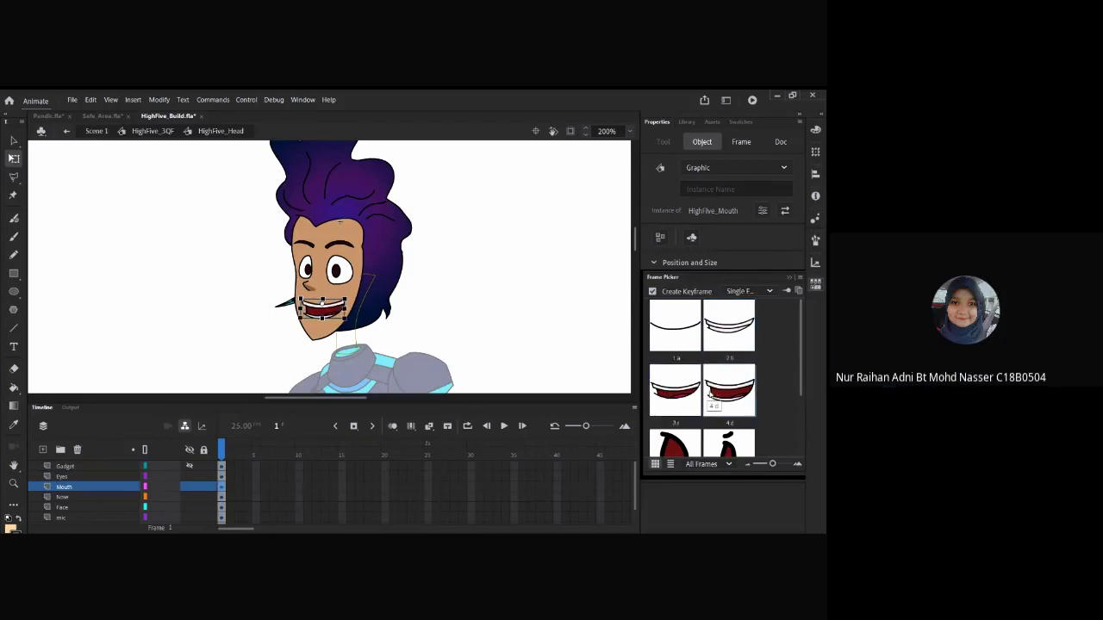
scroll(713, 393, down, 2)
click(734, 369)
click(681, 365)
click(684, 413)
click(386, 321)
- Review the mouth shapes available for the HighFive_Mouth part in the Frame Picker
click(338, 312)
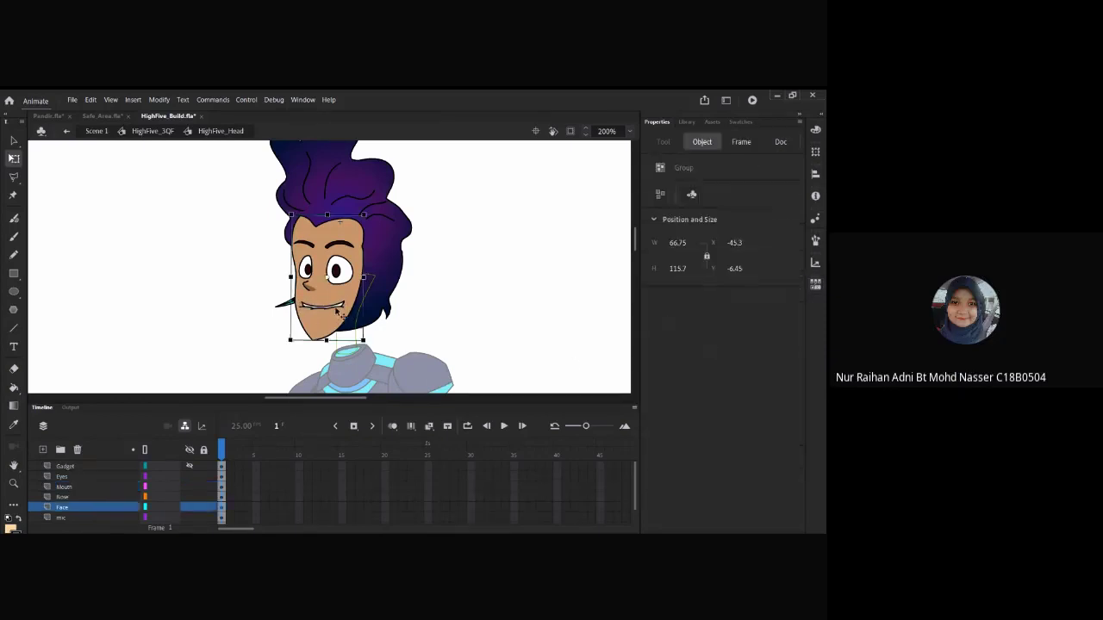
click(334, 307)
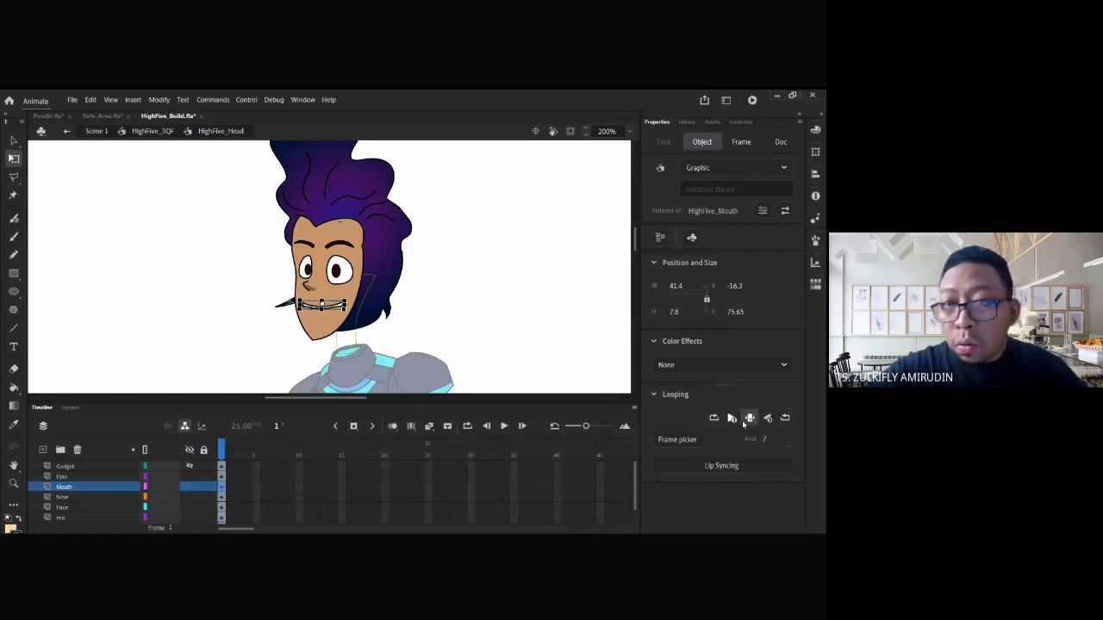
click(676, 440)
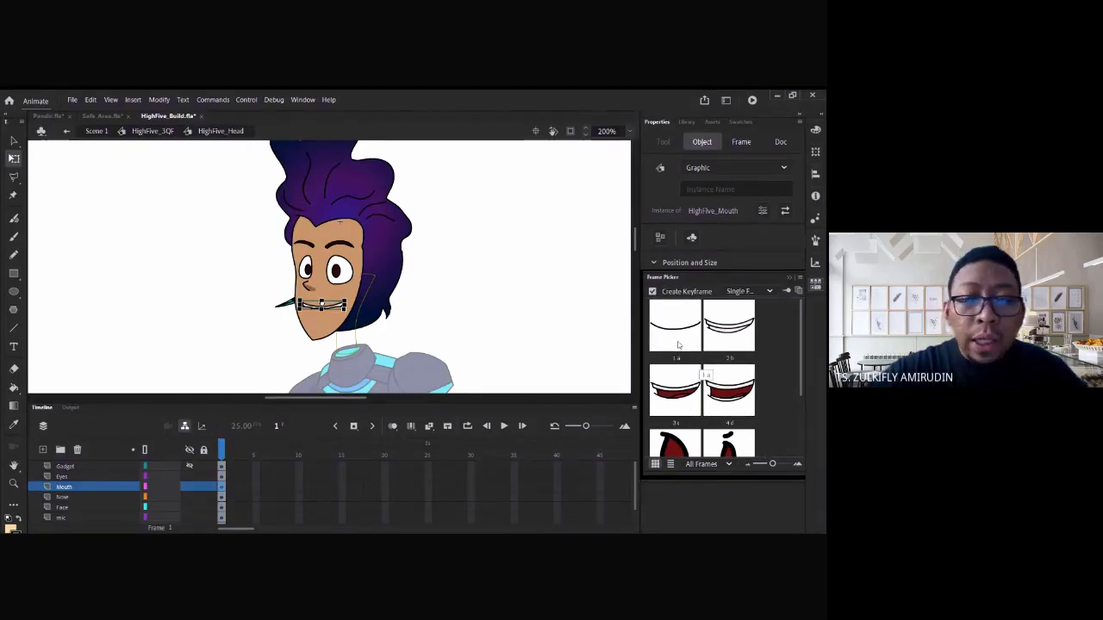
scroll(672, 336, down, 1)
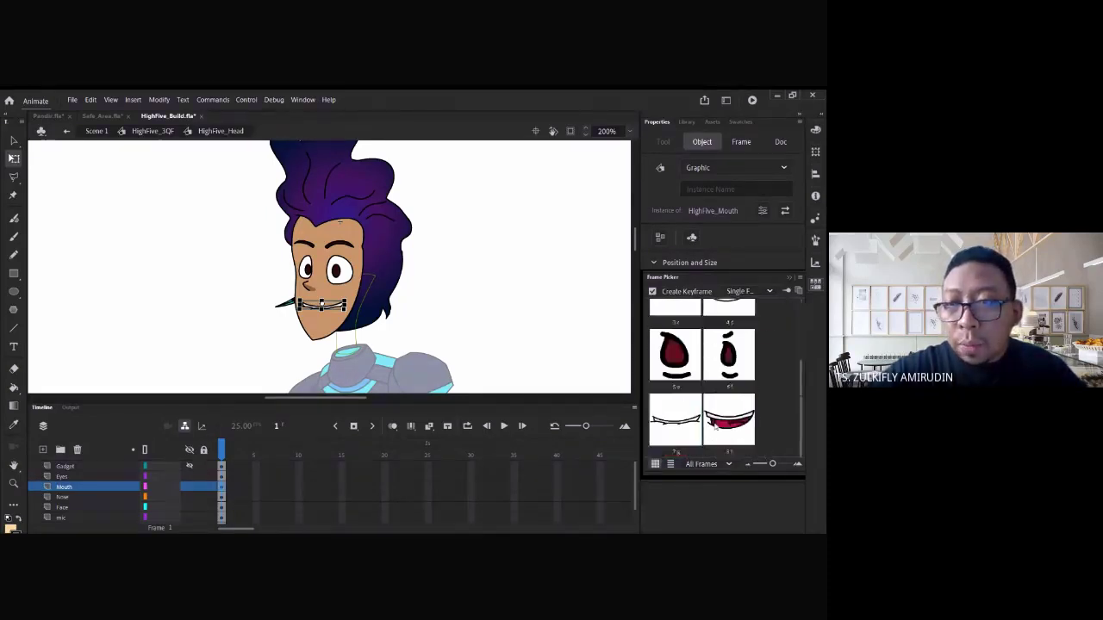
scroll(665, 328, up, 1)
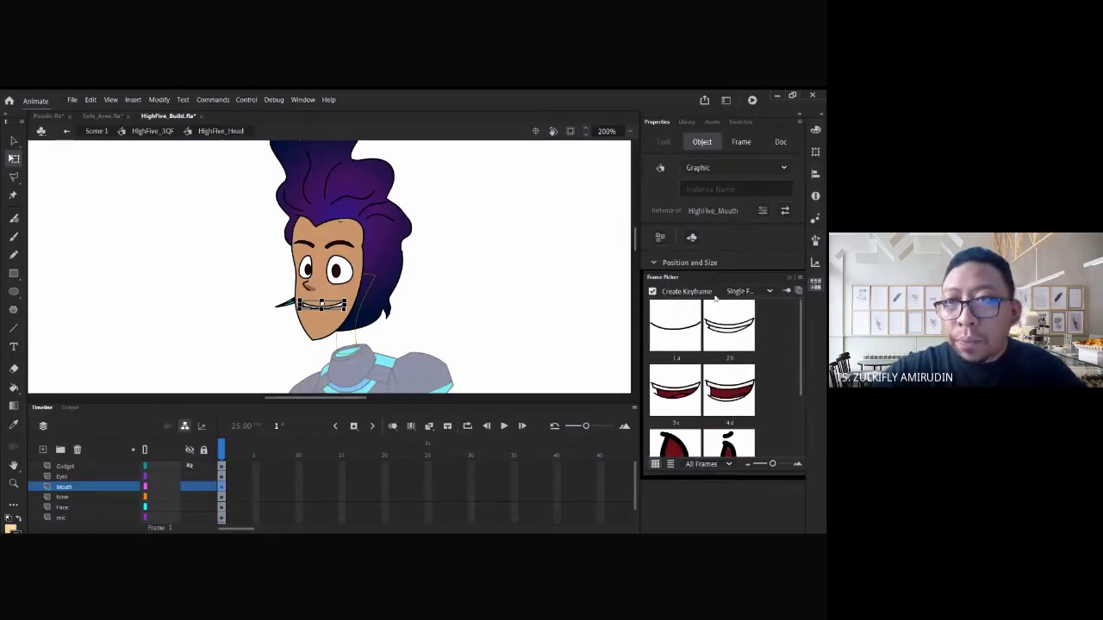
click(466, 321)
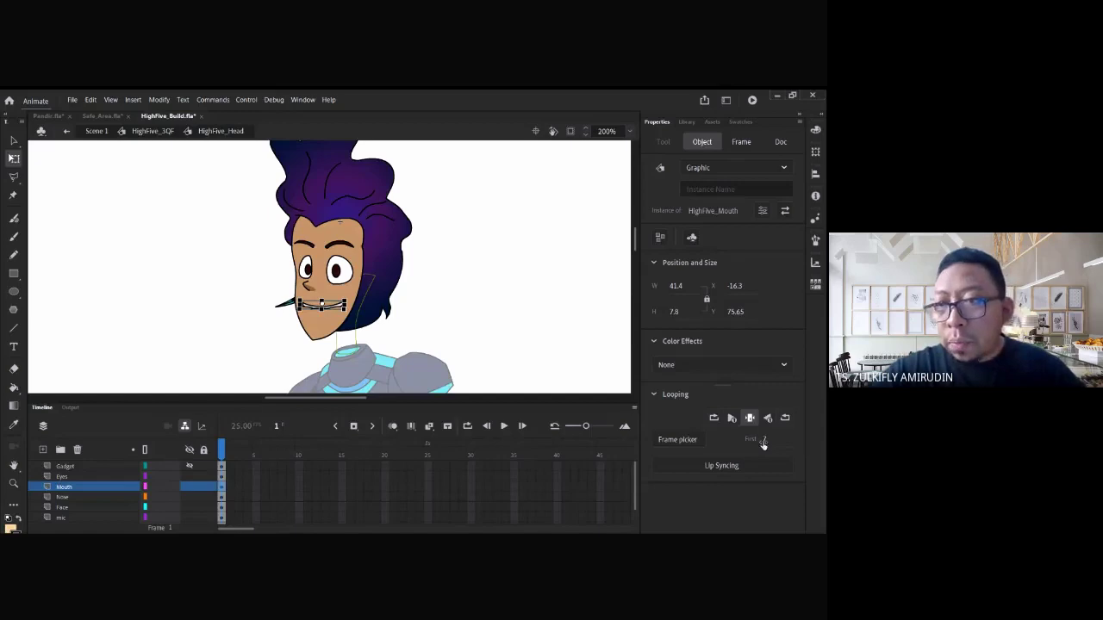
- Set the looping frame number of the HighFive_Mouth part to 5
click(765, 440)
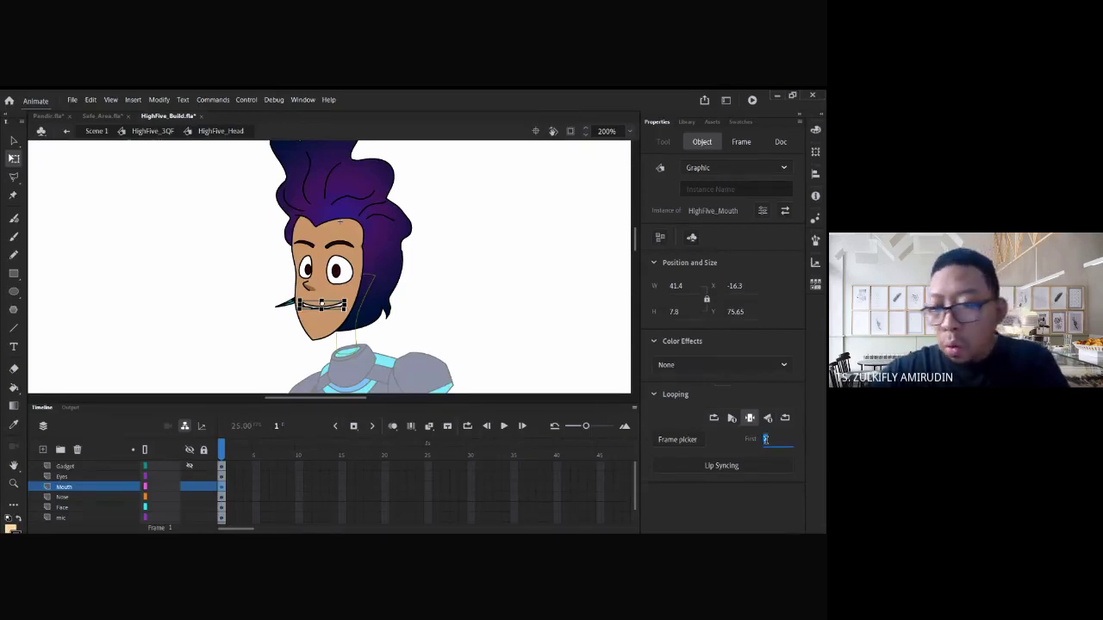
text(5)
key(Return)
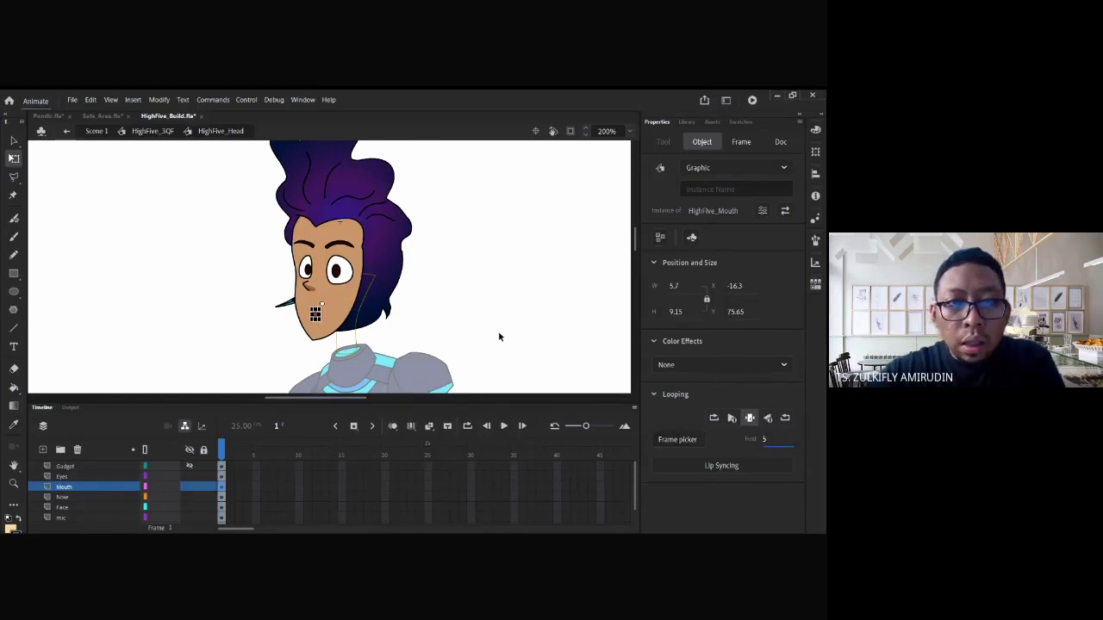
click(498, 337)
- Set the looping frame number of the HighFive_Mouth part to 1 for the closed smile
click(318, 315)
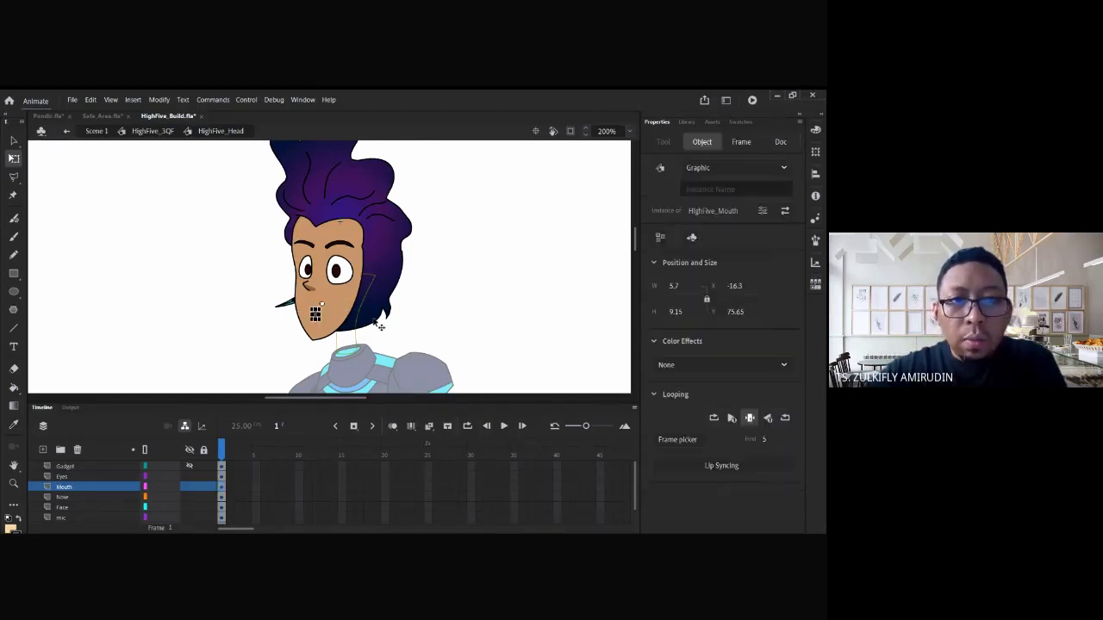
click(768, 441)
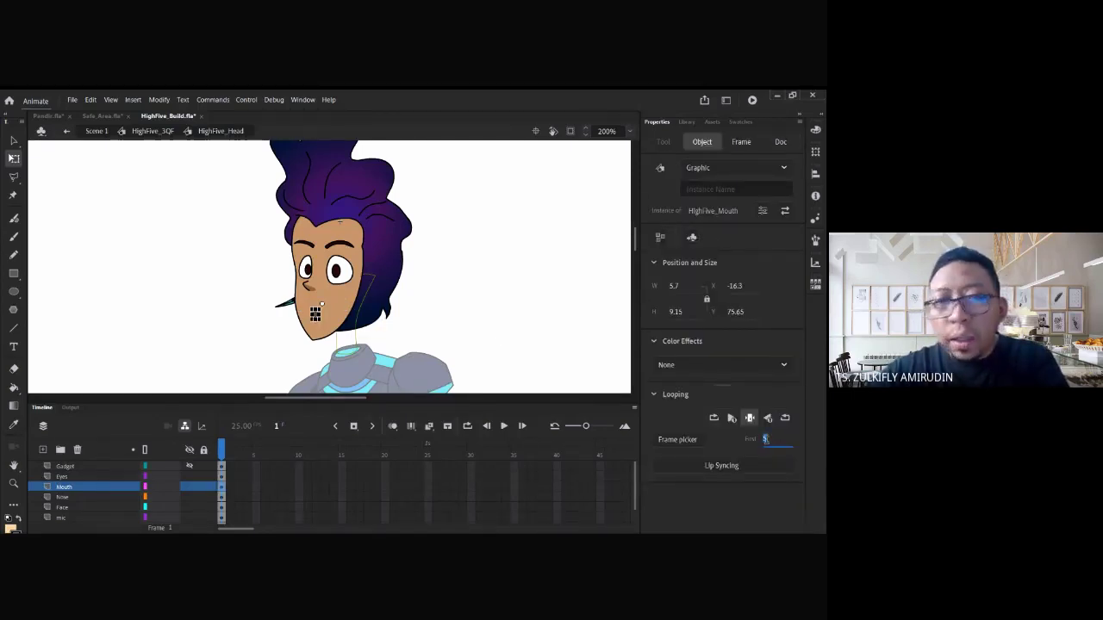
text(1)
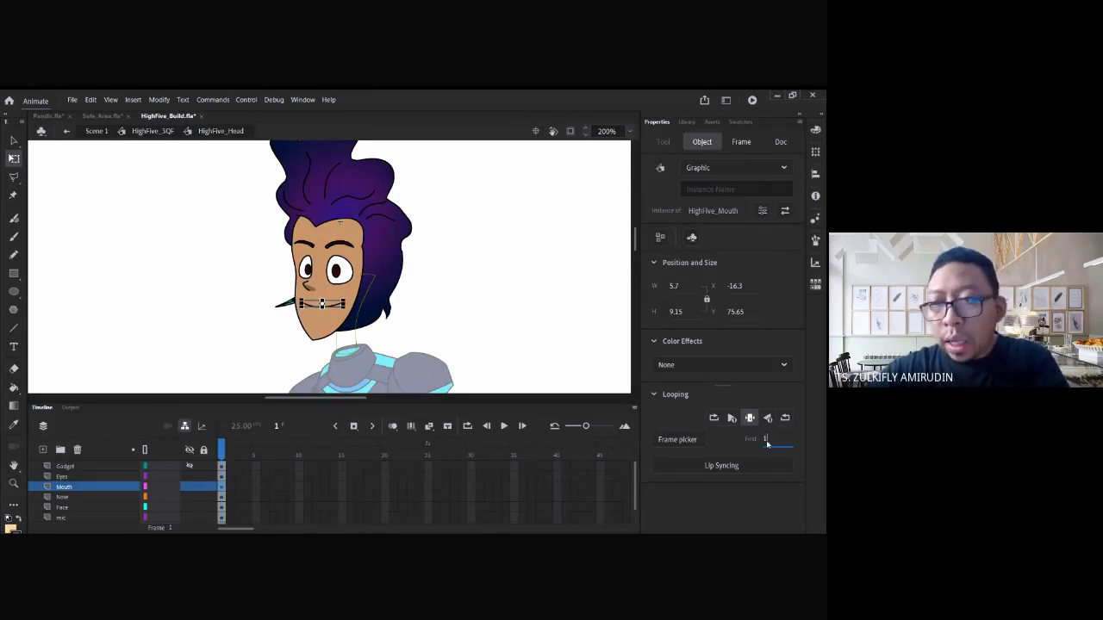
click(532, 332)
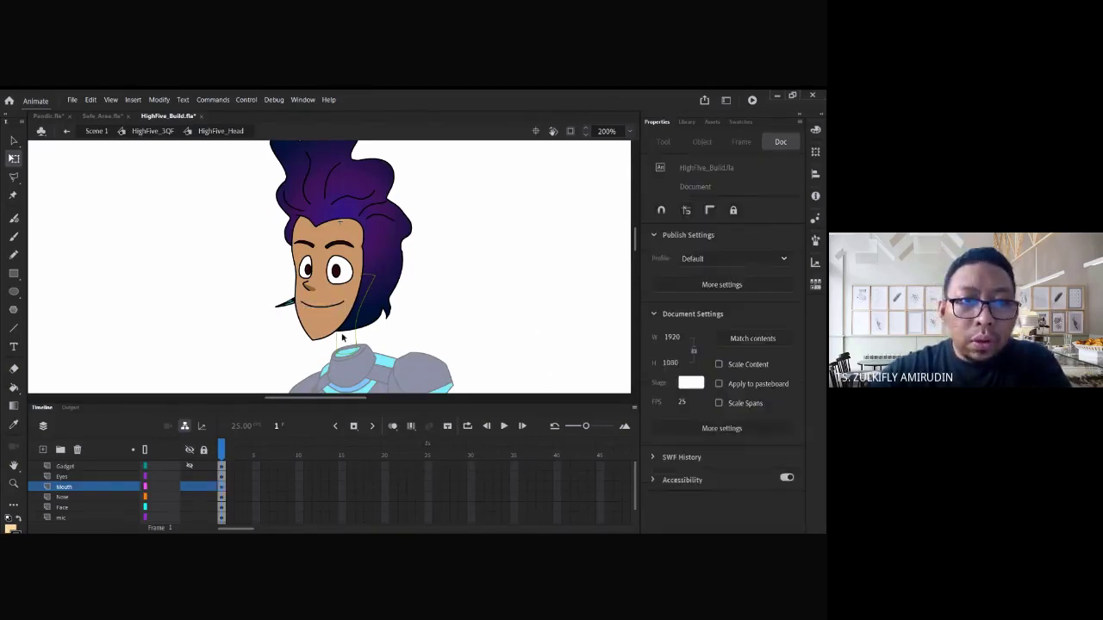
click(336, 306)
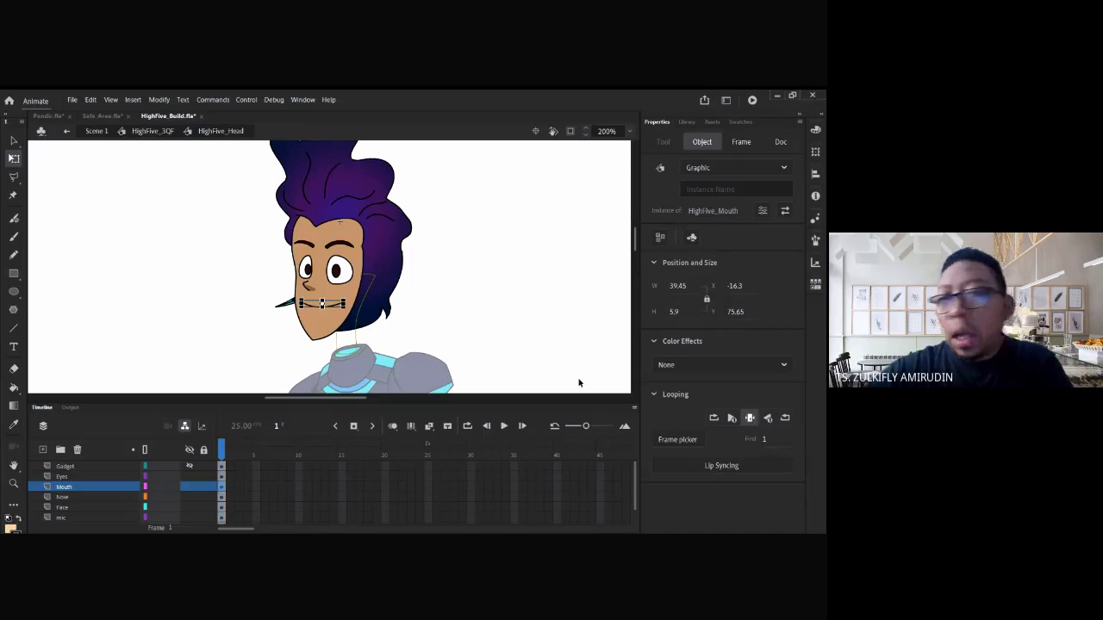
click(429, 298)
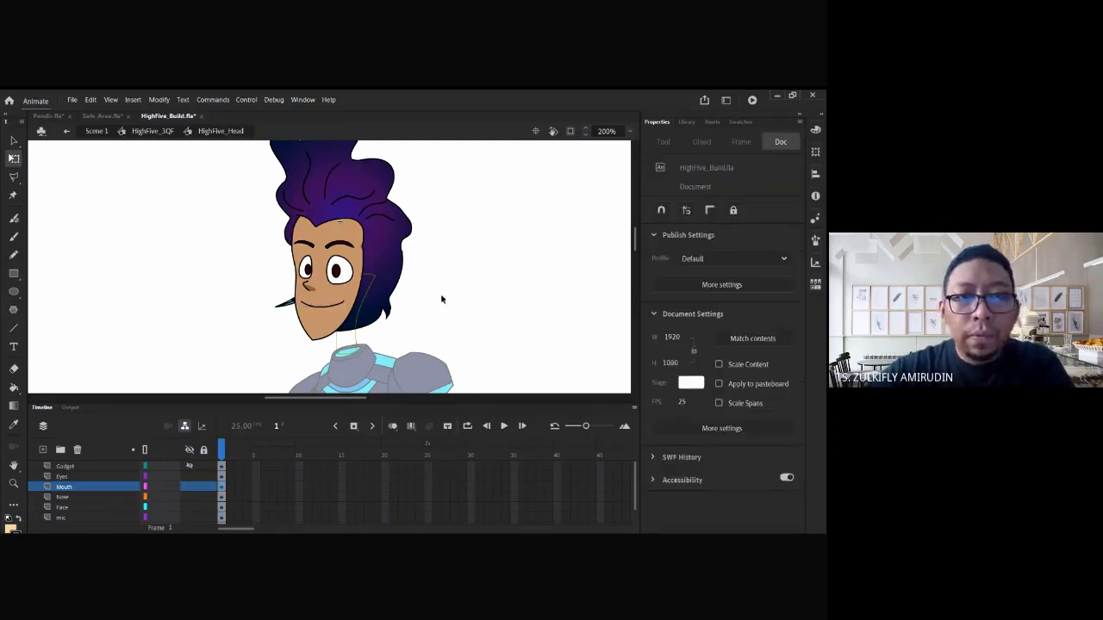
scroll(427, 302, up, 1)
scroll(423, 302, down, 1)
click(334, 311)
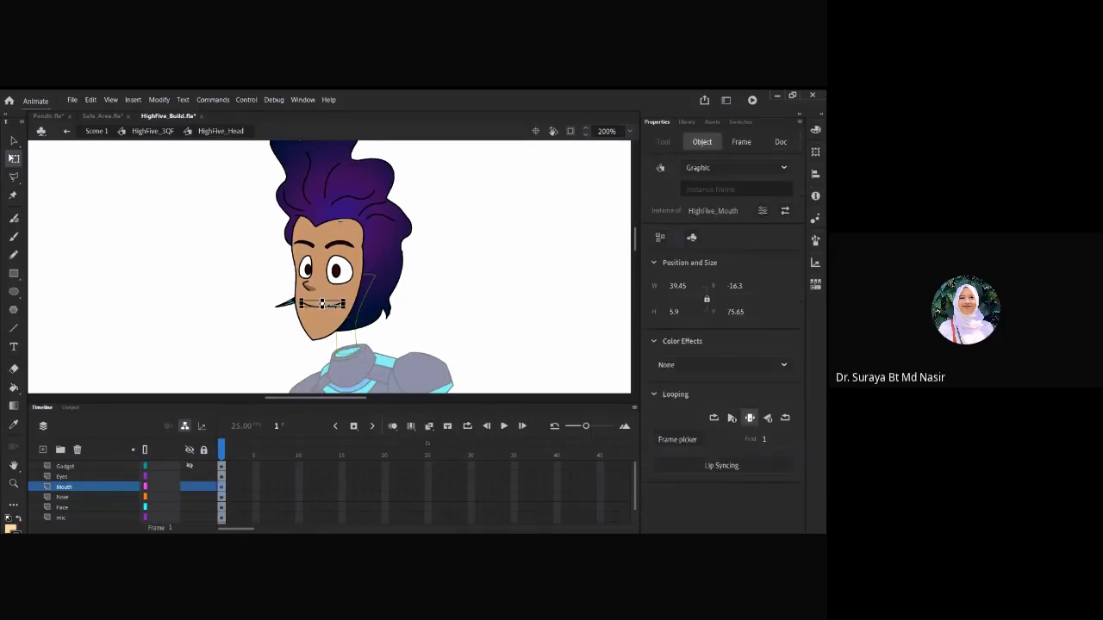
click(428, 315)
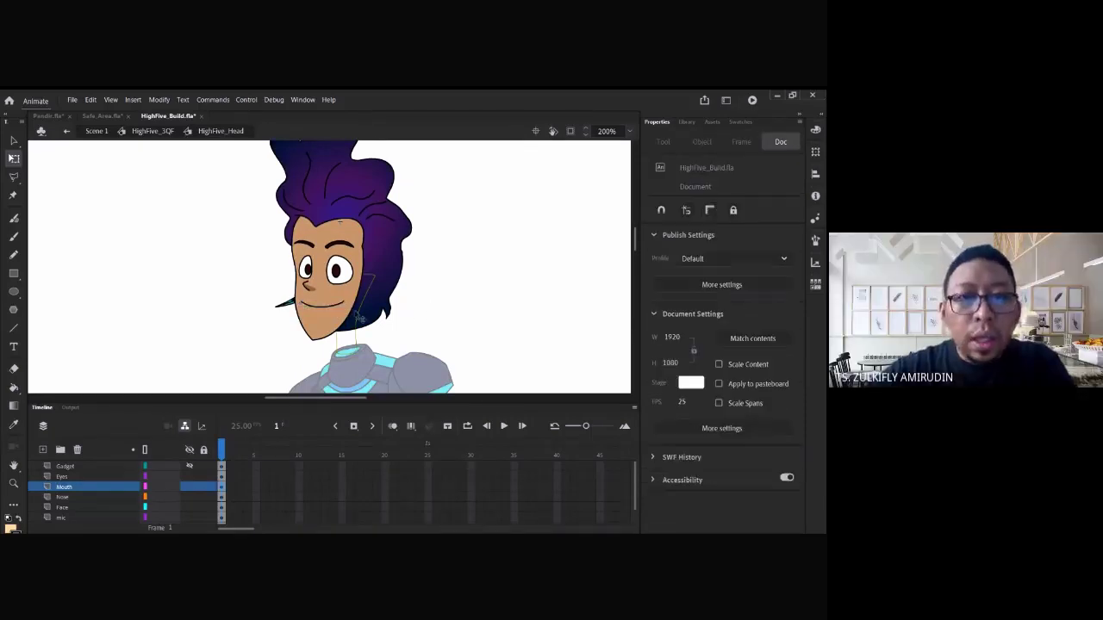
click(339, 307)
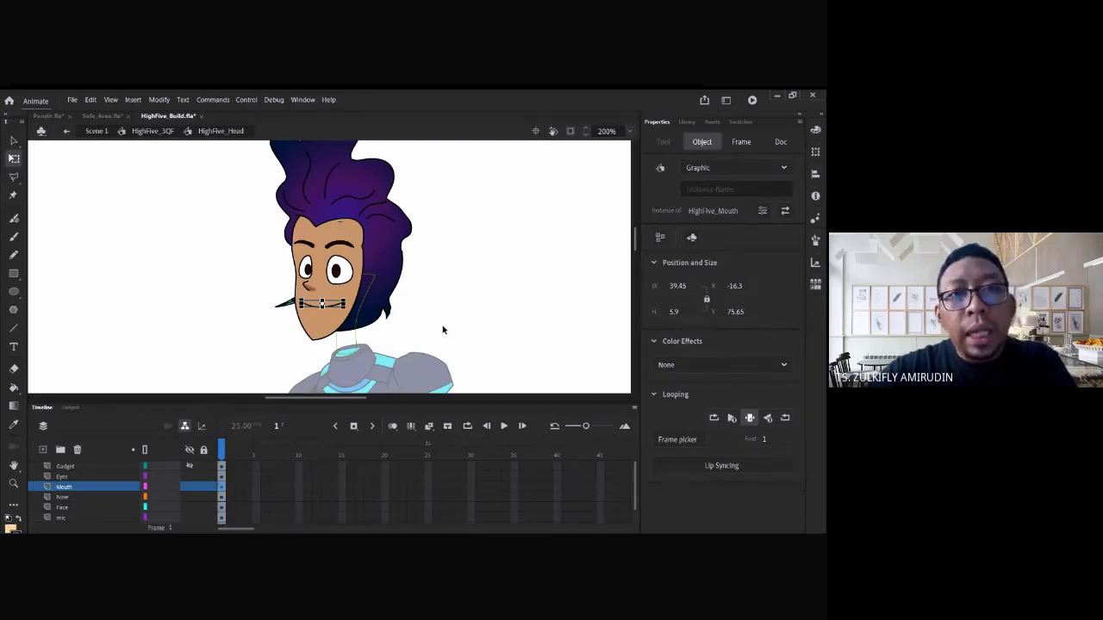
scroll(442, 329, up, 2)
scroll(440, 330, down, 2)
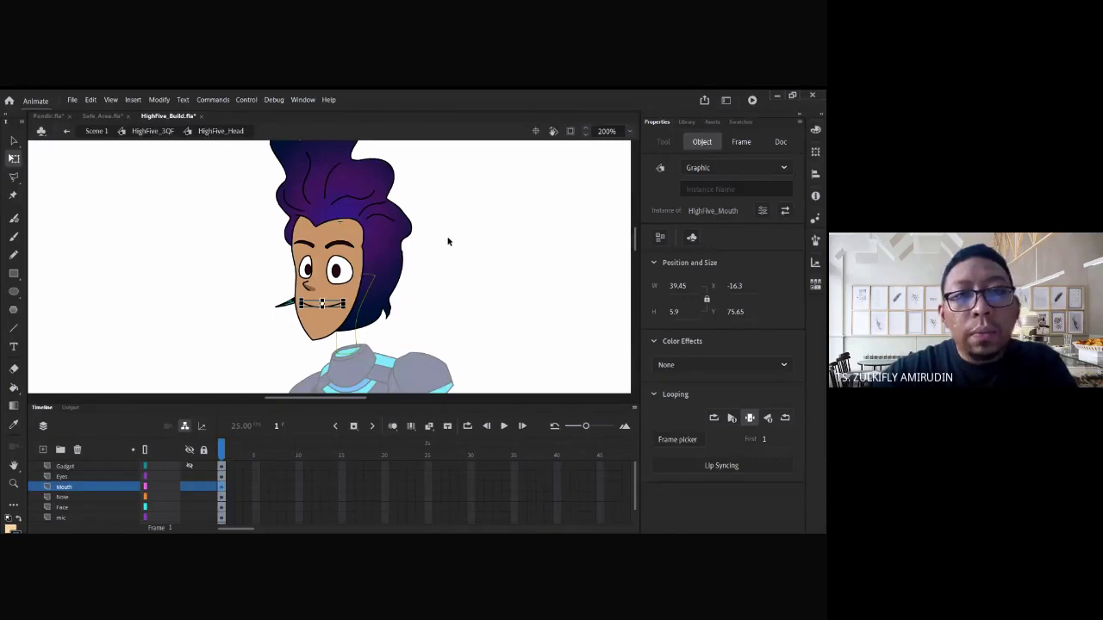
click(491, 352)
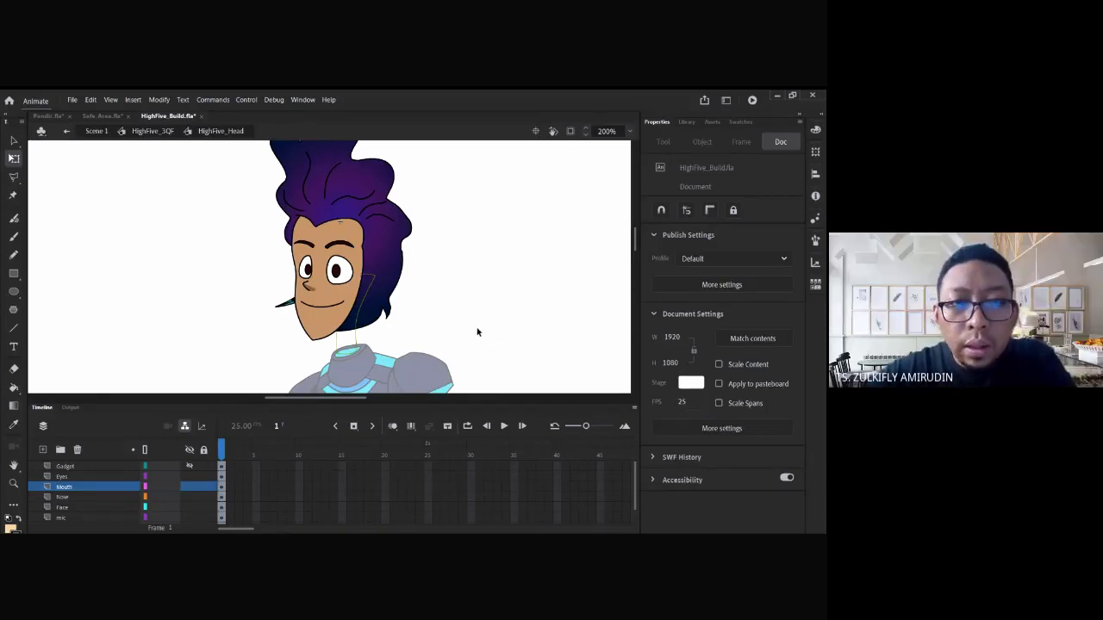
- Return to the HighFive_3QF symbol and look over the character's body
double_click(477, 332)
scroll(512, 332, down, 2)
scroll(426, 285, up, 2)
scroll(426, 286, down, 5)
scroll(426, 290, up, 2)
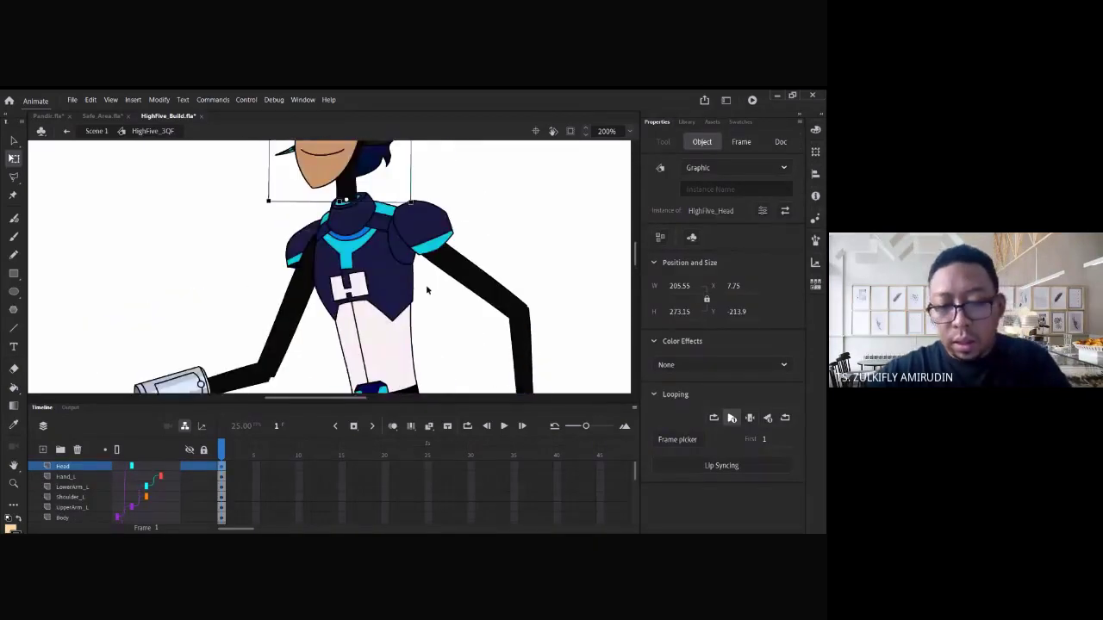
- Set the HighFive_Eyes part inside the head to the half-closed eyes of frame 2, and return to HighFive_3QF
scroll(426, 290, up, 2)
double_click(336, 293)
click(326, 269)
click(686, 440)
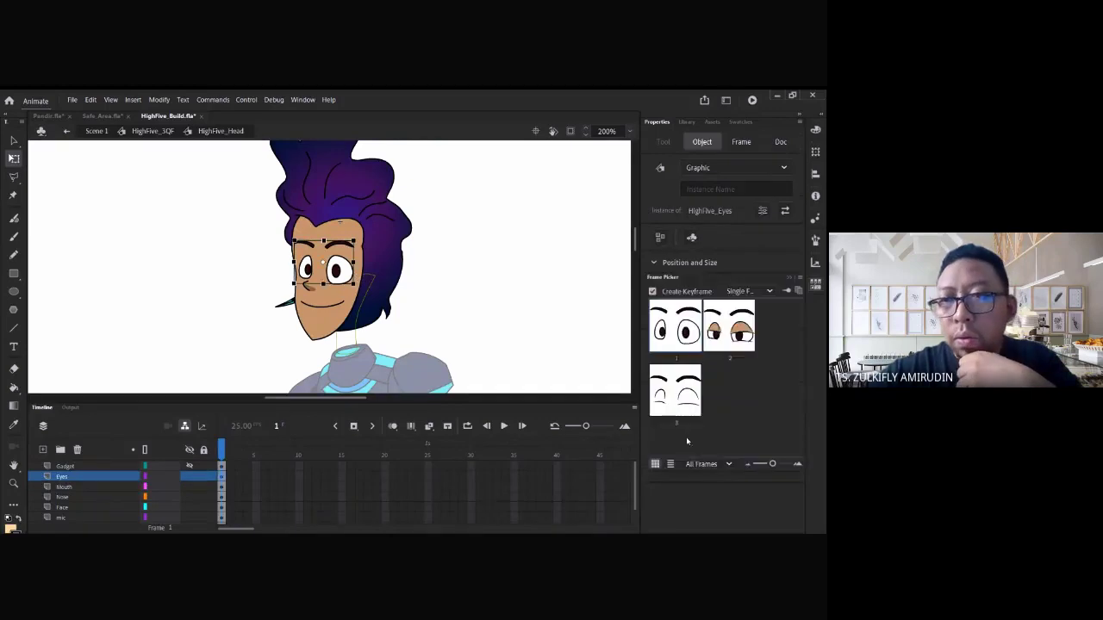
click(724, 336)
click(442, 274)
double_click(453, 318)
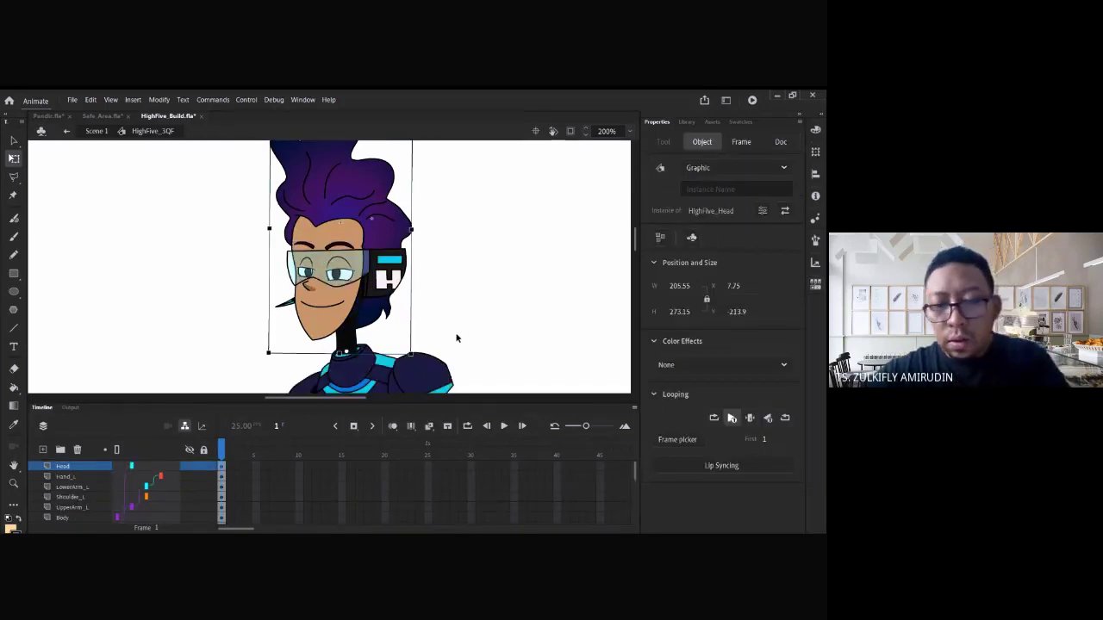
- View the whole posed character with its new eye expression
key(ctrl+minus)
key(ctrl+minus)
click(446, 319)
scroll(445, 319, down, 2)
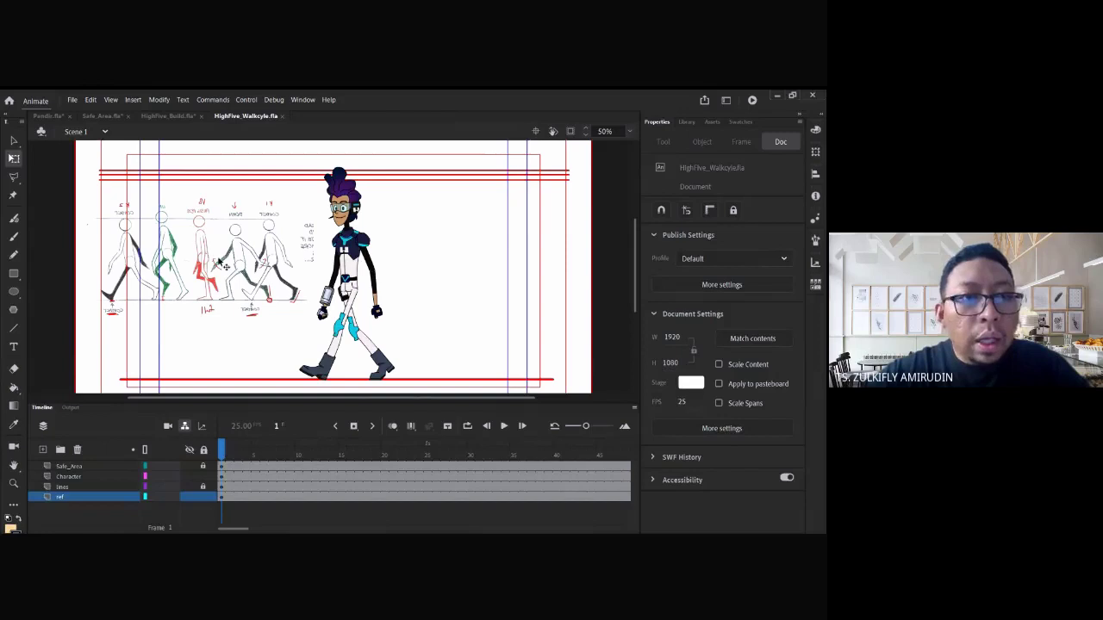
- Play the walk cycle in HighFive_Walkcyle.fla looped across the whole timeline, turn looping off, and return to frame 1
drag(223, 452, 179, 422)
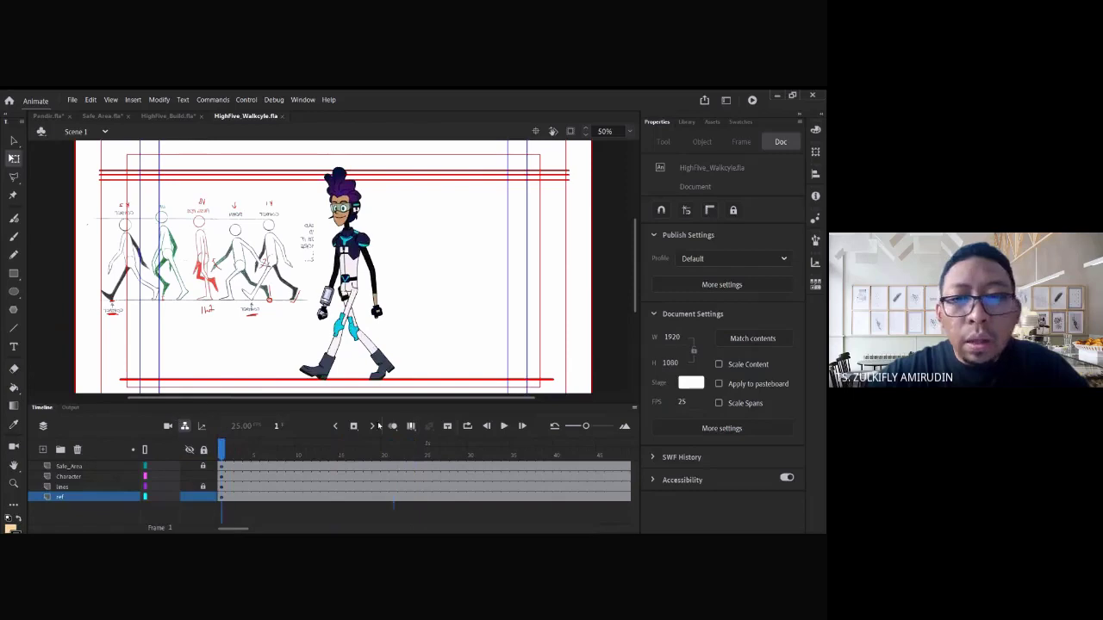
click(467, 425)
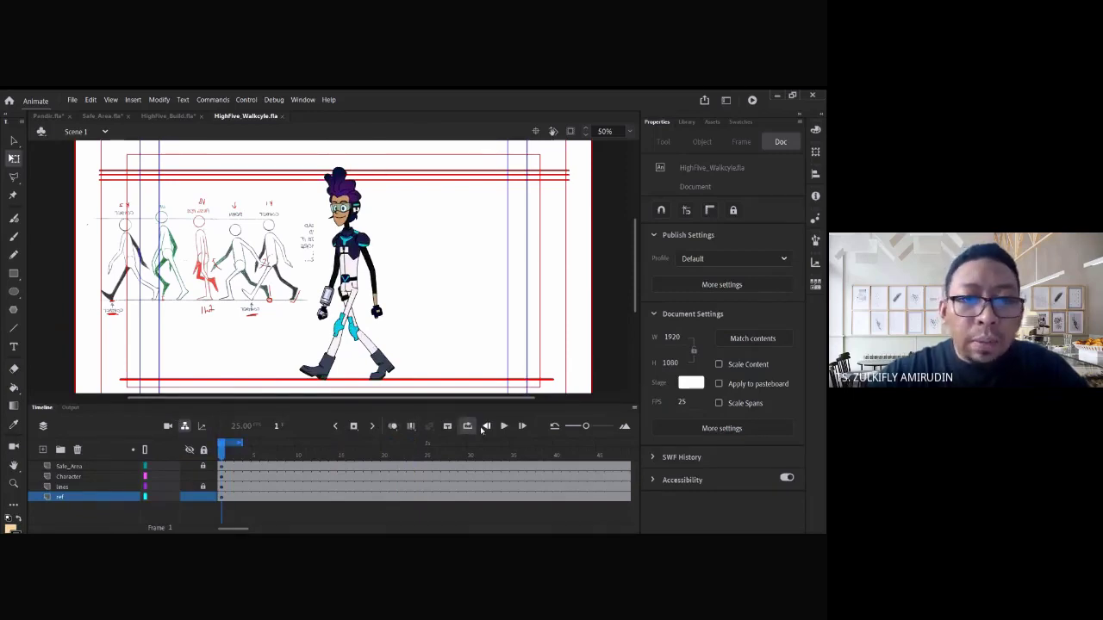
click(503, 426)
click(504, 426)
drag(240, 448, 704, 467)
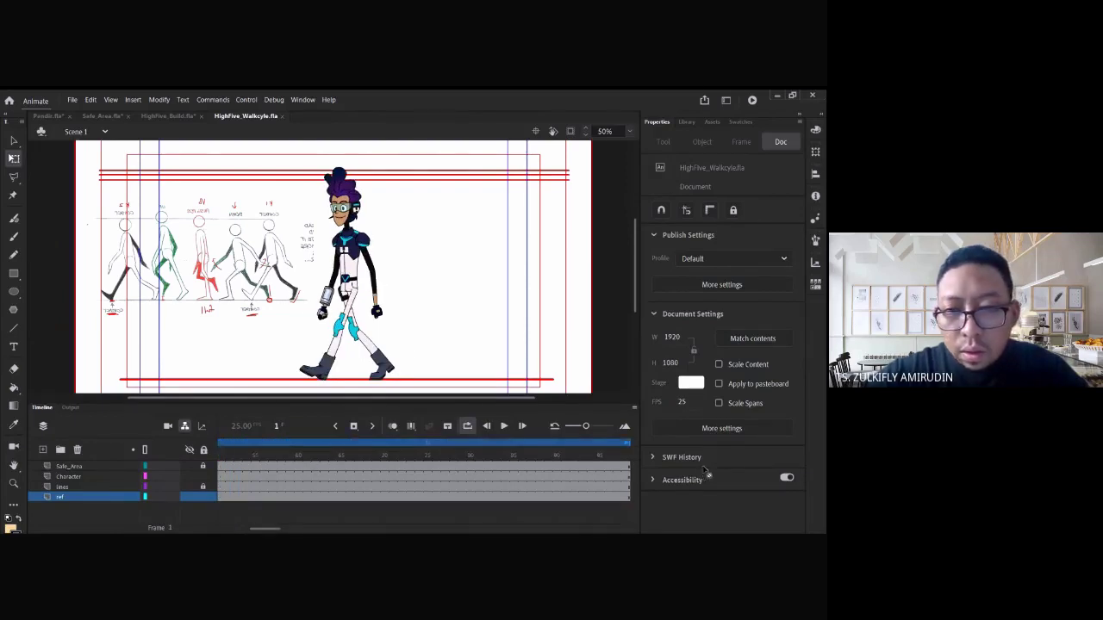
click(503, 426)
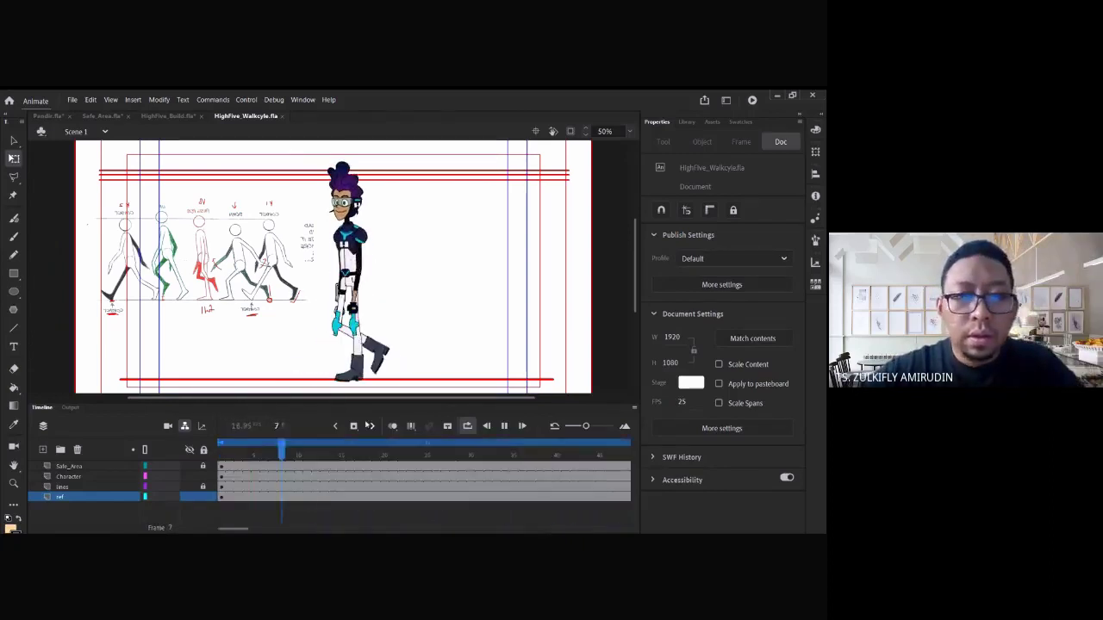
click(467, 425)
key(shift+comma)
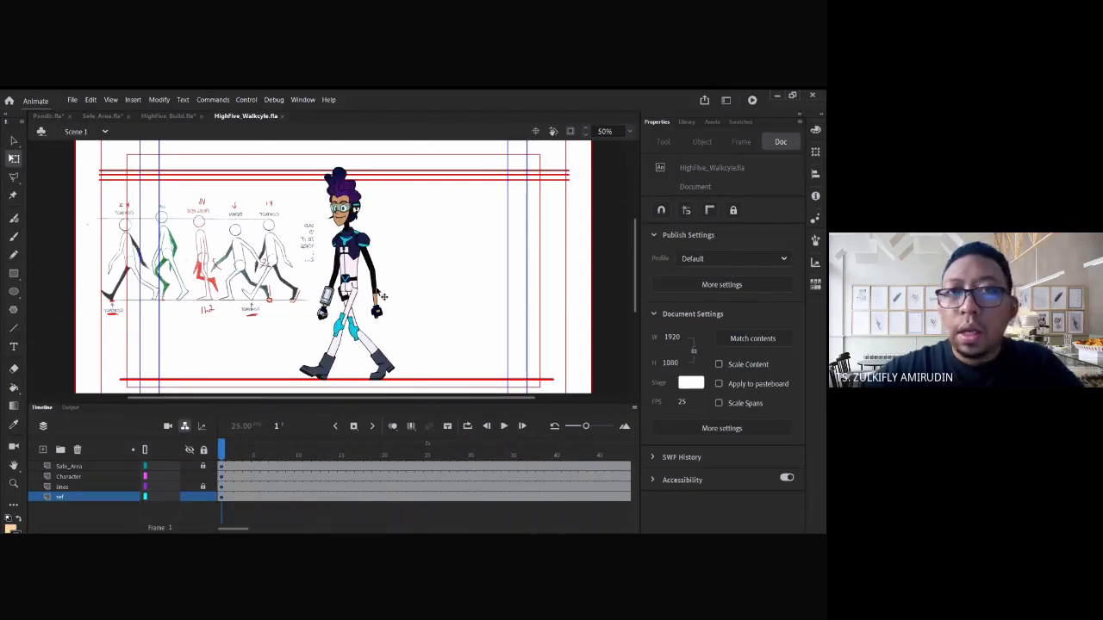
- Select the walking character and examine the body-part symbols in the HighFive_Walkcyle.fla library
click(352, 269)
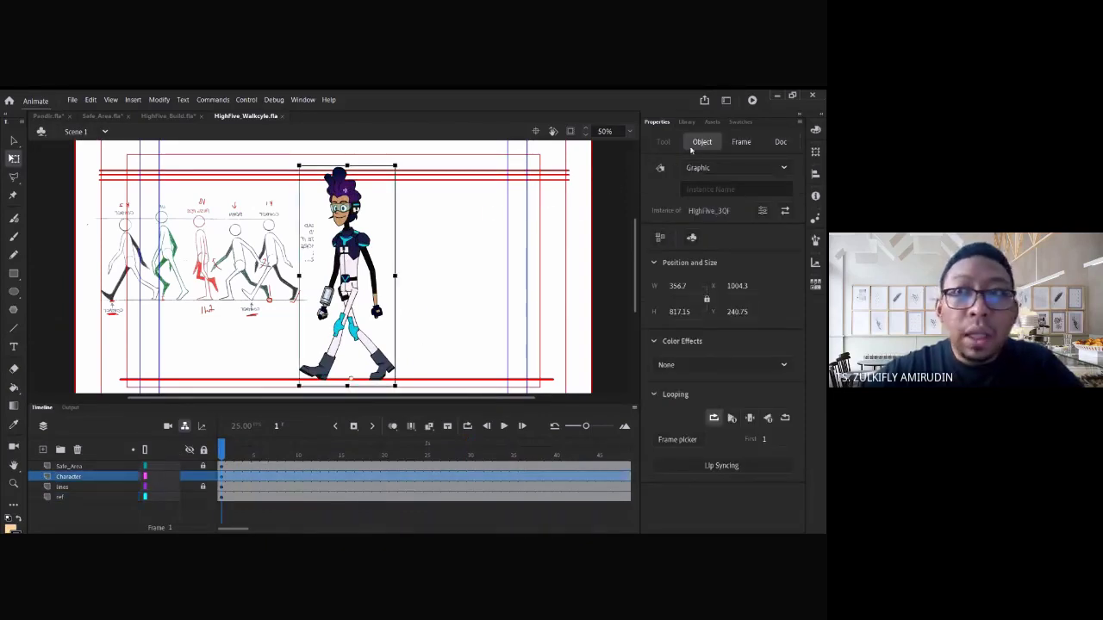
click(686, 121)
scroll(690, 274, down, 1)
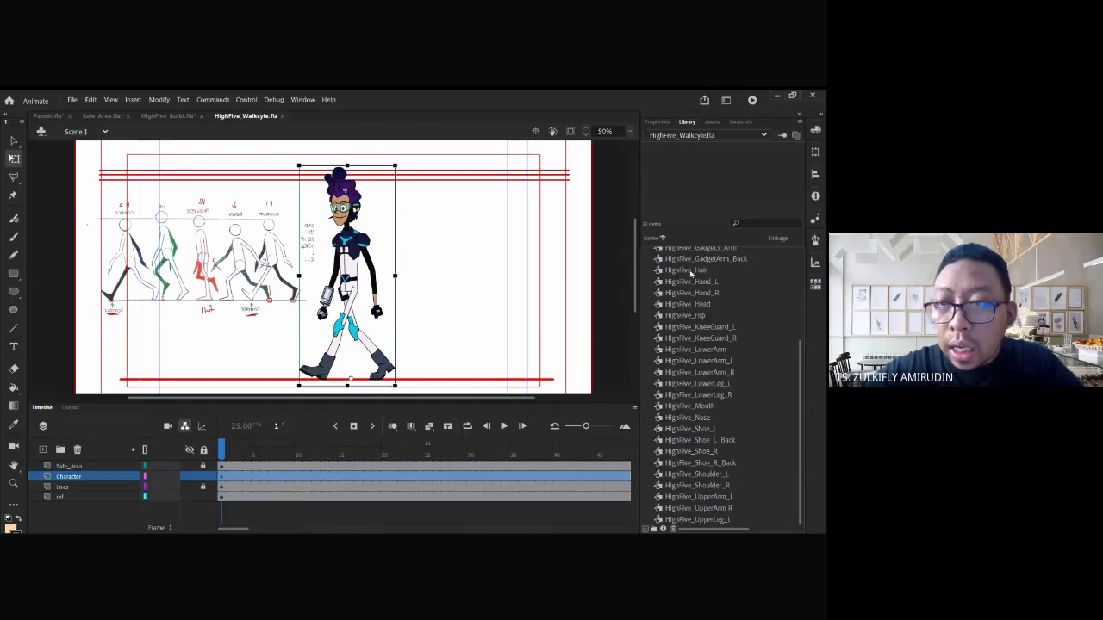
scroll(693, 285, up, 4)
scroll(696, 297, down, 8)
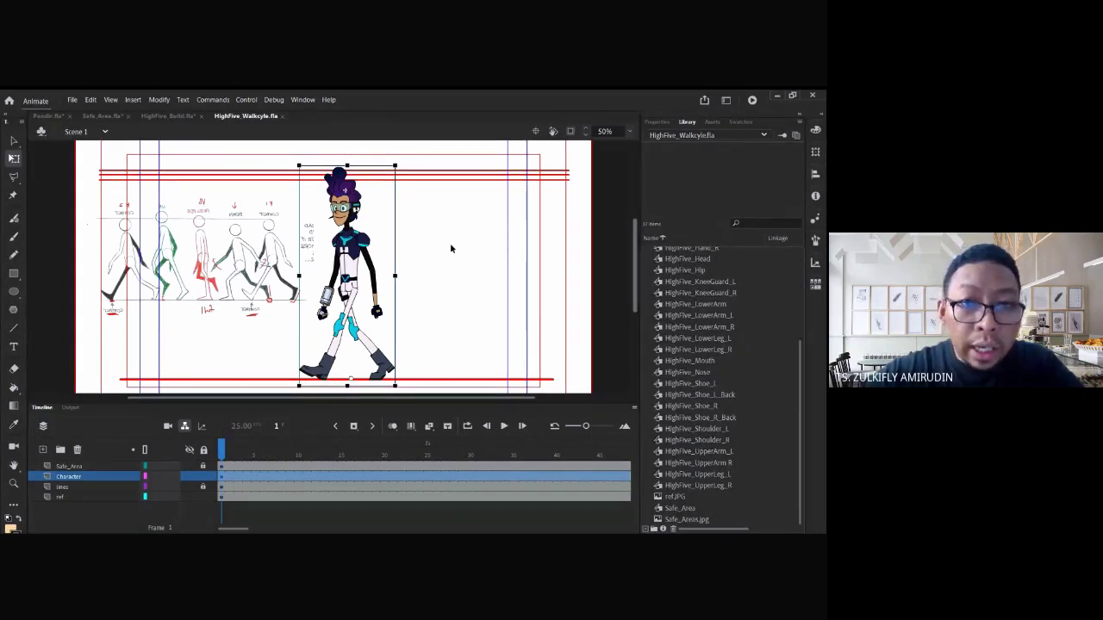
scroll(703, 313, up, 4)
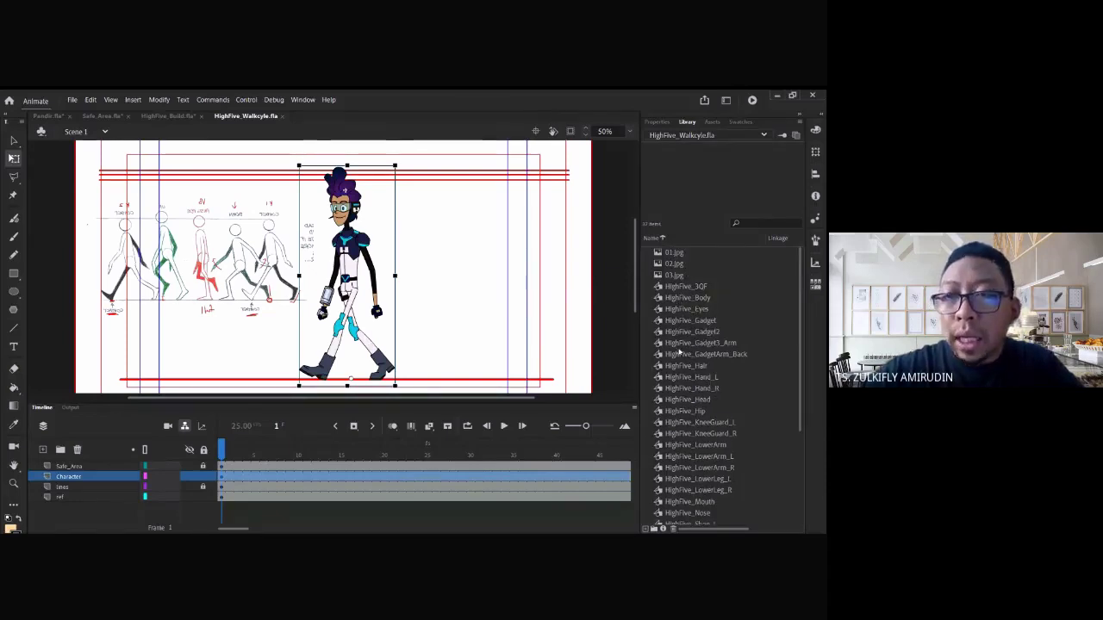
scroll(682, 428, down, 3)
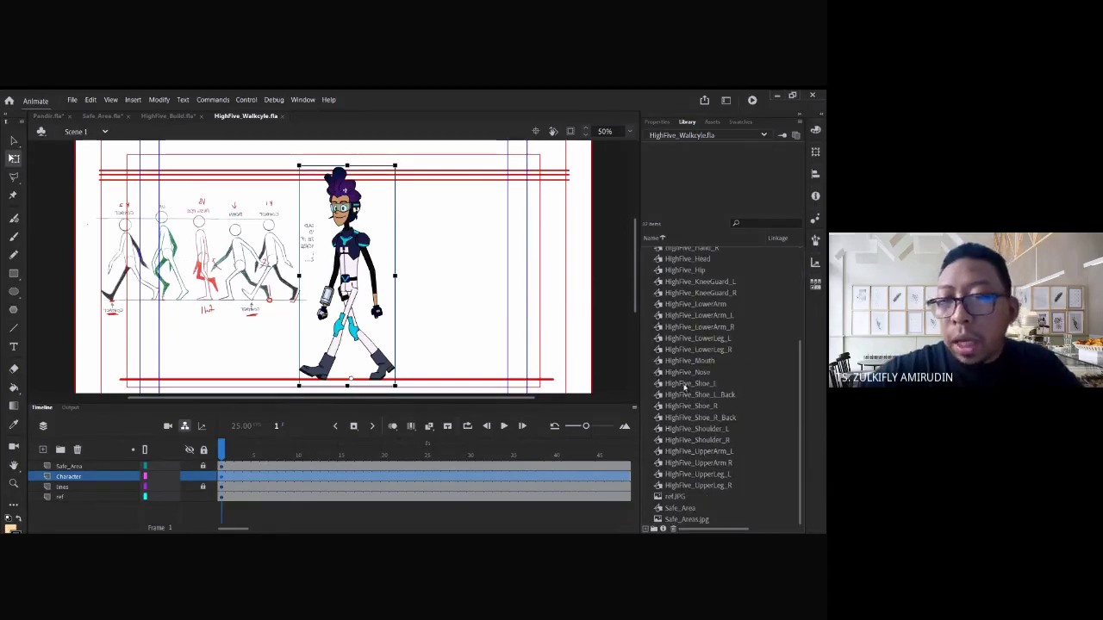
scroll(689, 345, up, 4)
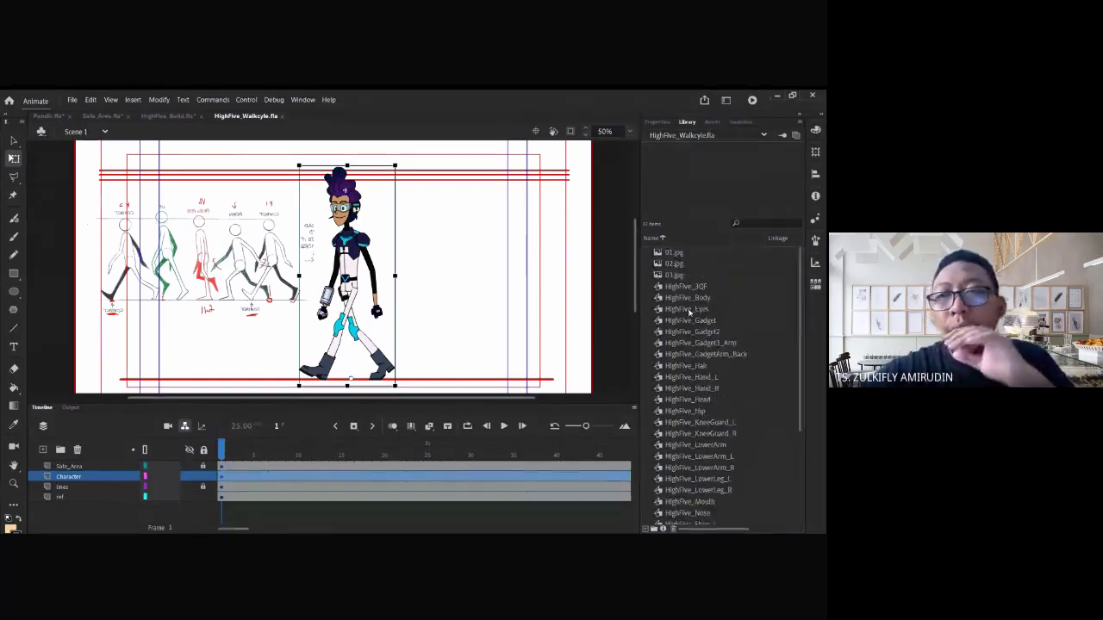
scroll(690, 328, down, 3)
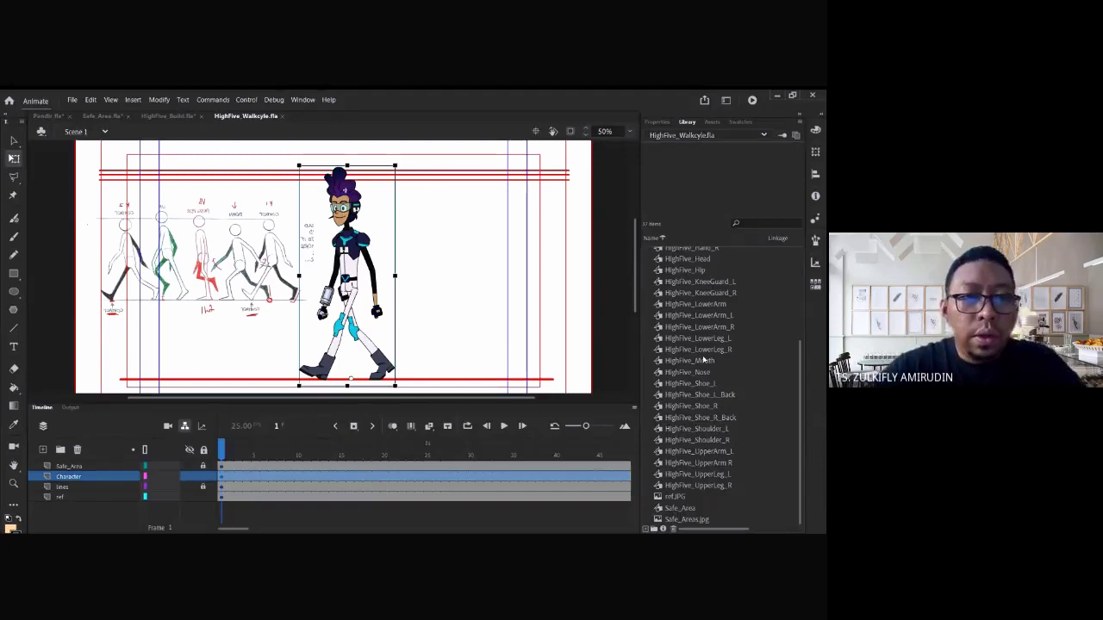
click(465, 319)
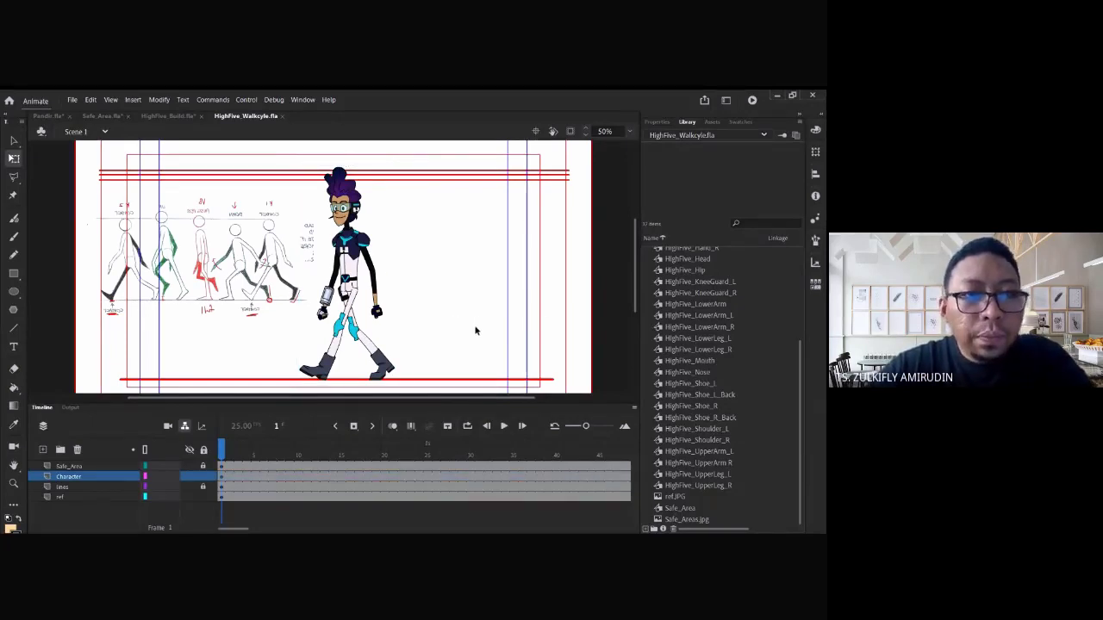